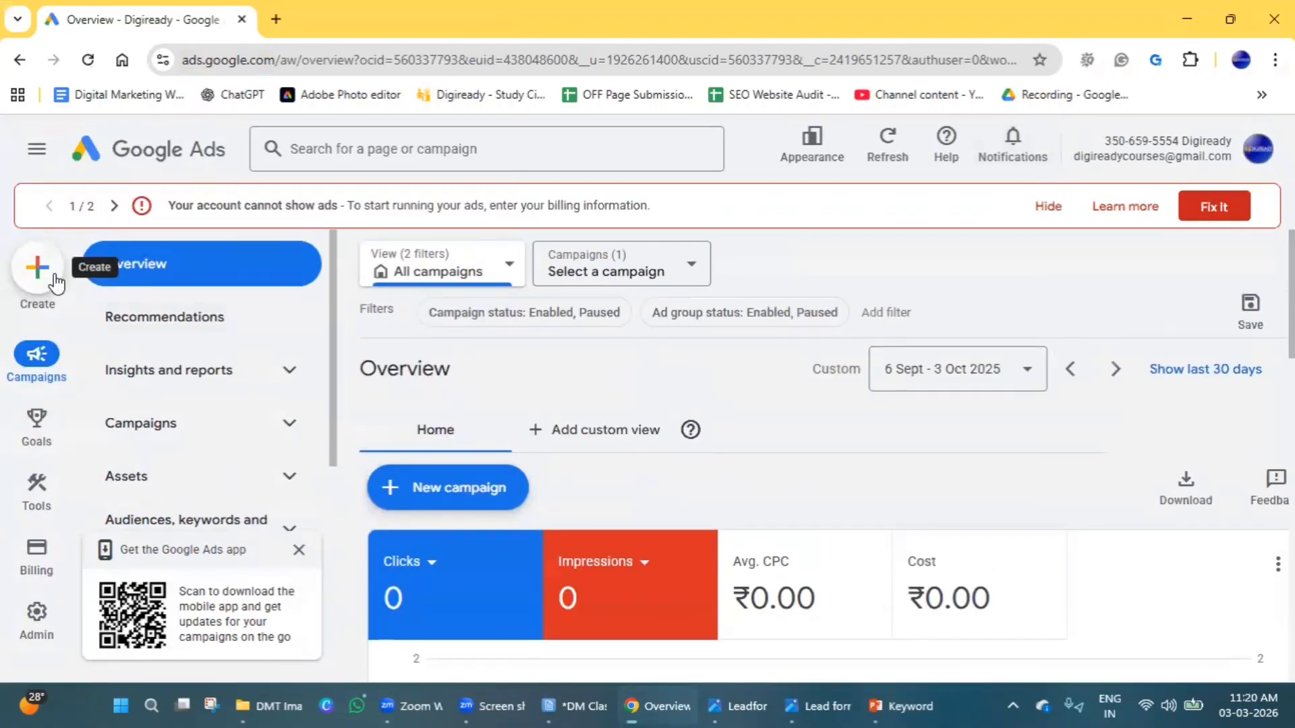
Create a Search campaign without guidance, with website visits as the desired result.
{"action": "left_click", "coordinate": [38, 268]}
{"action": "left_click", "coordinate": [105, 298]}
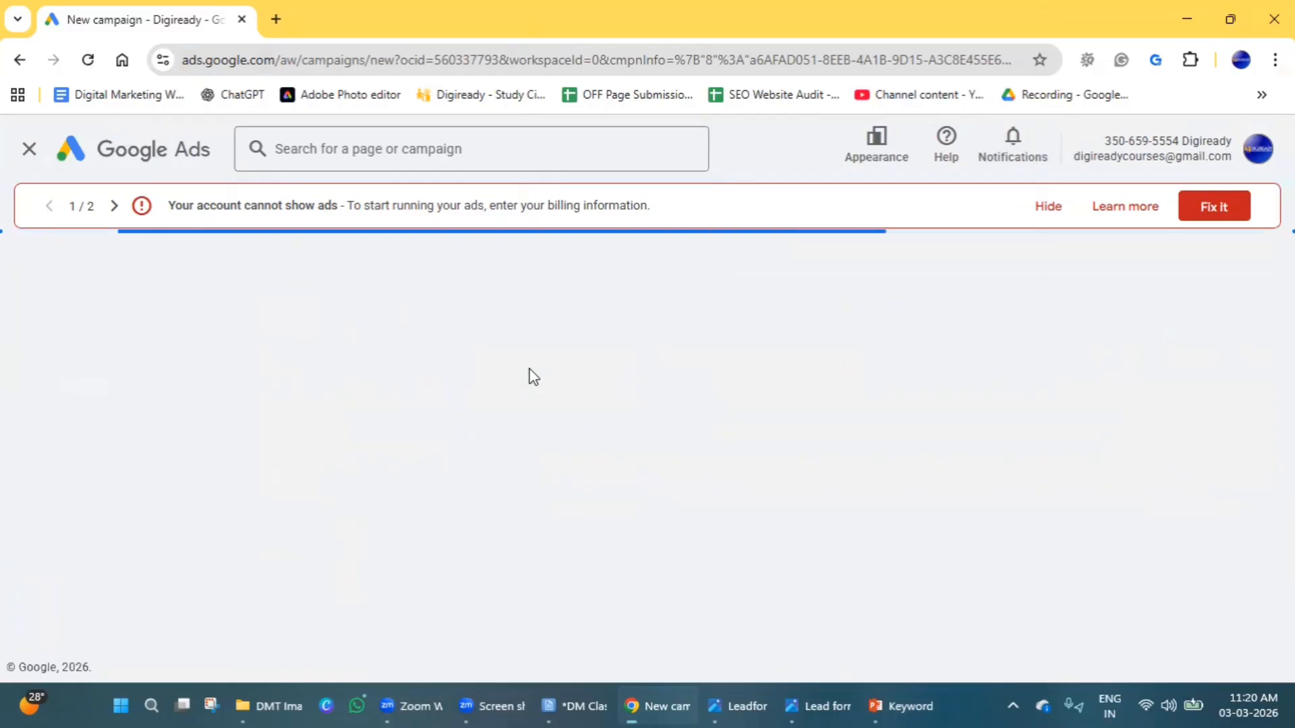
{"action": "scroll", "coordinate": [592, 391], "scroll_direction": "down", "scroll_amount": 4}
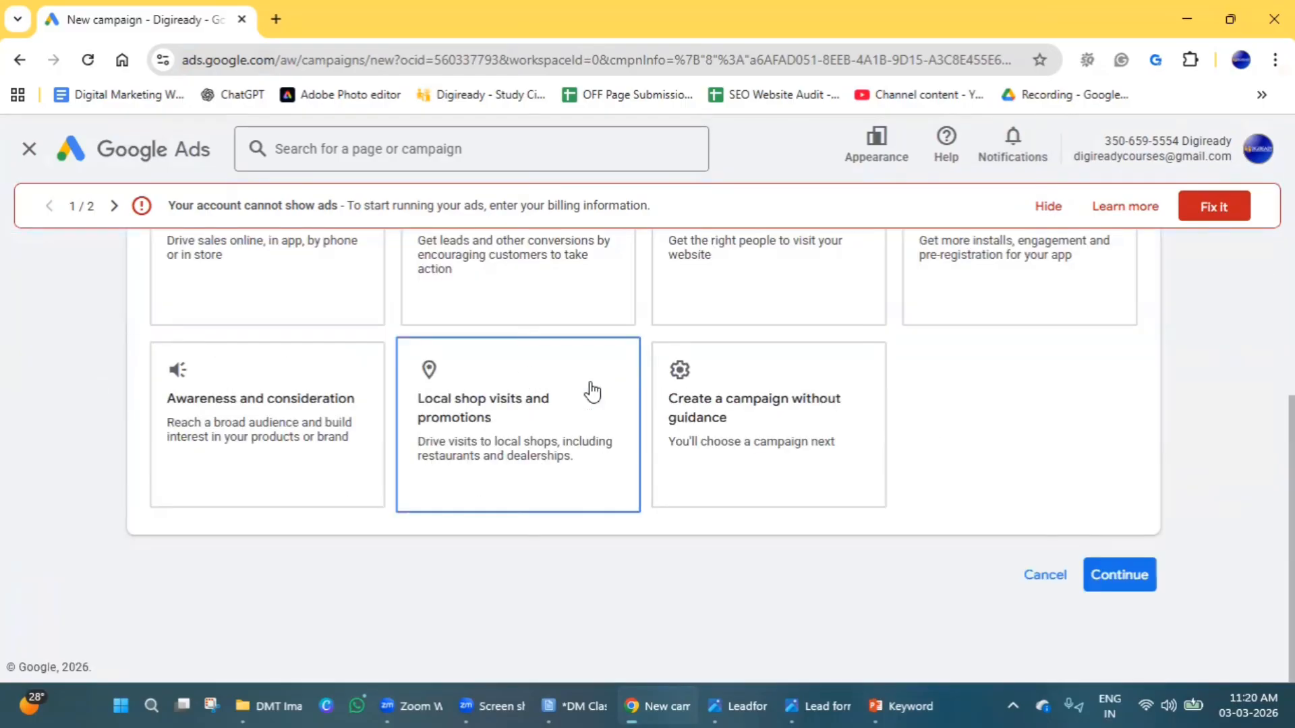
{"action": "left_click", "coordinate": [694, 398]}
{"action": "left_click", "coordinate": [481, 418]}
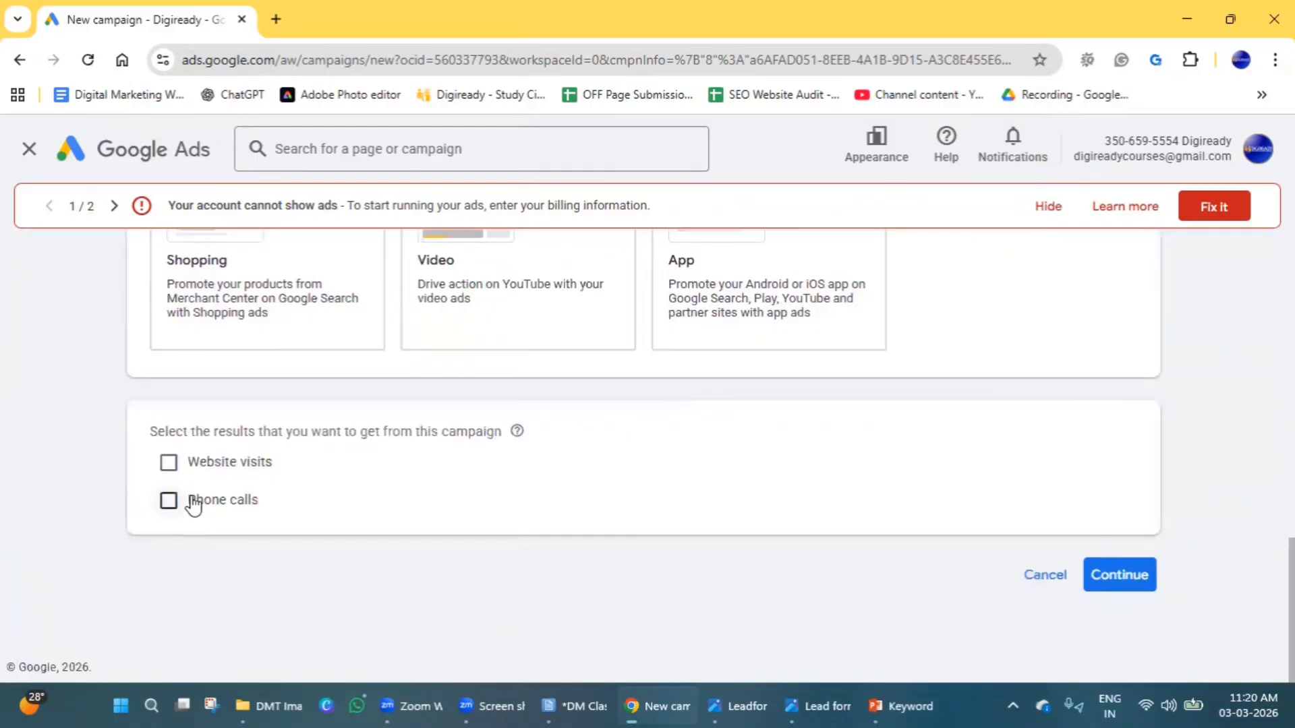
{"action": "left_click", "coordinate": [169, 463]}
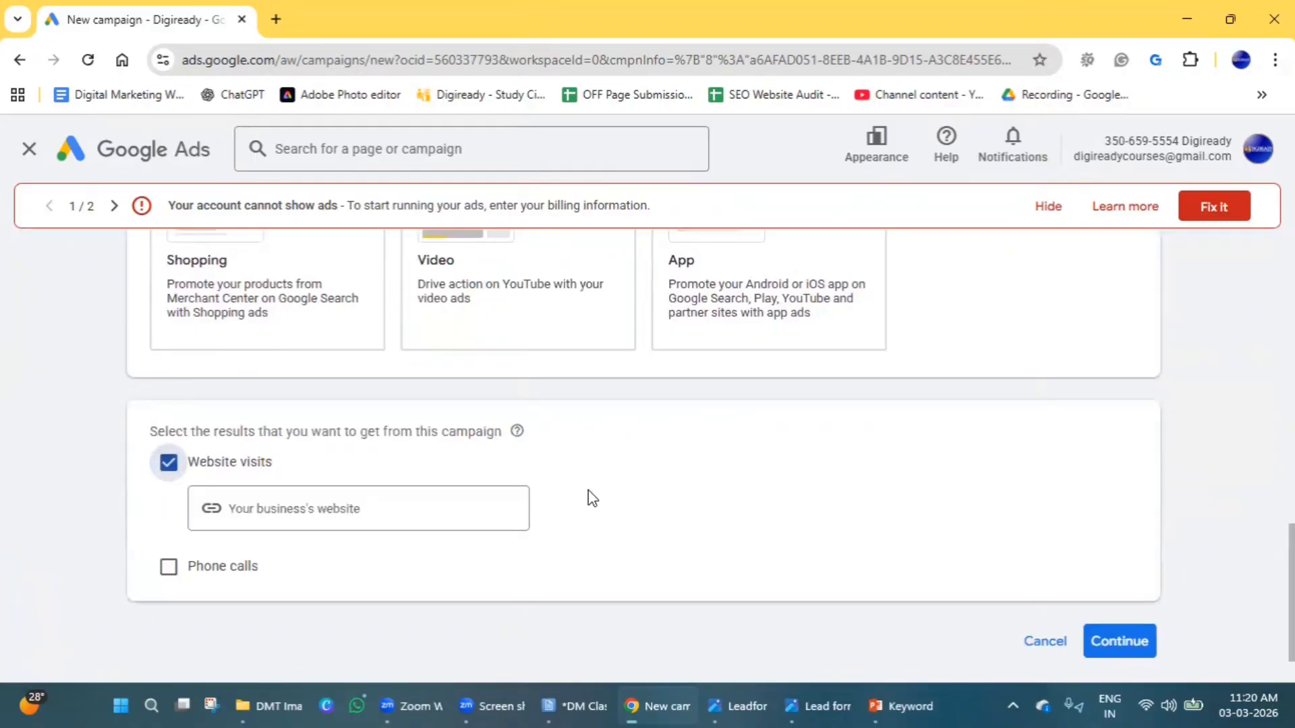
{"action": "left_click", "coordinate": [1107, 653]}
Choose Page view as the goal to focus on and continue to the campaign setup.
{"action": "scroll", "coordinate": [478, 503], "scroll_direction": "down", "scroll_amount": 12}
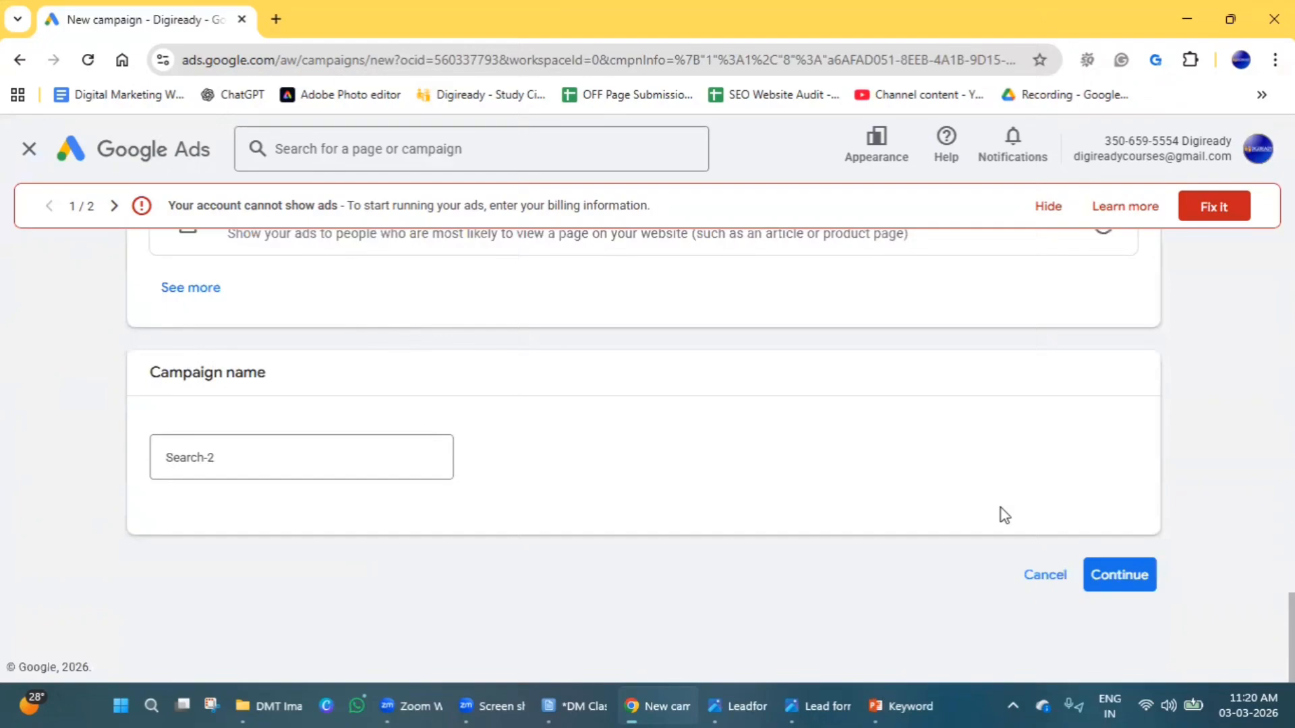
{"action": "left_click", "coordinate": [1135, 576]}
{"action": "scroll", "coordinate": [775, 459], "scroll_direction": "down", "scroll_amount": 6}
{"action": "left_click", "coordinate": [1126, 587]}
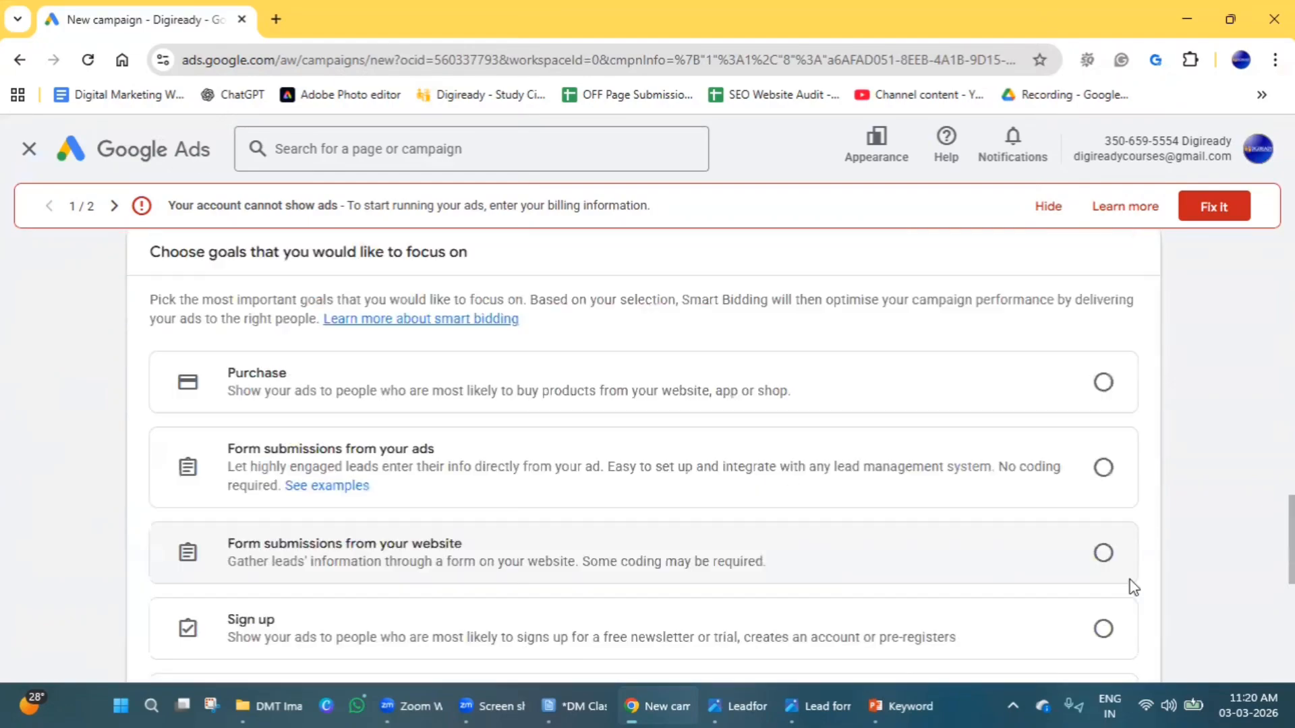
{"action": "scroll", "coordinate": [338, 483], "scroll_direction": "down", "scroll_amount": 7}
{"action": "scroll", "coordinate": [243, 480], "scroll_direction": "up", "scroll_amount": 5}
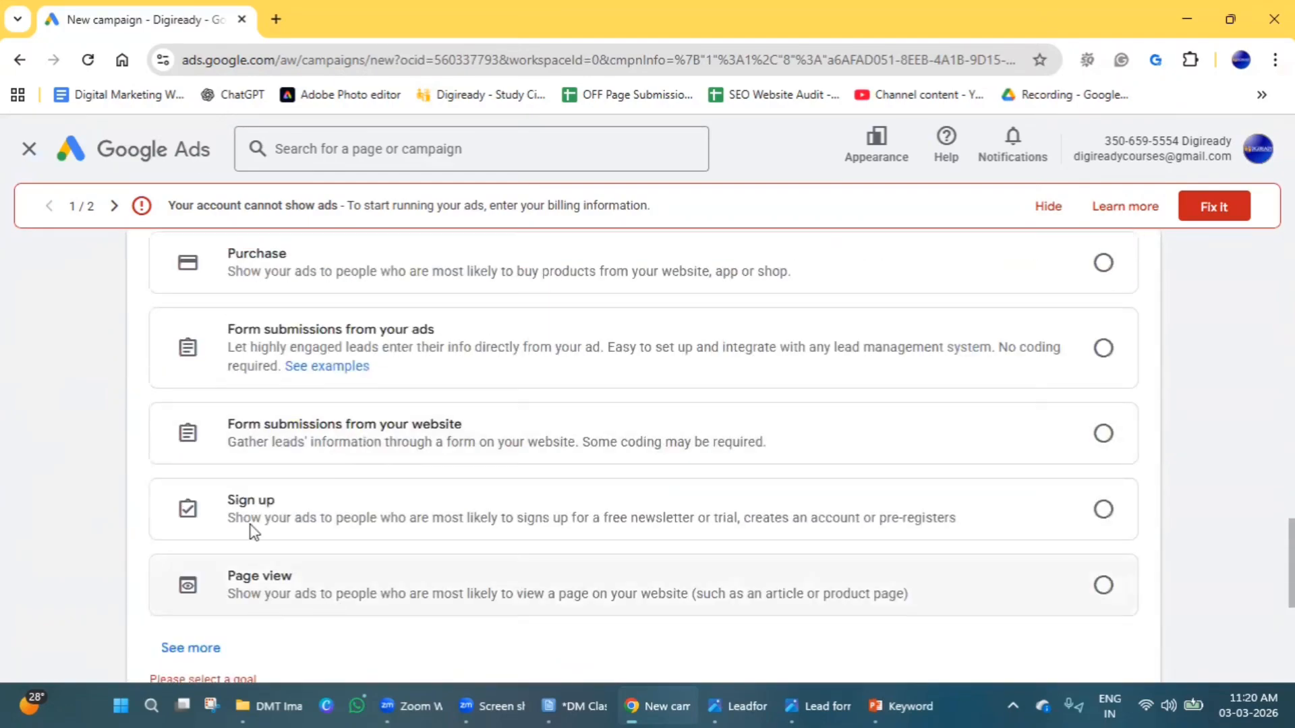
{"action": "scroll", "coordinate": [252, 532], "scroll_direction": "up", "scroll_amount": 3}
{"action": "scroll", "coordinate": [202, 318], "scroll_direction": "up", "scroll_amount": 3}
{"action": "scroll", "coordinate": [206, 404], "scroll_direction": "down", "scroll_amount": 5}
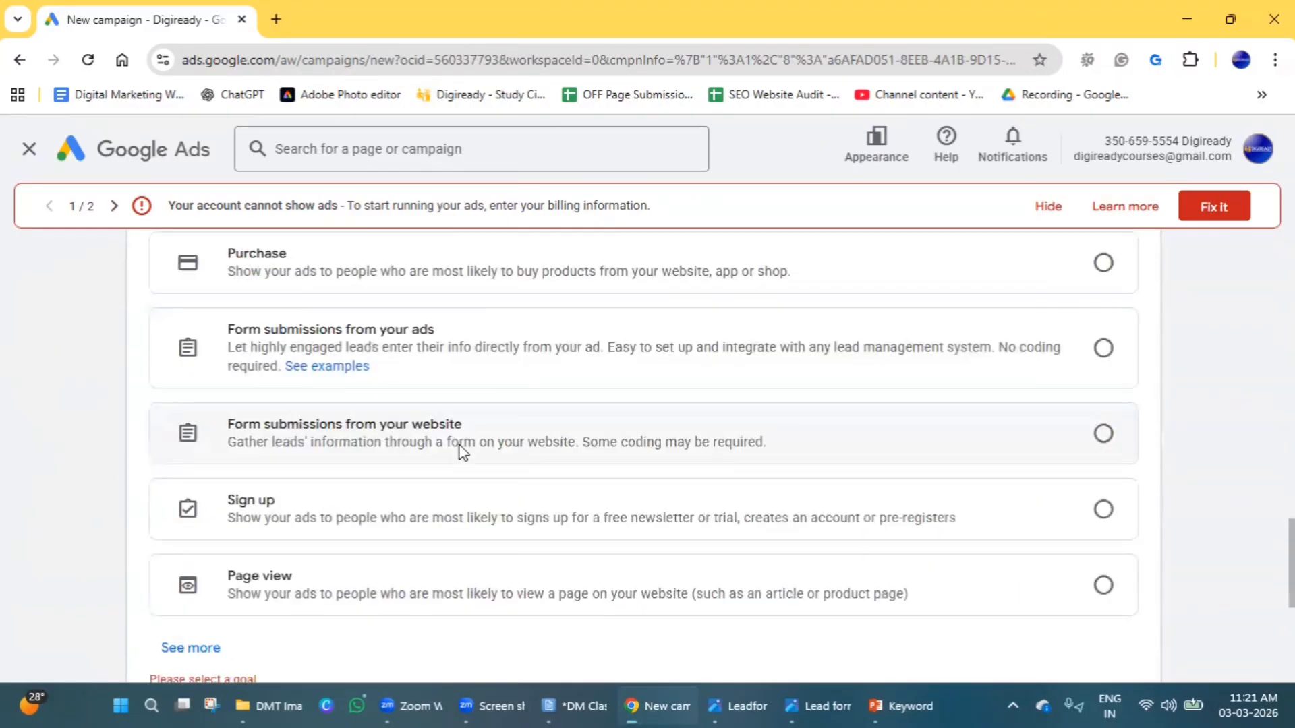
{"action": "left_click", "coordinate": [1070, 611]}
{"action": "scroll", "coordinate": [1079, 617], "scroll_direction": "down", "scroll_amount": 6}
{"action": "left_click", "coordinate": [1096, 599]}
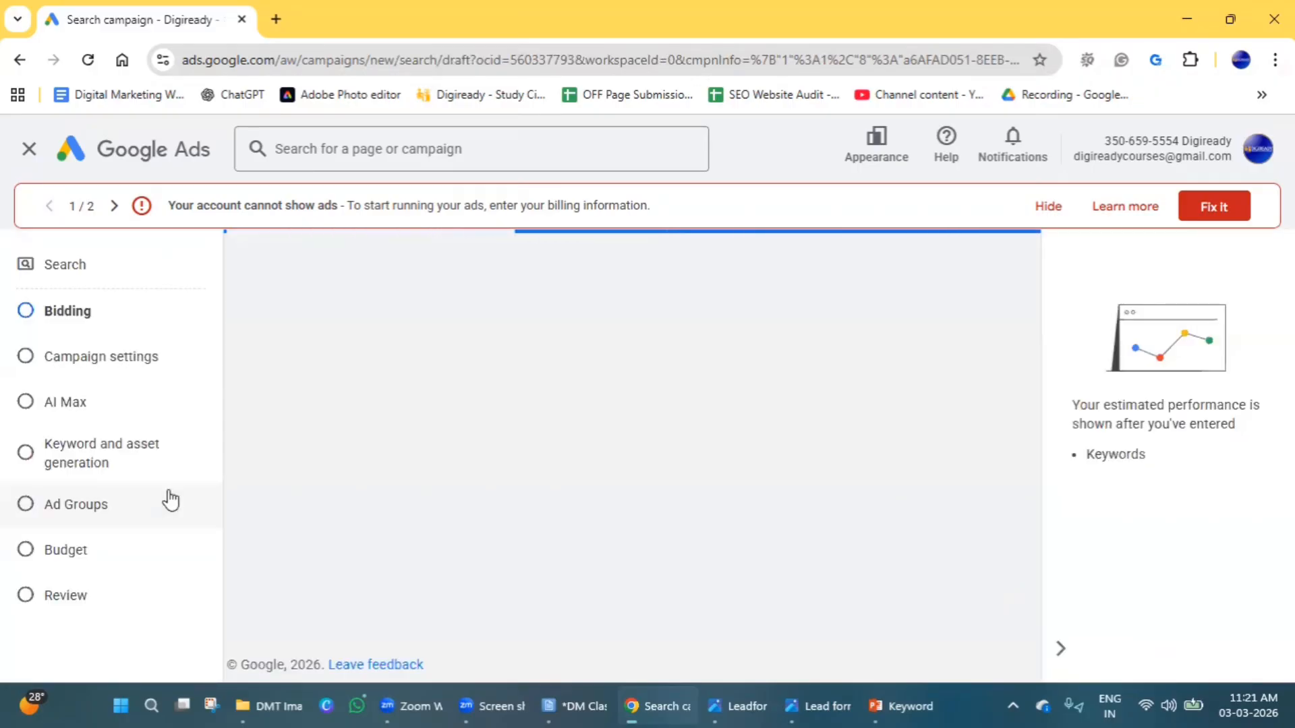
Skip keyword and asset generation and open the keyword settings of Ad group 1.
{"action": "left_click", "coordinate": [90, 538]}
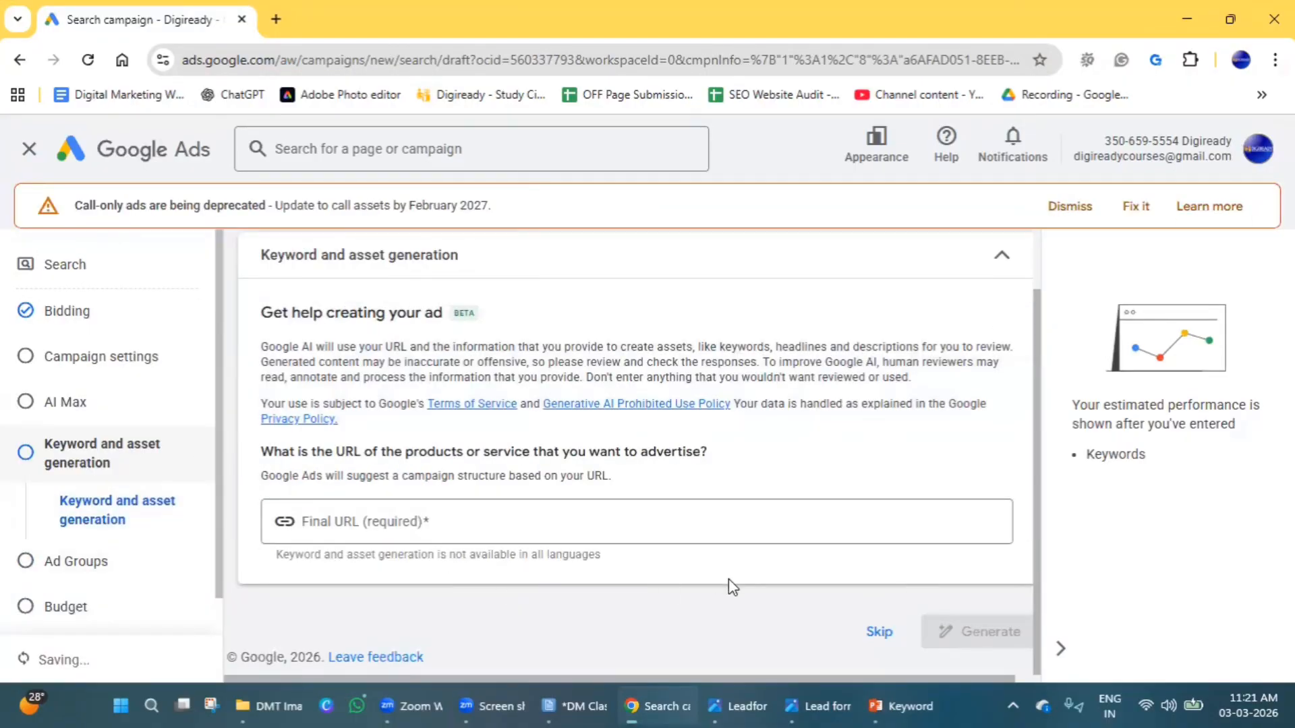
{"action": "left_click", "coordinate": [879, 632]}
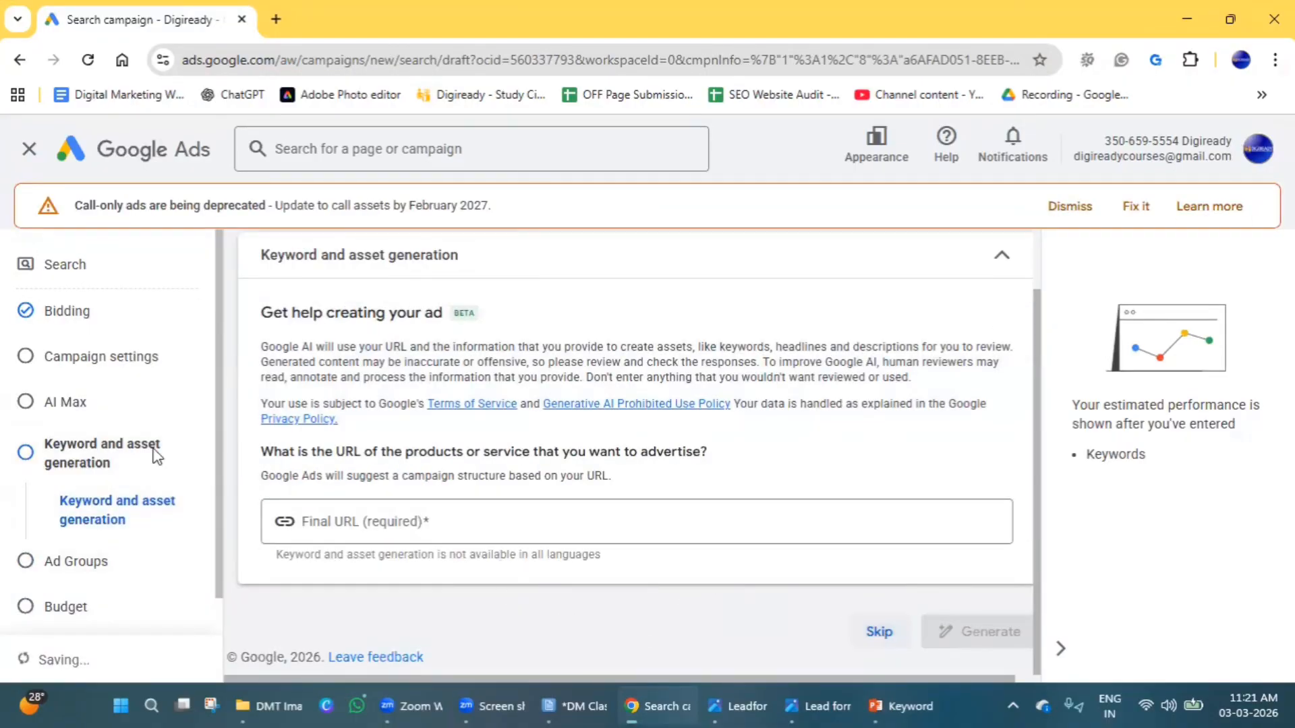
{"action": "scroll", "coordinate": [517, 467], "scroll_direction": "down", "scroll_amount": 5}
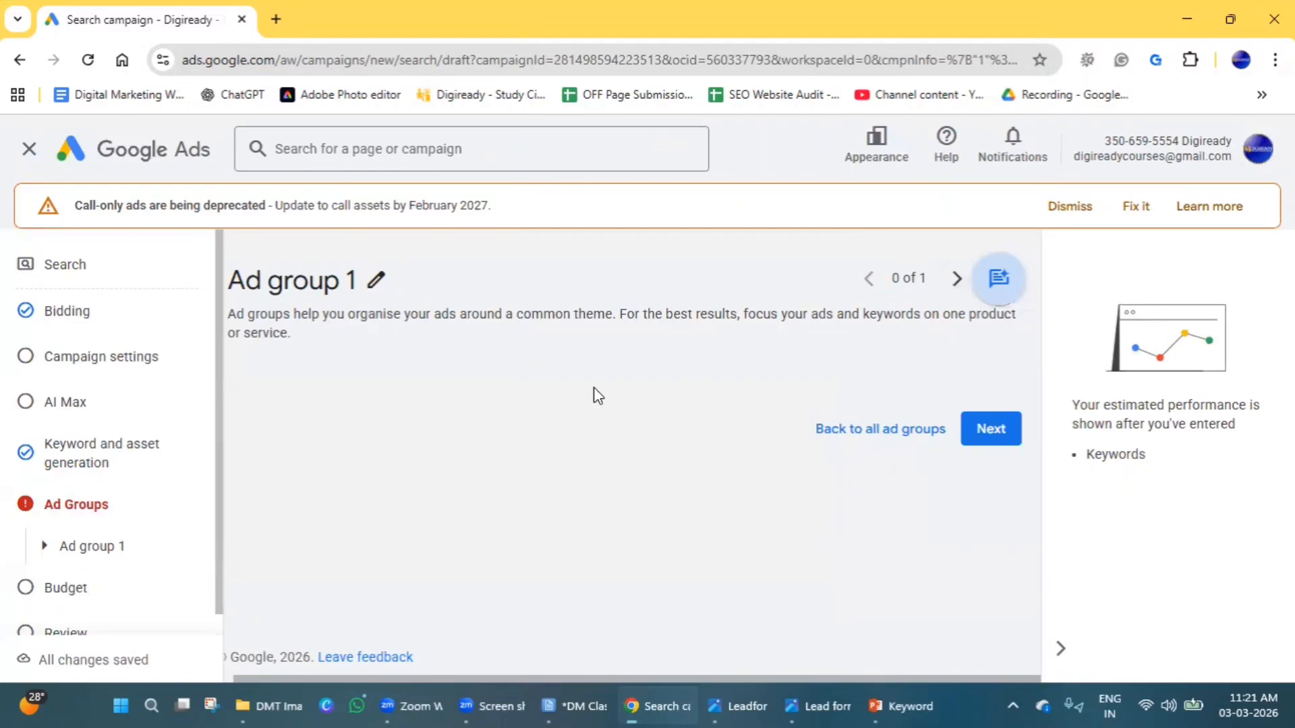
{"action": "left_click", "coordinate": [95, 462]}
{"action": "left_click", "coordinate": [91, 566]}
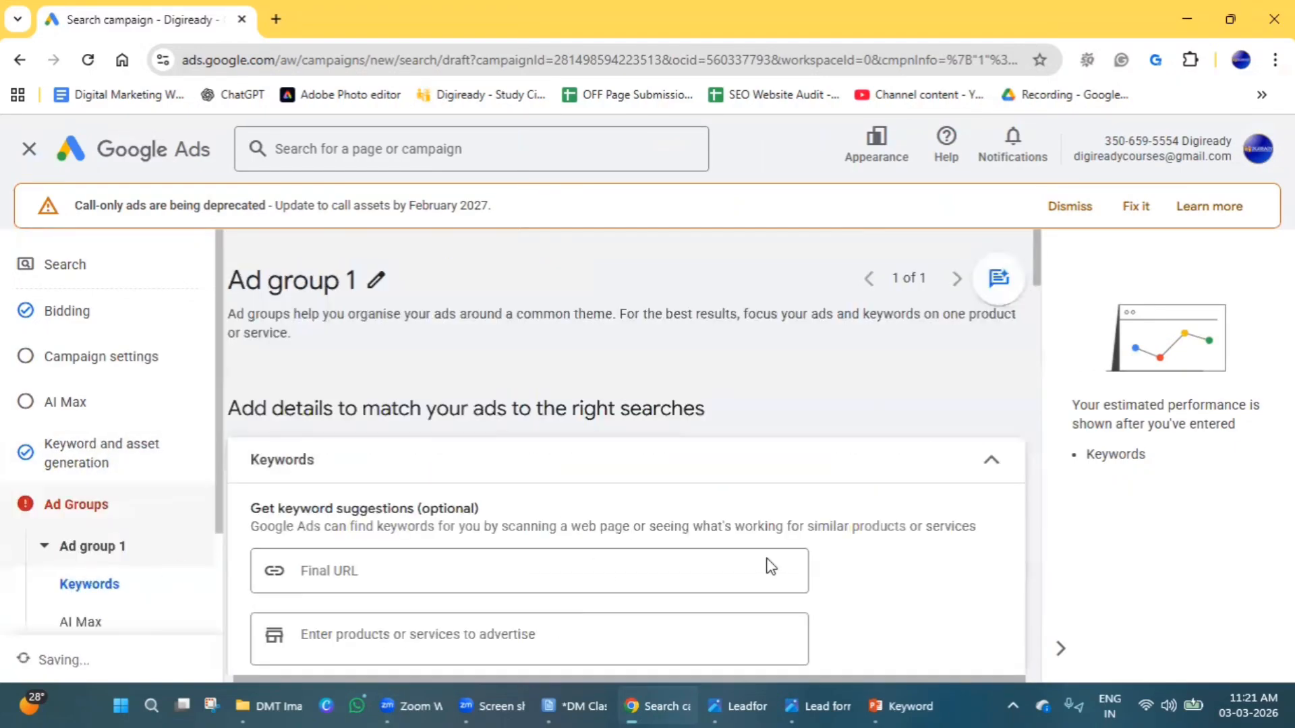
Enter the Digiready website address as the final URL for keyword suggestions.
{"action": "scroll", "coordinate": [521, 569], "scroll_direction": "down", "scroll_amount": 3}
{"action": "scroll", "coordinate": [361, 399], "scroll_direction": "down", "scroll_amount": 3}
{"action": "scroll", "coordinate": [355, 382], "scroll_direction": "up", "scroll_amount": 2}
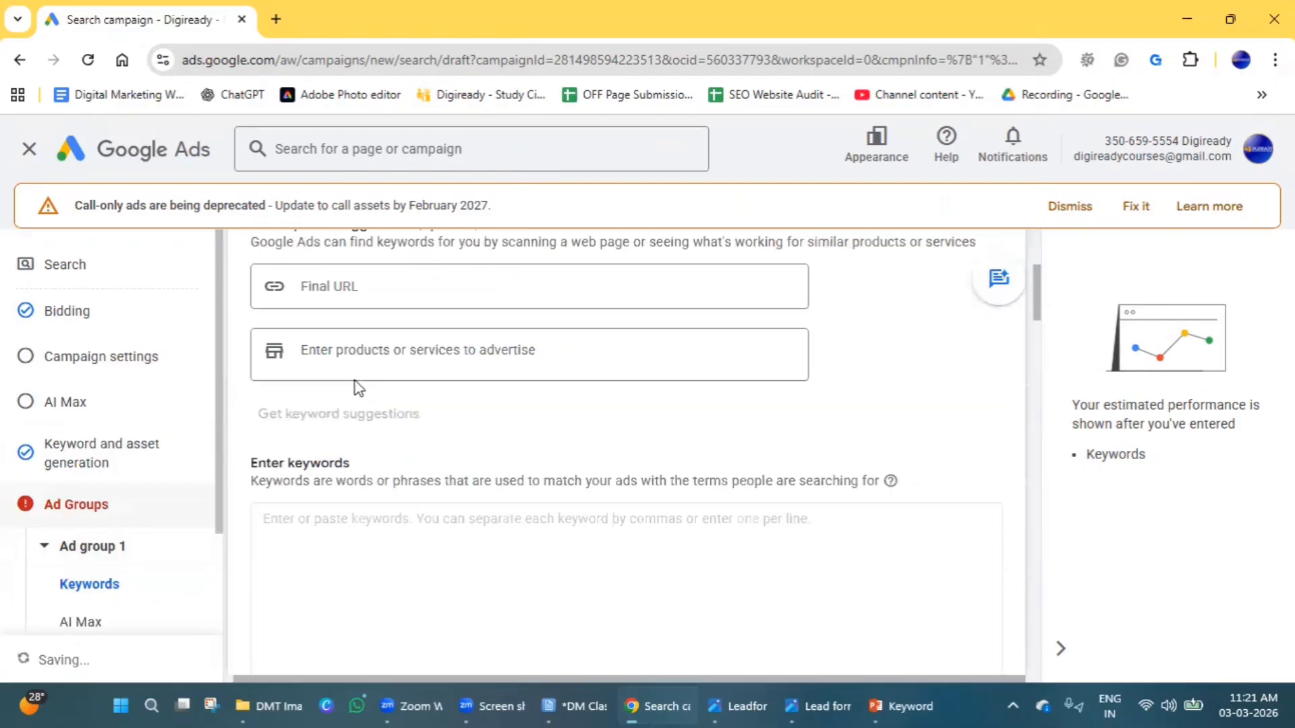
{"action": "left_click", "coordinate": [347, 289]}
{"action": "type", "text": "www"}
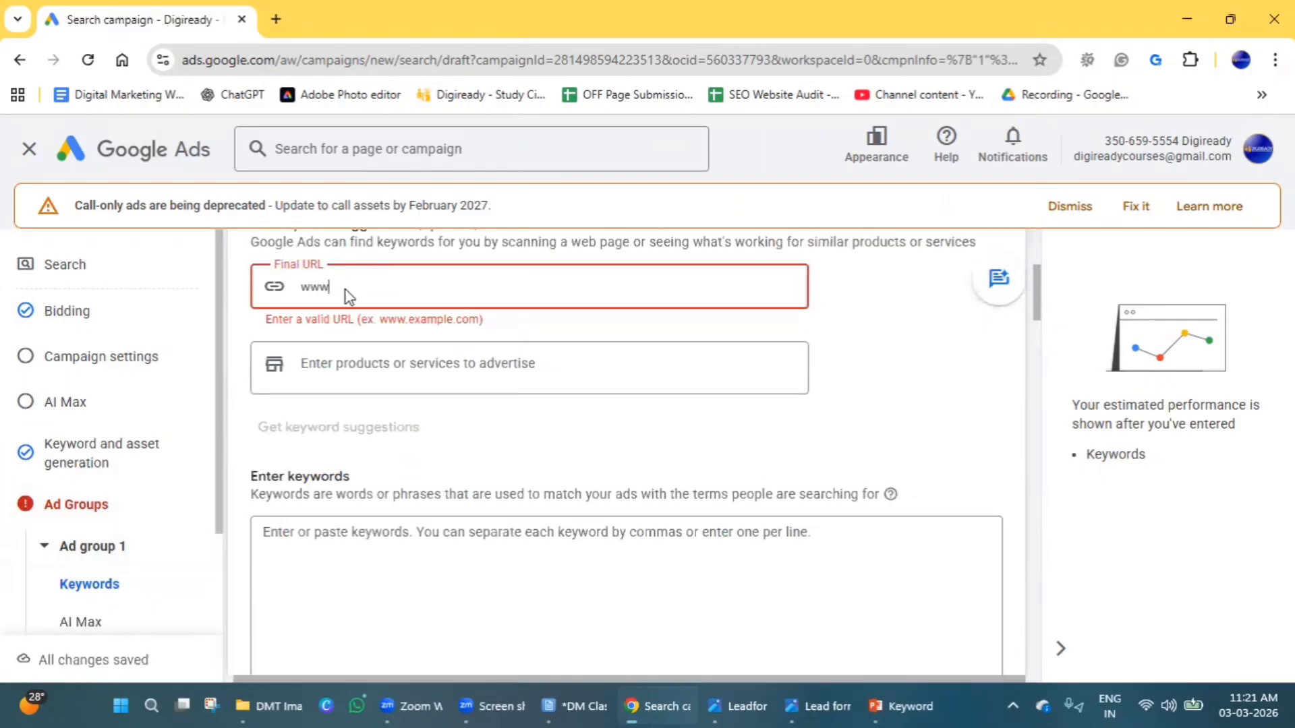
{"action": "type", "text": ".digi"}
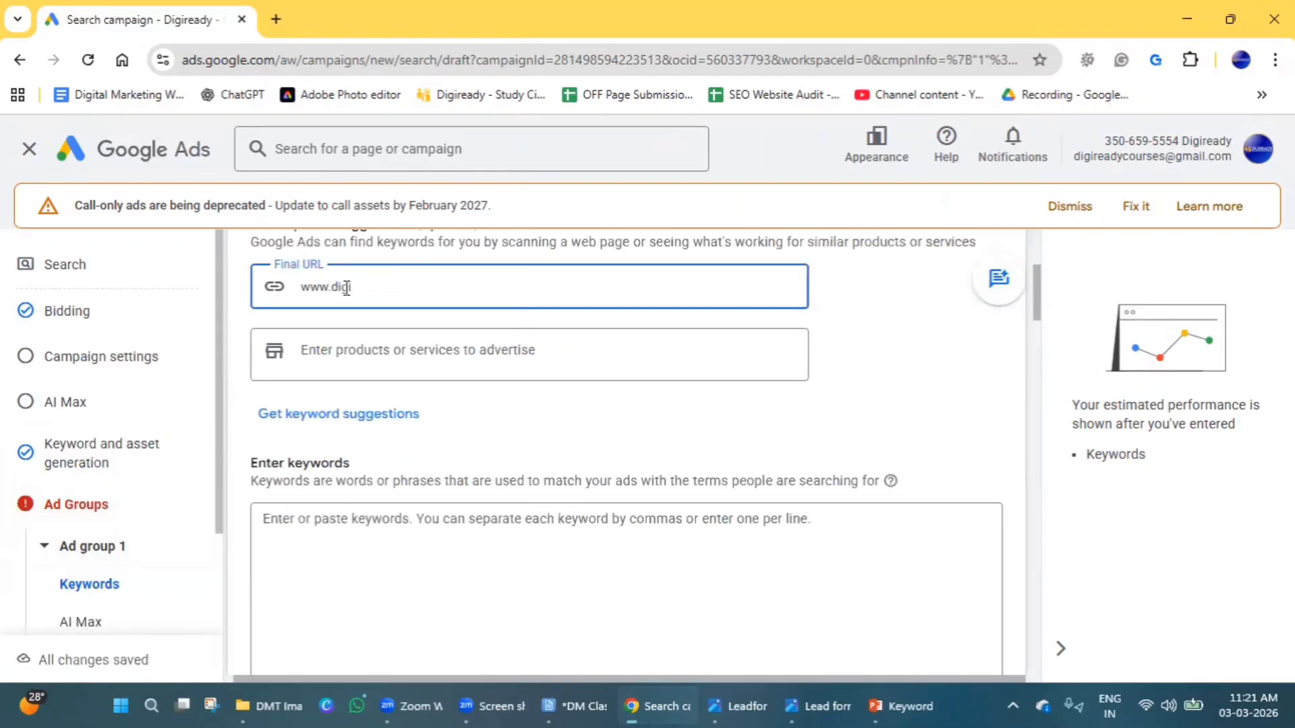
{"action": "type", "text": "ready.in"}
{"action": "scroll", "coordinate": [320, 283], "scroll_direction": "down", "scroll_amount": 3}
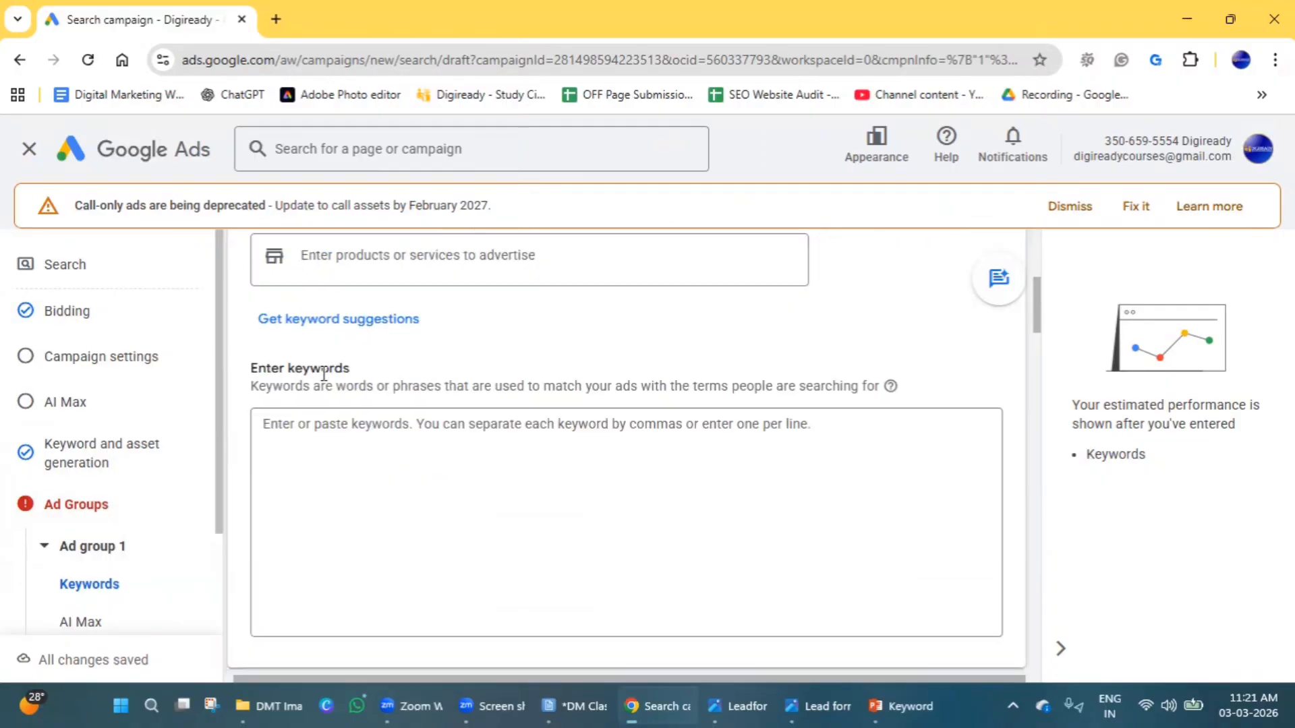
Add the broad match keyword "digital marketing training in hyderabad" to Ad group 1.
{"action": "left_click", "coordinate": [328, 442]}
{"action": "scroll", "coordinate": [328, 442], "scroll_direction": "down", "scroll_amount": 3}
{"action": "scroll", "coordinate": [326, 447], "scroll_direction": "up", "scroll_amount": 1}
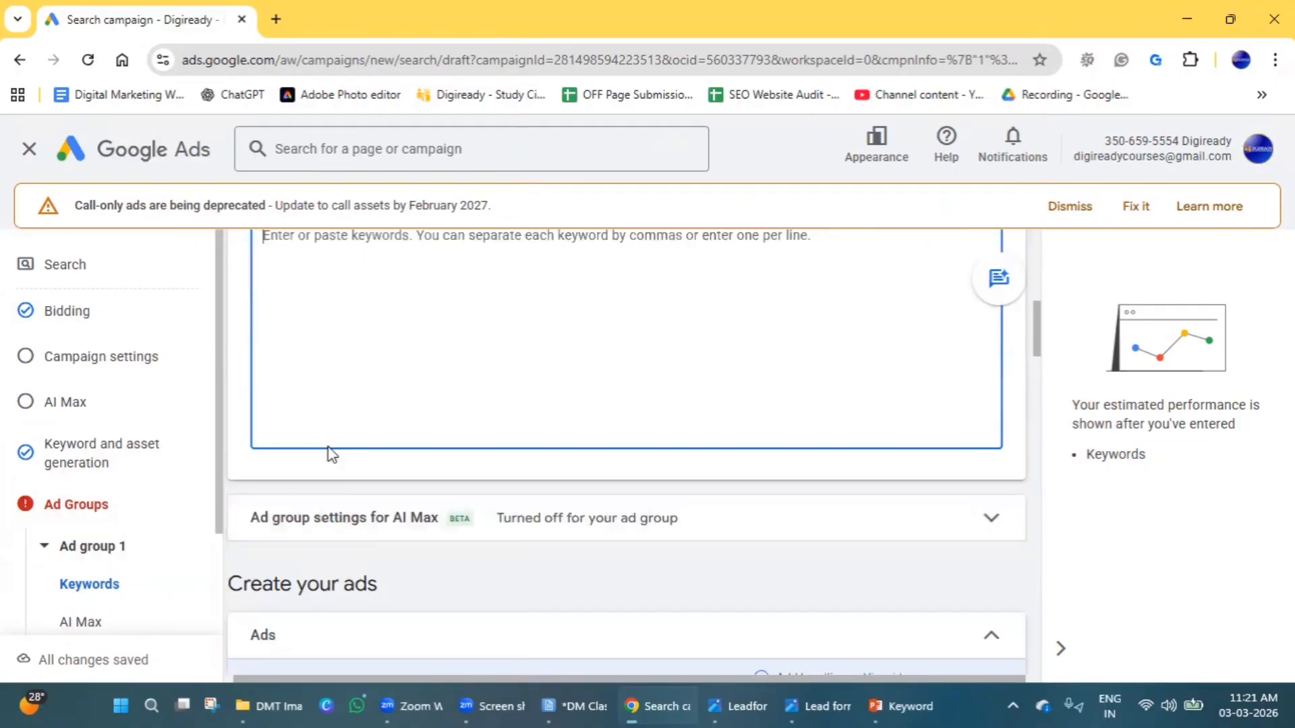
{"action": "scroll", "coordinate": [331, 453], "scroll_direction": "up", "scroll_amount": 3}
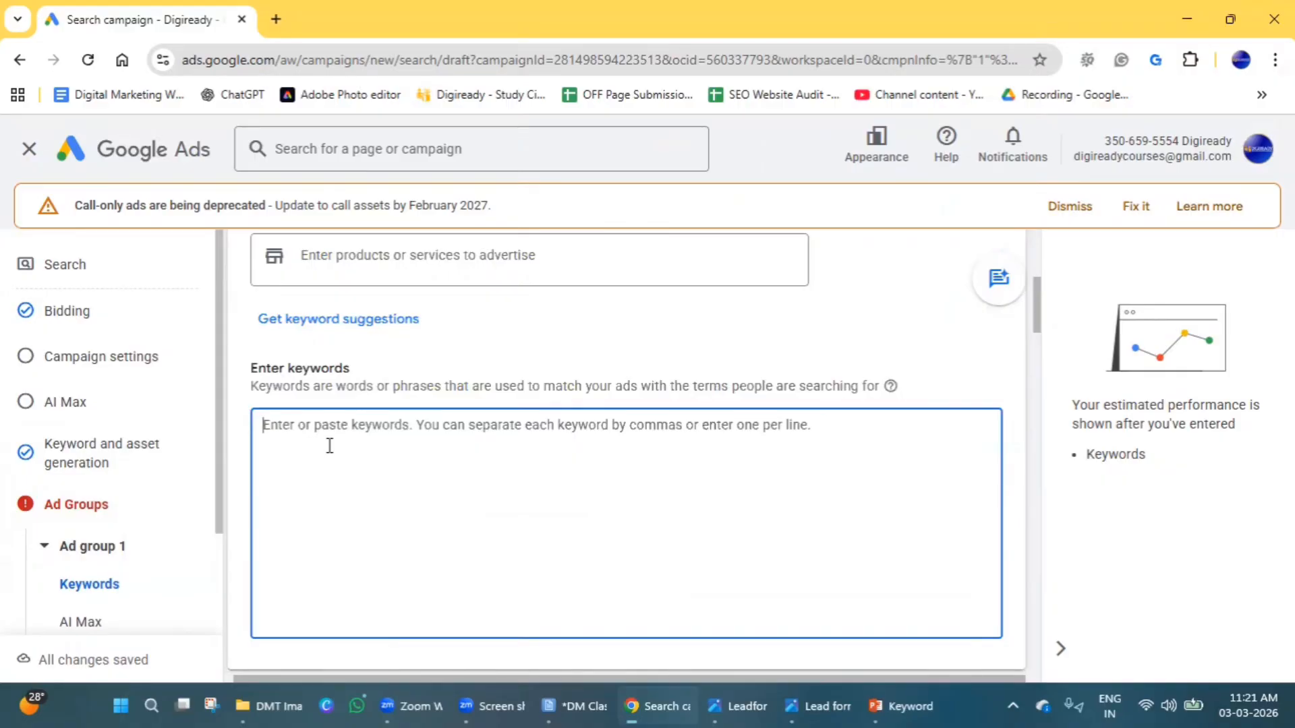
{"action": "type", "text": "digital "}
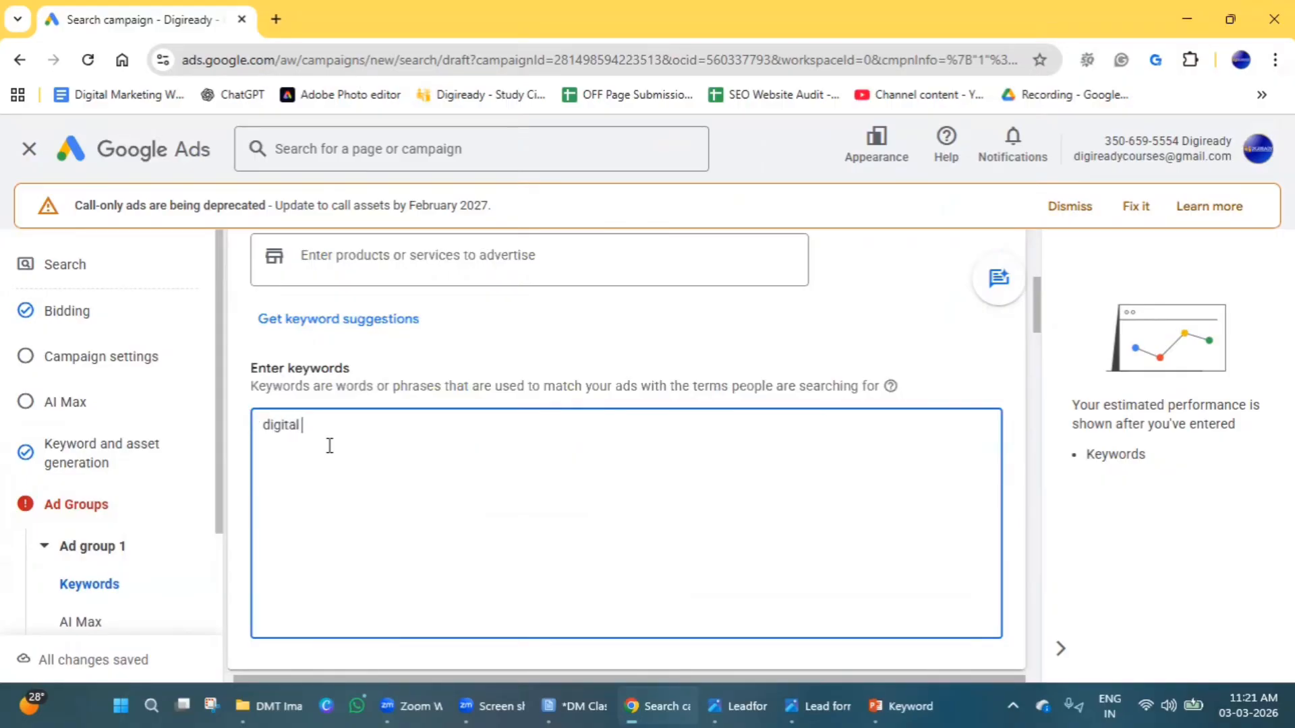
{"action": "type", "text": "marketing training n"}
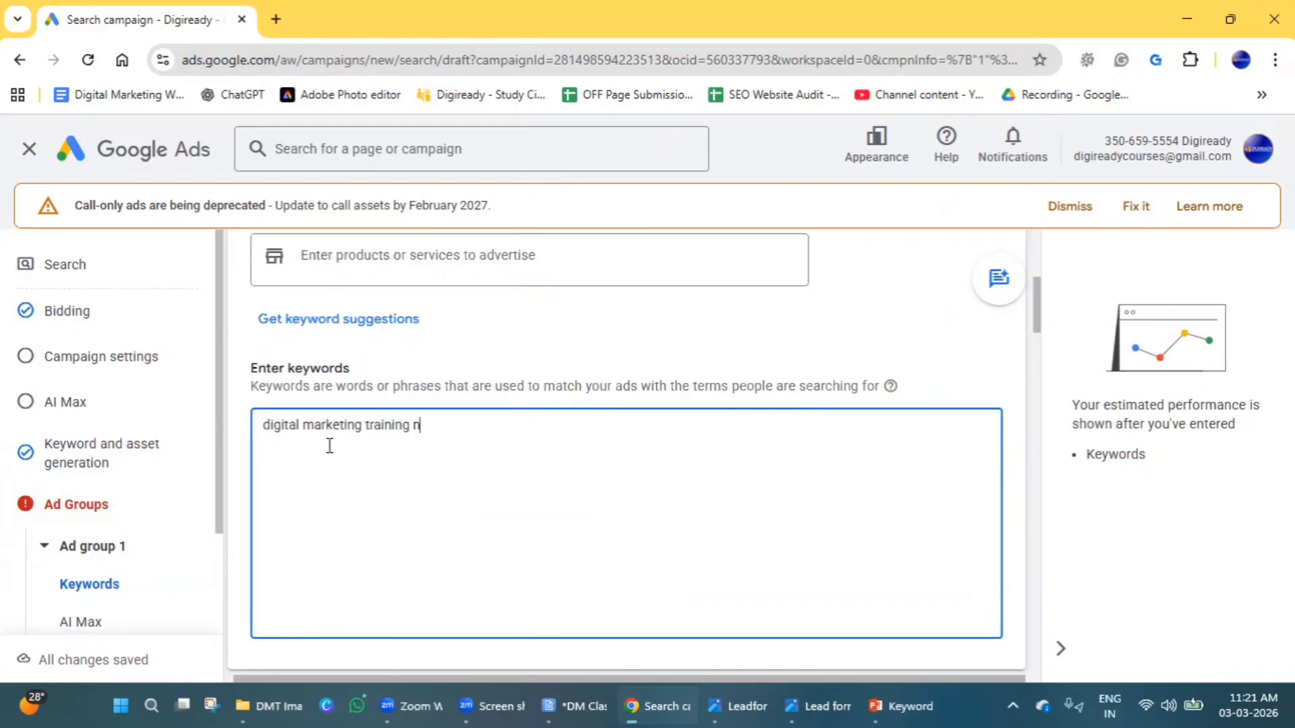
{"action": "key", "text": "BackSpace"}
{"action": "type", "text": "in hyderad"}
{"action": "key", "text": "BackSpace"}
{"action": "type", "text": "abad"}
Add copies of the keyword on new lines as a phrase match in quotation marks and an exact match in square brackets.
{"action": "triple_click", "coordinate": [331, 429]}
{"action": "key", "text": "ctrl+c"}
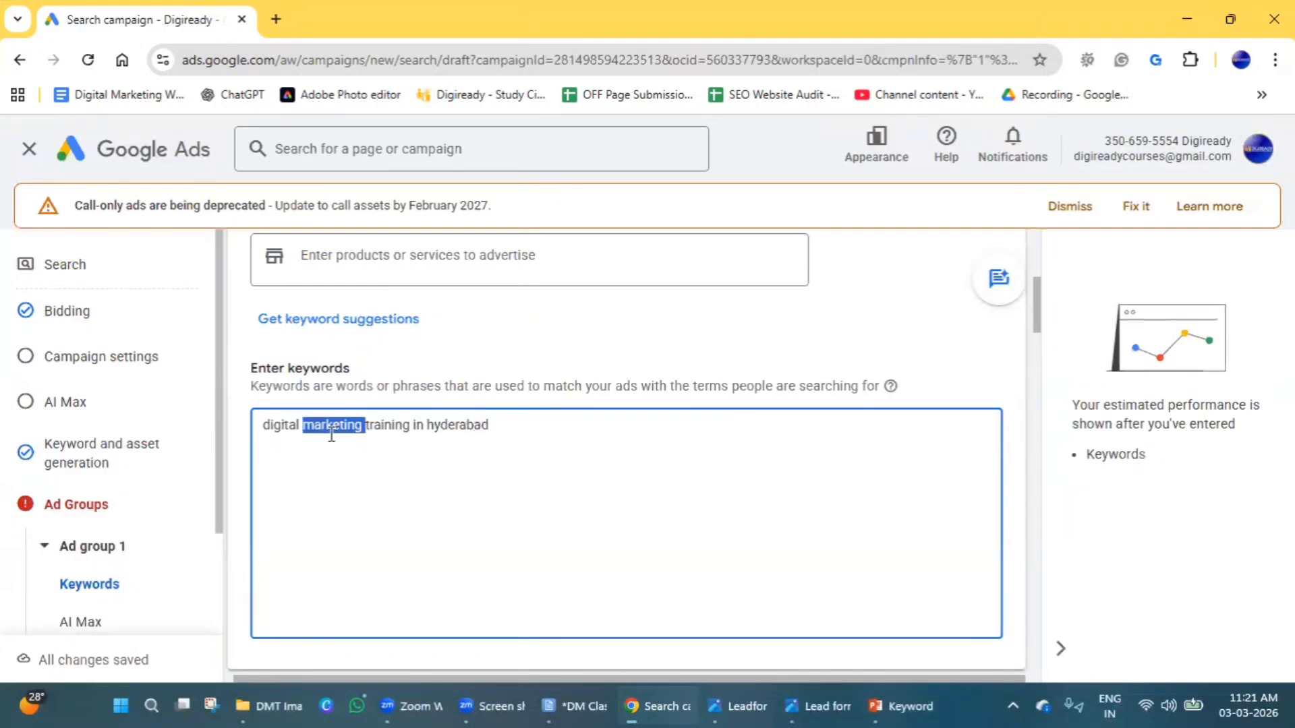
{"action": "left_click", "coordinate": [500, 425]}
{"action": "key", "text": "Return"}
{"action": "type", "text": "\""}
{"action": "key", "text": "ctrl+v"}
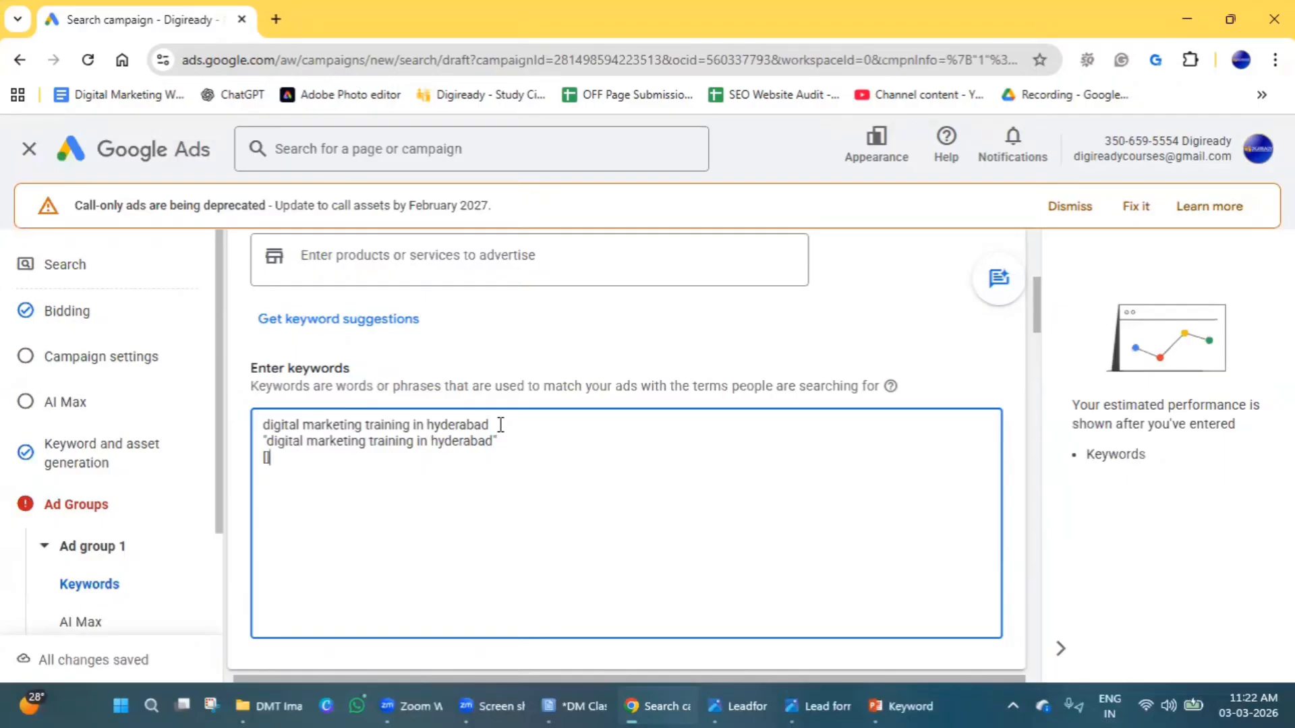
{"action": "key", "text": "ctrl+v"}
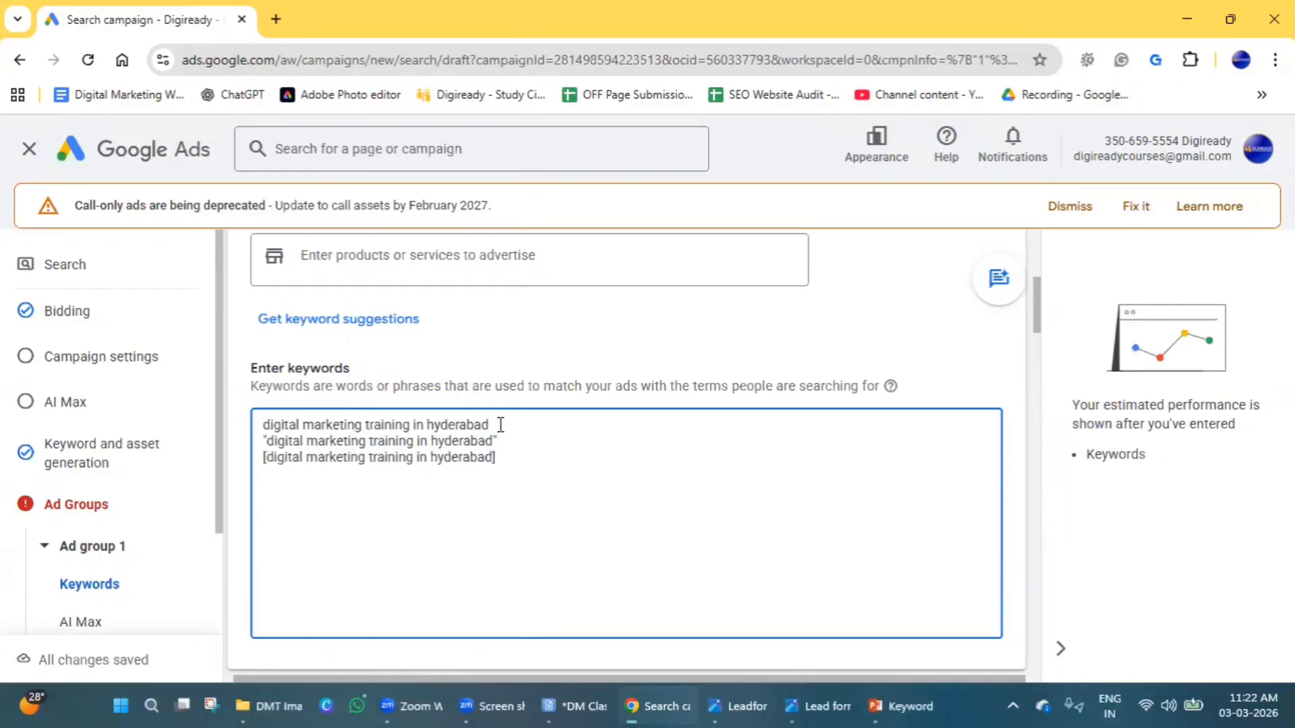
Delete the broad match version of the keyword, the line without quotation marks or brackets.
{"action": "scroll", "coordinate": [635, 386], "scroll_direction": "down", "scroll_amount": 1}
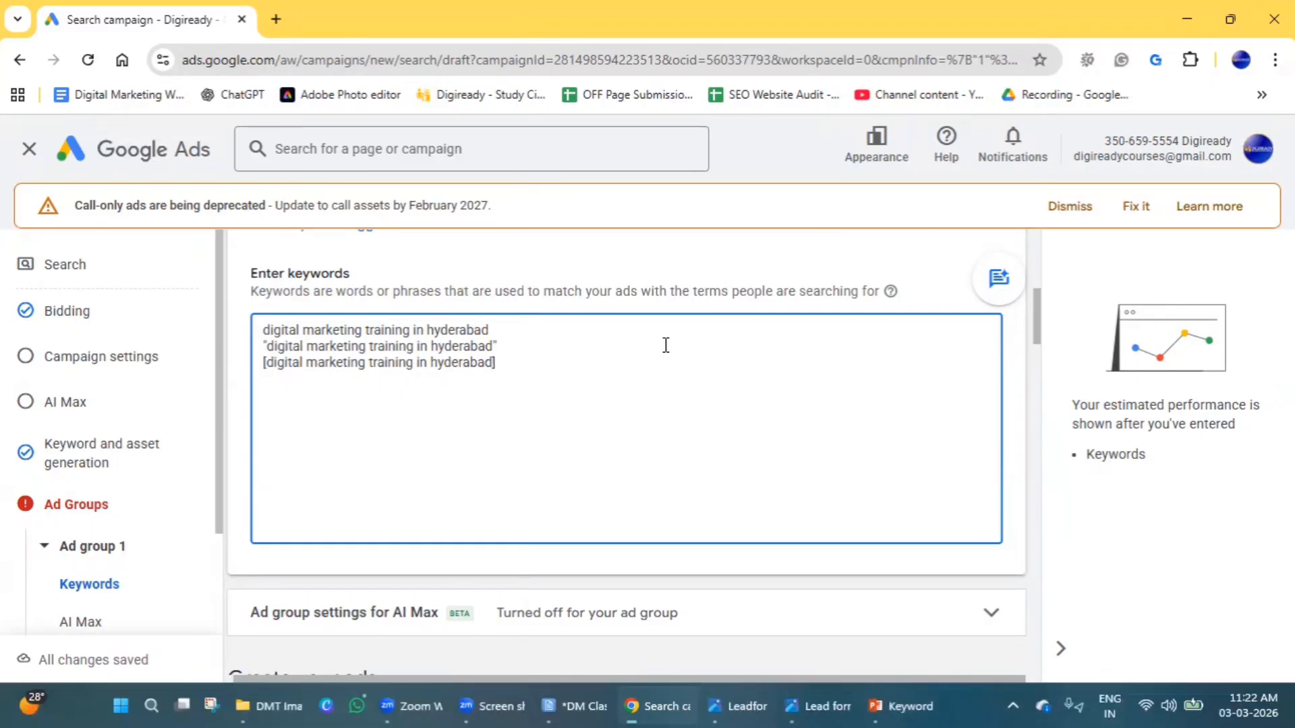
{"action": "left_click_drag", "start_coordinate": [540, 351], "coordinate": [454, 362]}
{"action": "double_click", "coordinate": [512, 328]}
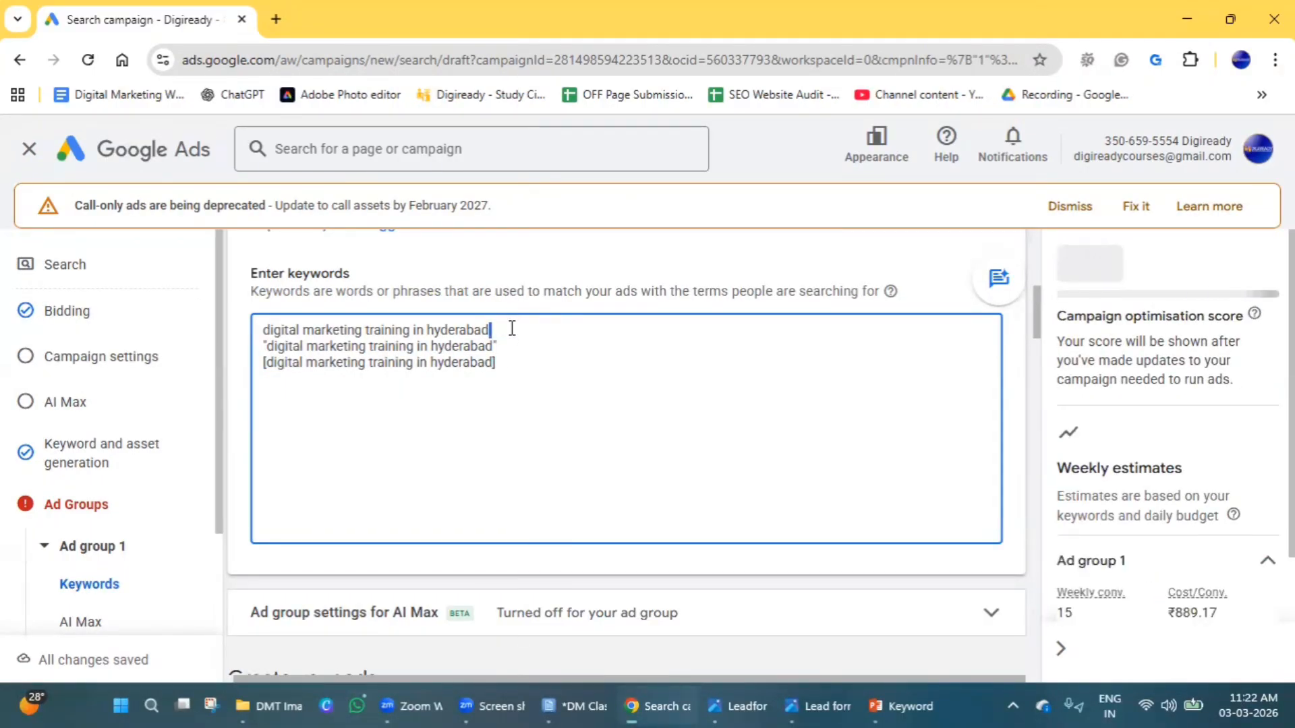
{"action": "scroll", "coordinate": [512, 329], "scroll_direction": "down", "scroll_amount": 1}
{"action": "scroll", "coordinate": [518, 315], "scroll_direction": "up", "scroll_amount": 2}
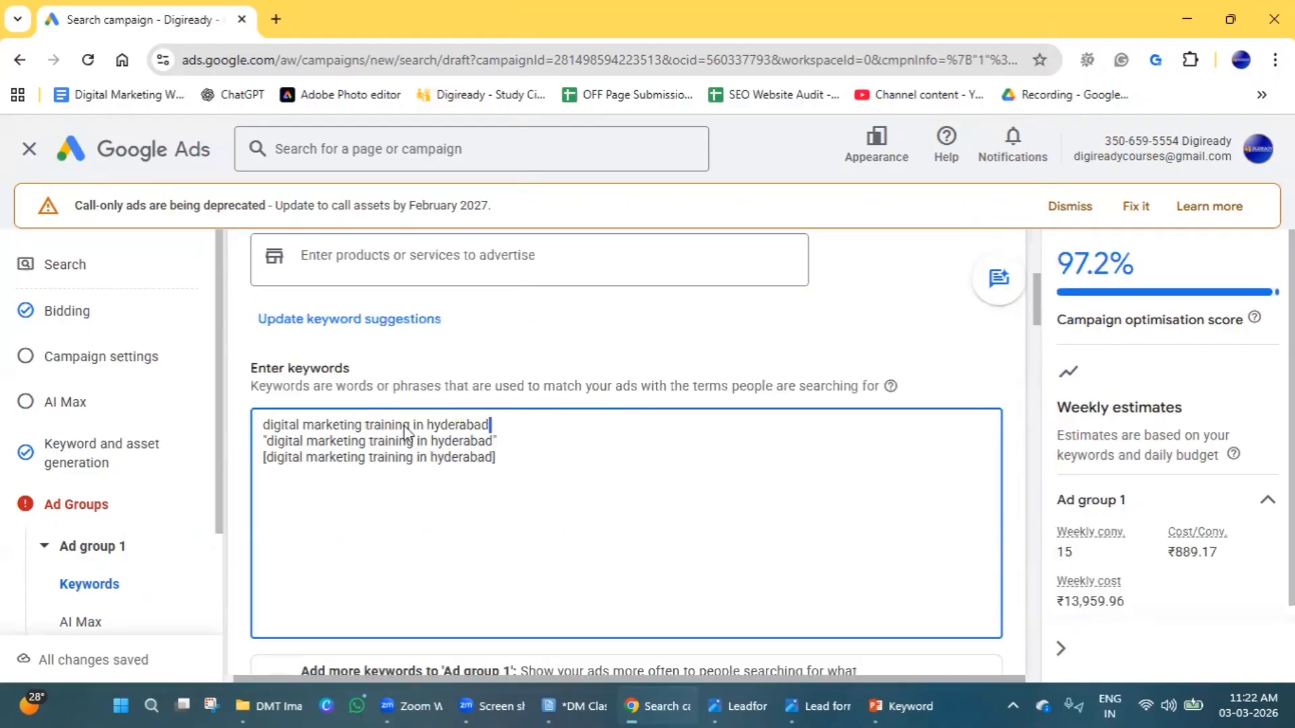
{"action": "triple_click", "coordinate": [411, 426]}
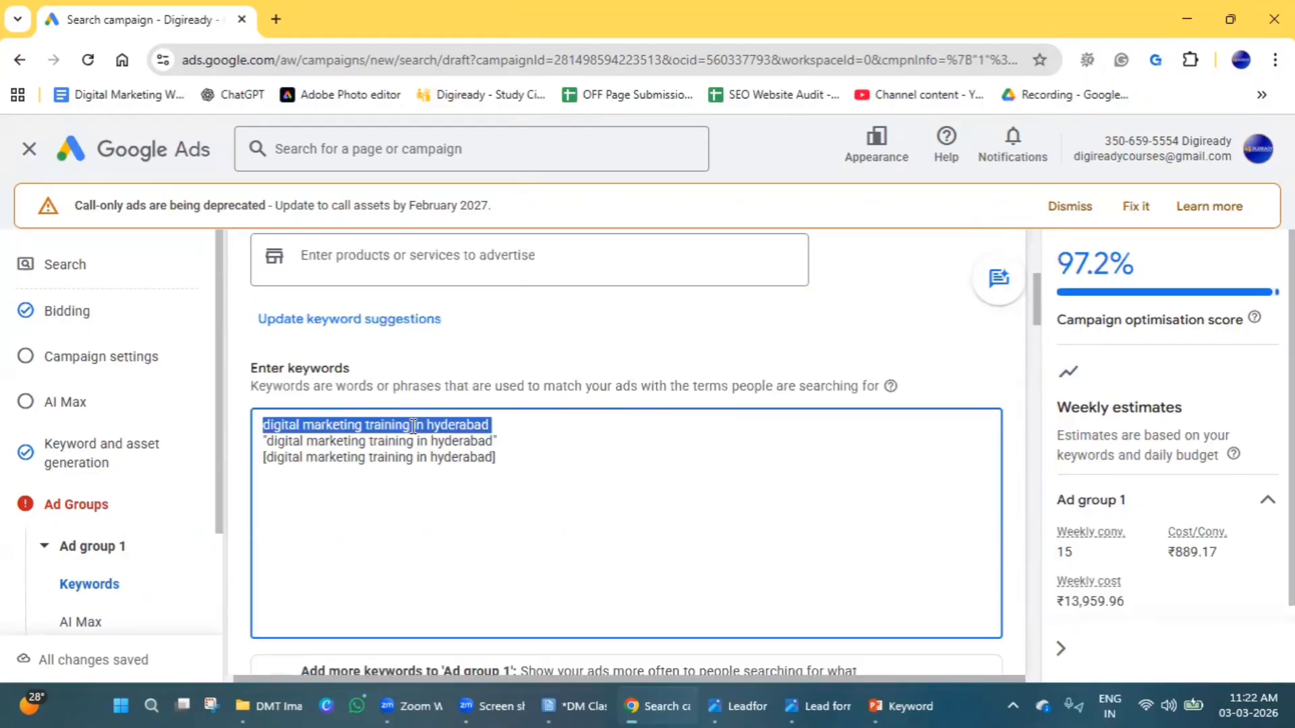
{"action": "key", "text": "BackSpace"}
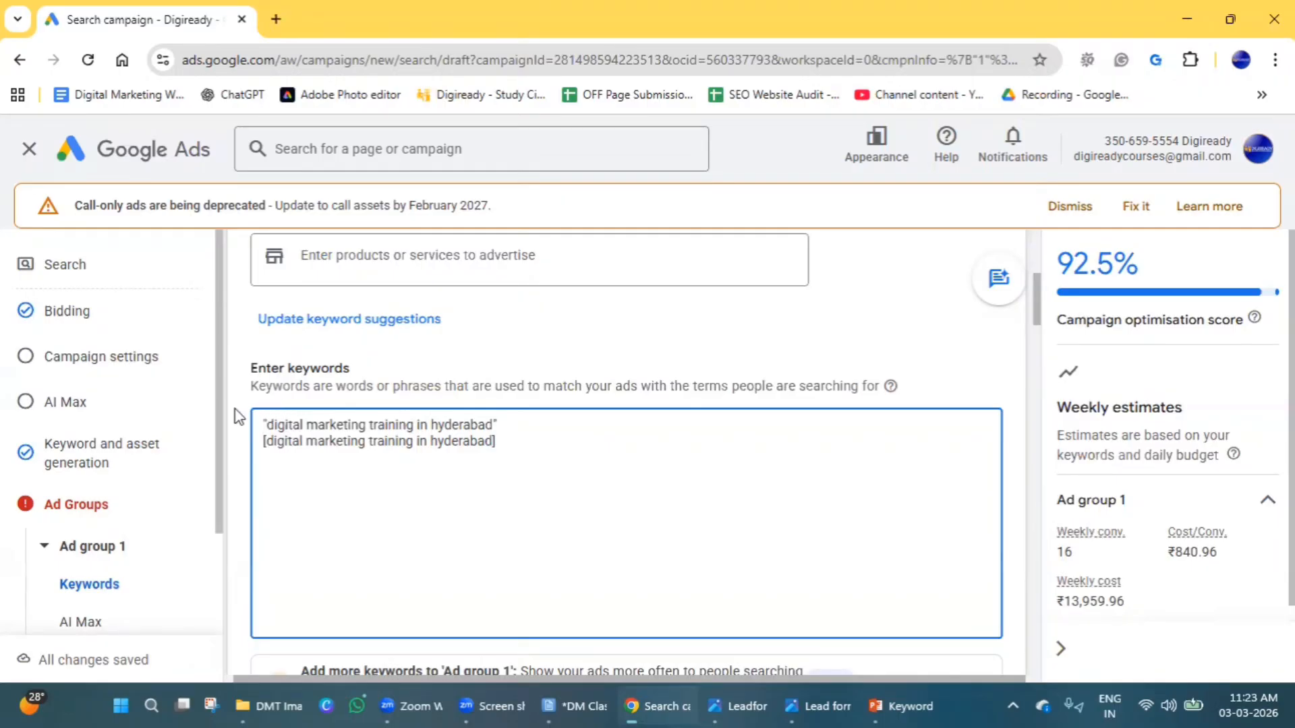
Below the existing keywords, add the line "best digital marketing training in hyderabad with 100% Placement assistance".
{"action": "triple_click", "coordinate": [315, 429]}
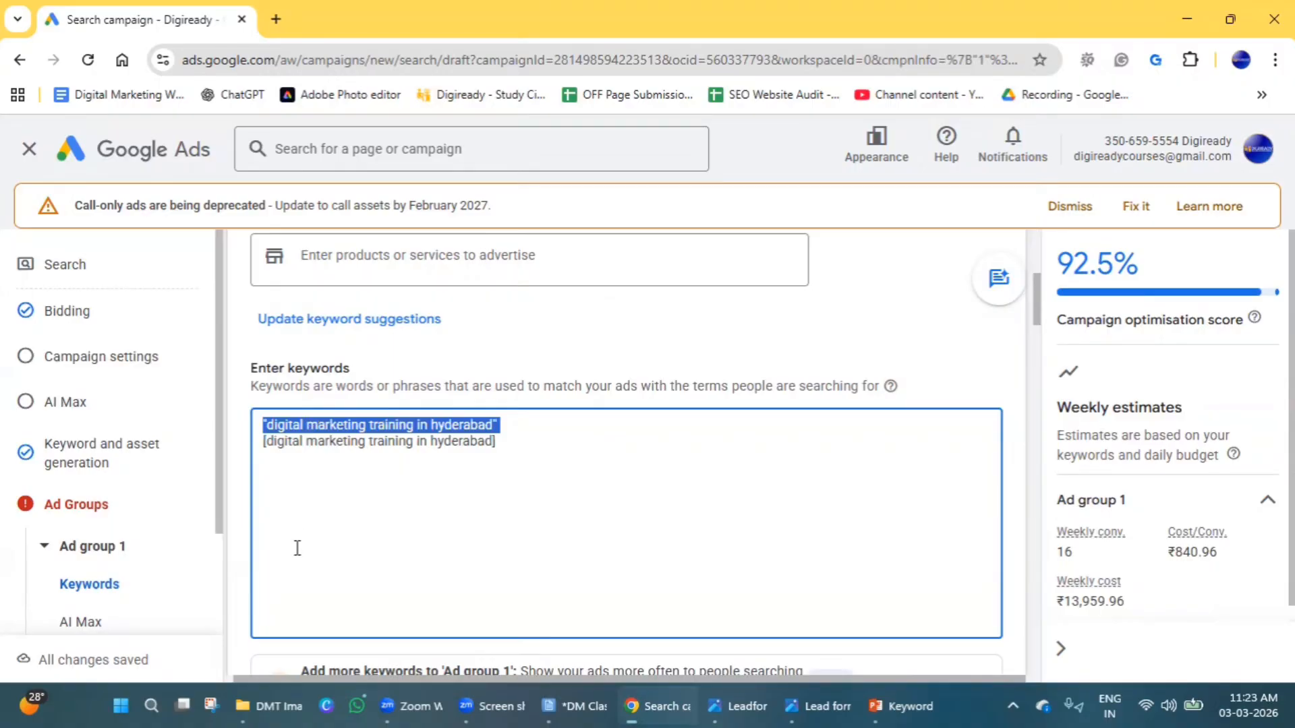
{"action": "left_click", "coordinate": [304, 529]}
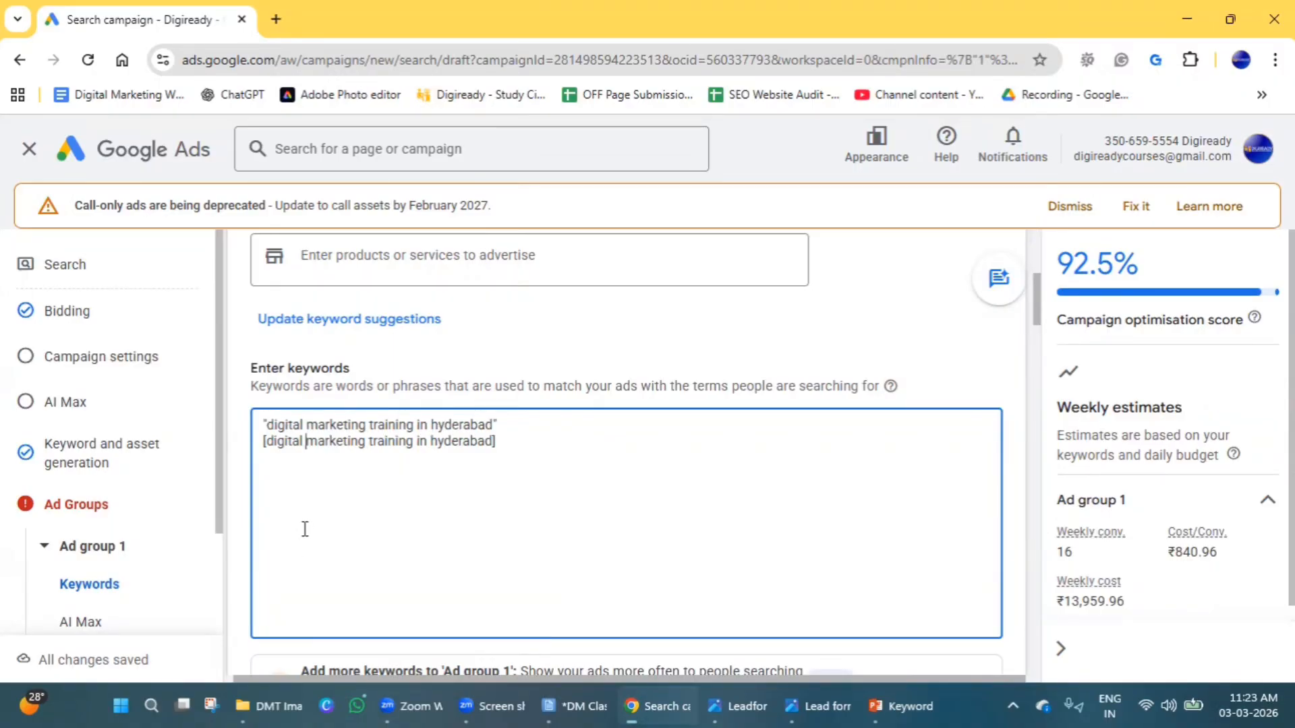
{"action": "left_click", "coordinate": [578, 448]}
{"action": "type", "text": "best digital mar"}
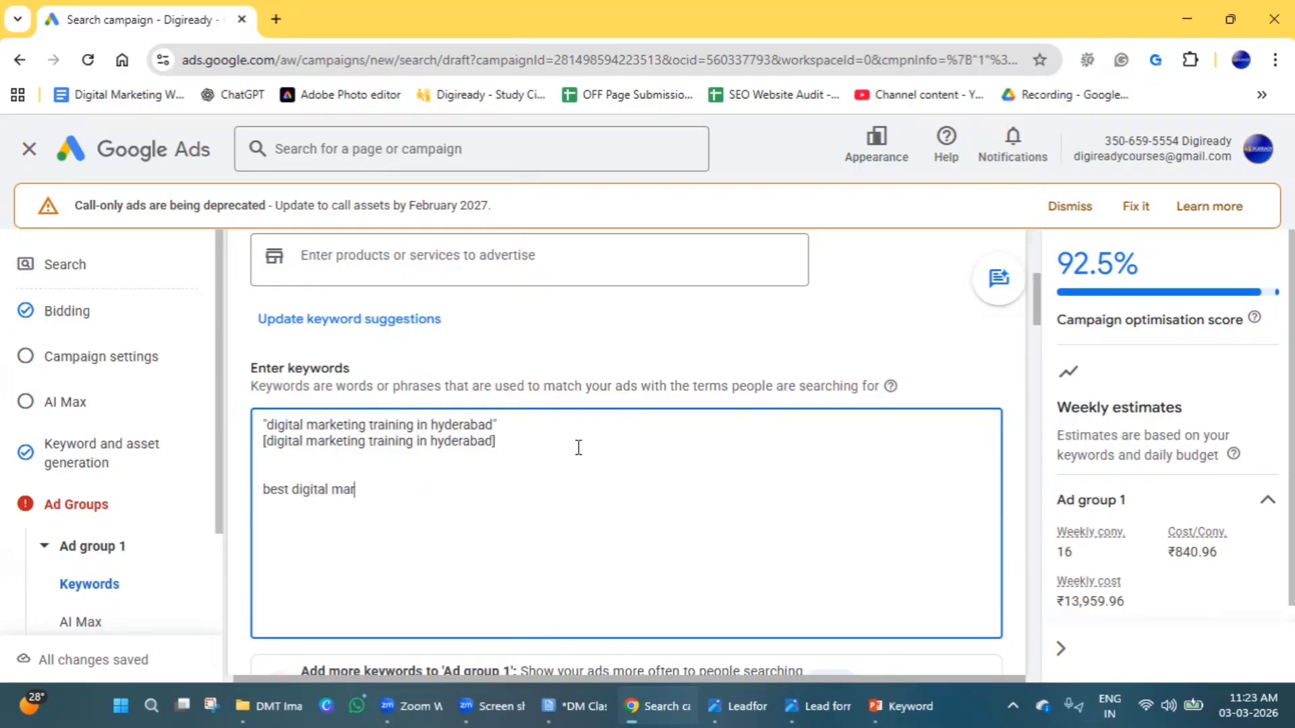
{"action": "type", "text": "keting training"}
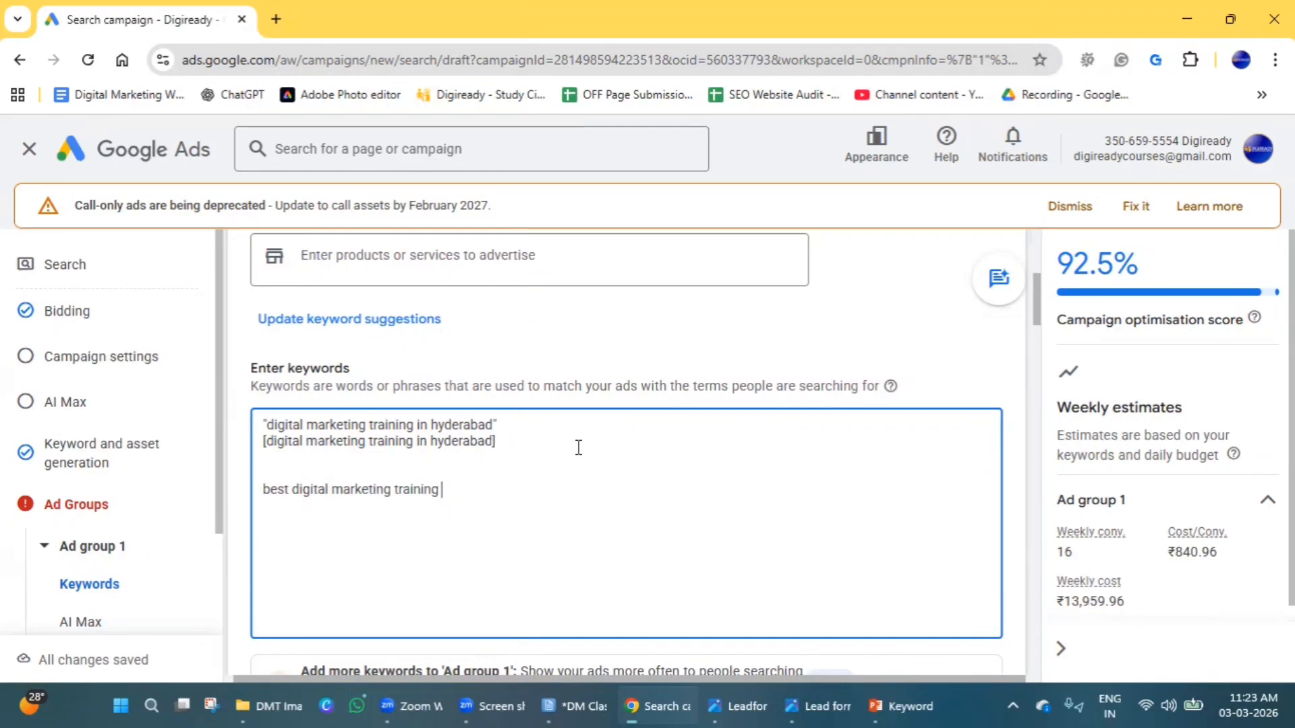
{"action": "type", "text": " in hyderabad with 10"}
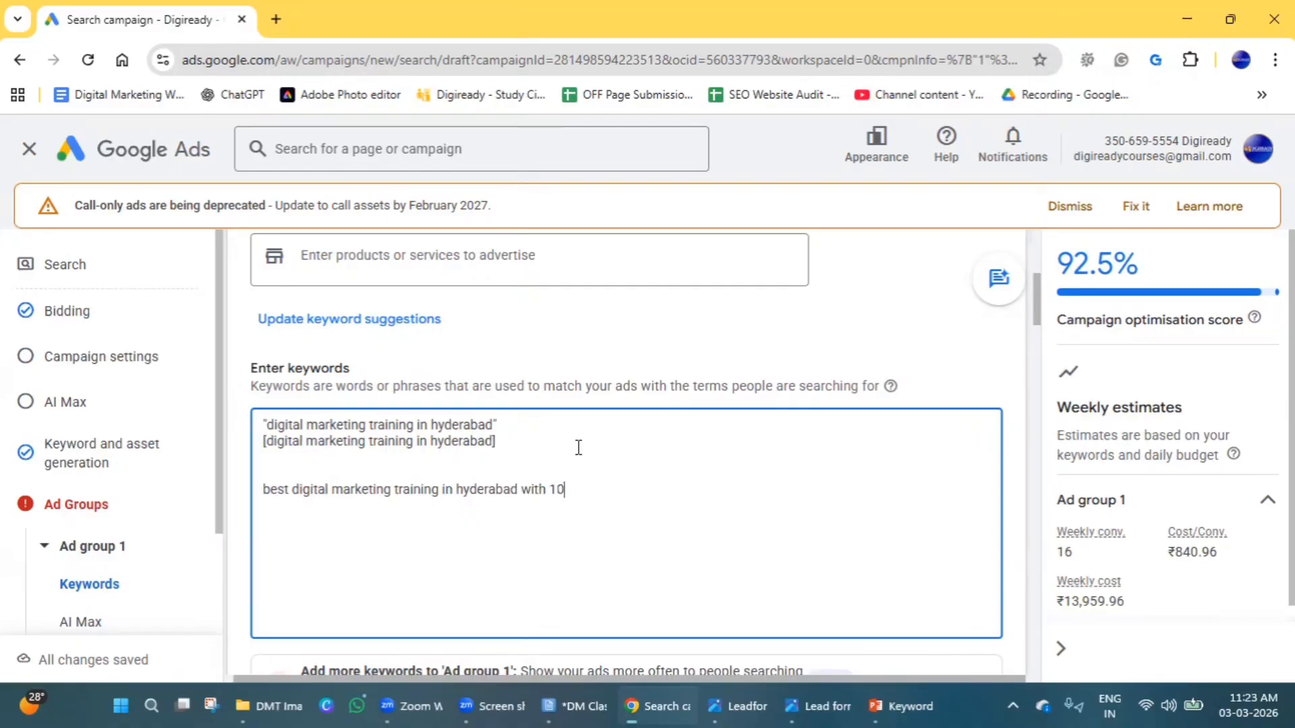
{"action": "type", "text": "0% Placement assistance"}
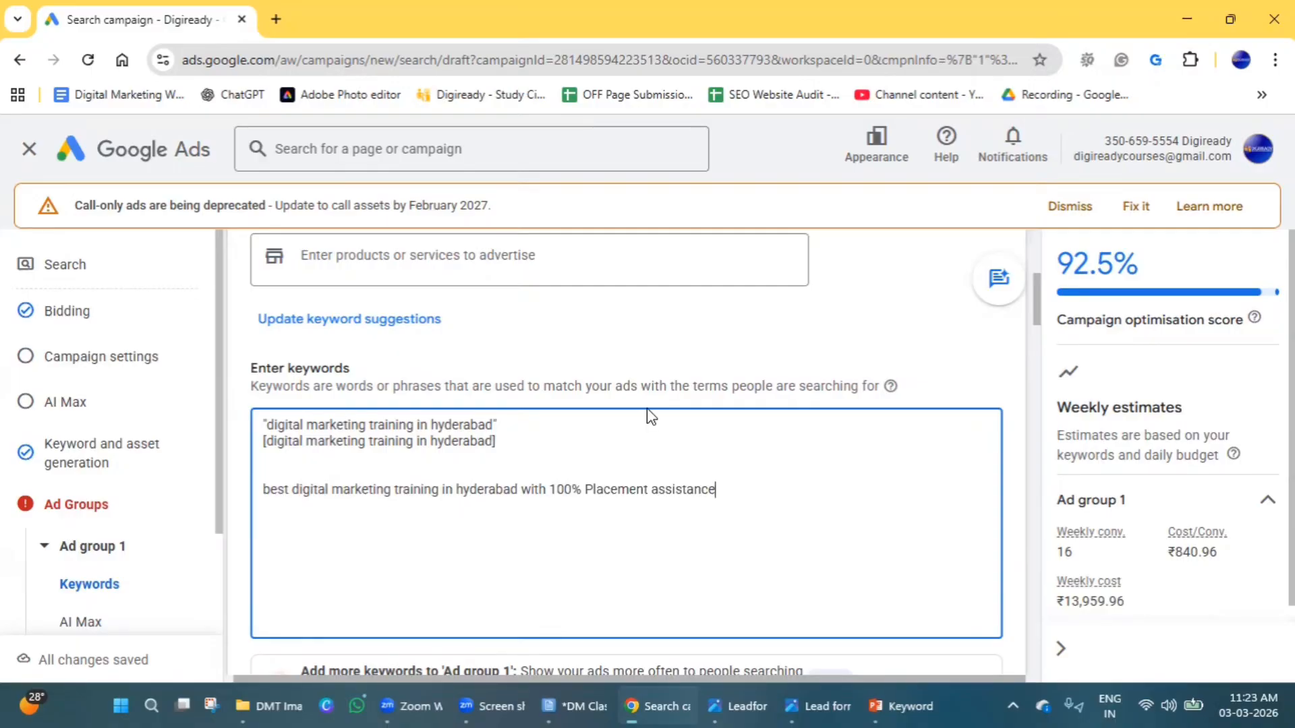
Cut the exact match keyword in square brackets out of its line directly below the phrase match keyword.
{"action": "double_click", "coordinate": [577, 489]}
{"action": "triple_click", "coordinate": [476, 445]}
{"action": "key", "text": "ctrl+c"}
{"action": "key", "text": "BackSpace"}
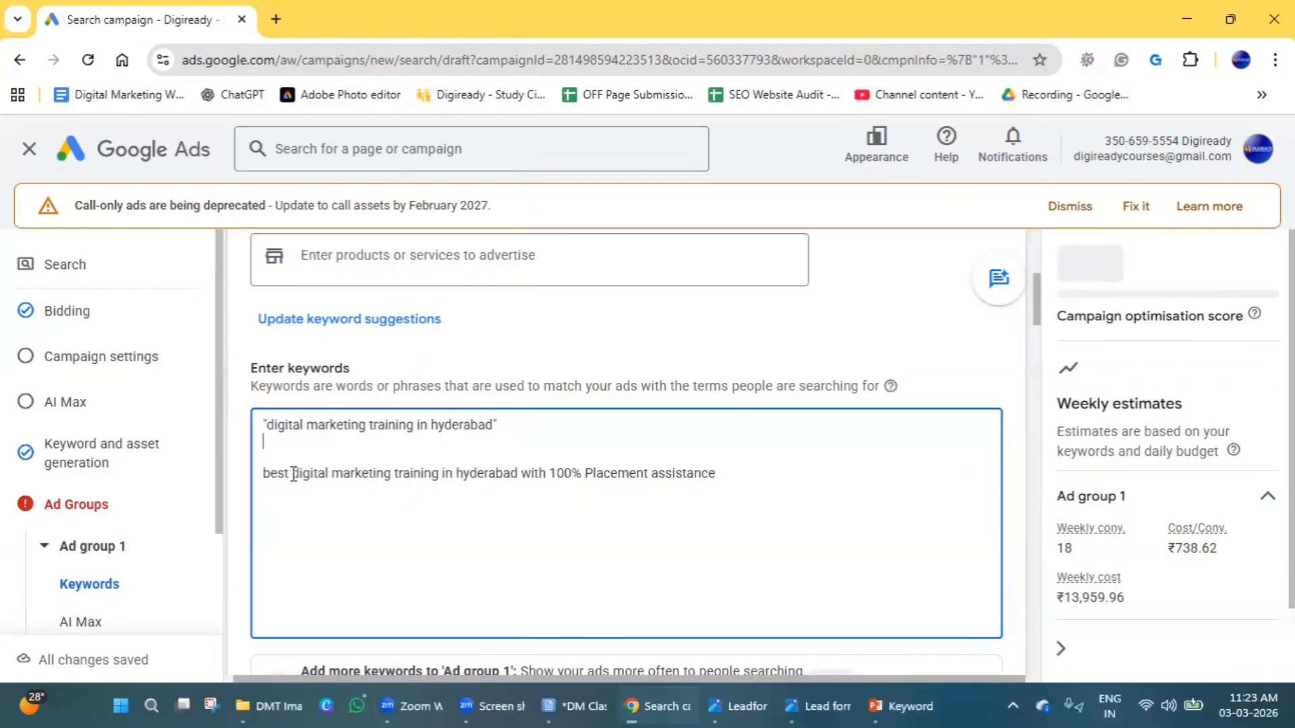
Compare the phrase match keyword with the matching words and the extra words in the longer "best digital marketing training" line.
{"action": "left_click_drag", "start_coordinate": [291, 473], "coordinate": [517, 480]}
{"action": "left_click", "coordinate": [516, 477]}
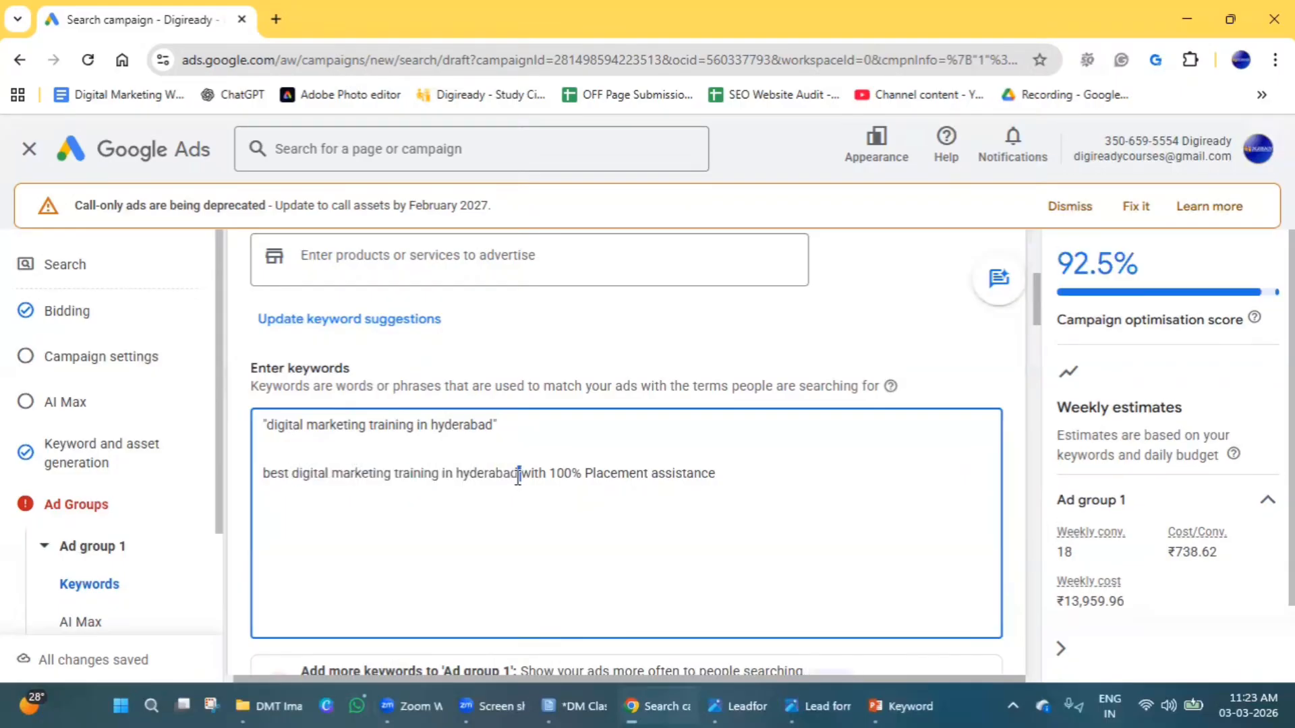
{"action": "triple_click", "coordinate": [394, 425]}
{"action": "left_click_drag", "start_coordinate": [289, 477], "coordinate": [270, 476]}
{"action": "left_click", "coordinate": [270, 475]}
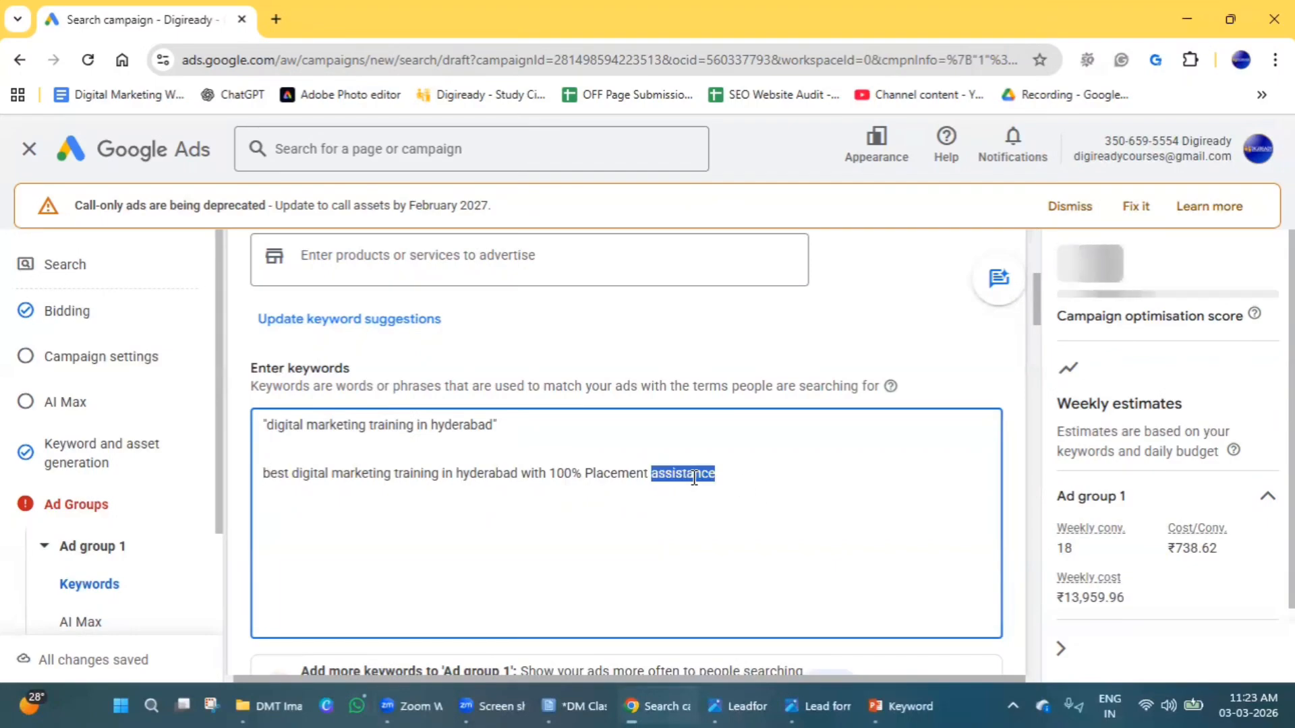
{"action": "left_click", "coordinate": [351, 473]}
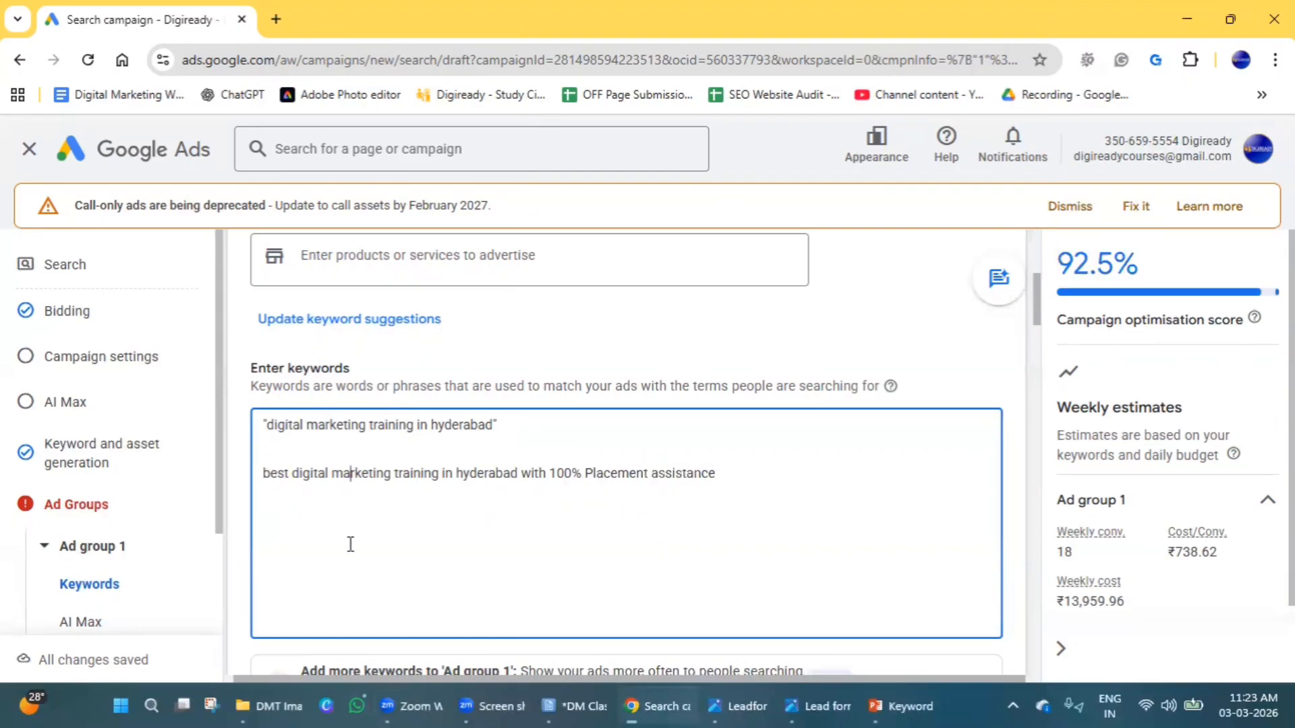
Paste the exact match keyword "[digital marketing training in hyderabad]" below the longer placement assistance line.
{"action": "left_click", "coordinate": [717, 482]}
{"action": "key", "text": "Return"}
{"action": "key", "text": "ctrl+v"}
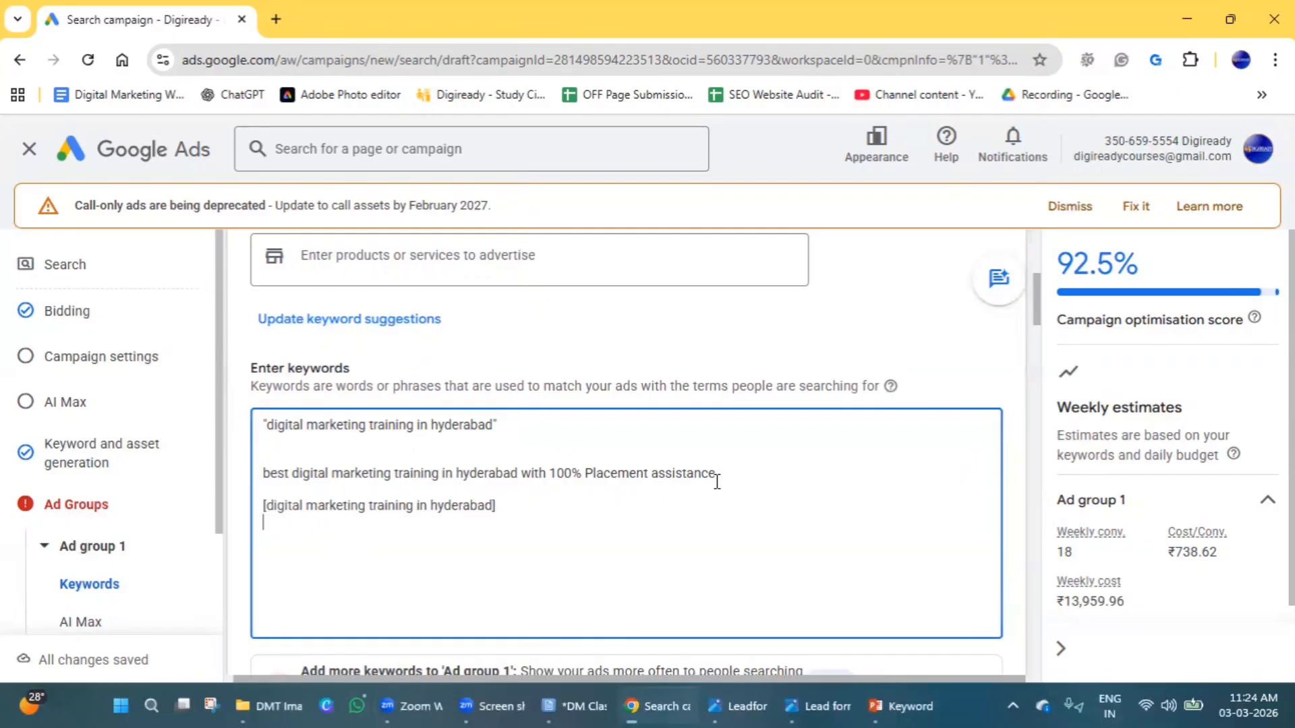
Delete the placement assistance line and the exact match keyword, keeping only the phrase match keyword.
{"action": "left_click_drag", "start_coordinate": [557, 474], "coordinate": [747, 474]}
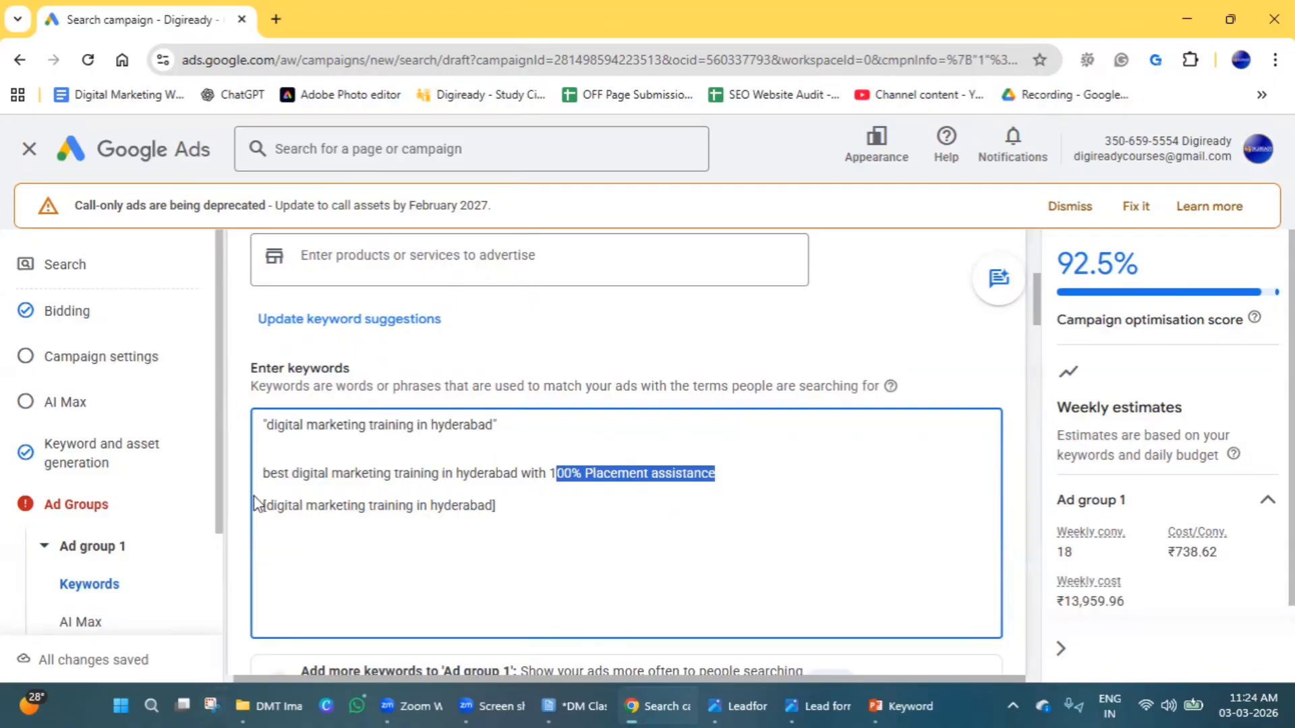
{"action": "triple_click", "coordinate": [266, 473]}
{"action": "left_click_drag", "start_coordinate": [493, 494], "coordinate": [576, 514]}
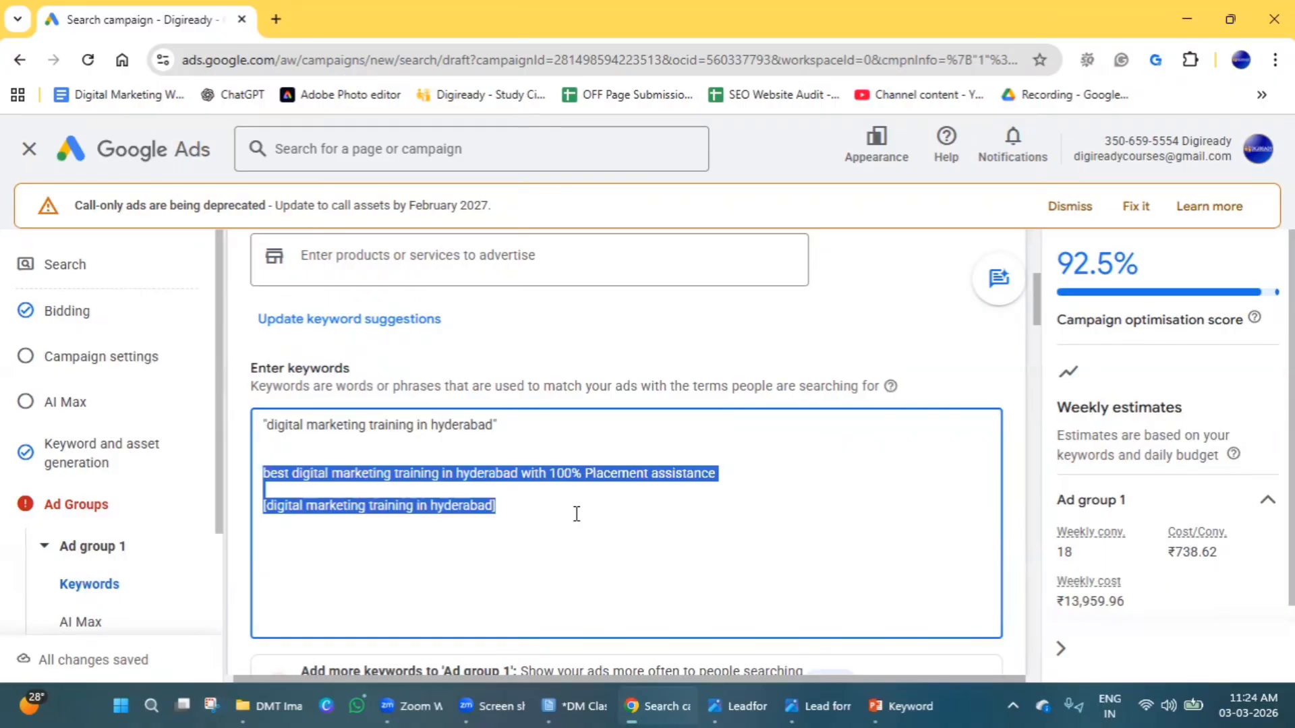
{"action": "key", "text": "BackSpace"}
{"action": "key", "text": "BackSpace"}
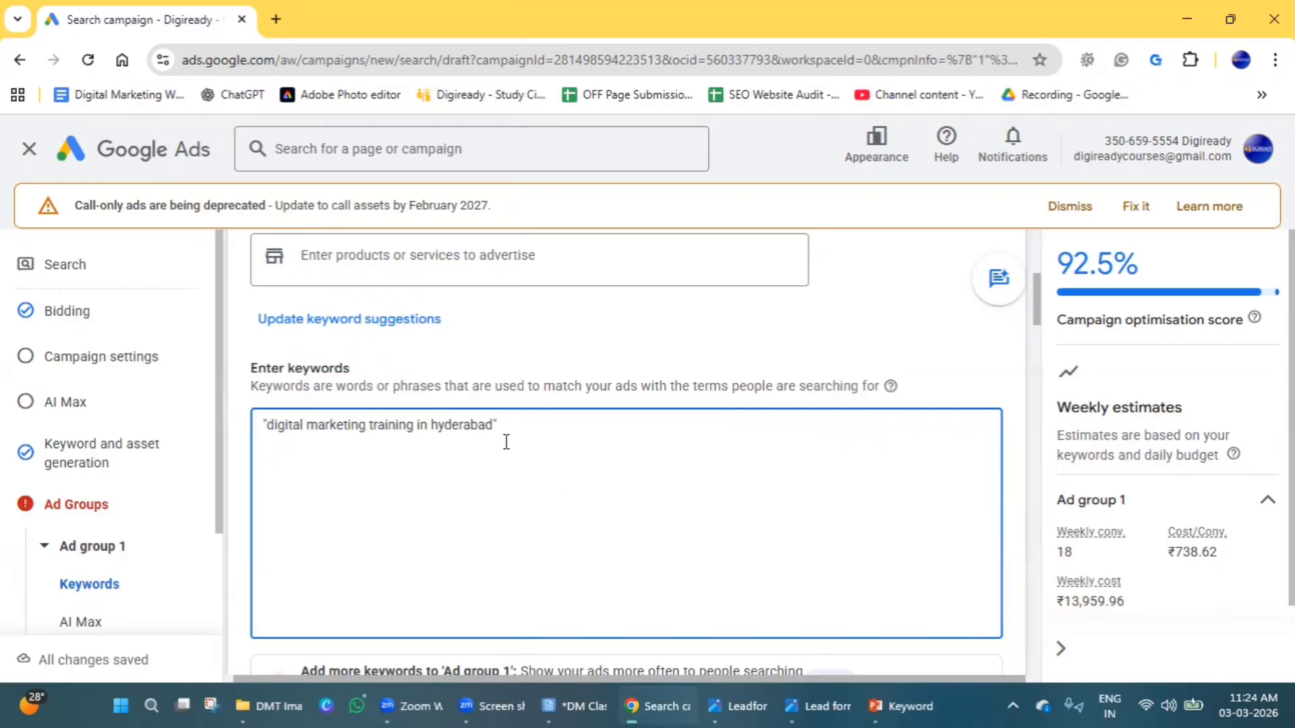
Add the phrase match keyword "Digital marketing coaching in hyderabad", in quotation marks, on a new line below the existing one.
{"action": "left_click", "coordinate": [524, 422]}
{"action": "key", "text": "Return"}
{"action": "type", "text": "\"Digitalm"}
{"action": "key", "text": "BackSpace"}
{"action": "type", "text": "marketi"}
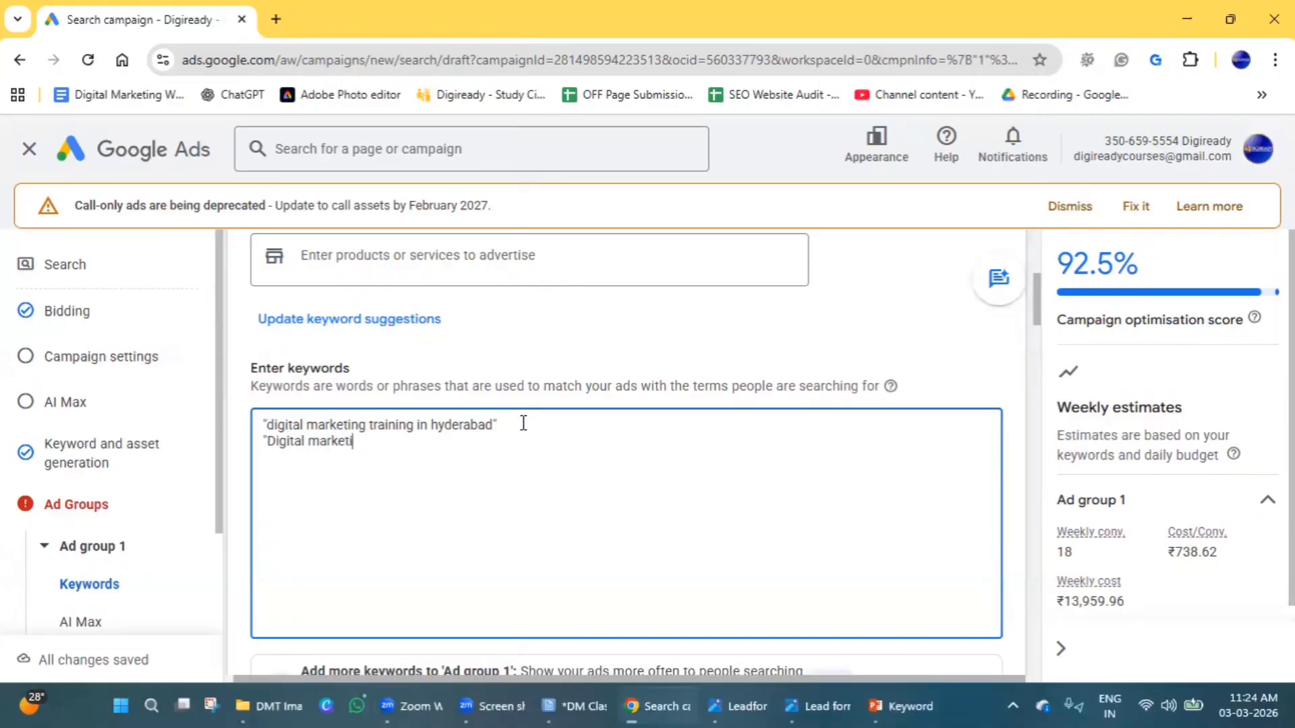
{"action": "type", "text": "ng coaching in hyderab"}
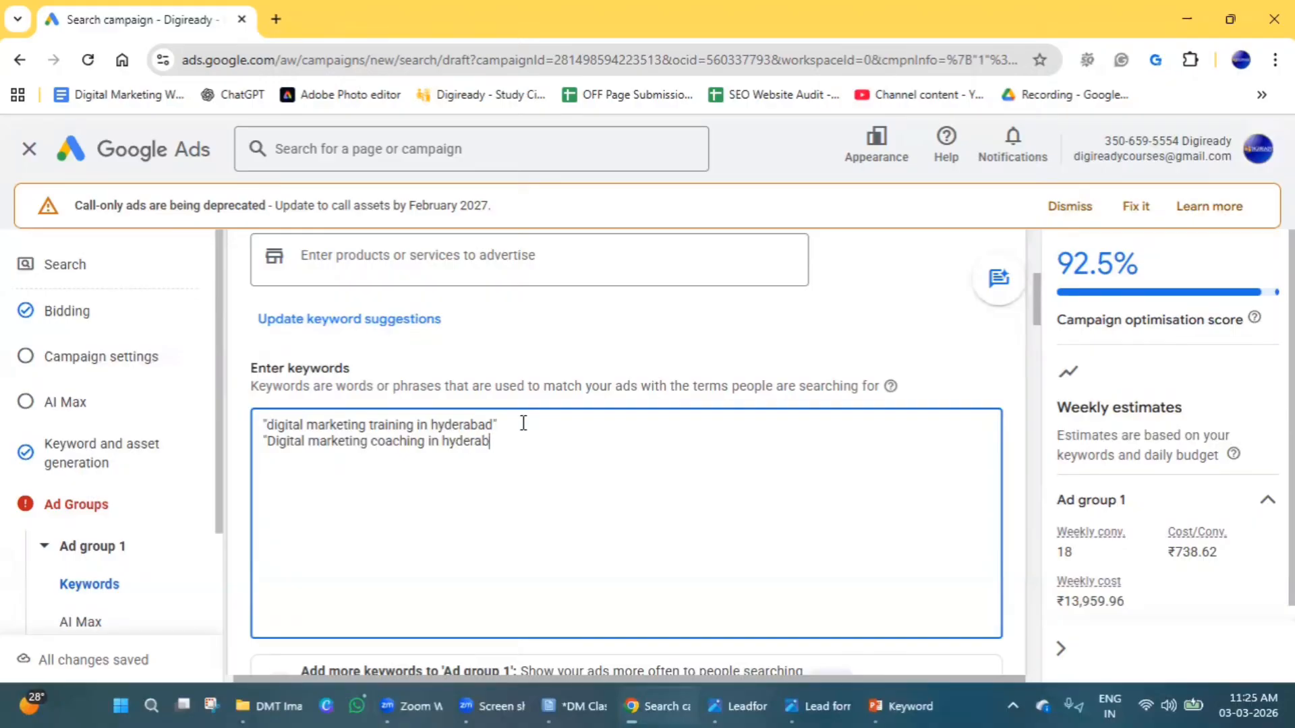
{"action": "type", "text": "ad\""}
{"action": "key", "text": "Return"}
{"action": "type", "text": "\""}
{"action": "key", "text": "BackSpace"}
{"action": "scroll", "coordinate": [523, 472], "scroll_direction": "down", "scroll_amount": 3}
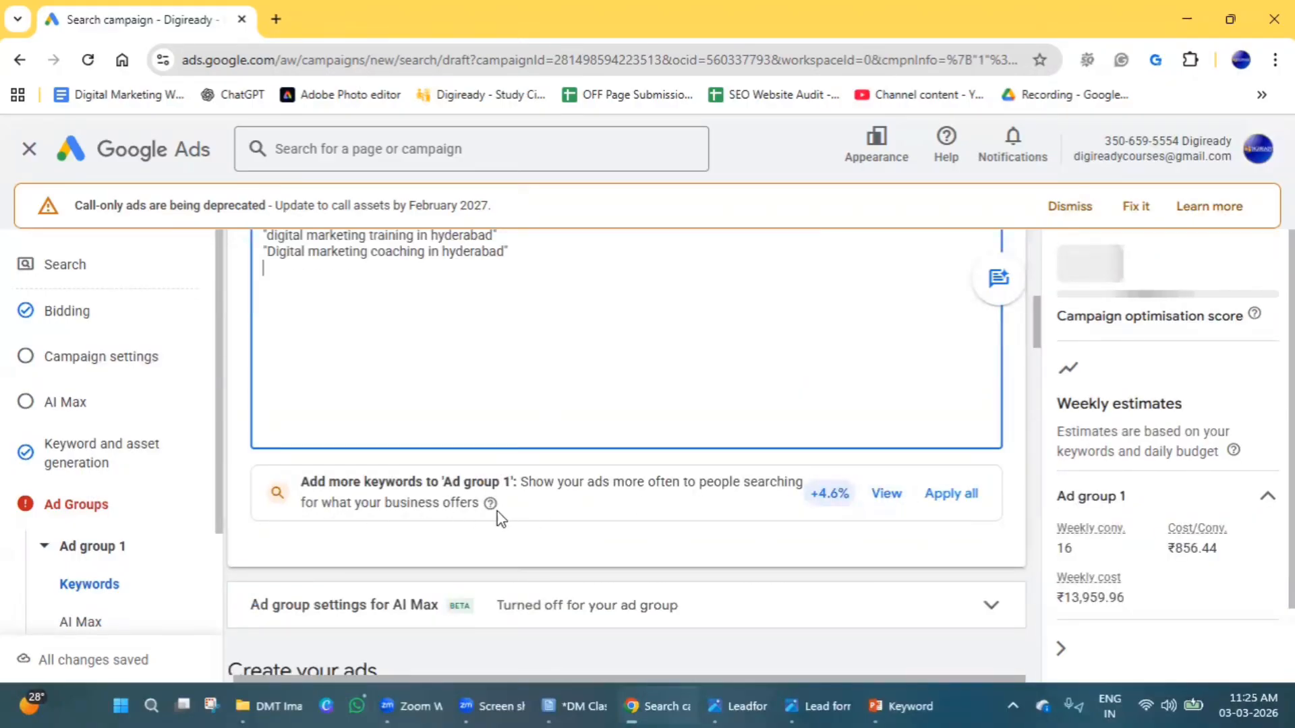
{"action": "scroll", "coordinate": [575, 549], "scroll_direction": "down", "scroll_amount": 3}
{"action": "scroll", "coordinate": [607, 543], "scroll_direction": "up", "scroll_amount": 3}
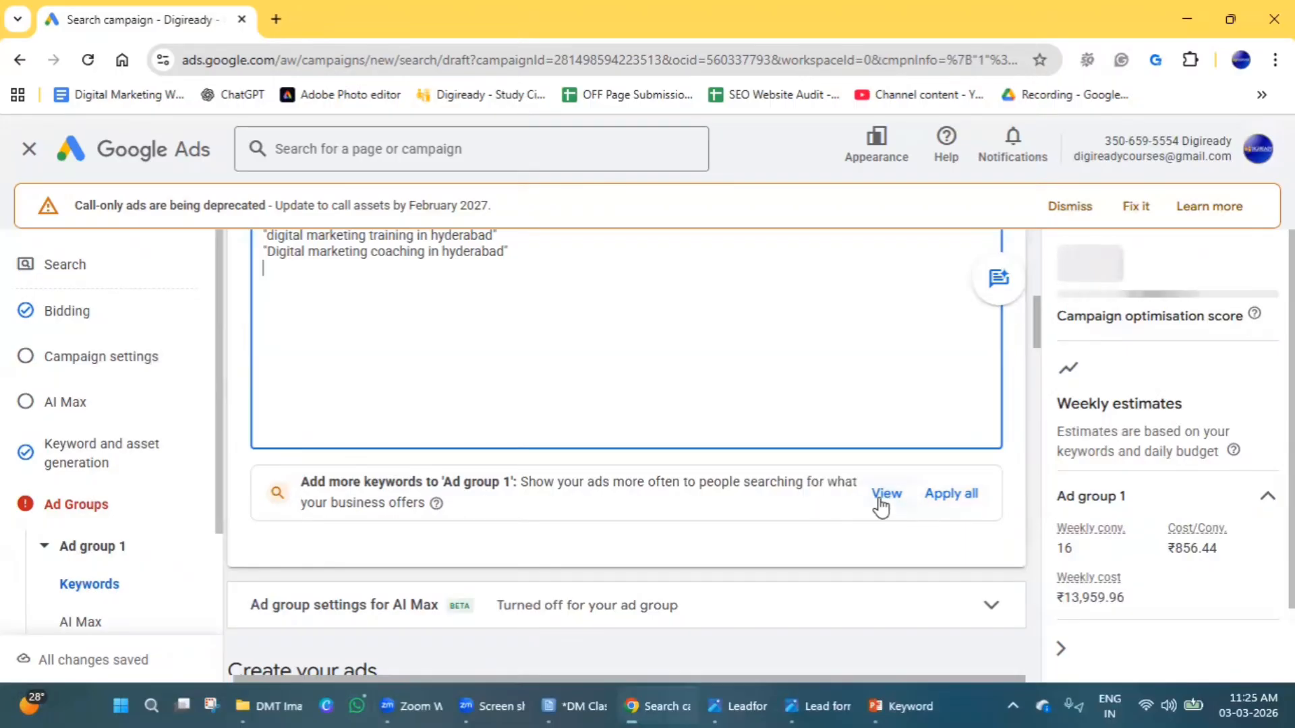
{"action": "scroll", "coordinate": [222, 478], "scroll_direction": "up", "scroll_amount": 7}
{"action": "scroll", "coordinate": [454, 509], "scroll_direction": "down", "scroll_amount": 7}
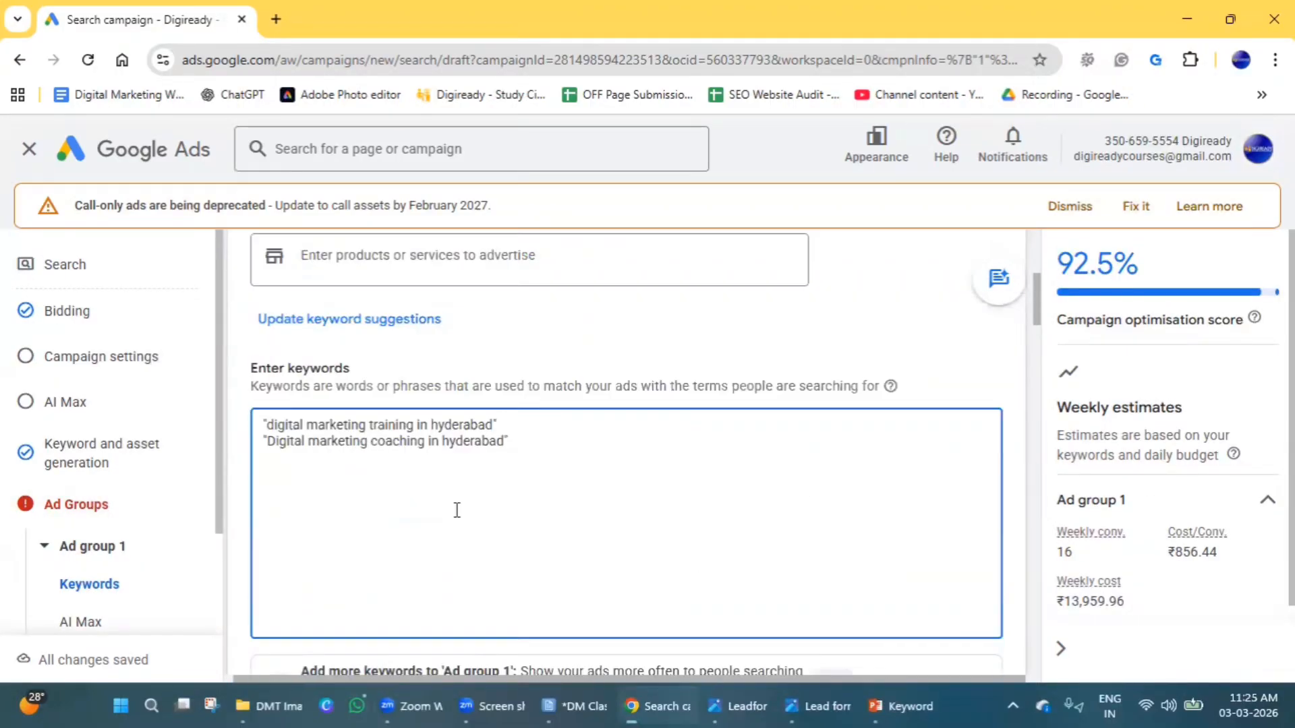
{"action": "left_click", "coordinate": [281, 537]}
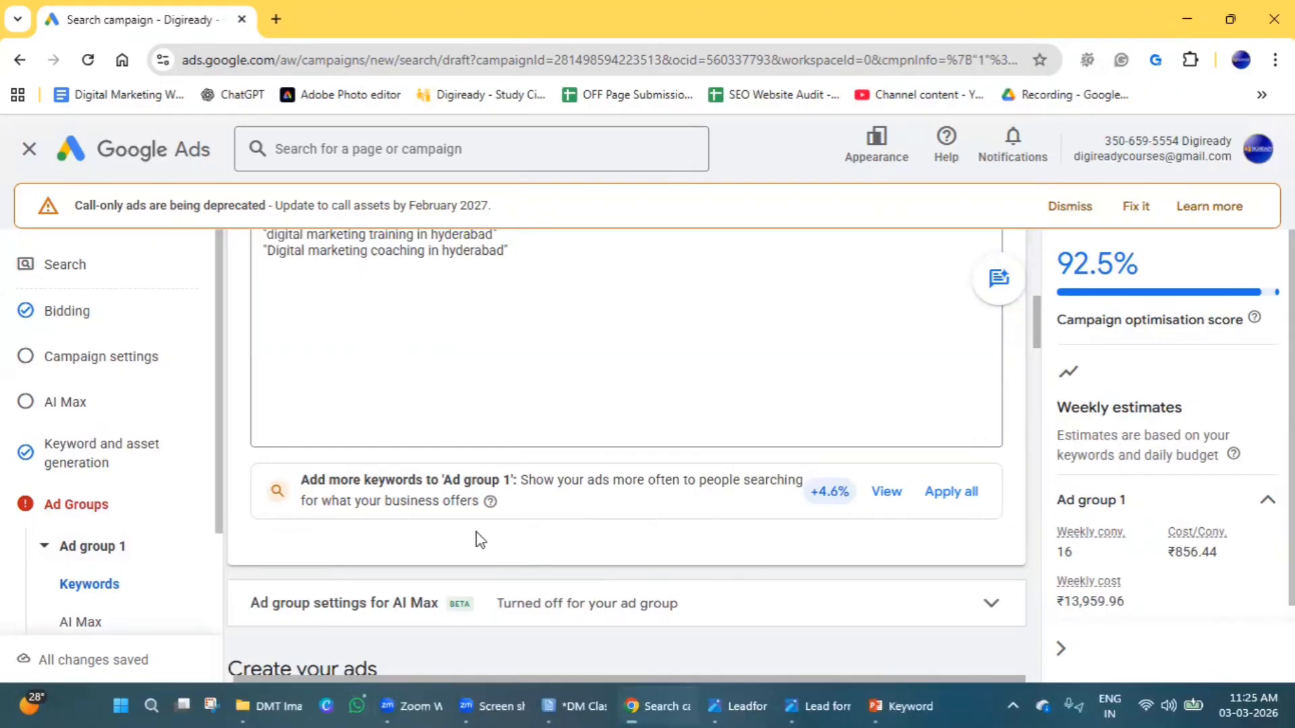
{"action": "scroll", "coordinate": [513, 520], "scroll_direction": "up", "scroll_amount": 4}
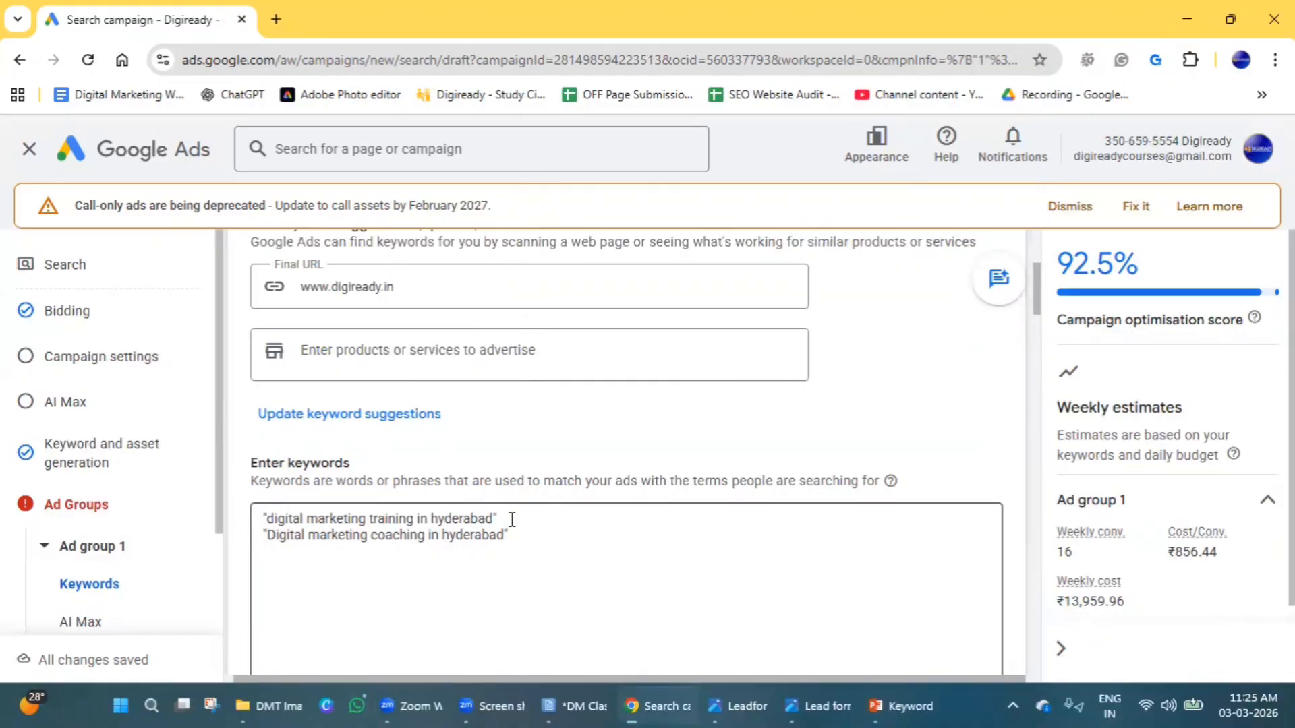
Leave the campaign draft and open the account's list of campaigns.
{"action": "left_click", "coordinate": [27, 147]}
{"action": "left_click", "coordinate": [821, 446]}
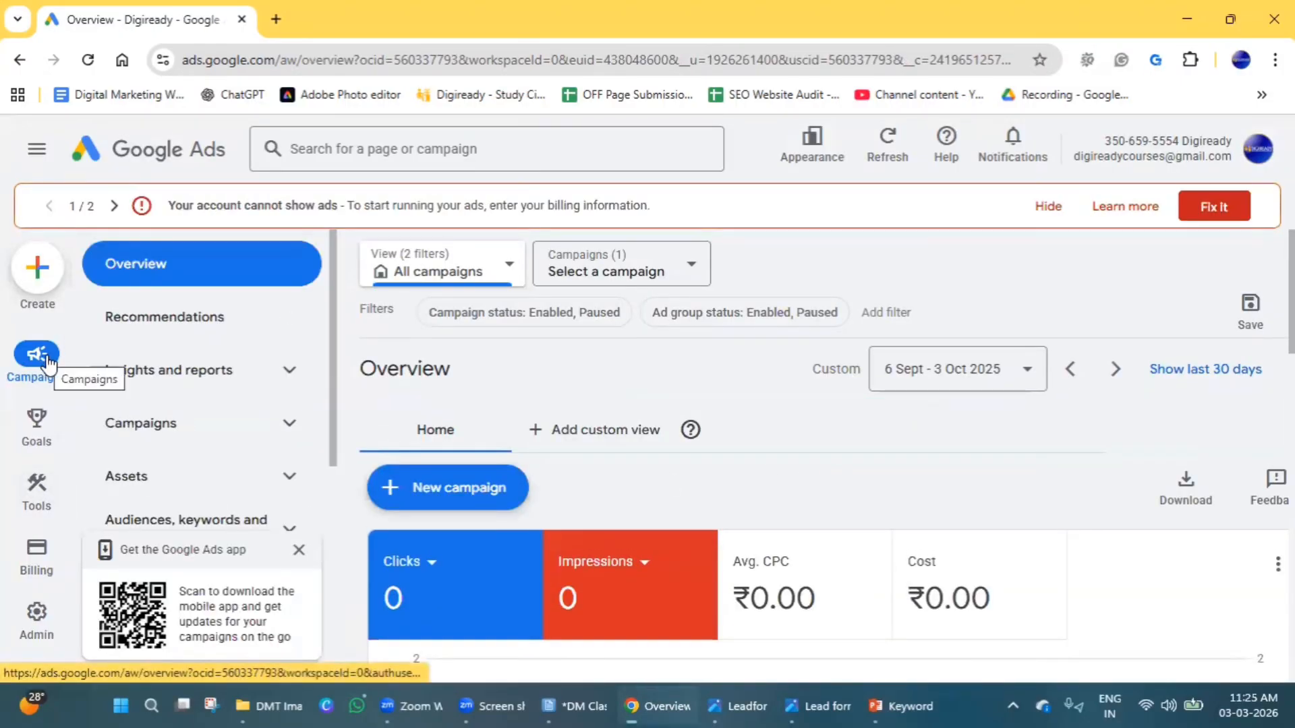
{"action": "left_click", "coordinate": [287, 437]}
{"action": "left_click", "coordinate": [203, 481]}
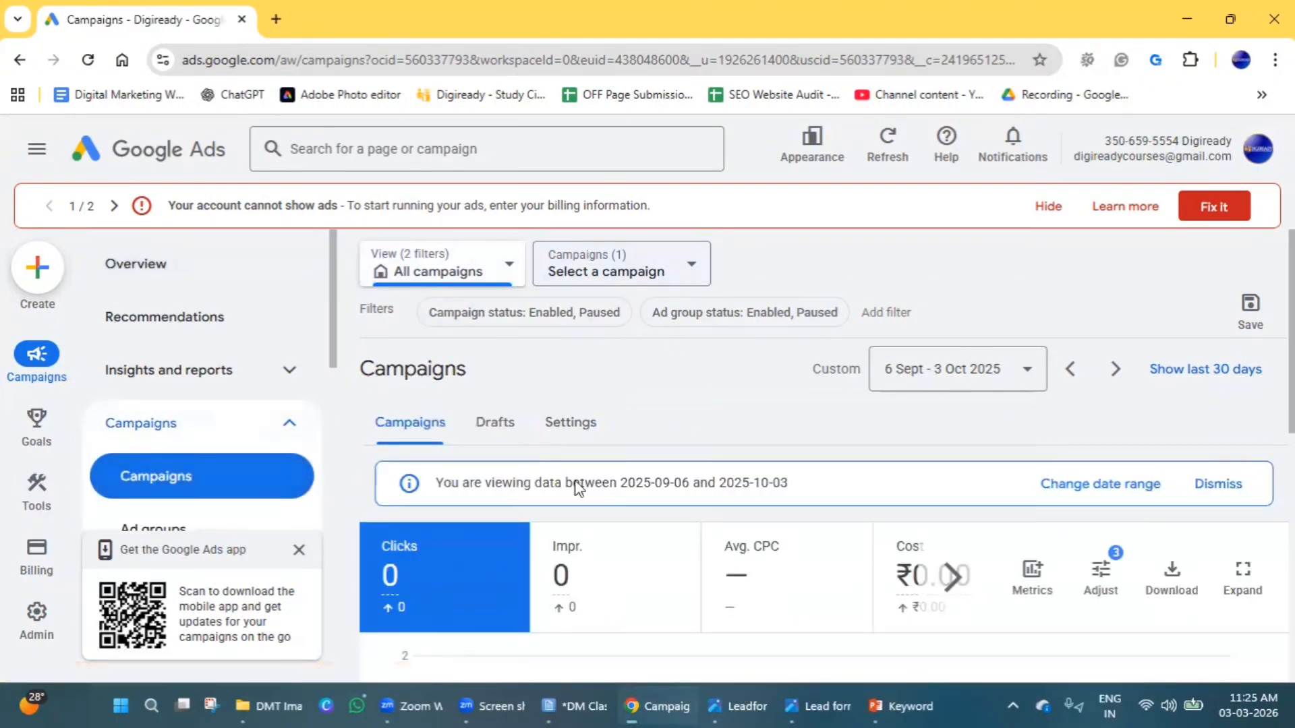
{"action": "scroll", "coordinate": [577, 483], "scroll_direction": "down", "scroll_amount": 10}
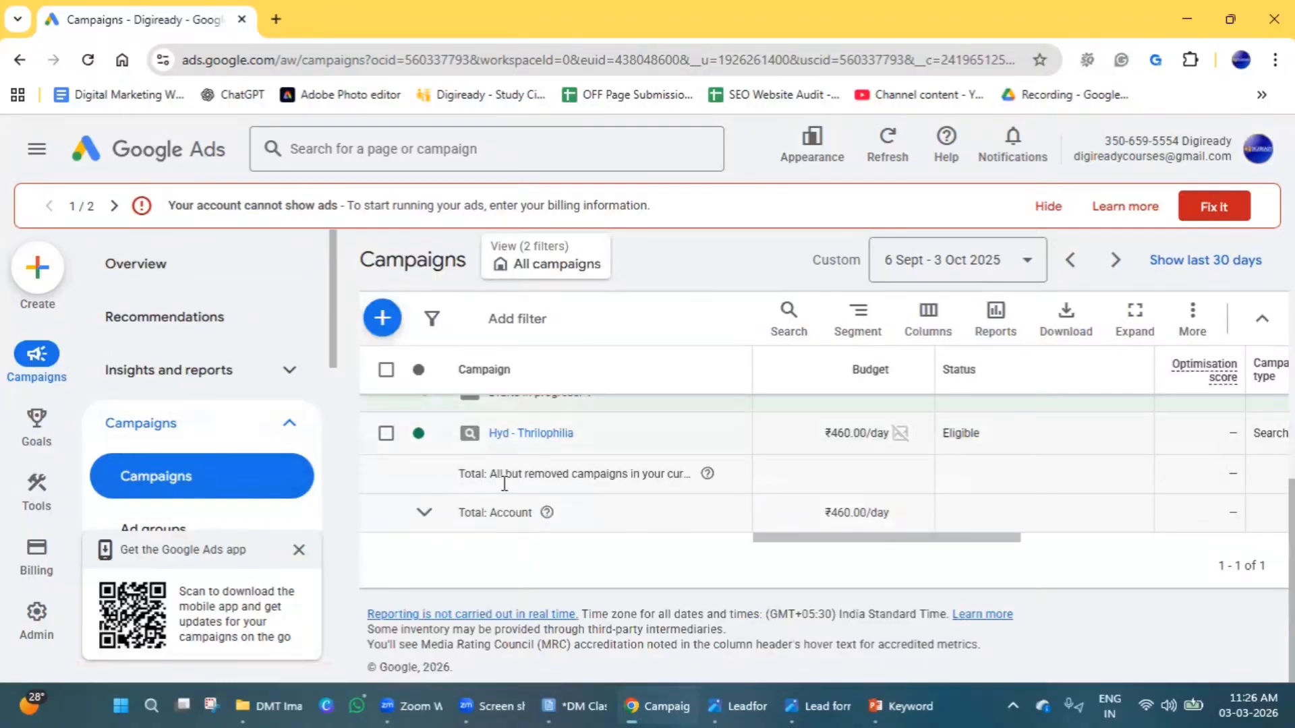
{"action": "scroll", "coordinate": [505, 483], "scroll_direction": "up", "scroll_amount": 3}
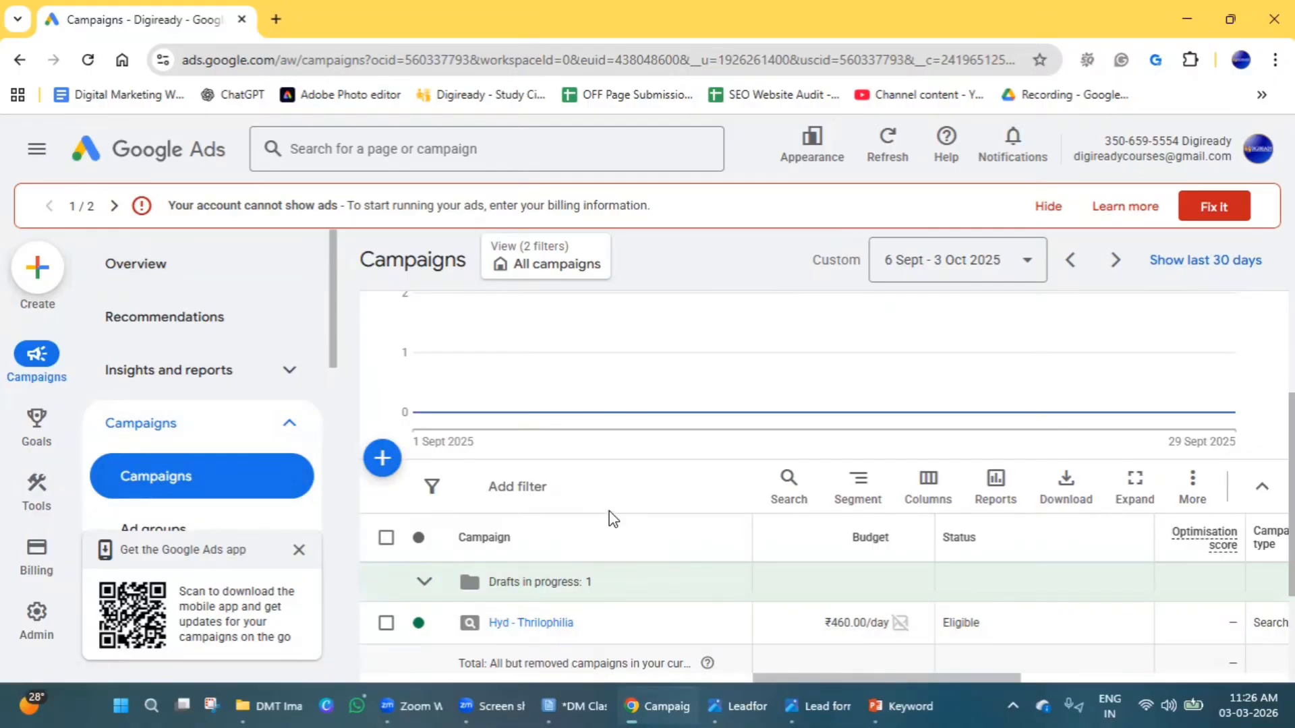
Dismiss the mobile app promotion and open the account's Keywords page within the audiences, keywords and content section.
{"action": "left_click", "coordinate": [299, 550]}
{"action": "scroll", "coordinate": [240, 578], "scroll_direction": "down", "scroll_amount": 3}
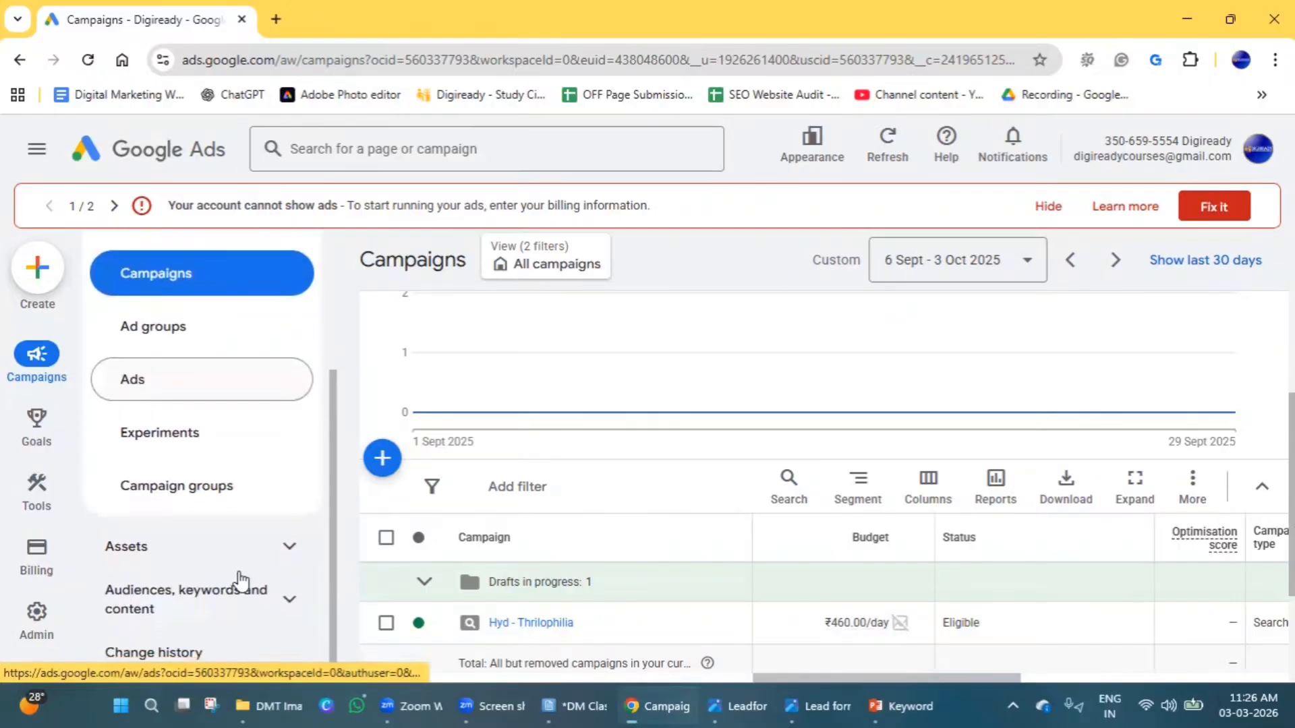
{"action": "scroll", "coordinate": [242, 580], "scroll_direction": "up", "scroll_amount": 1}
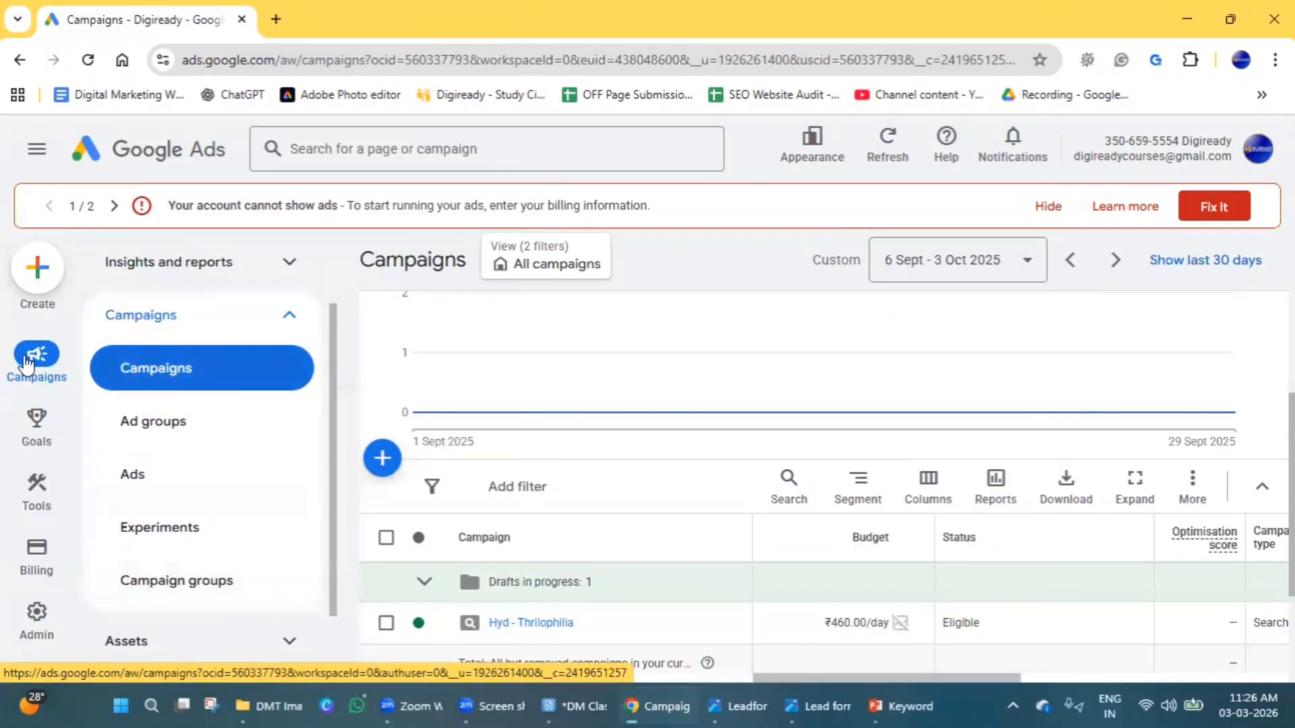
{"action": "scroll", "coordinate": [174, 568], "scroll_direction": "down", "scroll_amount": 1}
{"action": "scroll", "coordinate": [179, 634], "scroll_direction": "up", "scroll_amount": 1}
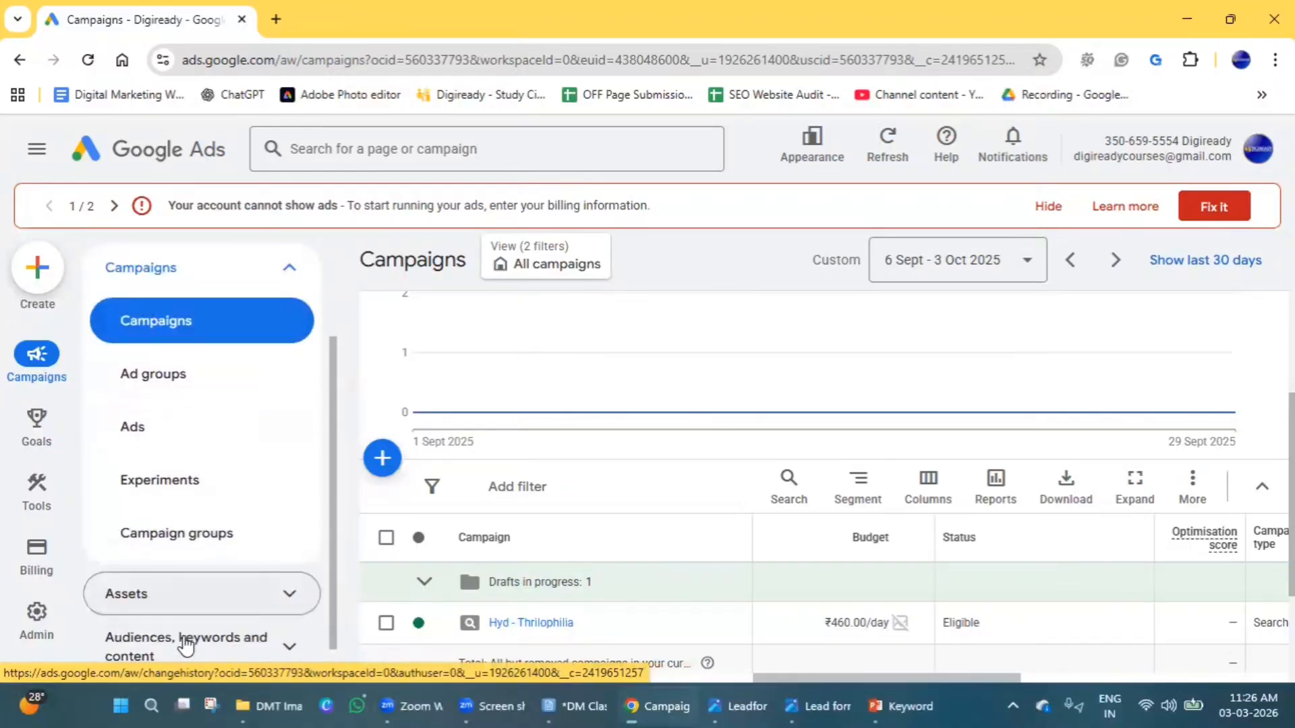
{"action": "scroll", "coordinate": [168, 617], "scroll_direction": "down", "scroll_amount": 1}
{"action": "left_click", "coordinate": [254, 611]}
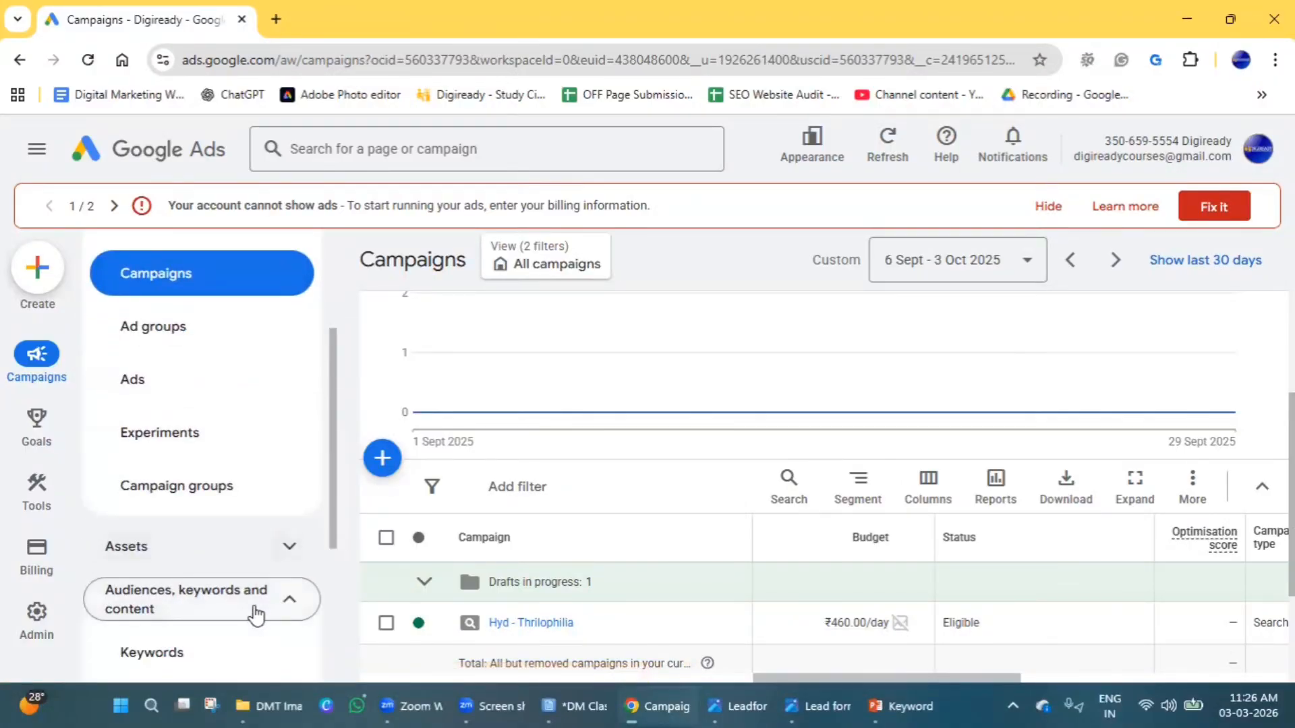
{"action": "scroll", "coordinate": [260, 580], "scroll_direction": "down", "scroll_amount": 2}
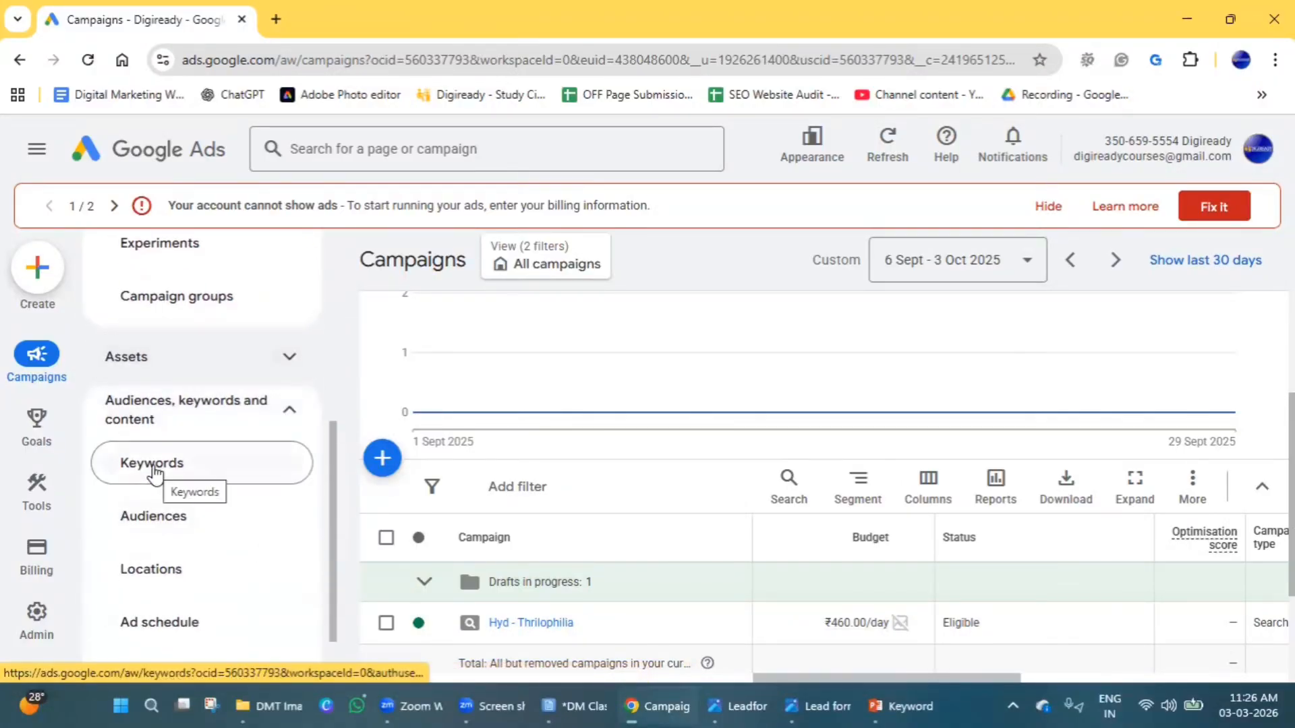
{"action": "left_click", "coordinate": [154, 472]}
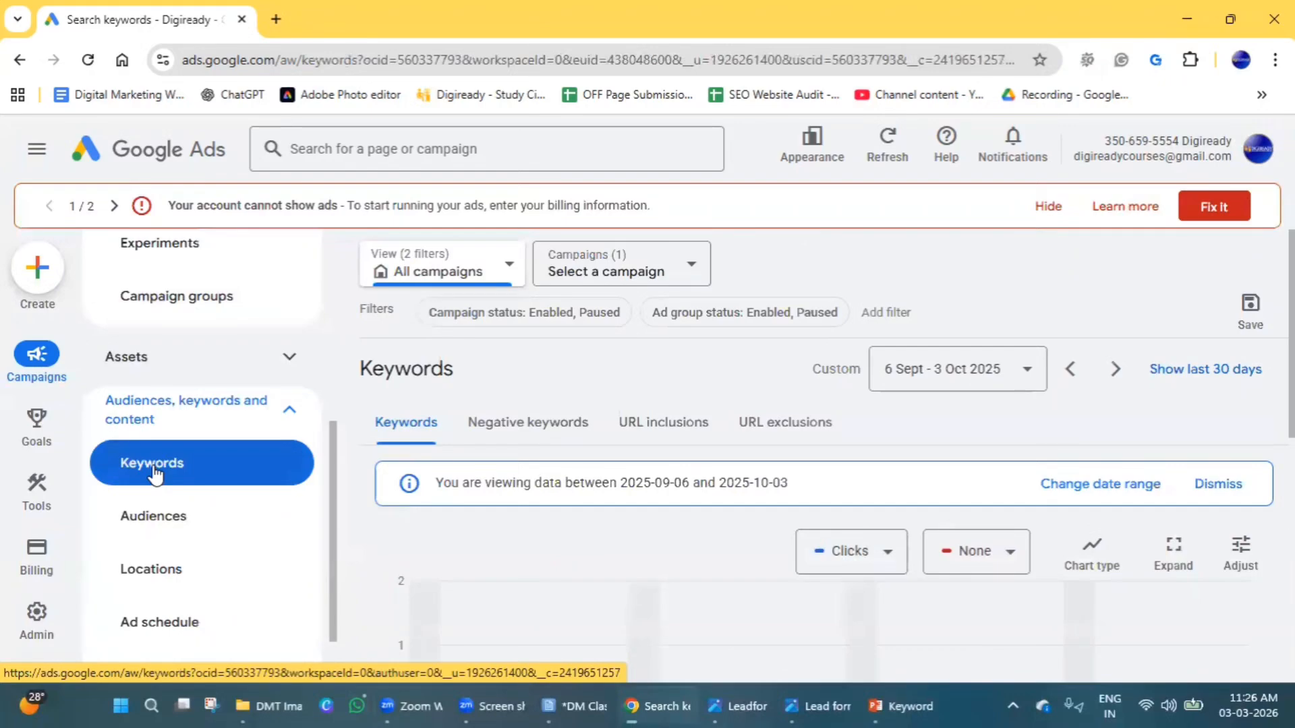
Start adding negative keywords and enter "Free", "NO Cost" and "Jobs" on separate lines.
{"action": "left_click", "coordinate": [536, 438]}
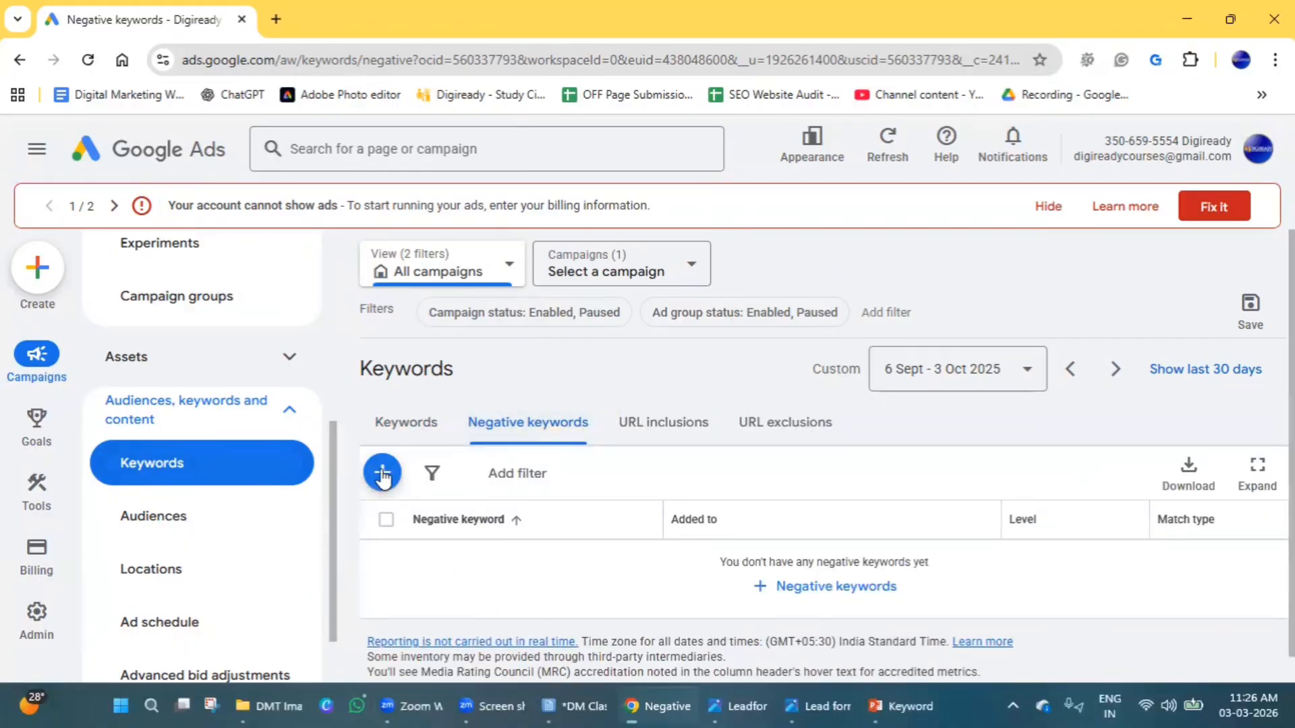
{"action": "left_click", "coordinate": [382, 474]}
{"action": "scroll", "coordinate": [448, 535], "scroll_direction": "down", "scroll_amount": 4}
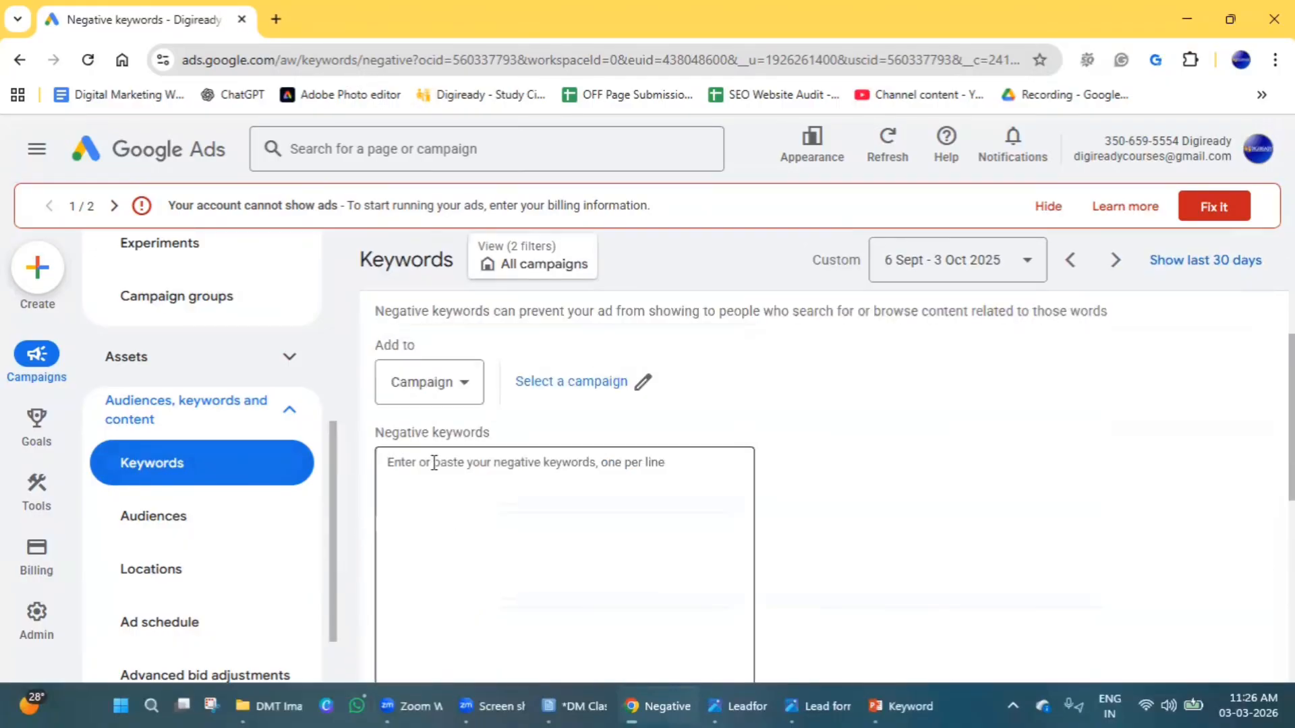
{"action": "left_click", "coordinate": [430, 514]}
{"action": "type", "text": "F"}
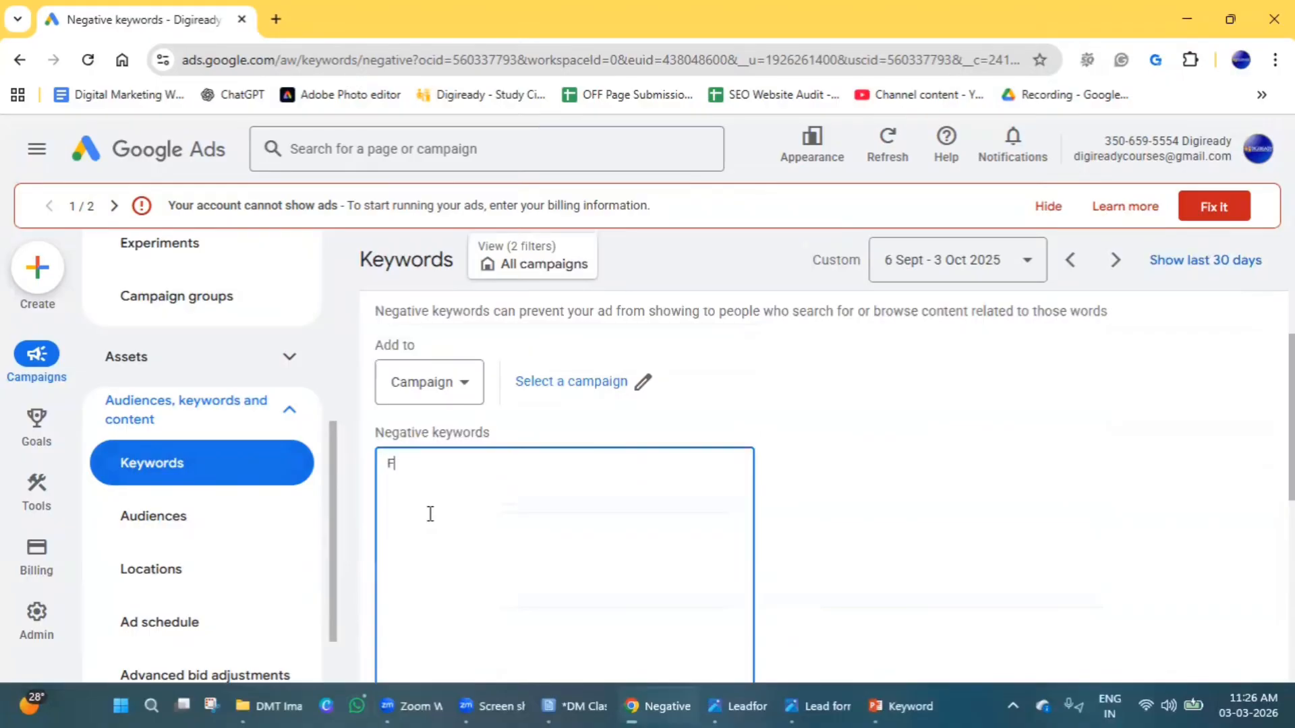
{"action": "type", "text": "rr"}
{"action": "key", "text": "BackSpace"}
{"action": "type", "text": "ee"}
{"action": "key", "text": "Return"}
{"action": "type", "text": "NO Cost"}
{"action": "key", "text": "Return"}
{"action": "type", "text": "Jobs"}
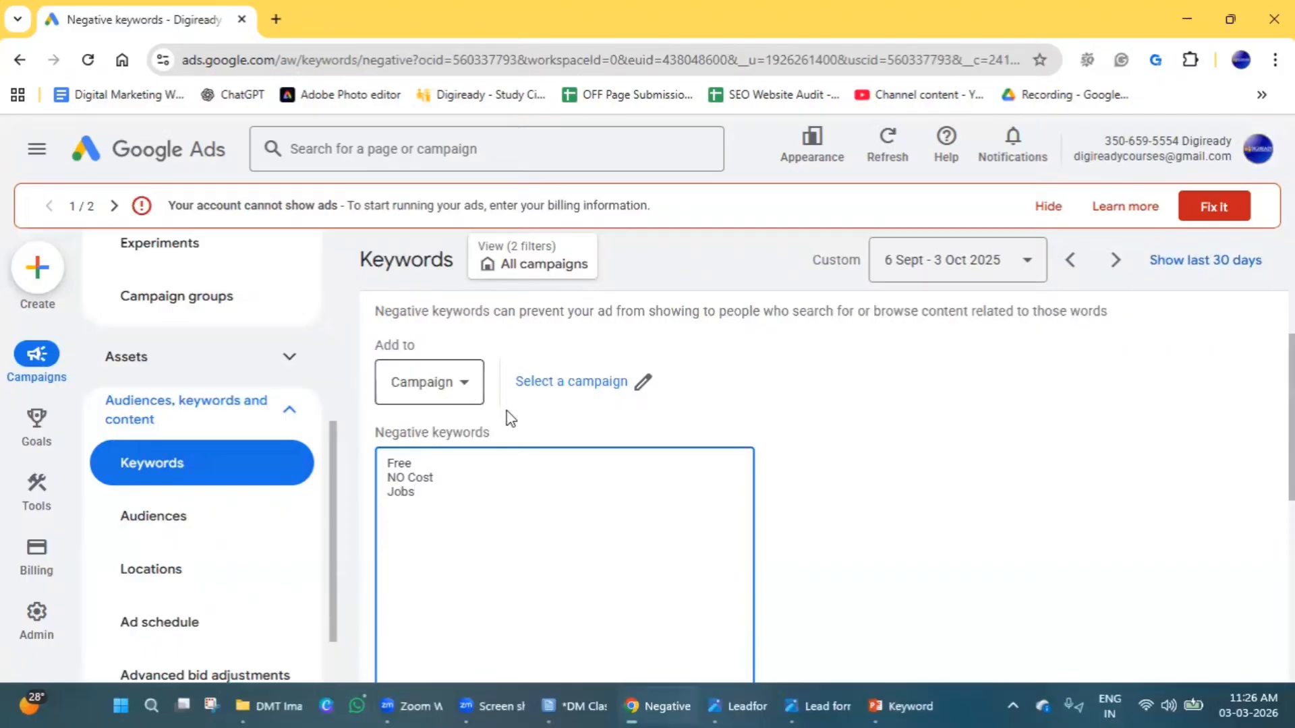
Assign the negative keywords at ad group level, choosing the ad group in the Hyd - Thrilophilia campaign.
{"action": "left_click", "coordinate": [641, 394]}
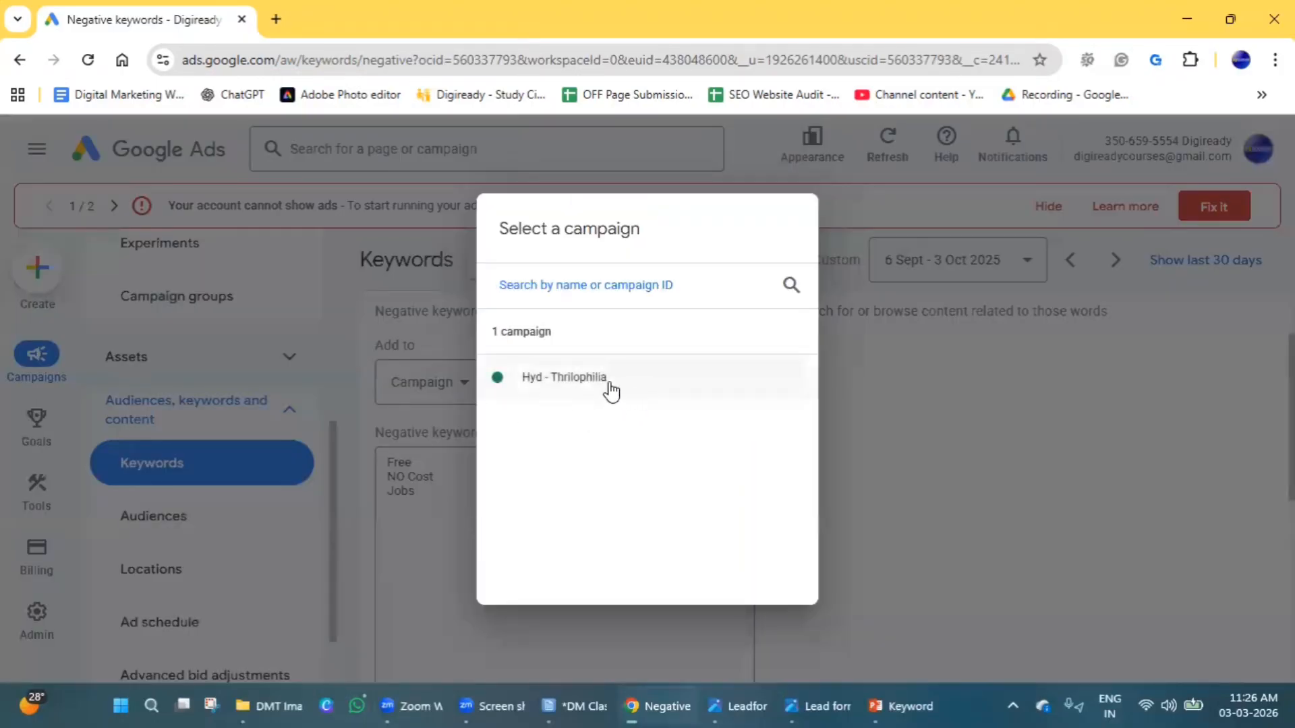
{"action": "left_click", "coordinate": [852, 503]}
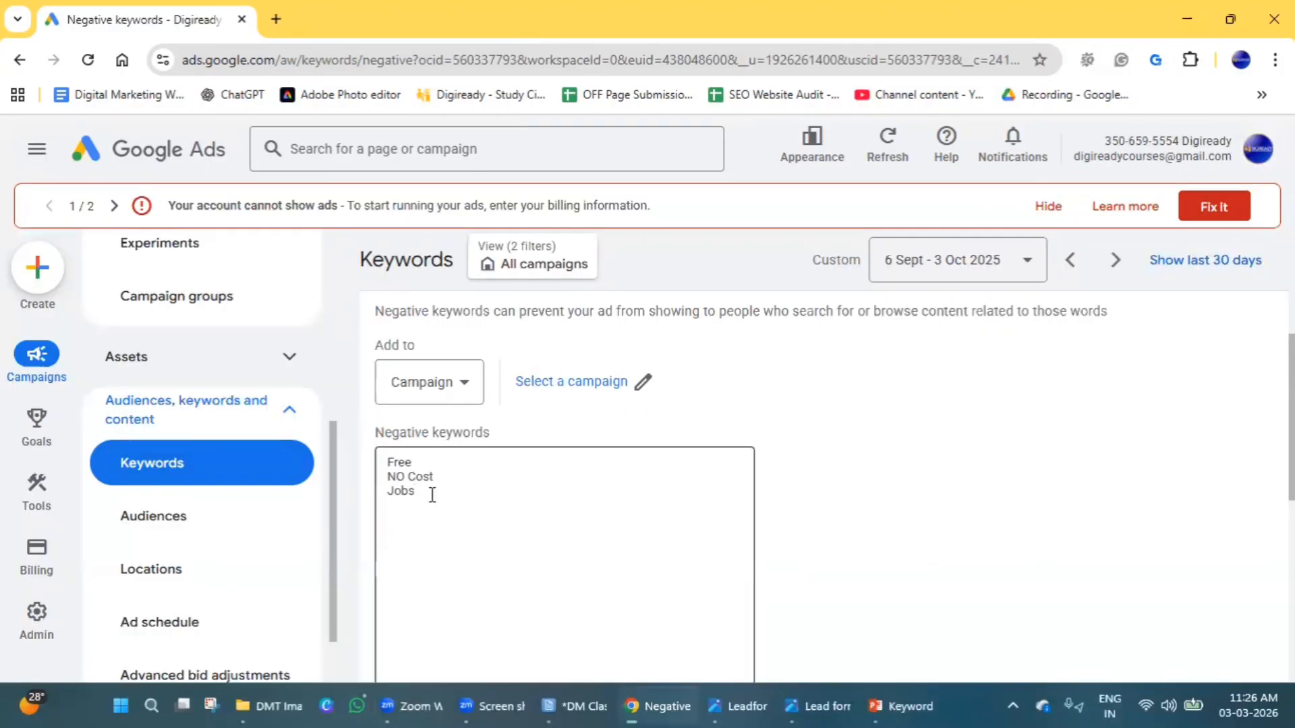
{"action": "left_click", "coordinate": [431, 398]}
{"action": "left_click", "coordinate": [419, 443]}
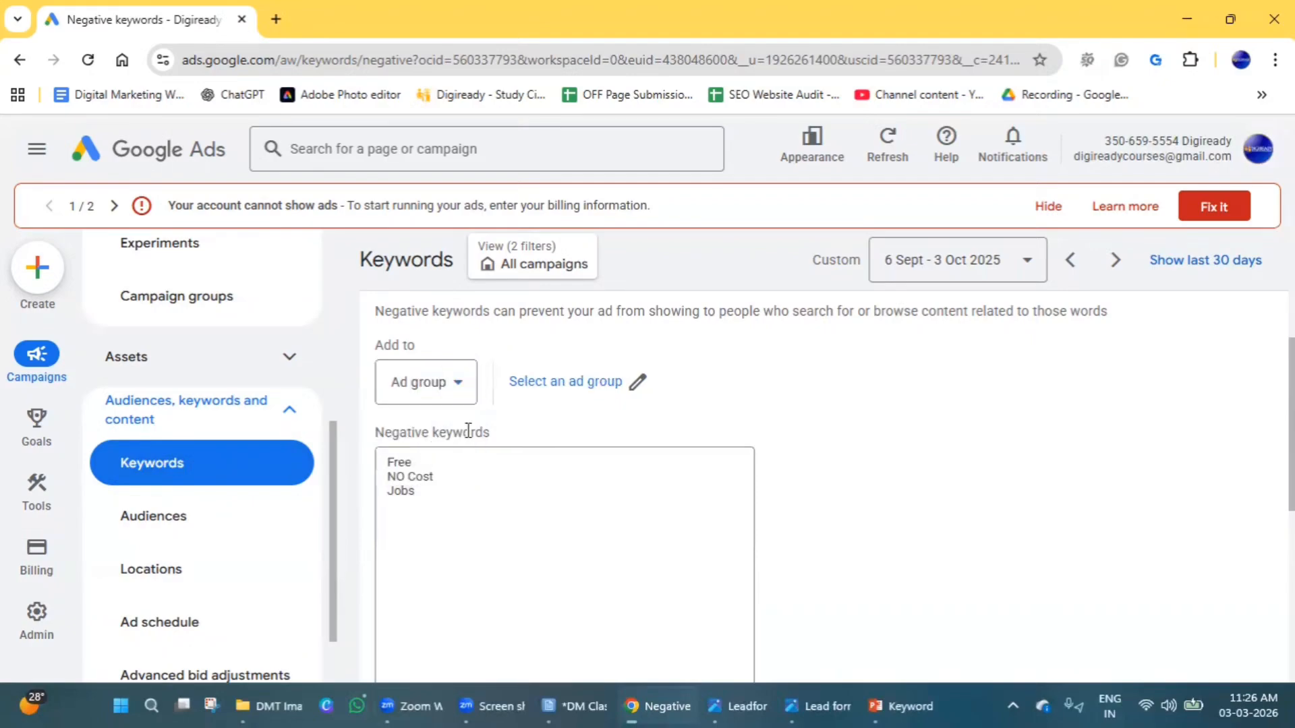
{"action": "left_click", "coordinate": [612, 394]}
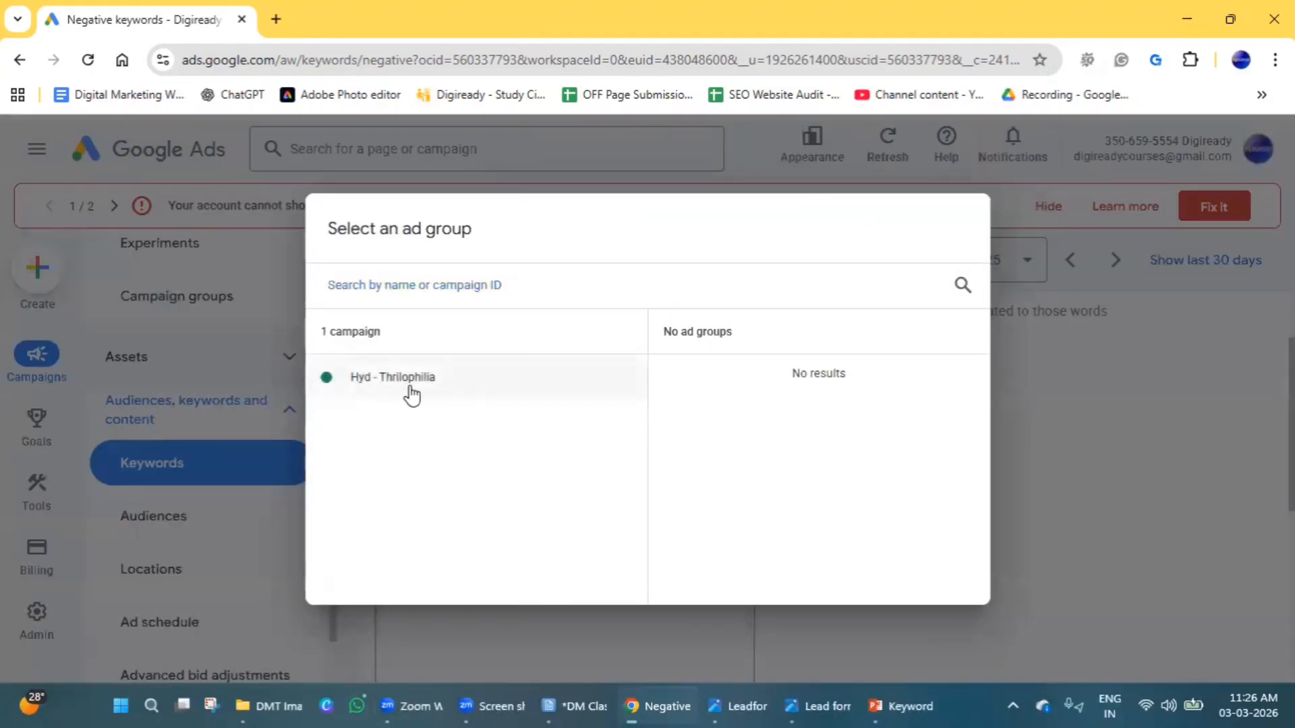
{"action": "left_click", "coordinate": [406, 391]}
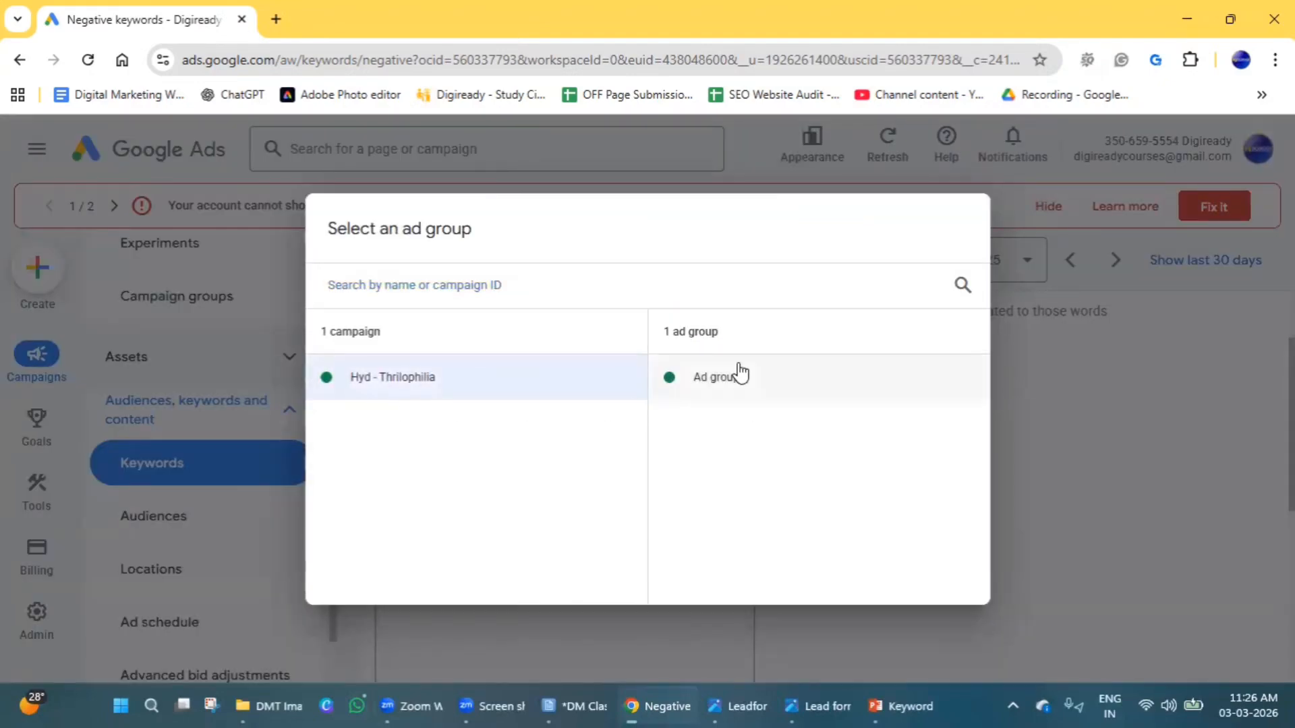
{"action": "left_click", "coordinate": [737, 371]}
{"action": "scroll", "coordinate": [526, 555], "scroll_direction": "down", "scroll_amount": 5}
{"action": "scroll", "coordinate": [641, 561], "scroll_direction": "up", "scroll_amount": 8}
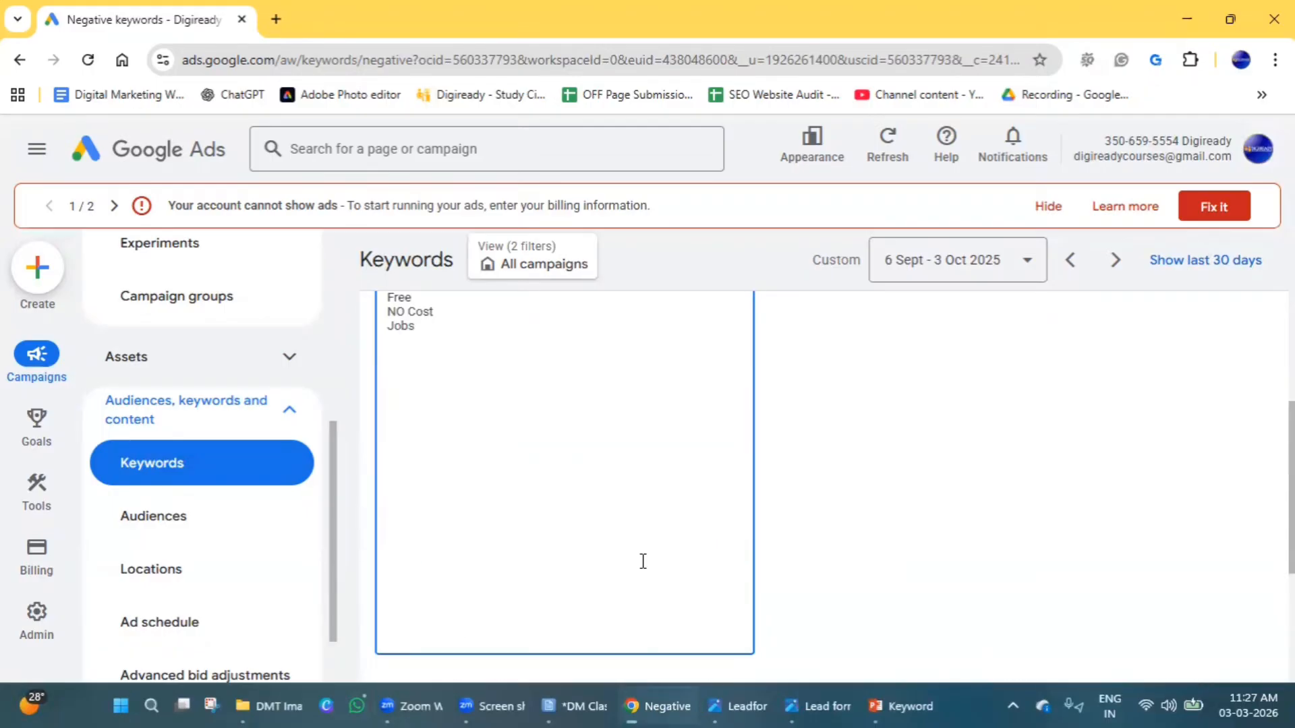
Save the negative keywords entered for the ad group in the Hyd - Thrilophilia campaign.
{"action": "scroll", "coordinate": [503, 553], "scroll_direction": "down", "scroll_amount": 7}
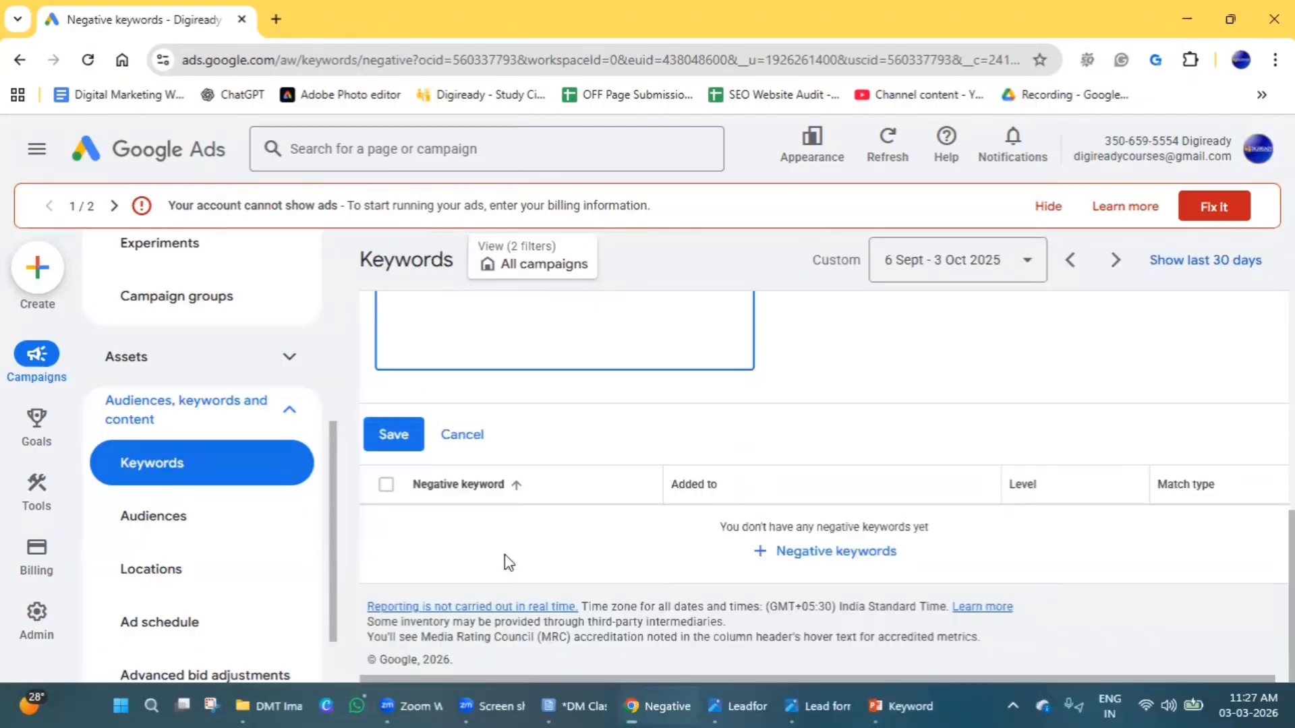
{"action": "left_click", "coordinate": [420, 445]}
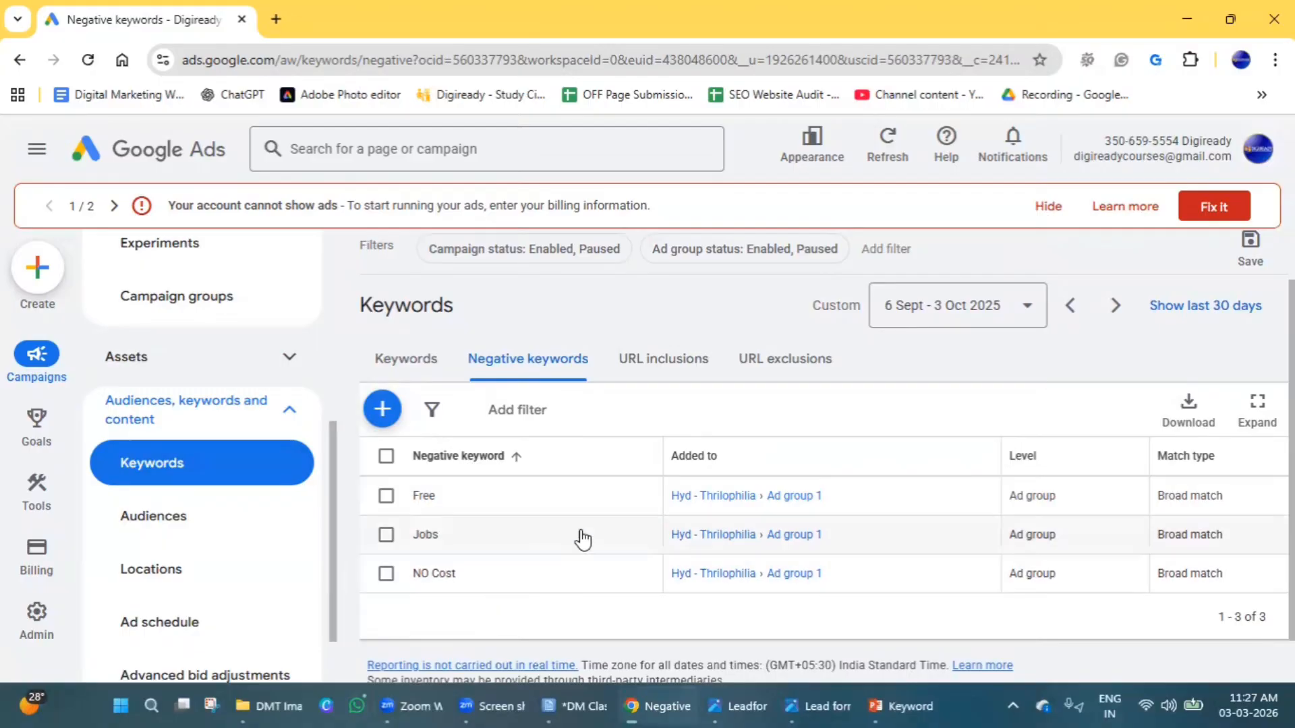
{"action": "left_click", "coordinate": [1254, 159]}
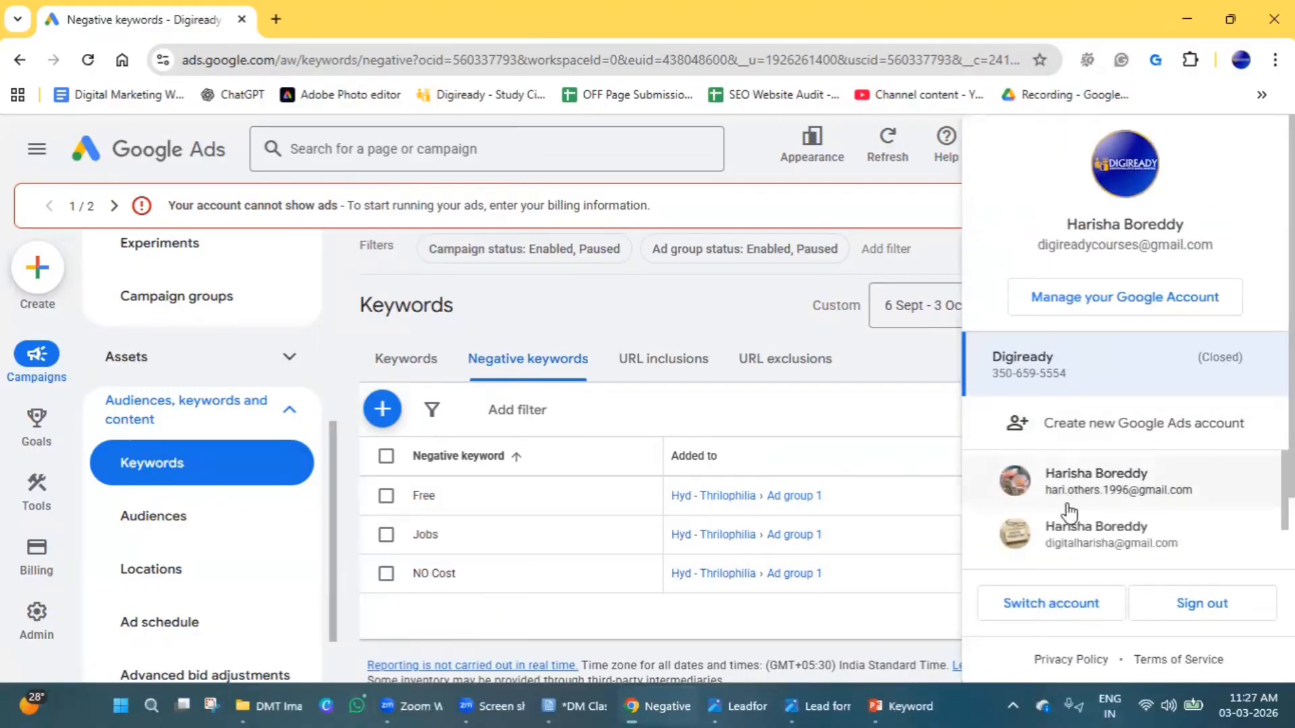
{"action": "left_click", "coordinate": [588, 320]}
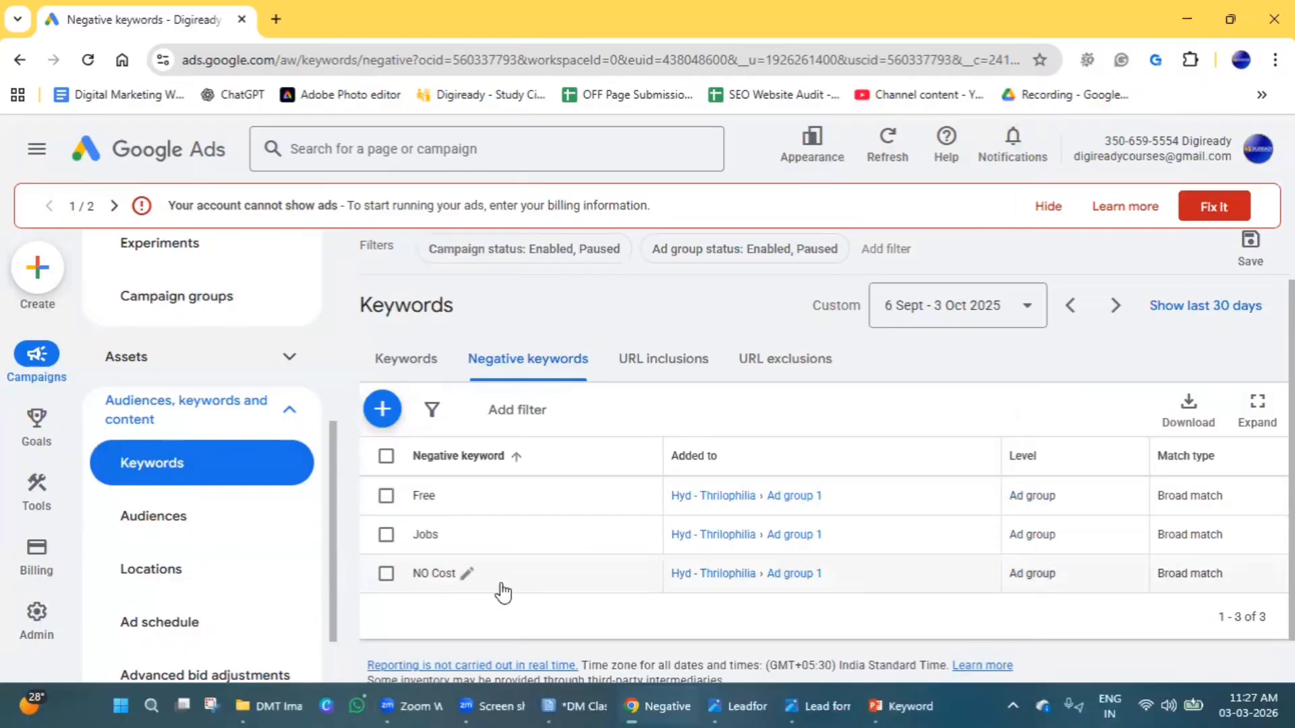
Review the campaign summary on the account overview and open the list of campaigns.
{"action": "scroll", "coordinate": [503, 594], "scroll_direction": "up", "scroll_amount": 1}
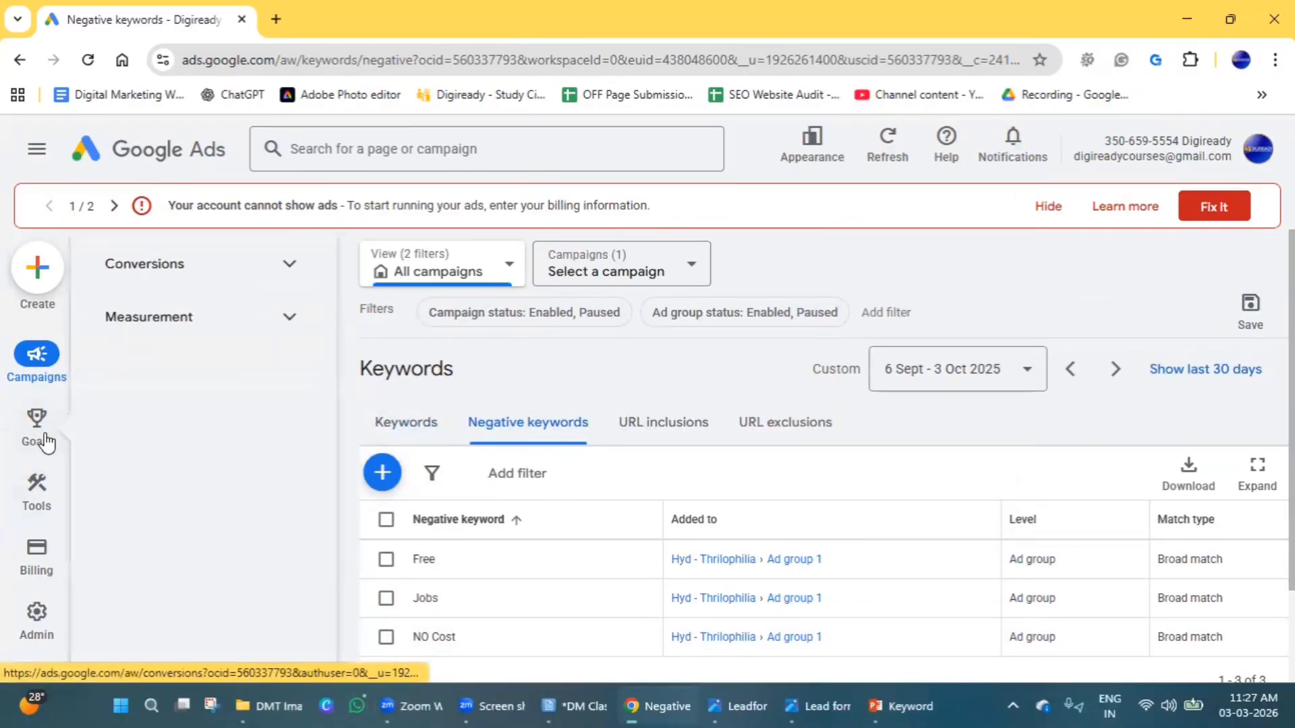
{"action": "left_click", "coordinate": [41, 358]}
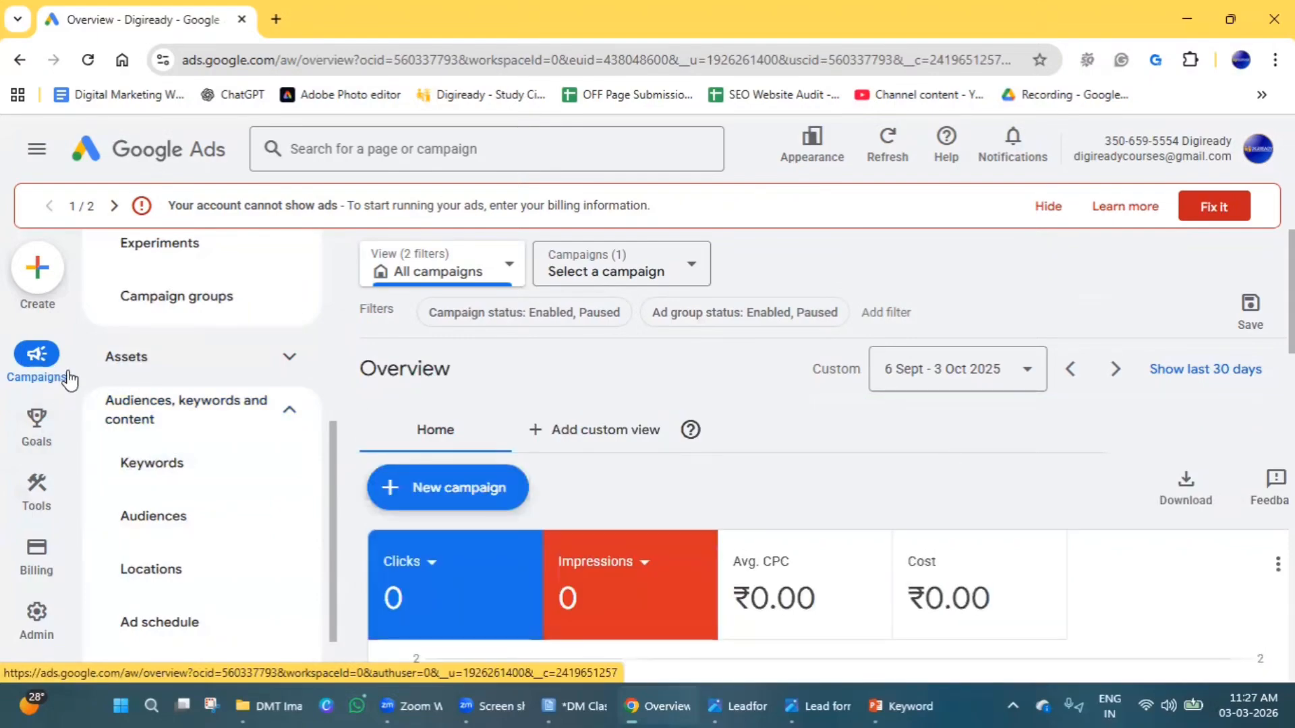
{"action": "scroll", "coordinate": [914, 393], "scroll_direction": "down", "scroll_amount": 8}
{"action": "scroll", "coordinate": [914, 393], "scroll_direction": "down", "scroll_amount": 2}
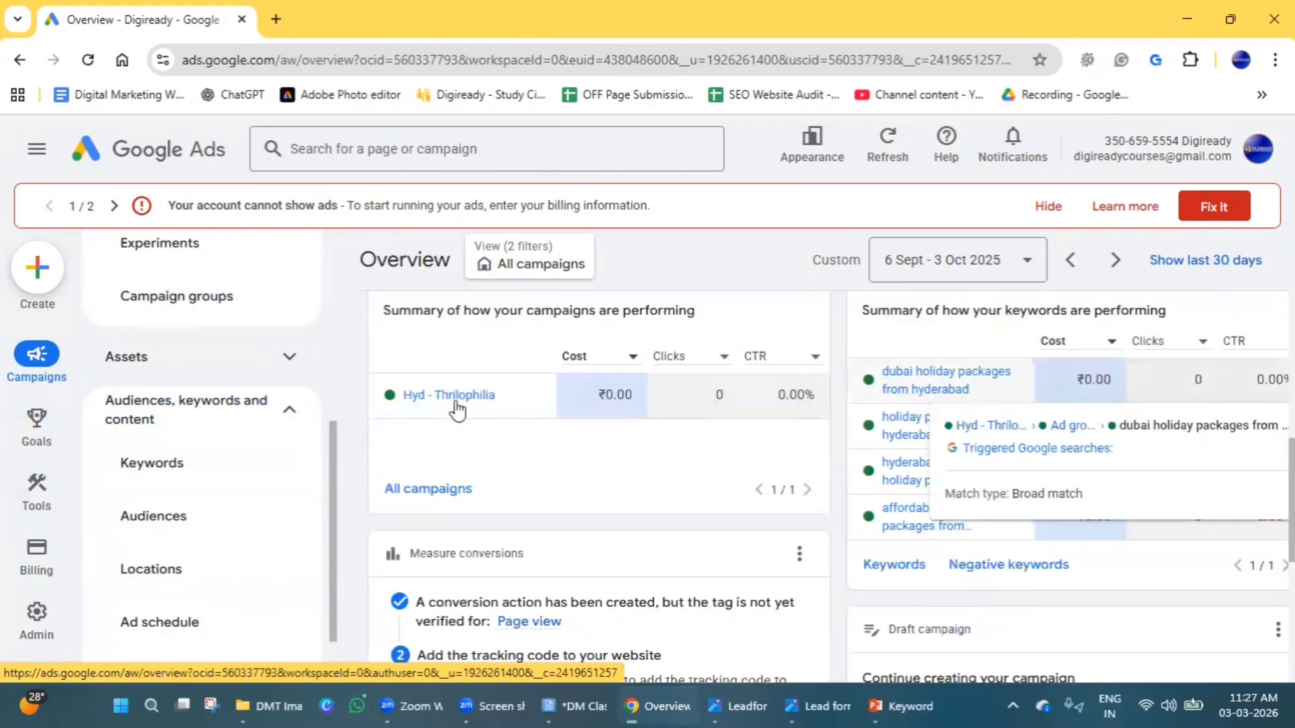
{"action": "scroll", "coordinate": [573, 499], "scroll_direction": "up", "scroll_amount": 5}
{"action": "scroll", "coordinate": [135, 445], "scroll_direction": "up", "scroll_amount": 6}
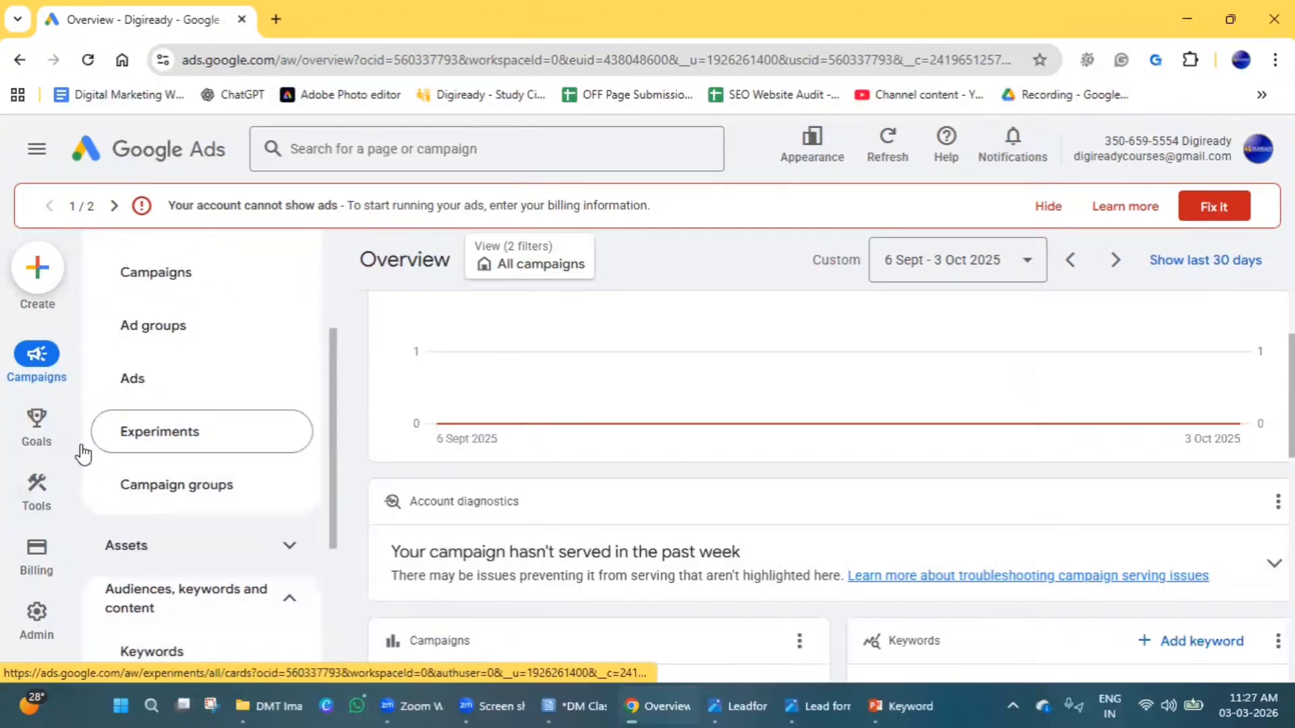
{"action": "left_click", "coordinate": [160, 480]}
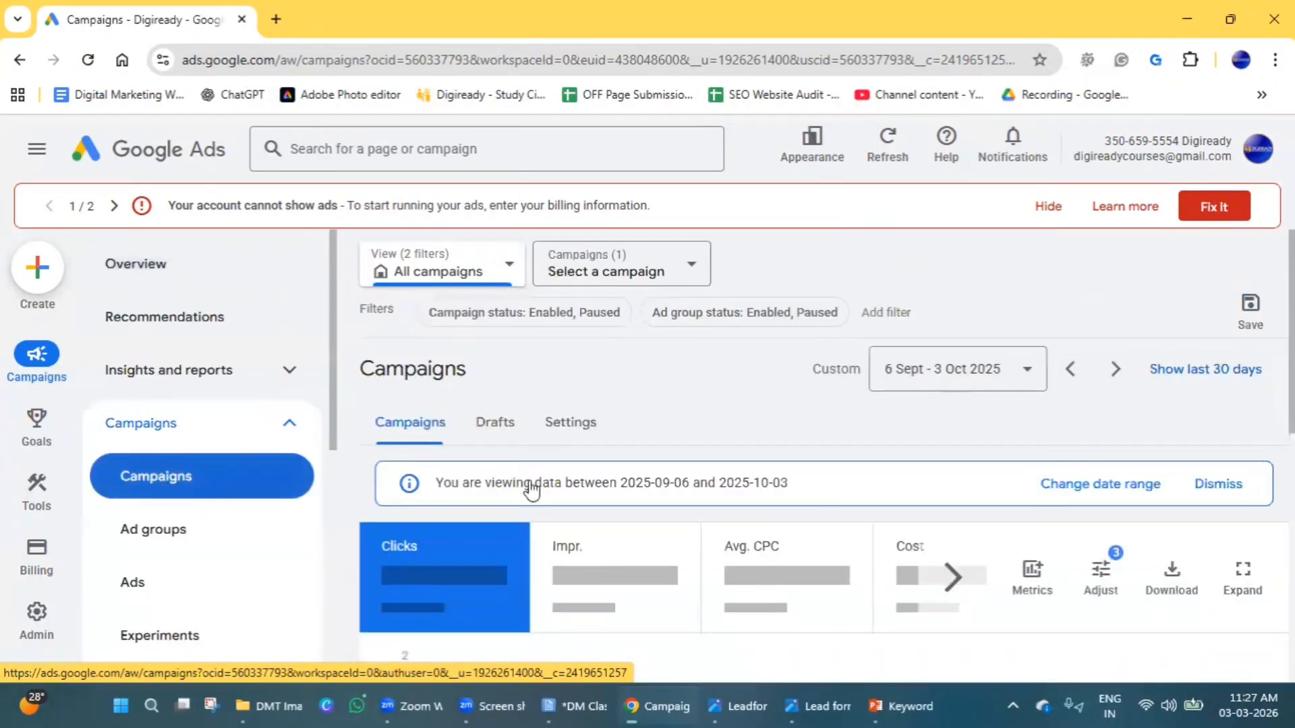
Pause the Hyd - Thrilophilia campaign.
{"action": "scroll", "coordinate": [729, 449], "scroll_direction": "down", "scroll_amount": 4}
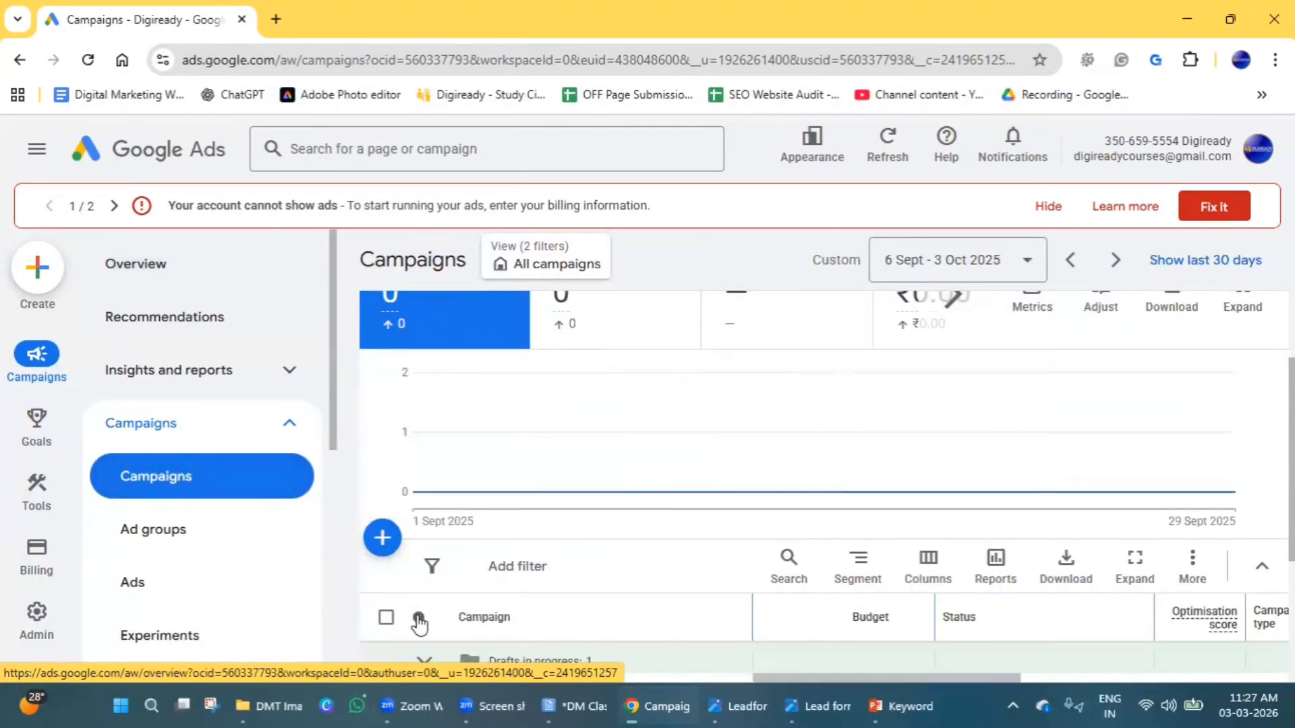
{"action": "left_click", "coordinate": [386, 617]}
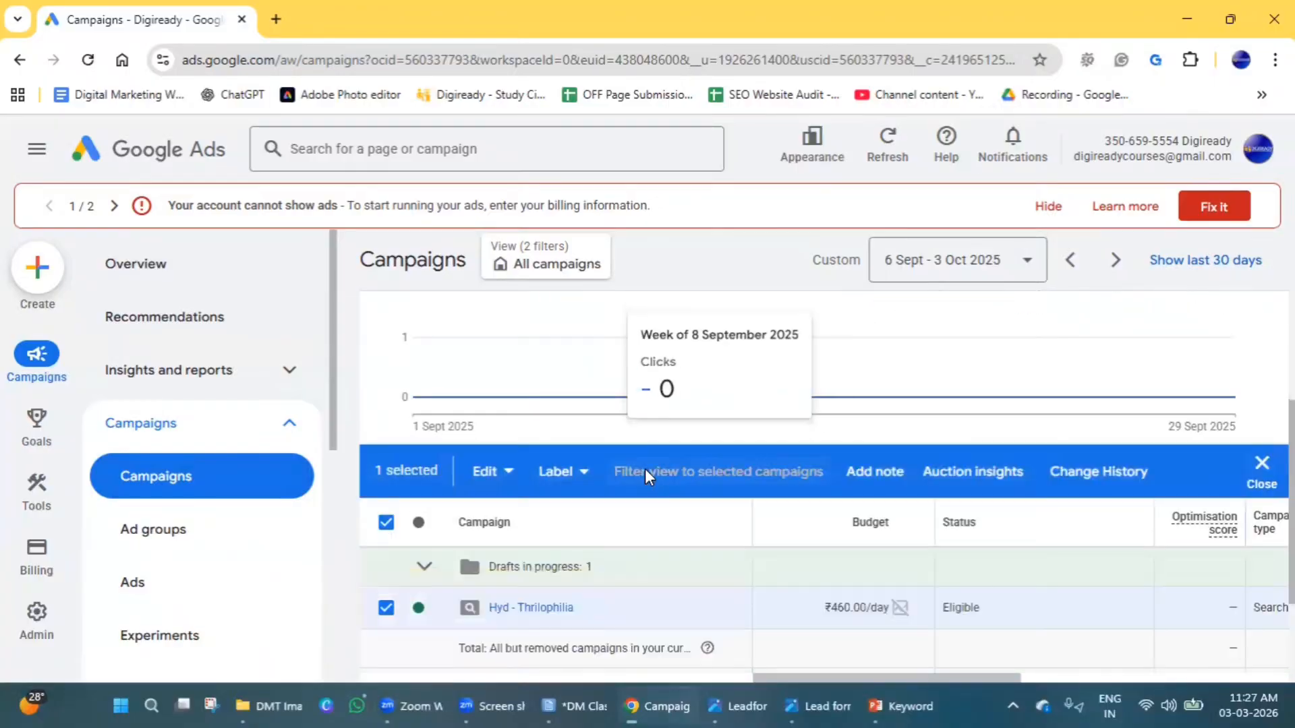
{"action": "scroll", "coordinate": [645, 468], "scroll_direction": "down", "scroll_amount": 1}
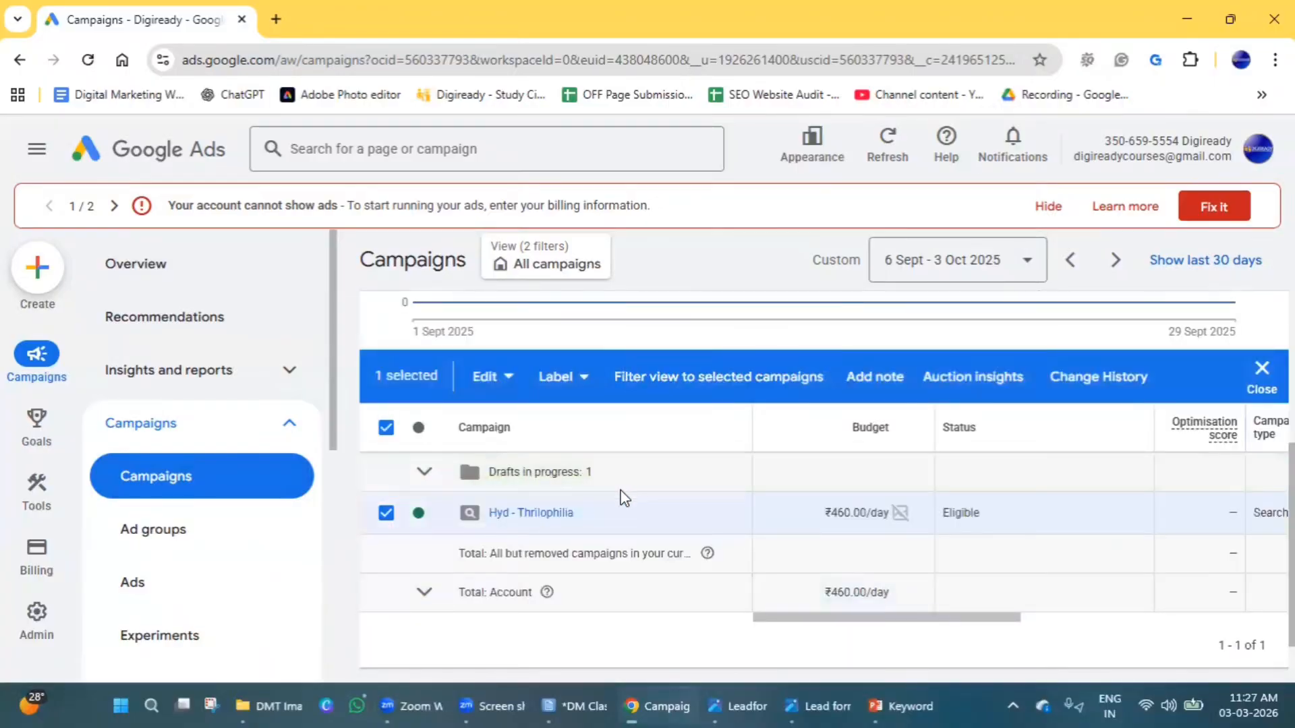
{"action": "left_click", "coordinate": [387, 513]}
{"action": "left_click", "coordinate": [419, 514]}
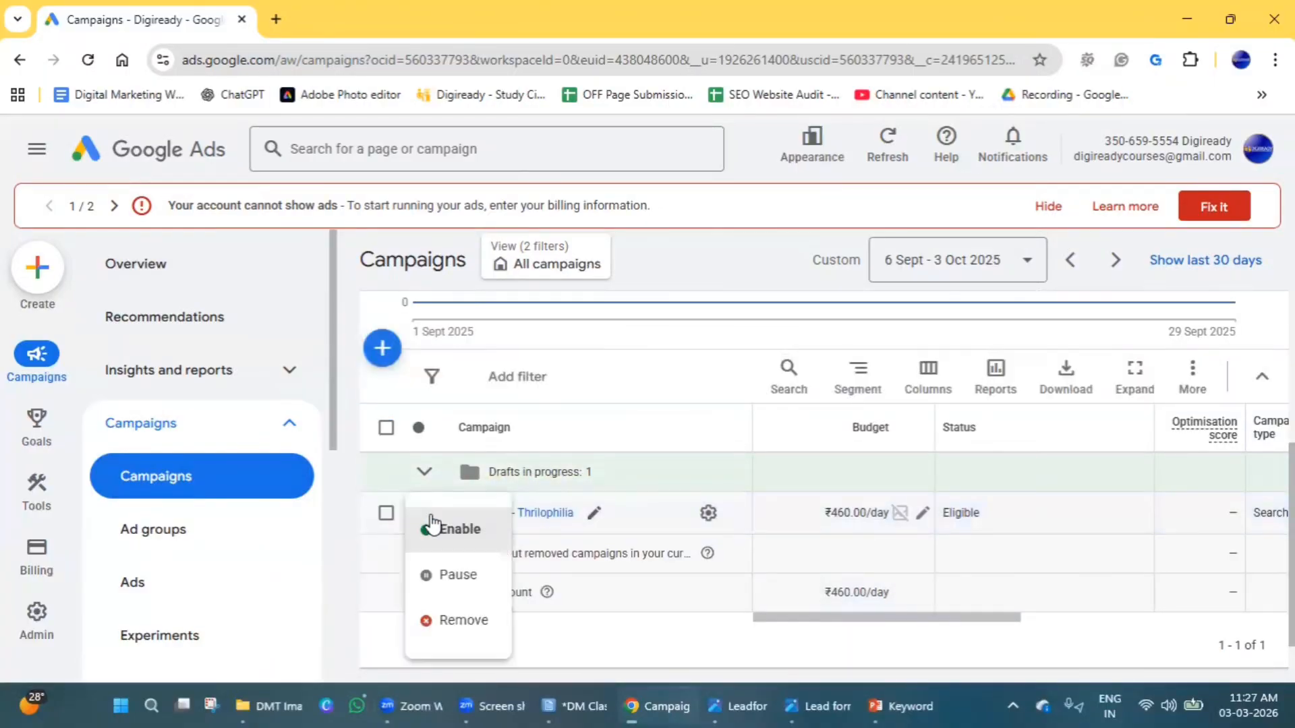
{"action": "left_click", "coordinate": [447, 575]}
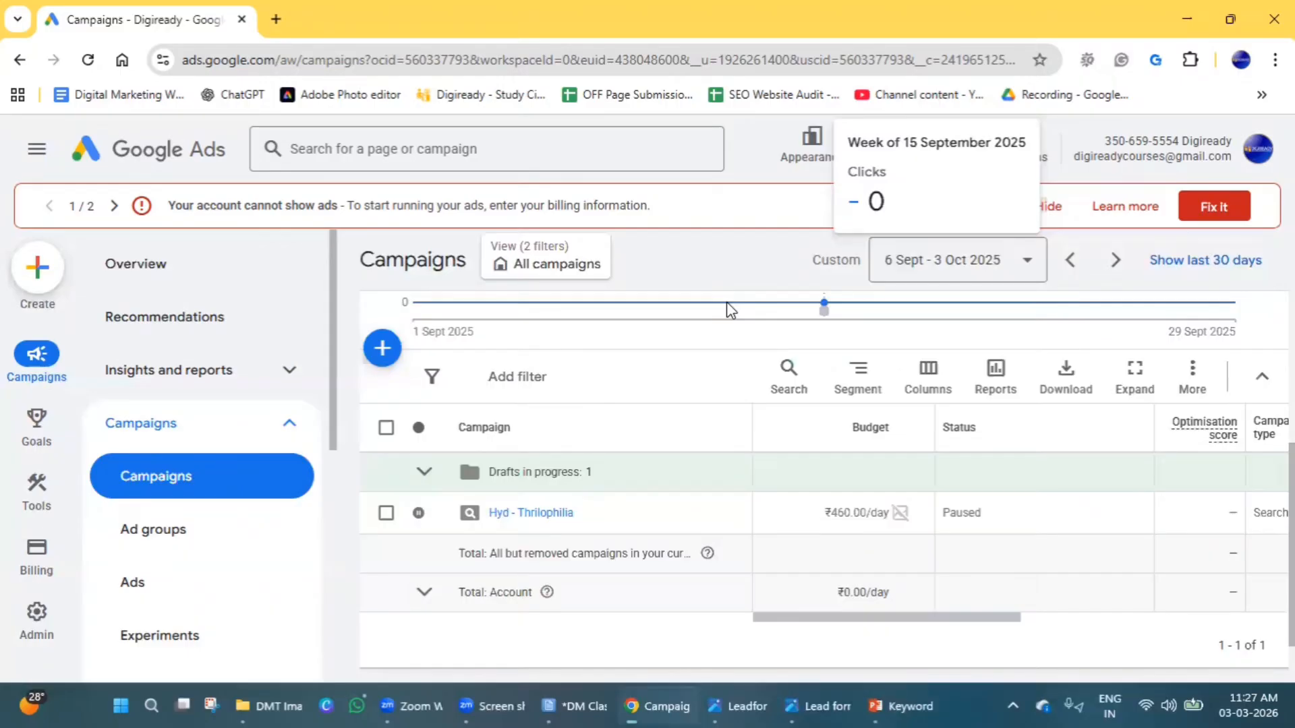
Open the Hyd - Thrilophilia campaign's ad groups and pause Ad group 1.
{"action": "left_click", "coordinate": [529, 513]}
{"action": "scroll", "coordinate": [635, 423], "scroll_direction": "down", "scroll_amount": 6}
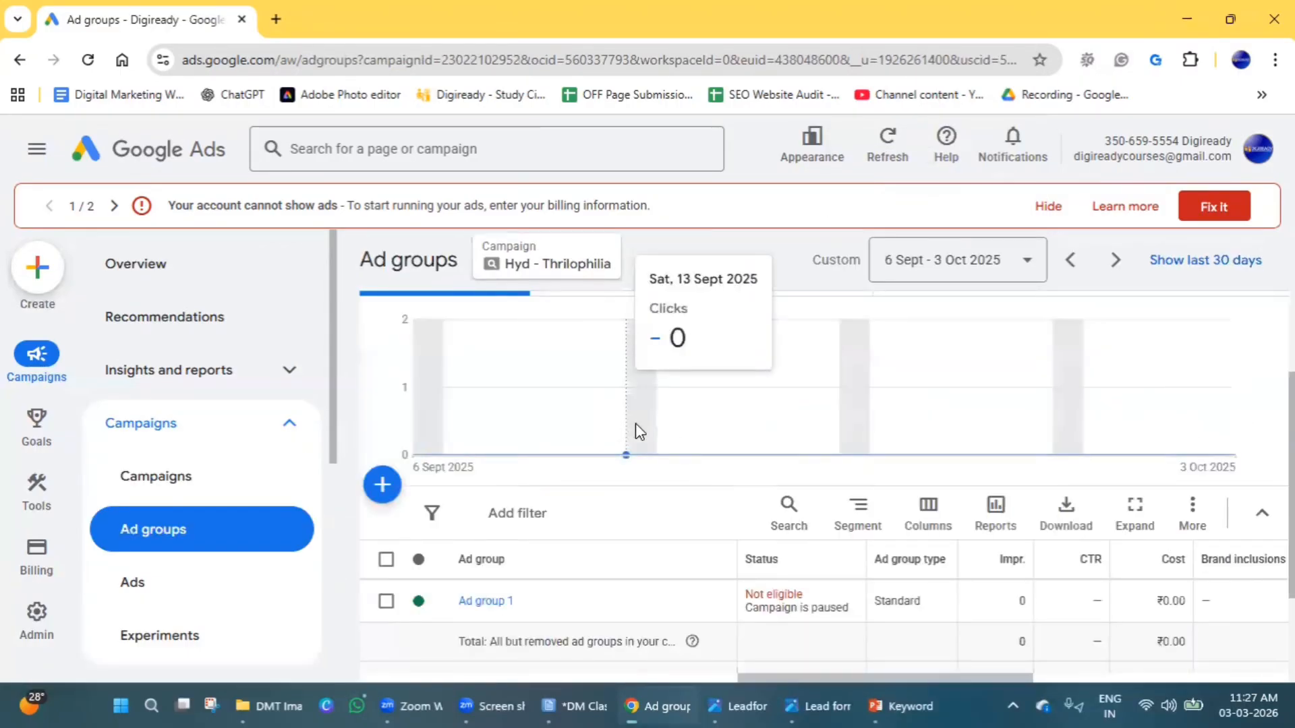
{"action": "left_click", "coordinate": [428, 434]}
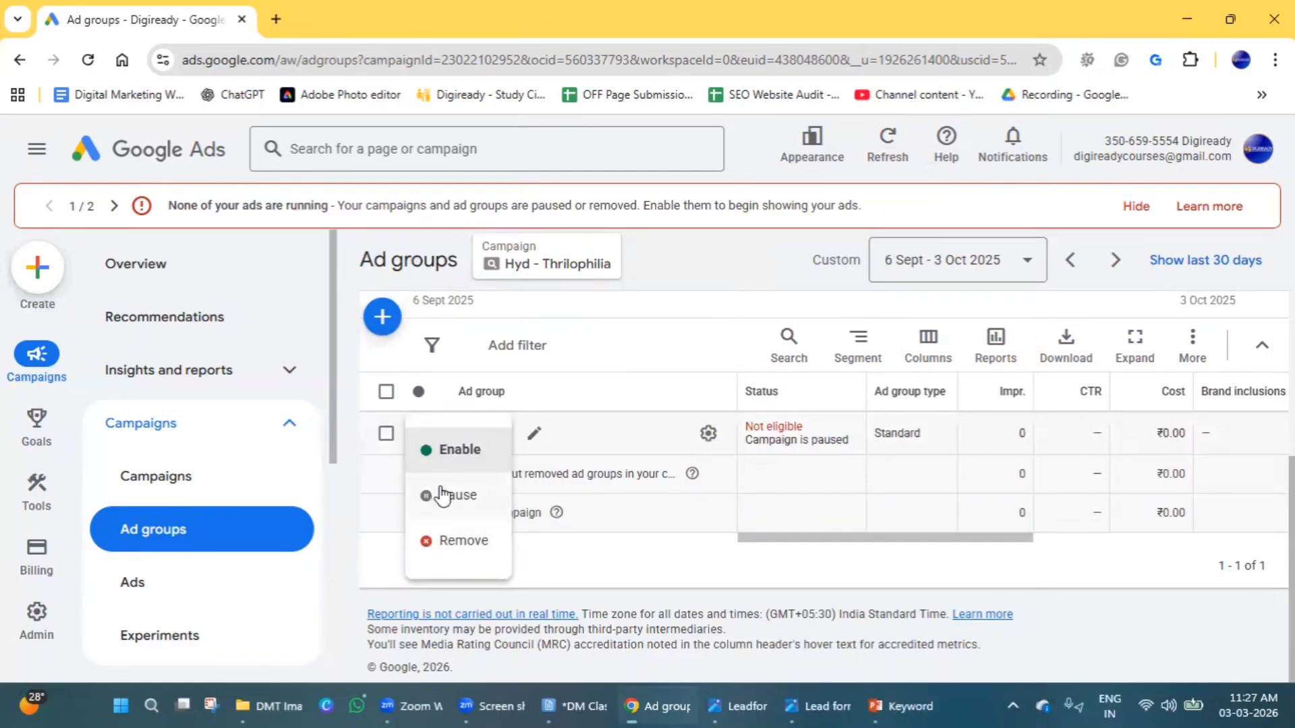
{"action": "left_click", "coordinate": [437, 495]}
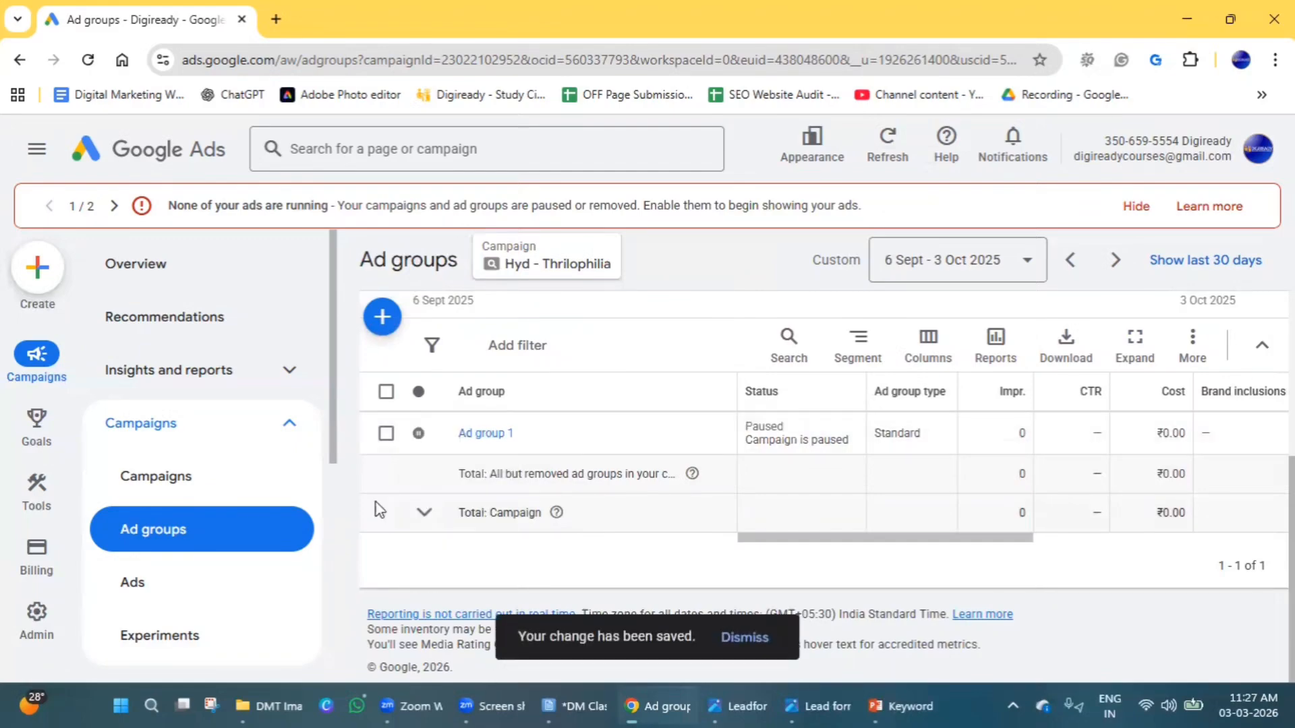
{"action": "scroll", "coordinate": [577, 520], "scroll_direction": "up", "scroll_amount": 3}
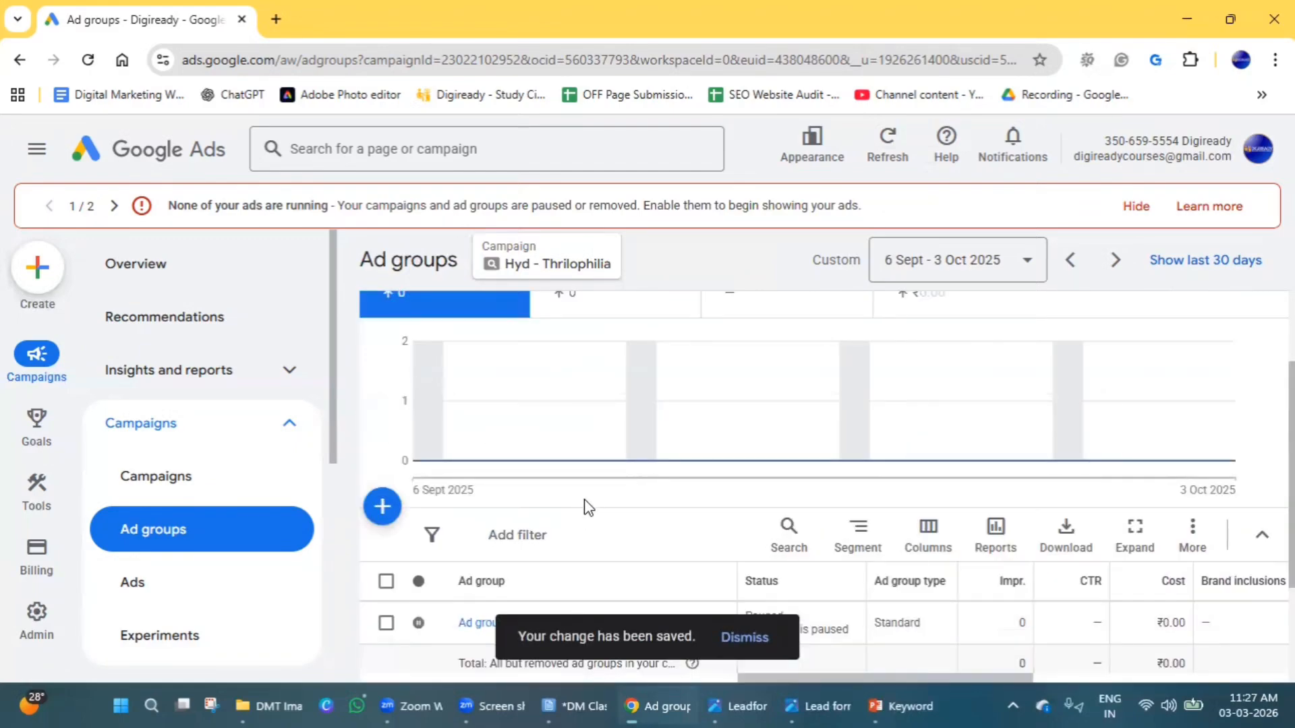
{"action": "scroll", "coordinate": [584, 514], "scroll_direction": "up", "scroll_amount": 3}
{"action": "mouse_move", "coordinate": [587, 509]}
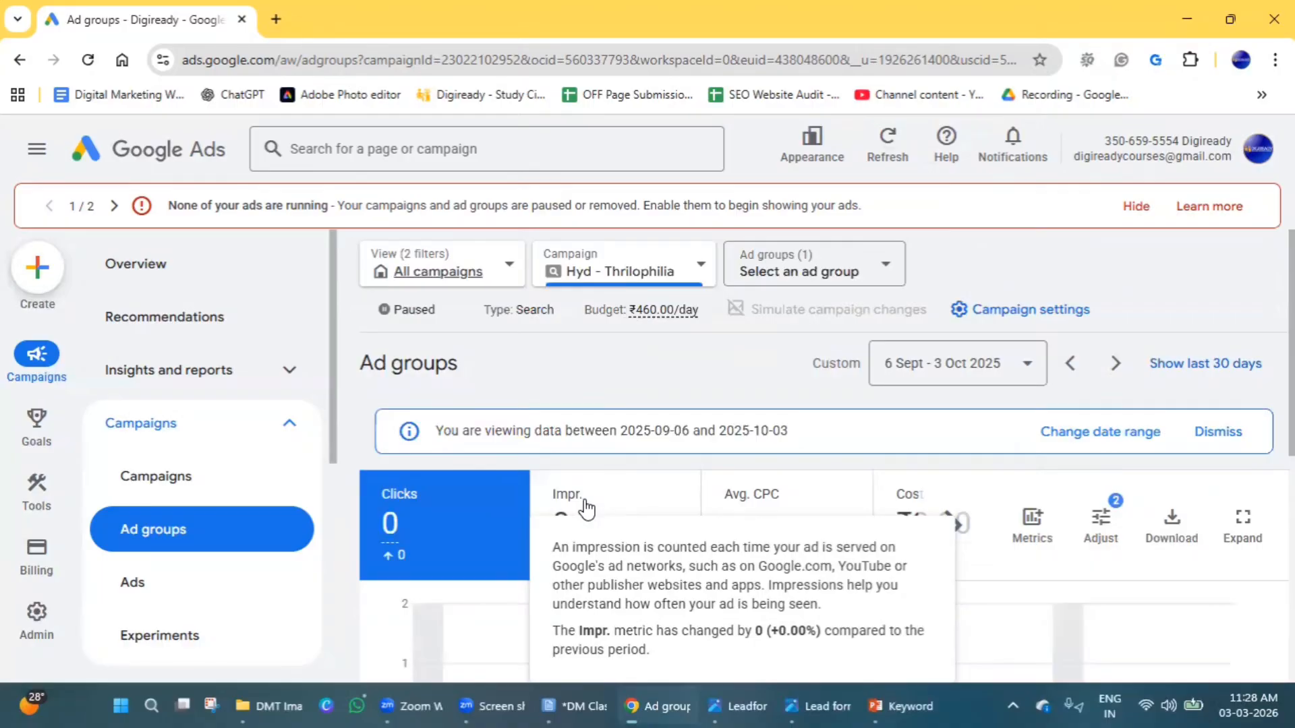
Switch to the DM Classes.txt notes and remove the extra blank lines above the "Google Ads - Keyword Planner Tool" heading.
{"action": "mouse_move", "coordinate": [787, 699]}
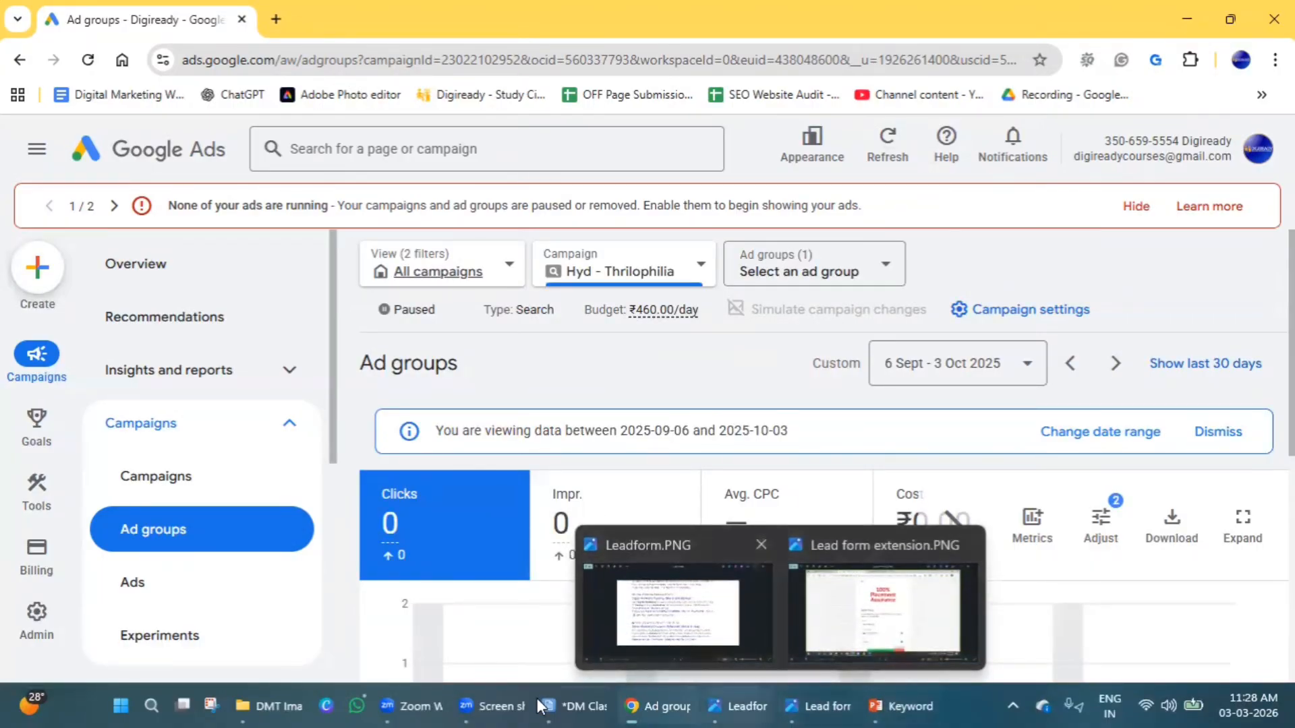
{"action": "left_click", "coordinate": [569, 702]}
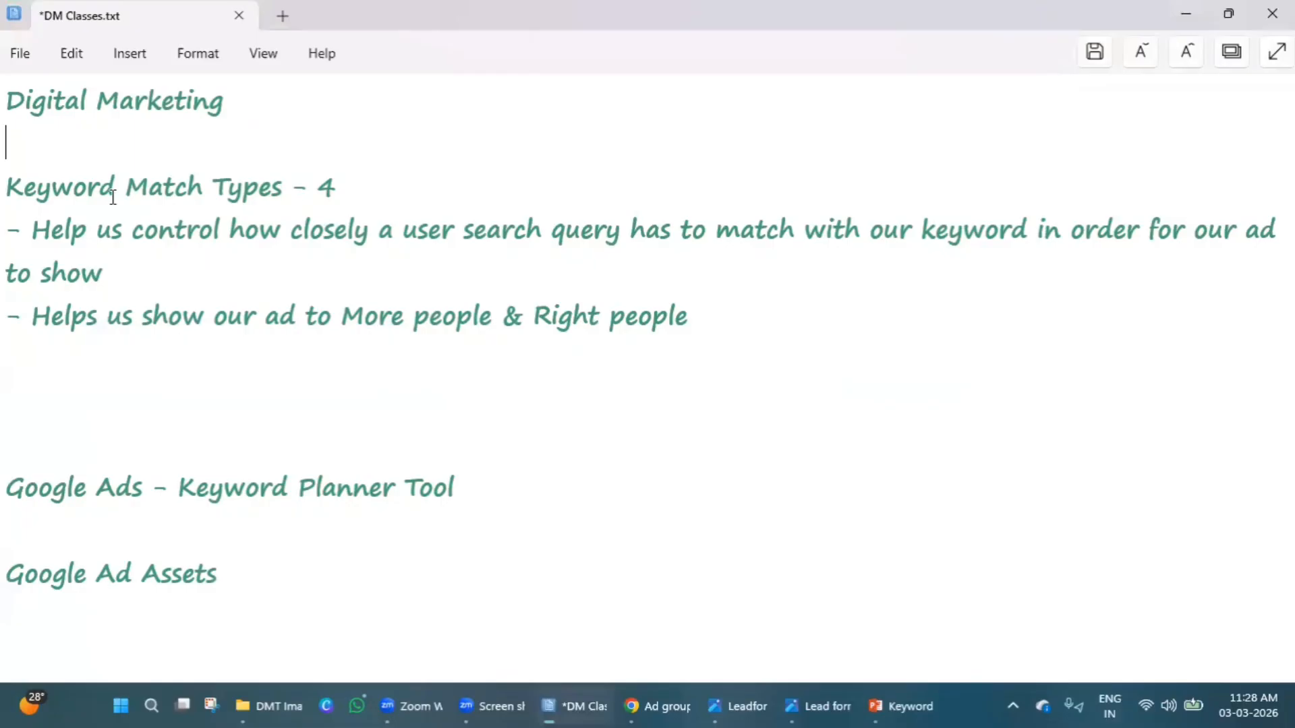
{"action": "left_click", "coordinate": [116, 442]}
{"action": "key", "text": "BackSpace"}
{"action": "key", "text": "BackSpace"}
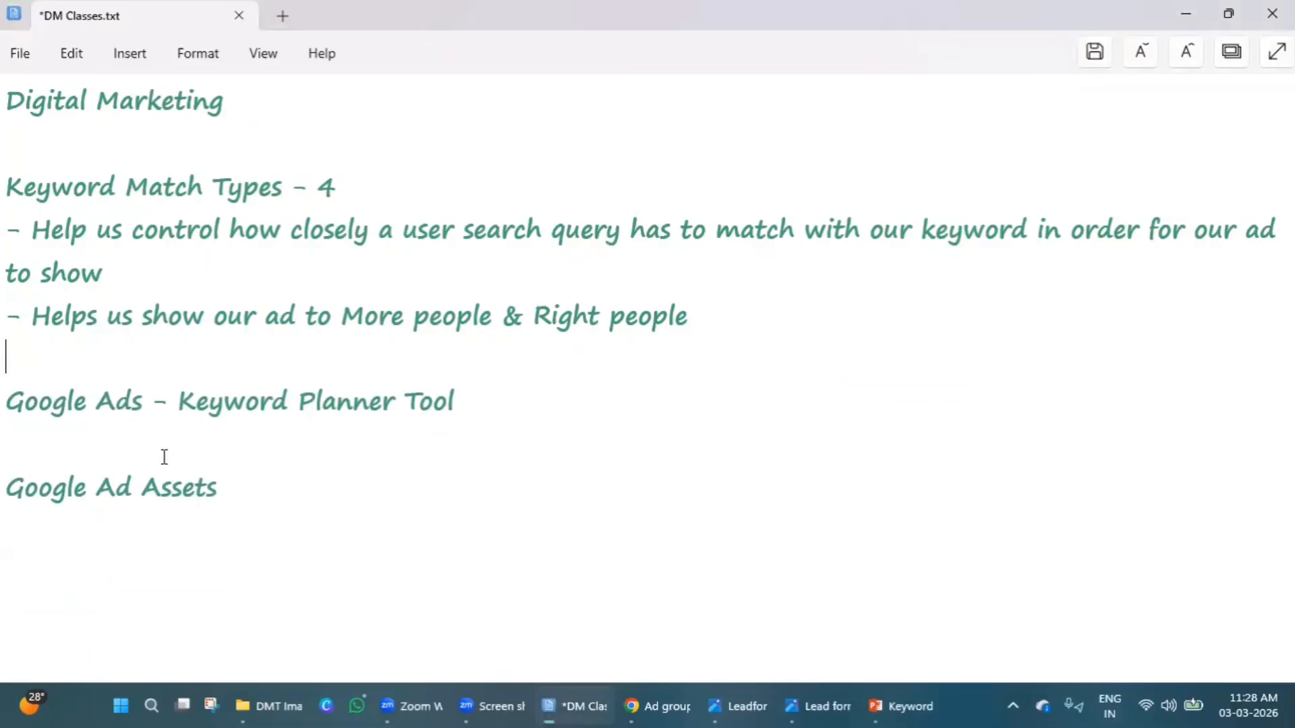
Make room below the "Google Ads - Keyword Planner Tool" heading and add the line "Discover New keywords".
{"action": "double_click", "coordinate": [209, 405]}
{"action": "triple_click", "coordinate": [208, 404]}
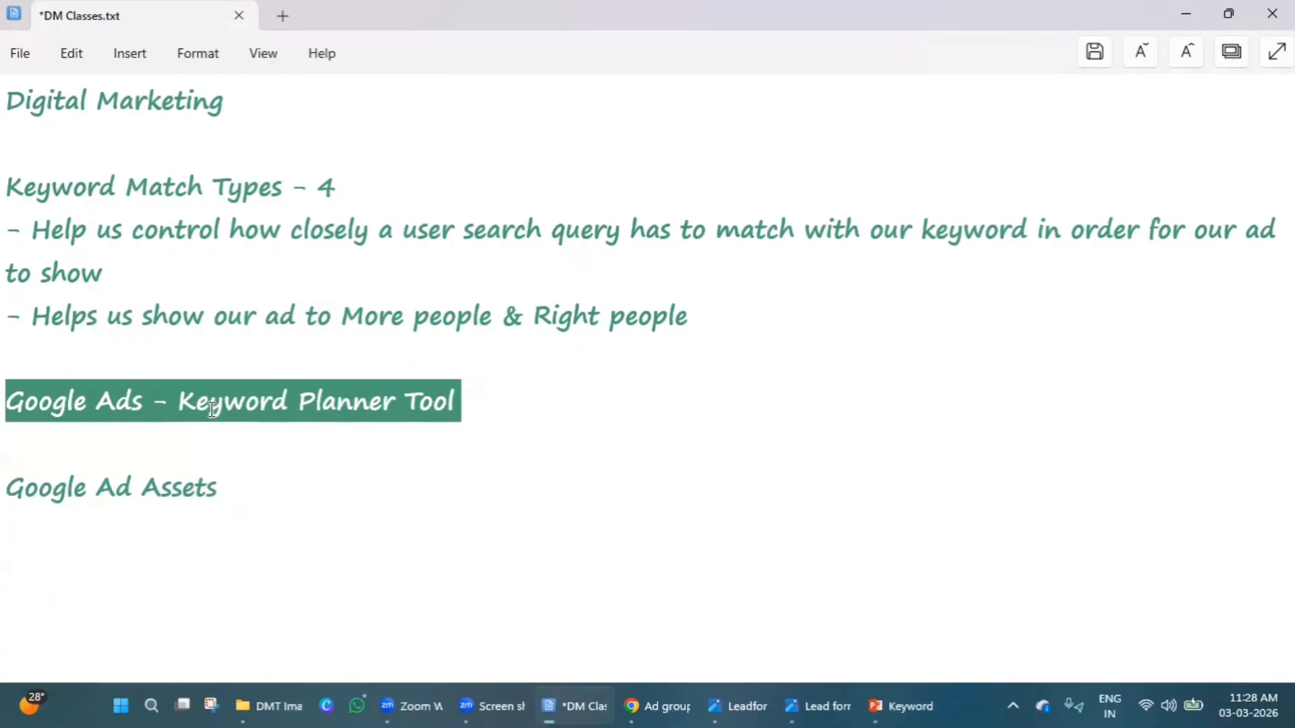
{"action": "left_click", "coordinate": [490, 399]}
{"action": "key", "text": "Return"}
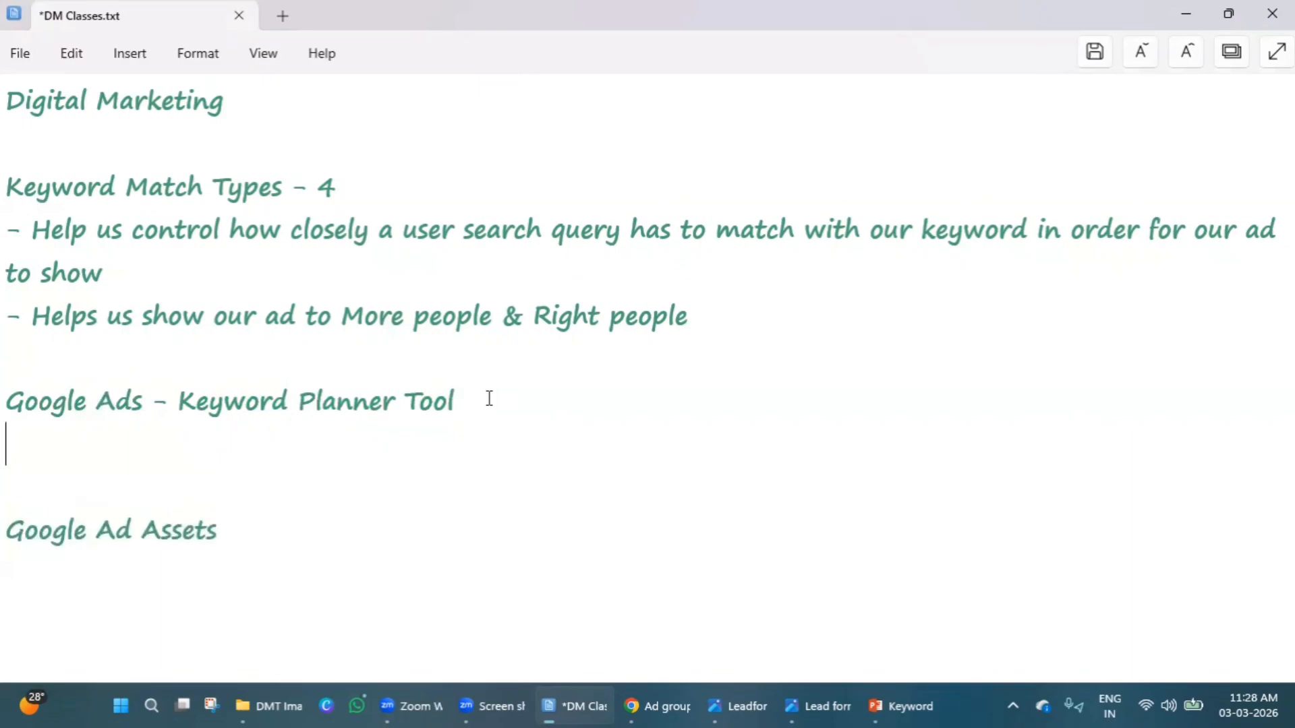
{"action": "key", "text": "Return"}
{"action": "key", "text": "Return"}
{"action": "key", "text": "Up"}
{"action": "type", "text": "D"}
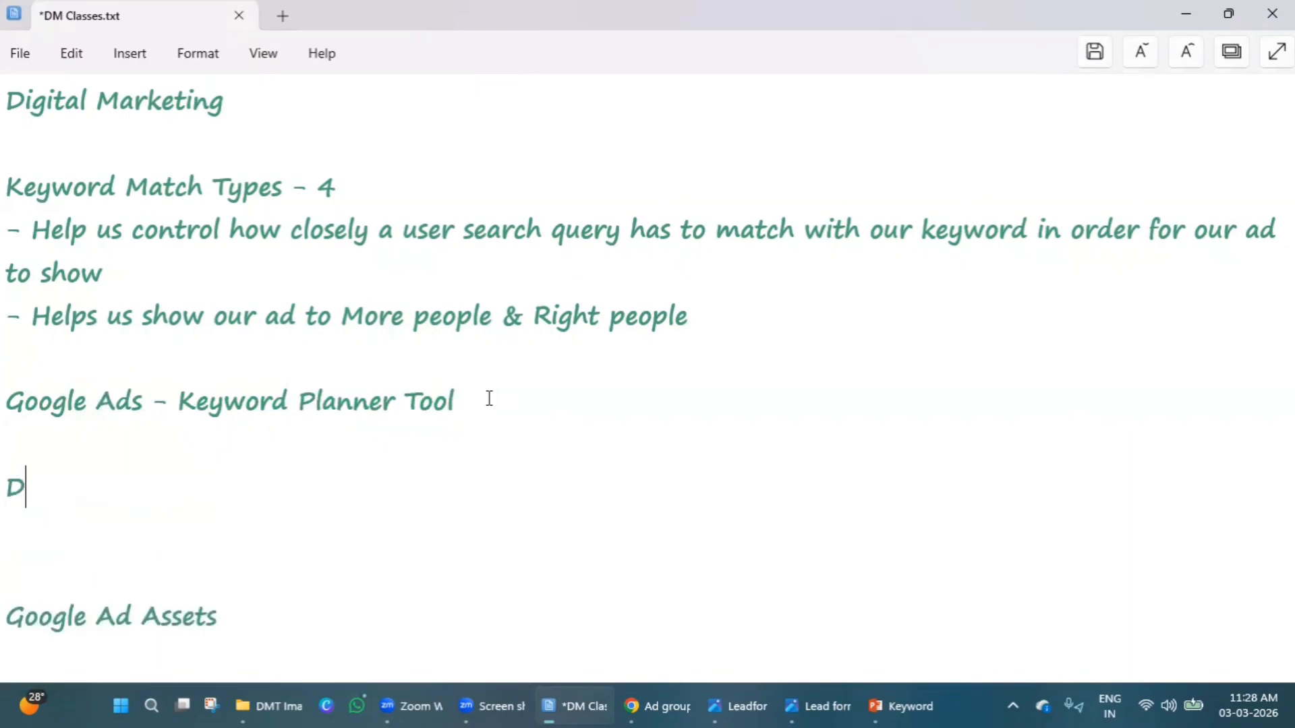
{"action": "type", "text": "iscover"}
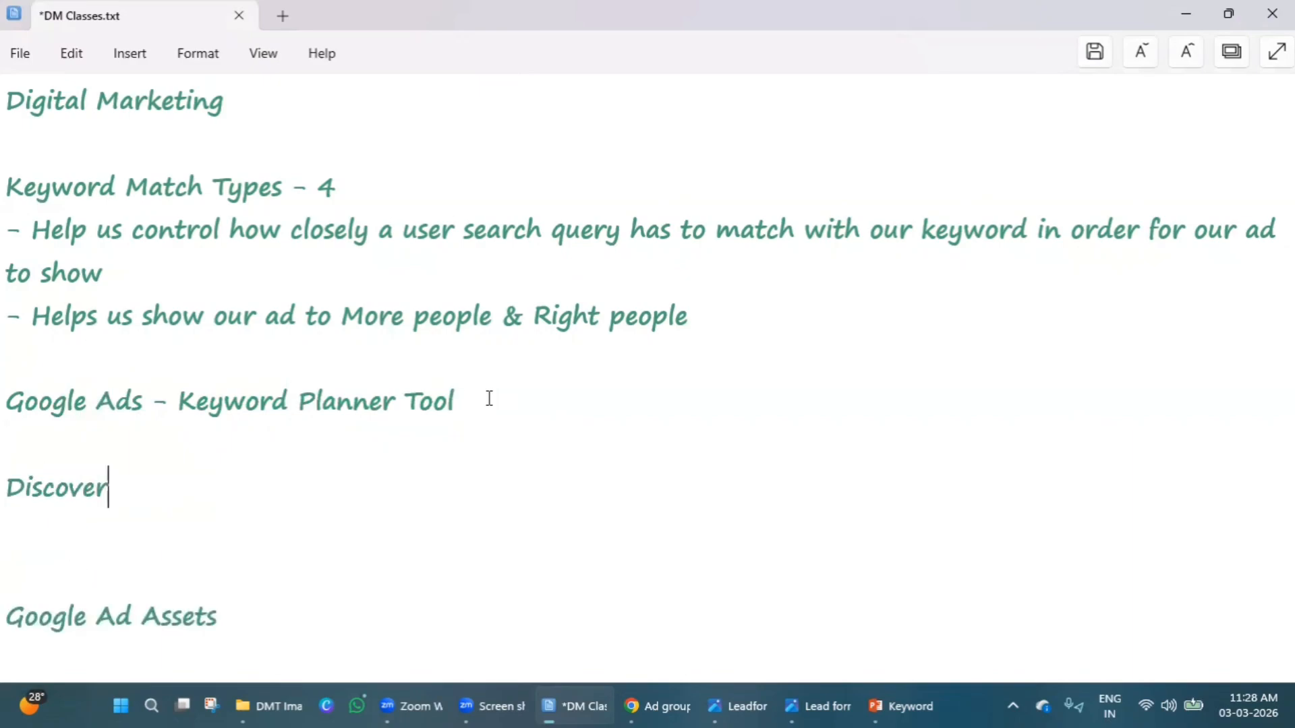
{"action": "type", "text": " New "}
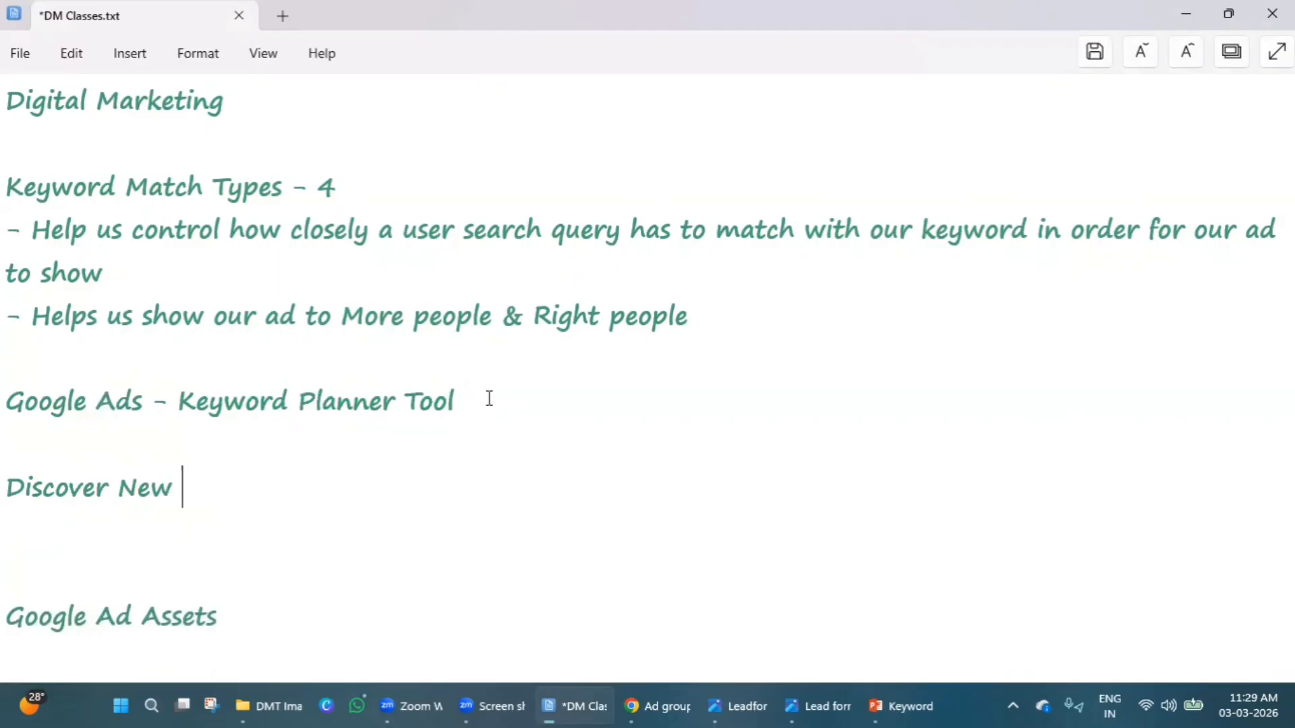
{"action": "type", "text": "keywords"}
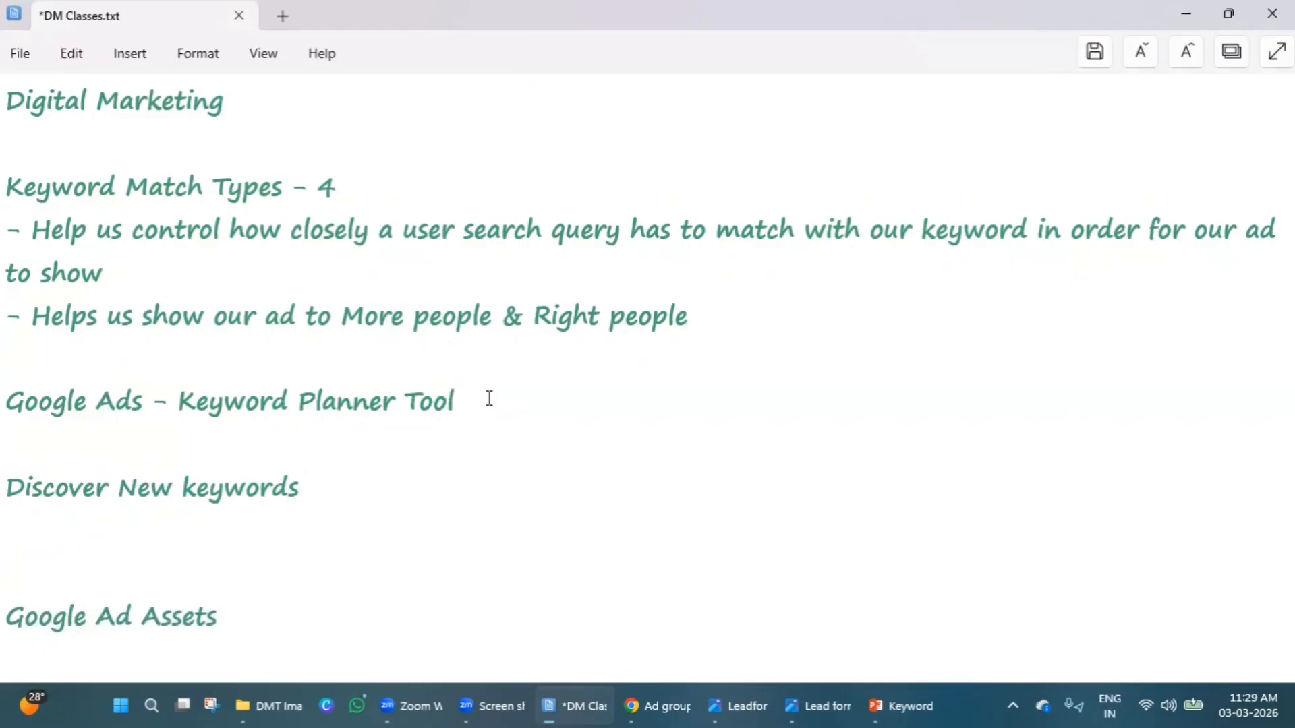
Add the line "See how often keywords are searched" below "Discover New keywords".
{"action": "key", "text": "Return"}
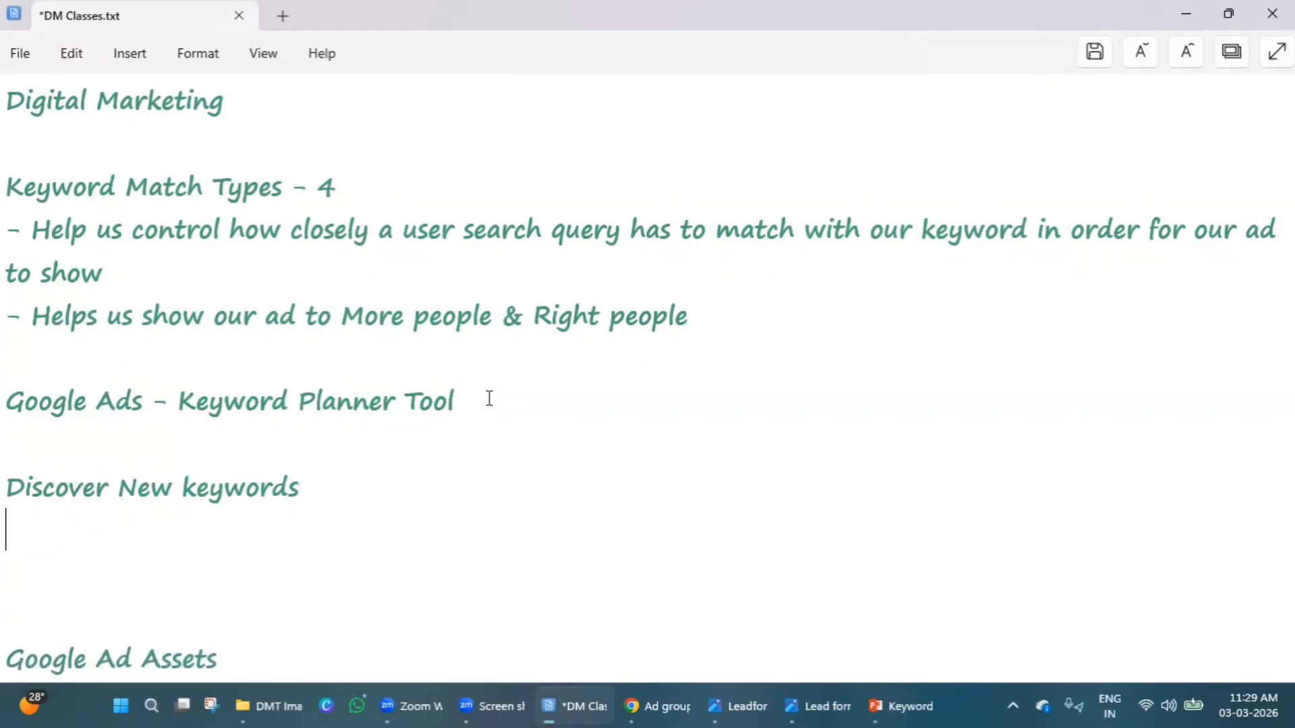
{"action": "type", "text": "See ho"}
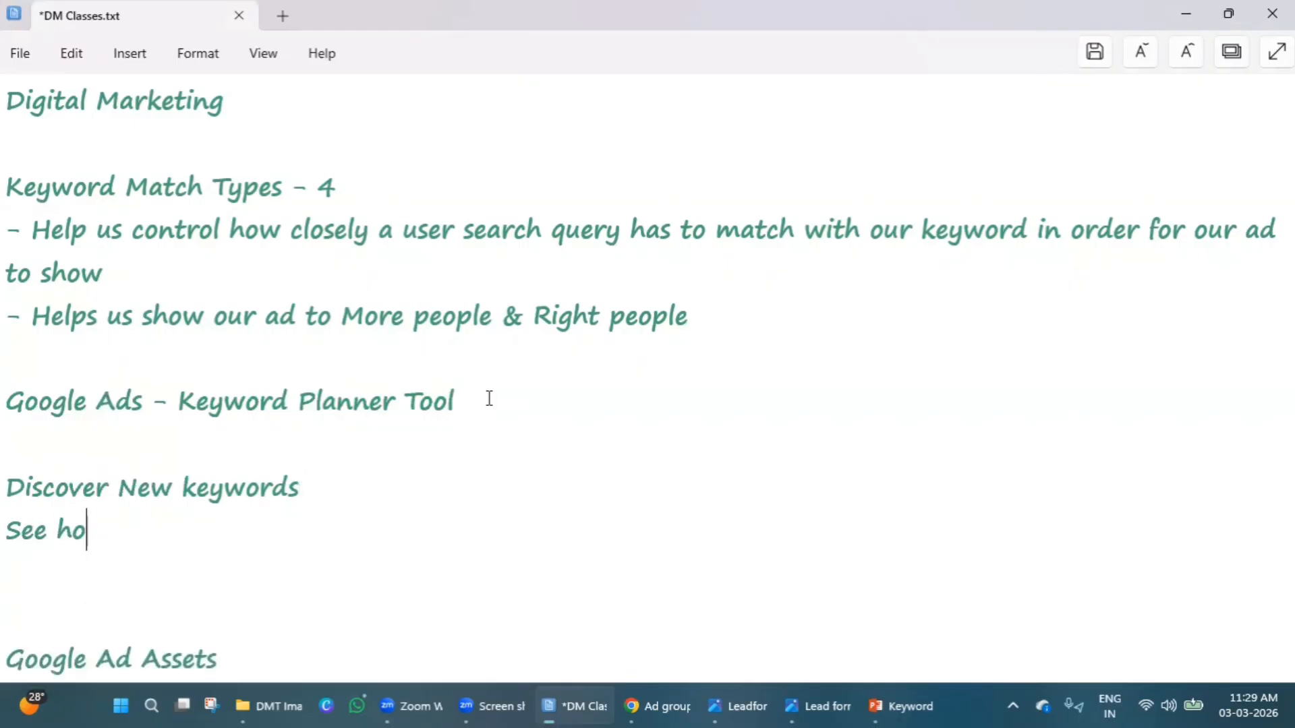
{"action": "type", "text": "w often "}
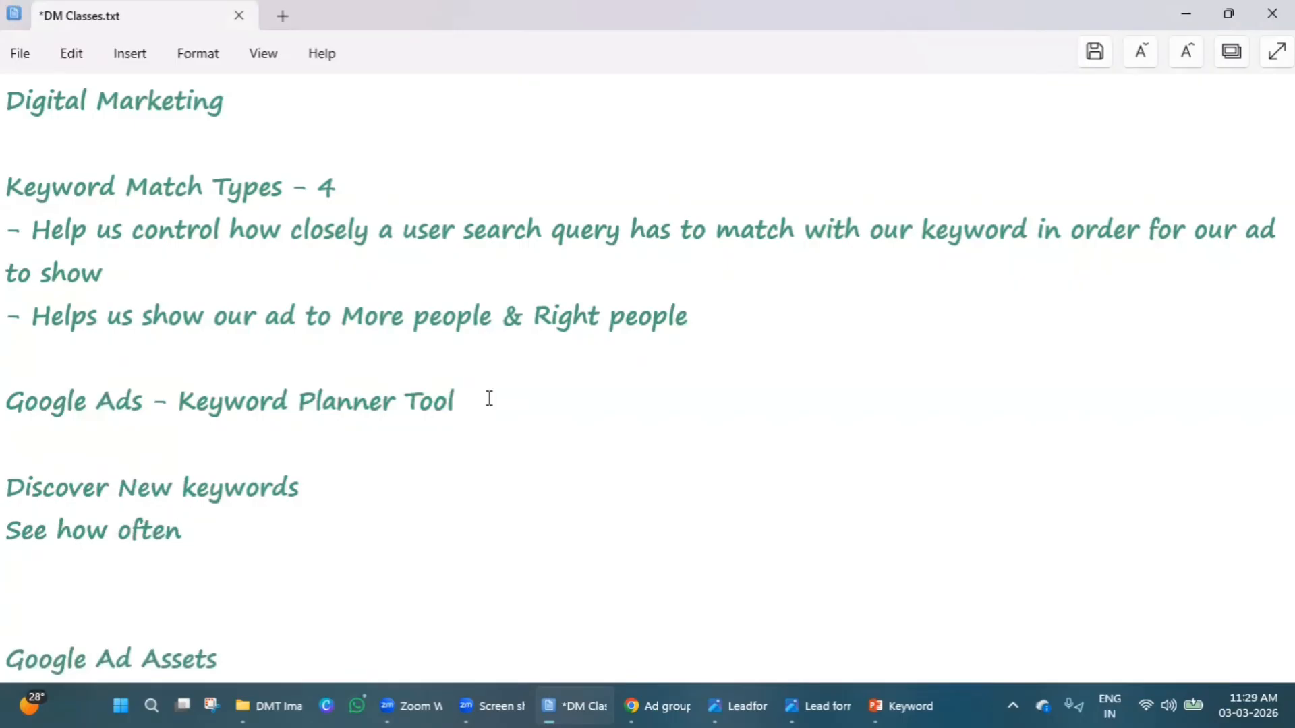
{"action": "type", "text": "keyword"}
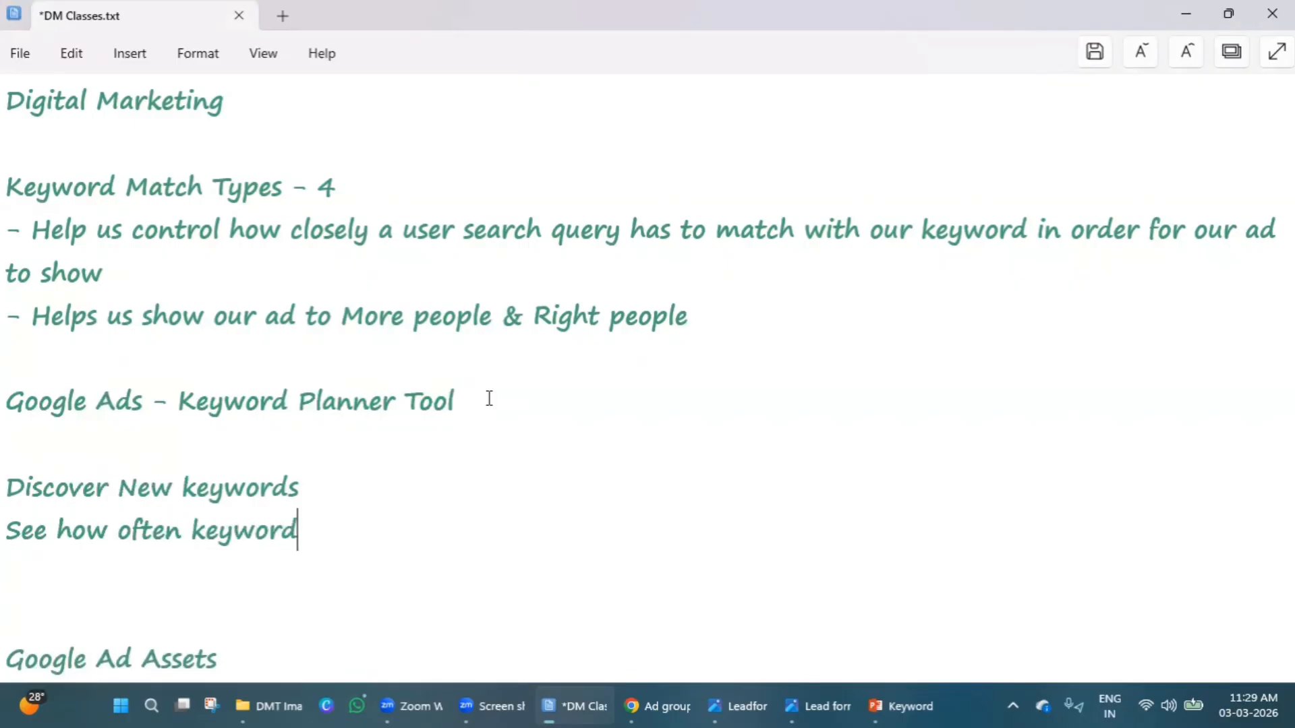
{"action": "type", "text": "s are"}
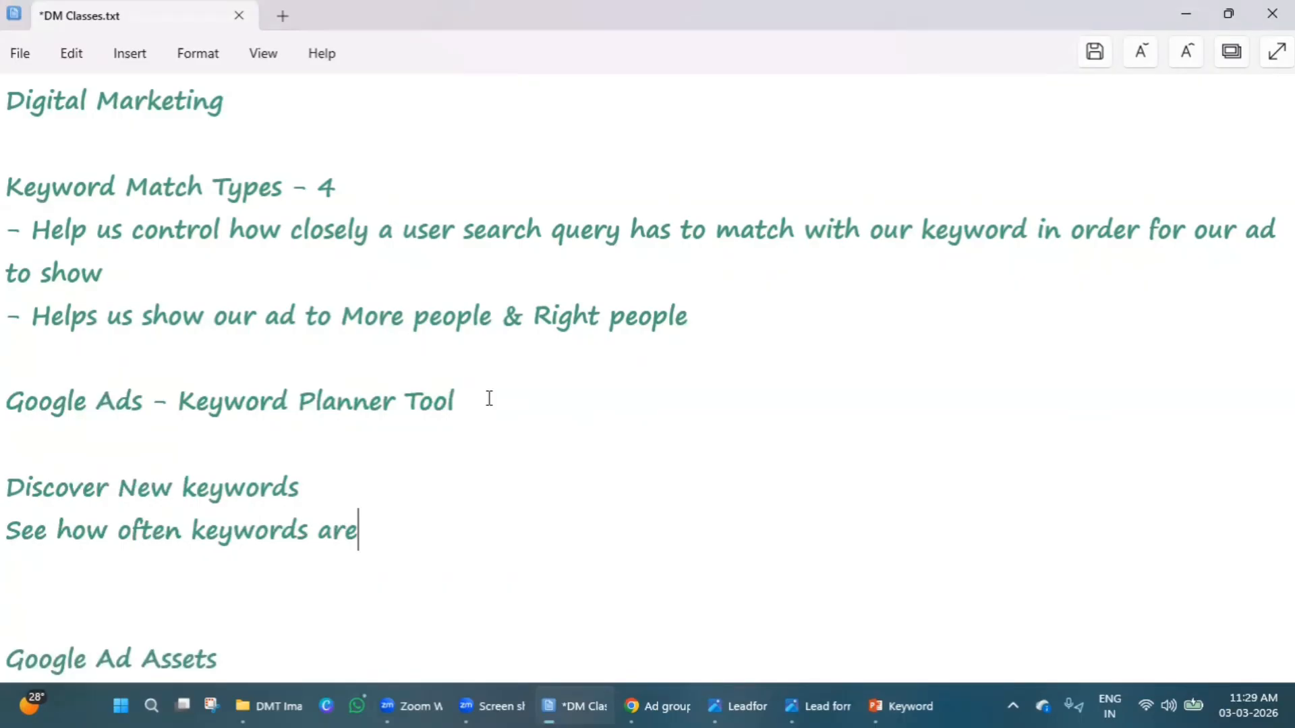
{"action": "type", "text": " searched"}
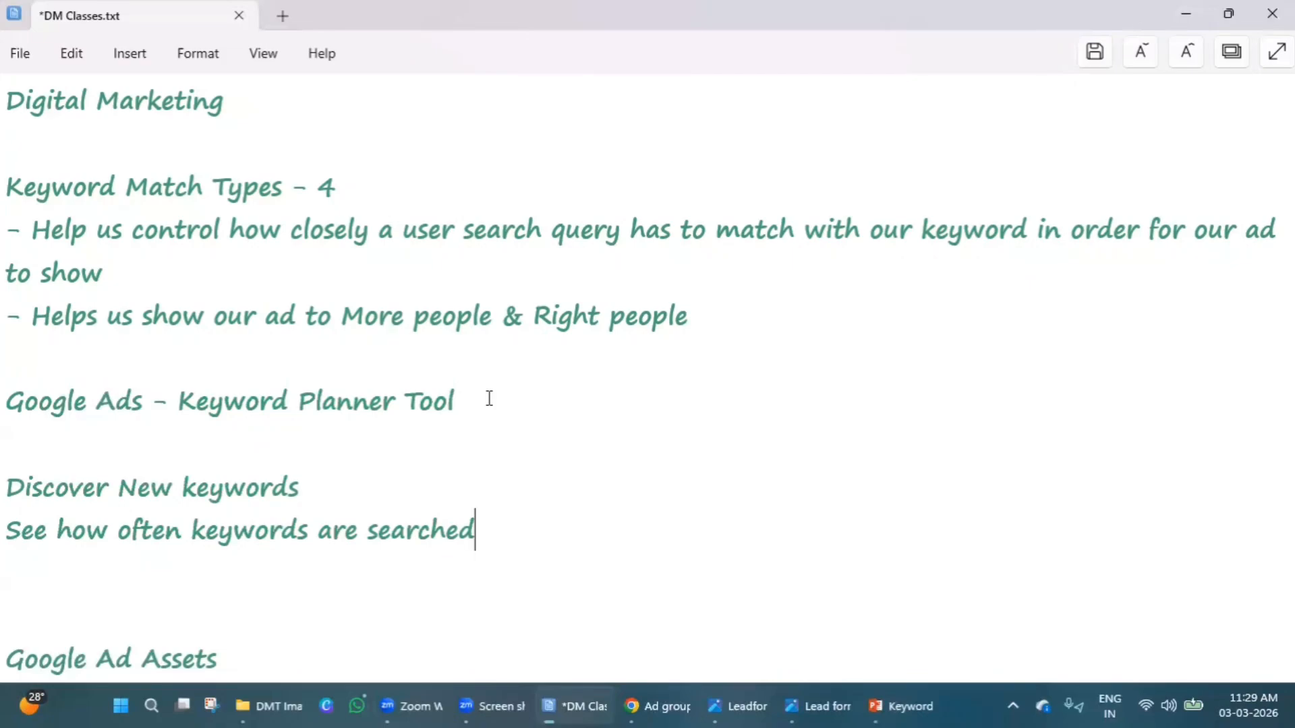
Add a third line, "Keyword competition", to the Keyword Planner Tool notes.
{"action": "key", "text": "Return"}
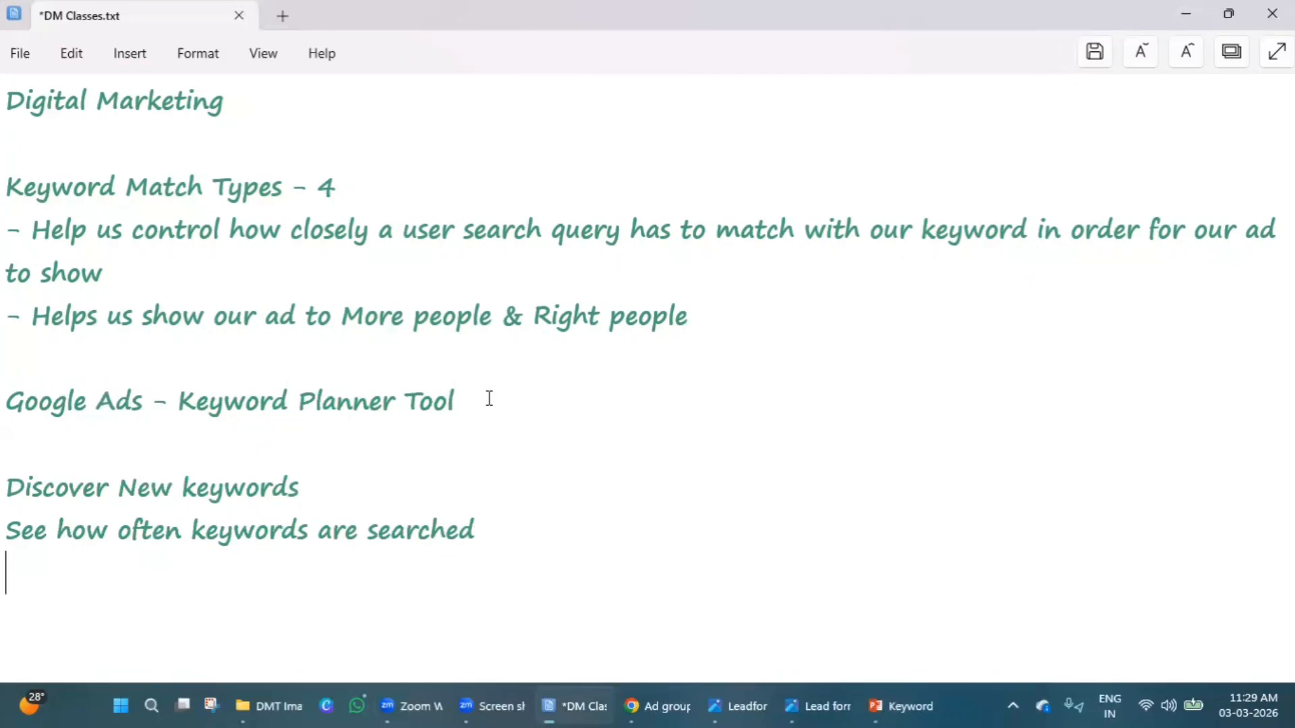
{"action": "type", "text": "Keyword "}
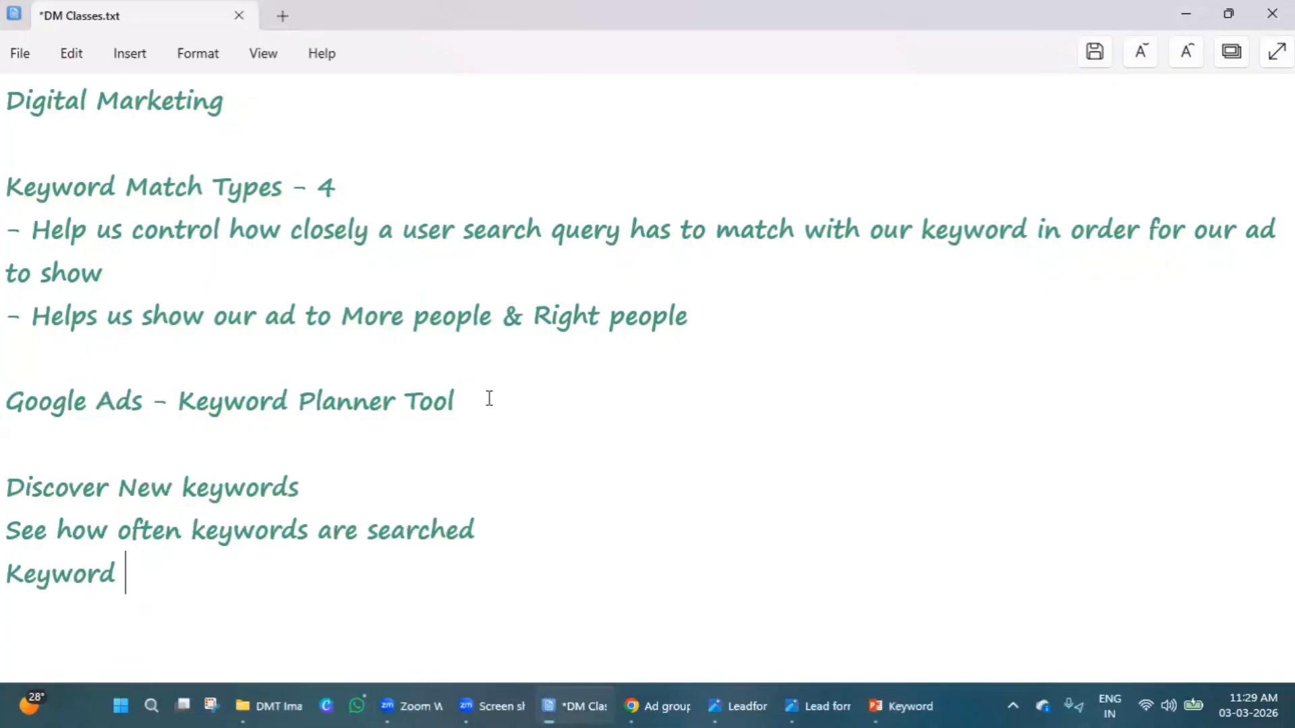
{"action": "type", "text": "competition"}
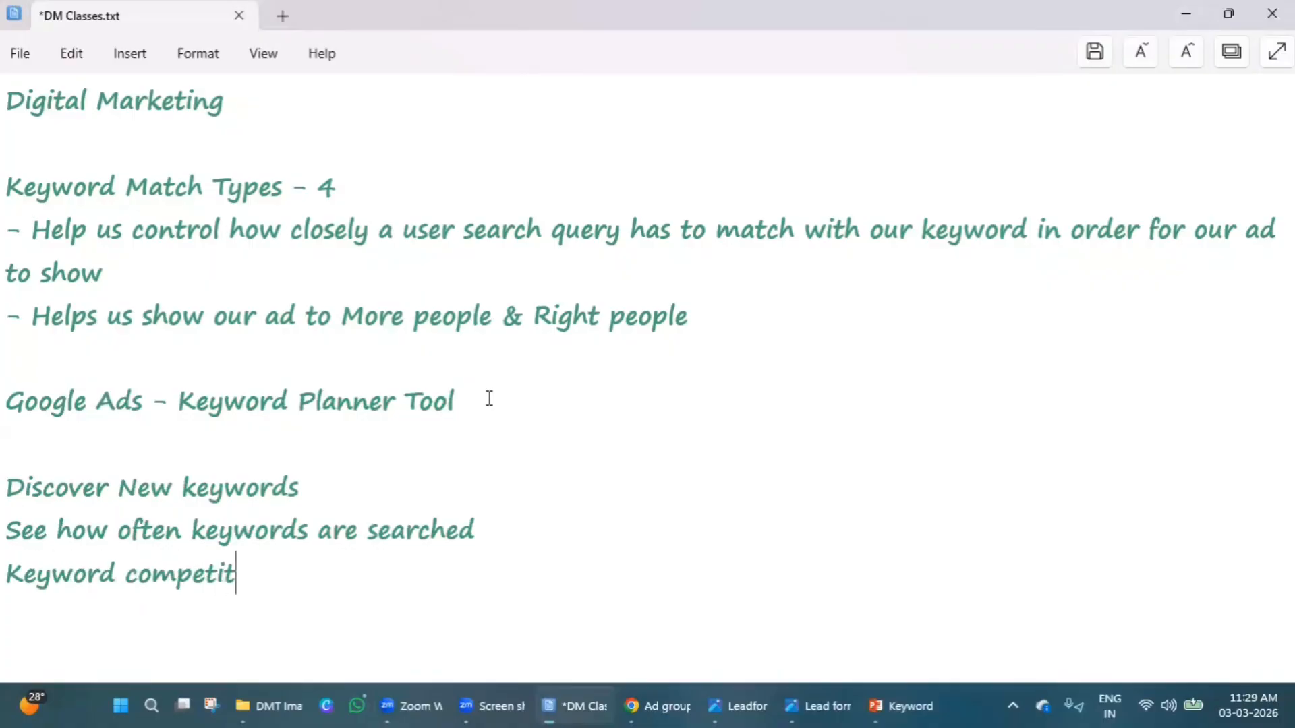
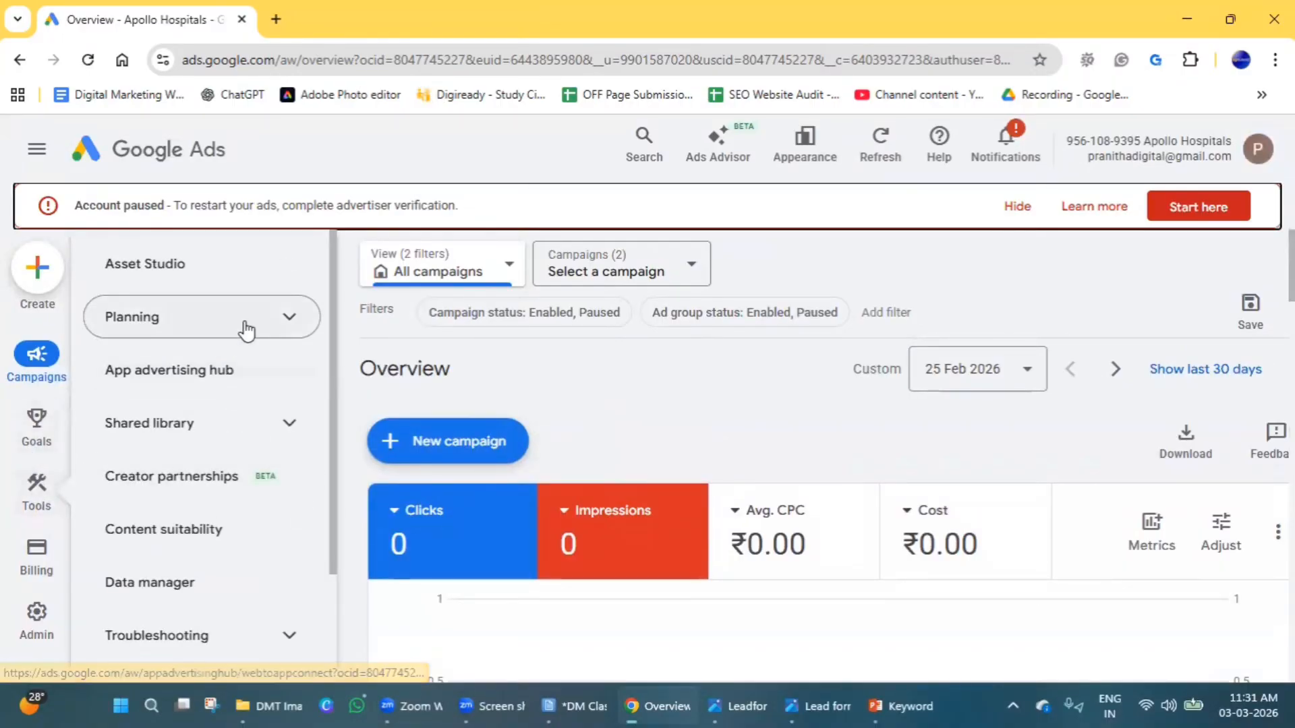
Open the Keyword Planner in the planning tools and start discovering new keywords.
{"action": "left_click", "coordinate": [232, 323]}
{"action": "left_click", "coordinate": [226, 384]}
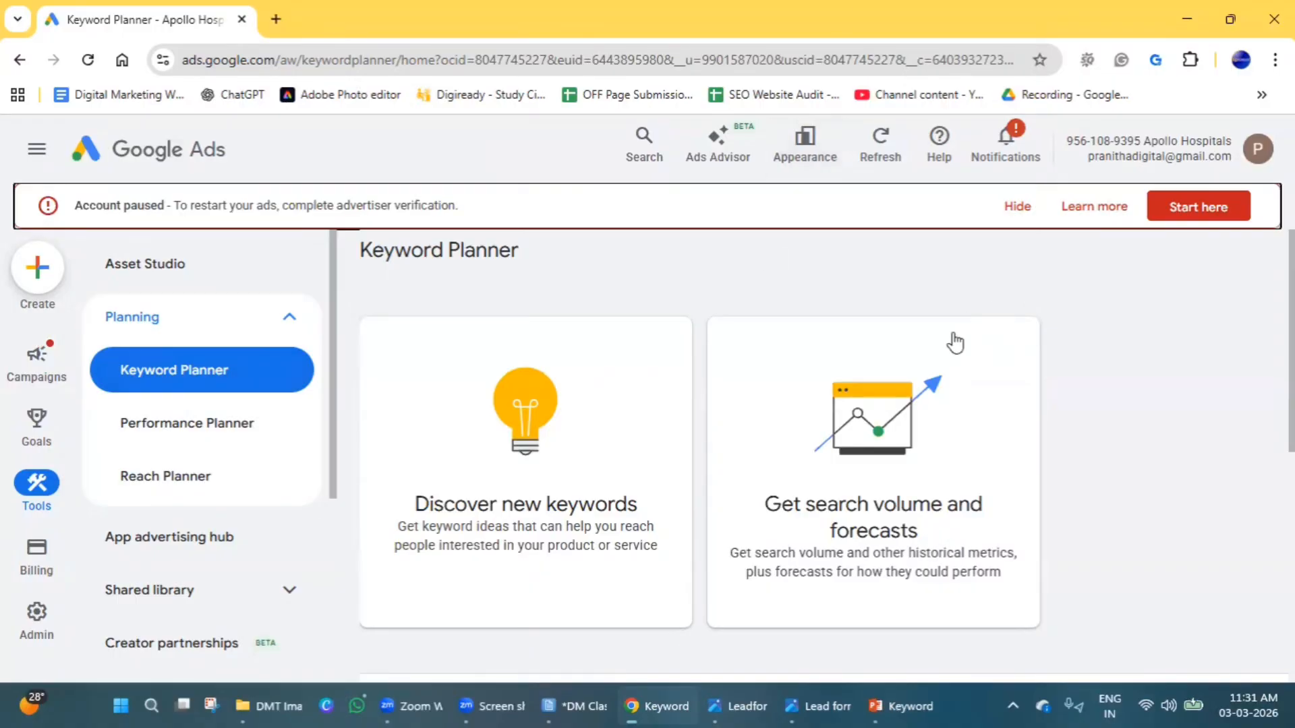
{"action": "left_click", "coordinate": [503, 523]}
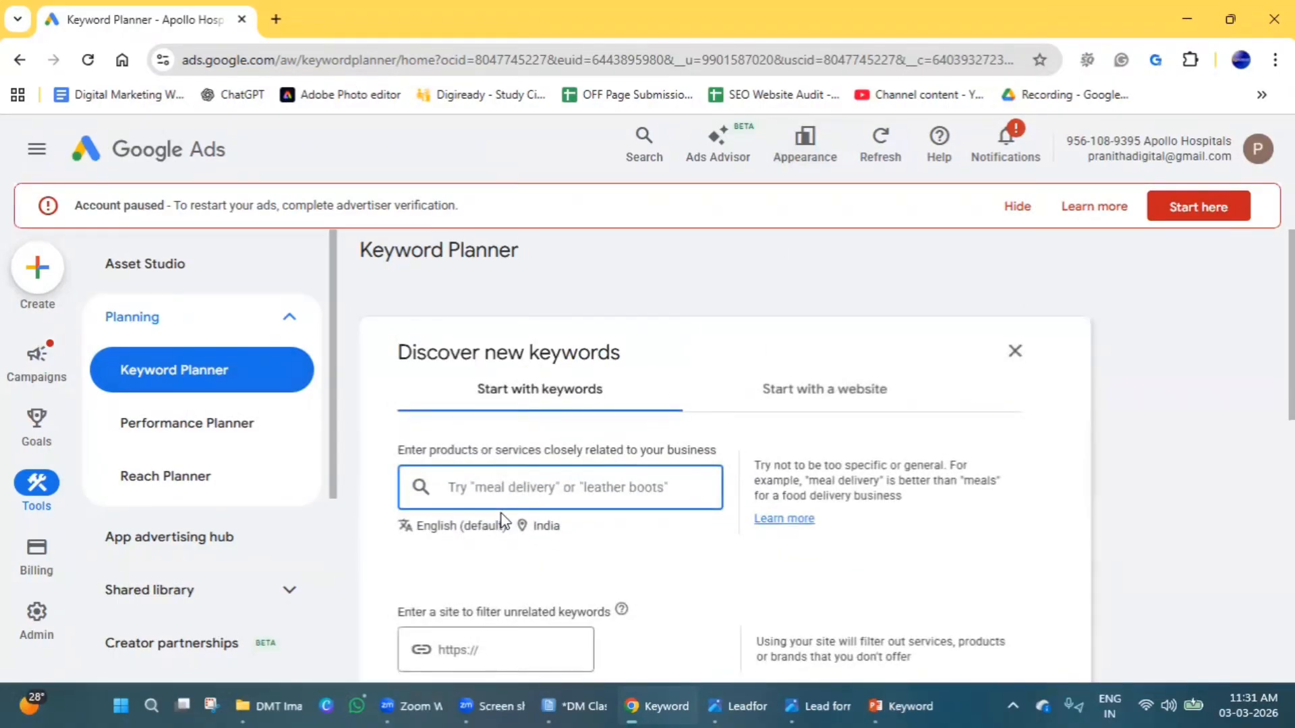
Enter "Digital Marketing Training in Hyderabad" as the product or service keyword for the new keyword search.
{"action": "scroll", "coordinate": [573, 398], "scroll_direction": "down", "scroll_amount": 2}
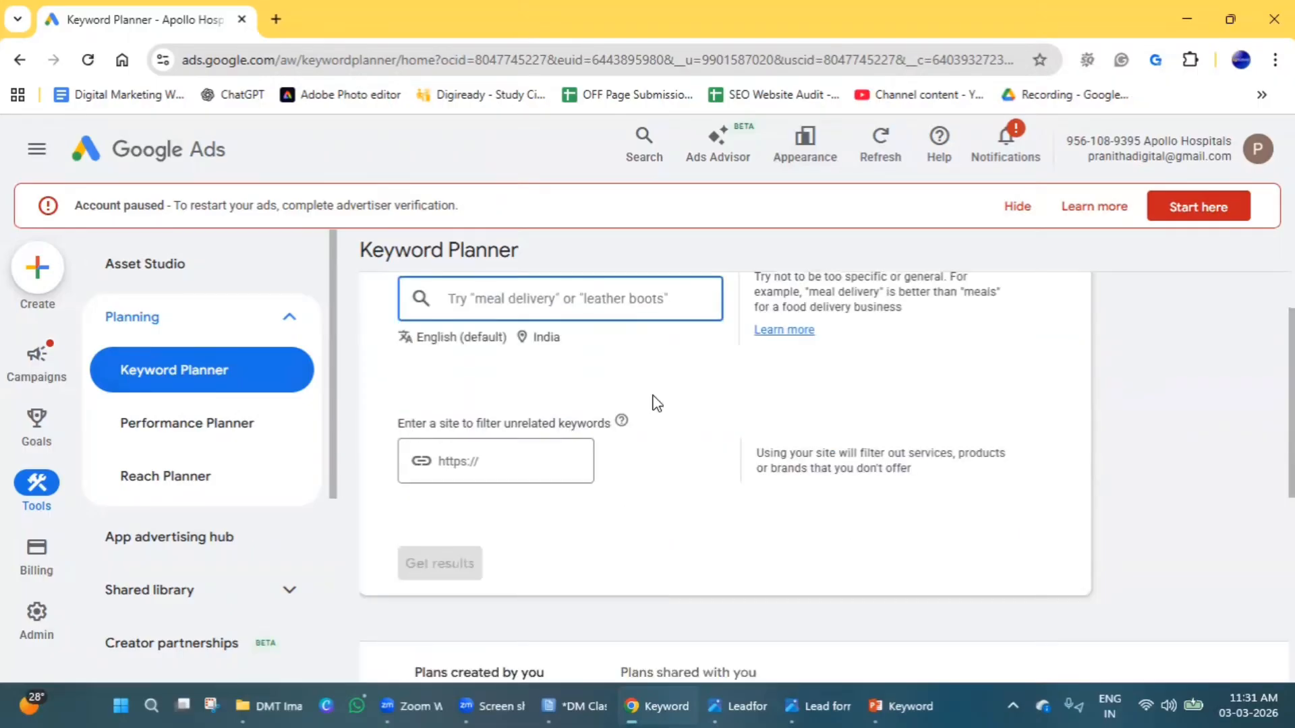
{"action": "scroll", "coordinate": [651, 405], "scroll_direction": "up", "scroll_amount": 1}
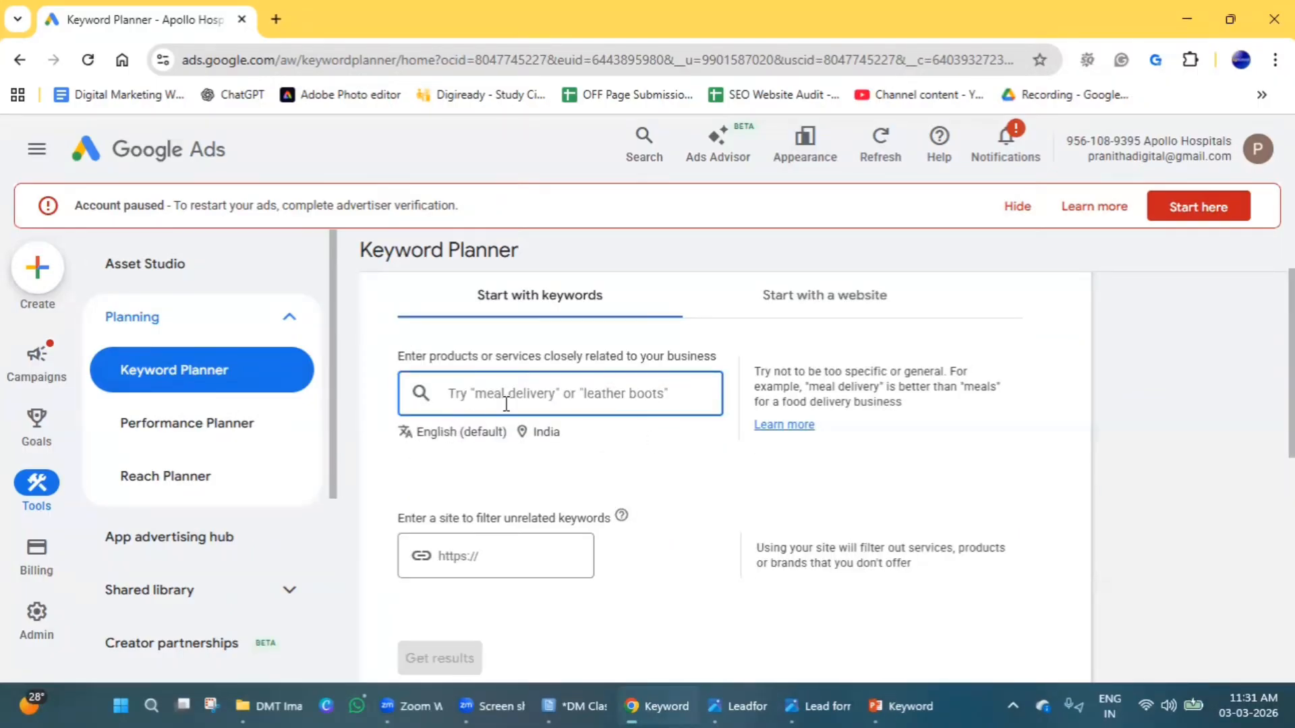
{"action": "type", "text": "D"}
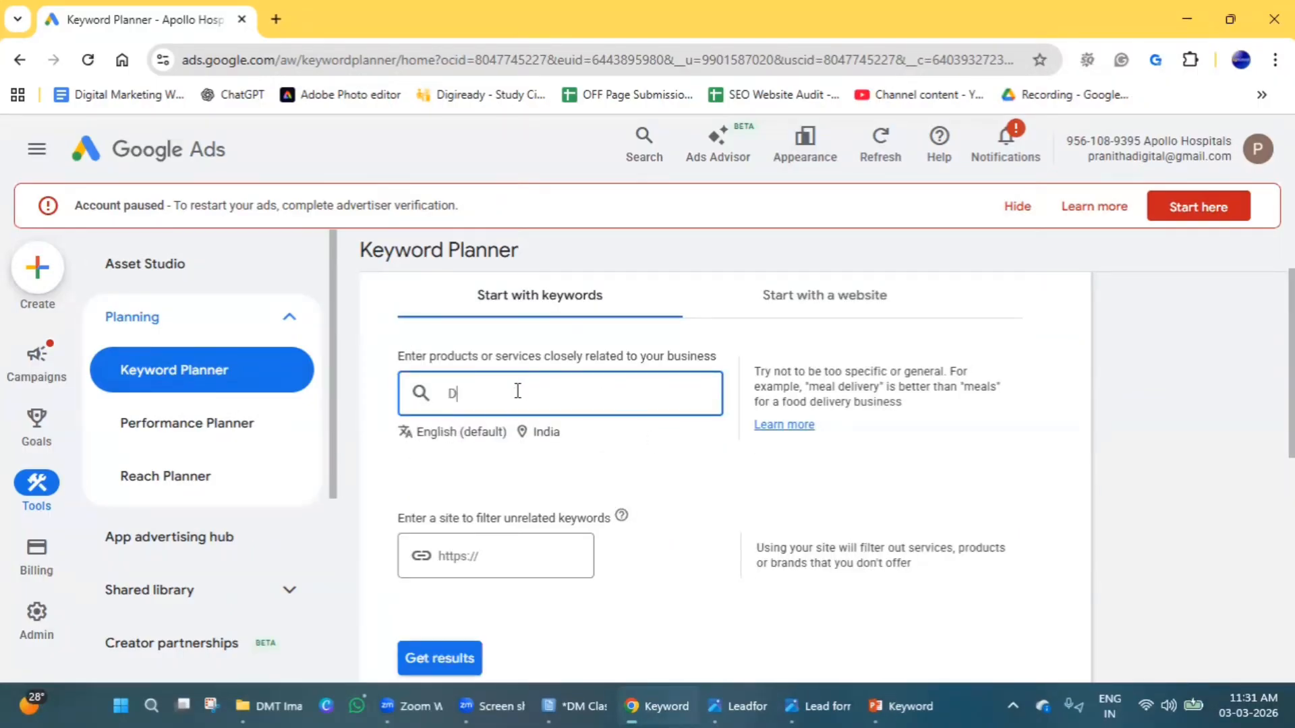
{"action": "type", "text": "igital Marketing Training in Hyde"}
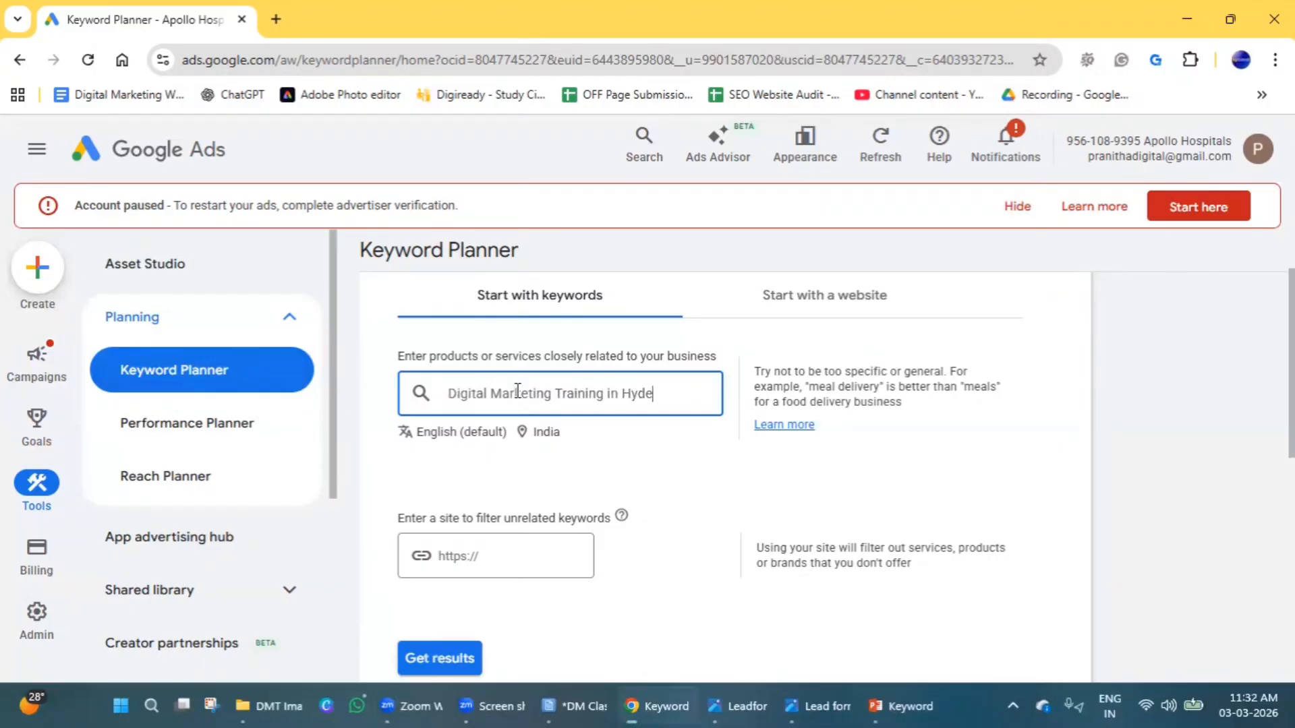
{"action": "type", "text": "rabad"}
{"action": "scroll", "coordinate": [546, 429], "scroll_direction": "down", "scroll_amount": 1}
{"action": "double_click", "coordinate": [514, 463]}
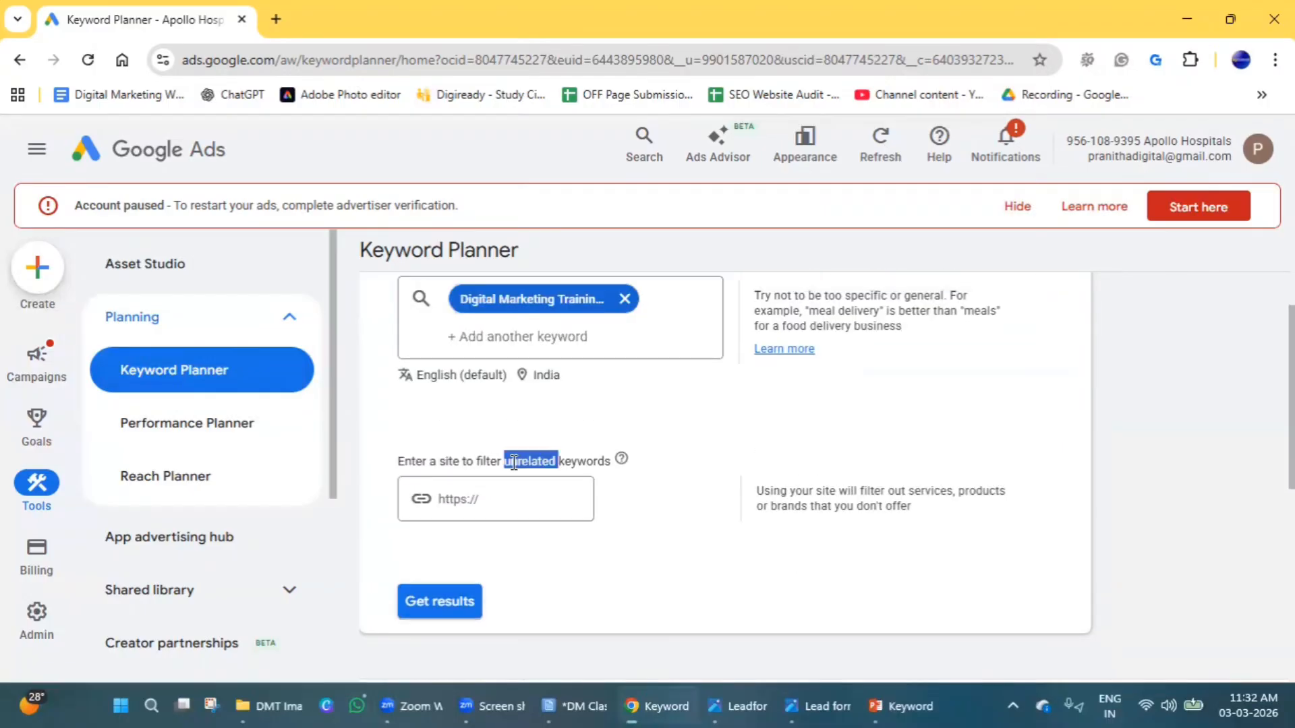
{"action": "left_click", "coordinate": [503, 492]}
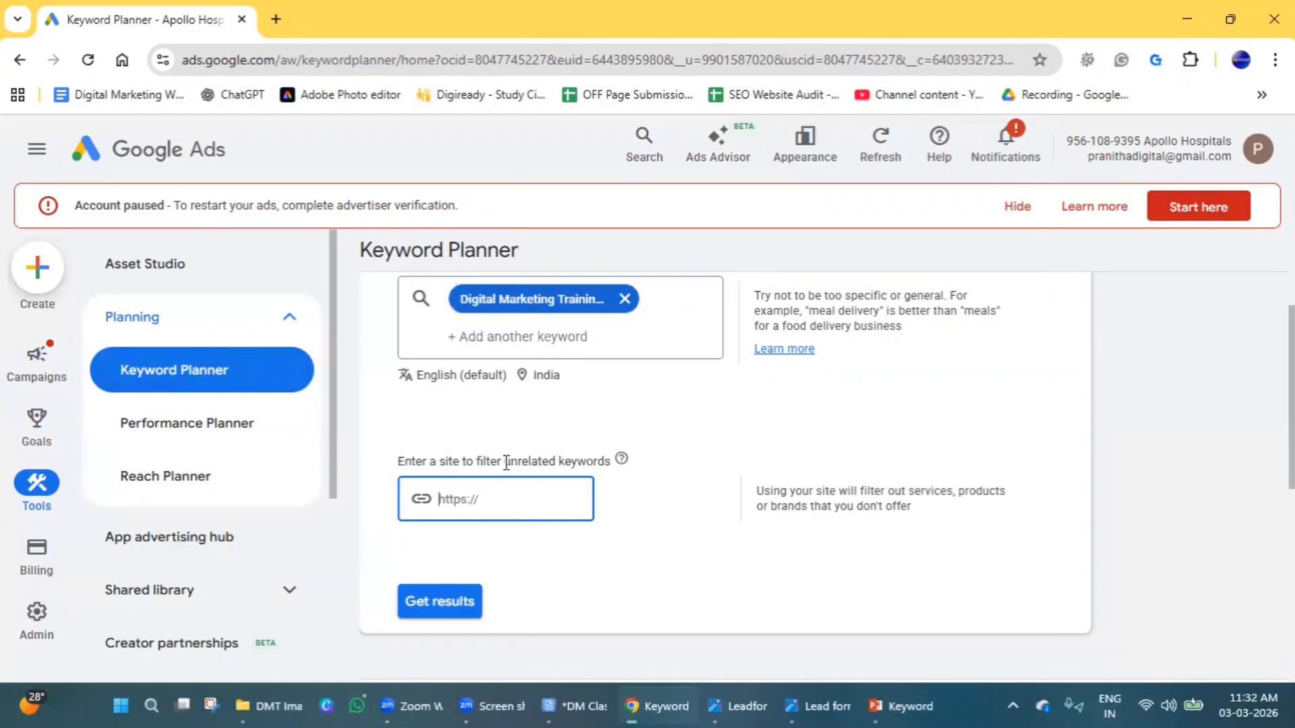
{"action": "left_click_drag", "start_coordinate": [435, 461], "coordinate": [612, 471]}
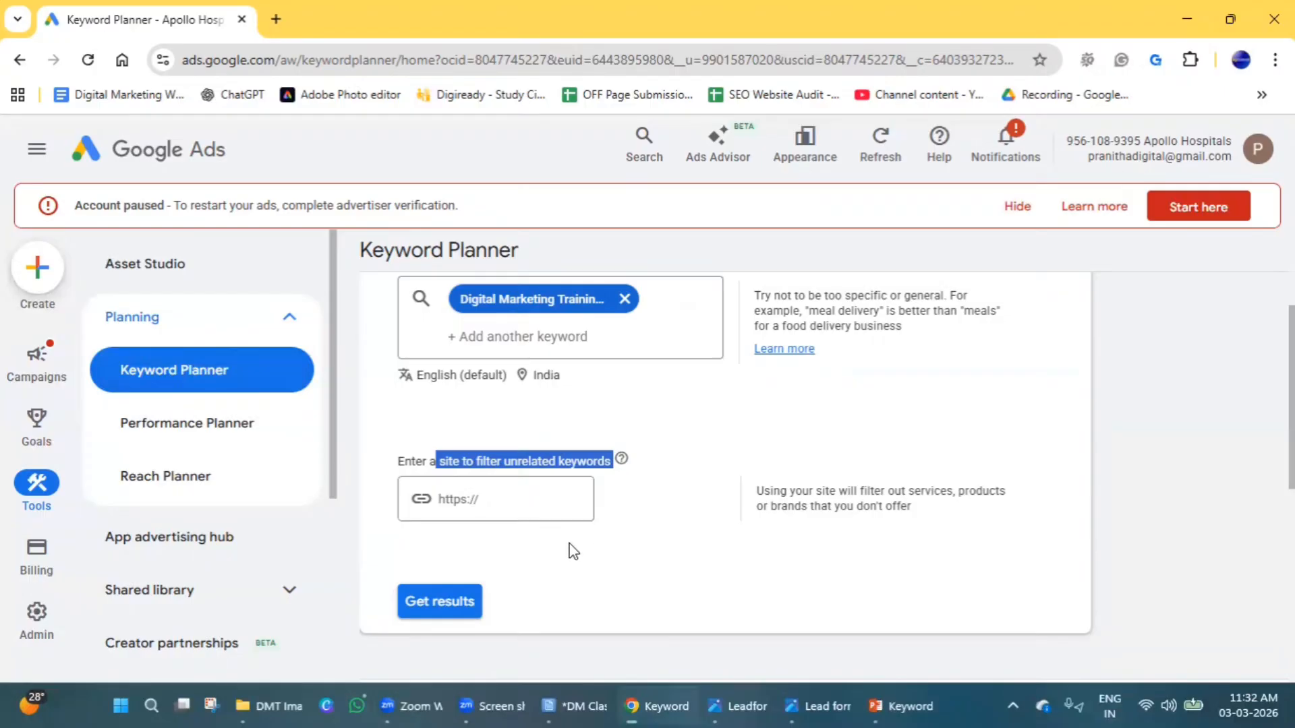
{"action": "left_click", "coordinate": [540, 497]}
{"action": "type", "text": "w"}
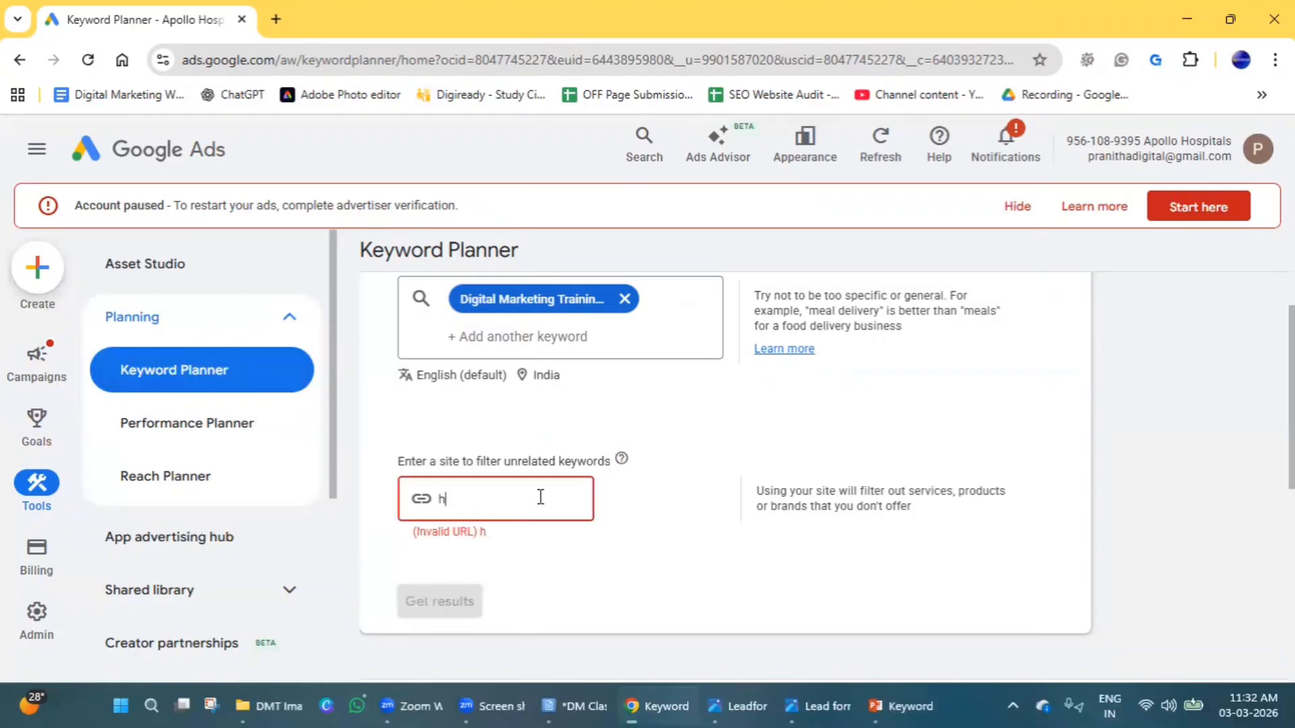
{"action": "type", "text": "ww"}
{"action": "type", "text": ".digire"}
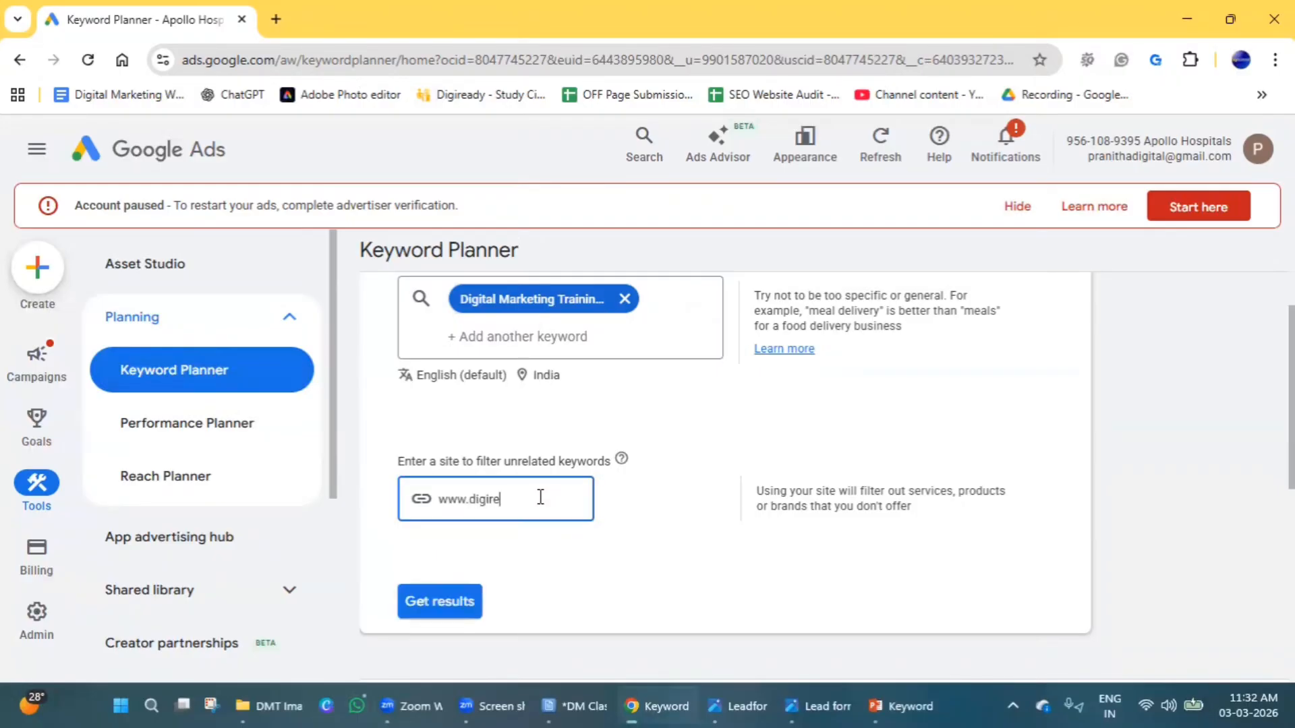
{"action": "type", "text": "ady.in"}
Get the keyword results for the entered keyword and site, and close the Refine keywords pane.
{"action": "scroll", "coordinate": [572, 503], "scroll_direction": "up", "scroll_amount": 3}
{"action": "left_click", "coordinate": [487, 531]}
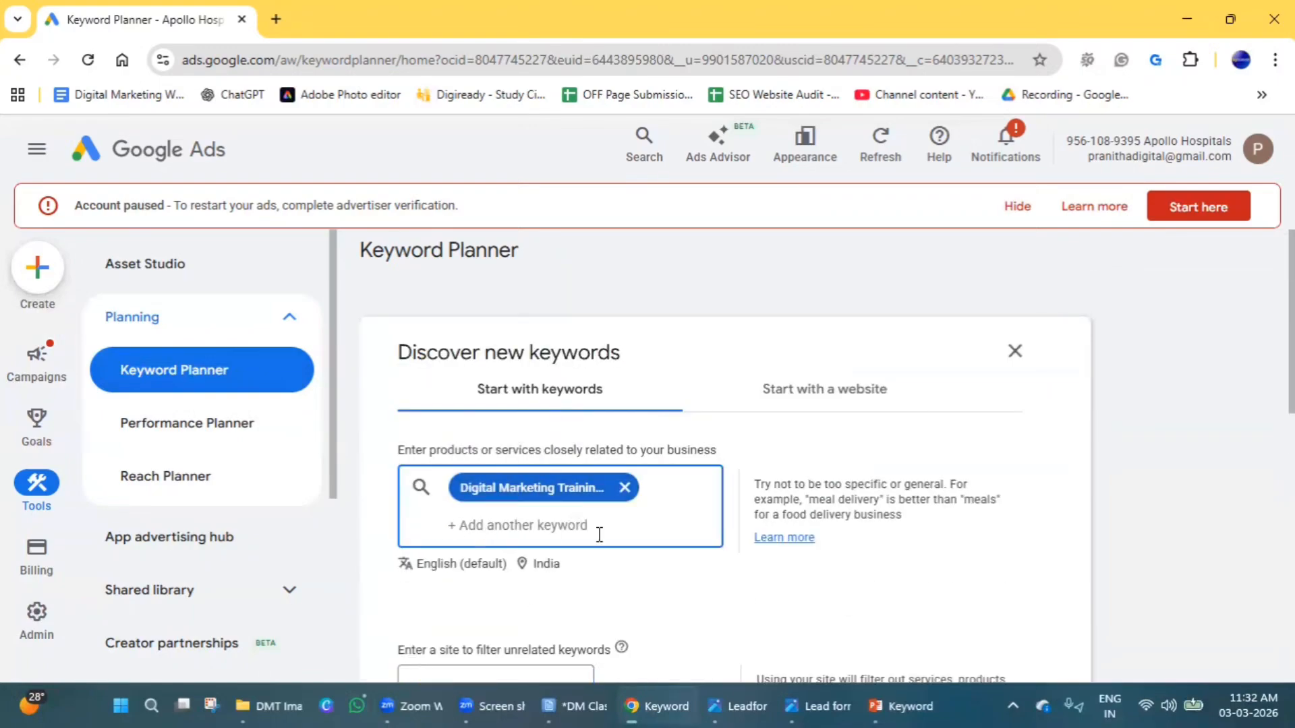
{"action": "scroll", "coordinate": [520, 447], "scroll_direction": "down", "scroll_amount": 5}
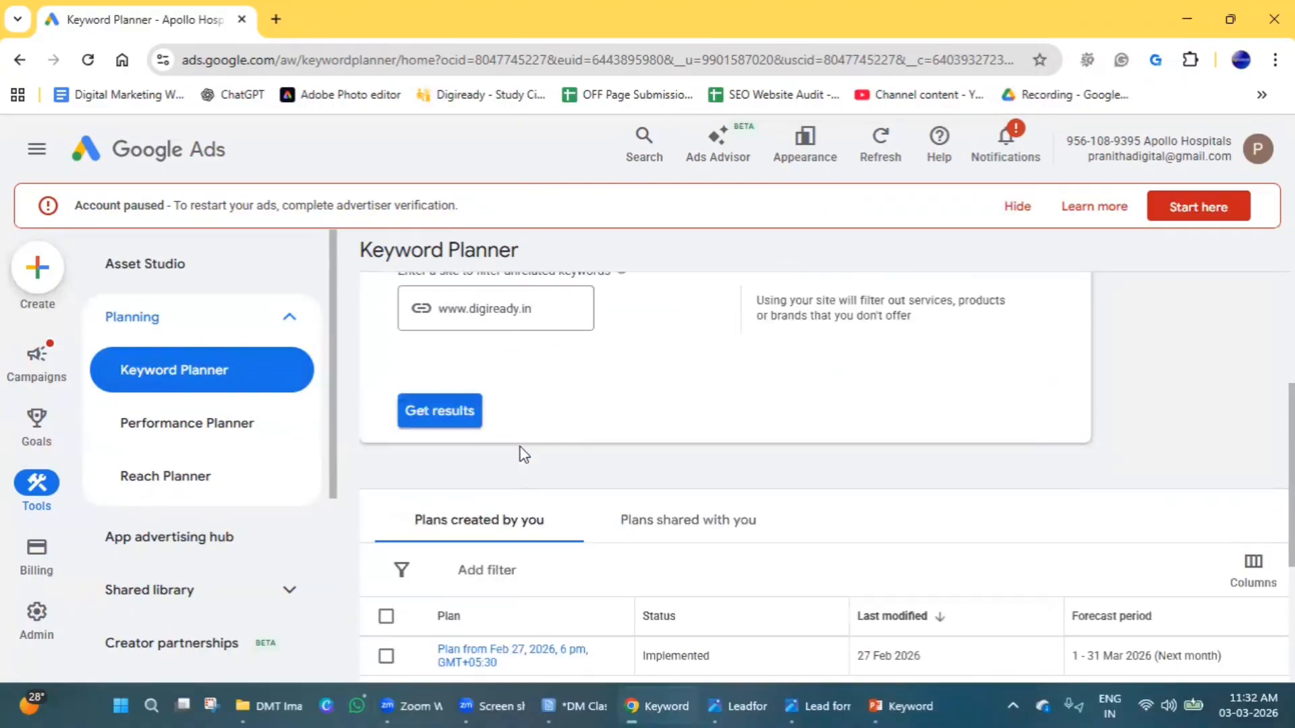
{"action": "left_click", "coordinate": [464, 432]}
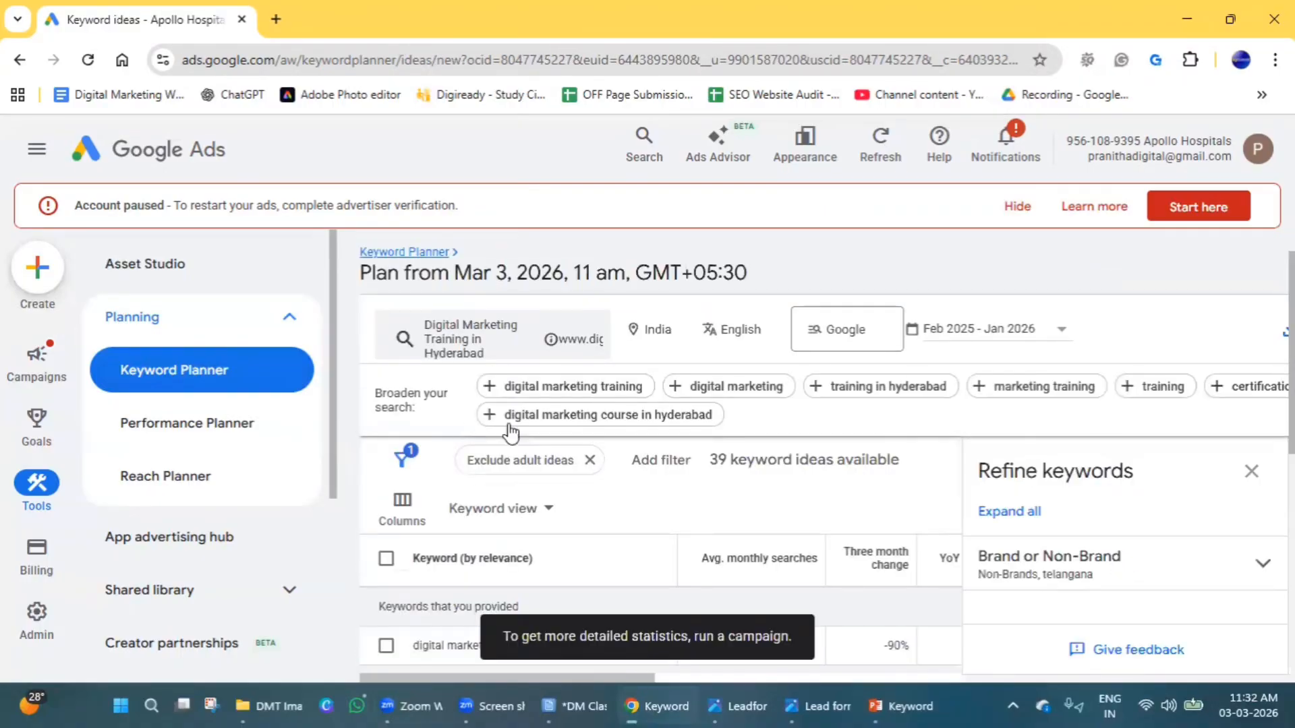
{"action": "left_click", "coordinate": [1252, 471]}
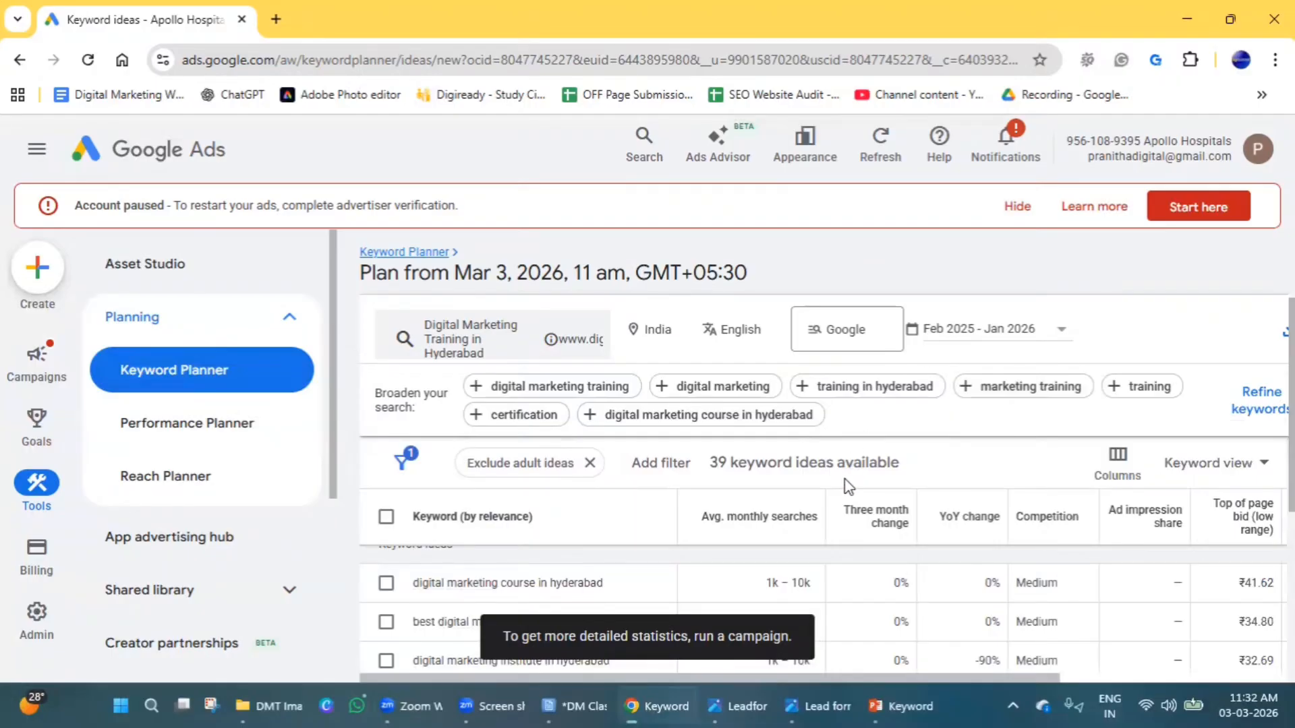
Look over the plan's keyword ideas, from the provided keyword and broadening suggestions to the end of the list.
{"action": "scroll", "coordinate": [420, 615], "scroll_direction": "up", "scroll_amount": 2}
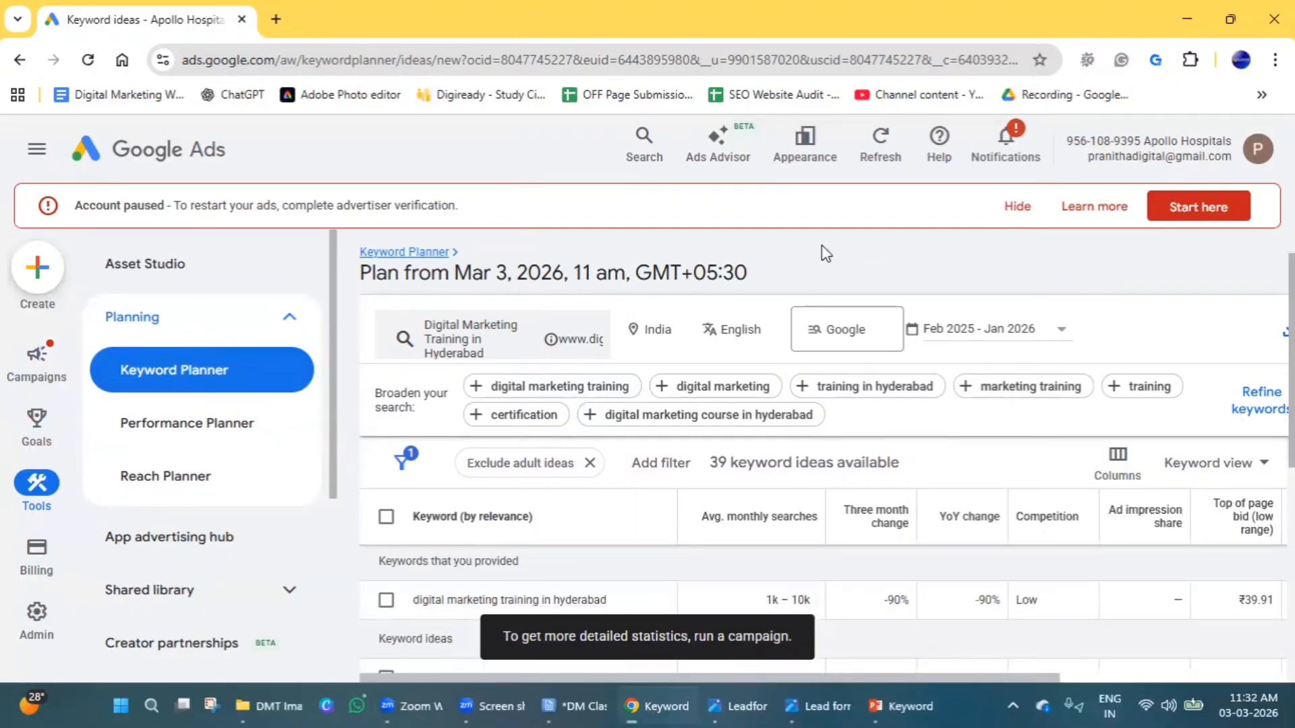
{"action": "scroll", "coordinate": [827, 254], "scroll_direction": "up", "scroll_amount": 1}
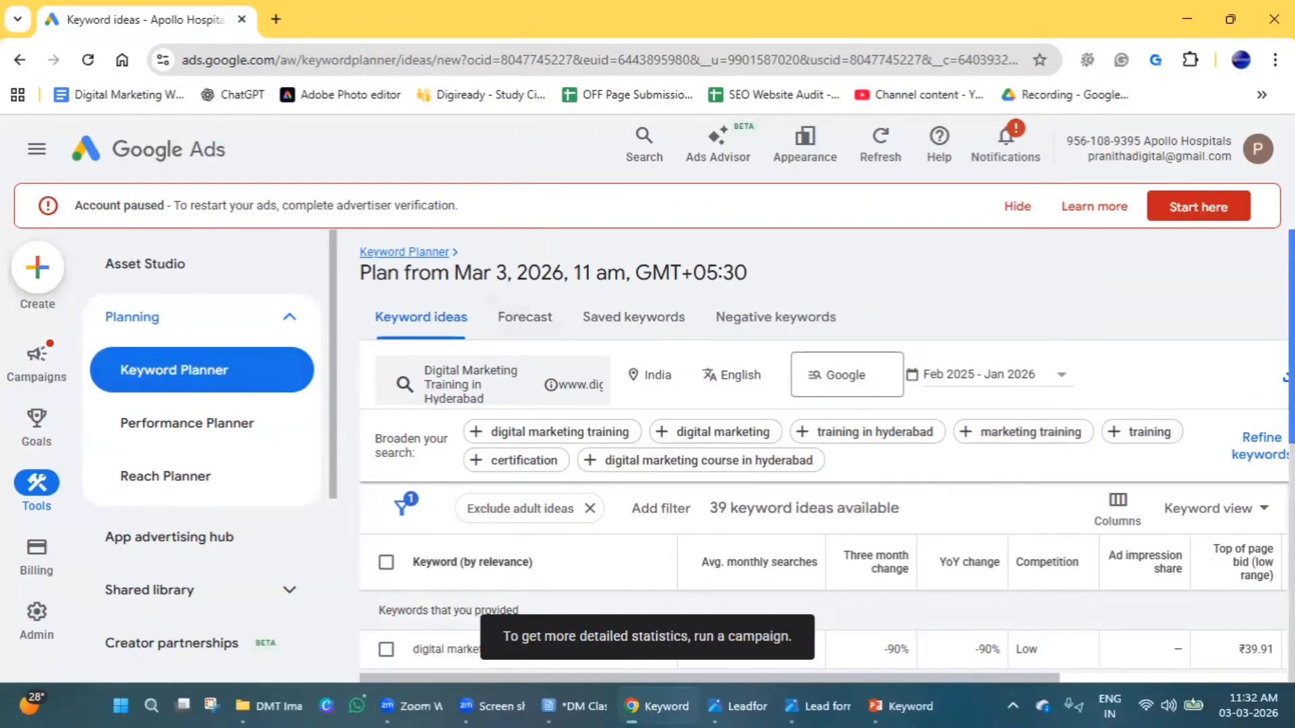
{"action": "scroll", "coordinate": [1290, 405], "scroll_direction": "down", "scroll_amount": 1}
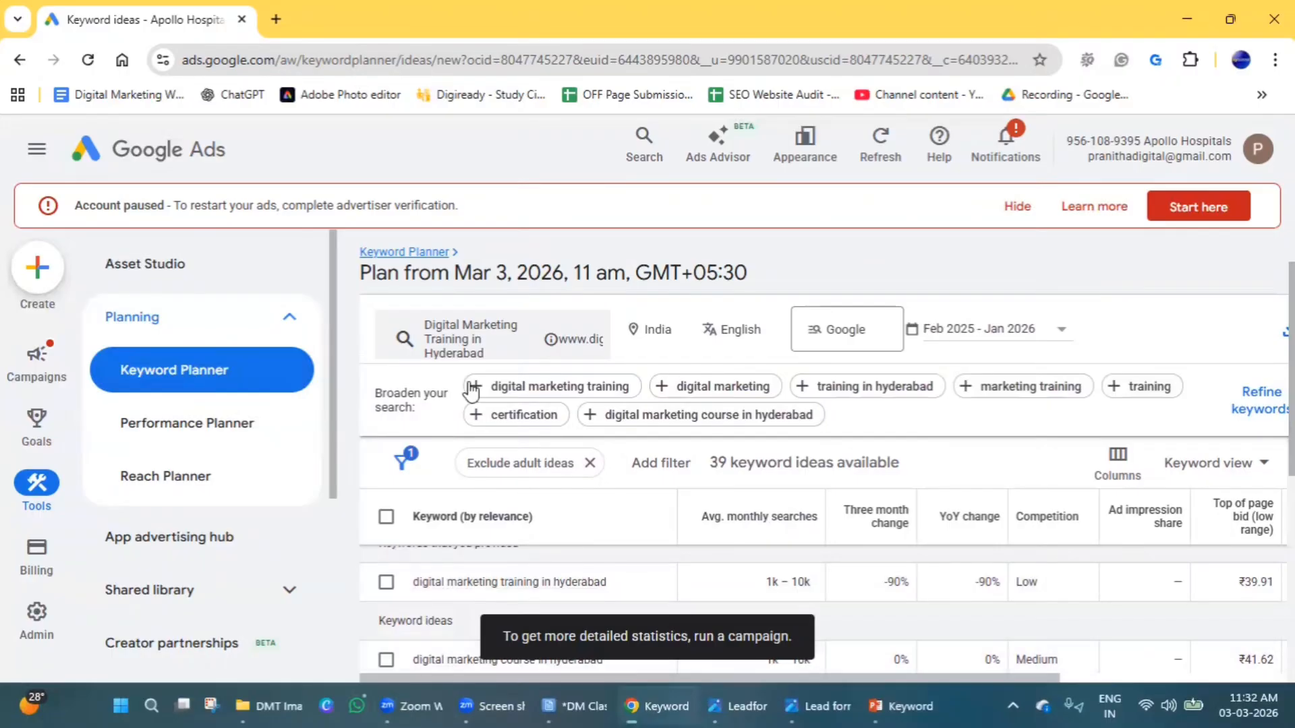
{"action": "scroll", "coordinate": [472, 401], "scroll_direction": "down", "scroll_amount": 2}
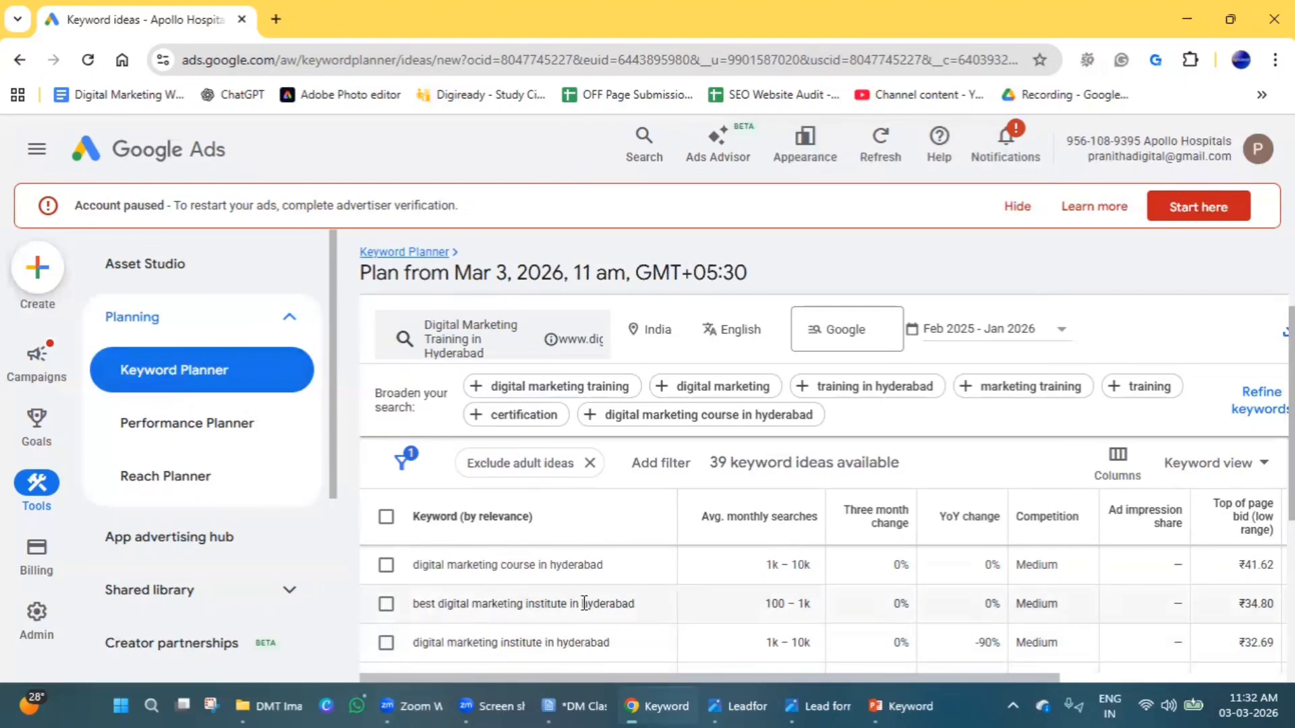
{"action": "scroll", "coordinate": [586, 606], "scroll_direction": "down", "scroll_amount": 2}
{"action": "scroll", "coordinate": [586, 607], "scroll_direction": "down", "scroll_amount": 4}
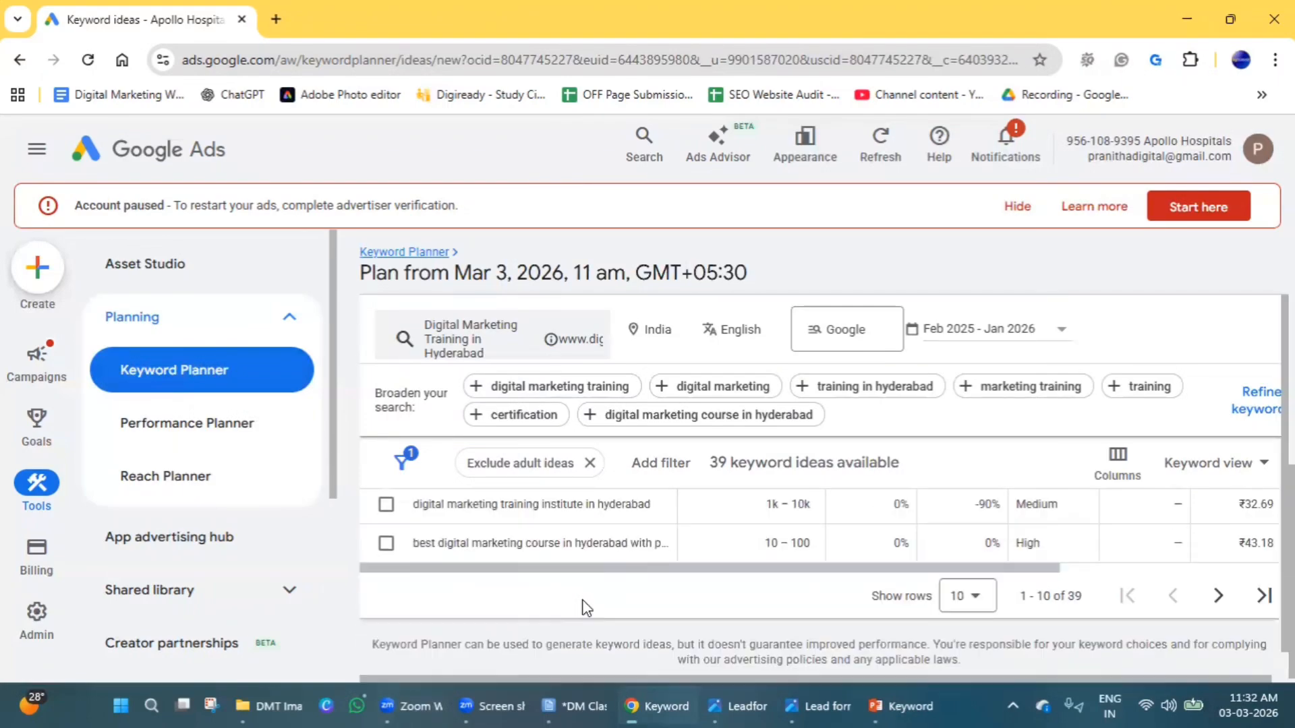
Set the keyword ideas table to show 30 rows per page.
{"action": "scroll", "coordinate": [585, 605], "scroll_direction": "up", "scroll_amount": 2}
{"action": "scroll", "coordinate": [584, 605], "scroll_direction": "down", "scroll_amount": 2}
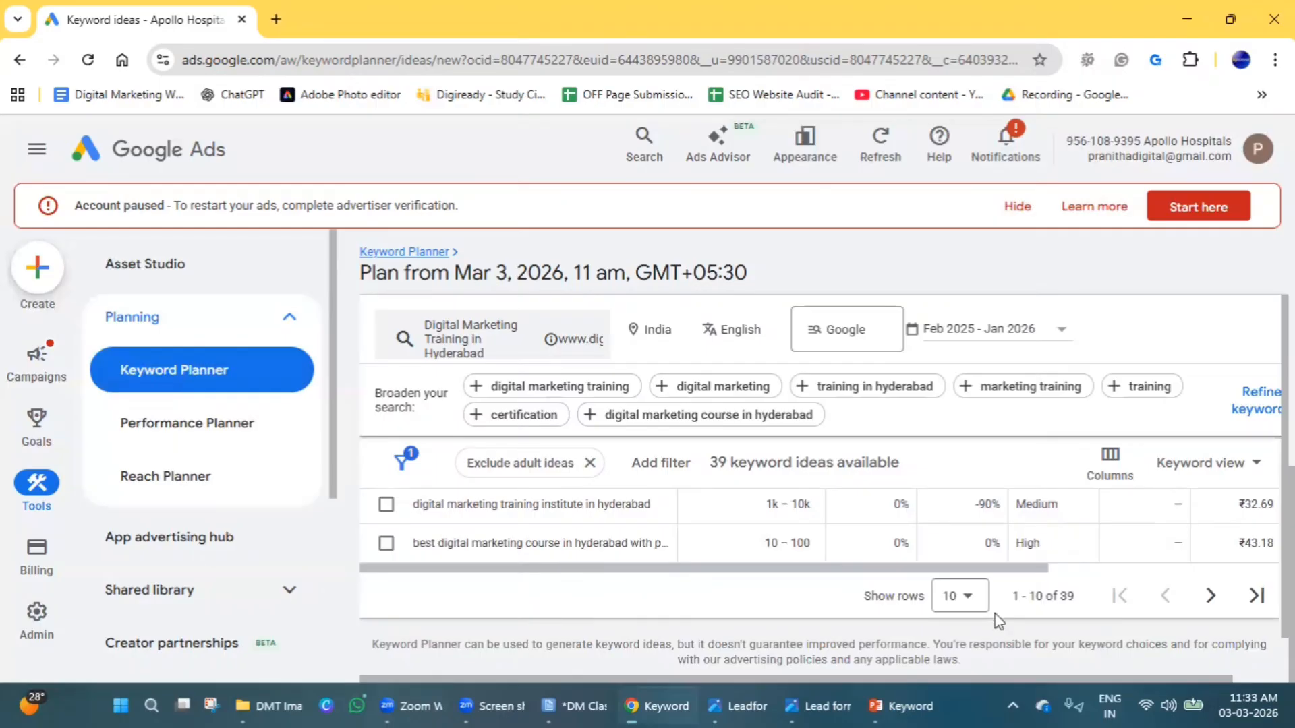
{"action": "left_click", "coordinate": [969, 597]}
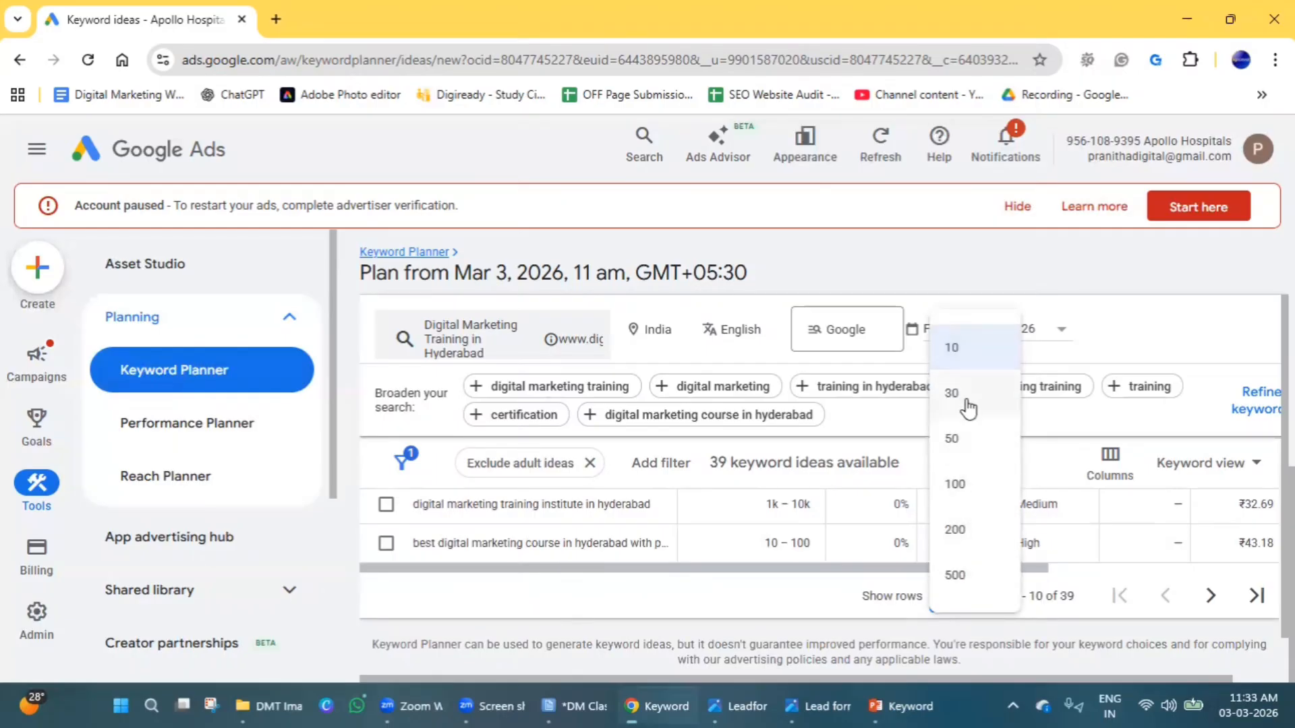
{"action": "left_click", "coordinate": [966, 394]}
Browse the extended list of keyword ideas related to digital marketing training in Hyderabad.
{"action": "scroll", "coordinate": [636, 617], "scroll_direction": "down", "scroll_amount": 5}
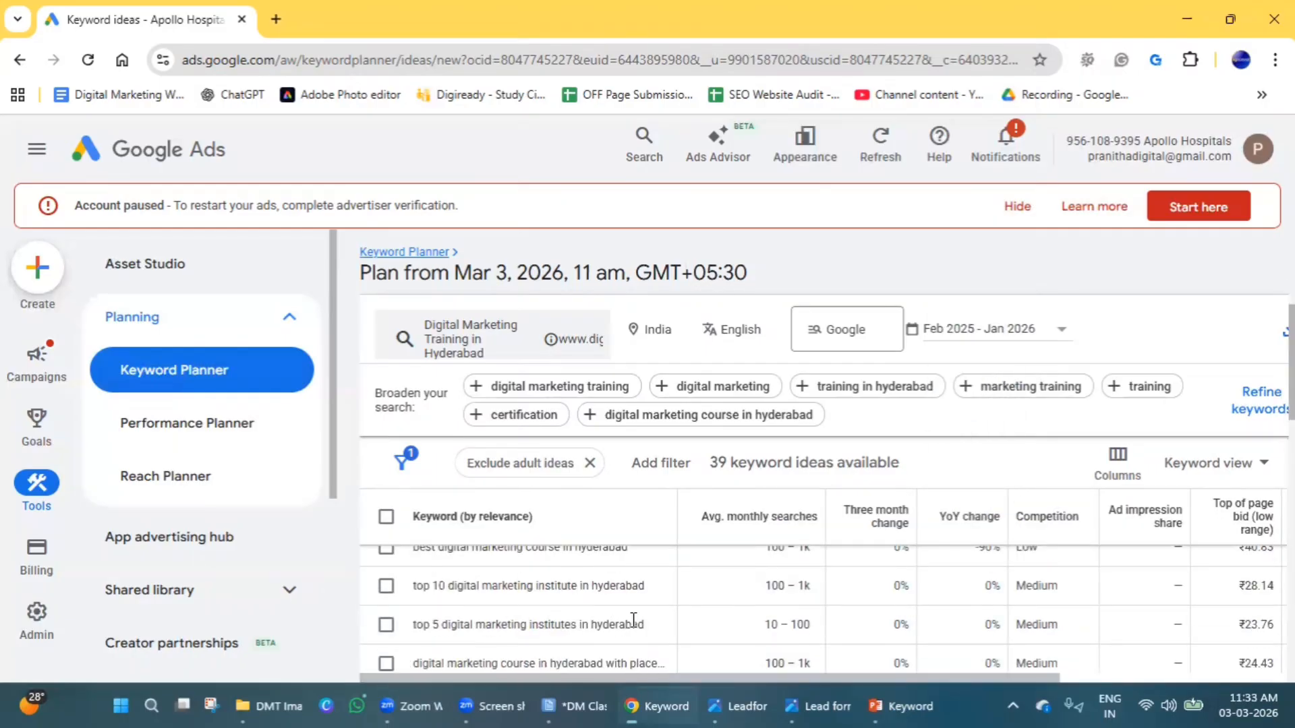
{"action": "scroll", "coordinate": [607, 617], "scroll_direction": "down", "scroll_amount": 10}
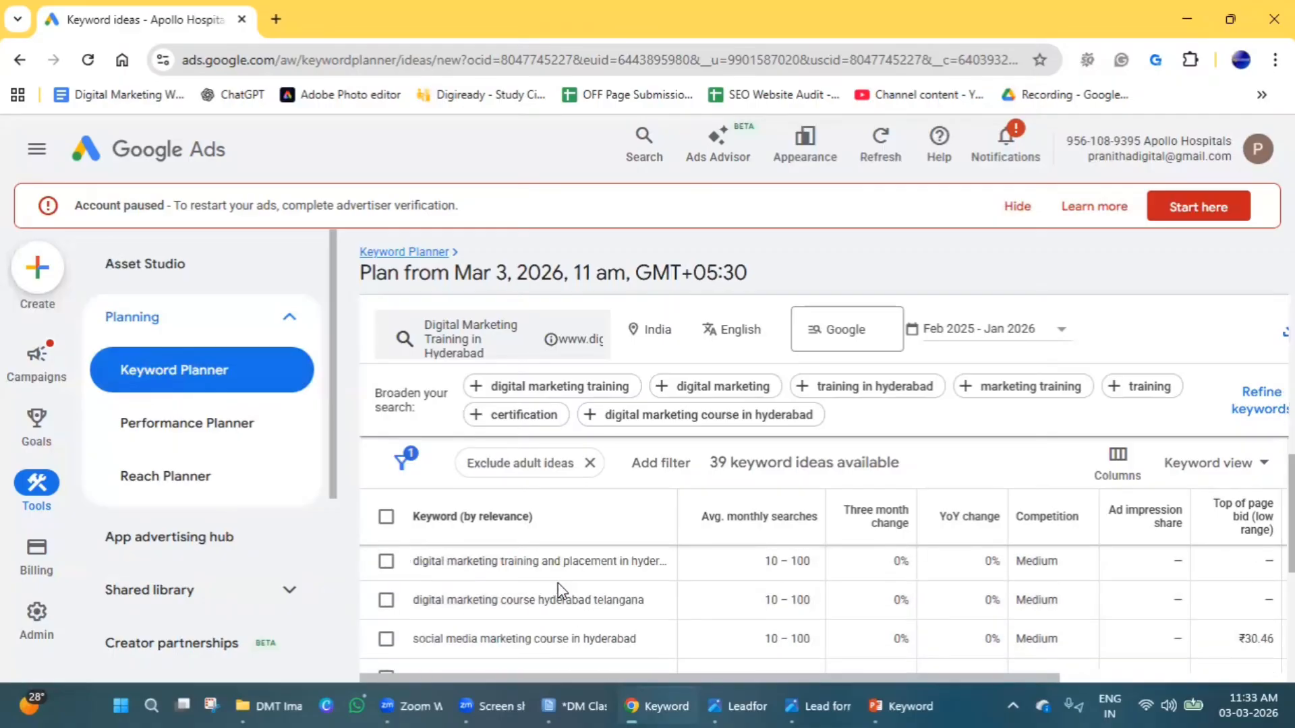
{"action": "scroll", "coordinate": [559, 584], "scroll_direction": "up", "scroll_amount": 5}
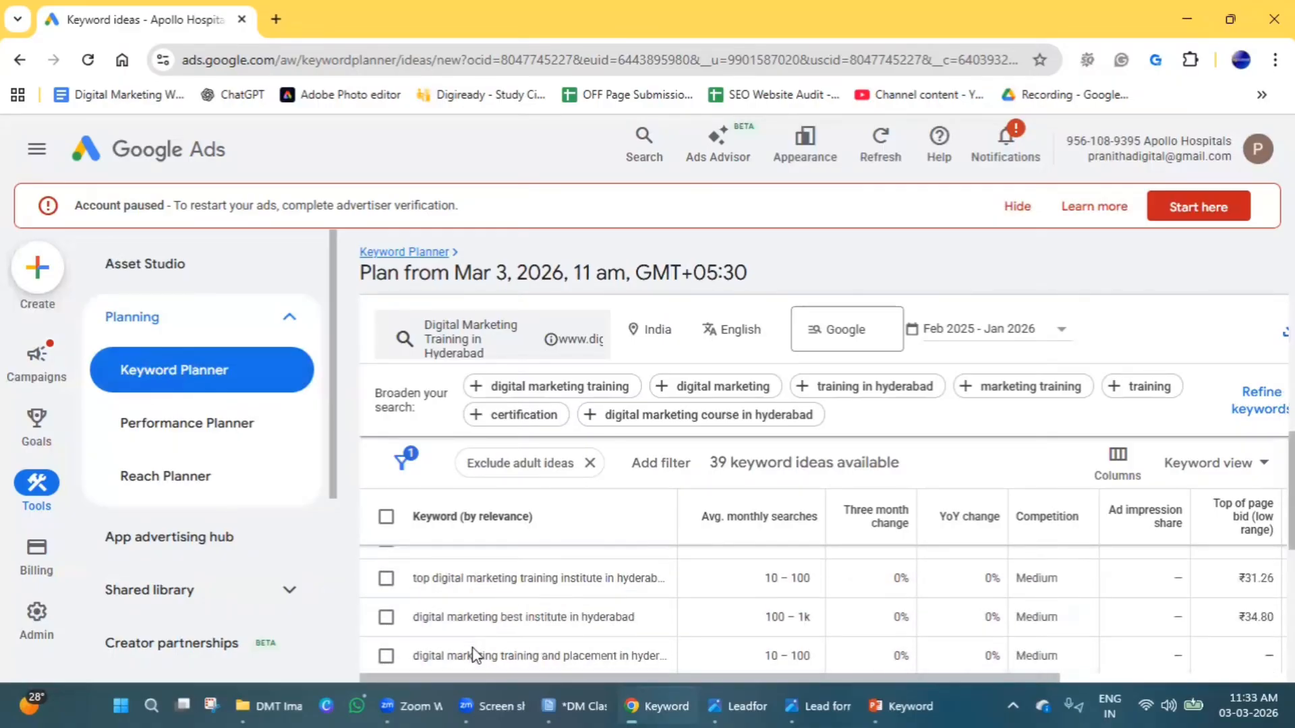
{"action": "scroll", "coordinate": [479, 641], "scroll_direction": "up", "scroll_amount": 5}
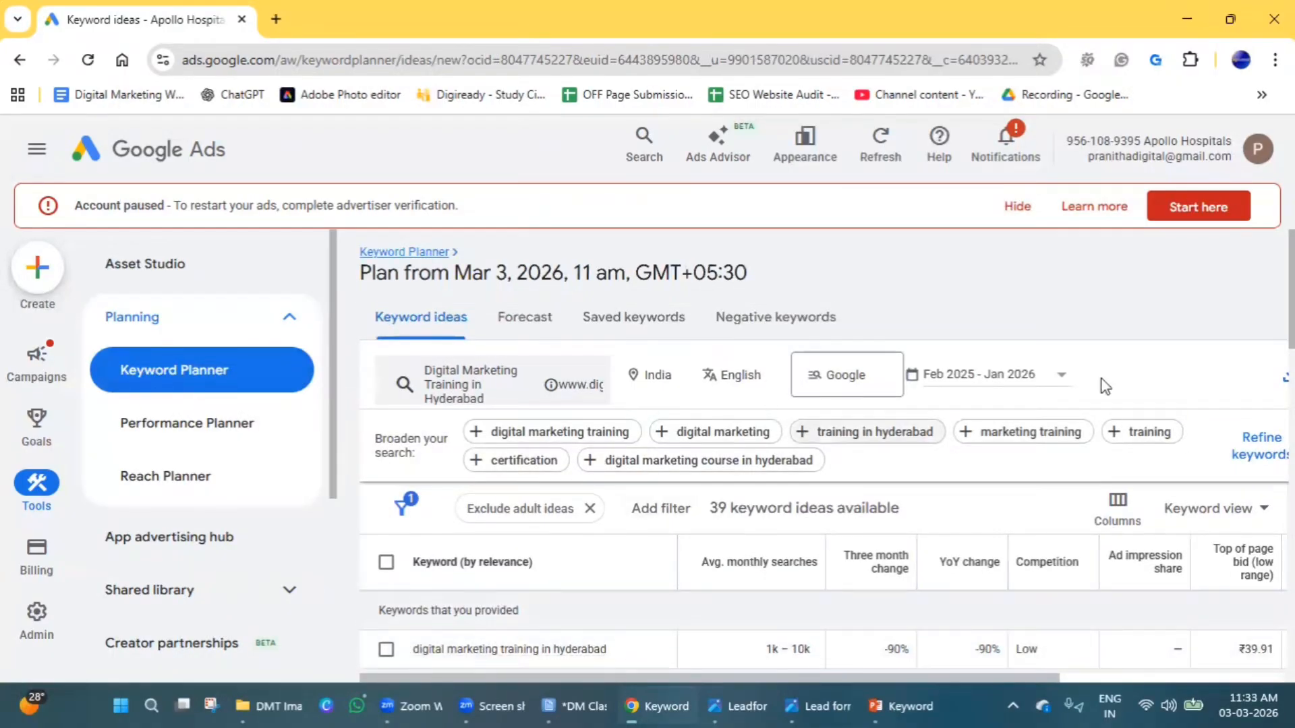
{"action": "scroll", "coordinate": [1116, 353], "scroll_direction": "down", "scroll_amount": 2}
{"action": "scroll", "coordinate": [1113, 353], "scroll_direction": "down", "scroll_amount": 2}
{"action": "scroll", "coordinate": [584, 609], "scroll_direction": "up", "scroll_amount": 3}
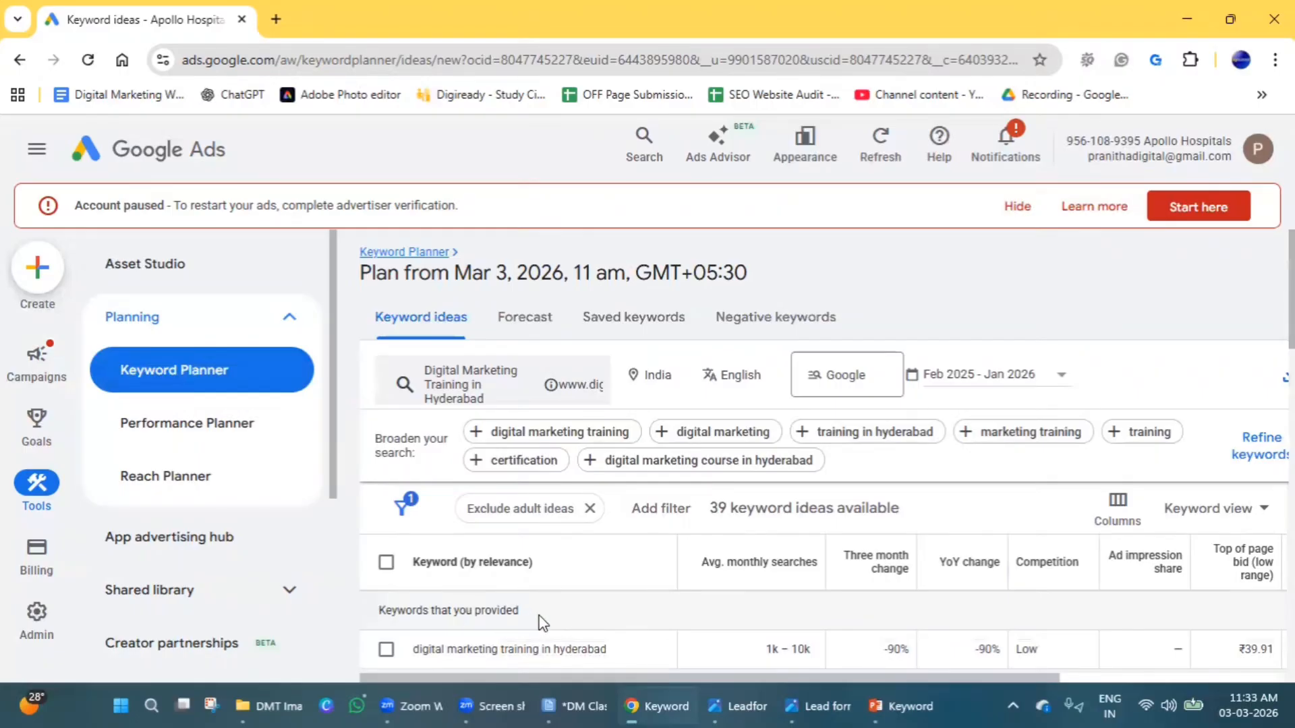
Compare the average monthly searches and three-month change of the provided keyword and the suggested keyword ideas.
{"action": "scroll", "coordinate": [1220, 308], "scroll_direction": "down", "scroll_amount": 2}
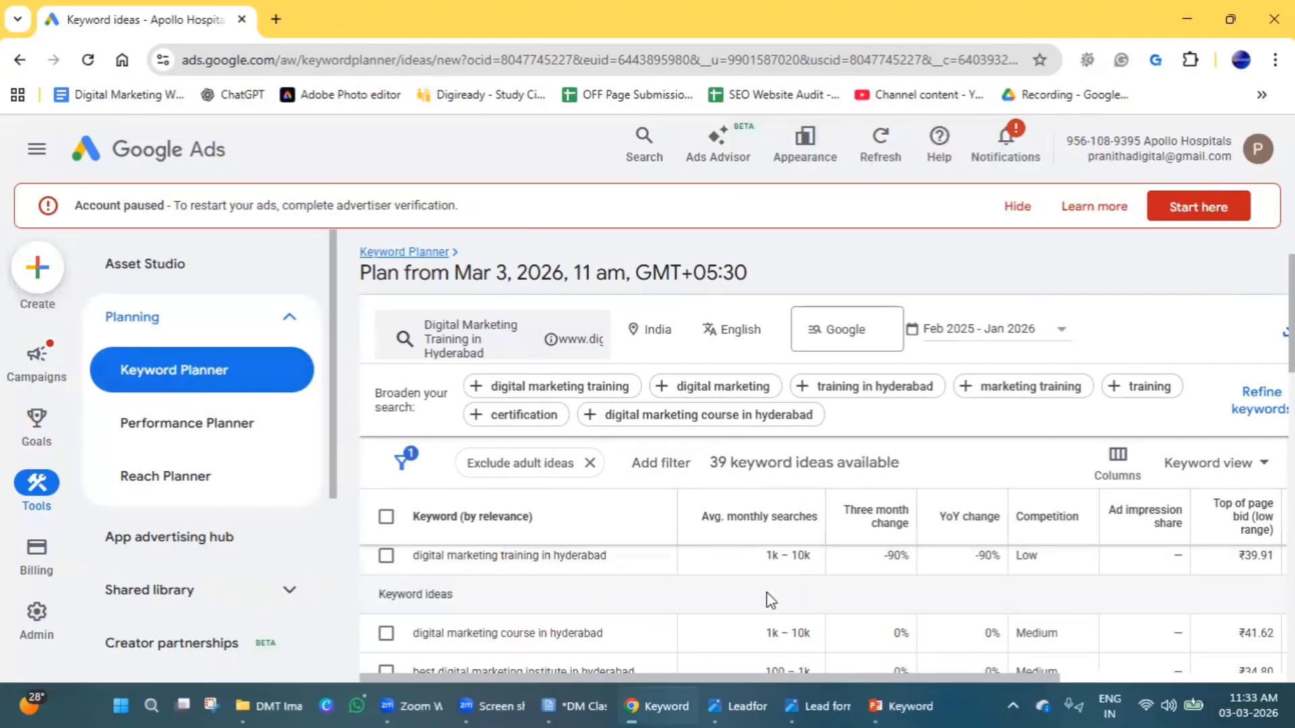
{"action": "scroll", "coordinate": [796, 596], "scroll_direction": "up", "scroll_amount": 2}
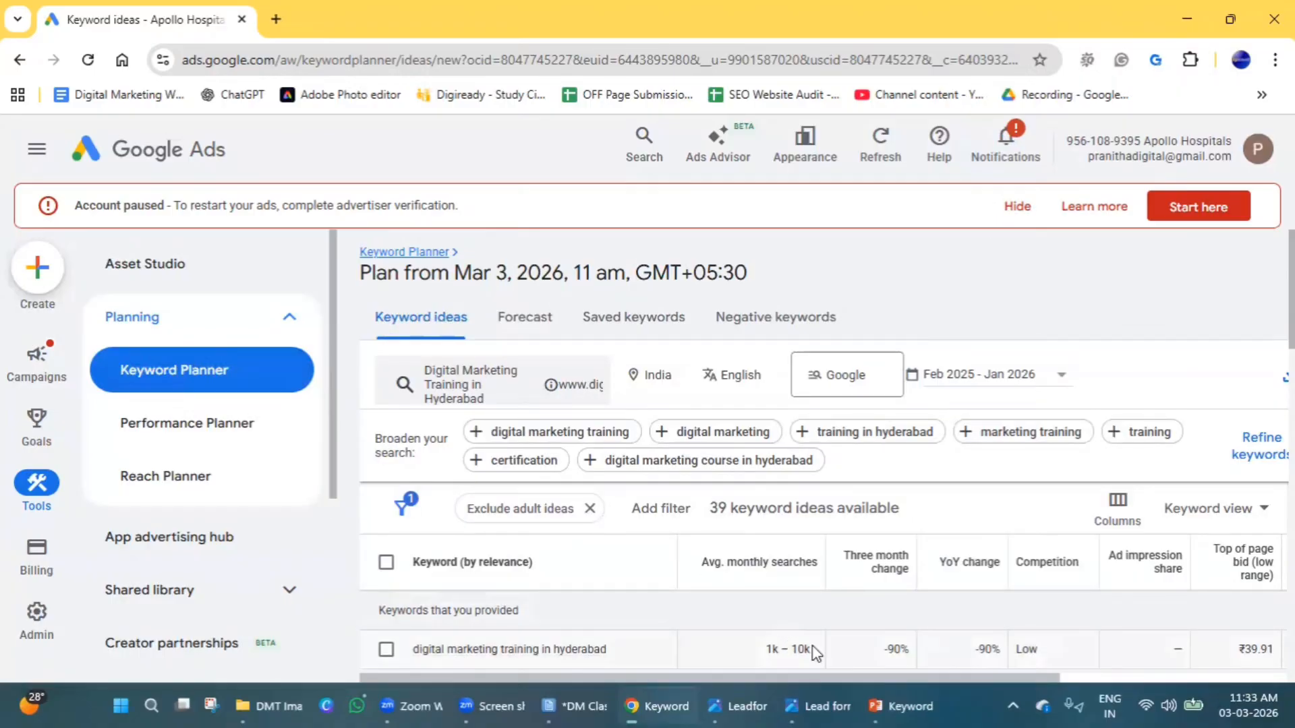
{"action": "scroll", "coordinate": [812, 536], "scroll_direction": "down", "scroll_amount": 1}
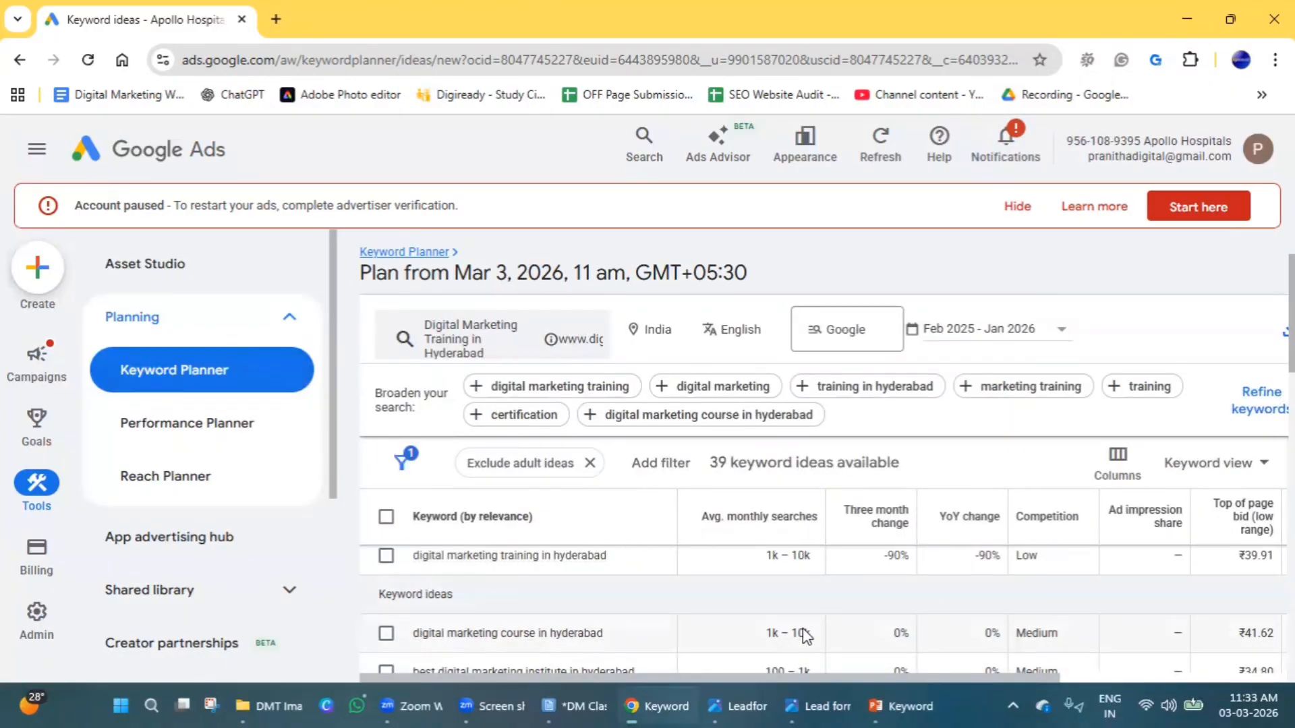
{"action": "scroll", "coordinate": [782, 636], "scroll_direction": "down", "scroll_amount": 2}
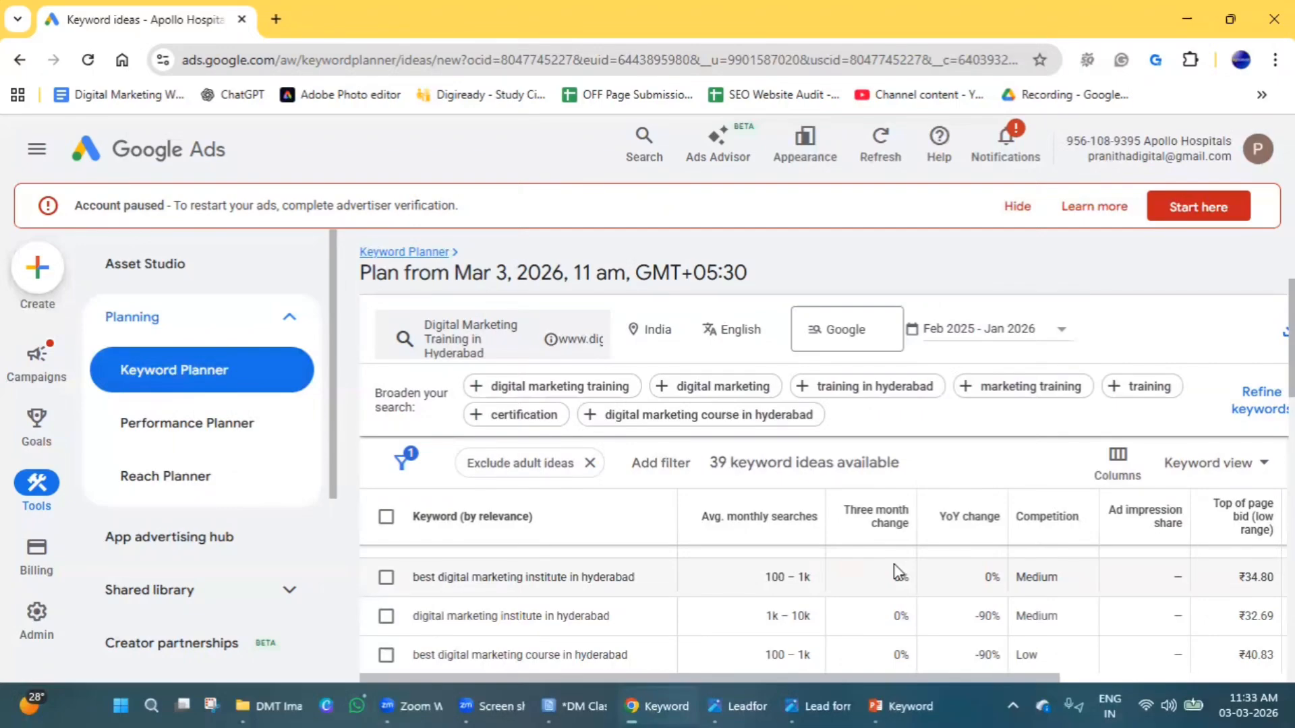
{"action": "scroll", "coordinate": [867, 631], "scroll_direction": "up", "scroll_amount": 2}
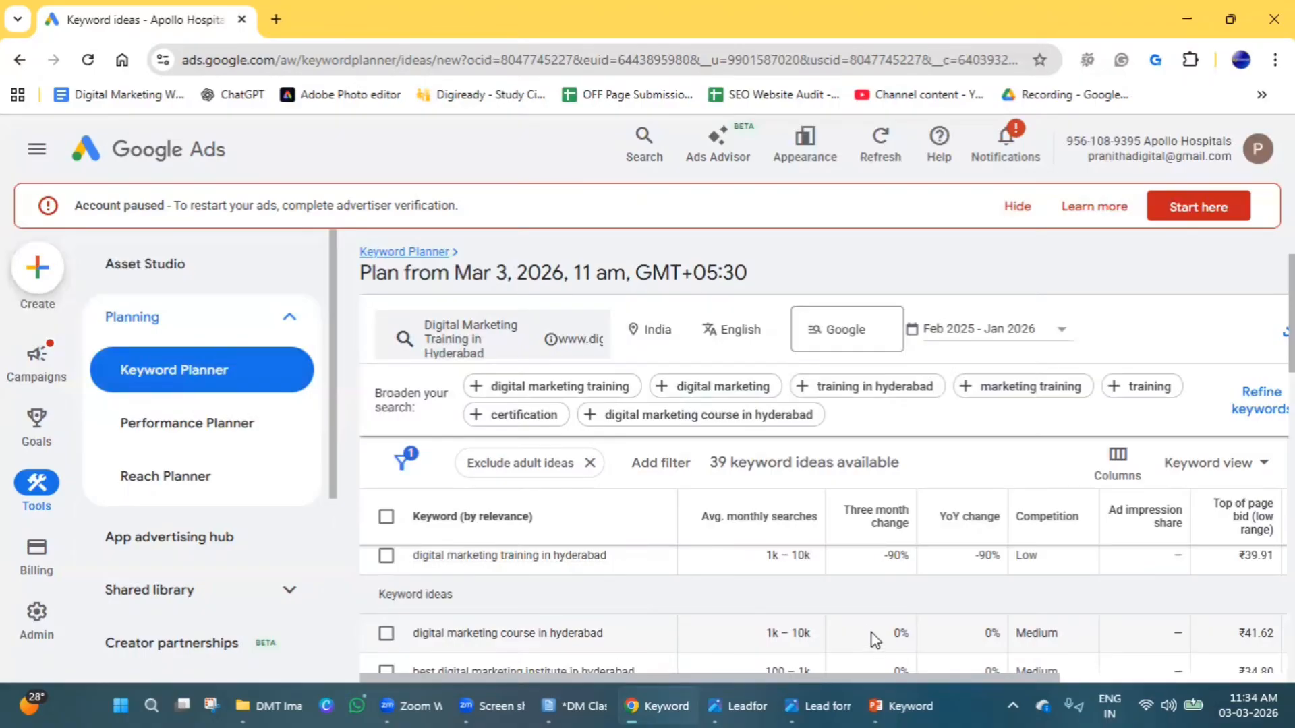
{"action": "scroll", "coordinate": [884, 600], "scroll_direction": "up", "scroll_amount": 1}
{"action": "scroll", "coordinate": [876, 631], "scroll_direction": "down", "scroll_amount": 3}
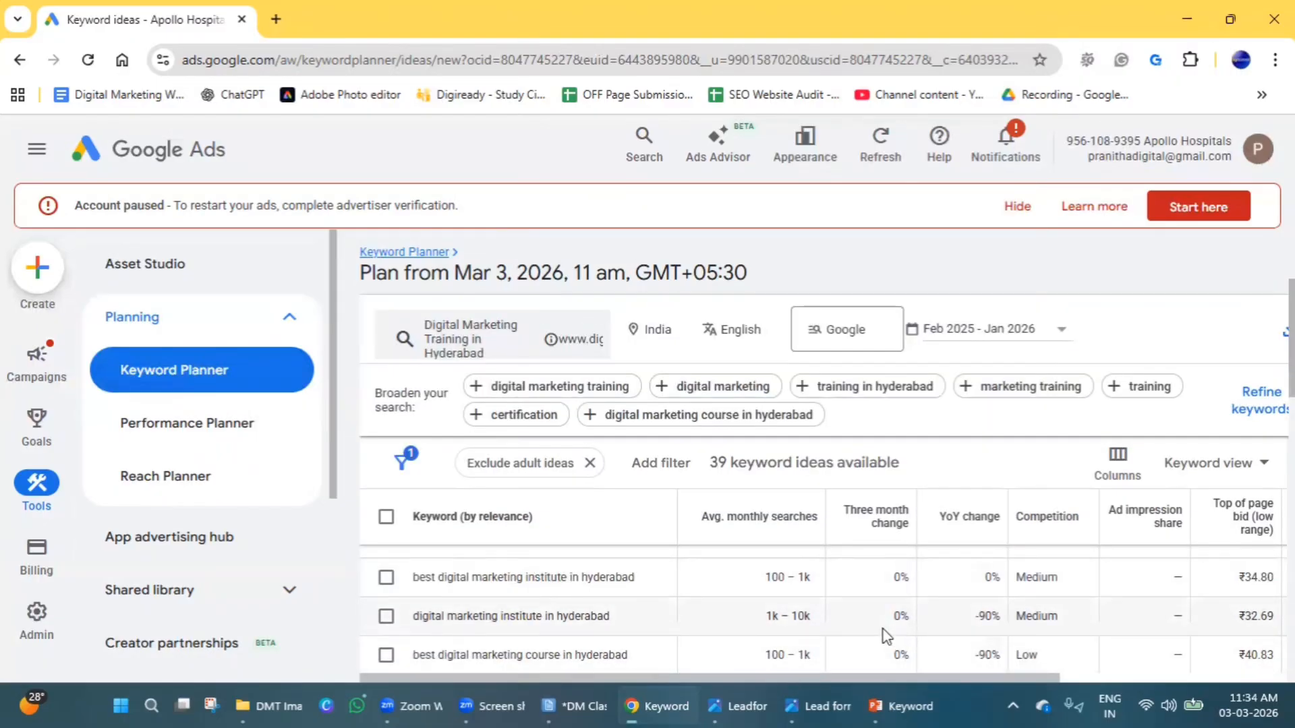
{"action": "scroll", "coordinate": [887, 630], "scroll_direction": "up", "scroll_amount": 1}
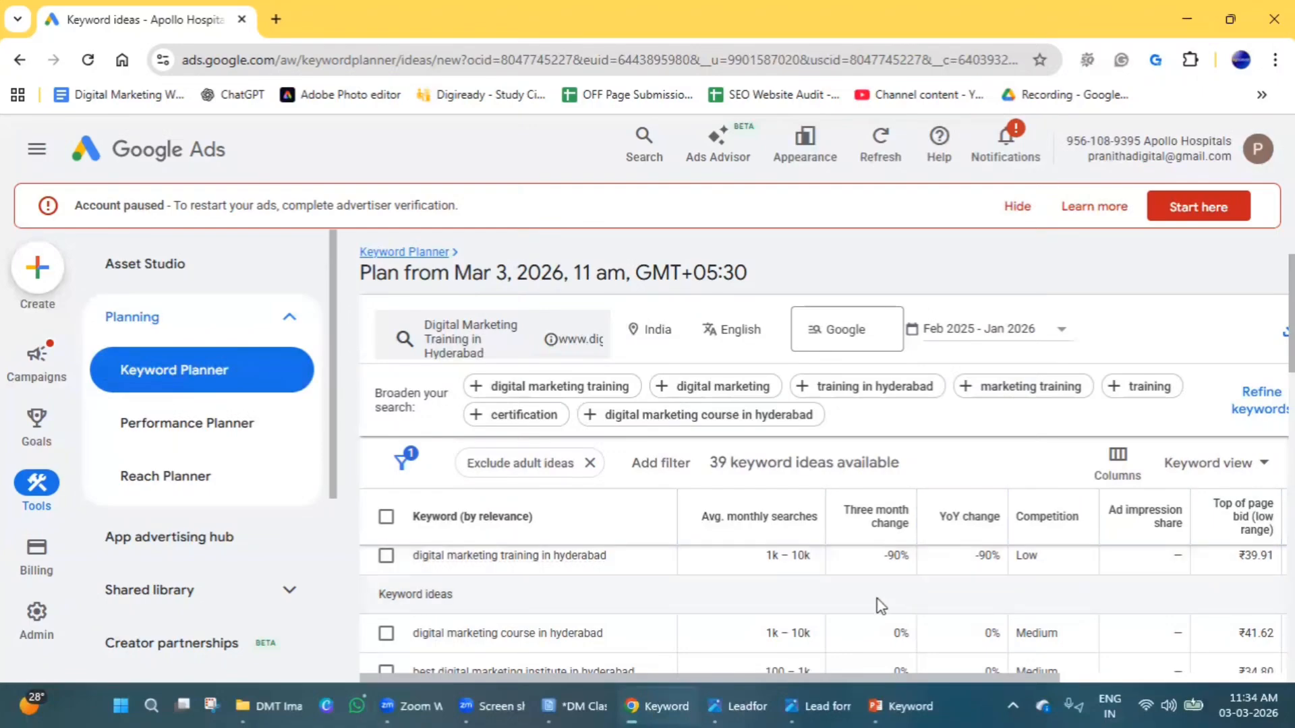
{"action": "scroll", "coordinate": [876, 604], "scroll_direction": "down", "scroll_amount": 2}
{"action": "scroll", "coordinate": [880, 605], "scroll_direction": "down", "scroll_amount": 6}
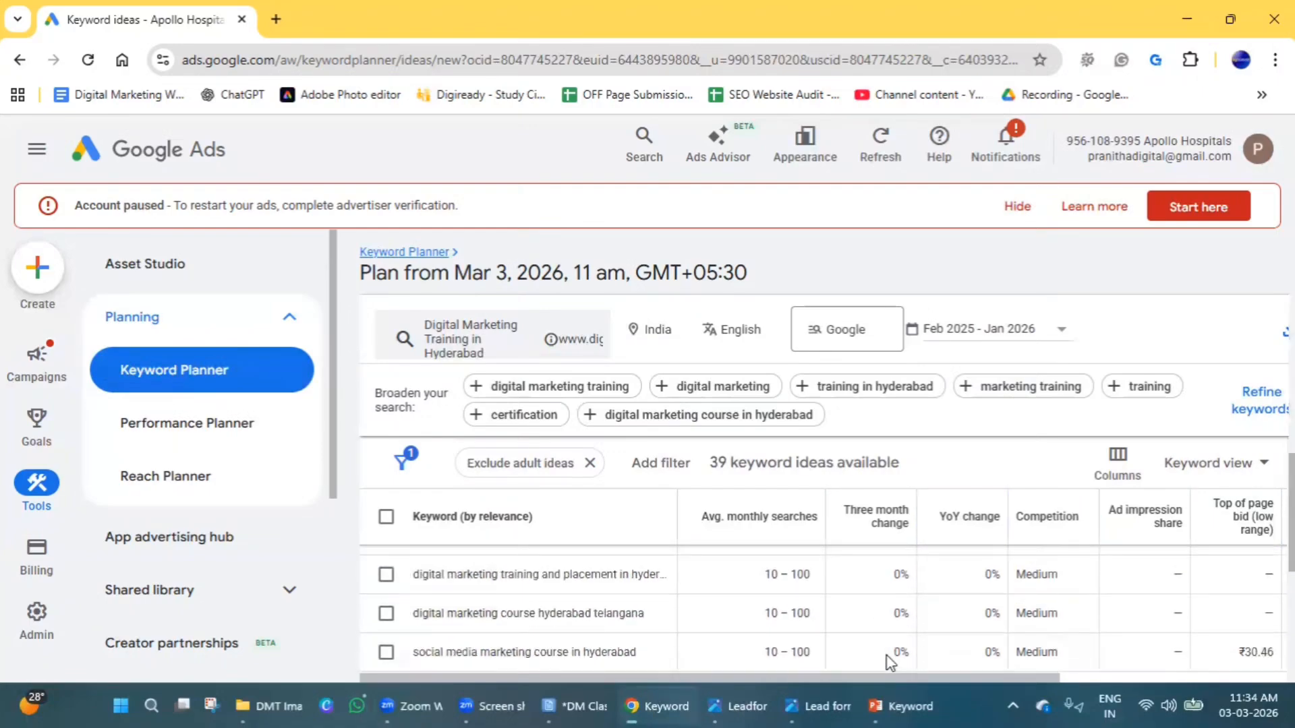
Sort the keyword ideas table by year-over-year change in ascending order.
{"action": "scroll", "coordinate": [887, 657], "scroll_direction": "up", "scroll_amount": 10}
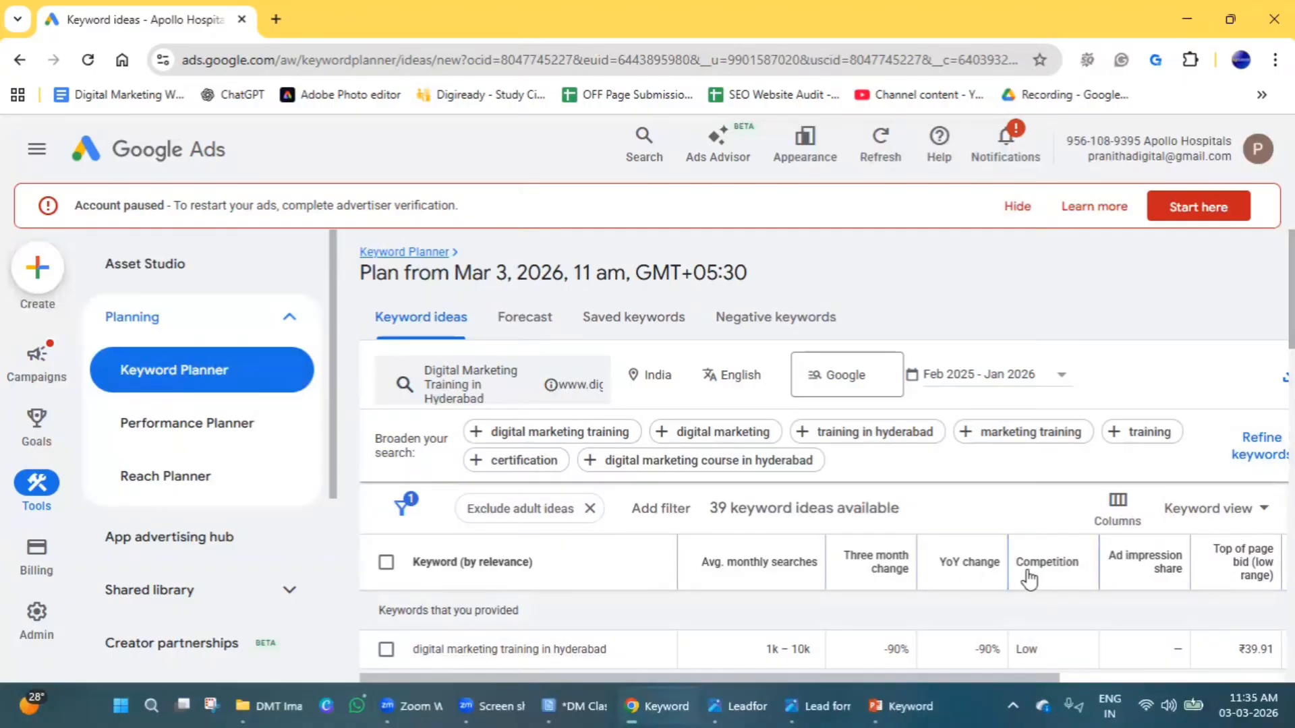
{"action": "left_click", "coordinate": [984, 570]}
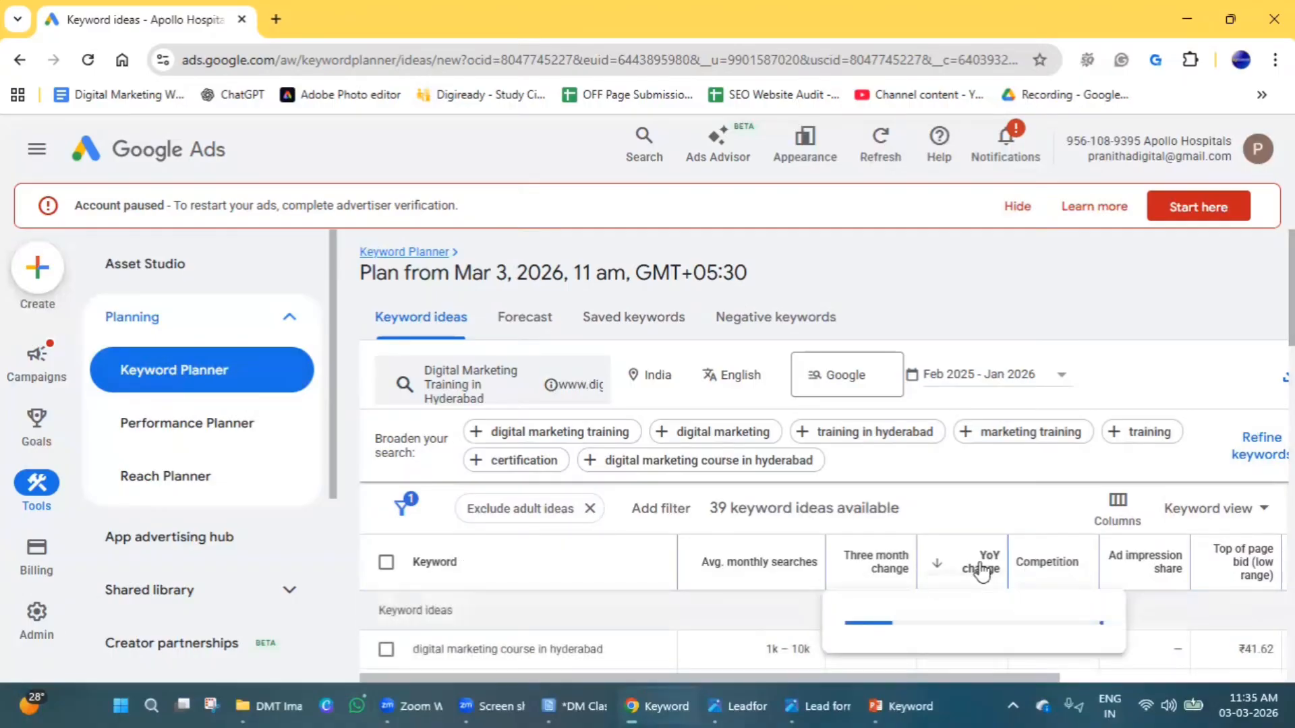
{"action": "left_click", "coordinate": [982, 570]}
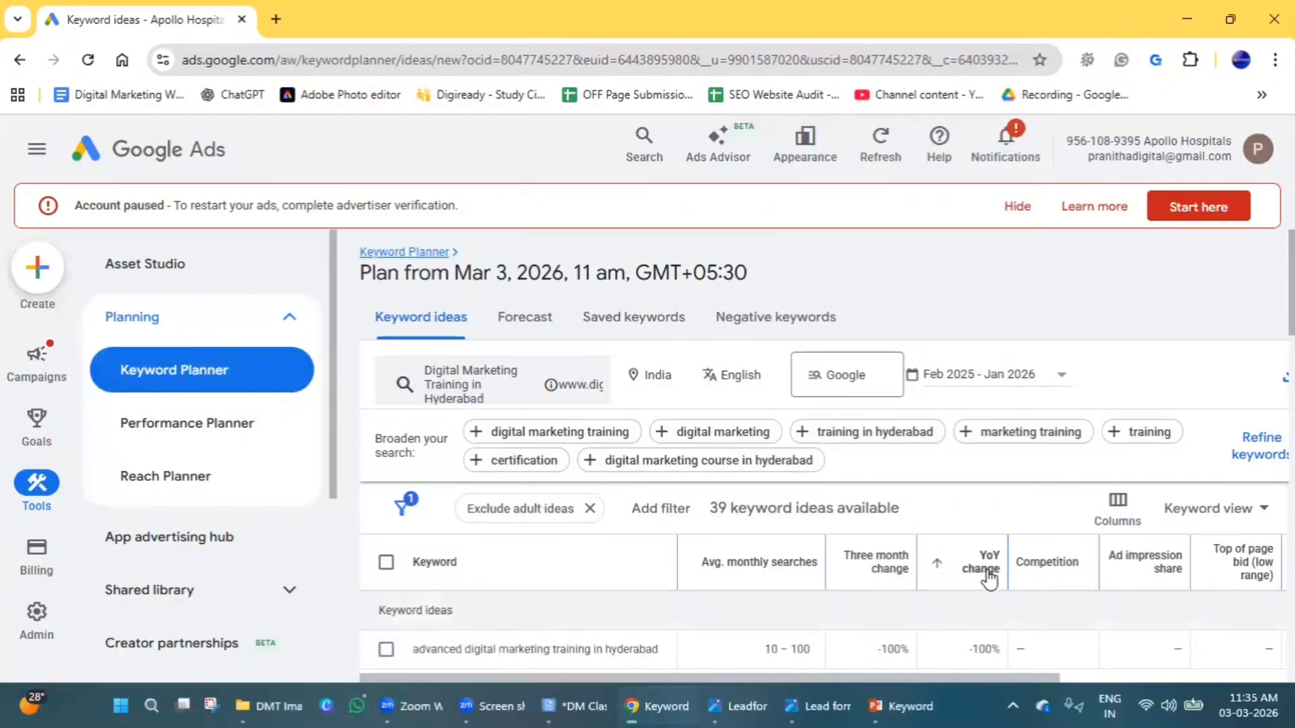
{"action": "mouse_move", "coordinate": [983, 570]}
Examine the year-over-year change values throughout the sorted list of keyword ideas.
{"action": "scroll", "coordinate": [1061, 492], "scroll_direction": "down", "scroll_amount": 2}
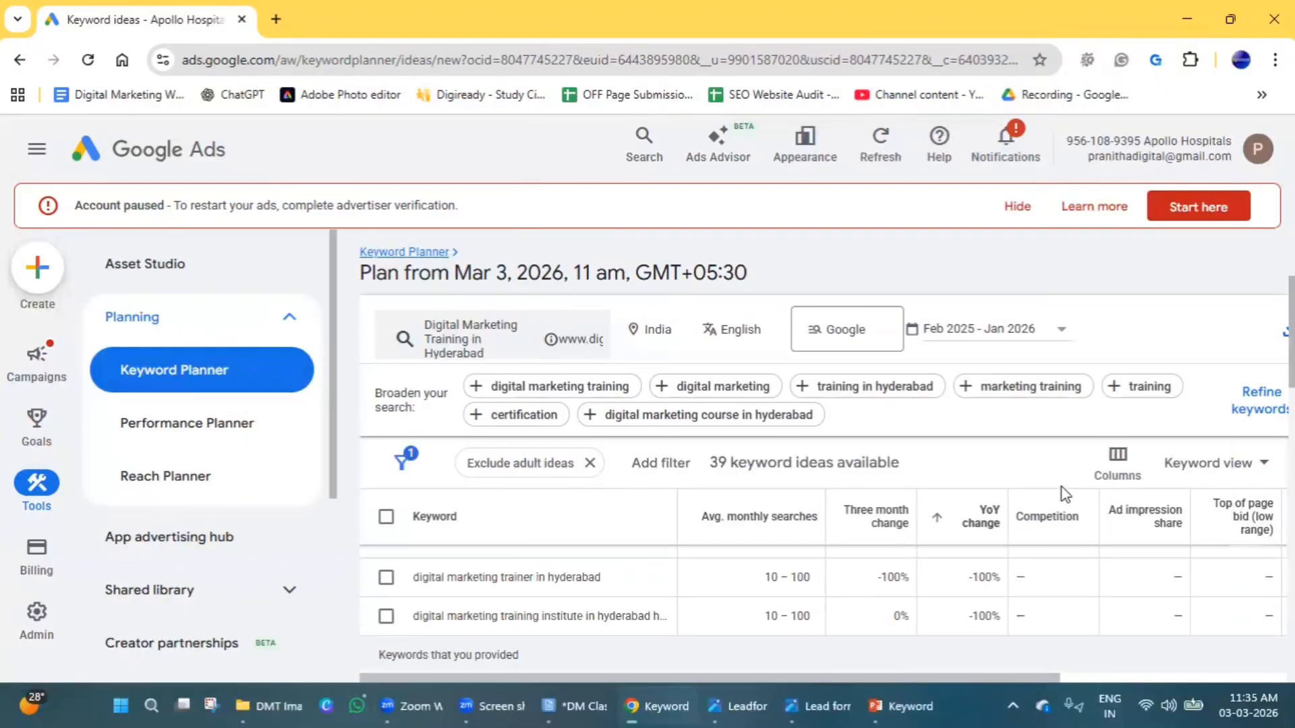
{"action": "scroll", "coordinate": [1064, 495], "scroll_direction": "up", "scroll_amount": 2}
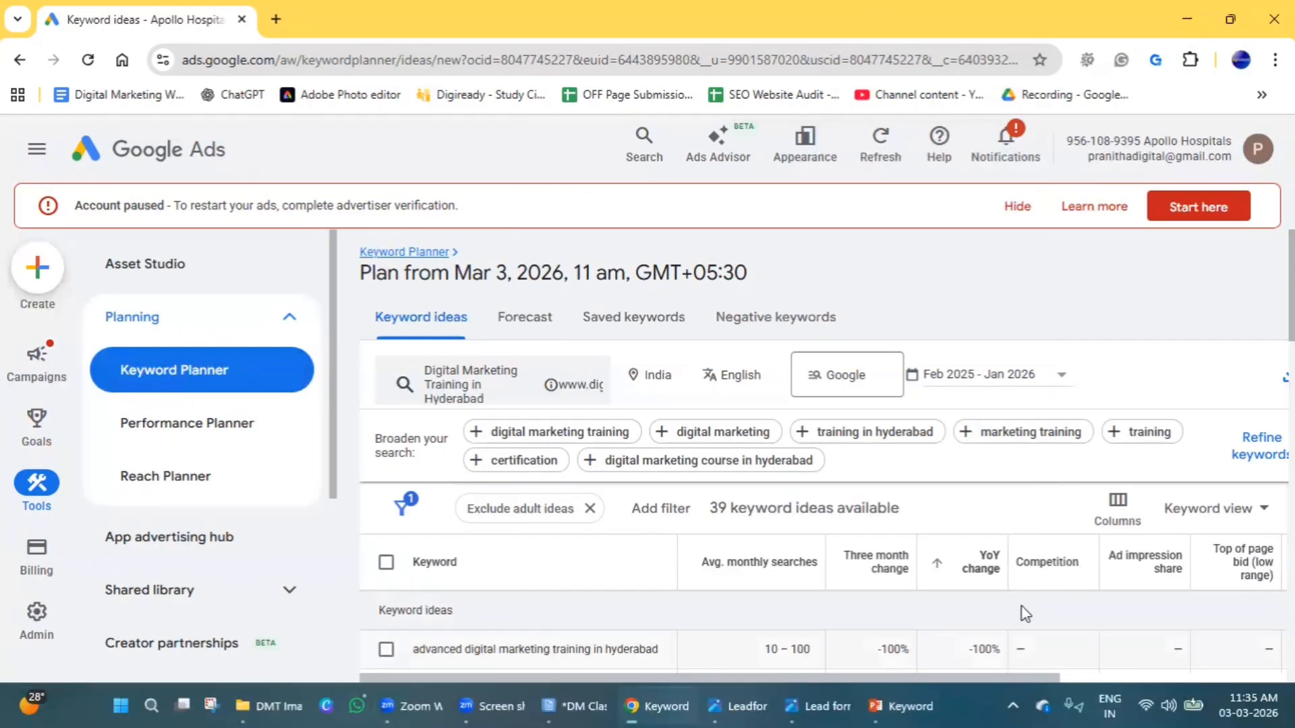
{"action": "scroll", "coordinate": [1024, 611], "scroll_direction": "down", "scroll_amount": 2}
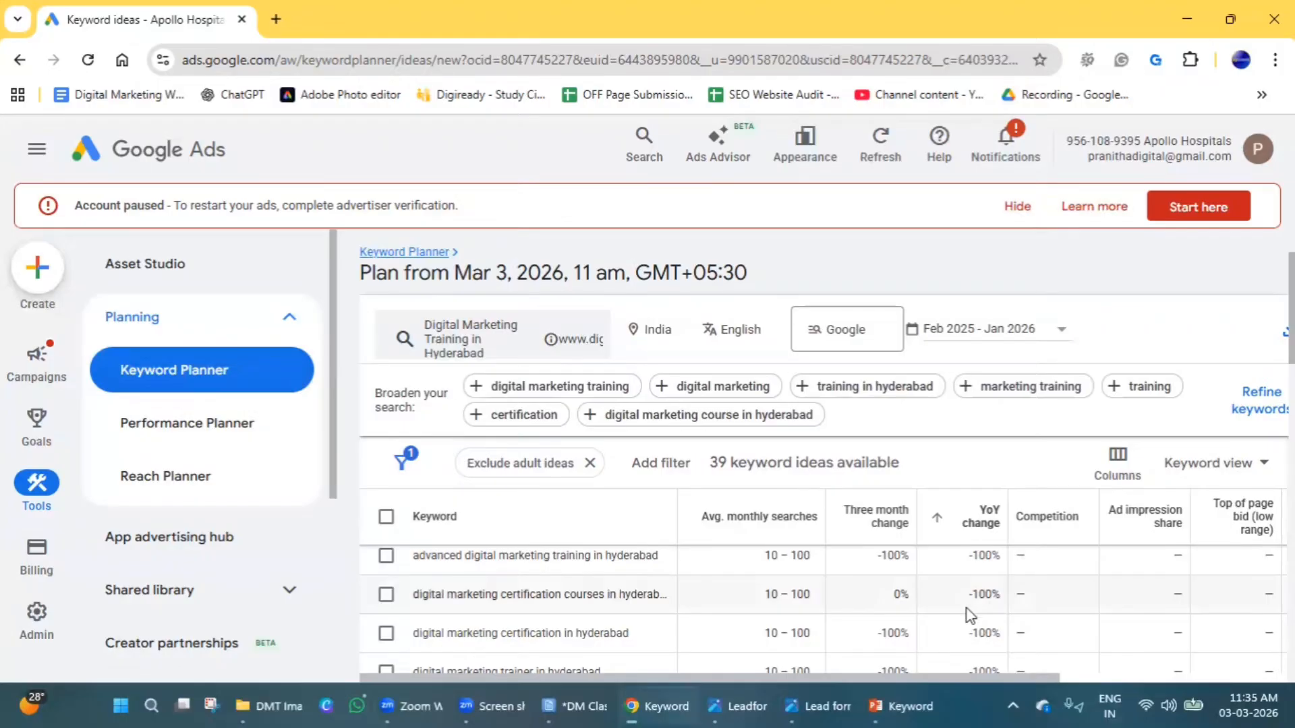
{"action": "scroll", "coordinate": [968, 611], "scroll_direction": "down", "scroll_amount": 3}
{"action": "scroll", "coordinate": [972, 614], "scroll_direction": "up", "scroll_amount": 1}
{"action": "scroll", "coordinate": [972, 614], "scroll_direction": "down", "scroll_amount": 6}
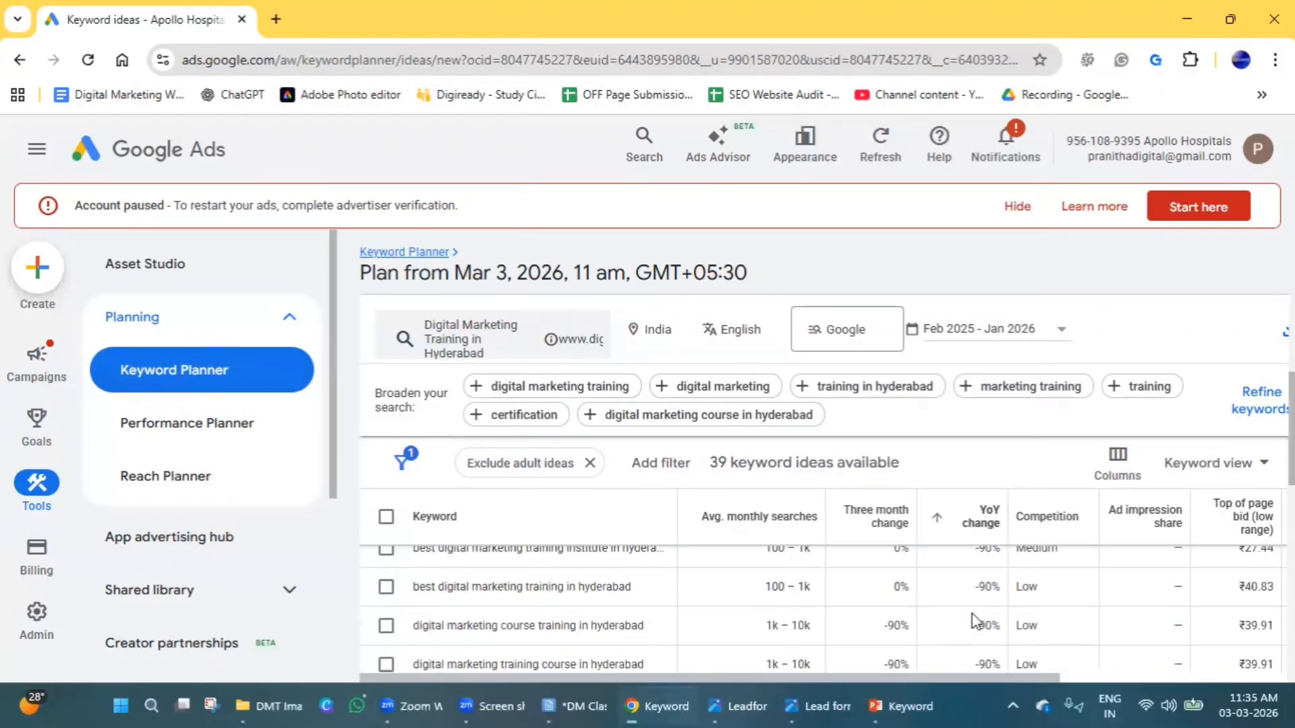
{"action": "scroll", "coordinate": [976, 621], "scroll_direction": "down", "scroll_amount": 5}
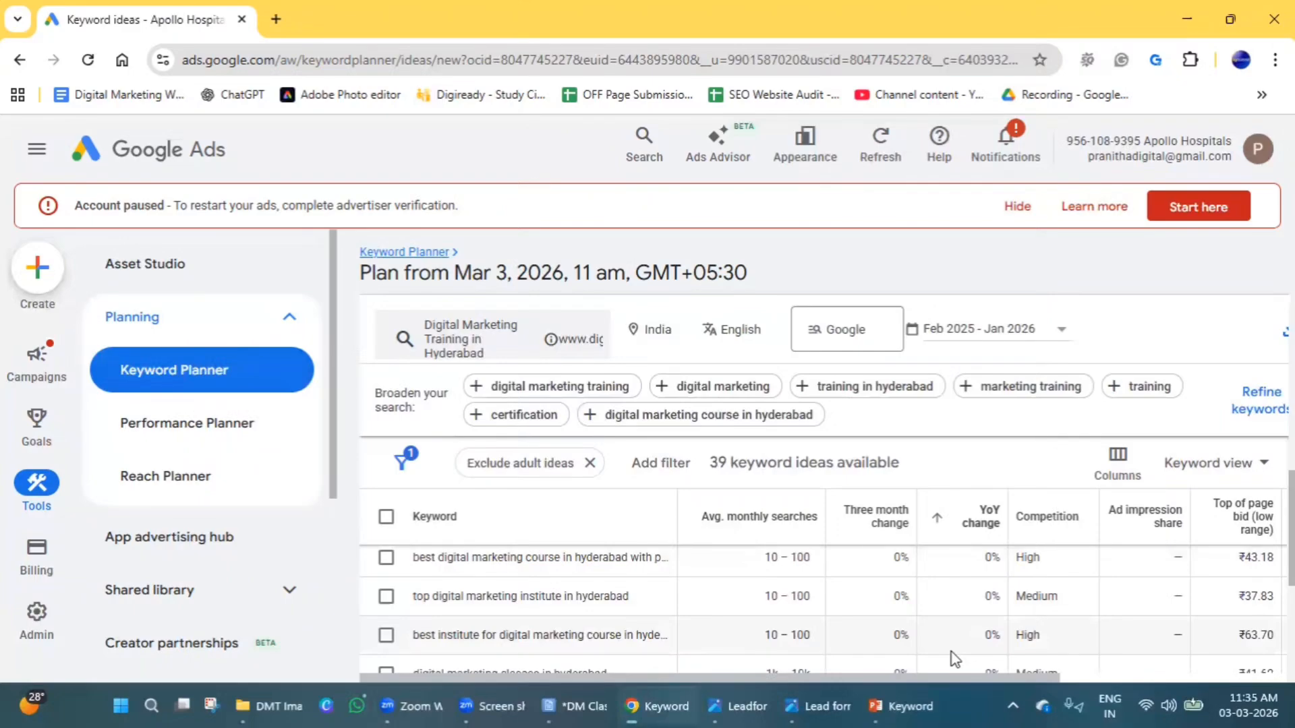
{"action": "scroll", "coordinate": [953, 653], "scroll_direction": "down", "scroll_amount": 5}
{"action": "scroll", "coordinate": [958, 637], "scroll_direction": "up", "scroll_amount": 10}
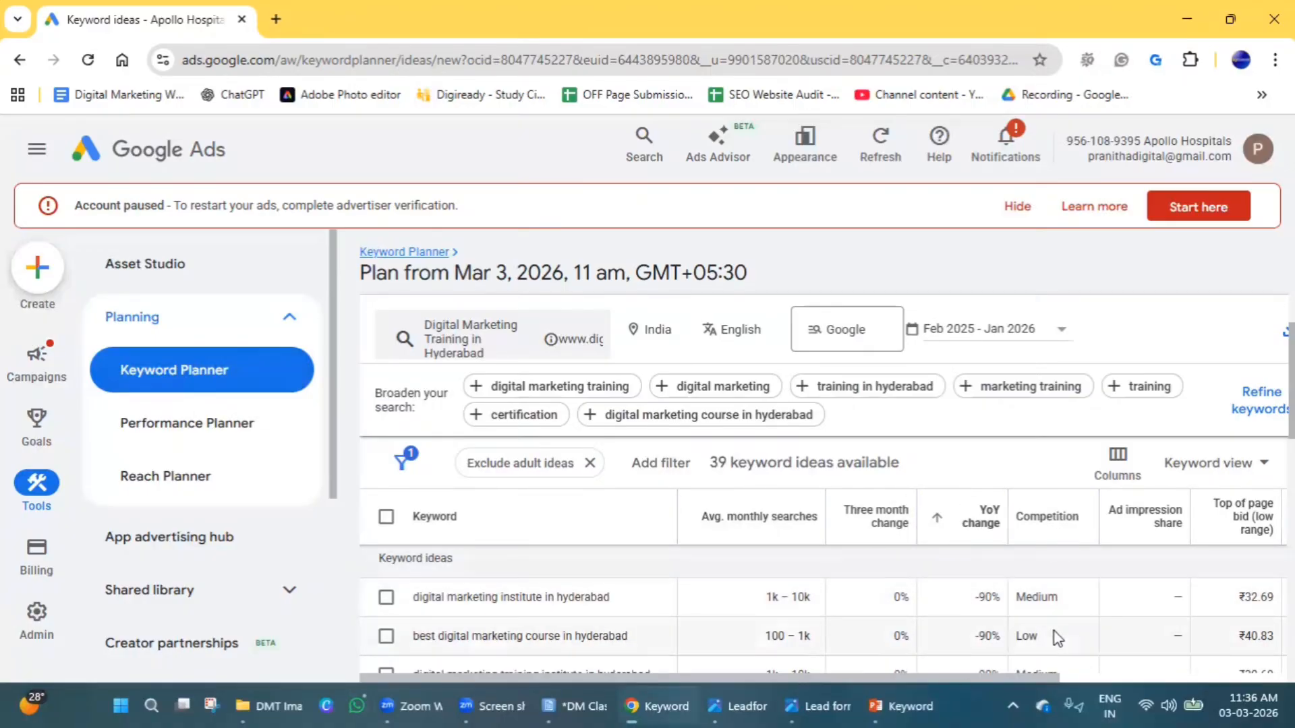
Compare the competition levels of the provided keyword and the suggested ideas, and examine the ad impression share column.
{"action": "scroll", "coordinate": [1057, 653], "scroll_direction": "down", "scroll_amount": 5}
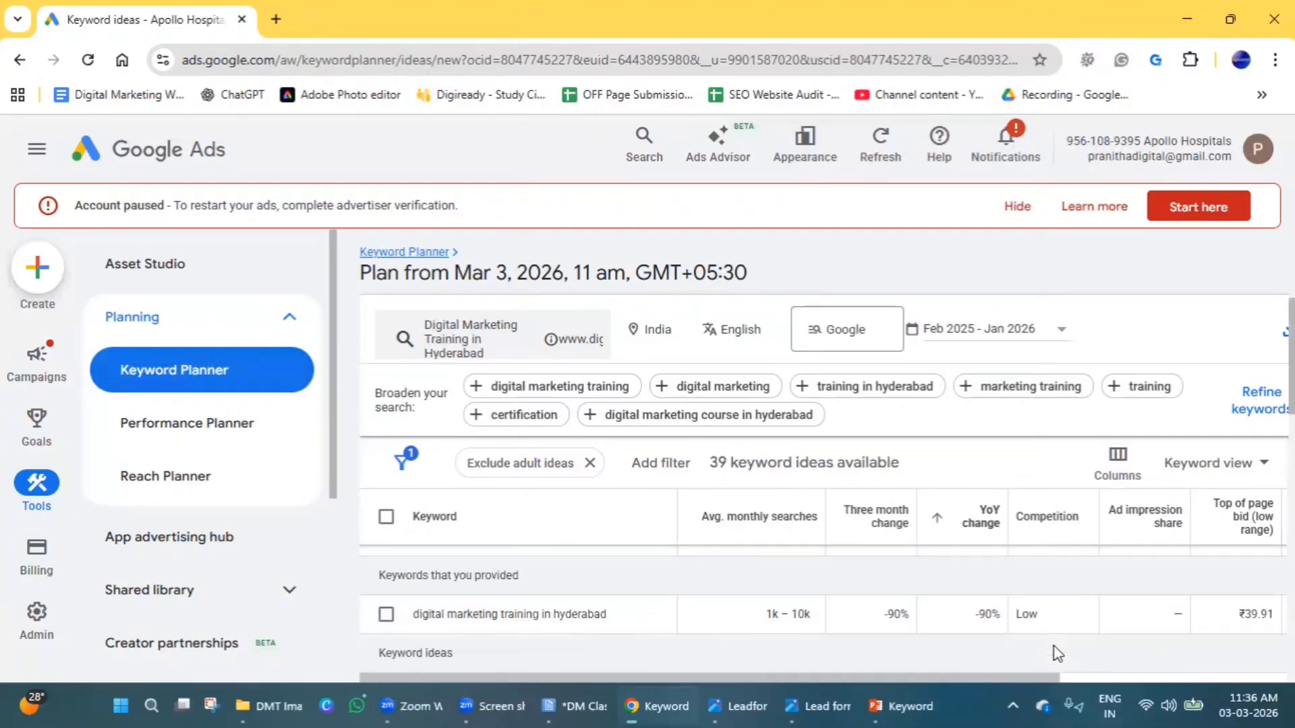
{"action": "scroll", "coordinate": [1057, 653], "scroll_direction": "up", "scroll_amount": 2}
{"action": "scroll", "coordinate": [1057, 653], "scroll_direction": "down", "scroll_amount": 4}
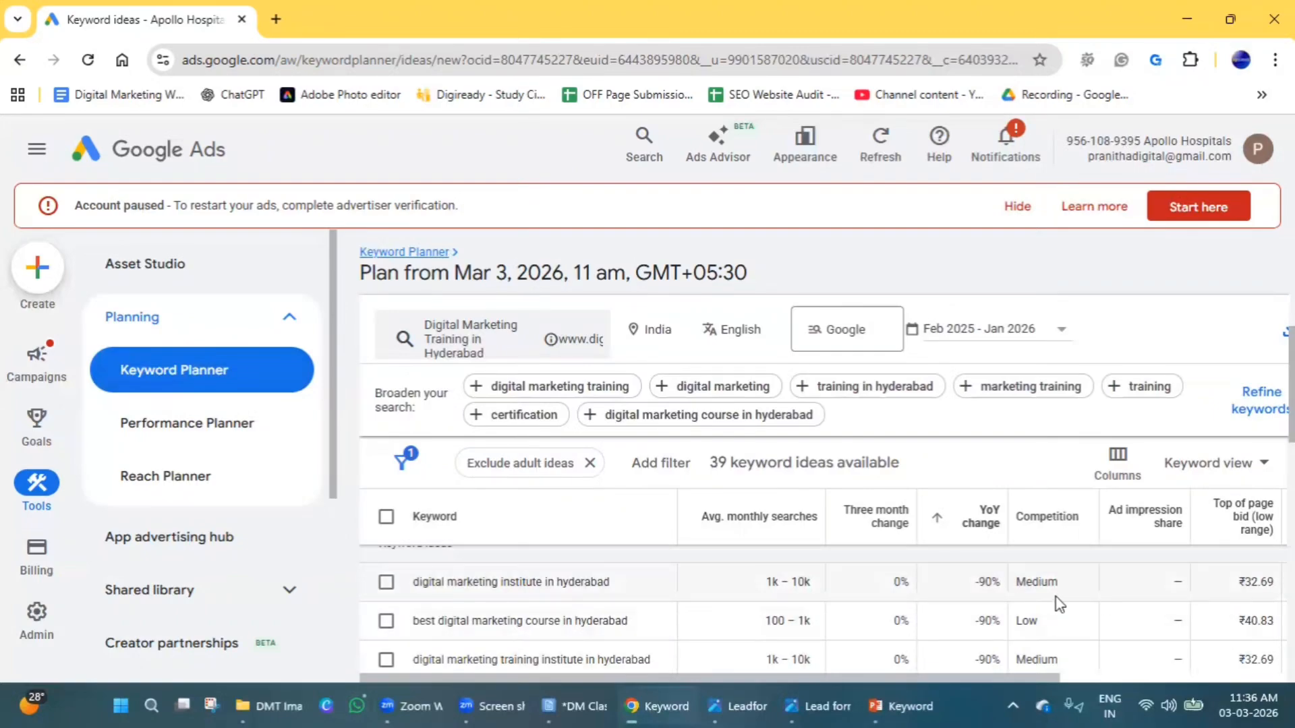
{"action": "scroll", "coordinate": [1043, 647], "scroll_direction": "down", "scroll_amount": 5}
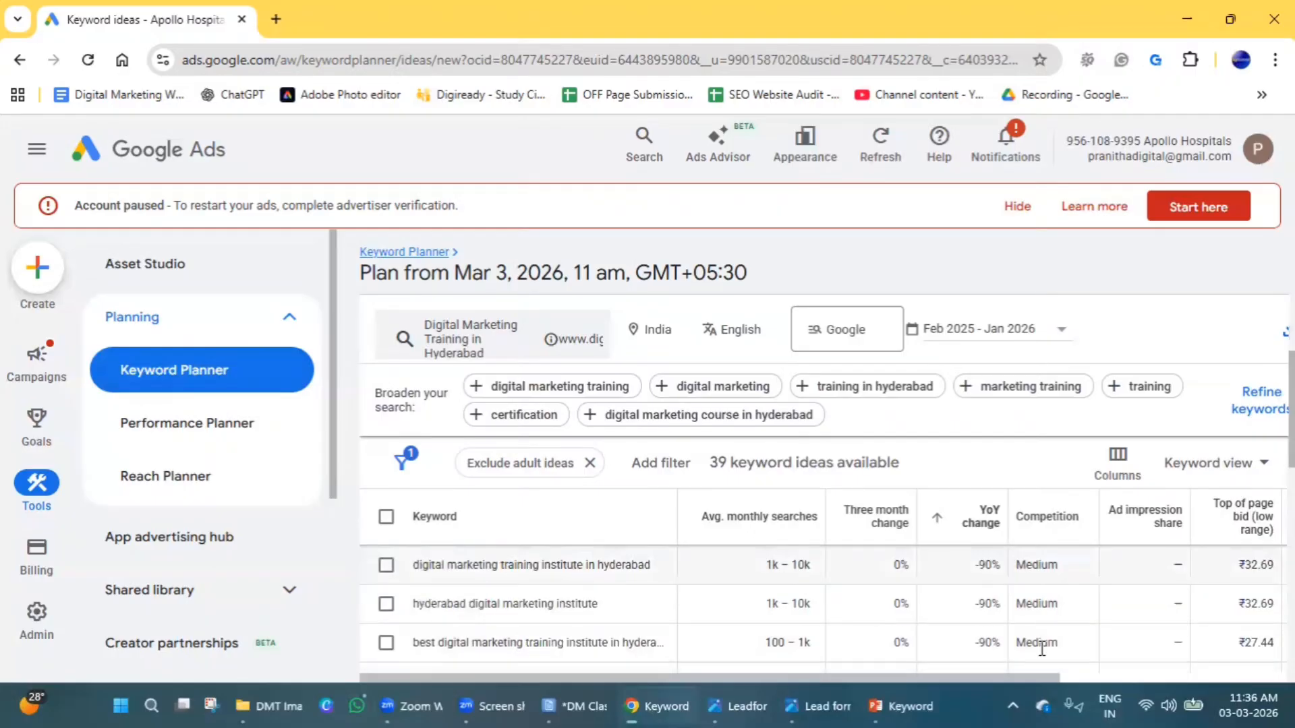
{"action": "scroll", "coordinate": [1043, 649], "scroll_direction": "down", "scroll_amount": 2}
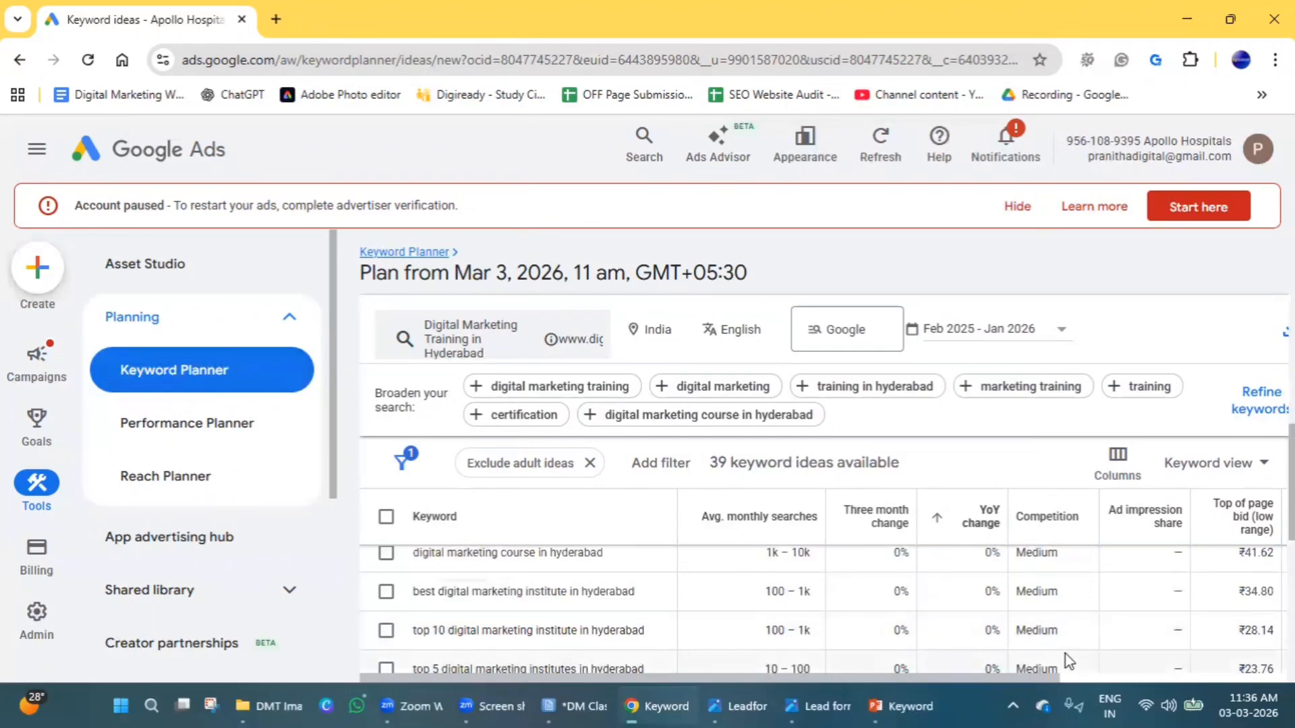
{"action": "mouse_move", "coordinate": [1143, 551]}
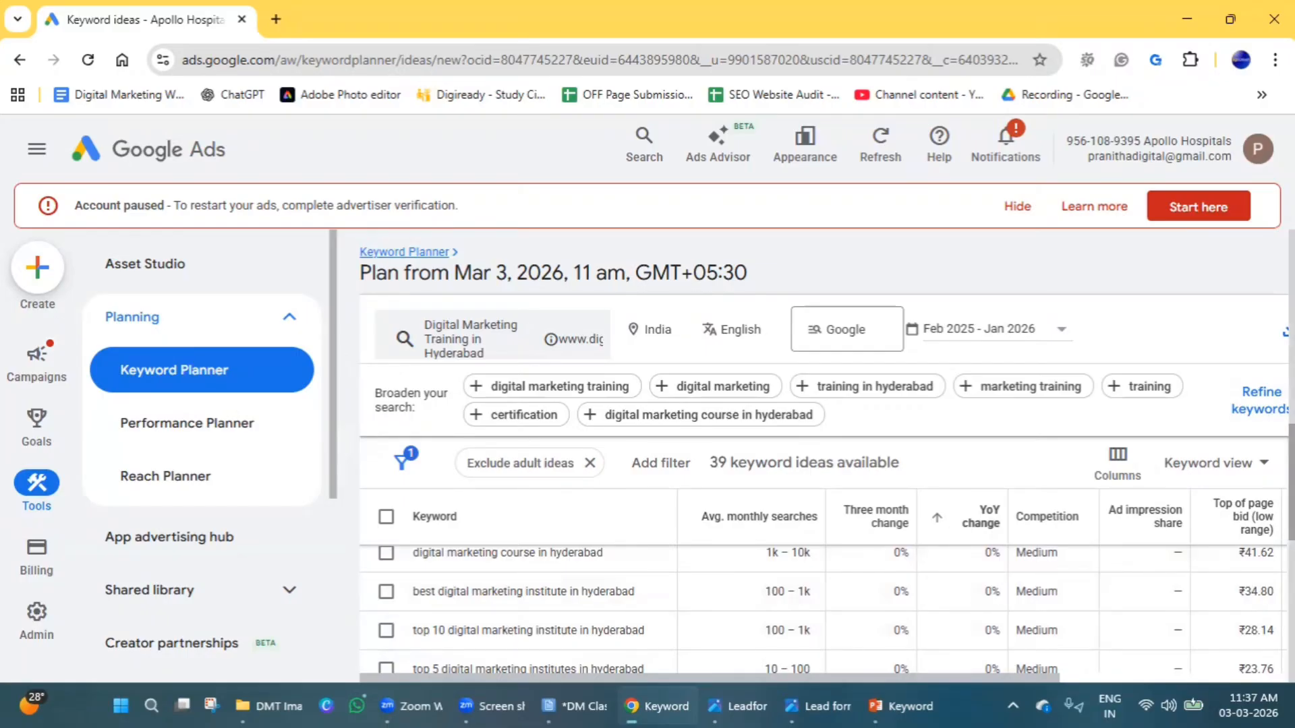
{"action": "mouse_move", "coordinate": [1158, 526]}
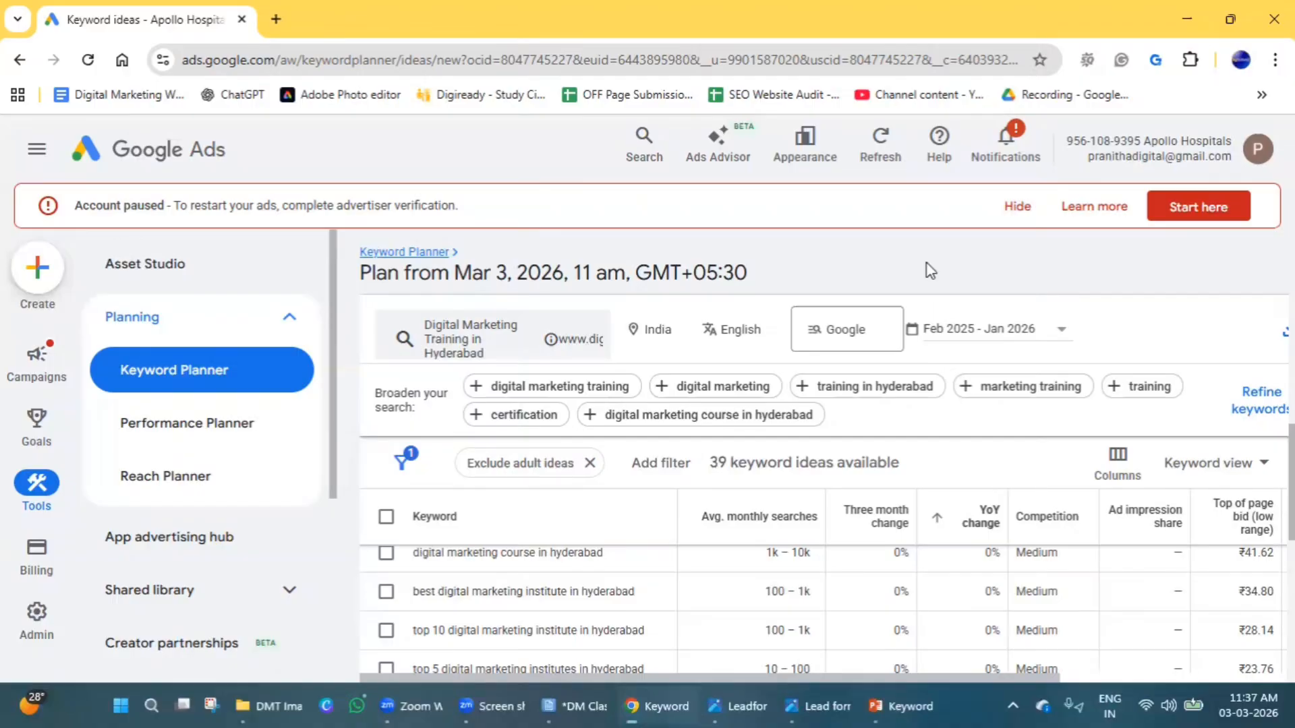
Annotate the screen freehand with 100, an arrow to a second 100, 60, and an arrow down the ad impression share column.
{"action": "left_click_drag", "start_coordinate": [915, 248], "coordinate": [917, 299]}
{"action": "left_click_drag", "start_coordinate": [945, 244], "coordinate": [943, 243]}
{"action": "left_click_drag", "start_coordinate": [971, 237], "coordinate": [970, 236]}
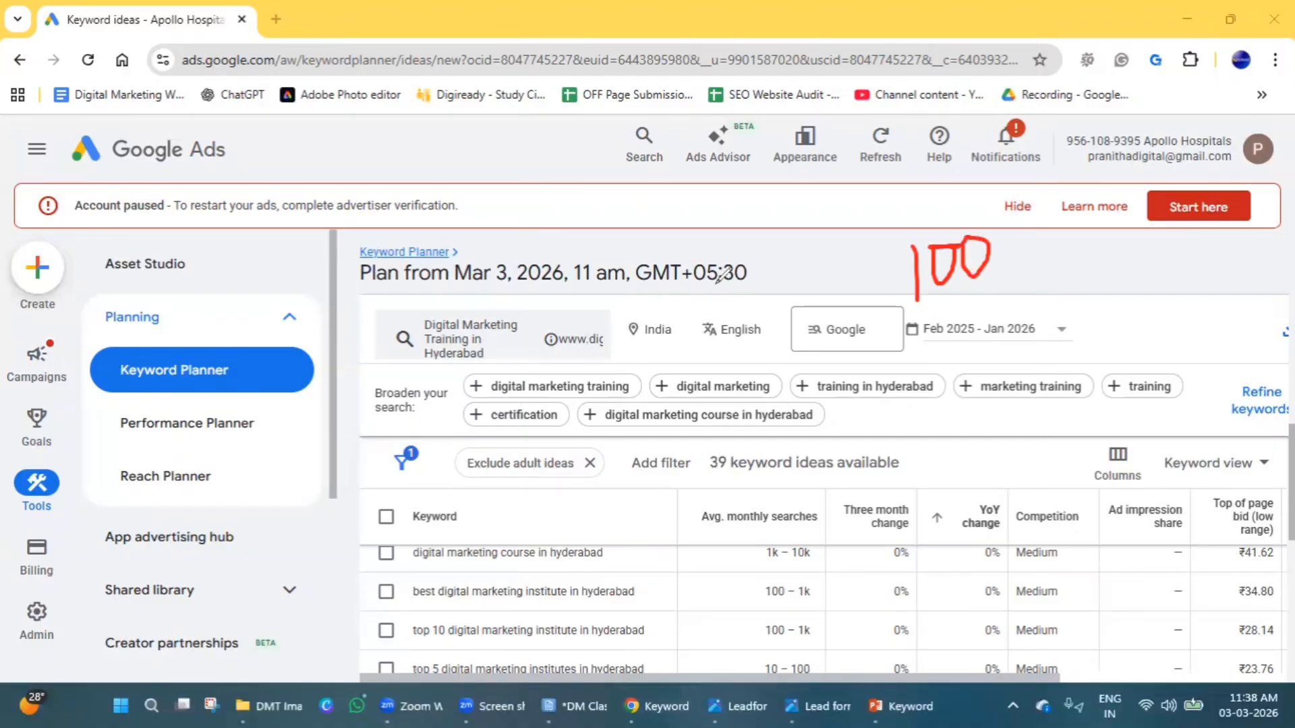
{"action": "left_click_drag", "start_coordinate": [624, 180], "coordinate": [620, 250]}
{"action": "mouse_move", "coordinate": [635, 206]}
{"action": "left_mouse_down"}
{"action": "mouse_move", "coordinate": [633, 248]}
{"action": "mouse_move", "coordinate": [675, 204]}
{"action": "mouse_move", "coordinate": [658, 202]}
{"action": "mouse_move", "coordinate": [786, 210]}
{"action": "left_mouse_up"}
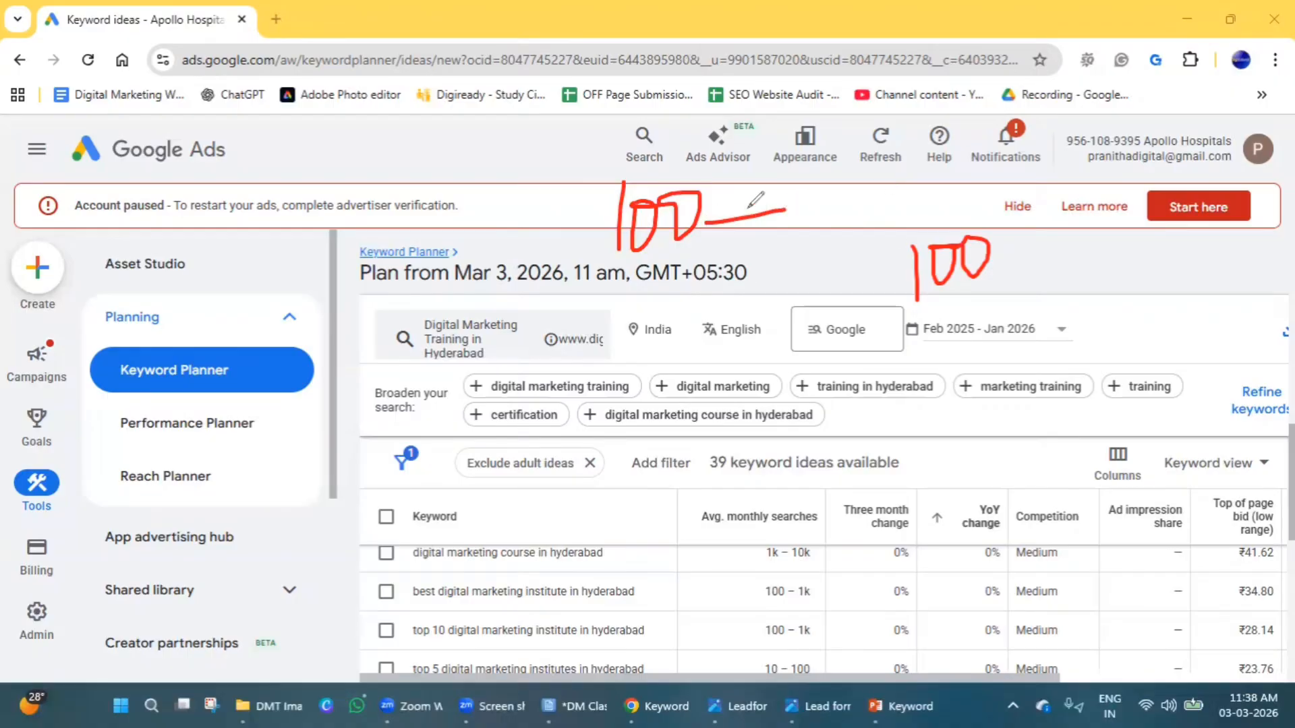
{"action": "mouse_move", "coordinate": [786, 210]}
{"action": "left_mouse_down"}
{"action": "mouse_move", "coordinate": [820, 206]}
{"action": "mouse_move", "coordinate": [889, 233]}
{"action": "mouse_move", "coordinate": [871, 244]}
{"action": "mouse_move", "coordinate": [928, 203]}
{"action": "left_mouse_up"}
{"action": "mouse_move", "coordinate": [1068, 225]}
{"action": "left_mouse_down"}
{"action": "mouse_move", "coordinate": [1049, 286]}
{"action": "mouse_move", "coordinate": [1140, 255]}
{"action": "mouse_move", "coordinate": [1080, 279]}
{"action": "left_mouse_up"}
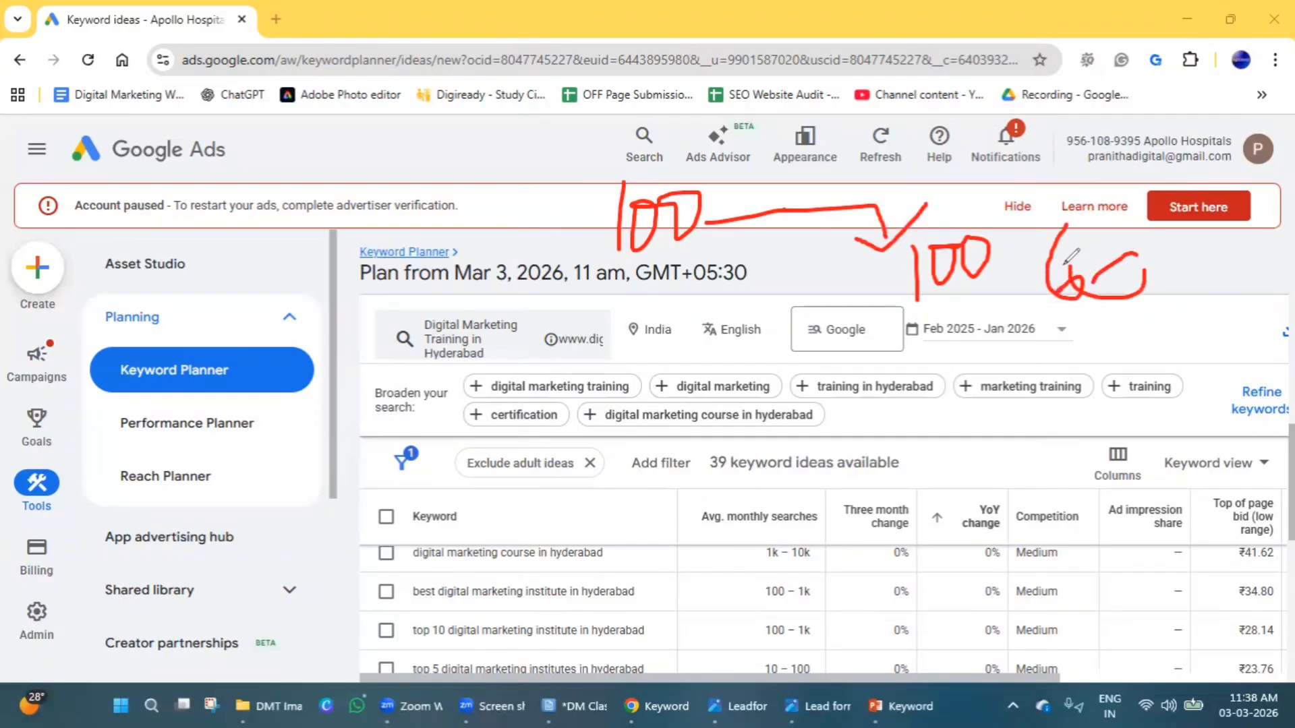
{"action": "mouse_move", "coordinate": [957, 191]}
{"action": "left_mouse_down"}
{"action": "mouse_move", "coordinate": [988, 186]}
{"action": "mouse_move", "coordinate": [951, 203]}
{"action": "mouse_move", "coordinate": [1011, 176]}
{"action": "mouse_move", "coordinate": [975, 224]}
{"action": "left_mouse_up"}
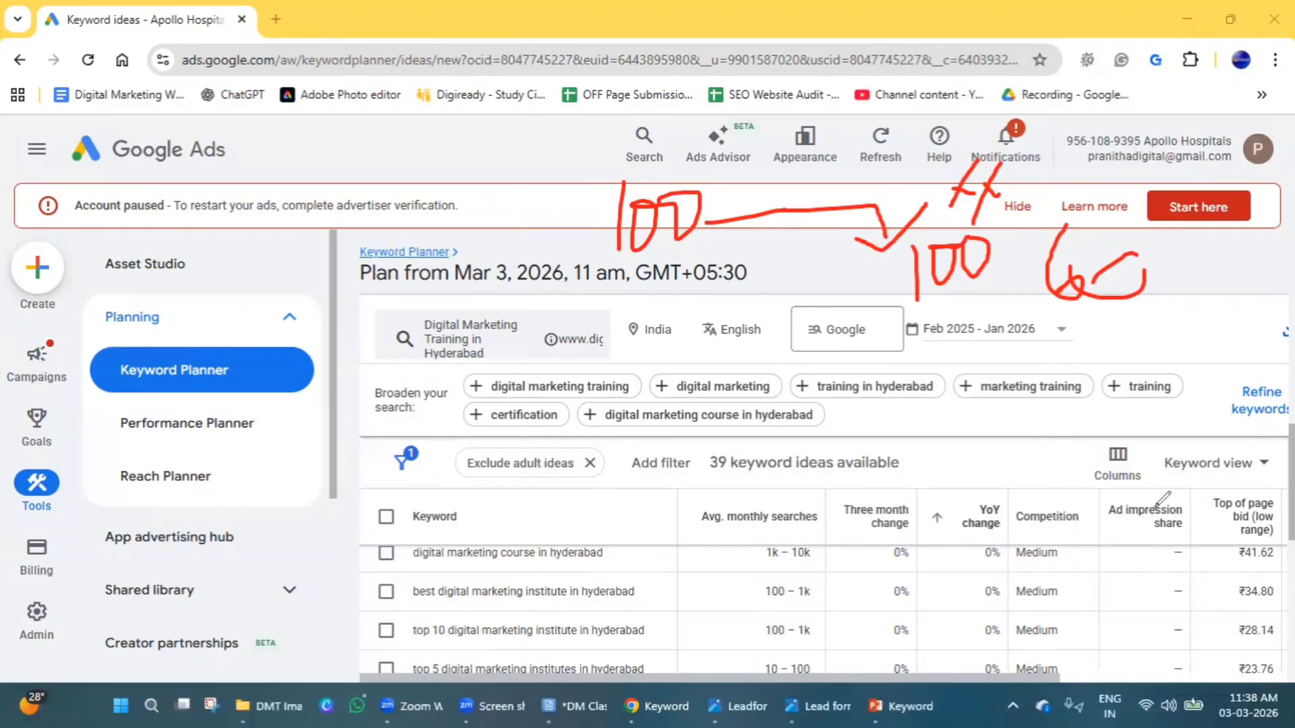
{"action": "mouse_move", "coordinate": [1151, 511]}
{"action": "left_mouse_down"}
{"action": "mouse_move", "coordinate": [1169, 655]}
{"action": "mouse_move", "coordinate": [1194, 584]}
{"action": "left_mouse_up"}
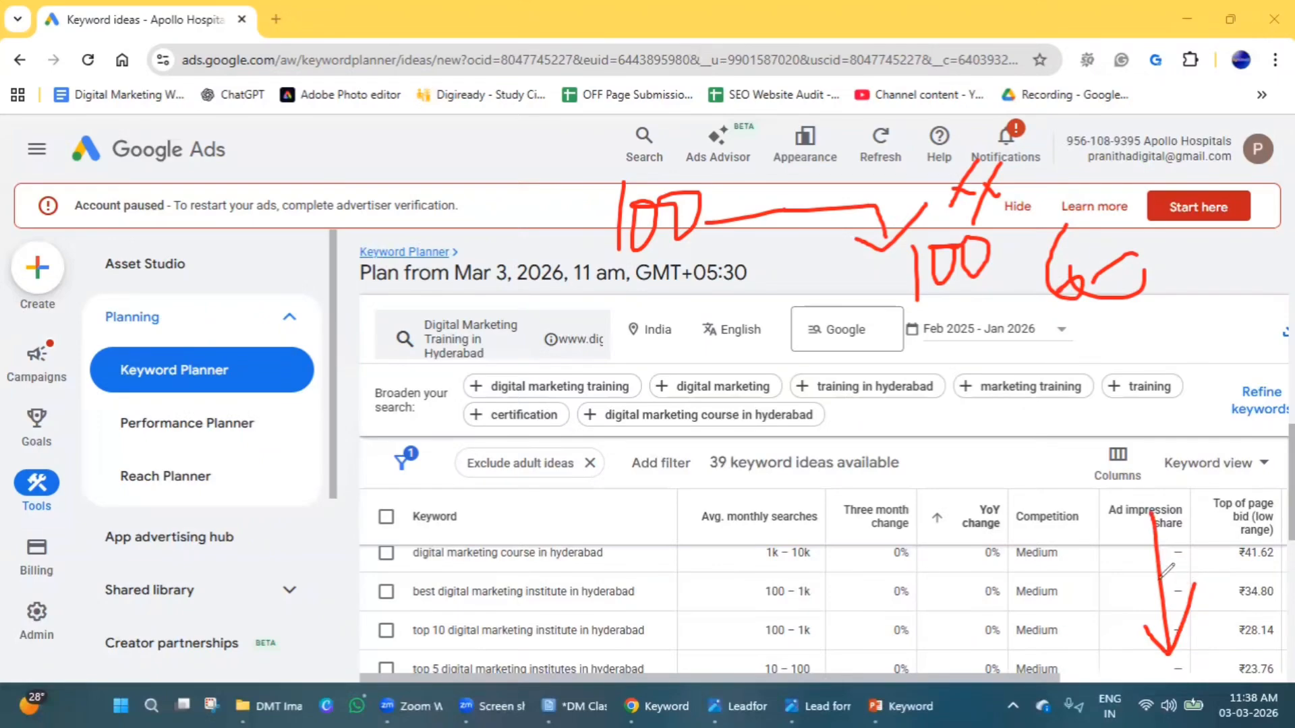
{"action": "left_click", "coordinate": [106, 317]}
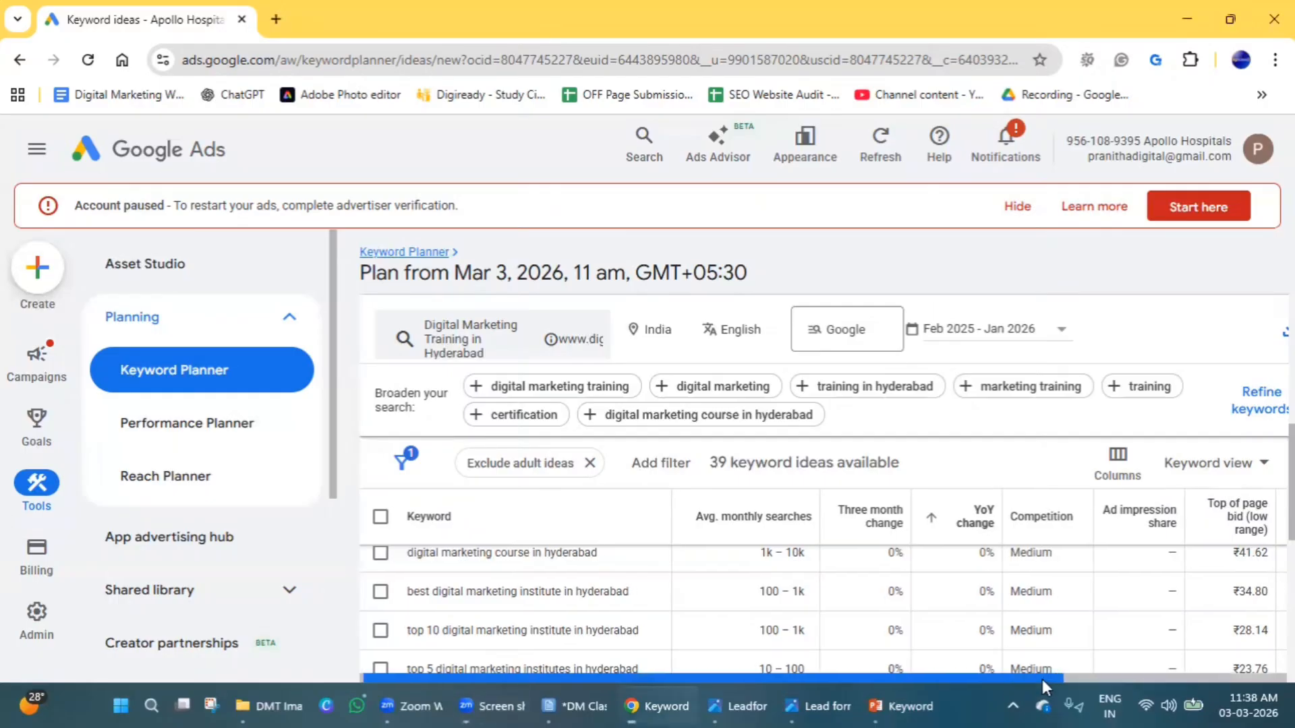
Show the top of page bid columns and examine the low range bid of the provided keyword.
{"action": "left_click_drag", "start_coordinate": [1043, 679], "coordinate": [1262, 679]}
{"action": "scroll", "coordinate": [963, 587], "scroll_direction": "up", "scroll_amount": 5}
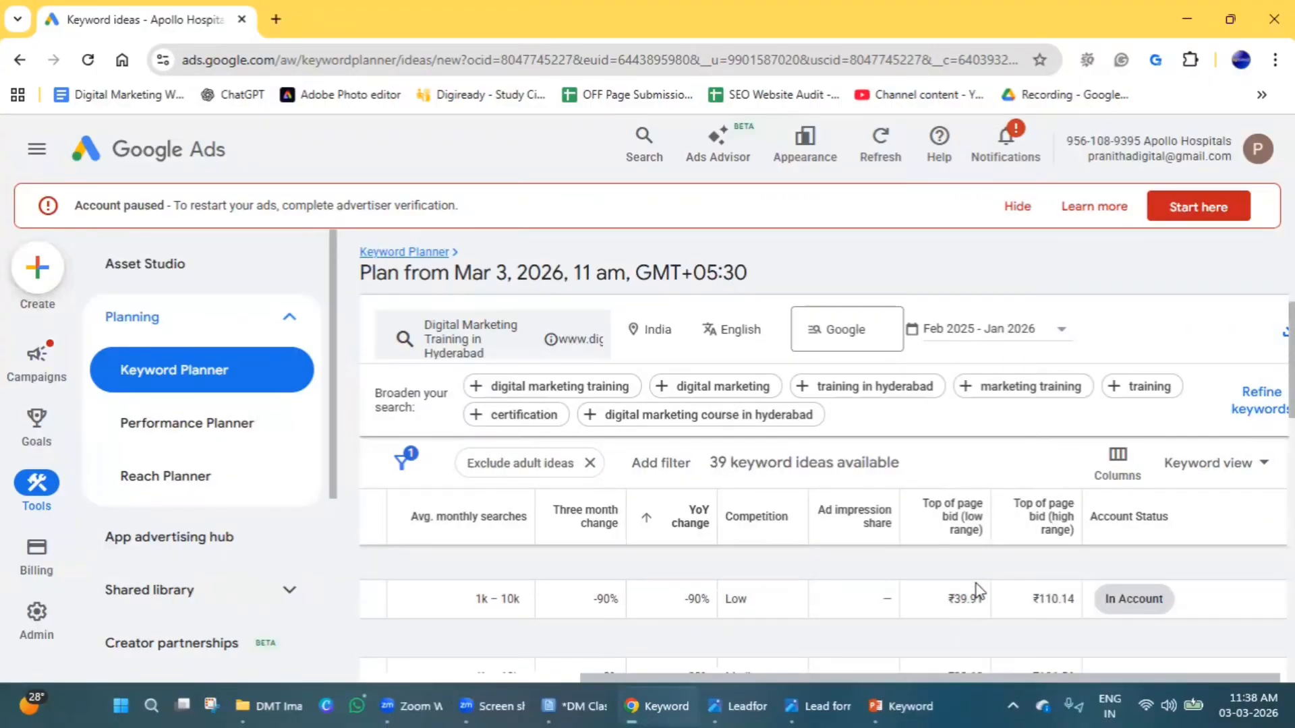
{"action": "scroll", "coordinate": [1220, 536], "scroll_direction": "down", "scroll_amount": 3}
{"action": "scroll", "coordinate": [1219, 536], "scroll_direction": "up", "scroll_amount": 3}
{"action": "left_click_drag", "start_coordinate": [947, 598], "coordinate": [983, 598]}
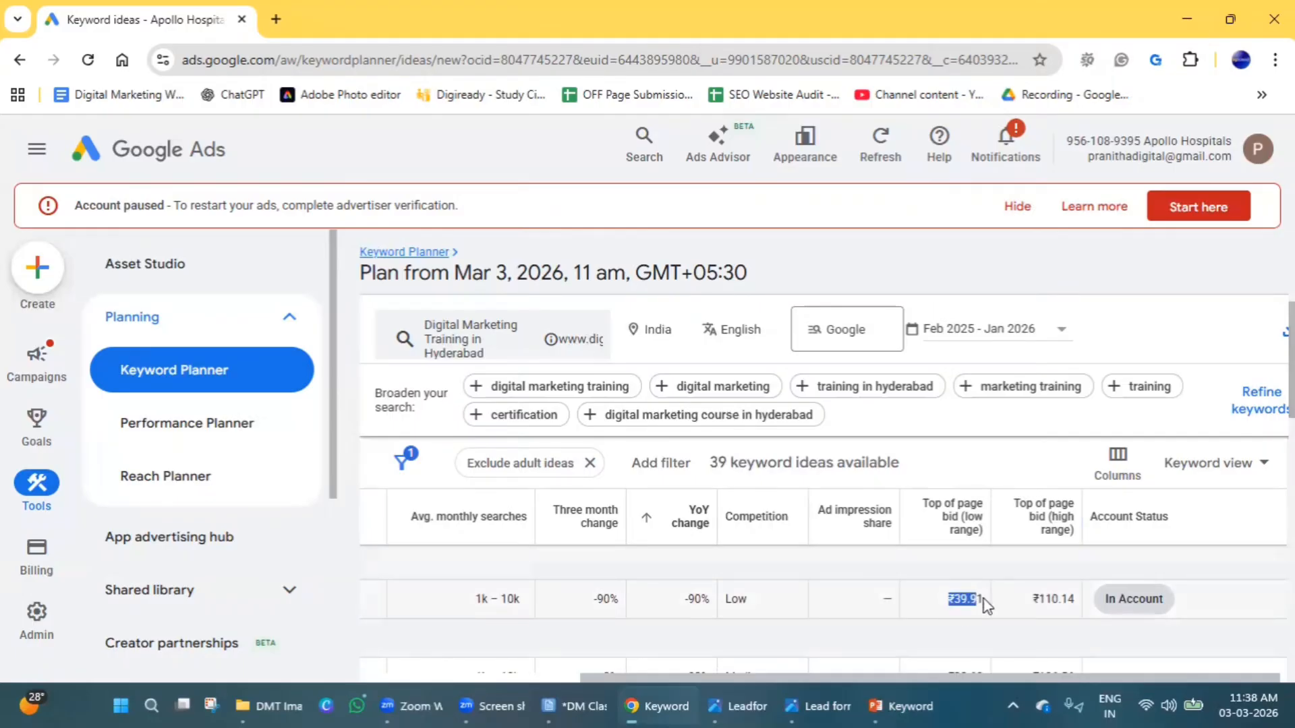
{"action": "left_click", "coordinate": [957, 599]}
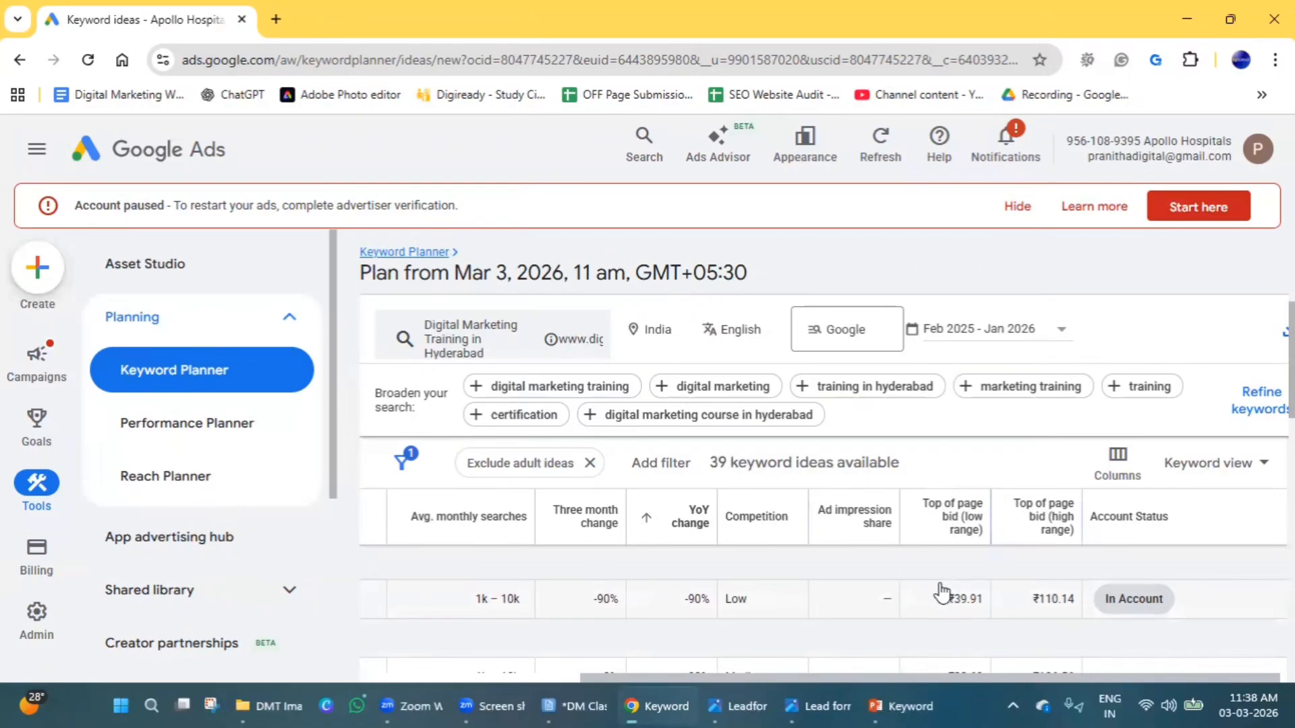
{"action": "mouse_move", "coordinate": [991, 571]}
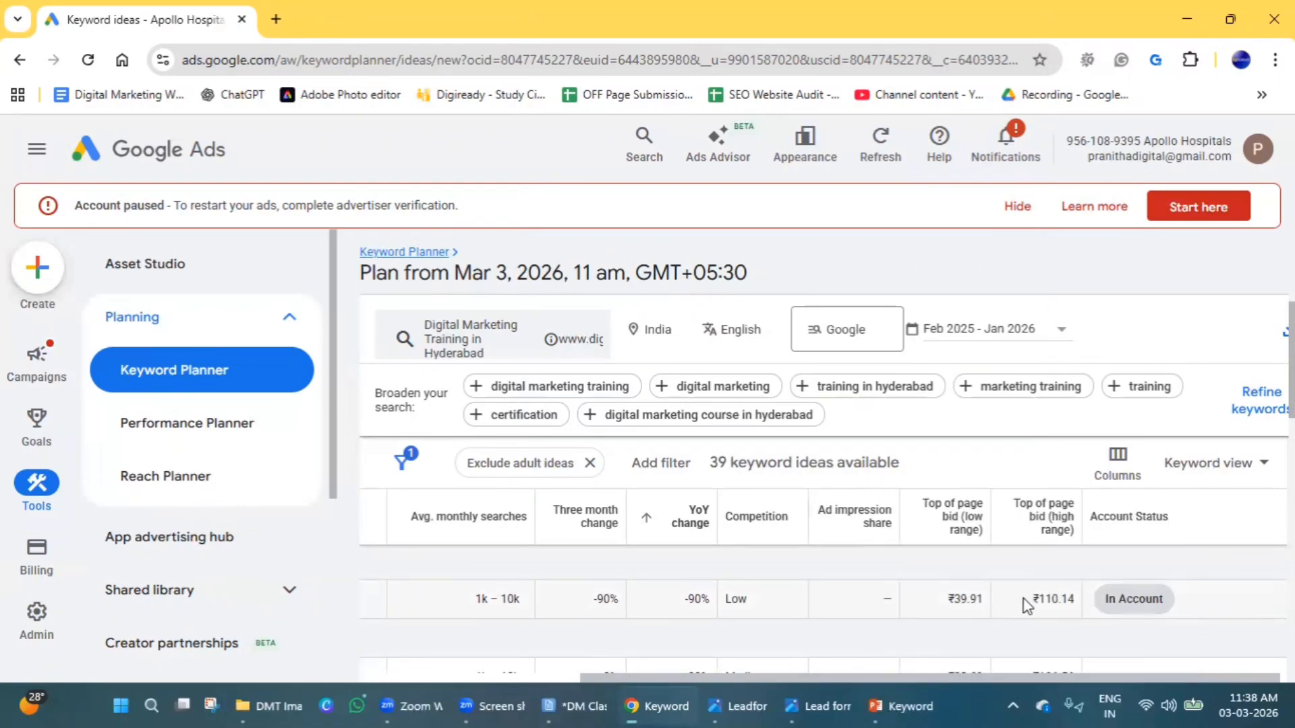
Compare the provided keyword's low and high range top of page bids, and read the definition of the low range column.
{"action": "left_click_drag", "start_coordinate": [1026, 602], "coordinate": [1074, 597]}
{"action": "left_click_drag", "start_coordinate": [947, 599], "coordinate": [986, 599]}
{"action": "double_click", "coordinate": [1059, 603]}
{"action": "triple_click", "coordinate": [952, 602]}
{"action": "triple_click", "coordinate": [953, 603]}
{"action": "mouse_move", "coordinate": [952, 530]}
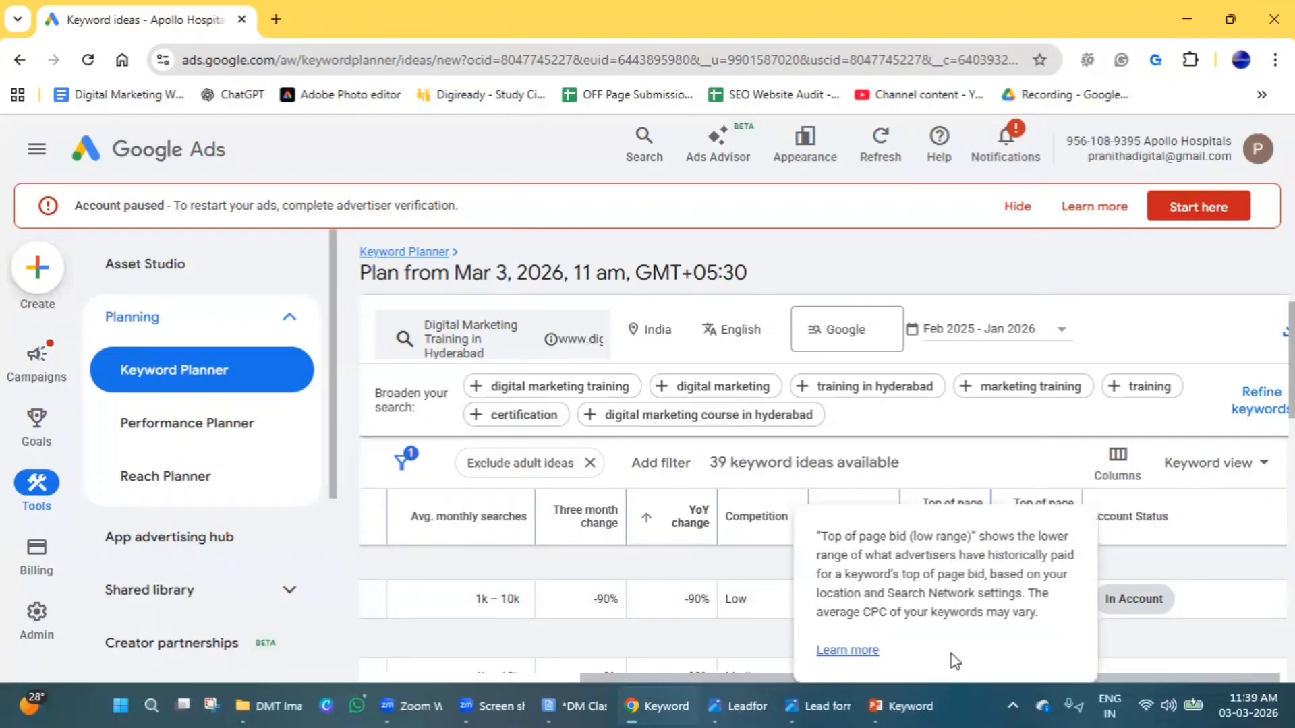
{"action": "double_click", "coordinate": [1044, 598]}
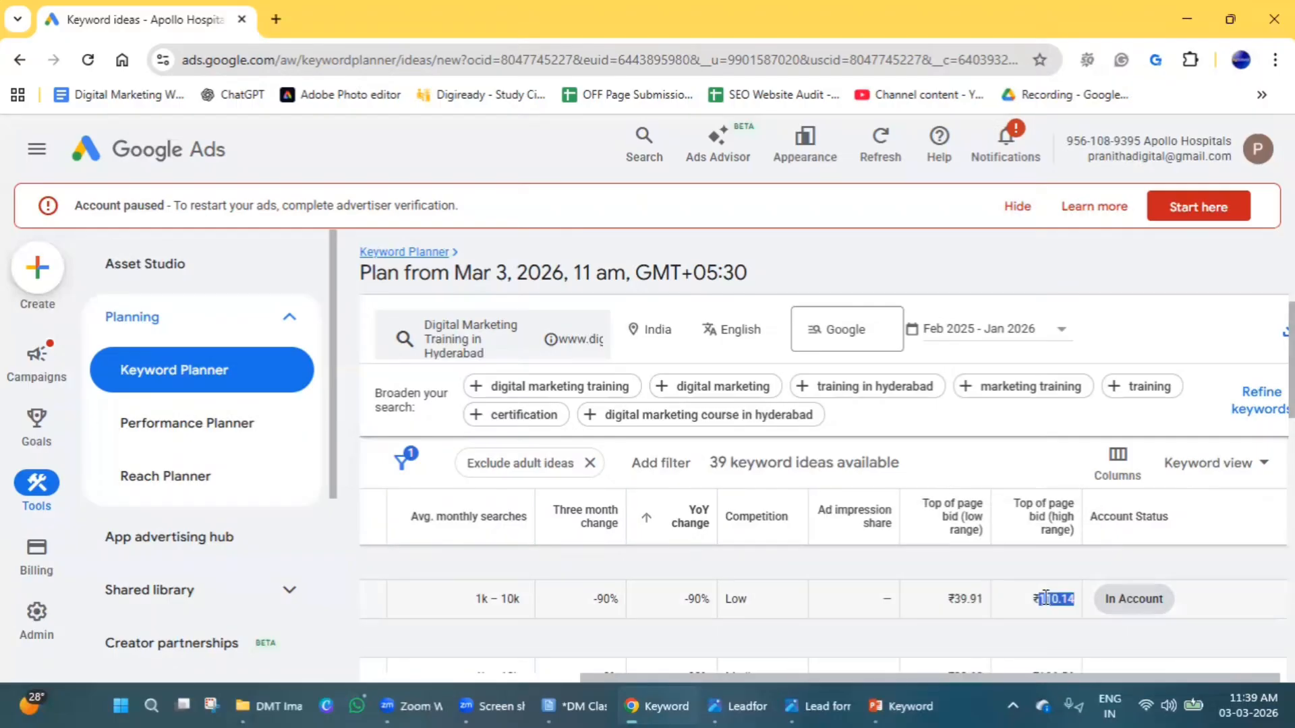
{"action": "triple_click", "coordinate": [1045, 598]}
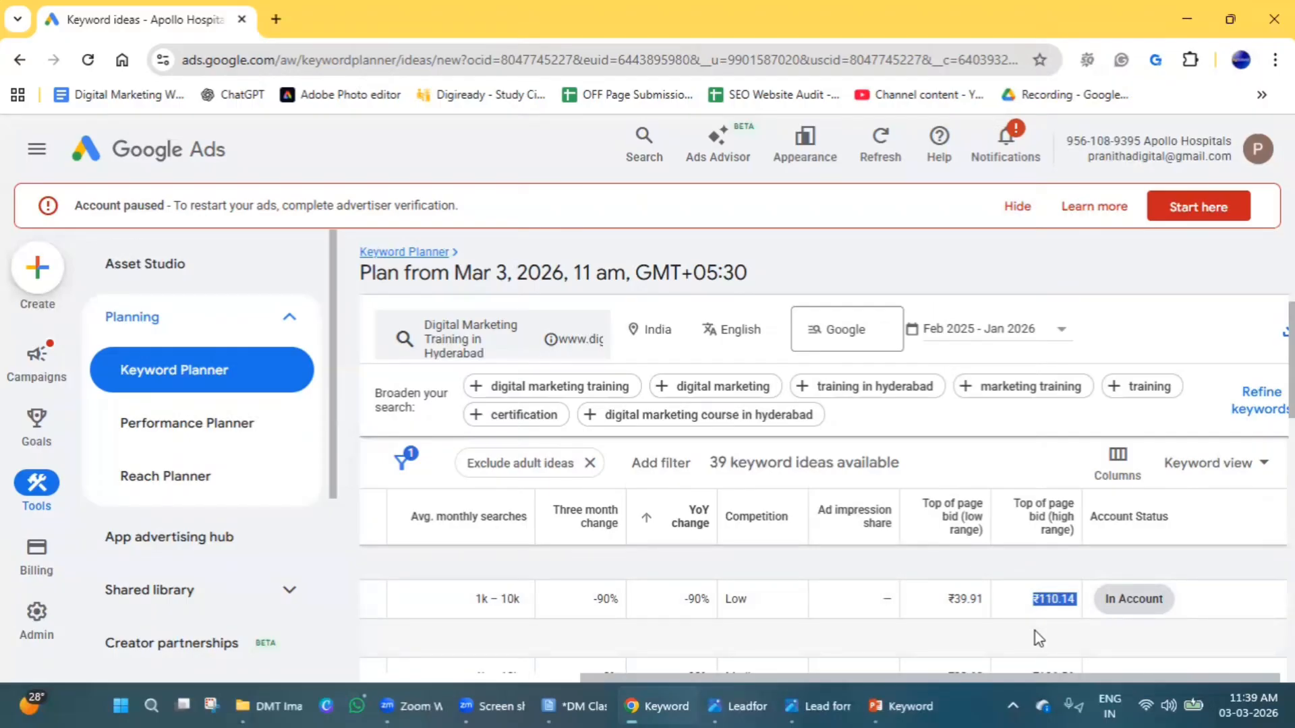
Review the low and high range bids of the provided keyword alongside those of the suggested keyword ideas.
{"action": "left_click_drag", "start_coordinate": [760, 676], "coordinate": [848, 674]}
{"action": "left_click", "coordinate": [966, 633]}
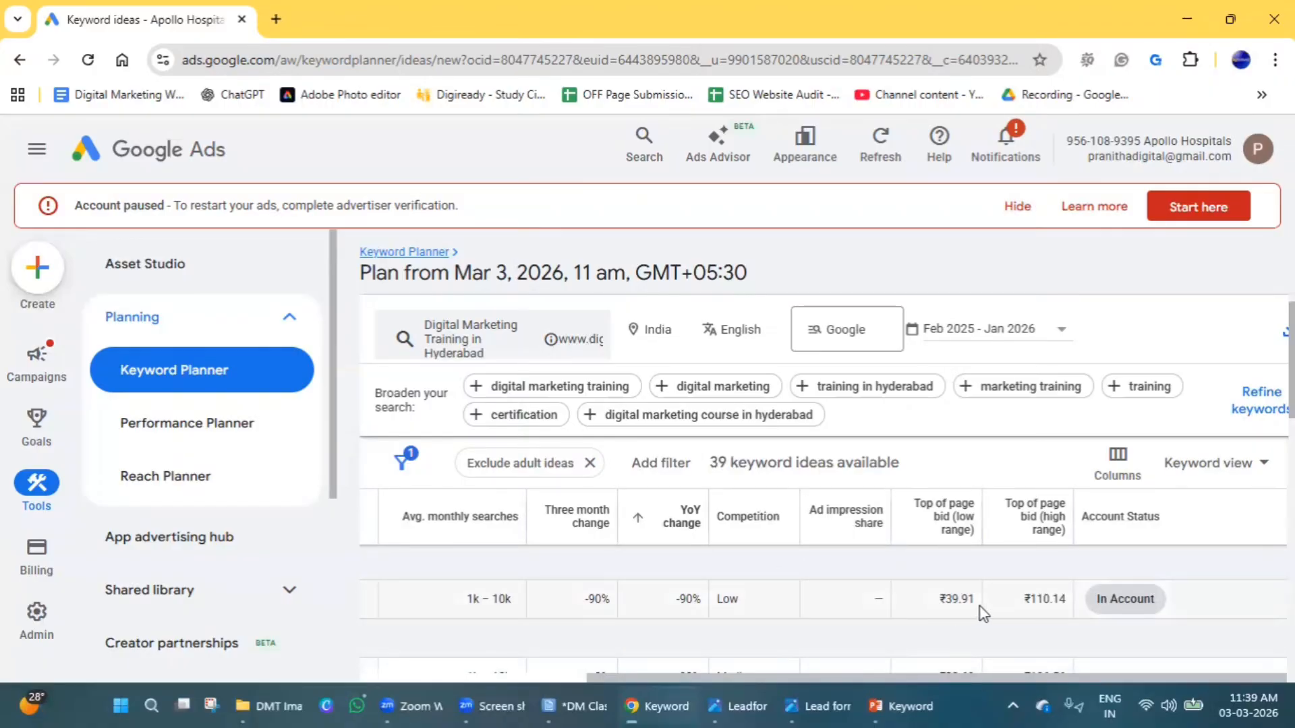
{"action": "left_click_drag", "start_coordinate": [981, 607], "coordinate": [935, 611]}
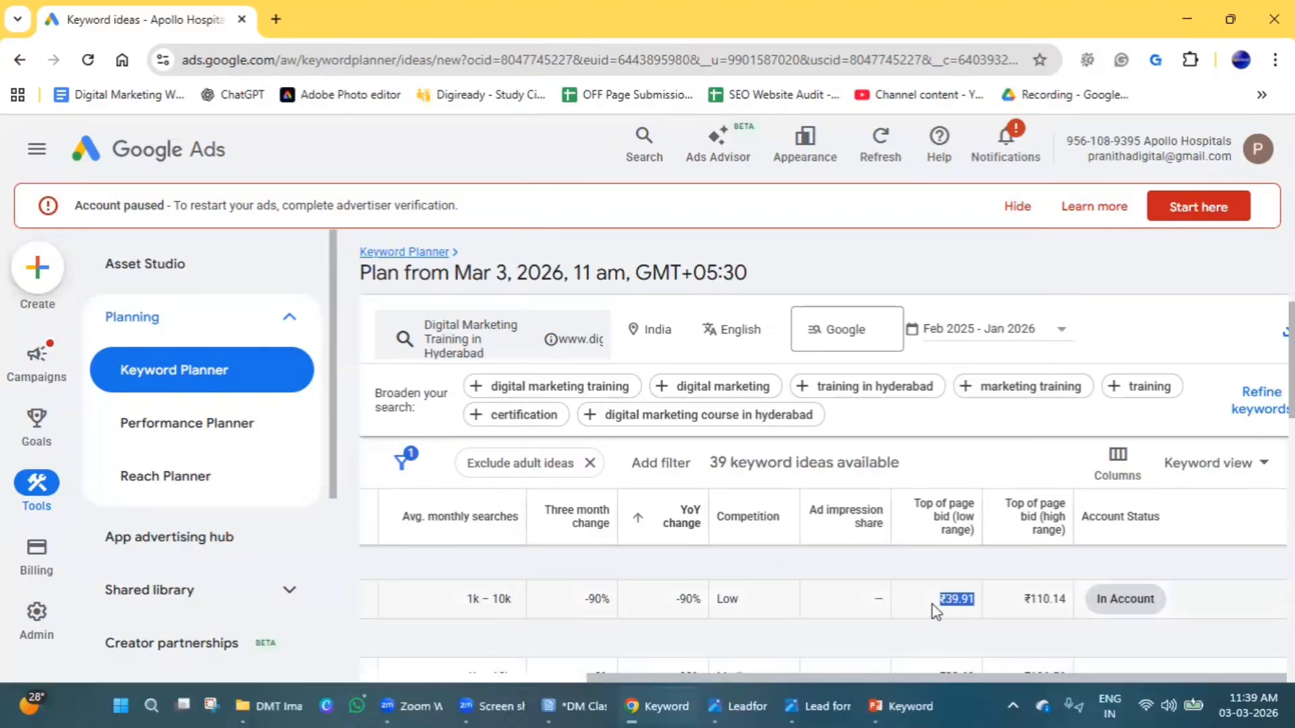
{"action": "triple_click", "coordinate": [1042, 605]}
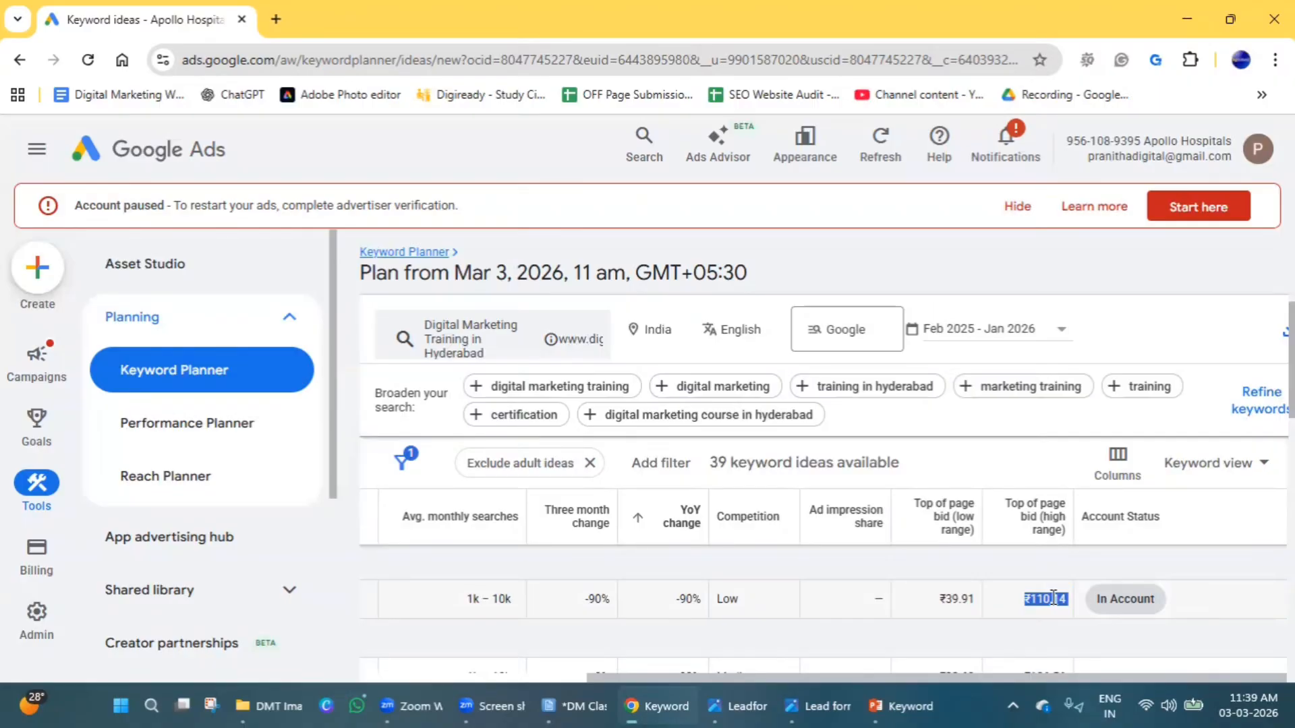
{"action": "double_click", "coordinate": [953, 597]}
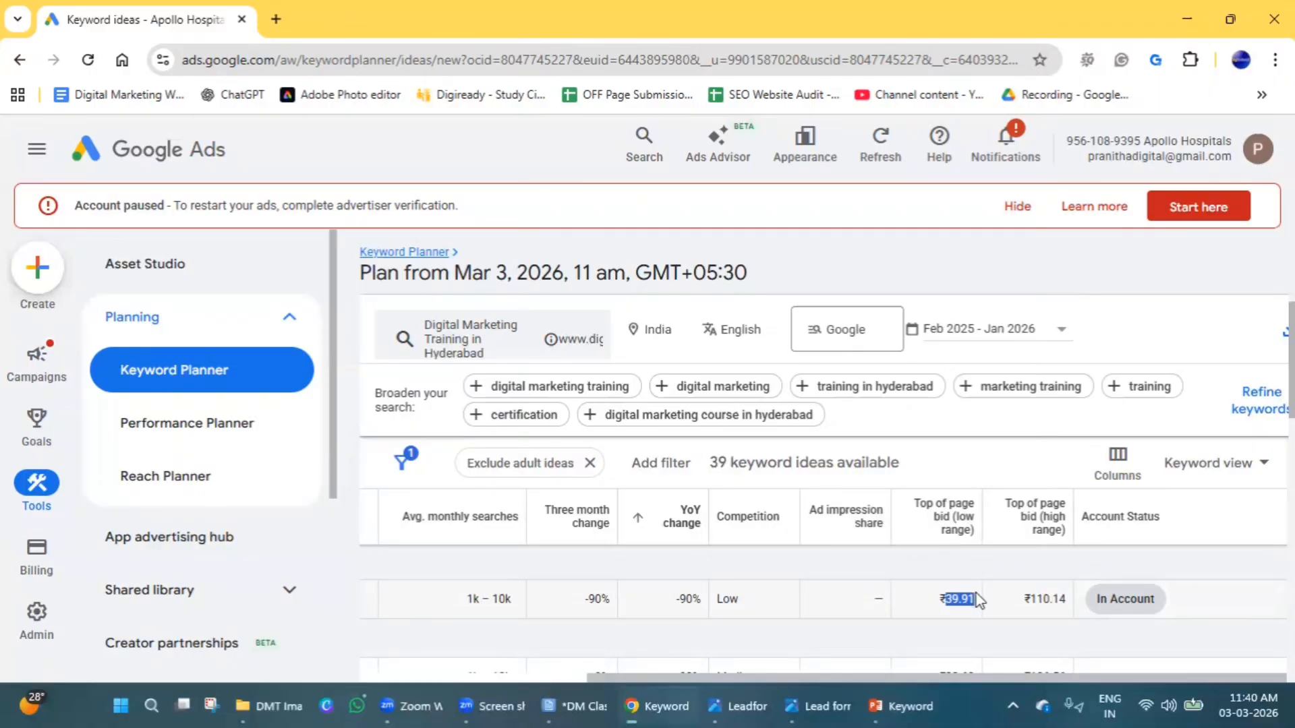
{"action": "scroll", "coordinate": [612, 454], "scroll_direction": "down", "scroll_amount": 3}
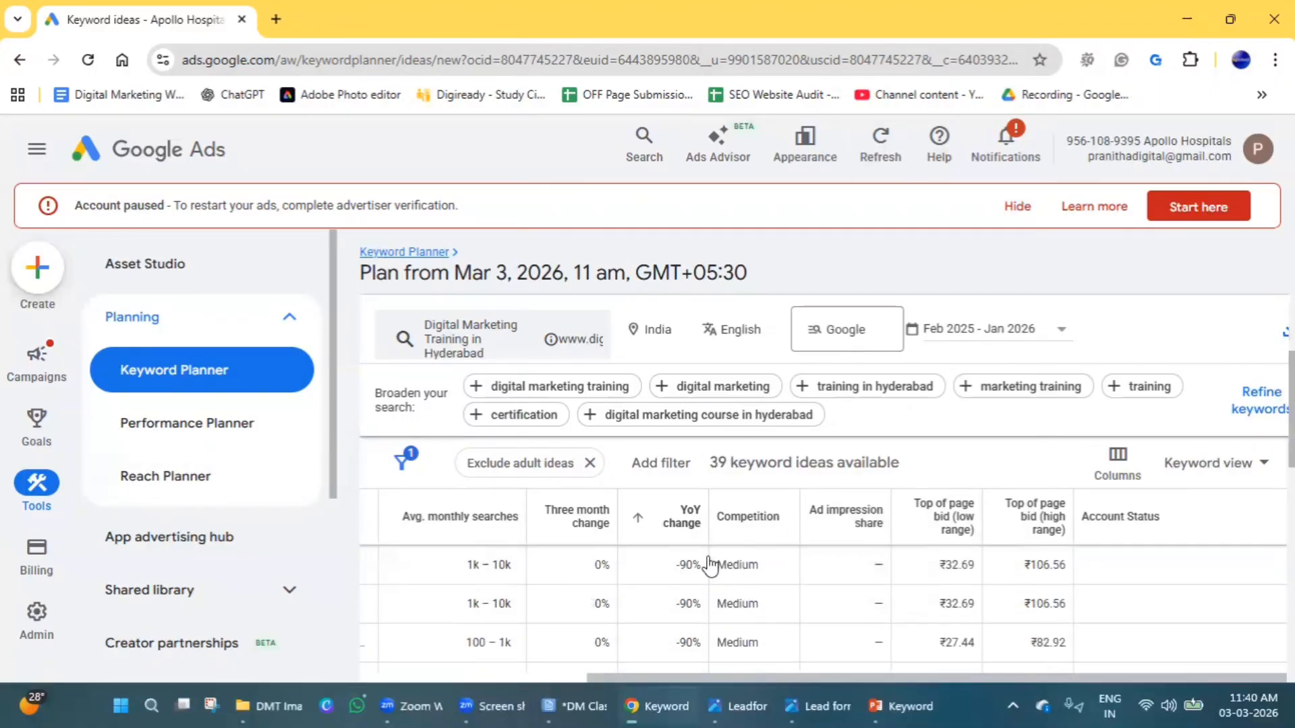
{"action": "scroll", "coordinate": [745, 604], "scroll_direction": "up", "scroll_amount": 3}
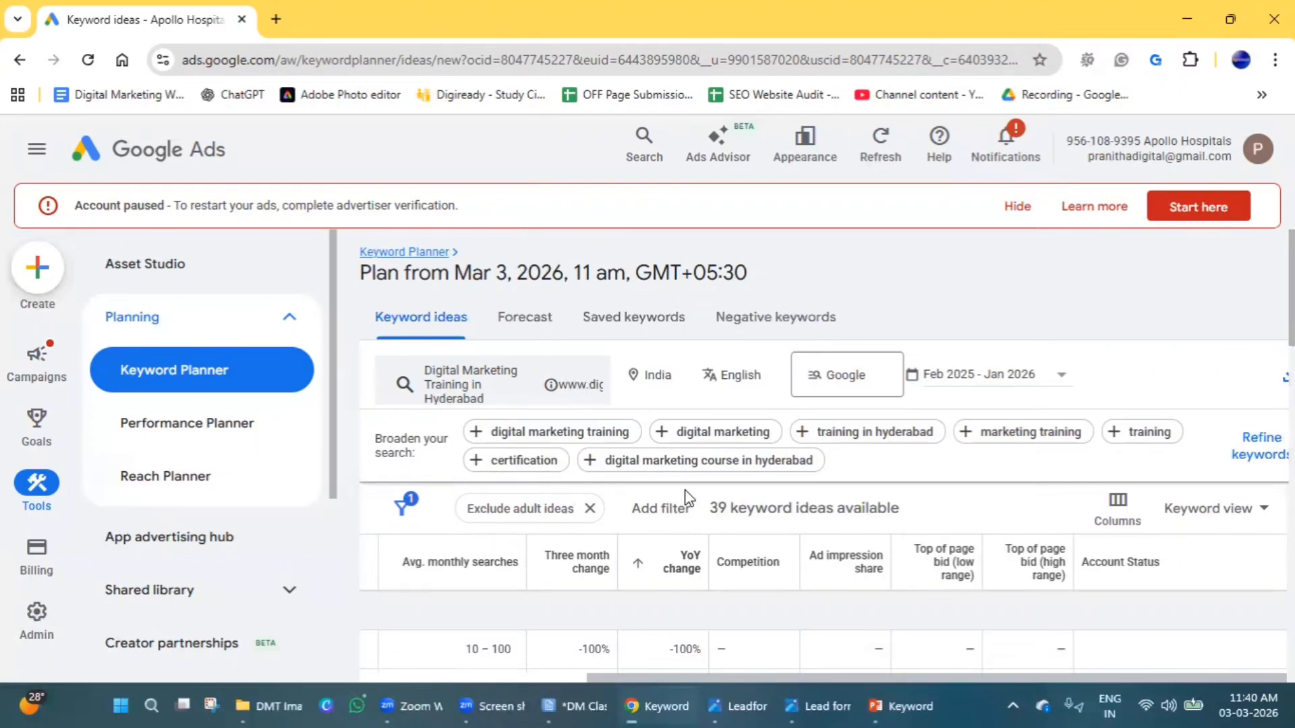
Select the provided keyword and the ideas "digital marketing training institute in hyderabad", "hyderabad digital marketing institute" and "best digital marketing training institute in hydera...".
{"action": "scroll", "coordinate": [685, 492], "scroll_direction": "down", "scroll_amount": 1}
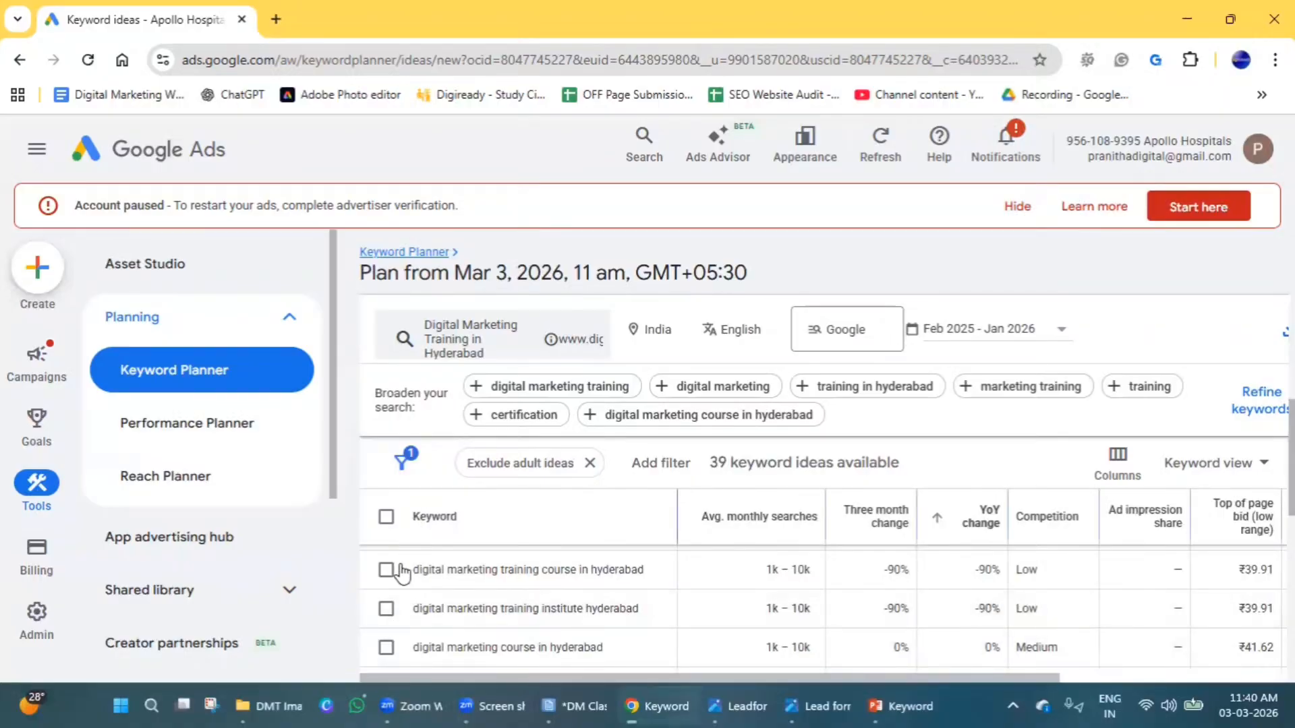
{"action": "left_click", "coordinate": [386, 603]}
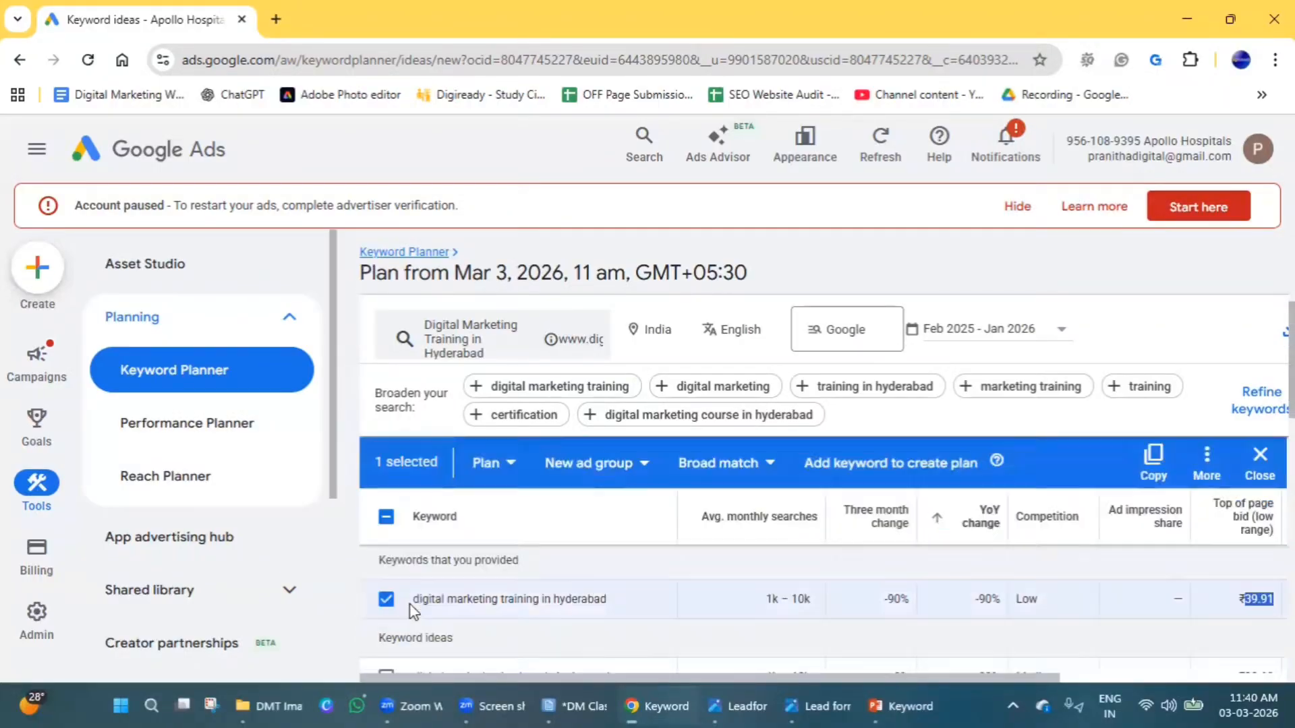
{"action": "left_click", "coordinate": [386, 565]}
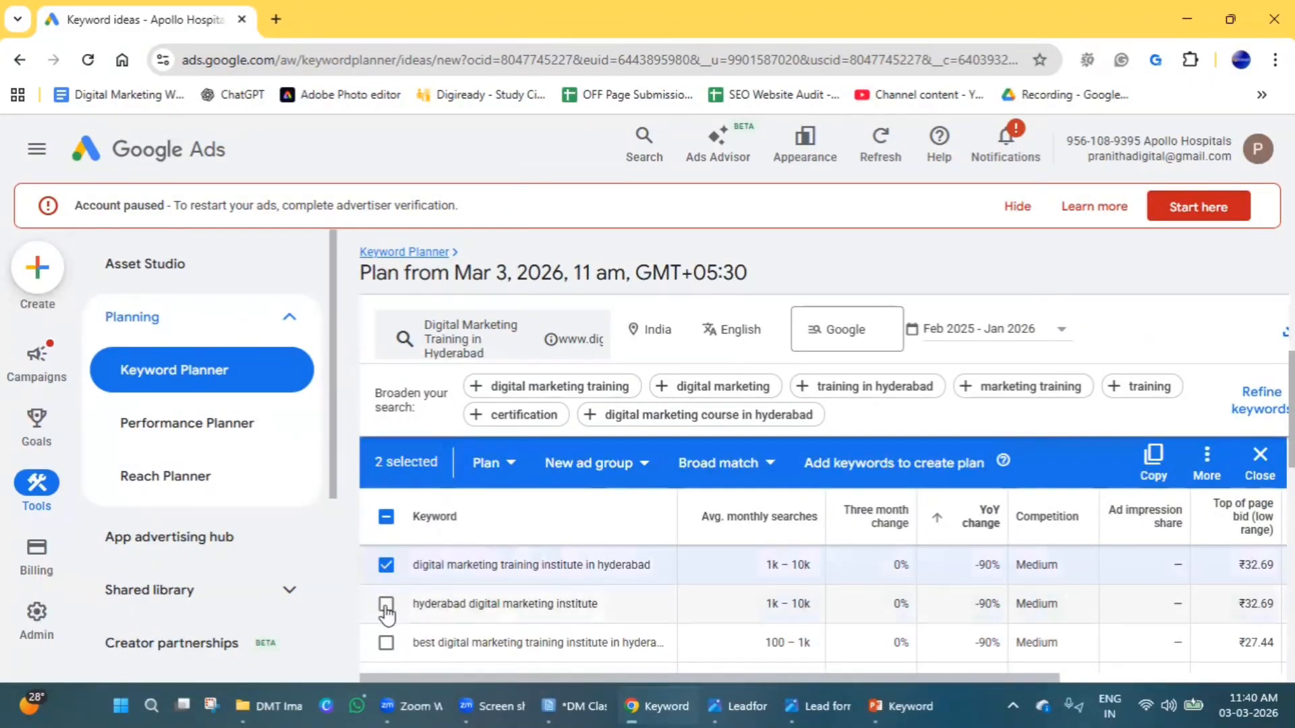
{"action": "left_click", "coordinate": [386, 604]}
{"action": "left_click", "coordinate": [386, 643]}
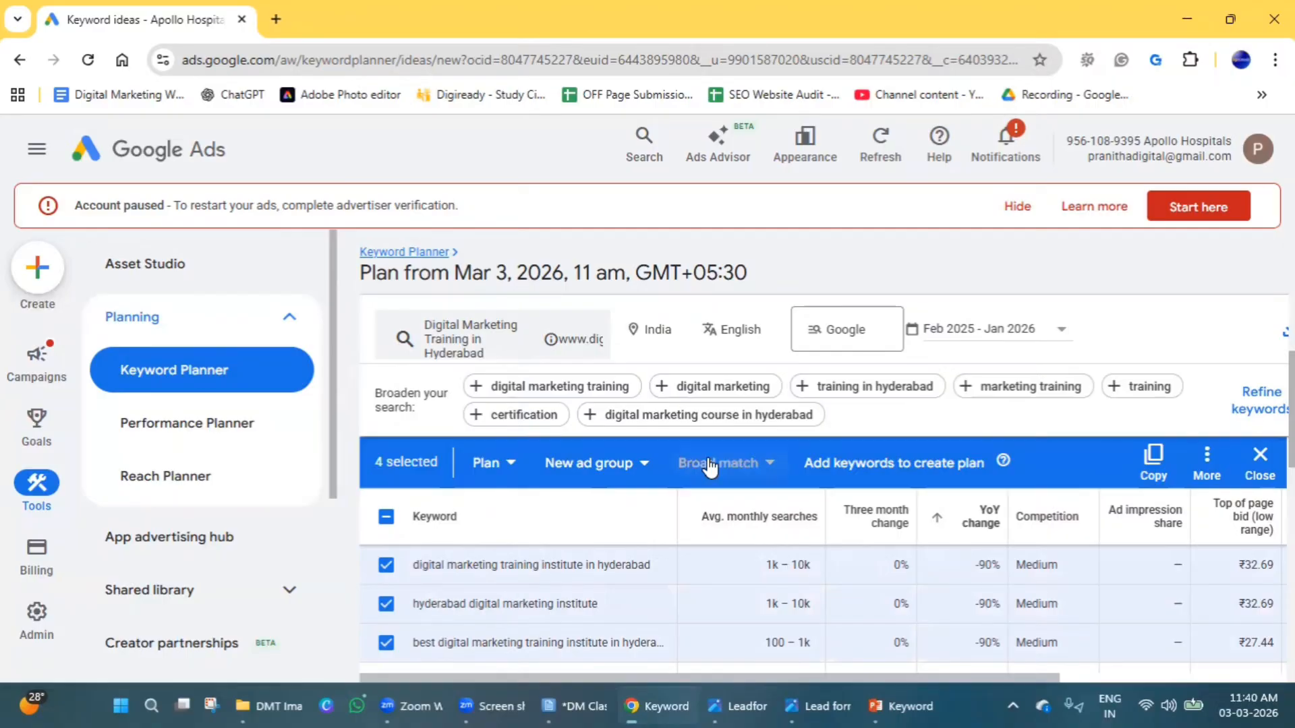
Add the four selected keywords to the plan and review the plan's saved keywords.
{"action": "left_click", "coordinate": [883, 472]}
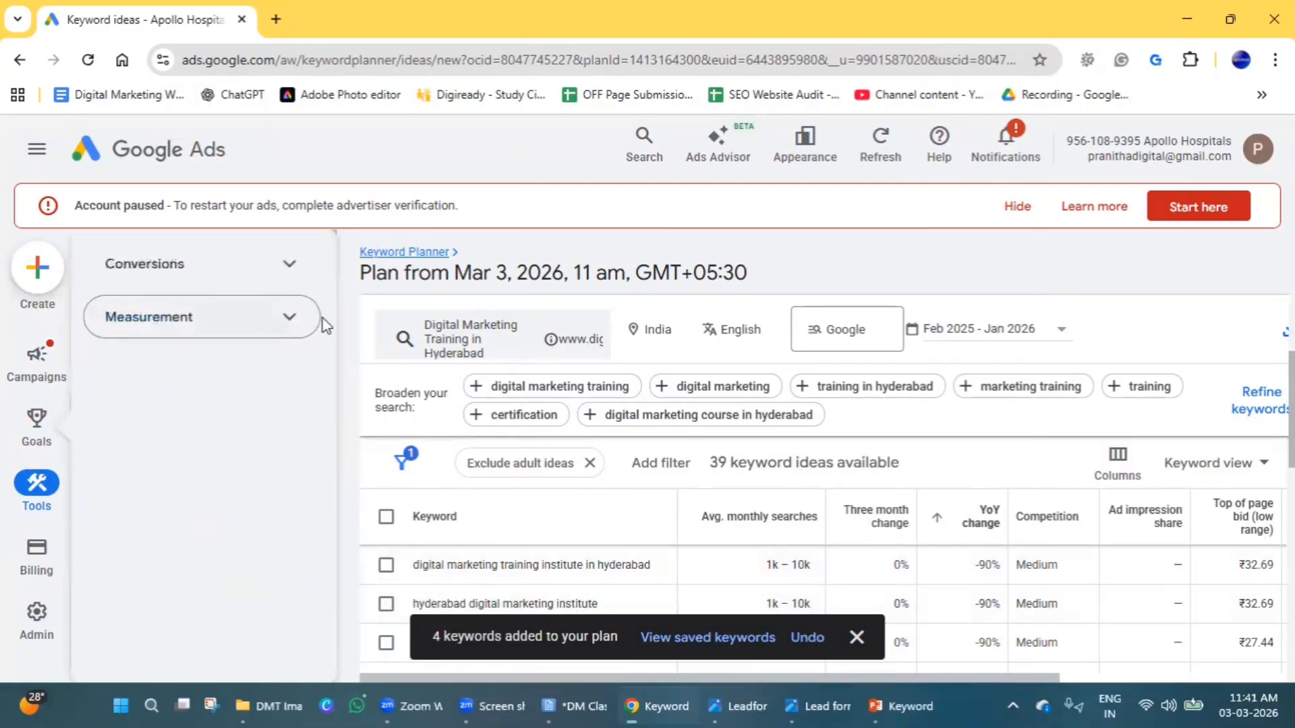
{"action": "left_click", "coordinate": [378, 10]}
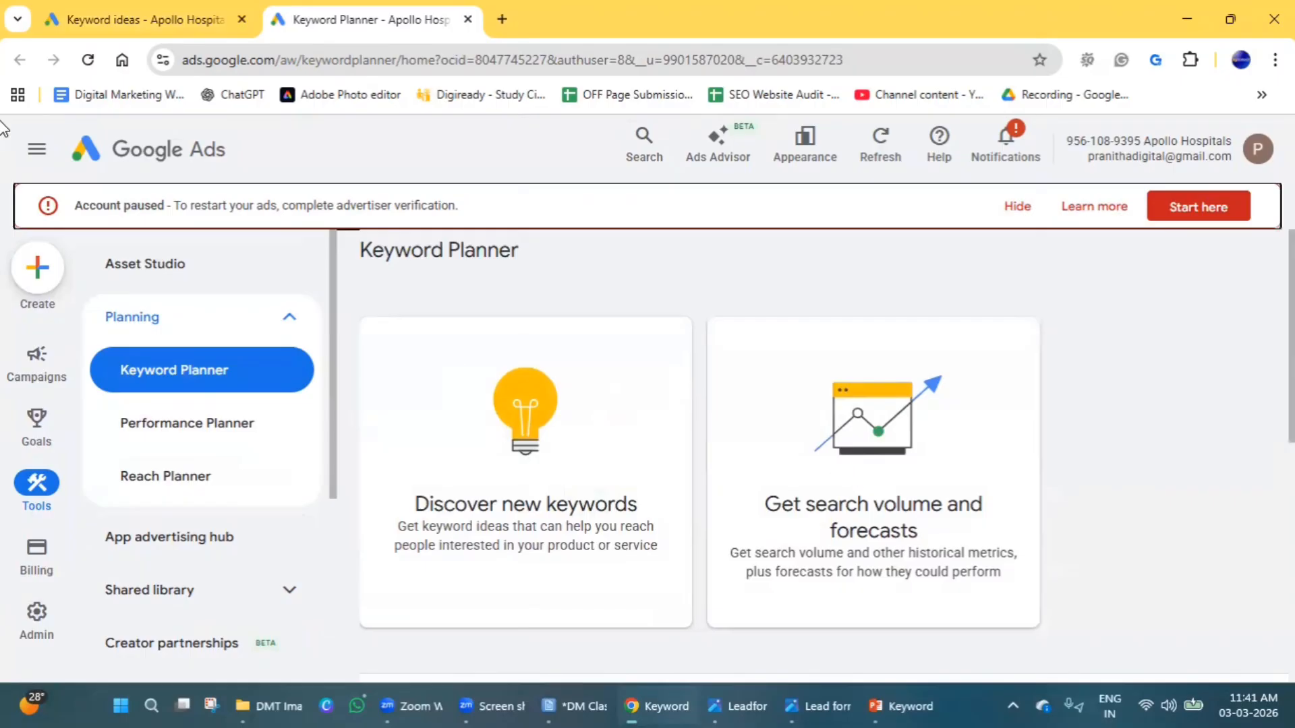
{"action": "left_click", "coordinate": [103, 16]}
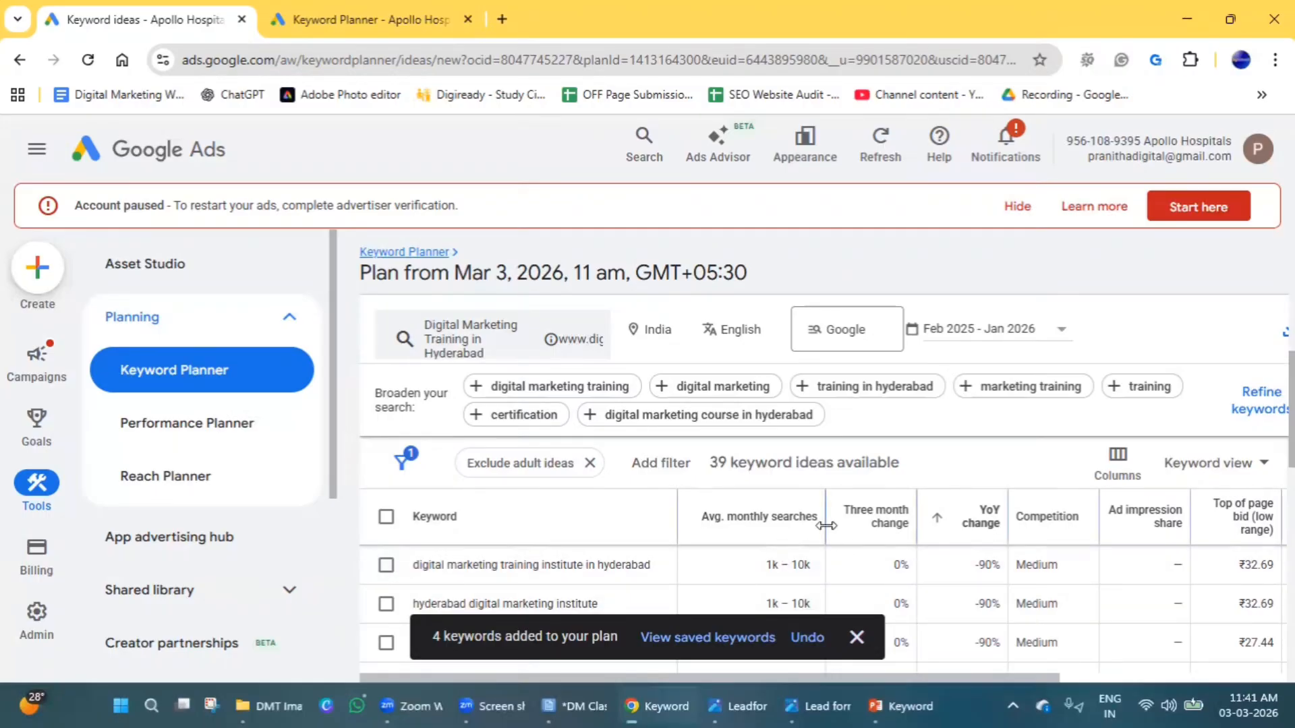
{"action": "scroll", "coordinate": [810, 540], "scroll_direction": "down", "scroll_amount": 3}
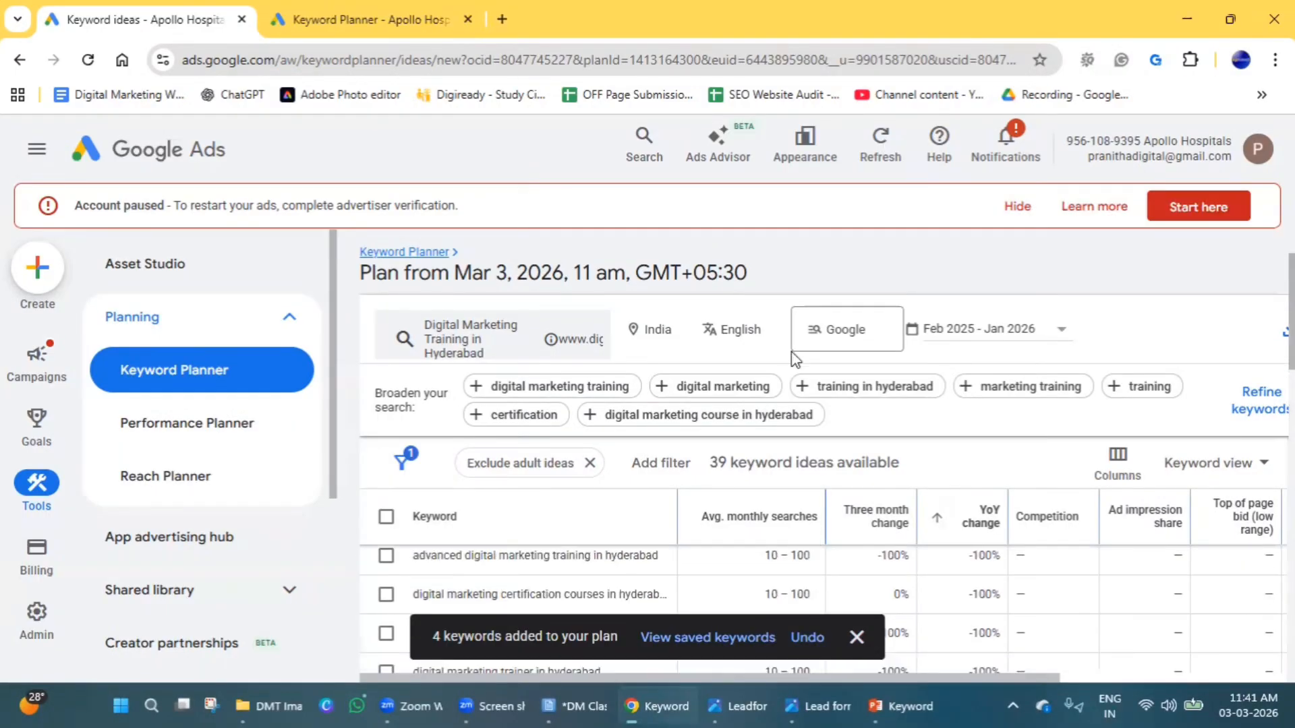
{"action": "scroll", "coordinate": [634, 546], "scroll_direction": "up", "scroll_amount": 3}
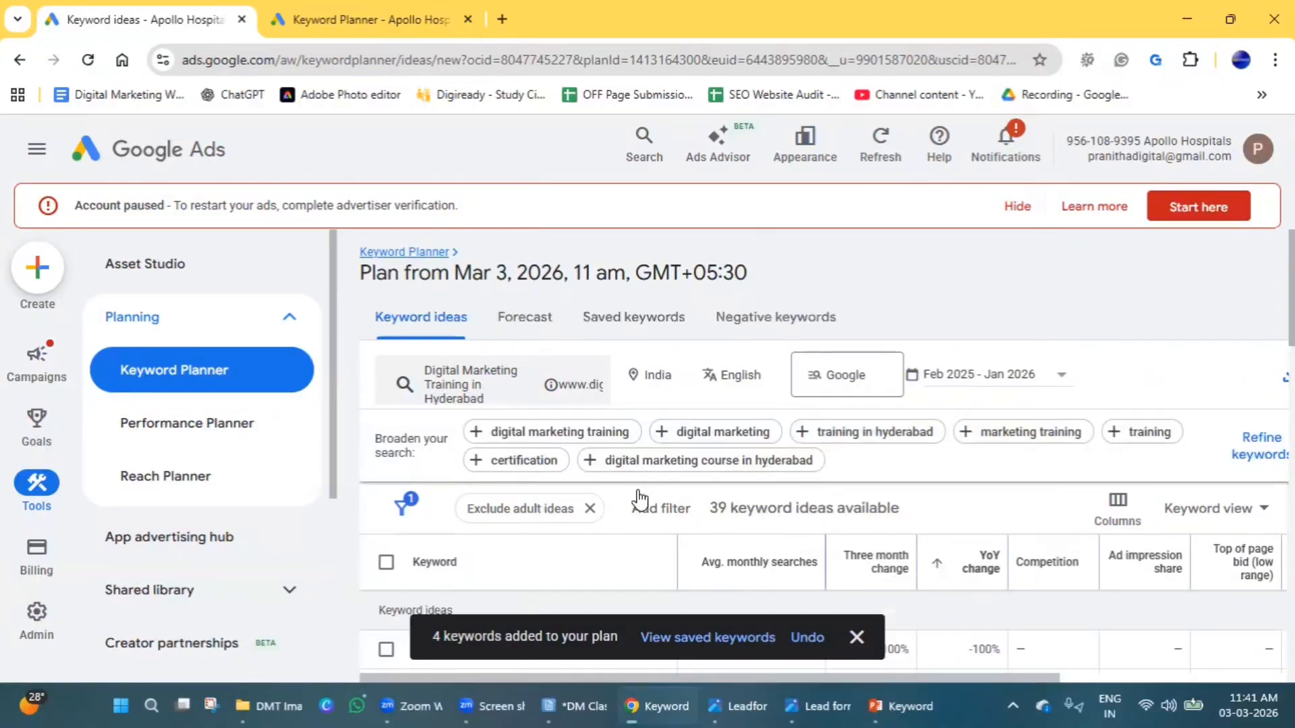
{"action": "left_click", "coordinate": [614, 324]}
{"action": "scroll", "coordinate": [599, 370], "scroll_direction": "down", "scroll_amount": 3}
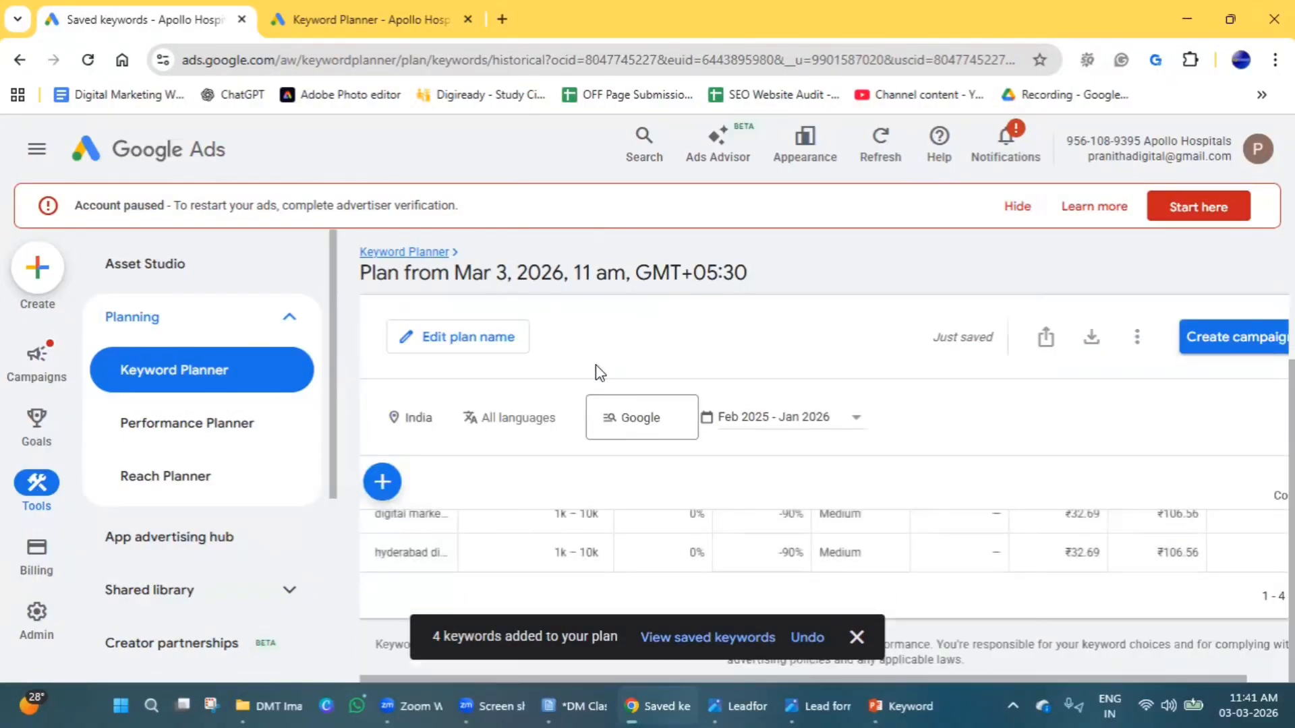
{"action": "scroll", "coordinate": [389, 573], "scroll_direction": "up", "scroll_amount": 3}
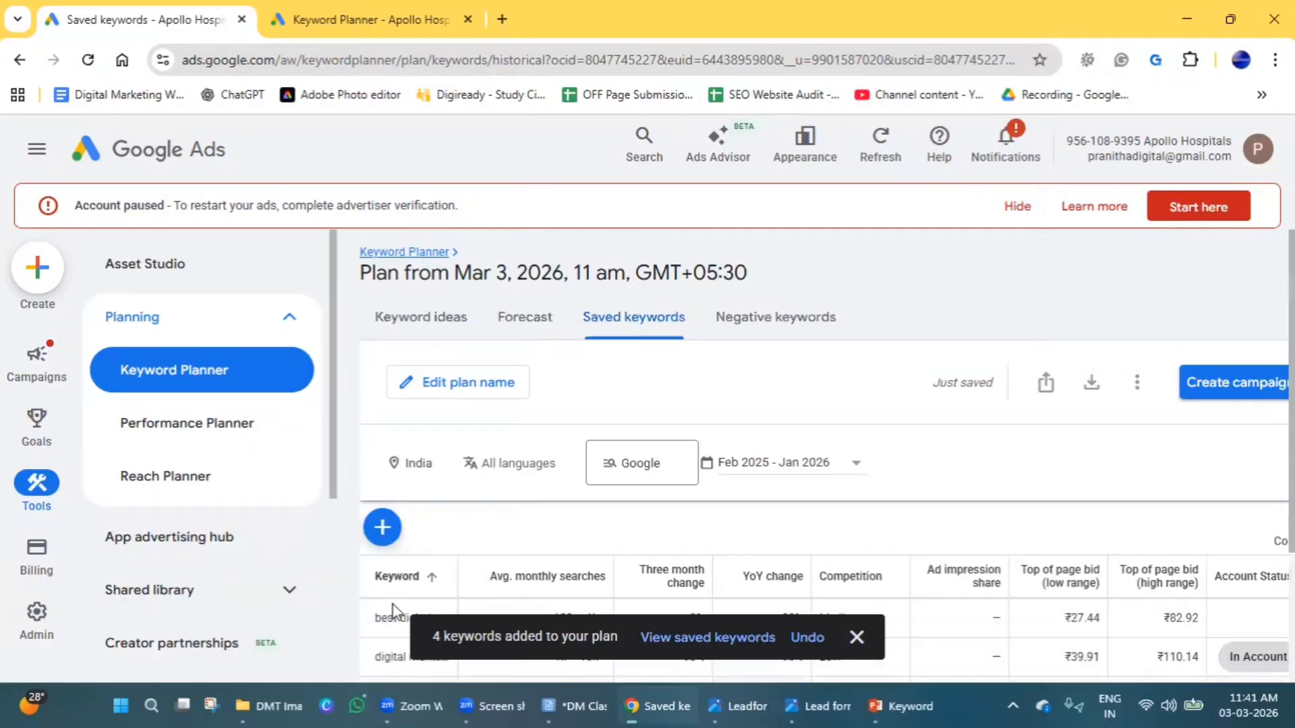
Rename the plan as "DMT Hyd" and save the new name.
{"action": "left_click", "coordinate": [406, 385]}
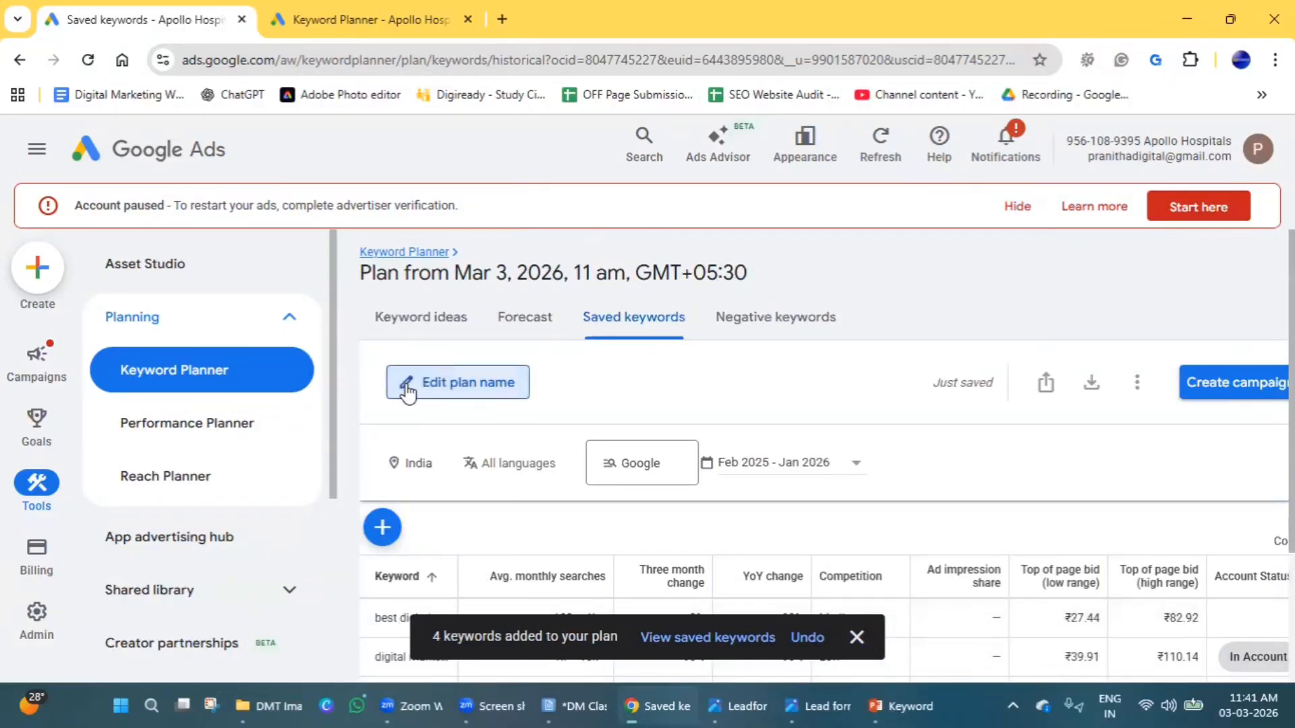
{"action": "triple_click", "coordinate": [435, 410]}
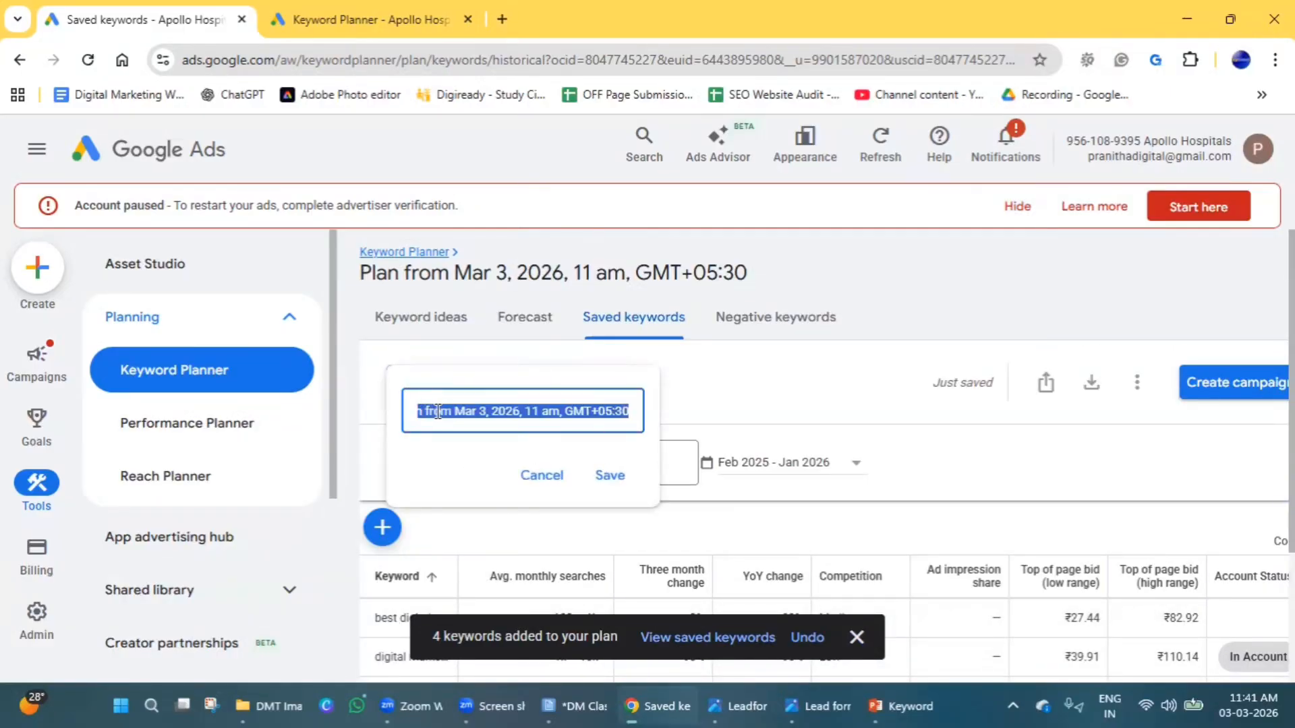
{"action": "type", "text": "DMT Hyd"}
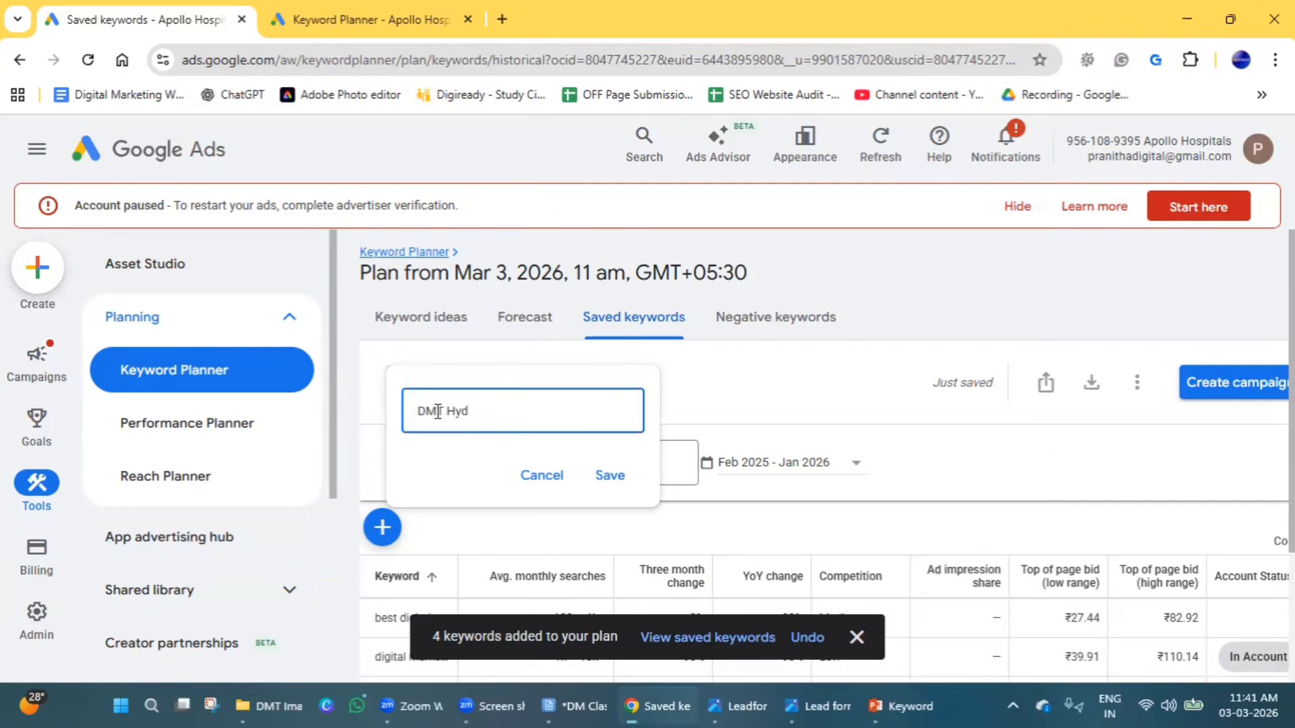
{"action": "left_click", "coordinate": [609, 476]}
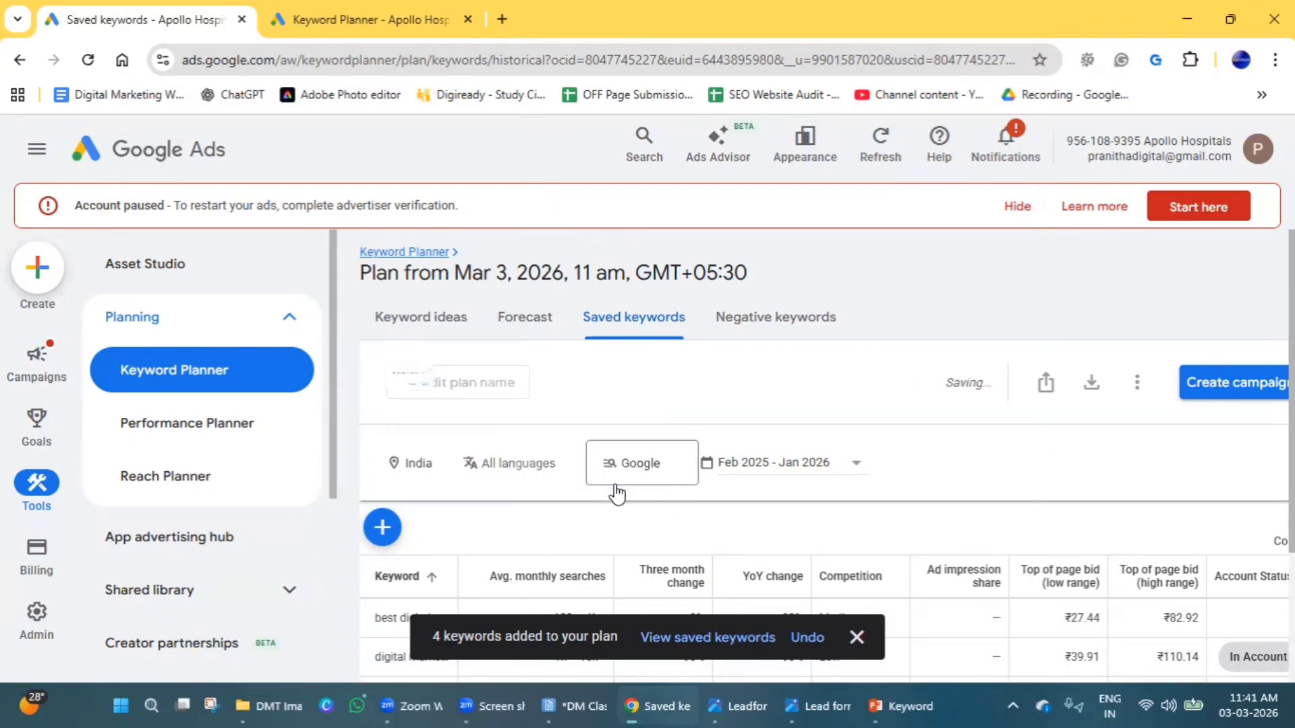
Open the plan's forecast and review its conversions, cost and click estimates.
{"action": "left_click", "coordinate": [526, 318]}
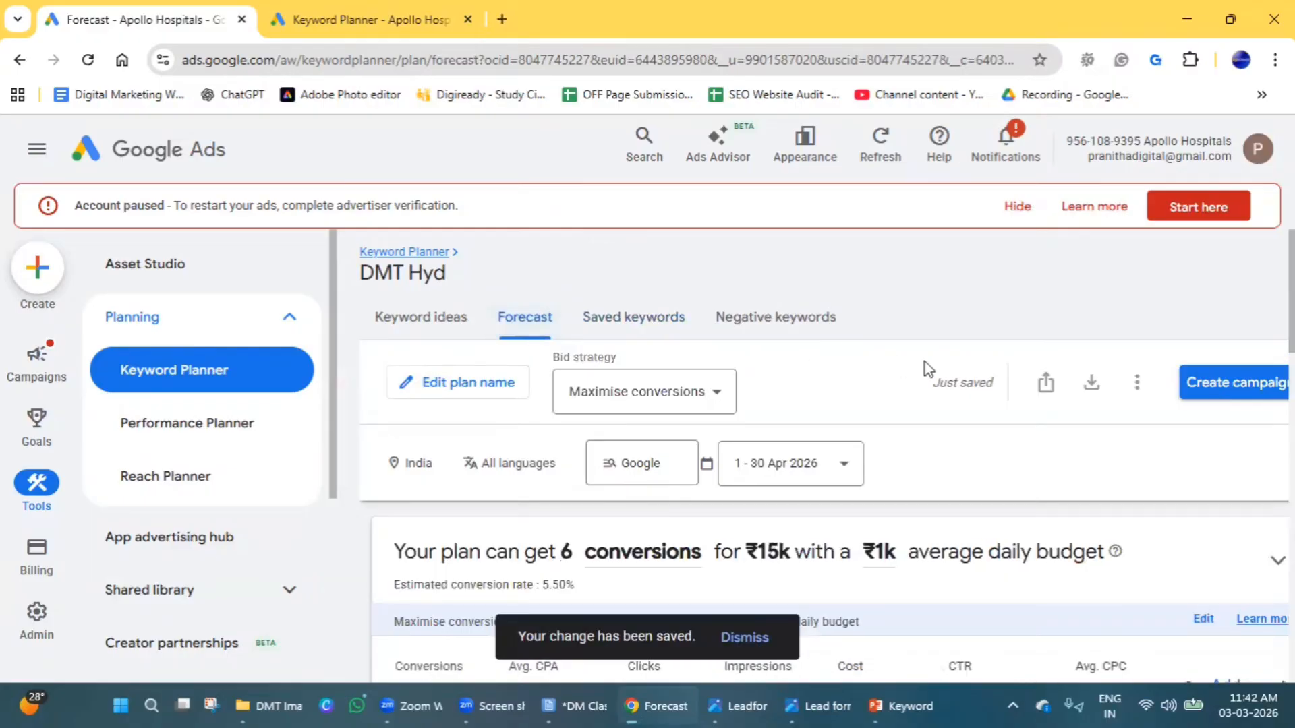
{"action": "scroll", "coordinate": [959, 367], "scroll_direction": "down", "scroll_amount": 1}
{"action": "scroll", "coordinate": [853, 524], "scroll_direction": "up", "scroll_amount": 1}
{"action": "scroll", "coordinate": [870, 385], "scroll_direction": "down", "scroll_amount": 1}
{"action": "scroll", "coordinate": [426, 558], "scroll_direction": "up", "scroll_amount": 2}
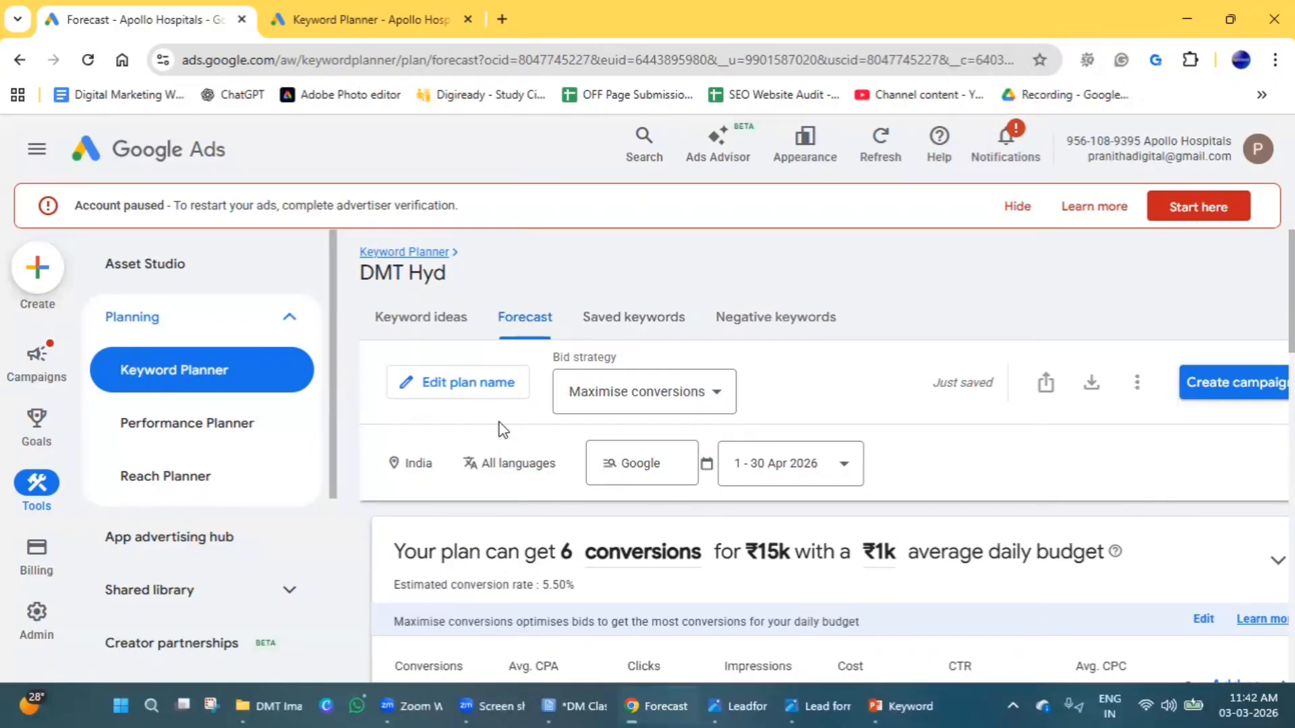
Replace India with the city of Hyderabad, Telangana, India as the forecast's target location and save it.
{"action": "left_click", "coordinate": [415, 464]}
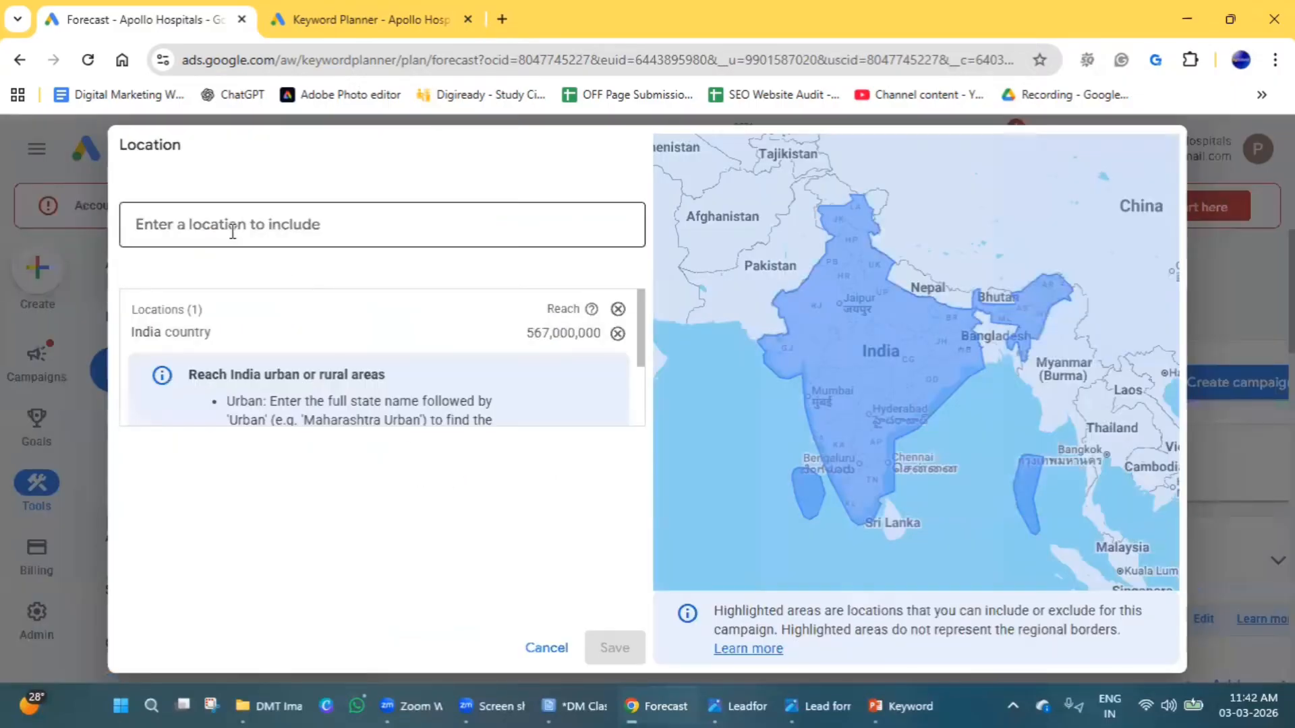
{"action": "left_click", "coordinate": [617, 333]}
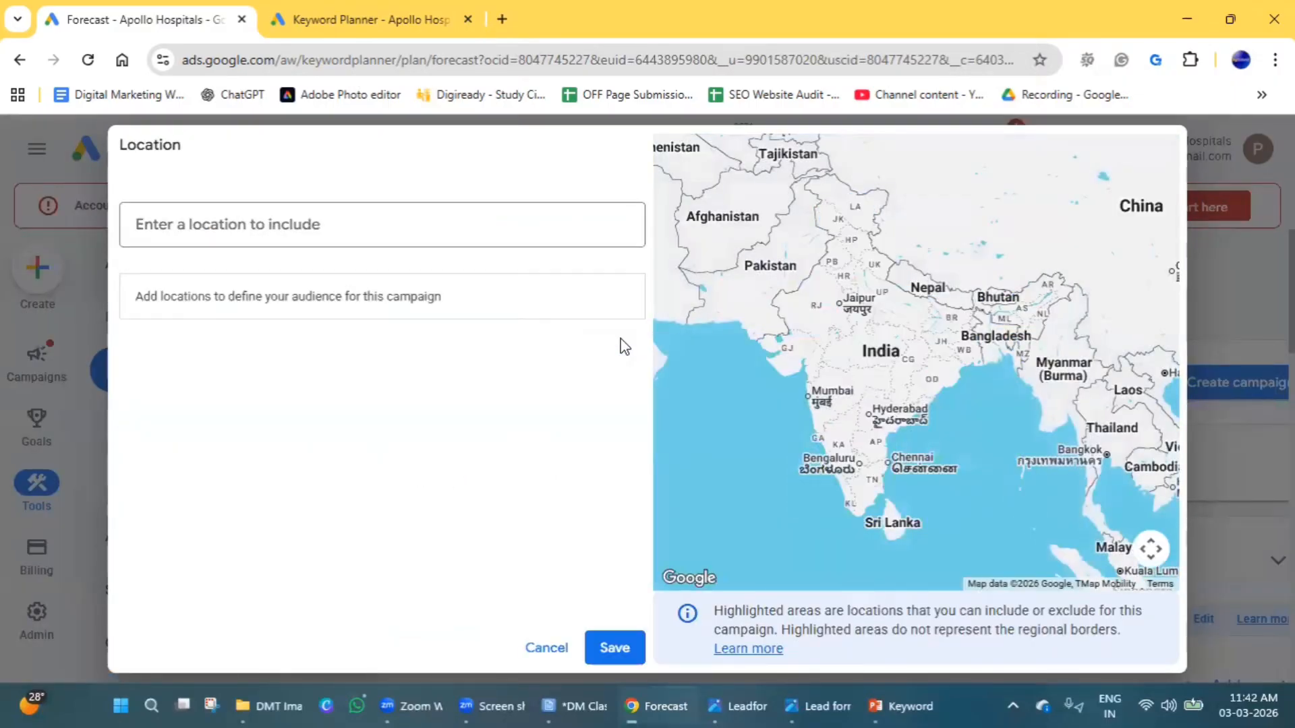
{"action": "left_click", "coordinate": [217, 228]}
{"action": "type", "text": "hyd"}
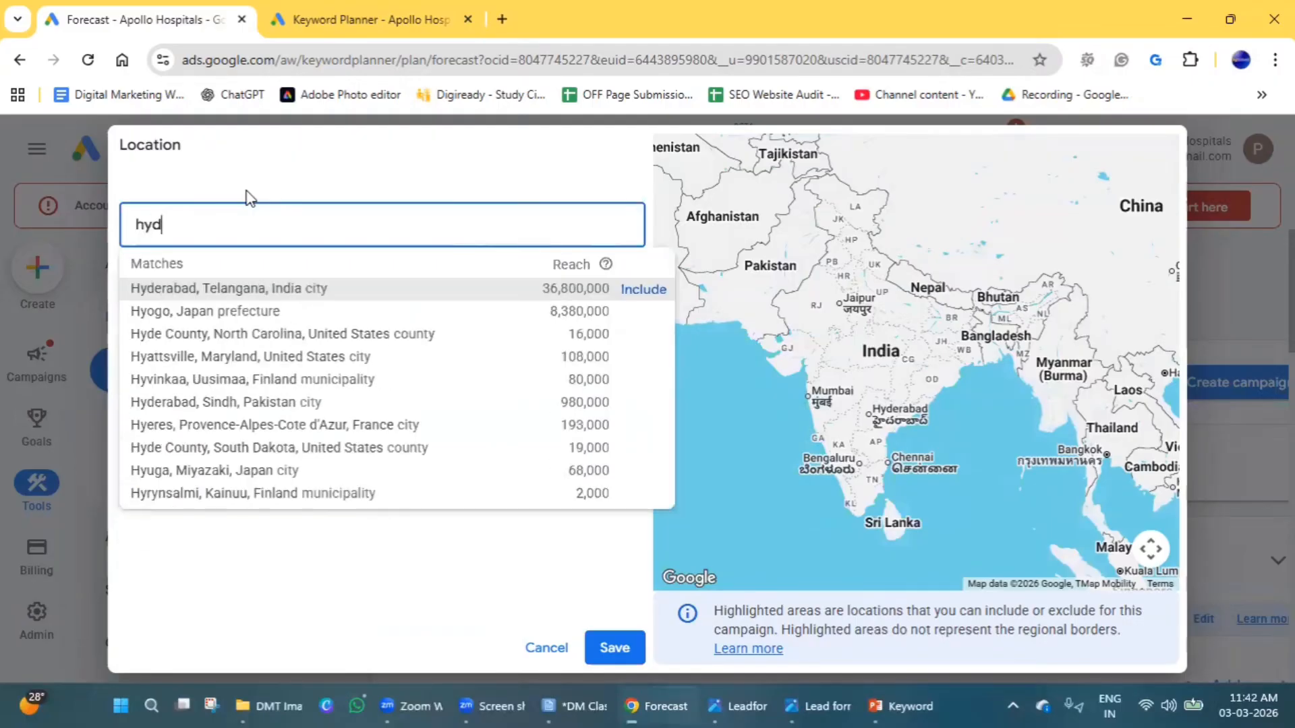
{"action": "left_click", "coordinate": [641, 289]}
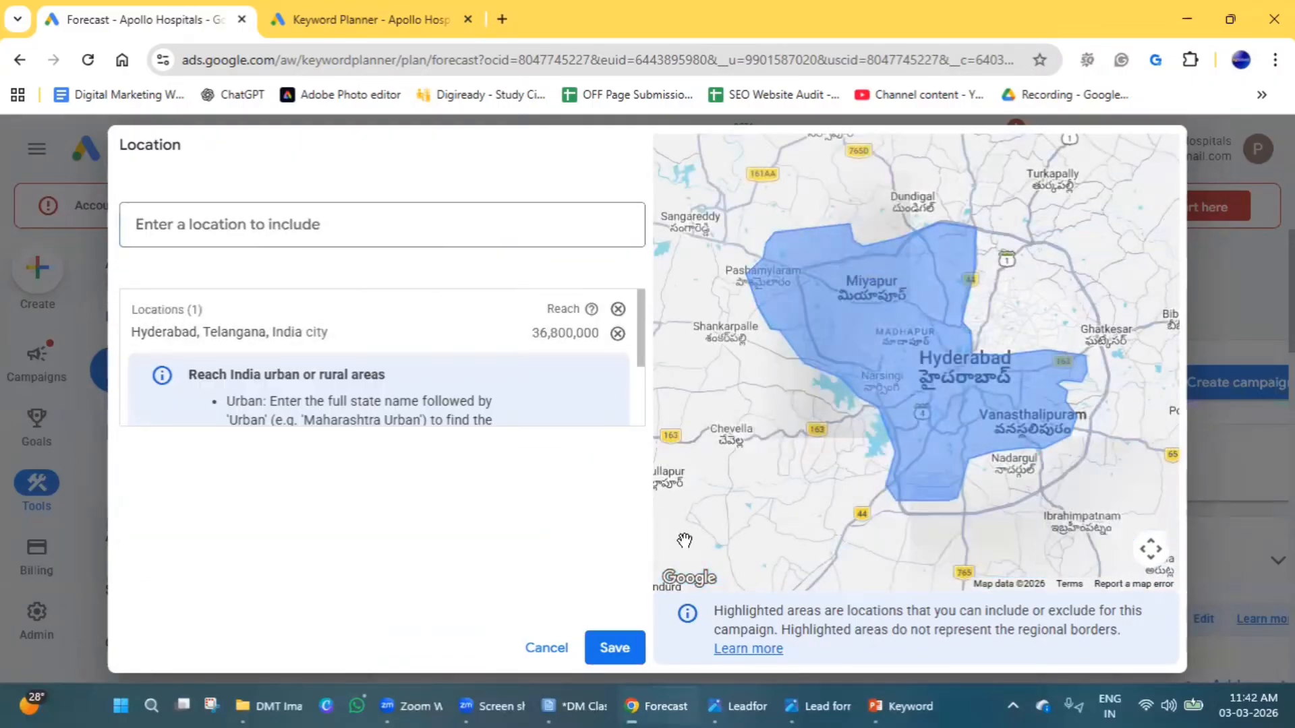
{"action": "left_click", "coordinate": [615, 647]}
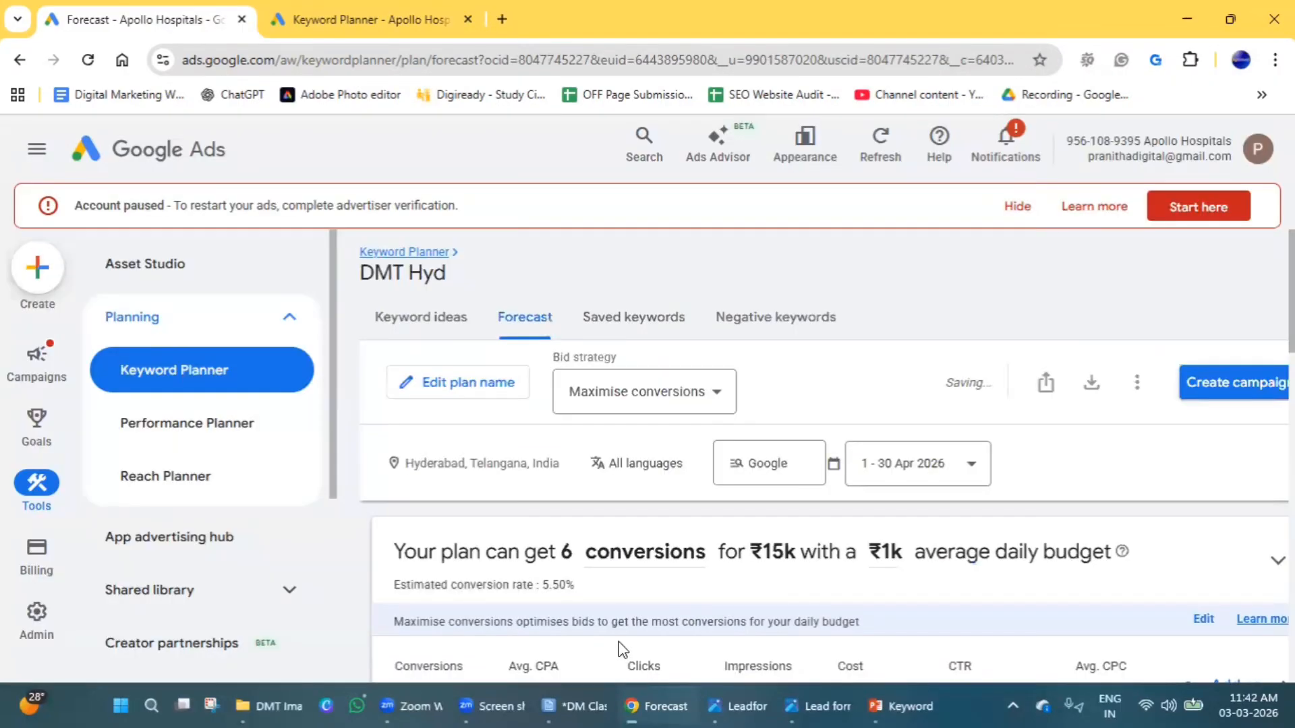
Change the forecast's bid strategy to Maximise clicks and apply it.
{"action": "left_click", "coordinate": [680, 412]}
{"action": "left_click", "coordinate": [678, 443]}
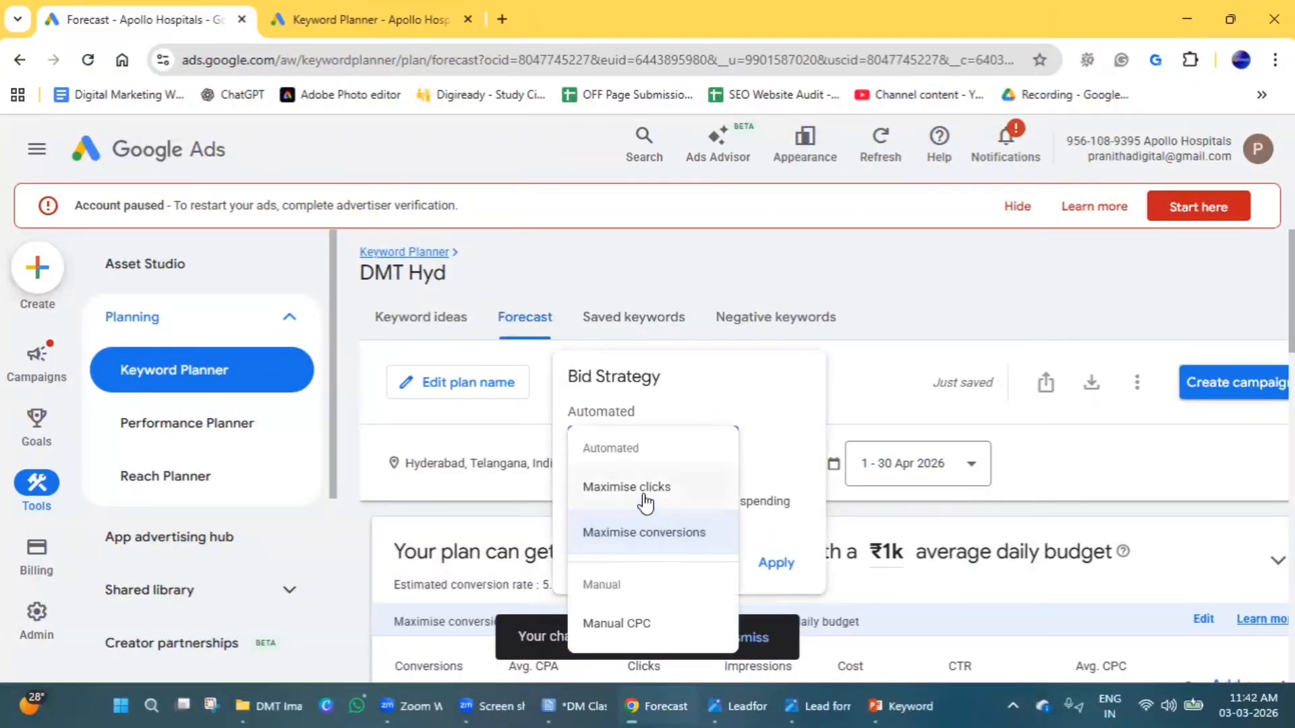
{"action": "left_click", "coordinate": [646, 502]}
{"action": "left_click", "coordinate": [785, 564]}
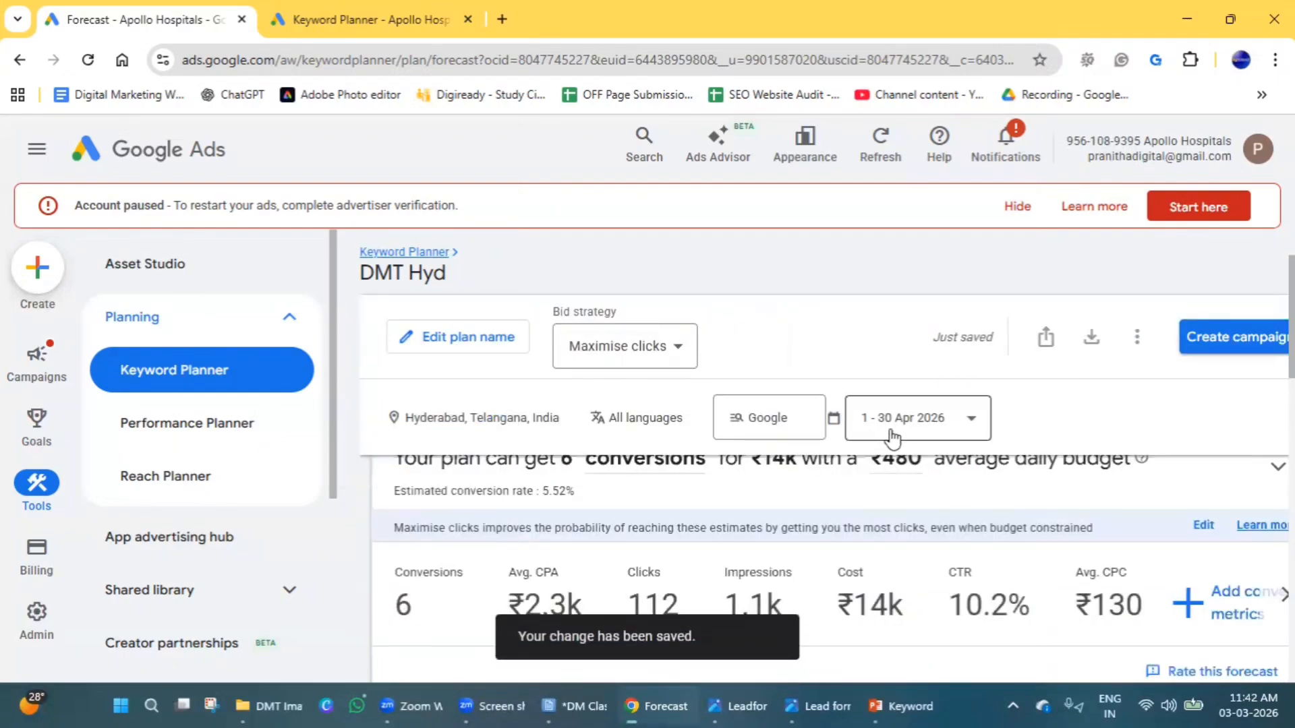
{"action": "left_click", "coordinate": [896, 432]}
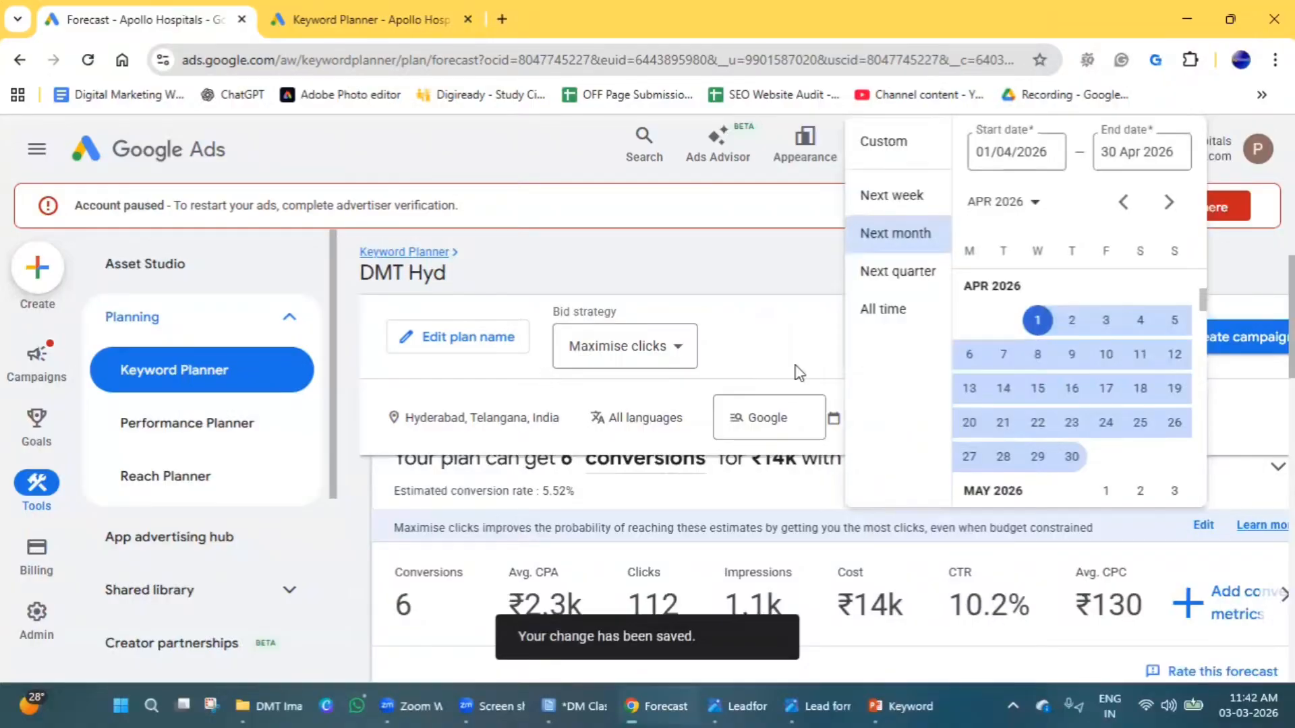
{"action": "left_click", "coordinate": [798, 371]}
{"action": "left_click", "coordinate": [899, 429]}
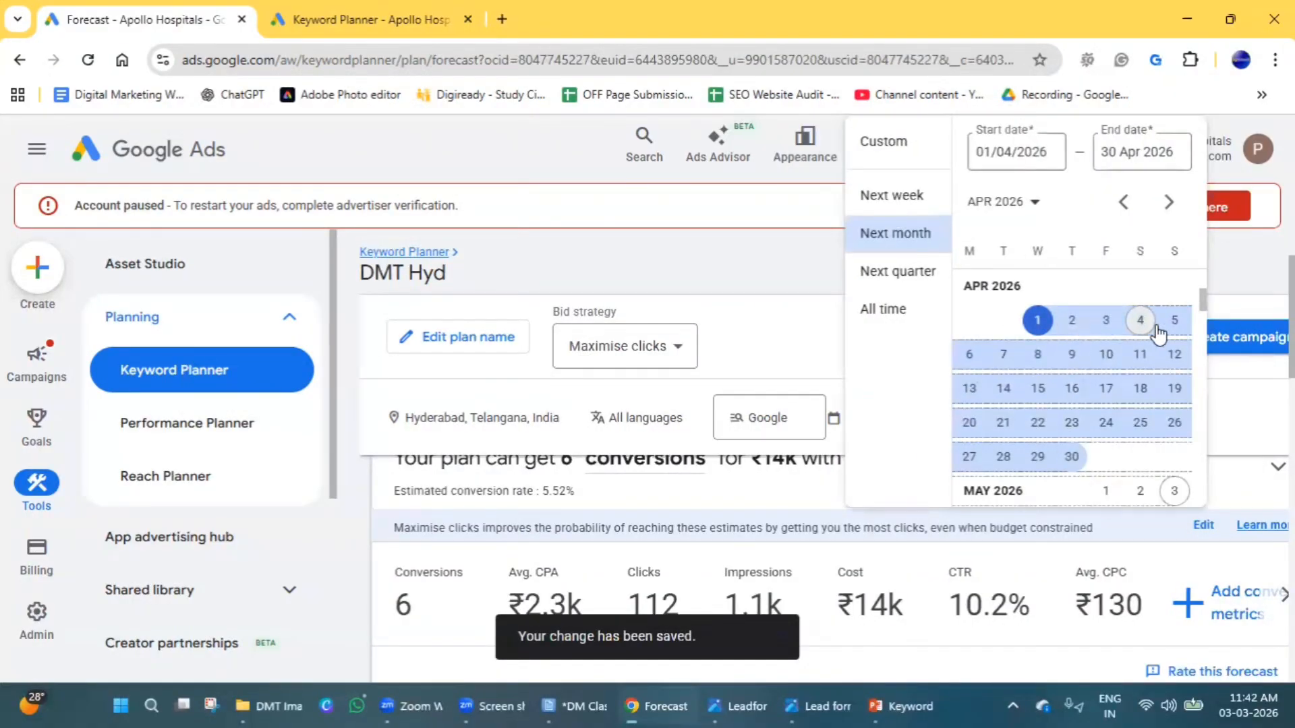
{"action": "scroll", "coordinate": [1003, 446], "scroll_direction": "up", "scroll_amount": 3}
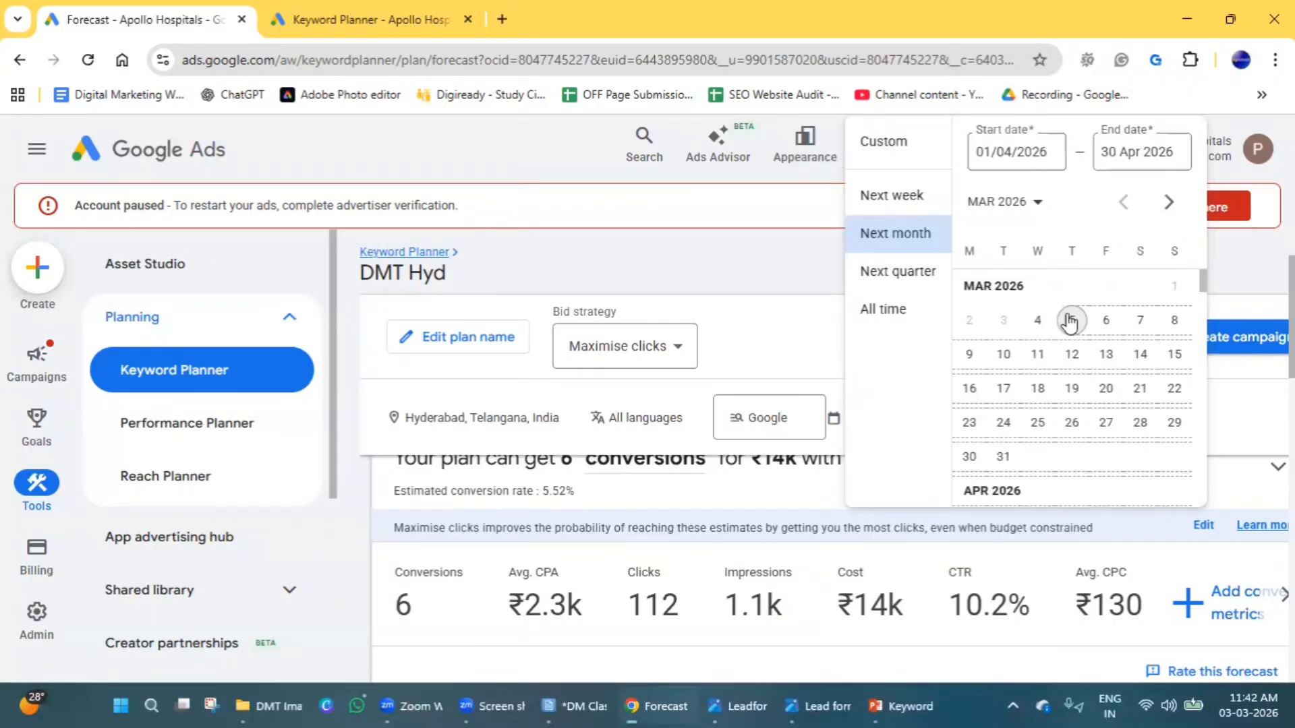
{"action": "left_click", "coordinate": [1045, 325]}
{"action": "left_click", "coordinate": [1007, 464]}
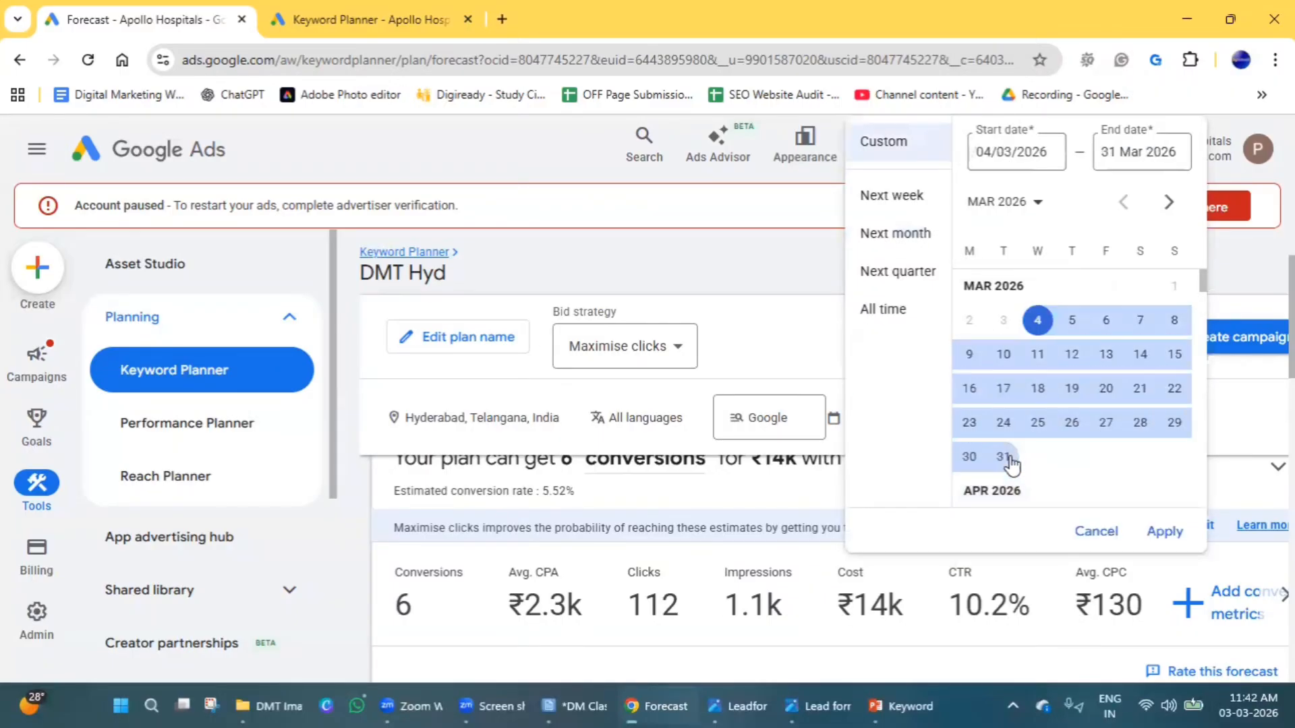
{"action": "left_click", "coordinate": [834, 361]}
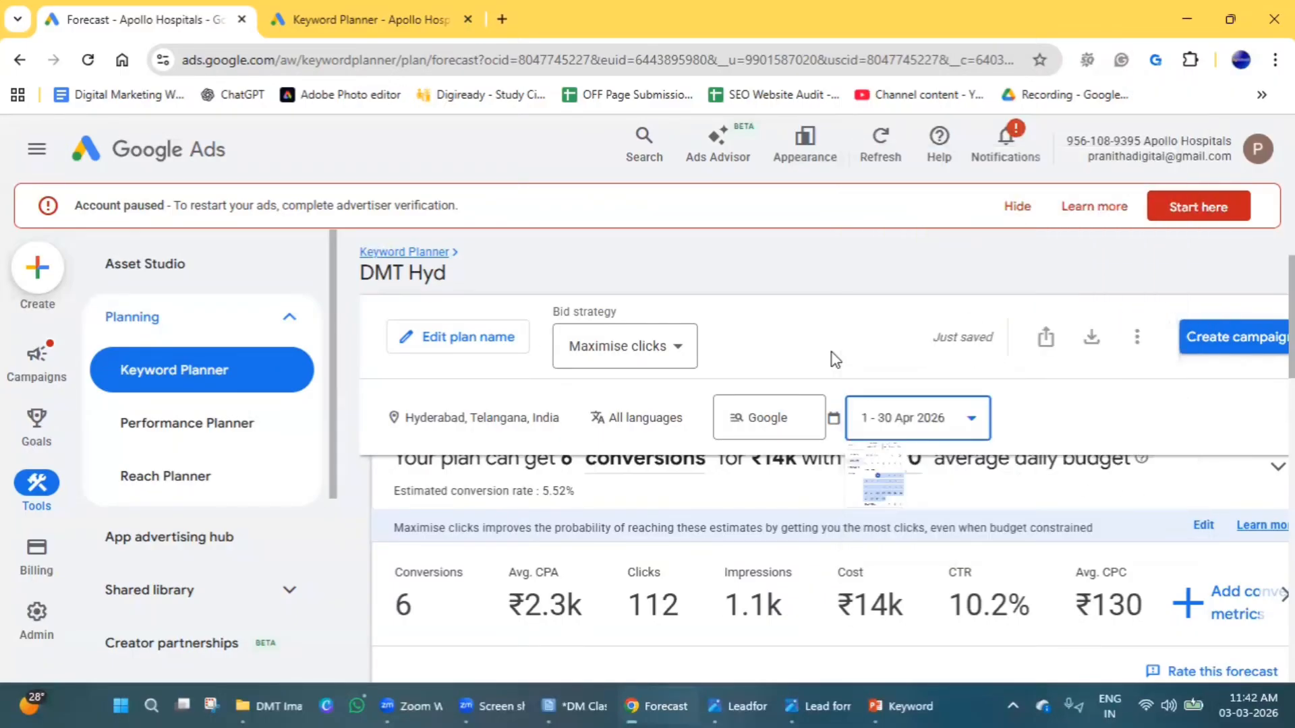
Set the forecast's date range to 4–31 March 2026 and apply it.
{"action": "left_click", "coordinate": [945, 425]}
{"action": "left_click", "coordinate": [1072, 456]}
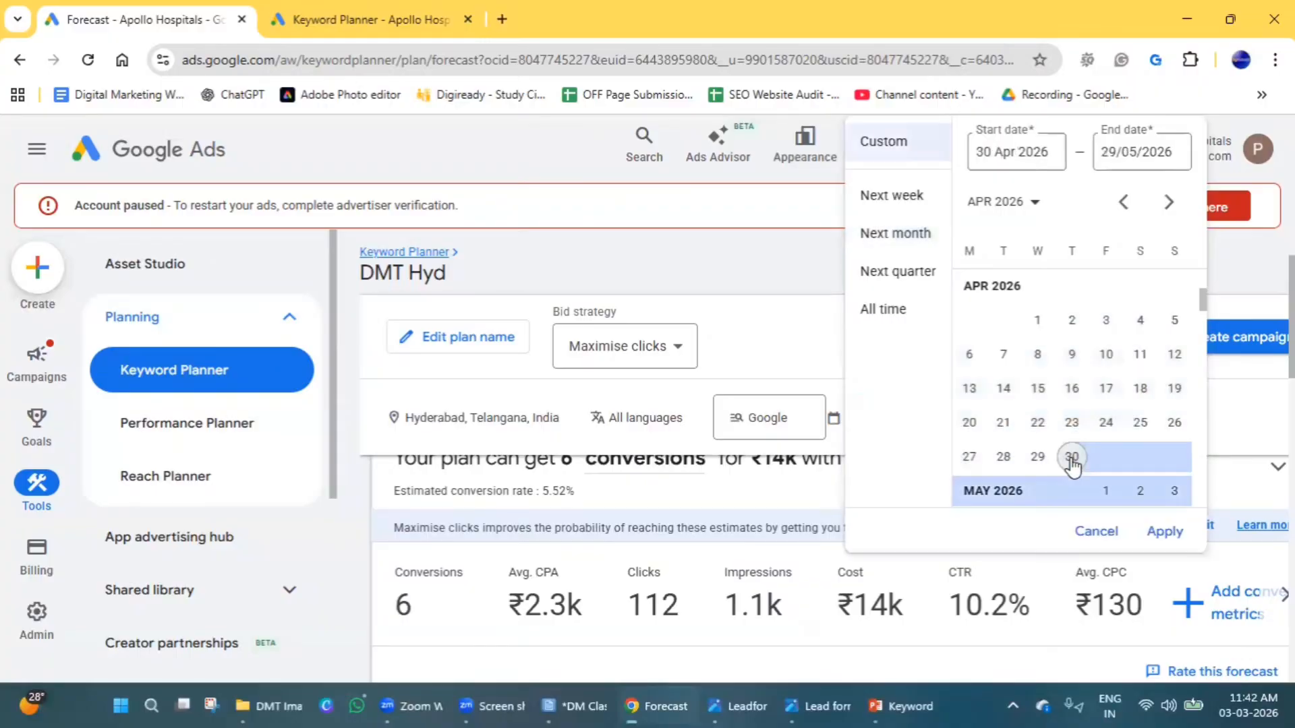
{"action": "left_click", "coordinate": [1038, 320]}
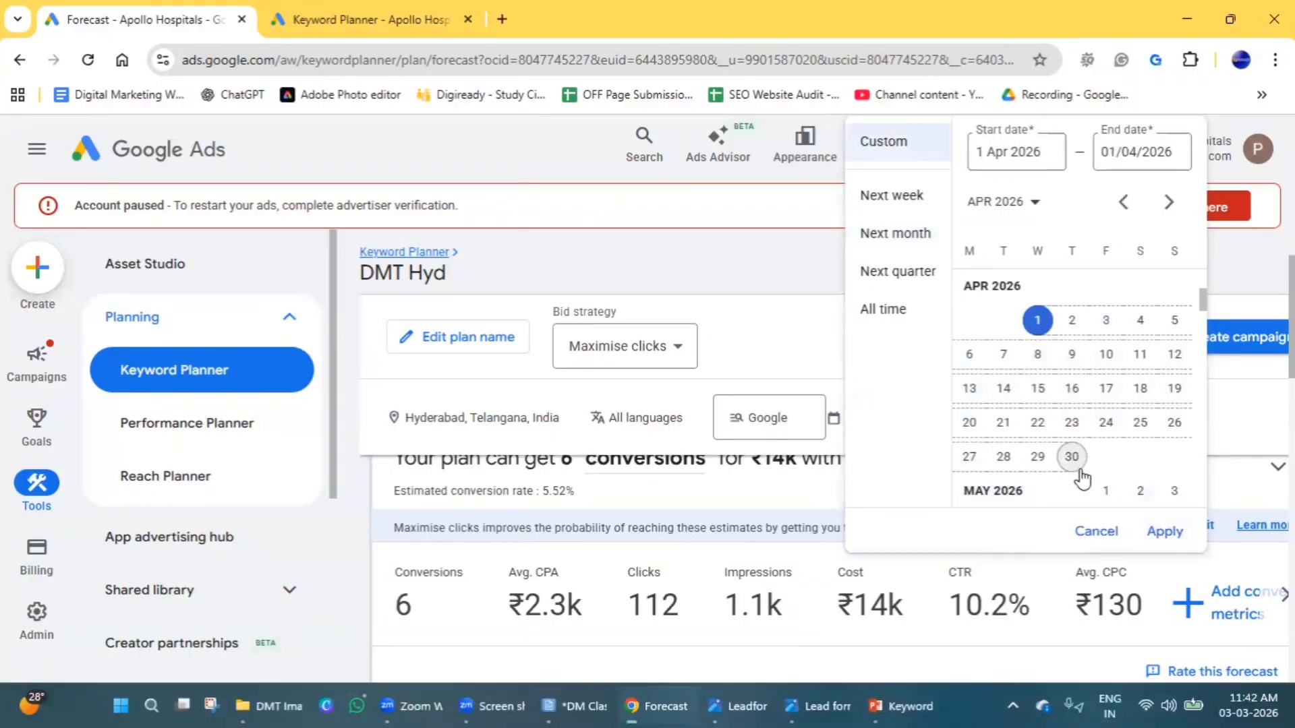
{"action": "scroll", "coordinate": [1039, 418], "scroll_direction": "up", "scroll_amount": 3}
{"action": "left_click", "coordinate": [1038, 305]}
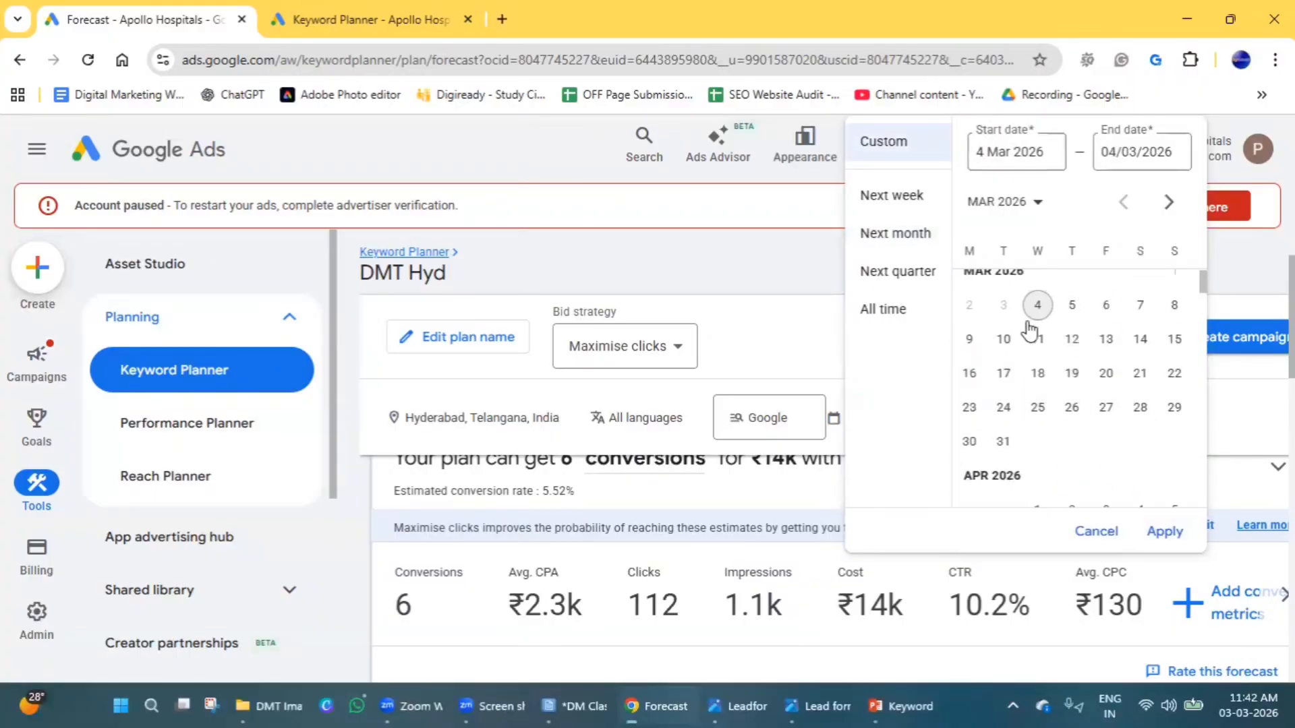
{"action": "left_click", "coordinate": [1004, 441]}
{"action": "left_click", "coordinate": [1171, 531]}
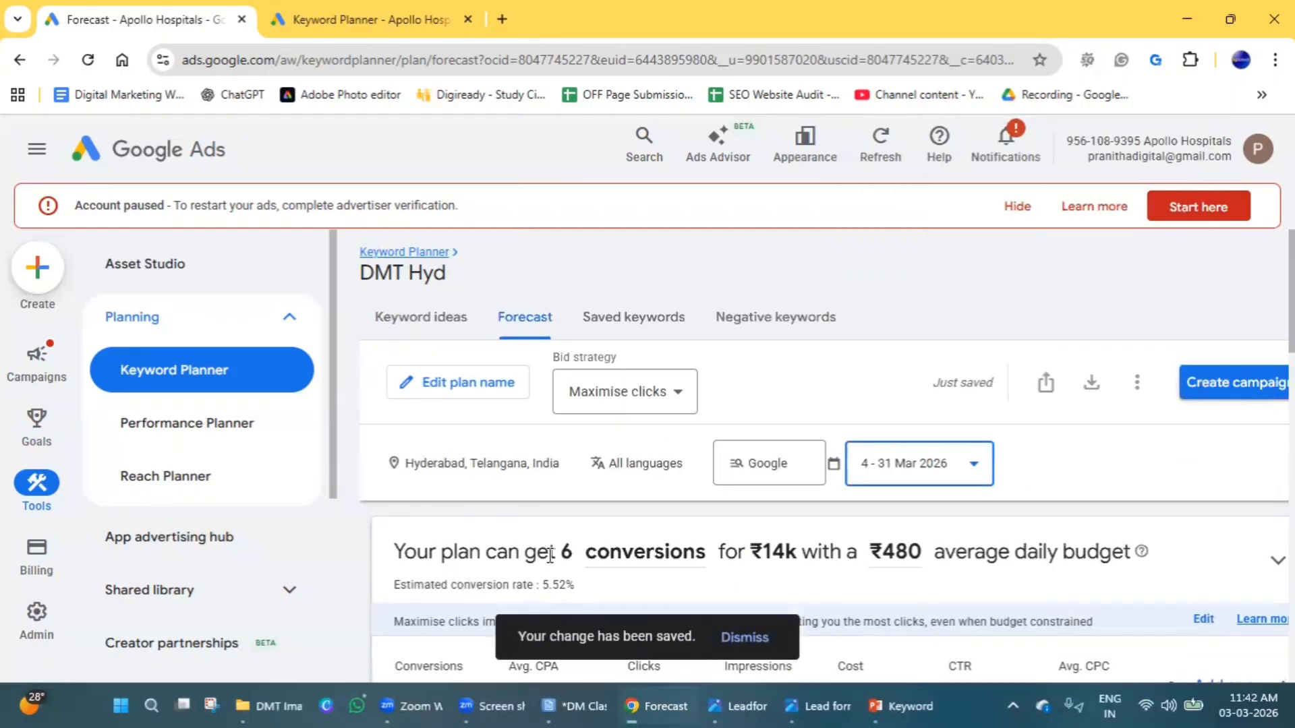
Examine the forecast's estimated conversions, total cost and average daily budget for the chosen dates.
{"action": "left_click_drag", "start_coordinate": [454, 555], "coordinate": [806, 556]}
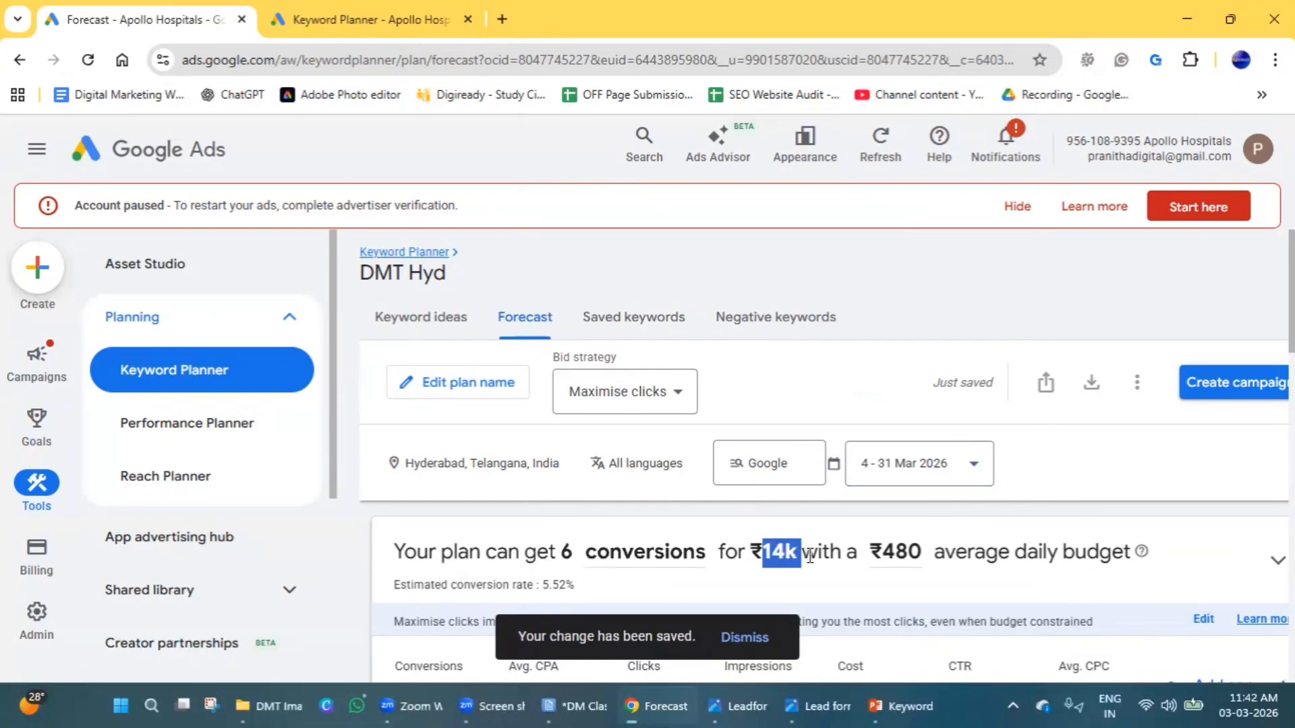
{"action": "left_click", "coordinate": [870, 550]}
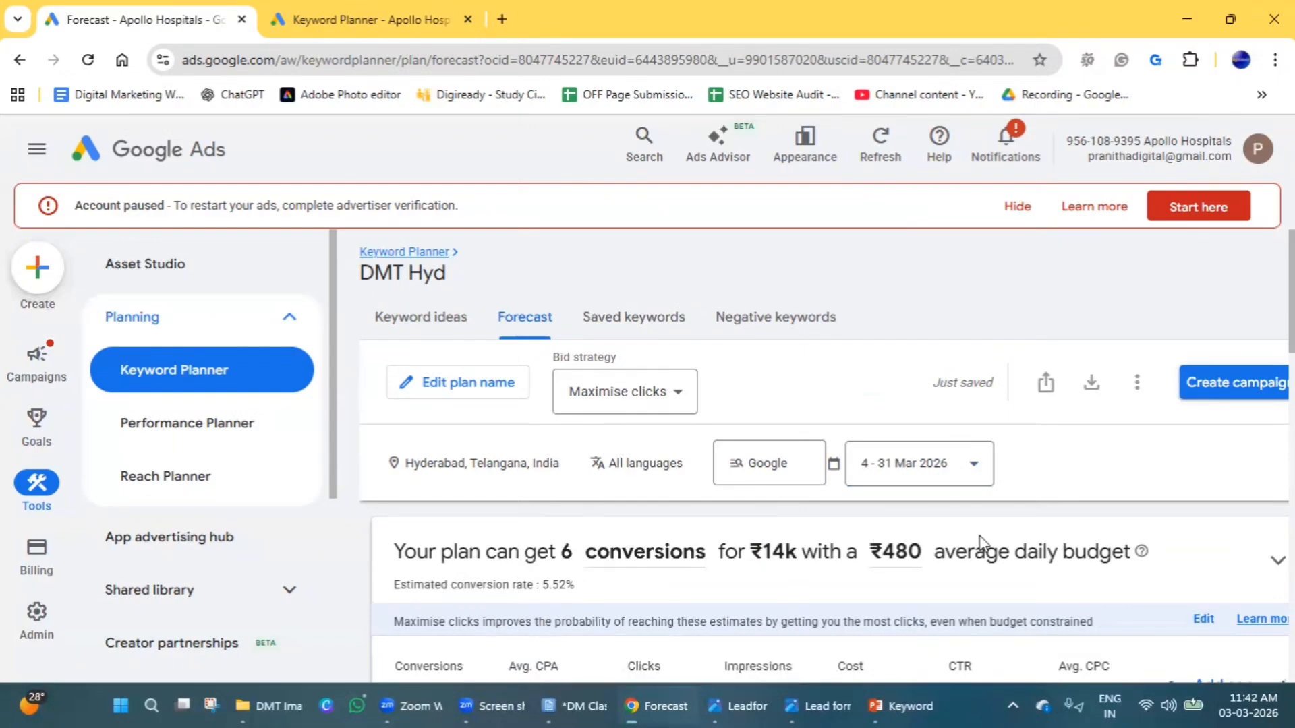
{"action": "scroll", "coordinate": [1064, 546], "scroll_direction": "down", "scroll_amount": 2}
{"action": "scroll", "coordinate": [1063, 549], "scroll_direction": "up", "scroll_amount": 2}
Try to raise the forecast's average daily budget, entering ₹600 and also ₹500.
{"action": "left_click", "coordinate": [901, 567]}
{"action": "double_click", "coordinate": [900, 562]}
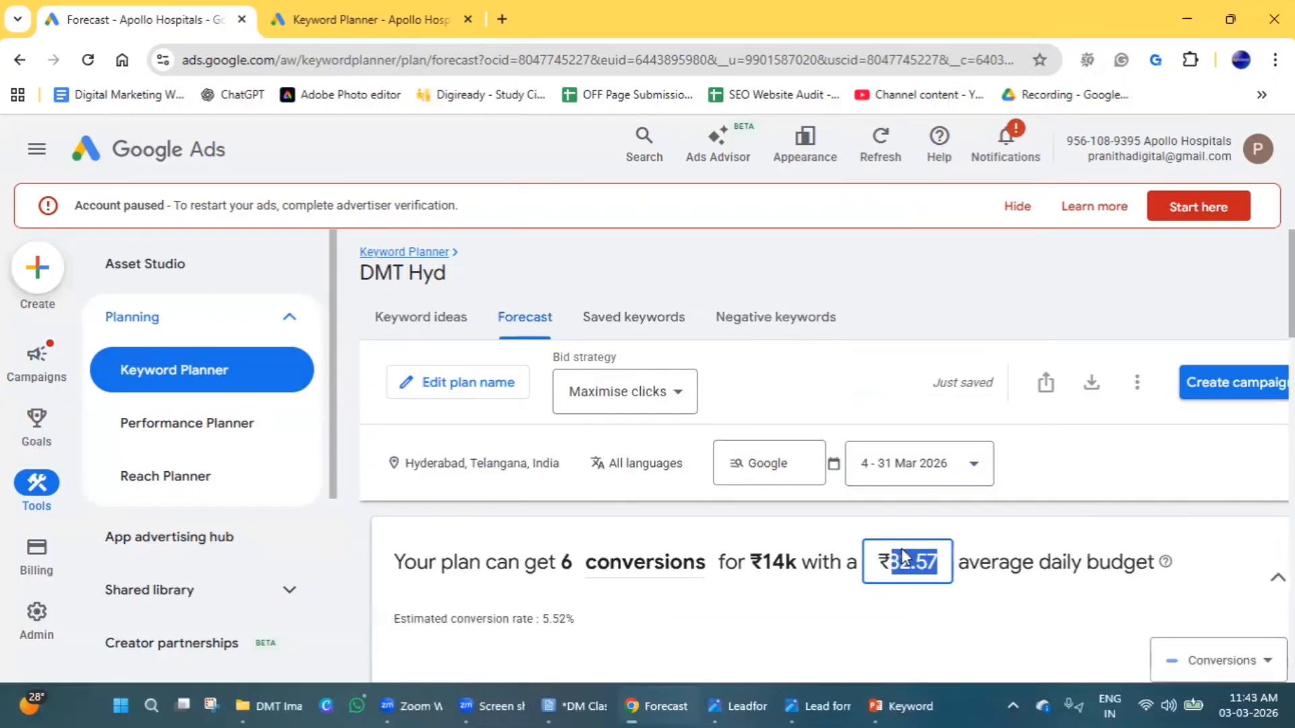
{"action": "type", "text": "600."}
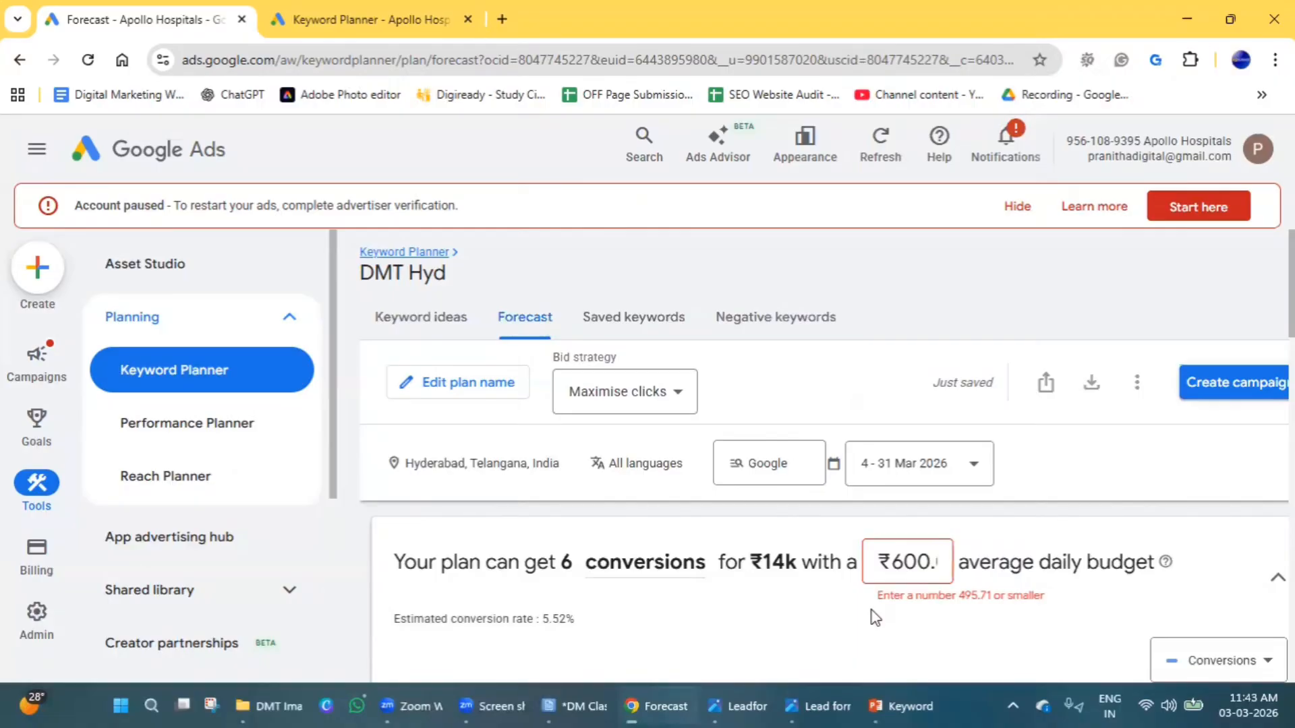
{"action": "double_click", "coordinate": [908, 565]}
{"action": "left_click", "coordinate": [790, 563]}
{"action": "double_click", "coordinate": [798, 560]}
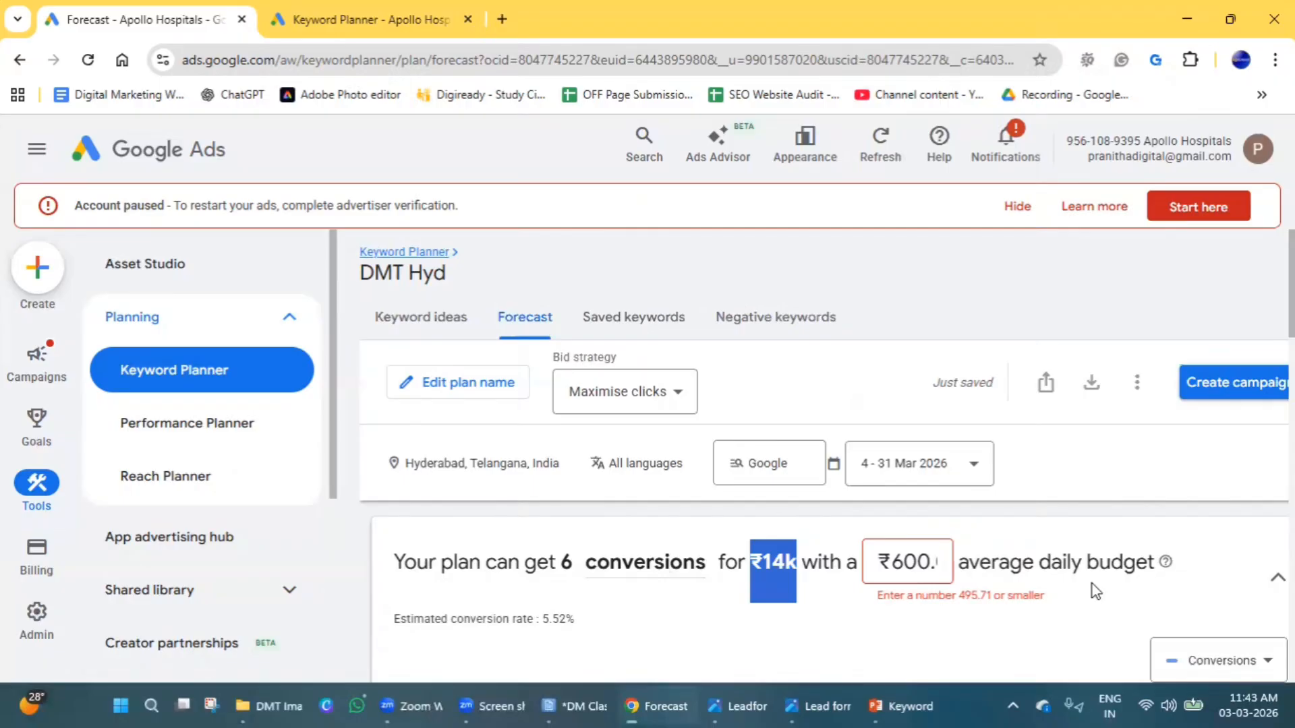
{"action": "double_click", "coordinate": [926, 566]}
{"action": "left_click", "coordinate": [1017, 550]}
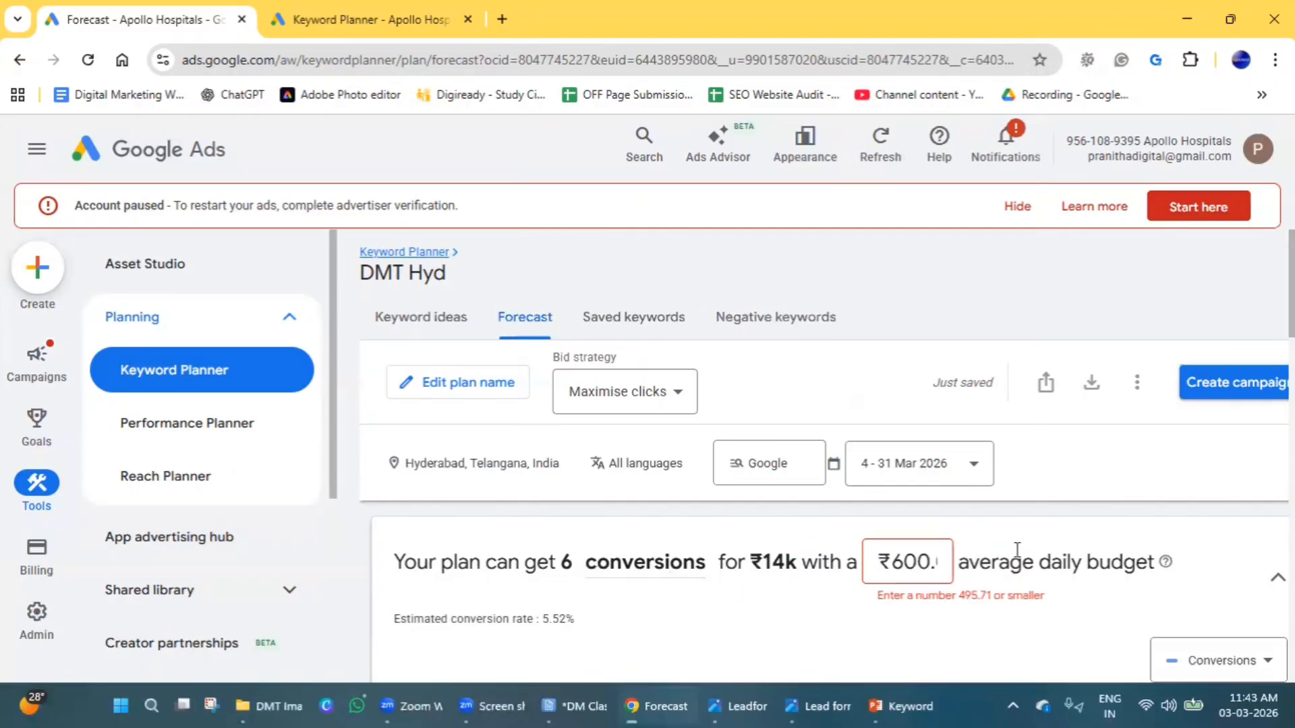
{"action": "double_click", "coordinate": [918, 557]}
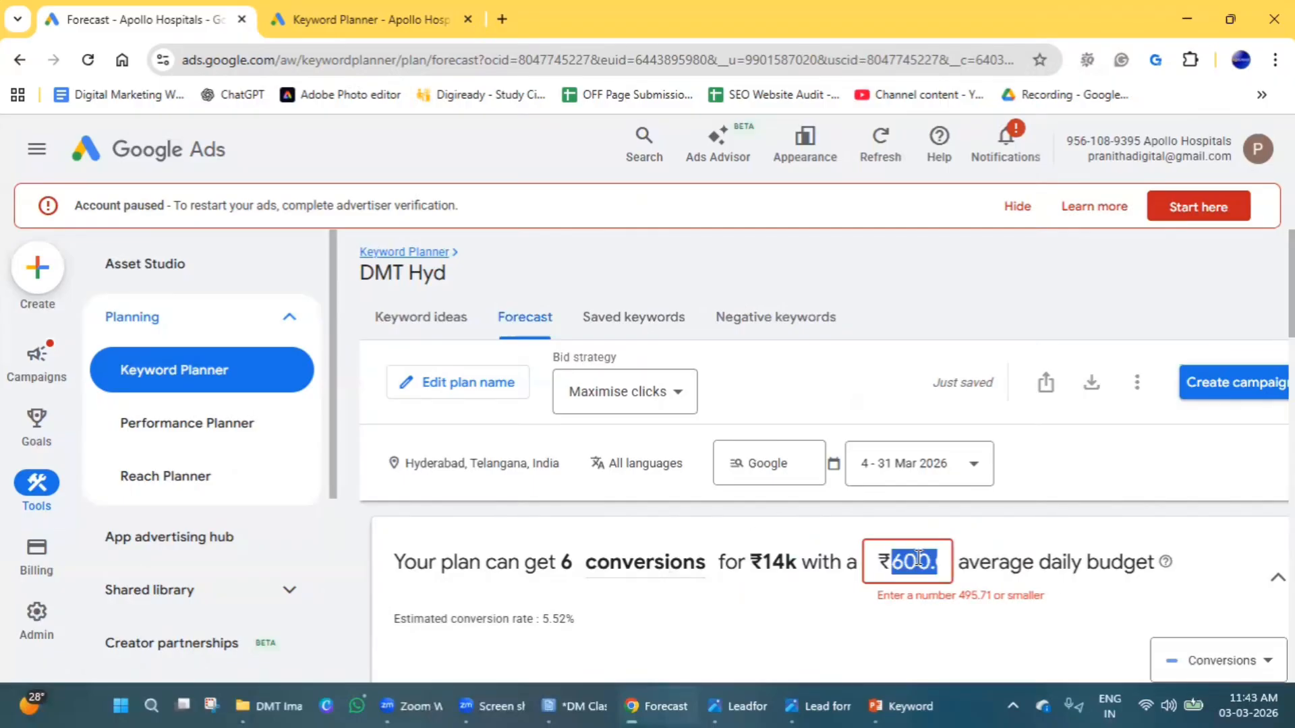
{"action": "type", "text": "500"}
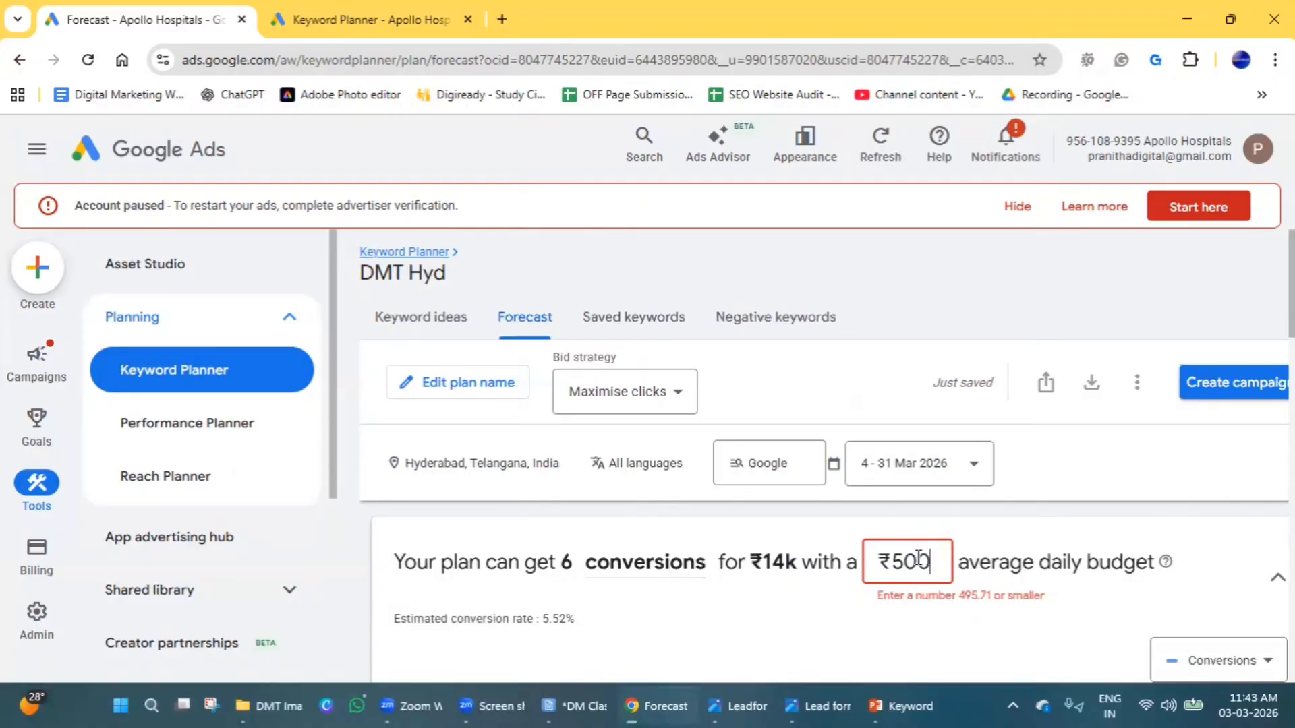
Set the forecast's average daily budget to ₹494 and apply it.
{"action": "double_click", "coordinate": [918, 557]}
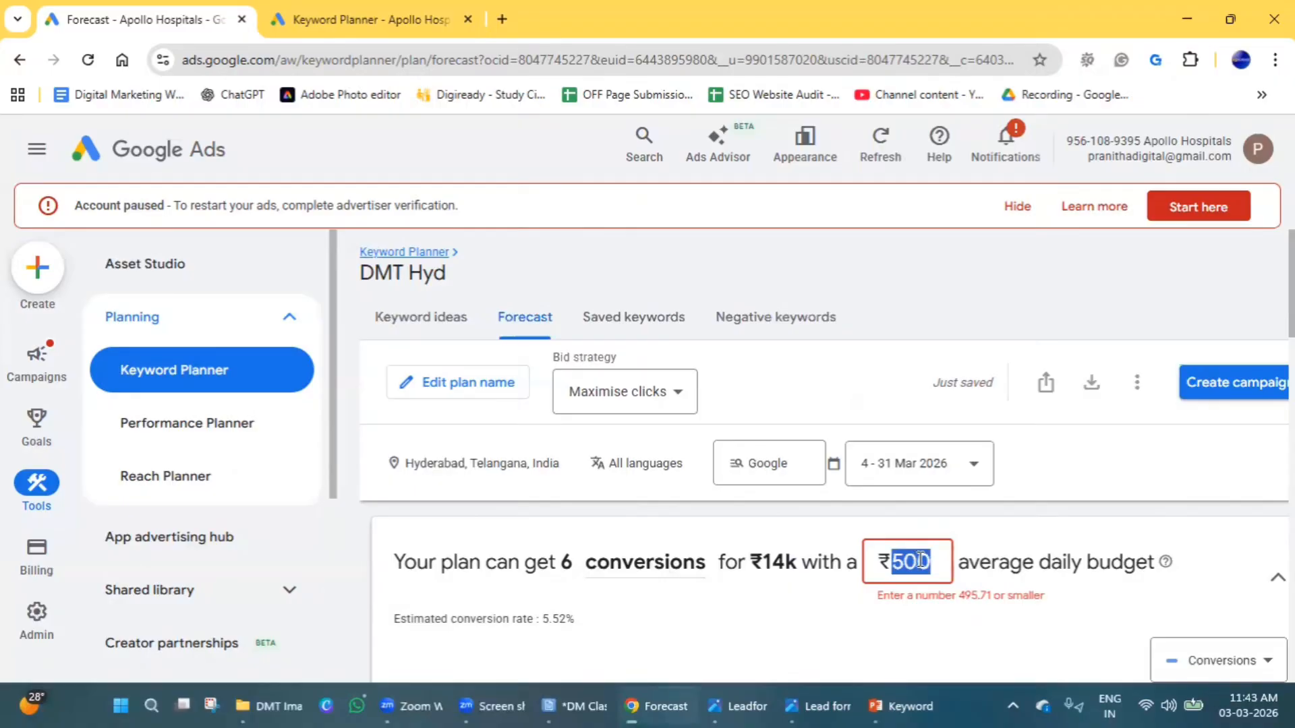
{"action": "type", "text": "4"}
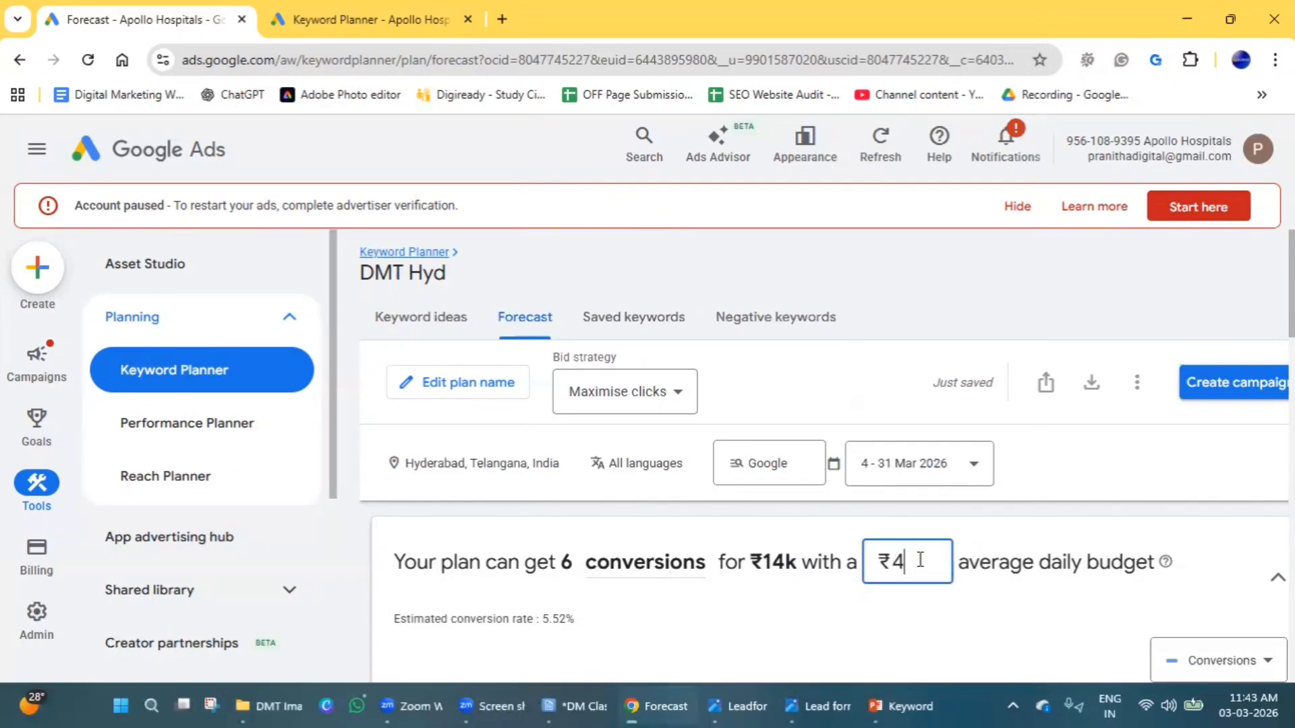
{"action": "type", "text": "94"}
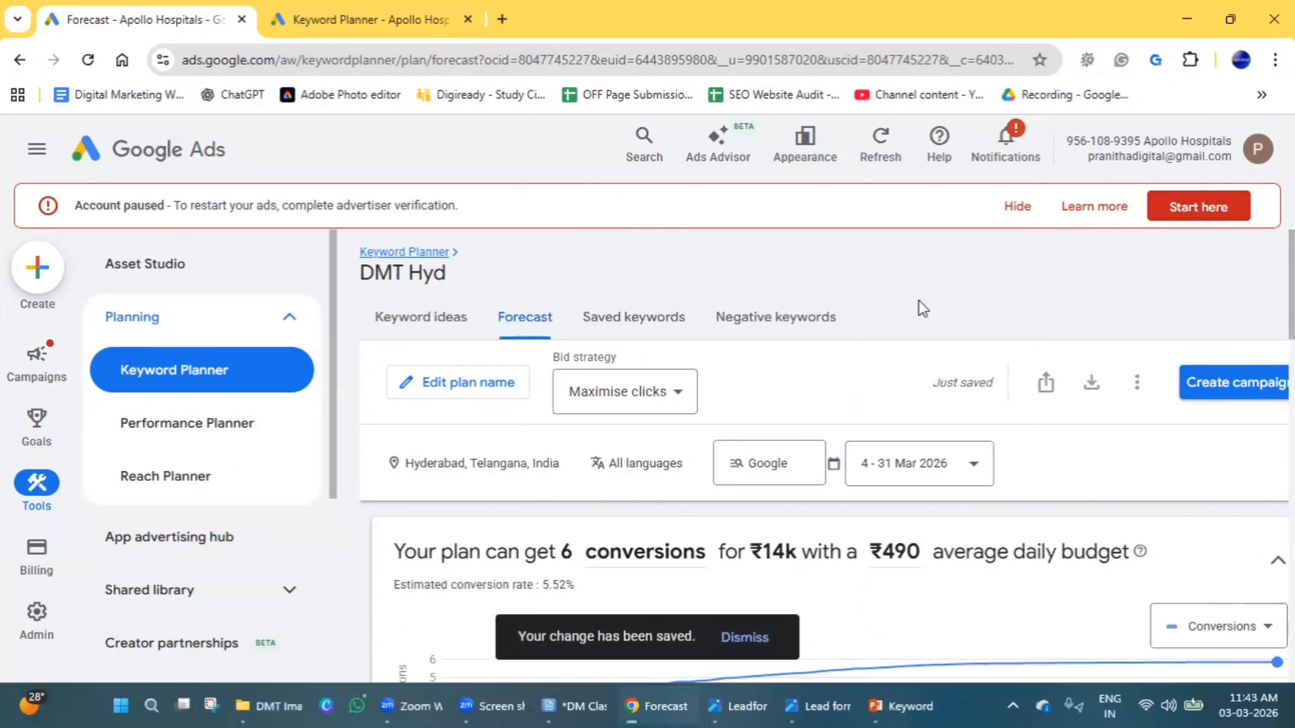
Examine the forecast's conversions chart, impressions, clicks and cost metrics, and its breakdowns by location and device.
{"action": "scroll", "coordinate": [920, 301], "scroll_direction": "down", "scroll_amount": 1}
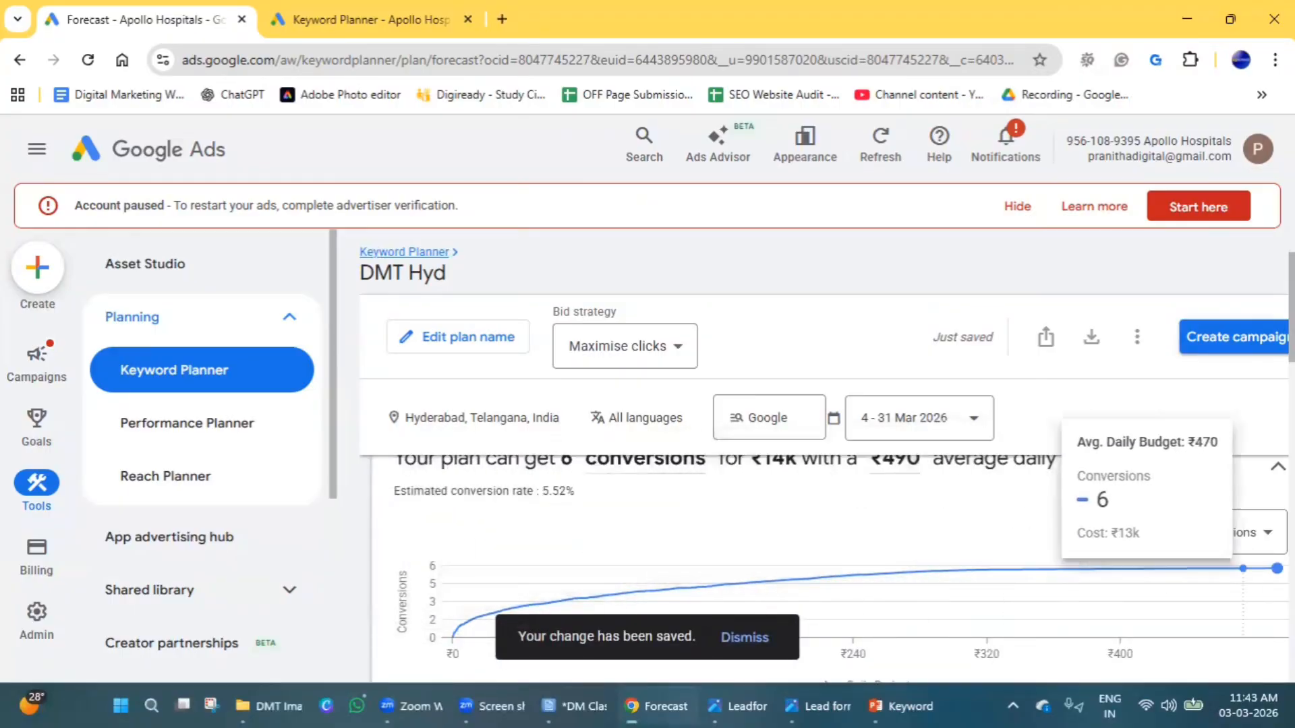
{"action": "scroll", "coordinate": [992, 610], "scroll_direction": "down", "scroll_amount": 4}
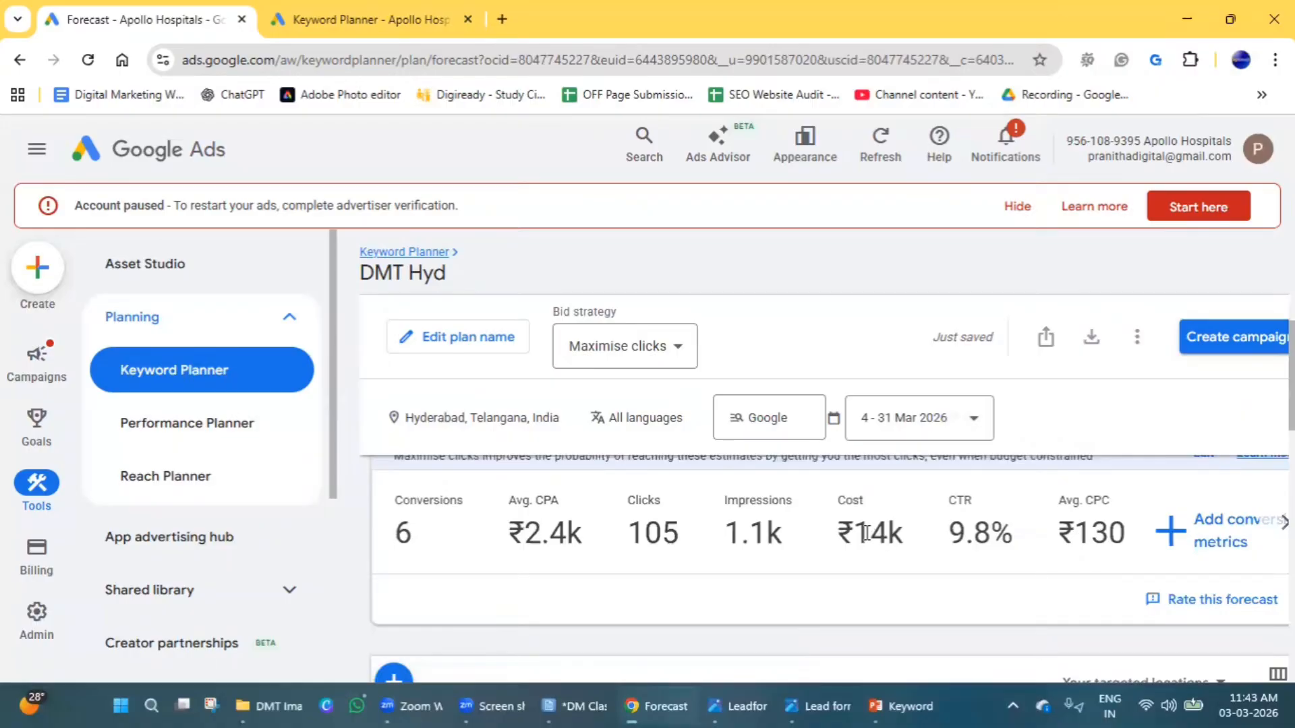
{"action": "double_click", "coordinate": [735, 533]}
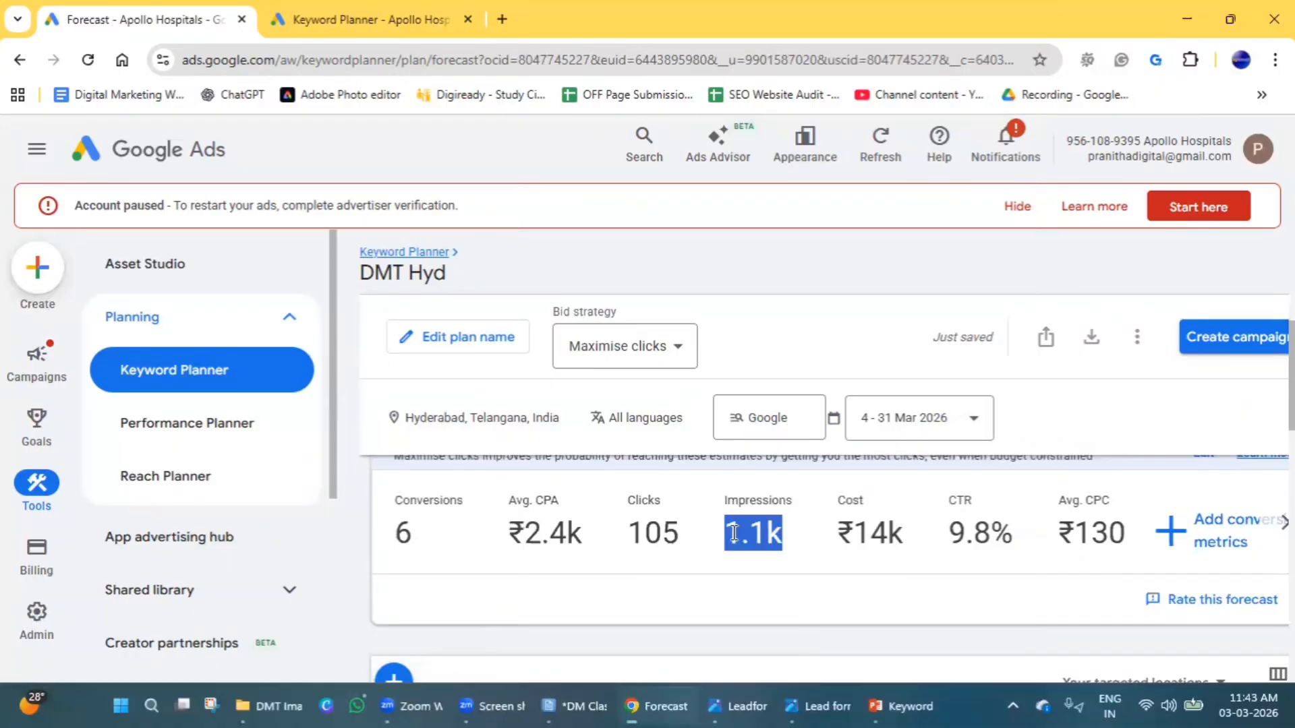
{"action": "double_click", "coordinate": [663, 530]}
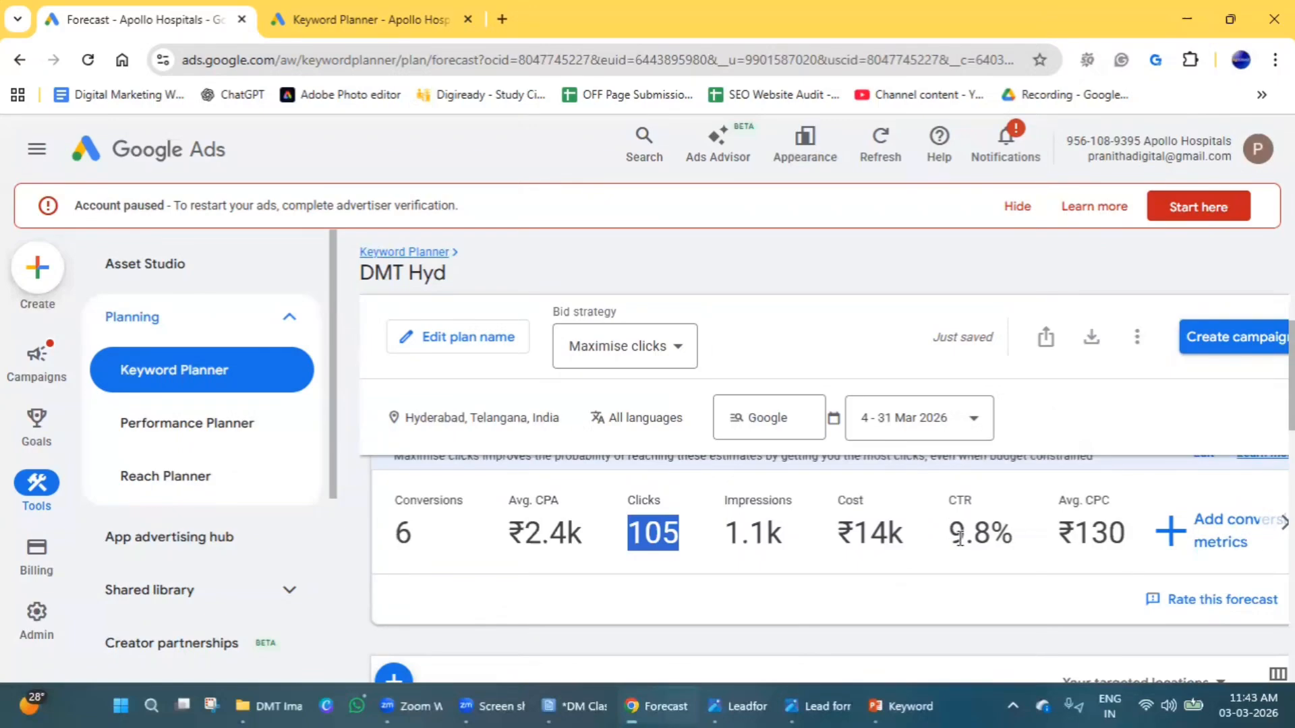
{"action": "scroll", "coordinate": [964, 540], "scroll_direction": "down", "scroll_amount": 3}
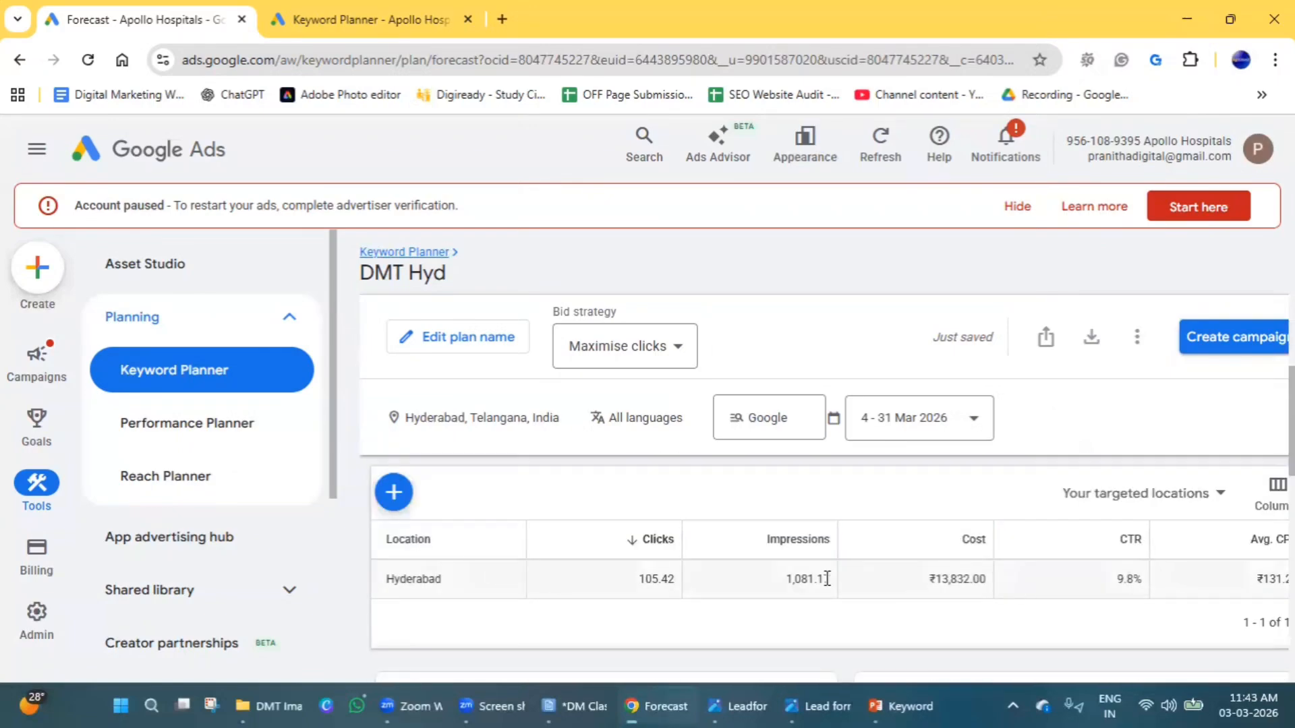
{"action": "scroll", "coordinate": [824, 580], "scroll_direction": "down", "scroll_amount": 4}
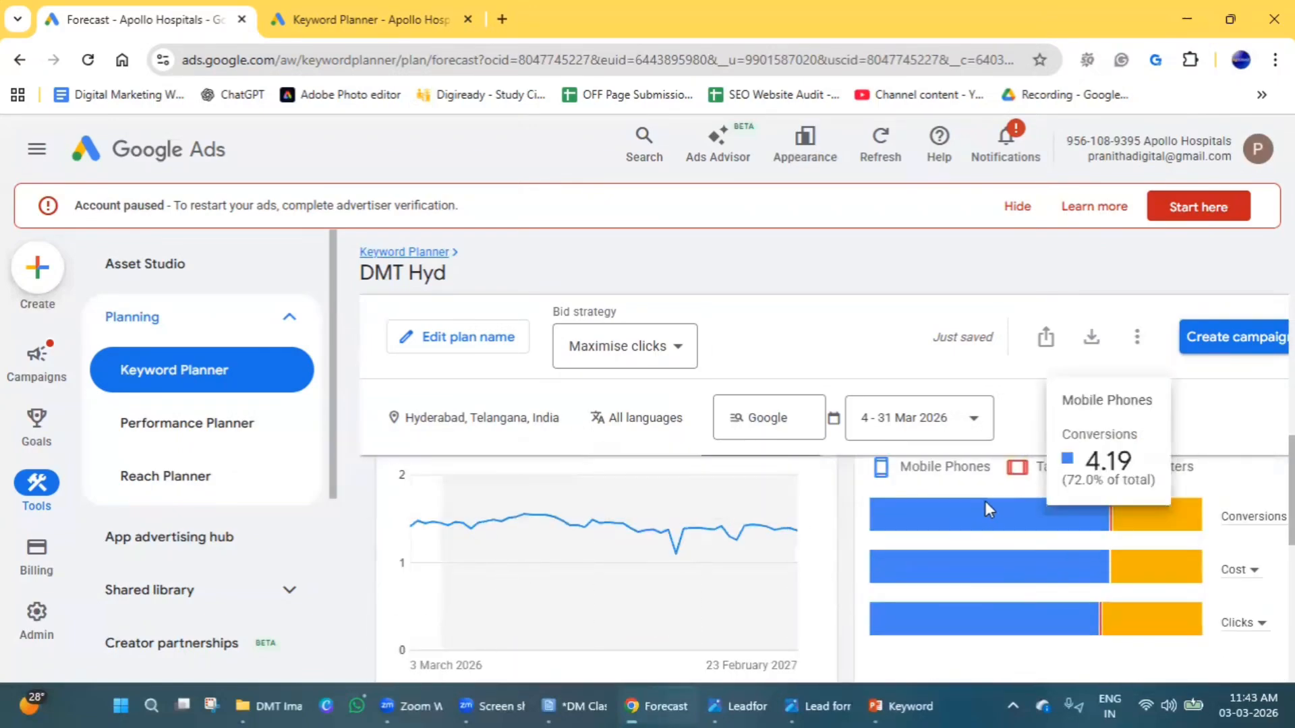
{"action": "mouse_move", "coordinate": [1150, 526]}
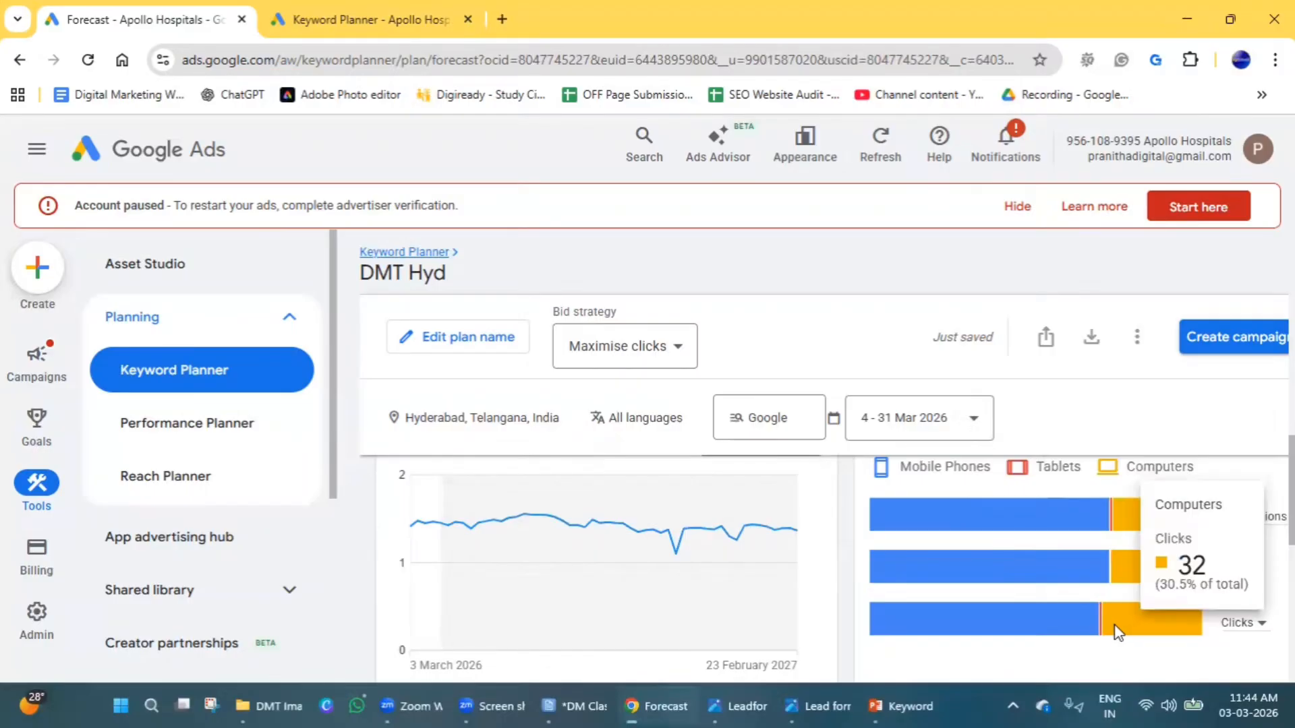
{"action": "scroll", "coordinate": [661, 577], "scroll_direction": "down", "scroll_amount": 4}
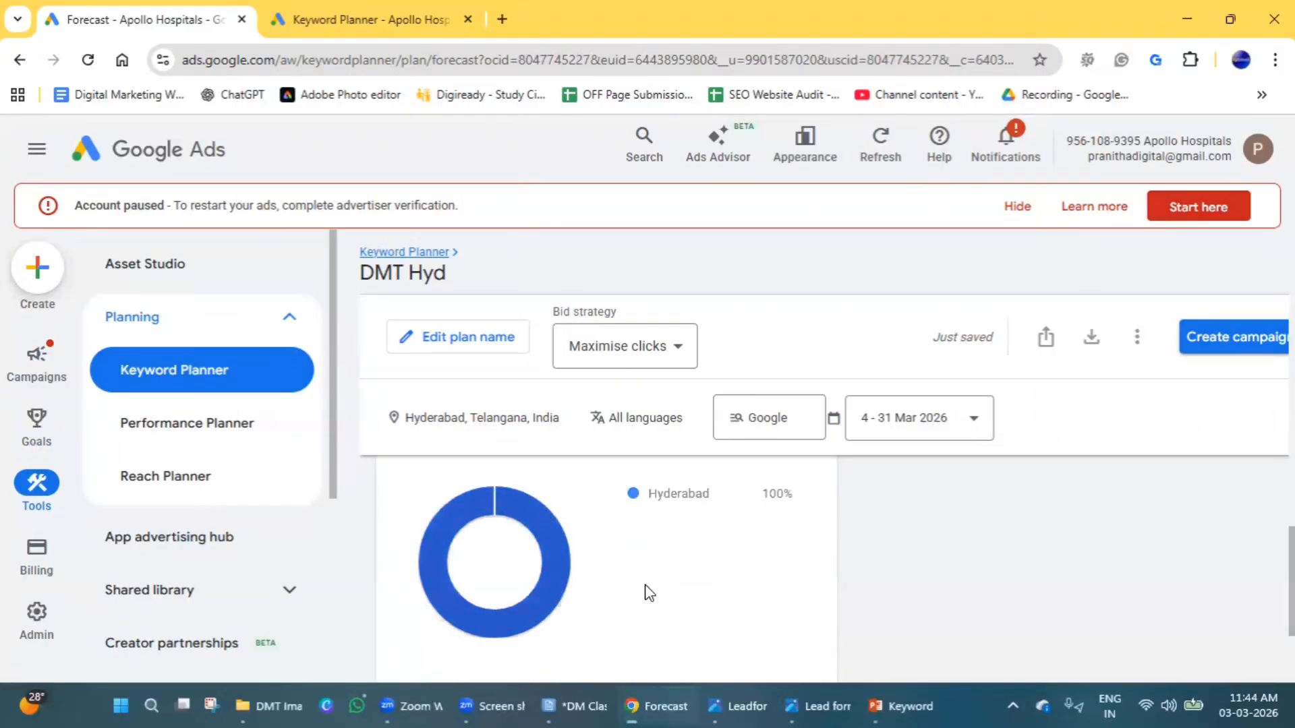
{"action": "scroll", "coordinate": [675, 593], "scroll_direction": "down", "scroll_amount": 3}
{"action": "scroll", "coordinate": [765, 605], "scroll_direction": "up", "scroll_amount": 8}
{"action": "scroll", "coordinate": [768, 612], "scroll_direction": "up", "scroll_amount": 5}
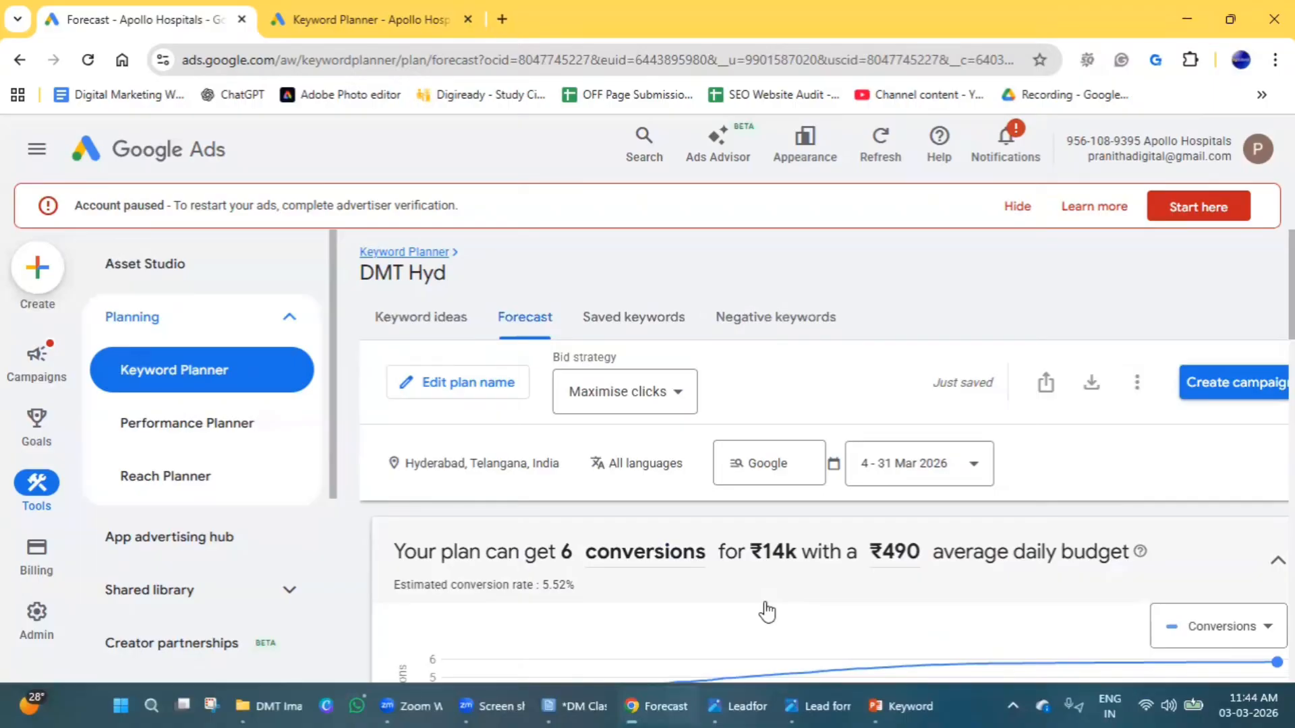
Open the plan's keyword ideas and examine the search volume, competition, top-of-page bids, account status and available date ranges.
{"action": "left_click", "coordinate": [445, 329]}
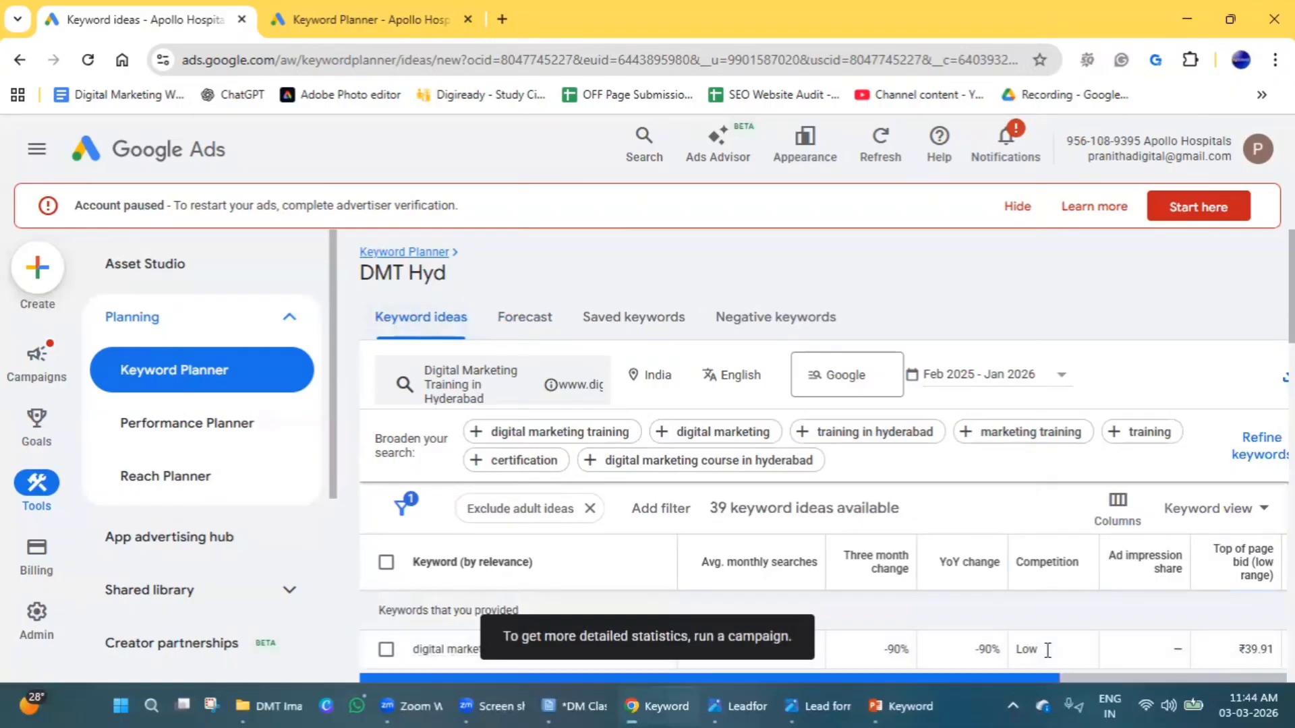
{"action": "scroll", "coordinate": [1047, 649], "scroll_direction": "right", "scroll_amount": 5}
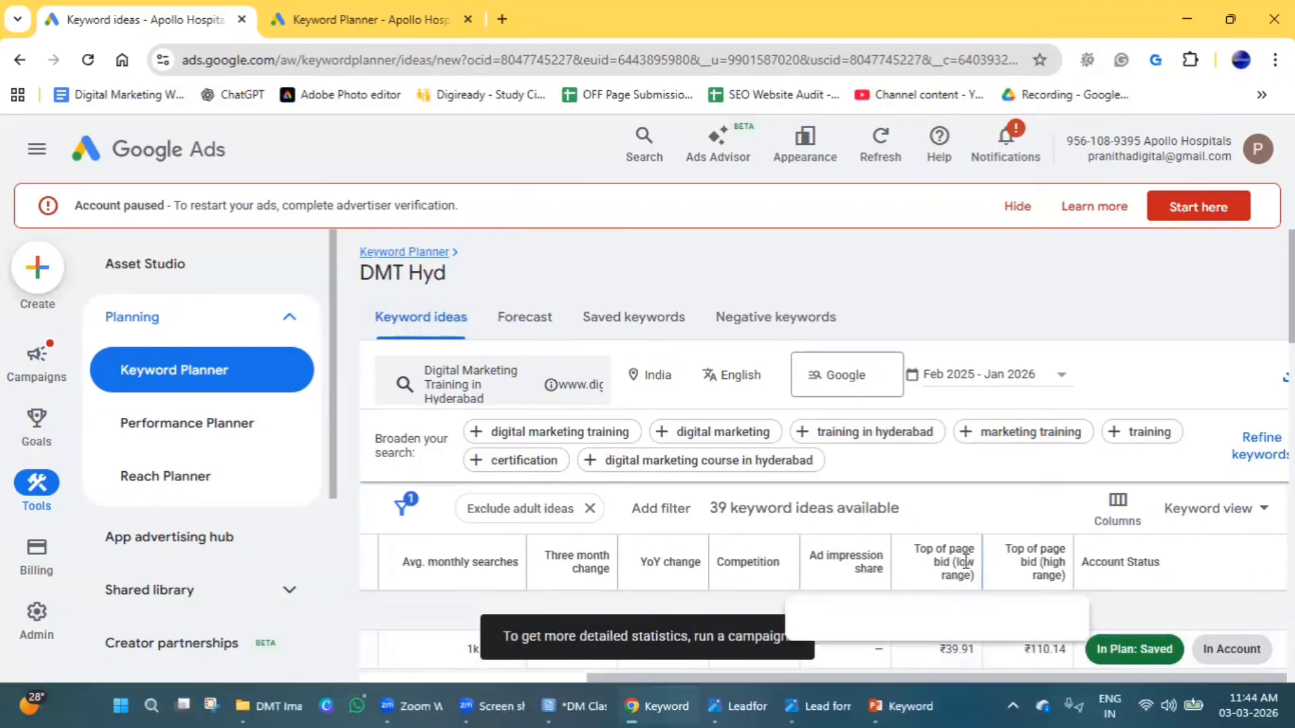
{"action": "scroll", "coordinate": [971, 560], "scroll_direction": "down", "scroll_amount": 1}
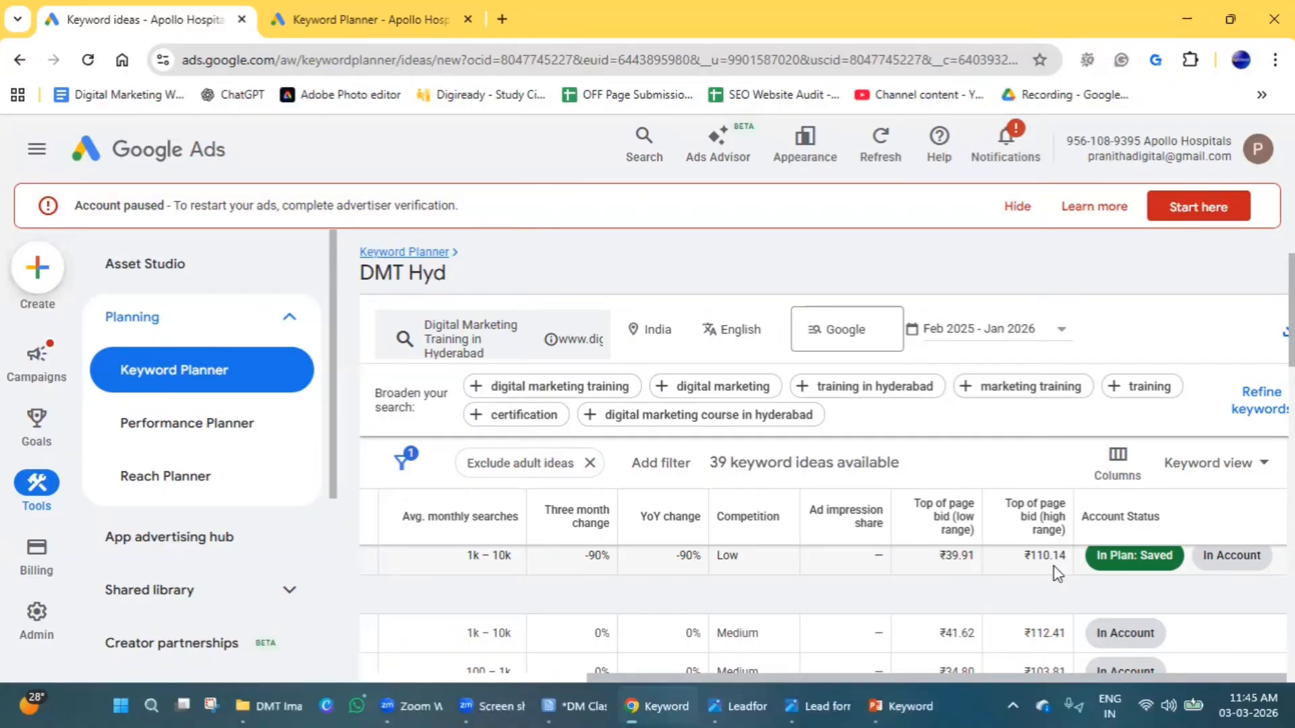
{"action": "scroll", "coordinate": [654, 657], "scroll_direction": "up", "scroll_amount": 1}
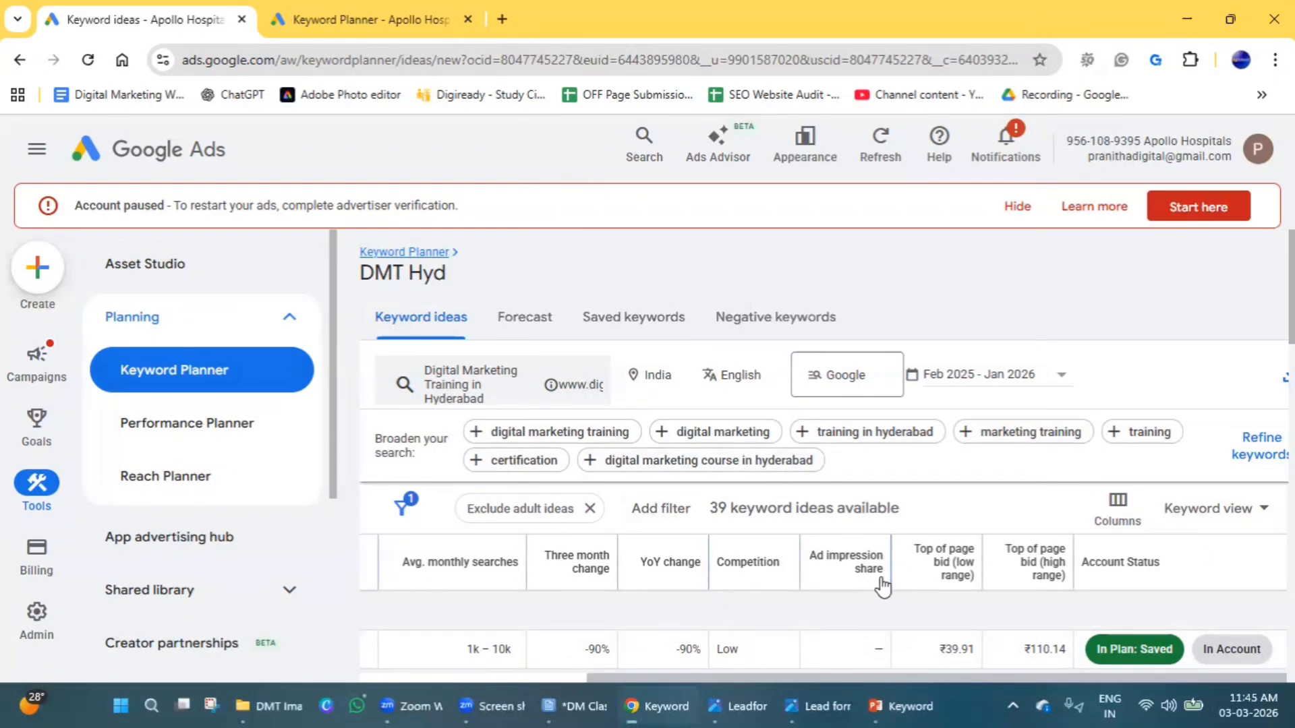
{"action": "scroll", "coordinate": [880, 578], "scroll_direction": "down", "scroll_amount": 1}
{"action": "scroll", "coordinate": [841, 597], "scroll_direction": "up", "scroll_amount": 1}
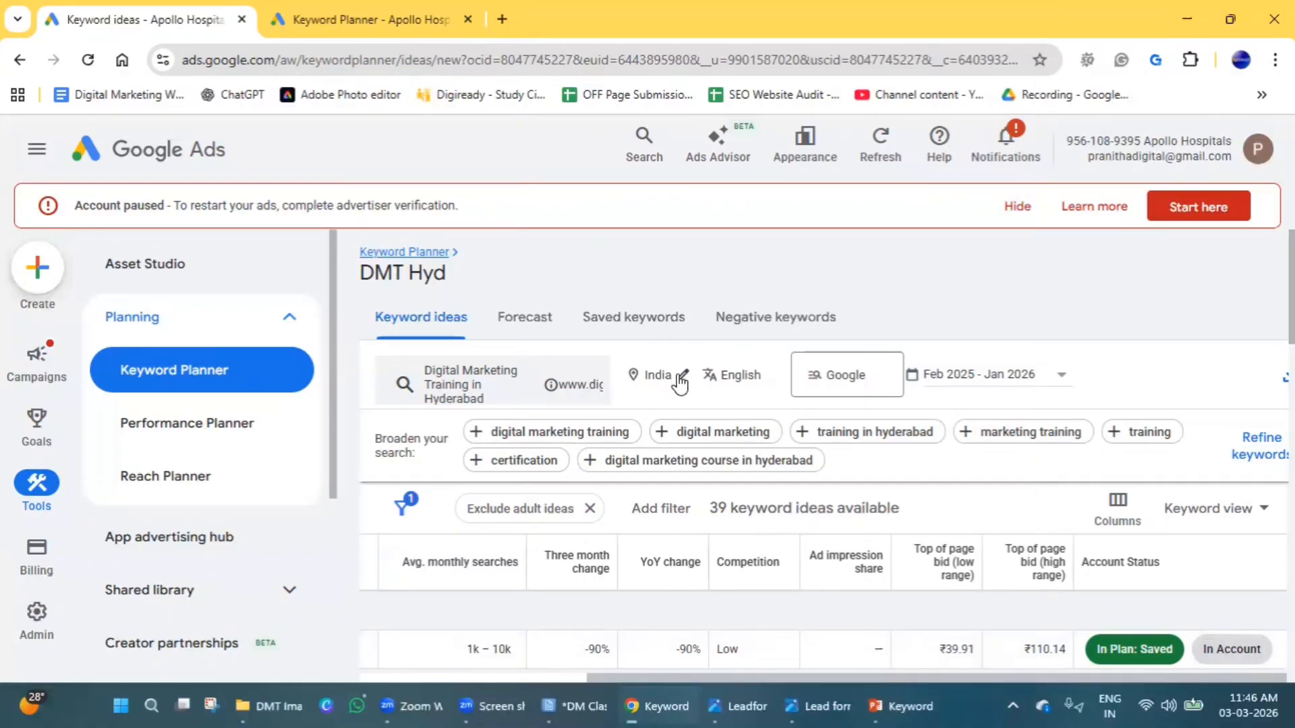
{"action": "left_click", "coordinate": [992, 382]}
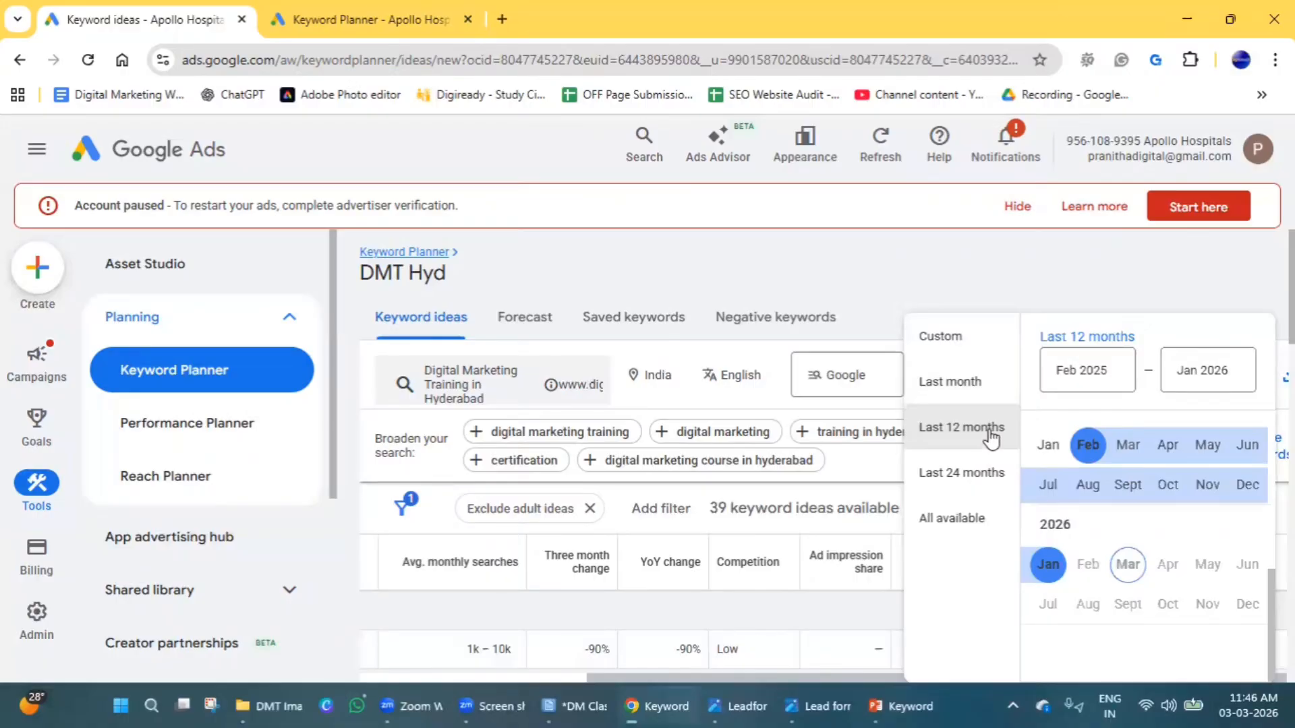
{"action": "left_click", "coordinate": [860, 286]}
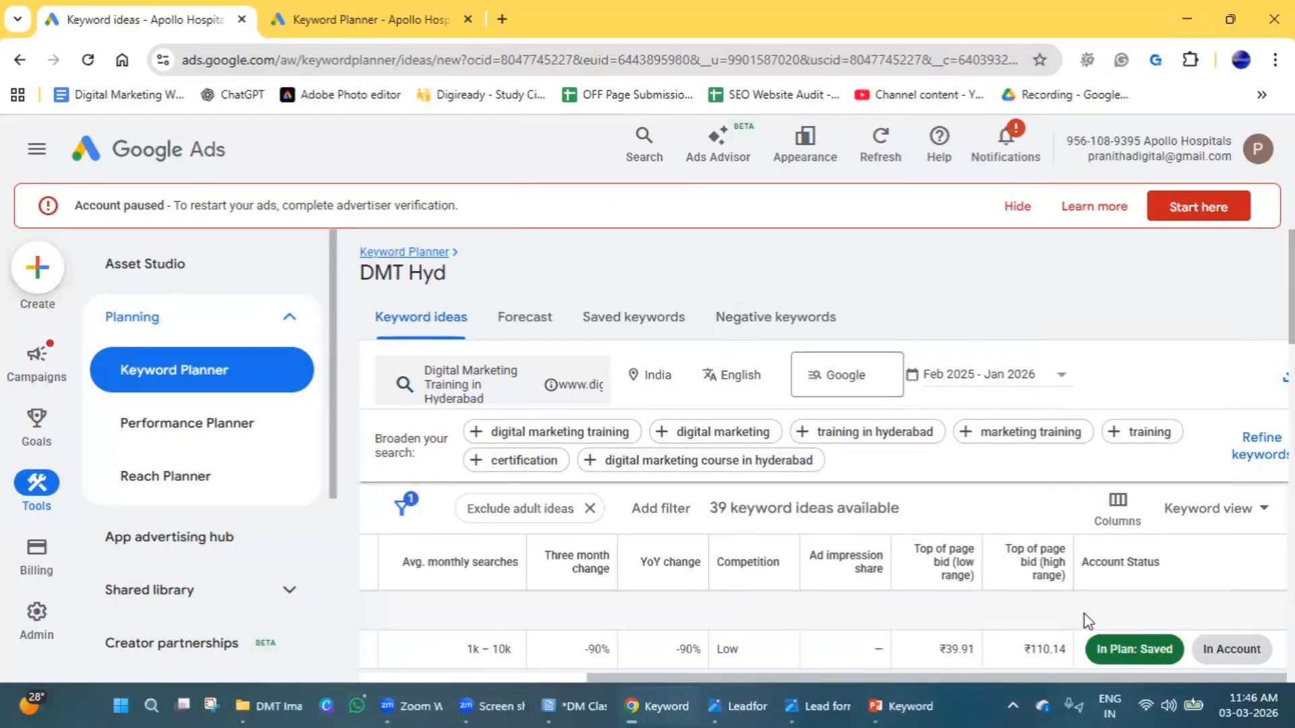
{"action": "scroll", "coordinate": [1087, 620], "scroll_direction": "down", "scroll_amount": 1}
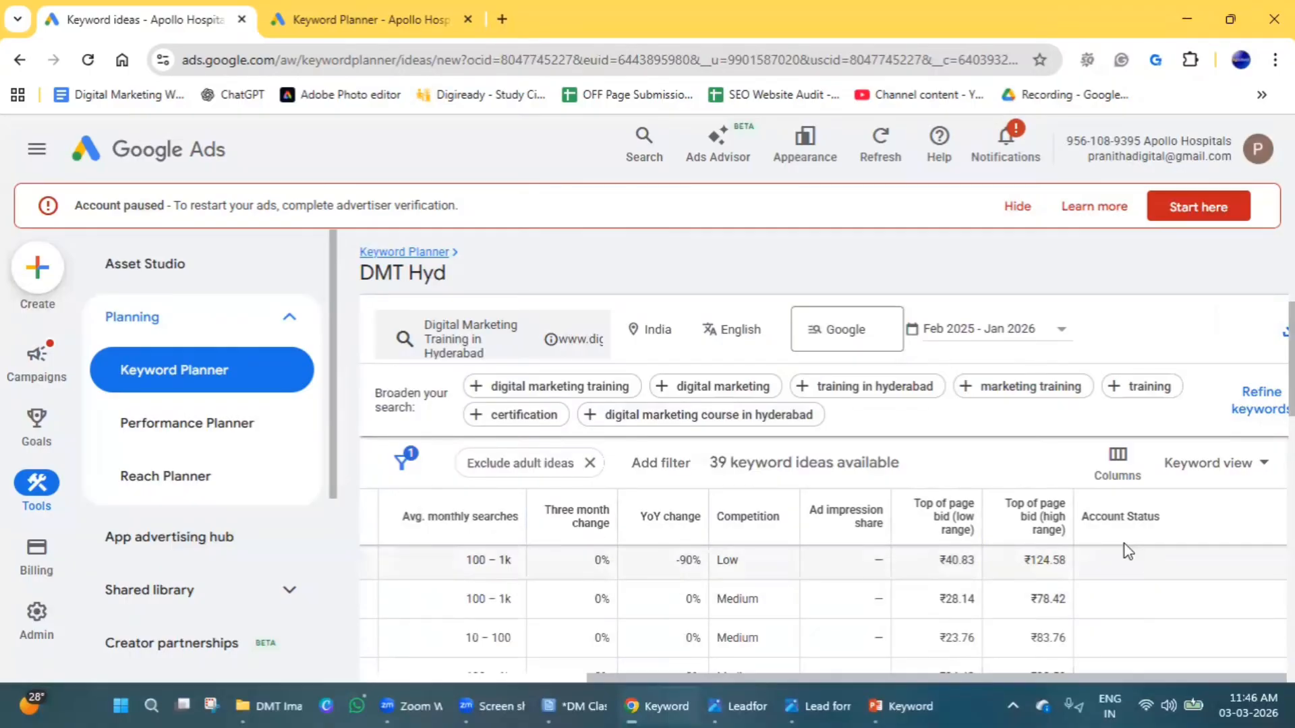
{"action": "scroll", "coordinate": [638, 560], "scroll_direction": "up", "scroll_amount": 1}
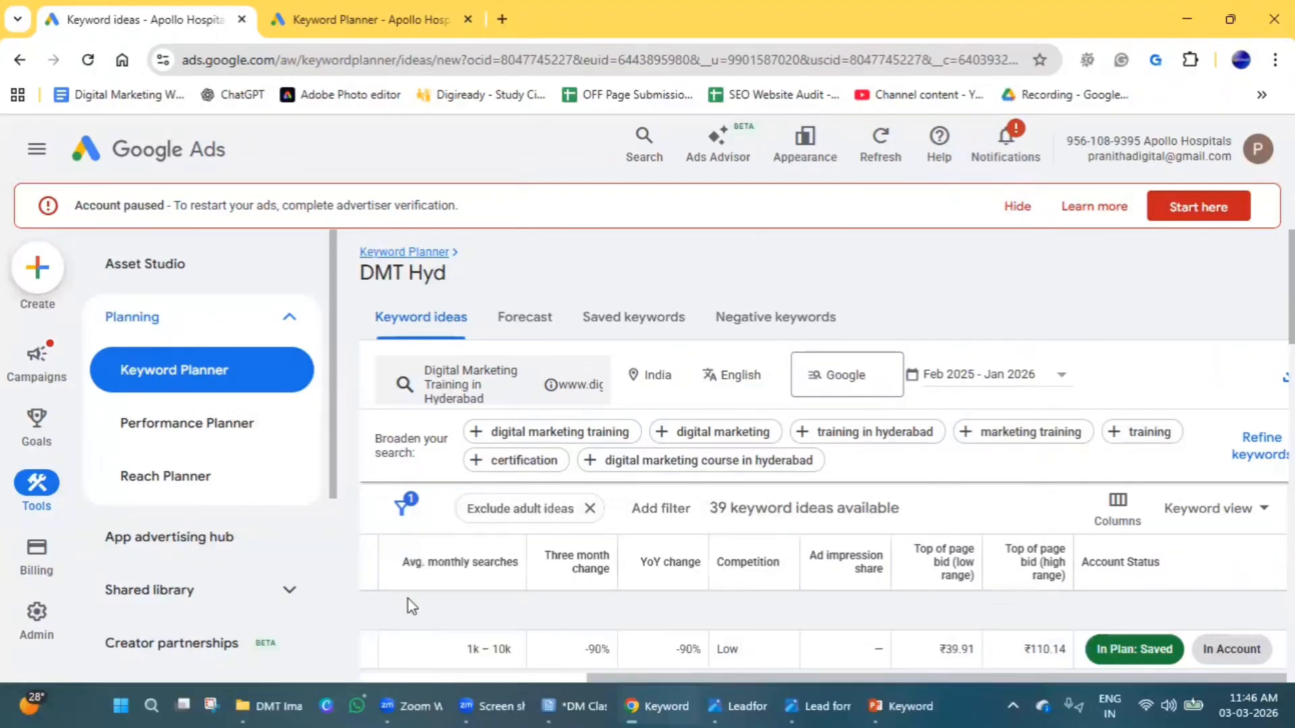
Select the keywords digital marketing training in hyderabad, best digital marketing institute in hyderabad, digital marketing institute in hyderabad and best digital marketing course in hyderabad.
{"action": "left_click_drag", "start_coordinate": [717, 678], "coordinate": [502, 585]}
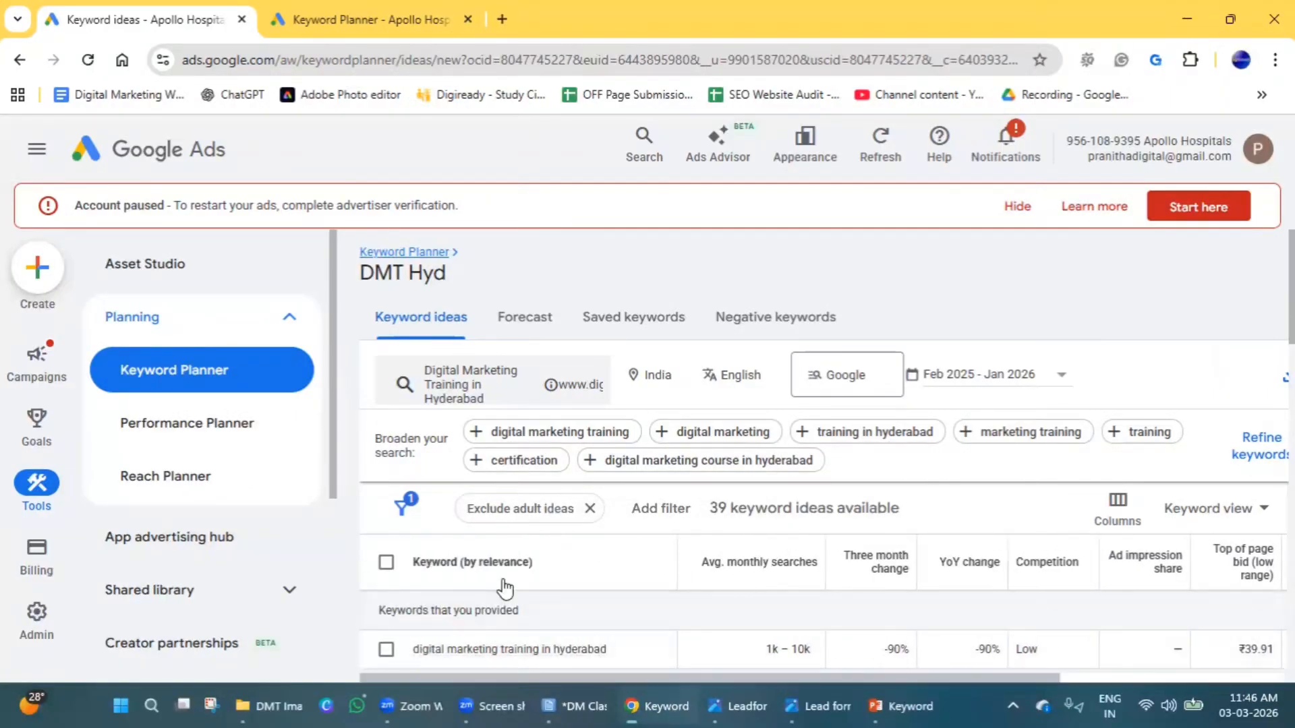
{"action": "left_click", "coordinate": [388, 651]}
{"action": "scroll", "coordinate": [391, 654], "scroll_direction": "down", "scroll_amount": 3}
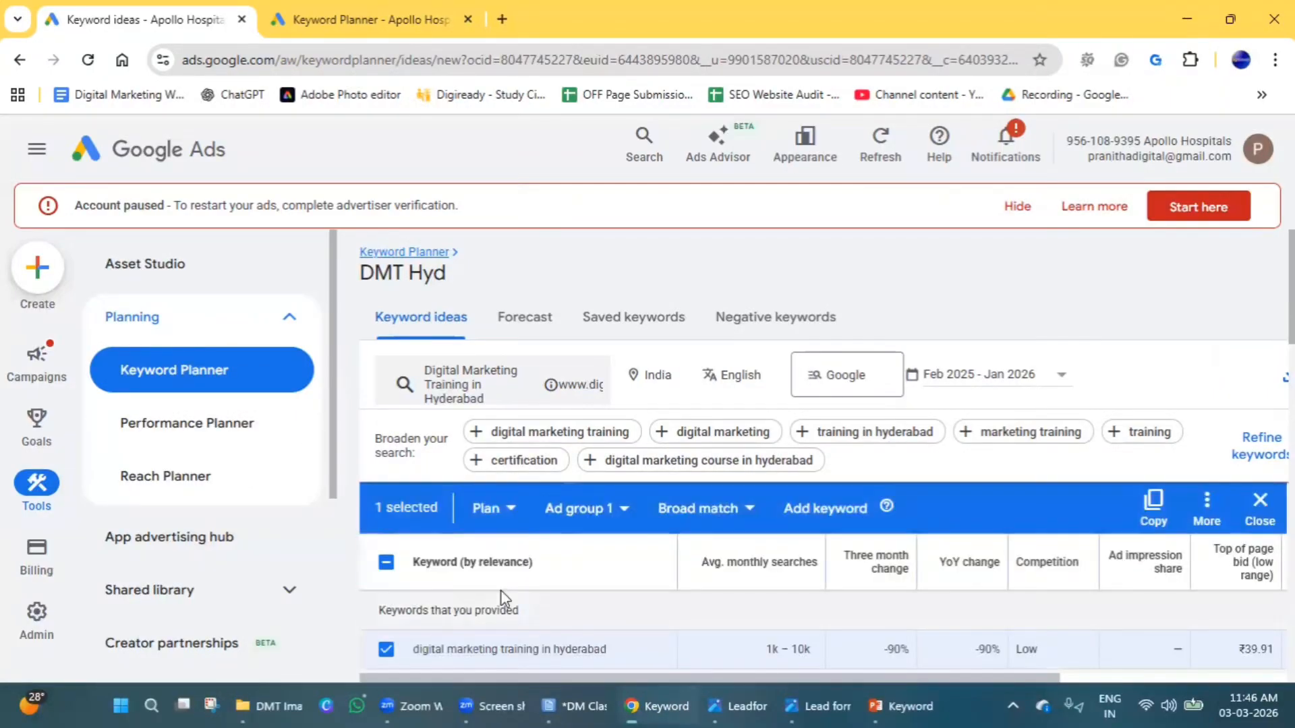
{"action": "left_click", "coordinate": [386, 577]}
{"action": "left_click", "coordinate": [388, 617]}
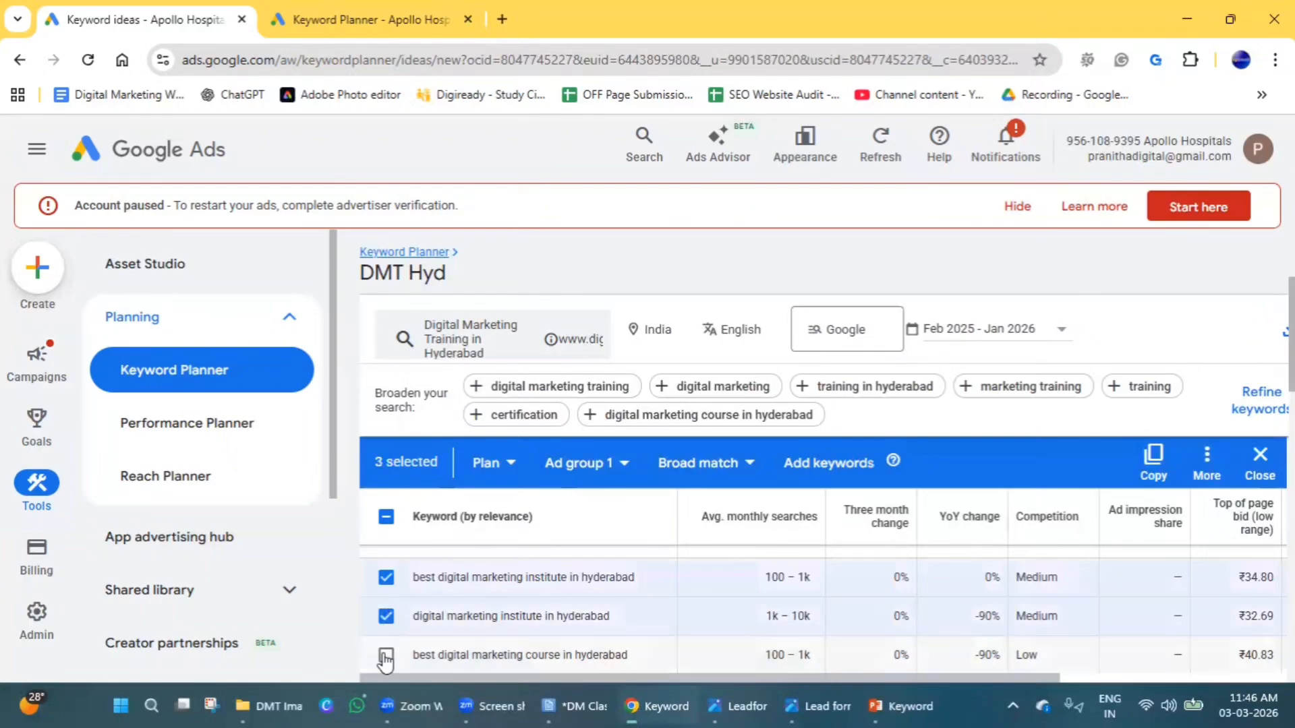
{"action": "left_click", "coordinate": [386, 655]}
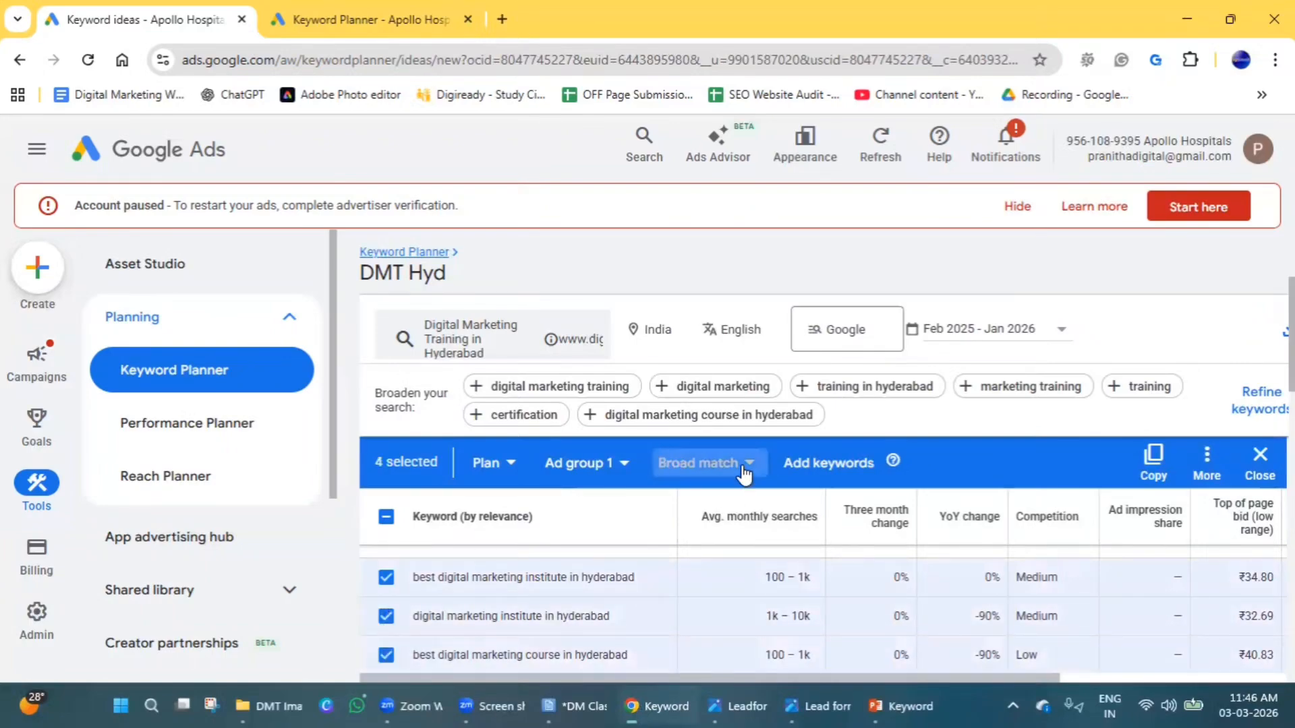
Set the selected keywords to phrase match and target the existing Hyderabad campaign's Digital Marketing ad group.
{"action": "left_click", "coordinate": [701, 462]}
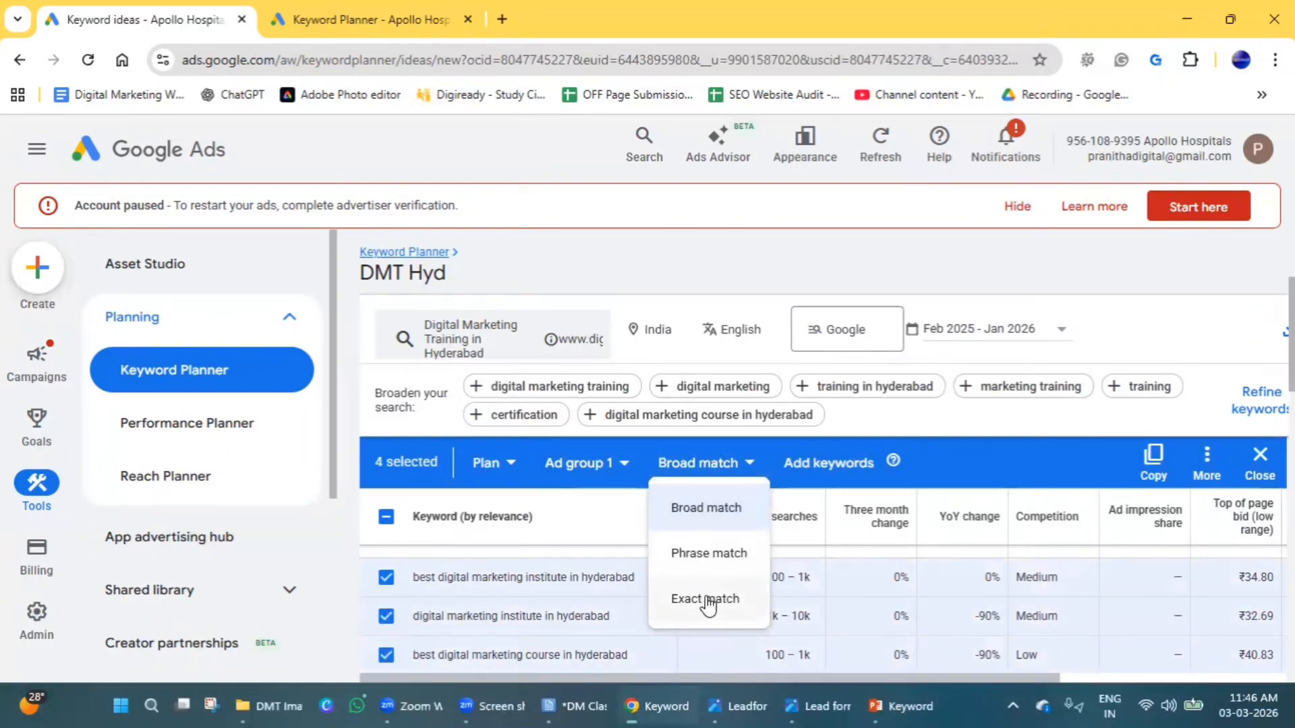
{"action": "left_click", "coordinate": [706, 558]}
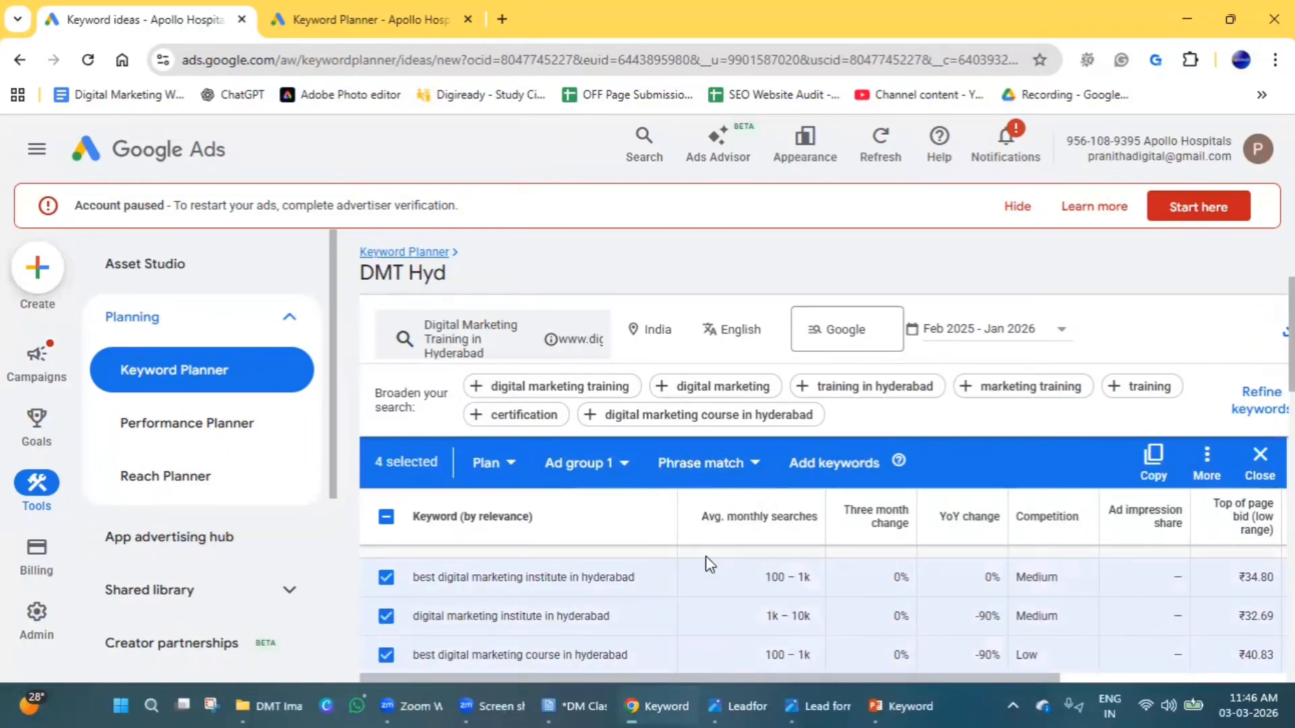
{"action": "left_click", "coordinate": [625, 465]}
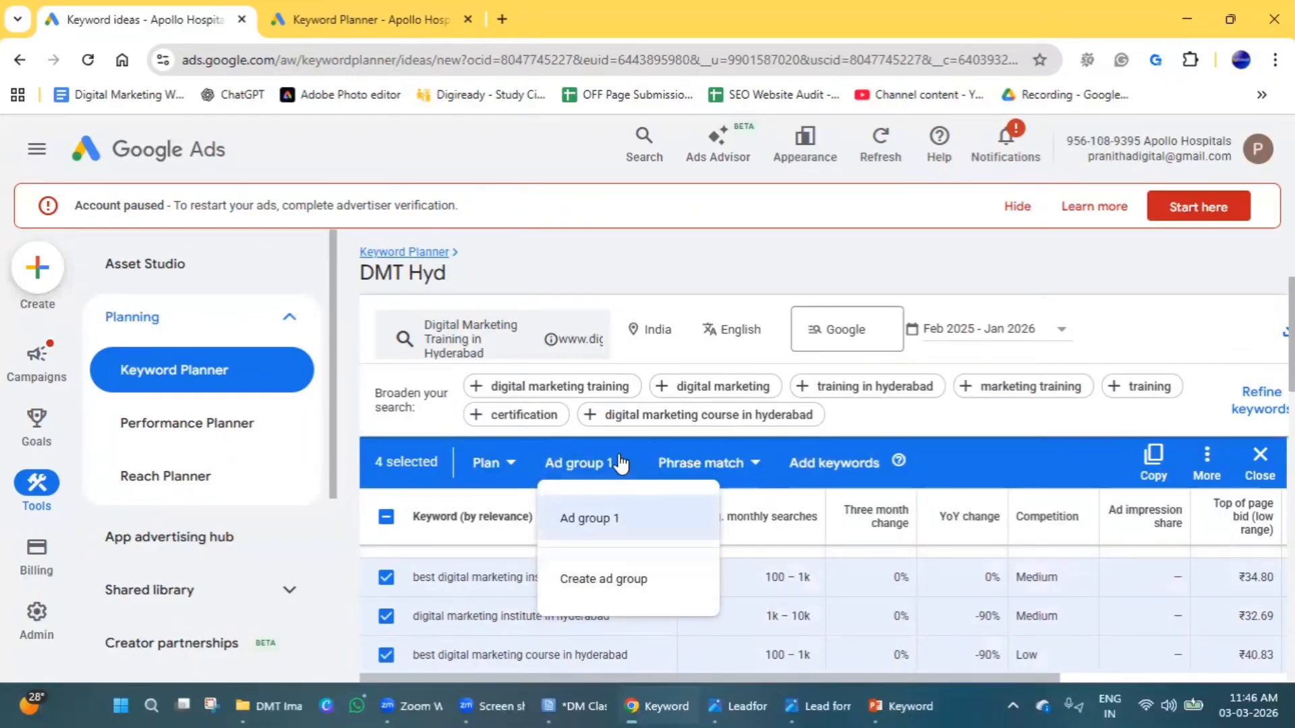
{"action": "left_click", "coordinate": [504, 472]}
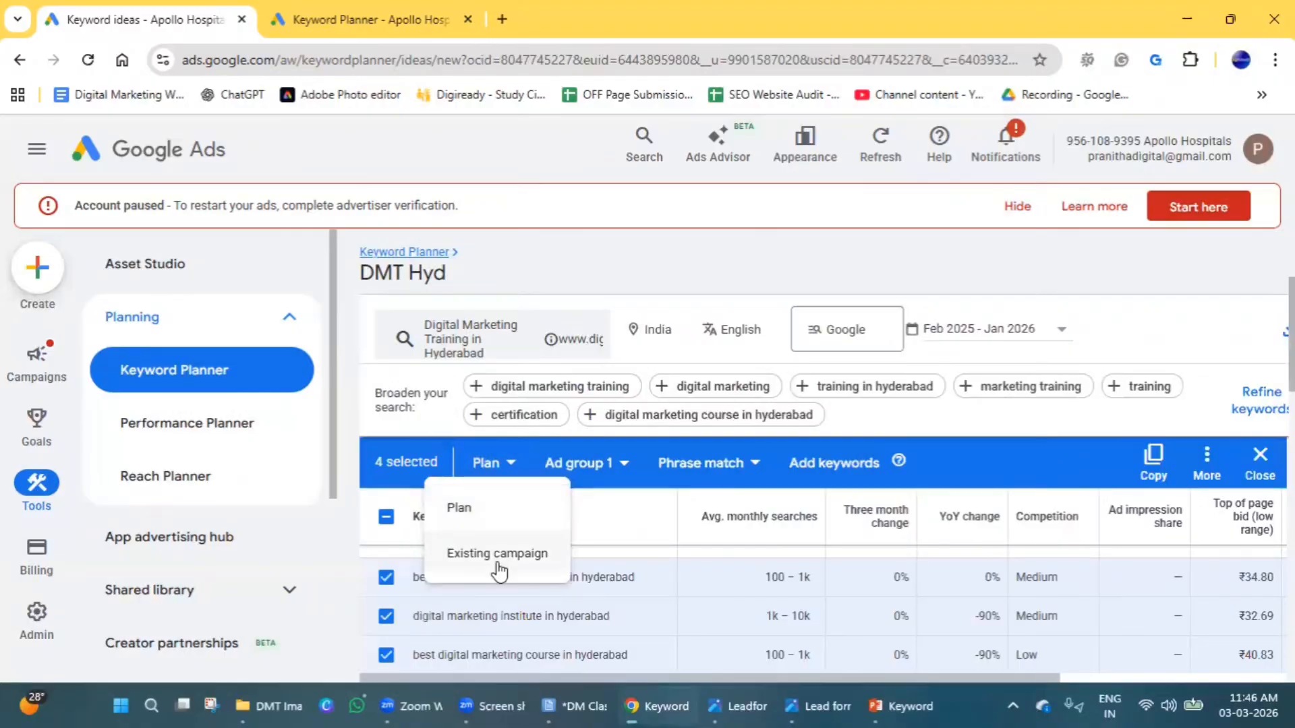
{"action": "left_click", "coordinate": [500, 554]}
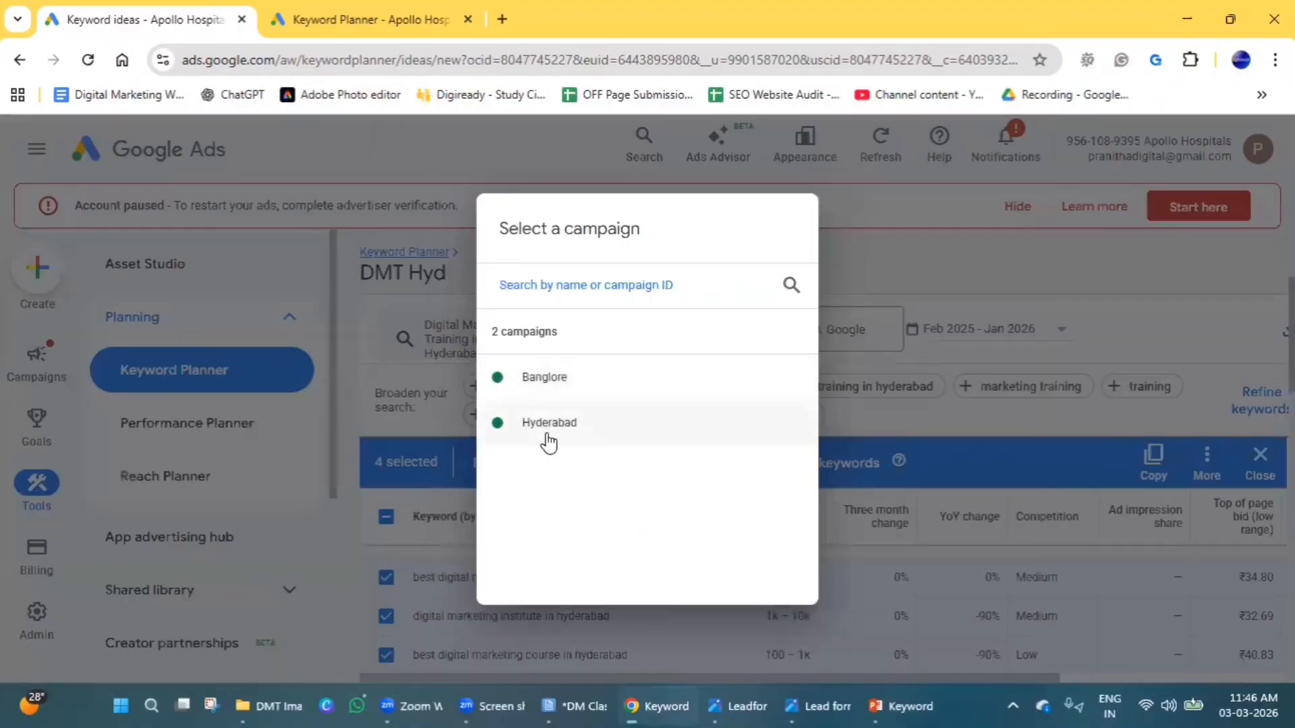
{"action": "left_click", "coordinate": [546, 435]}
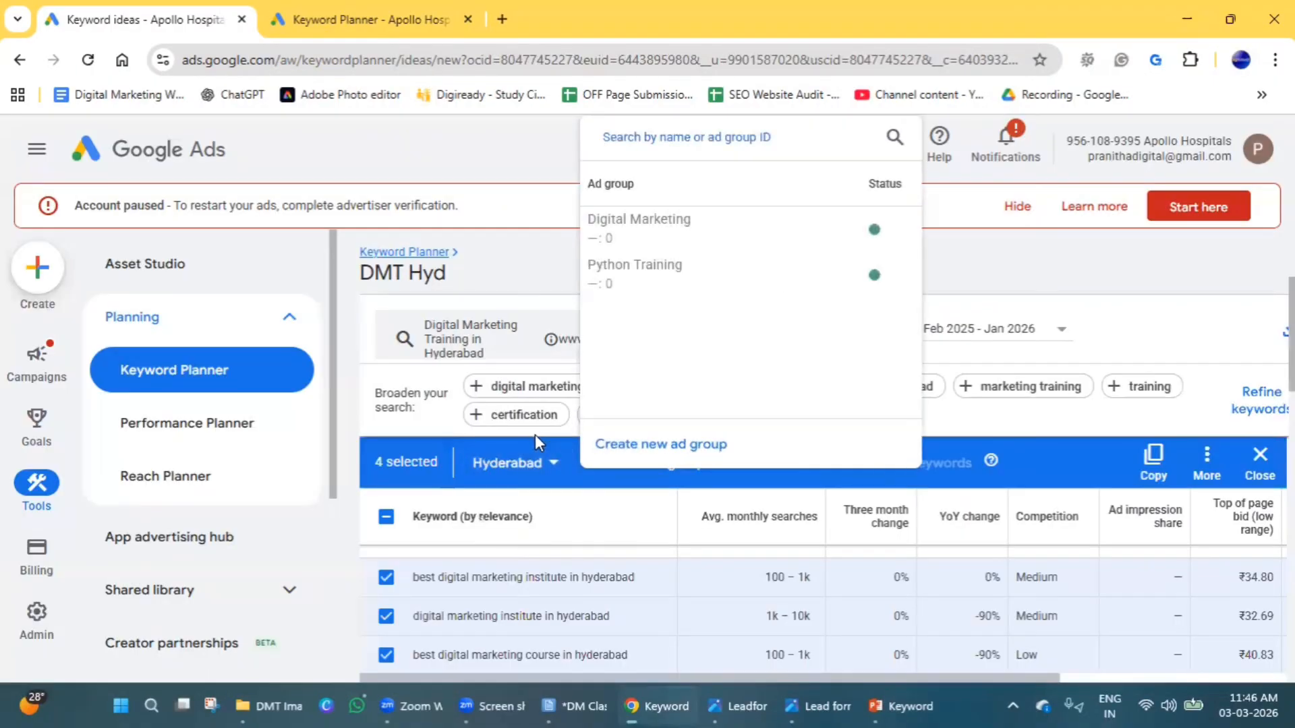
{"action": "left_click", "coordinate": [659, 220]}
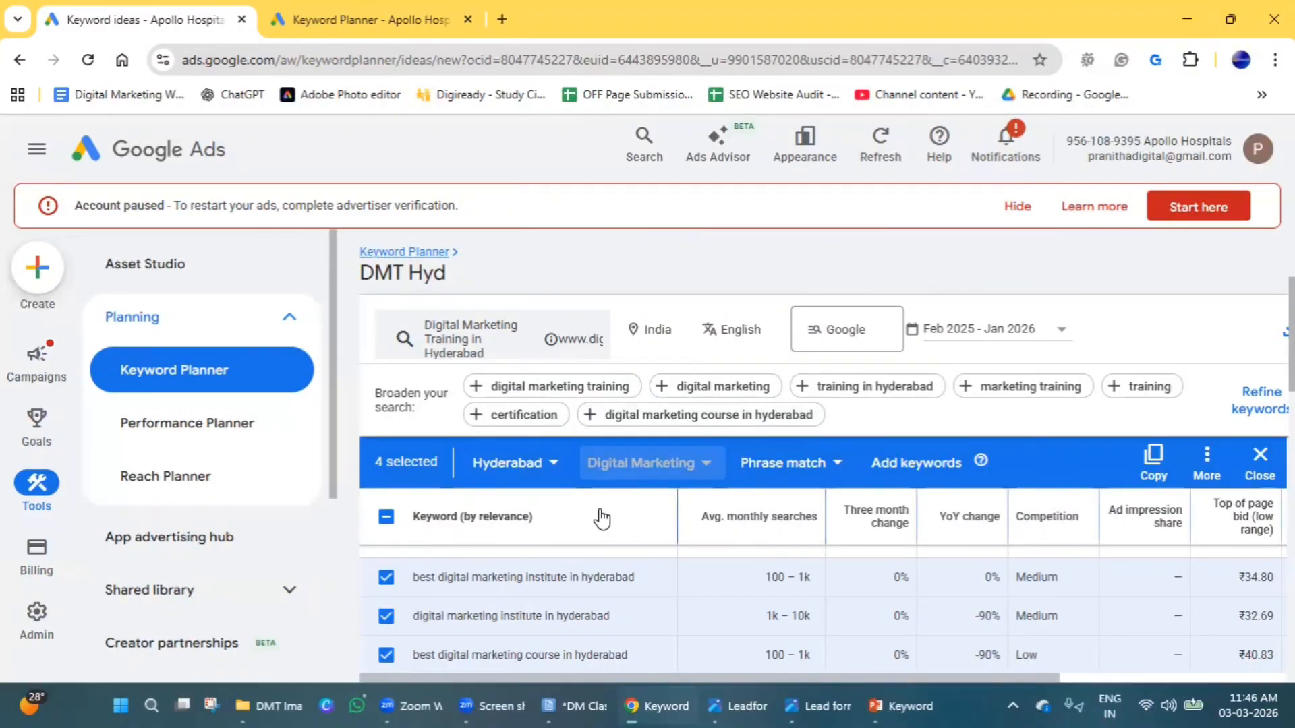
Add the selected phrase match keywords to the Hyderabad campaign's Digital Marketing ad group and confirm.
{"action": "scroll", "coordinate": [581, 543], "scroll_direction": "down", "scroll_amount": 5}
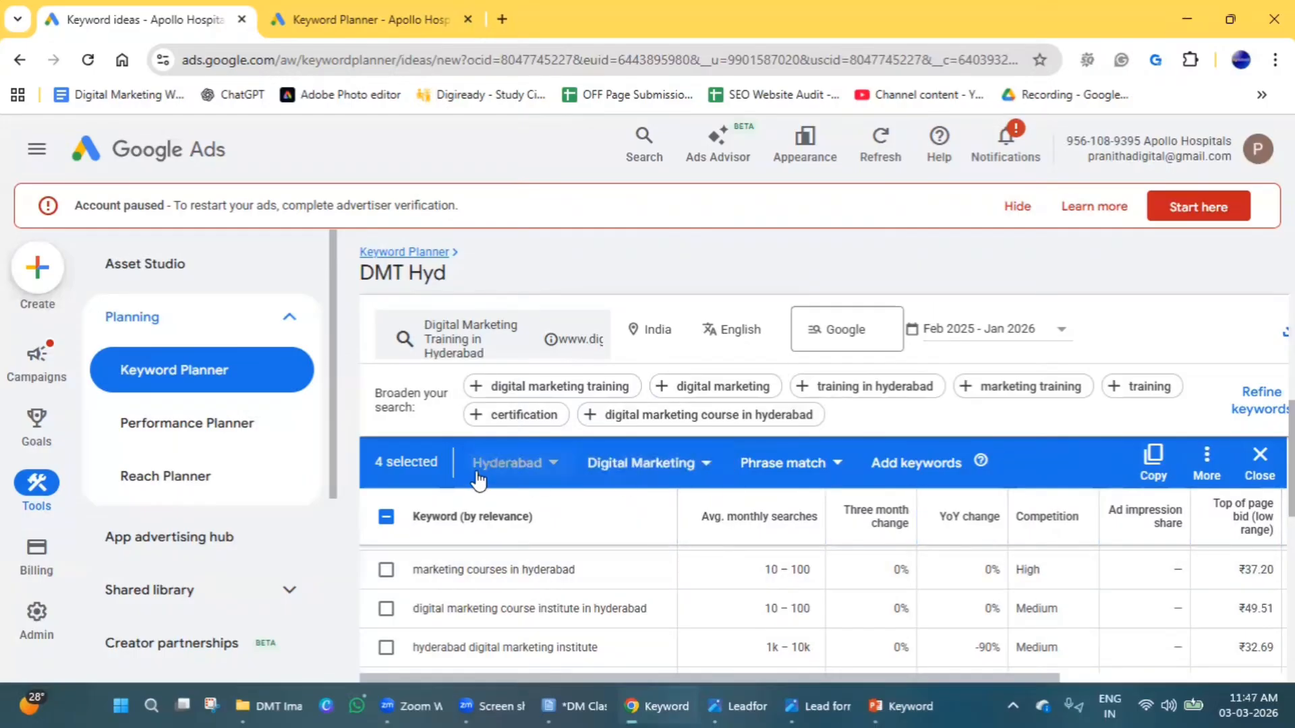
{"action": "left_click", "coordinate": [809, 463]}
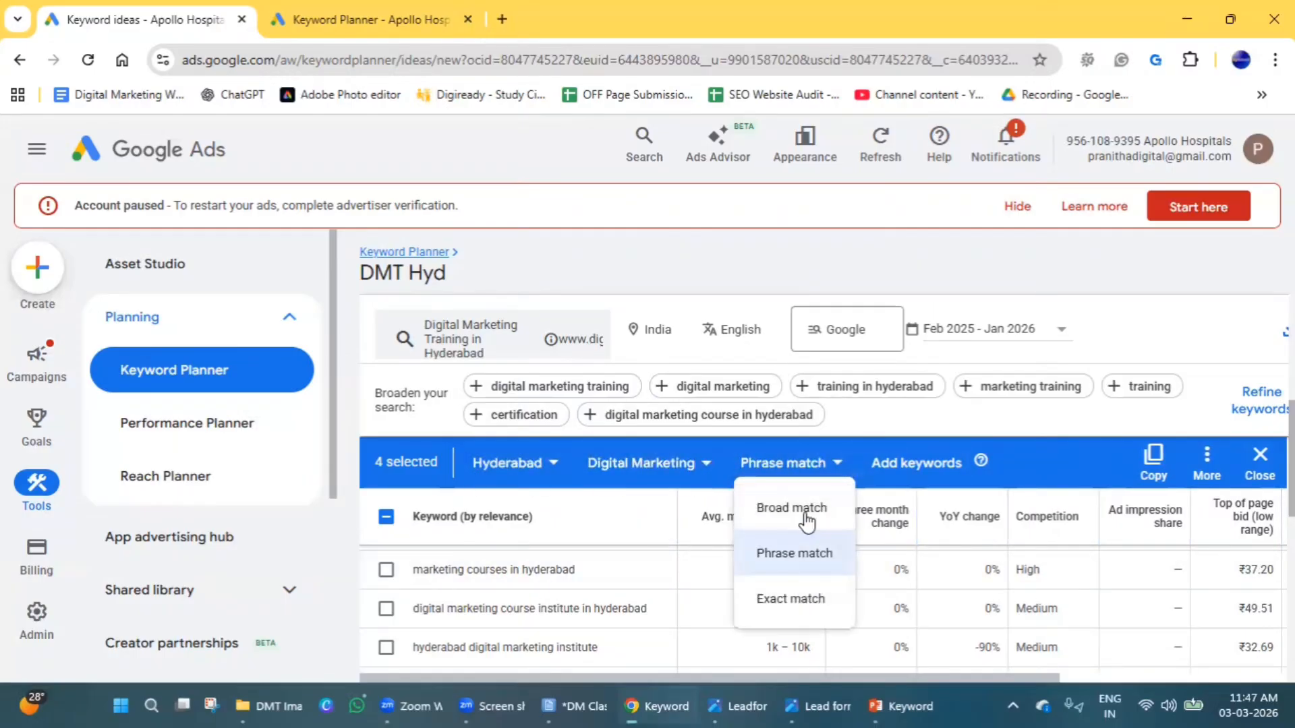
{"action": "left_click", "coordinate": [1037, 461]}
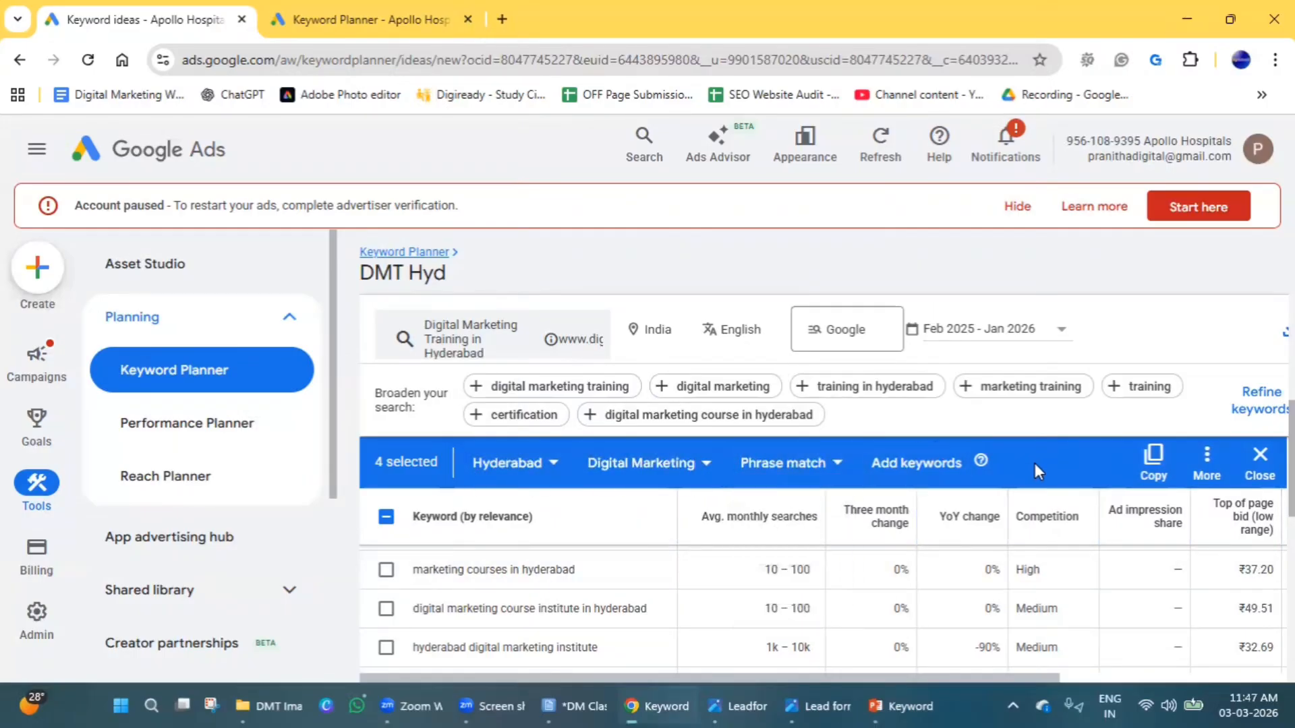
{"action": "left_click", "coordinate": [386, 570]}
{"action": "left_click", "coordinate": [386, 570]}
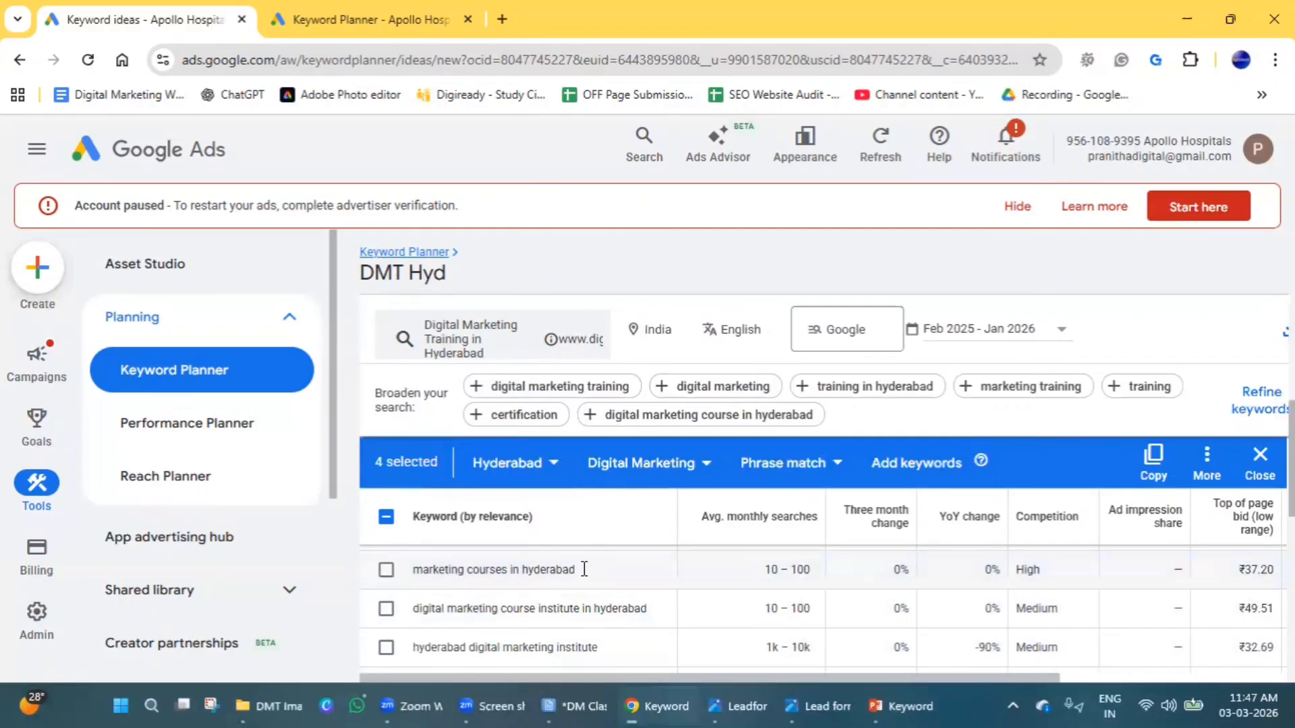
{"action": "left_click", "coordinate": [916, 462]}
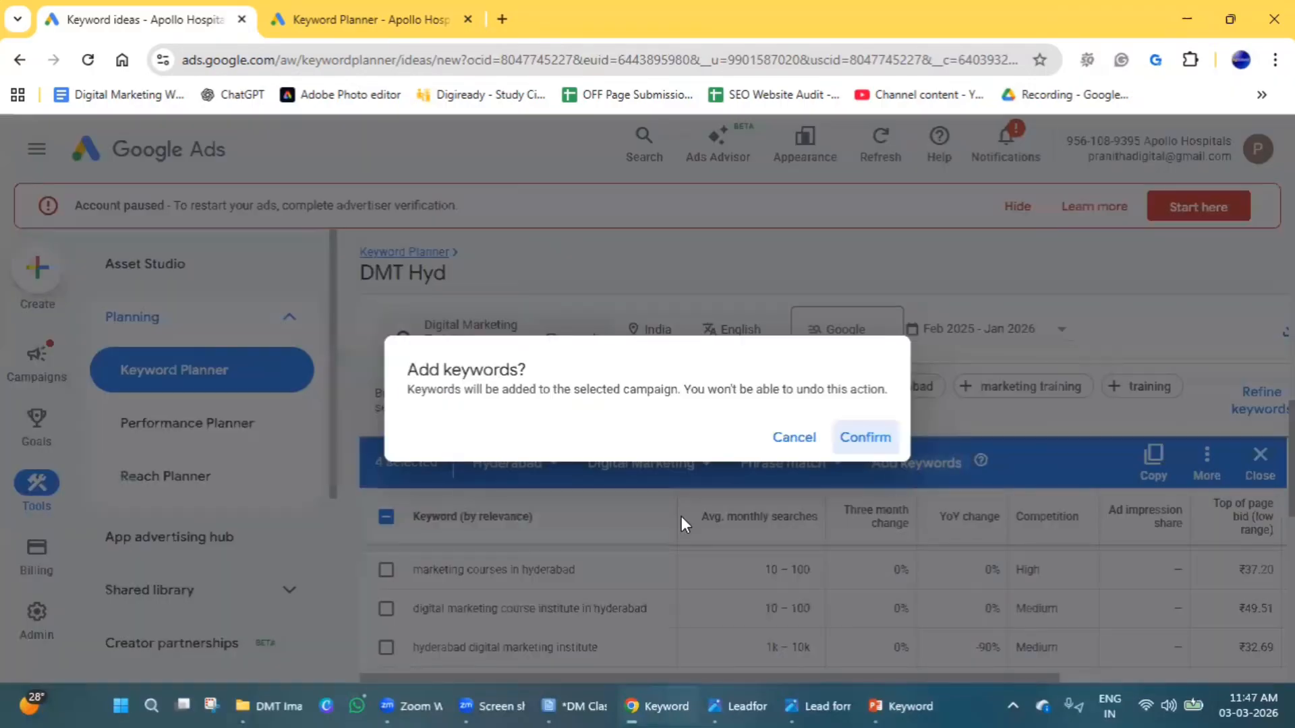
{"action": "double_click", "coordinate": [462, 389]}
{"action": "left_click", "coordinate": [870, 438]}
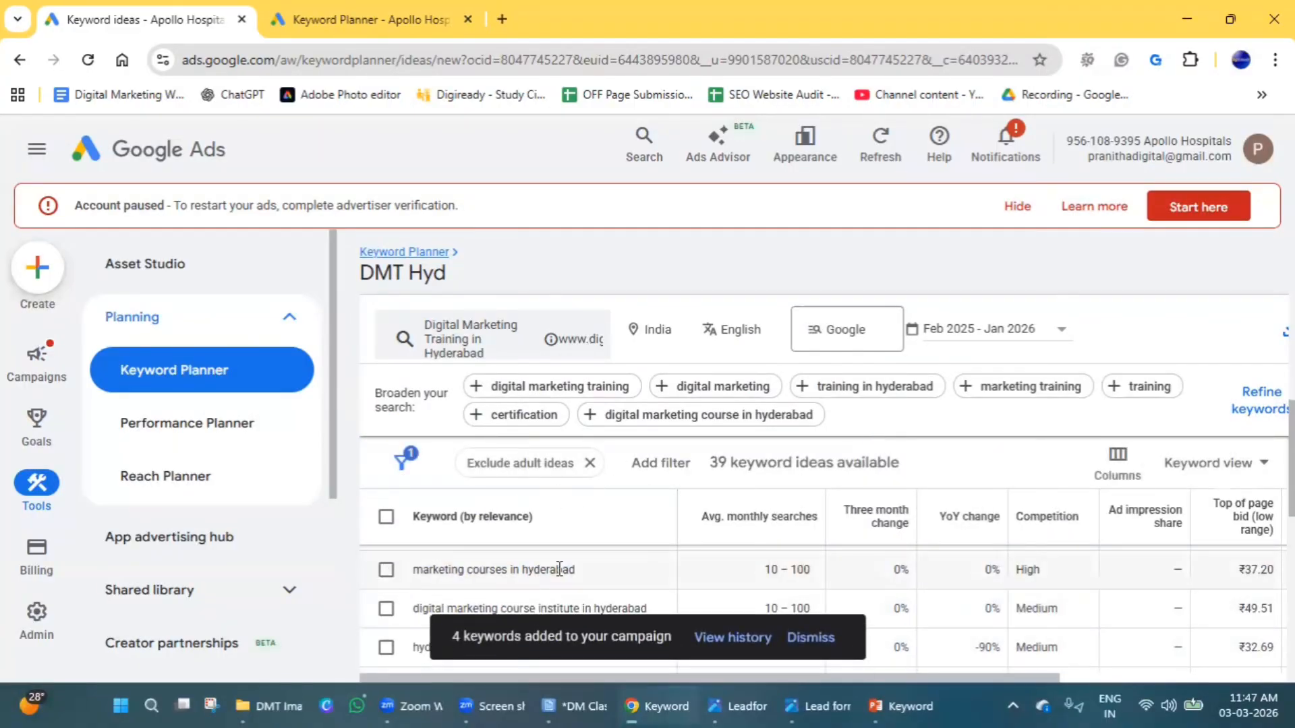
View the option for adding marketing courses in hyderabad as a negative keyword, and leave the keyword unselected.
{"action": "left_click", "coordinate": [385, 571]}
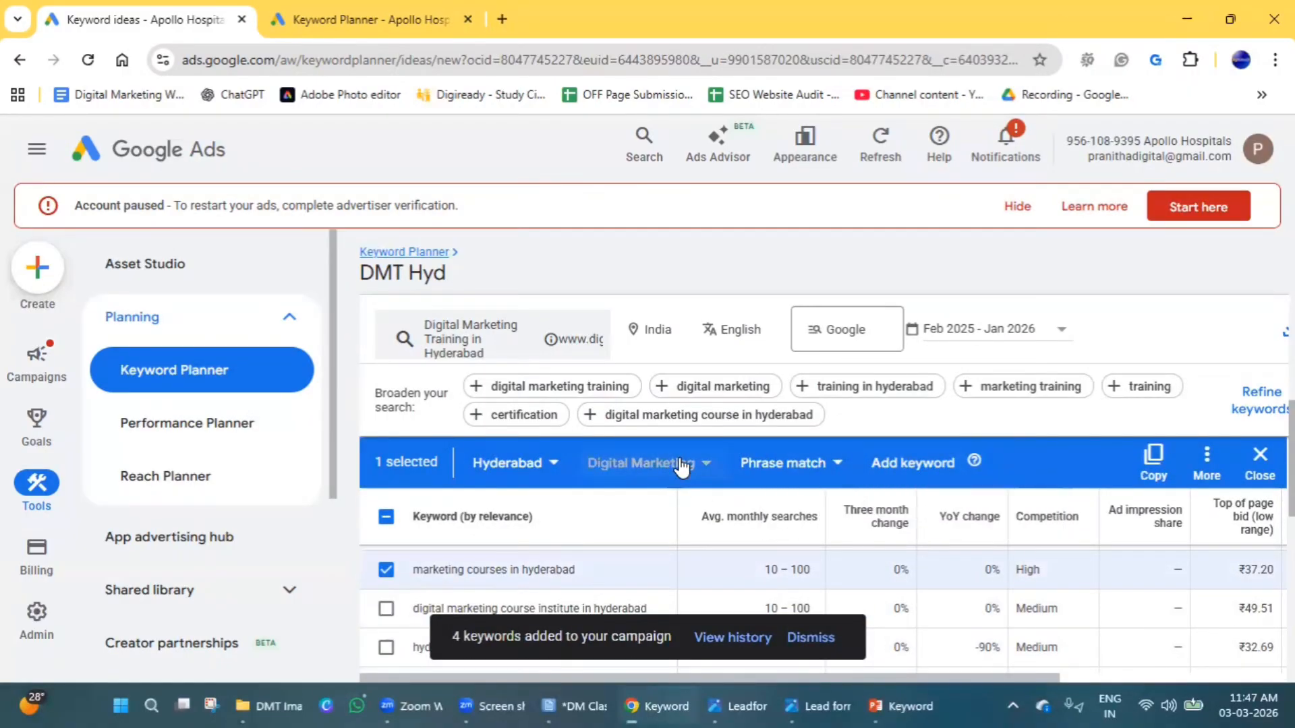
{"action": "left_click", "coordinate": [1208, 464]}
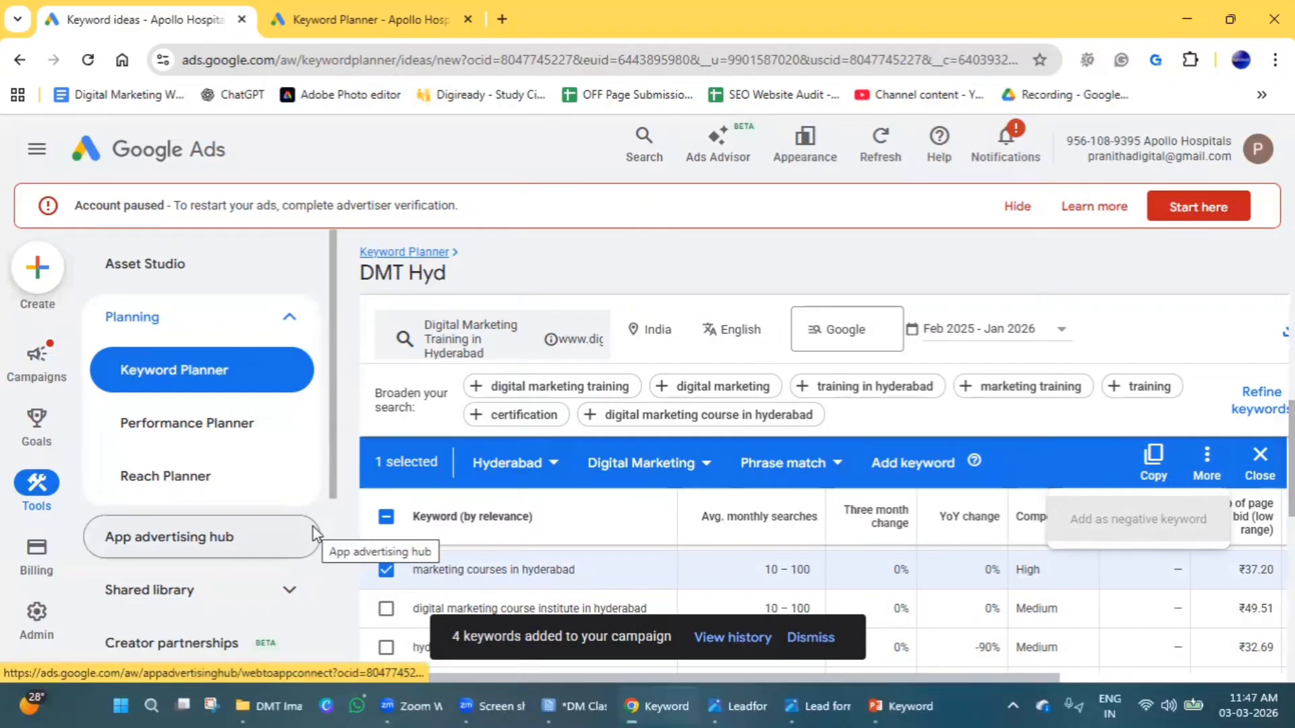
{"action": "left_click", "coordinate": [1084, 482]}
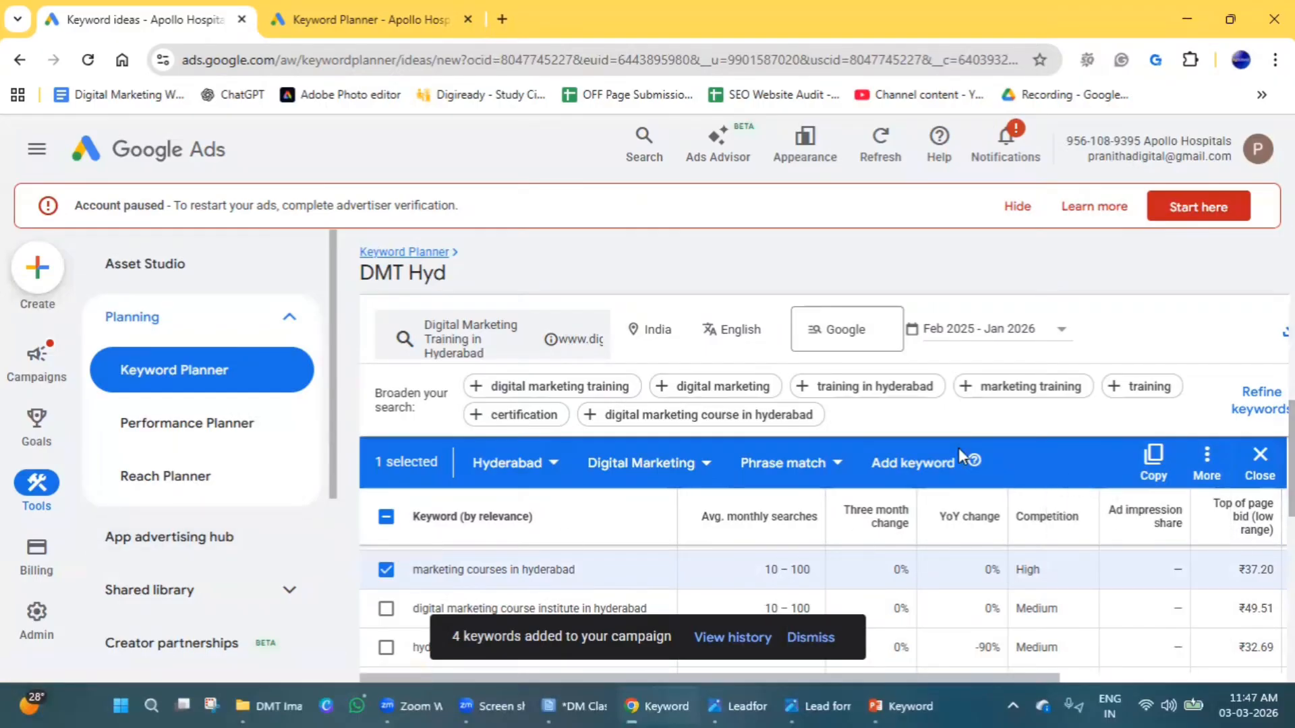
{"action": "left_click", "coordinate": [386, 571]}
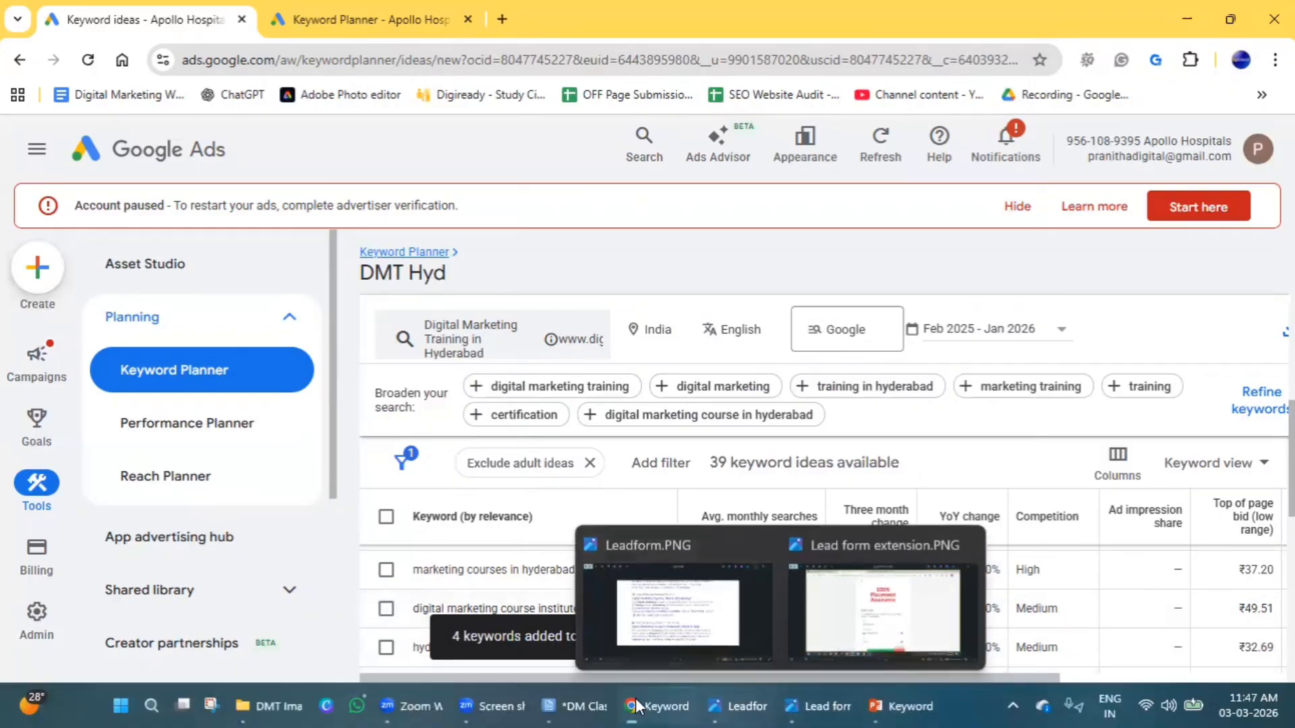
In the DM Classes.txt notes, remove the extra blank lines and extend the last heading to "Google Ad Assets / extensions".
{"action": "left_click", "coordinate": [557, 698]}
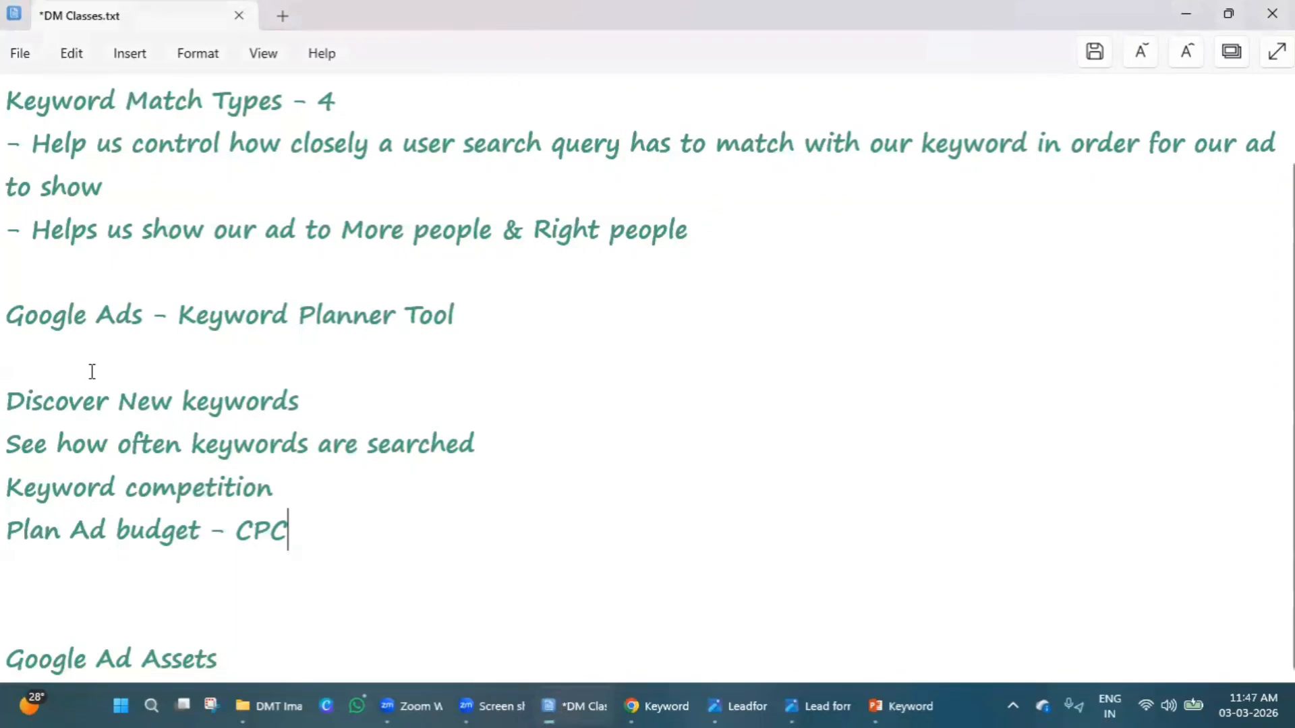
{"action": "left_click", "coordinate": [90, 585]}
{"action": "key", "text": "BackSpace"}
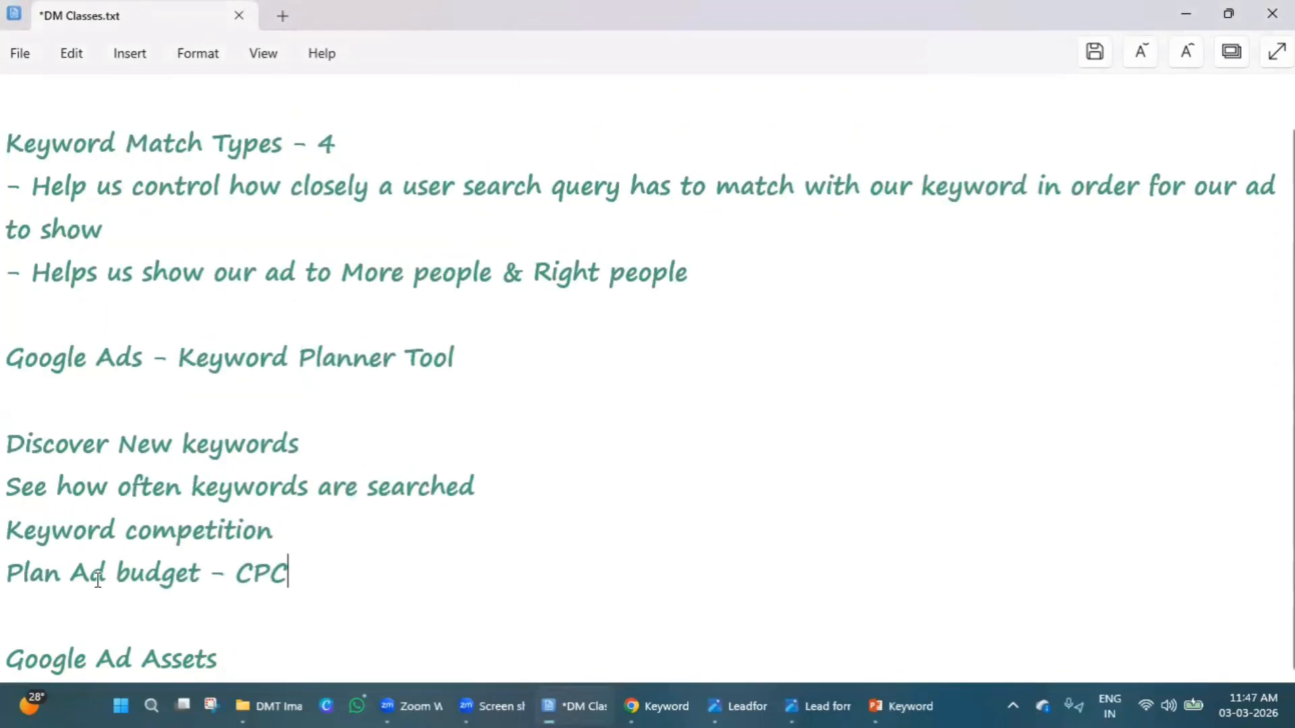
{"action": "left_click", "coordinate": [240, 660]}
{"action": "scroll", "coordinate": [240, 648], "scroll_direction": "down", "scroll_amount": 3}
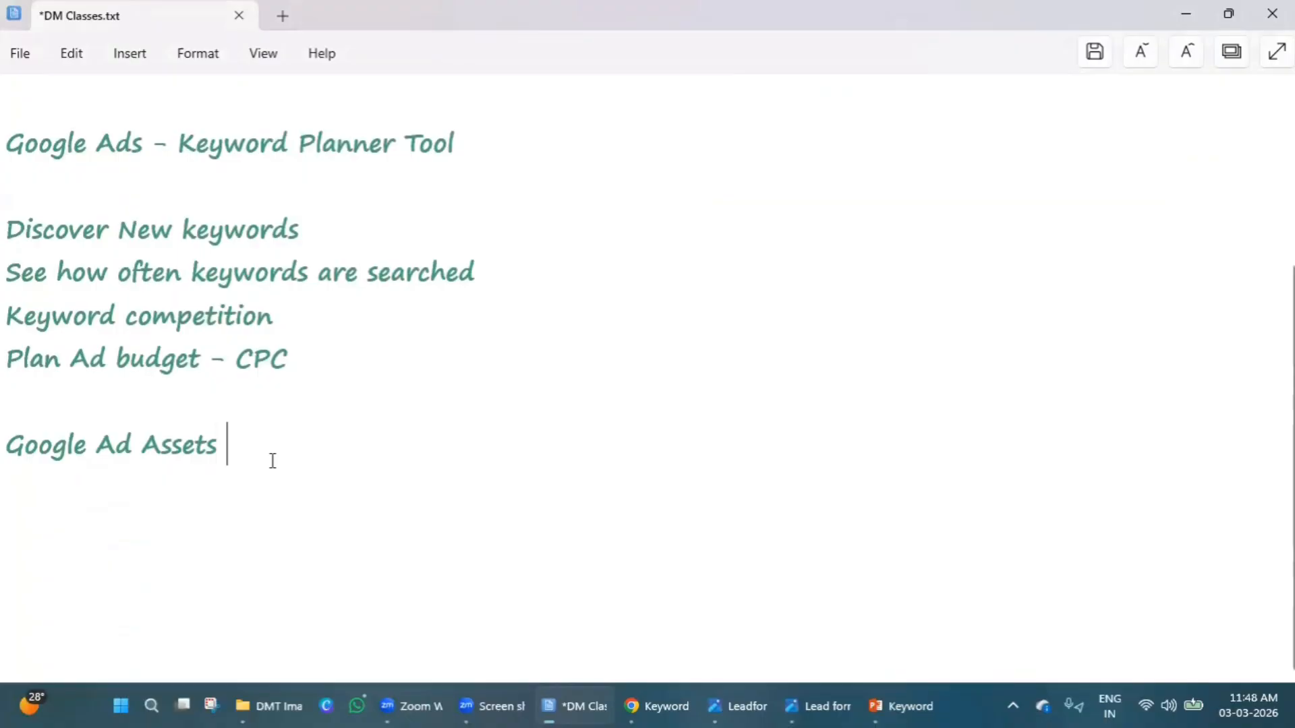
{"action": "type", "text": "/ extensions"}
{"action": "key", "text": "Return"}
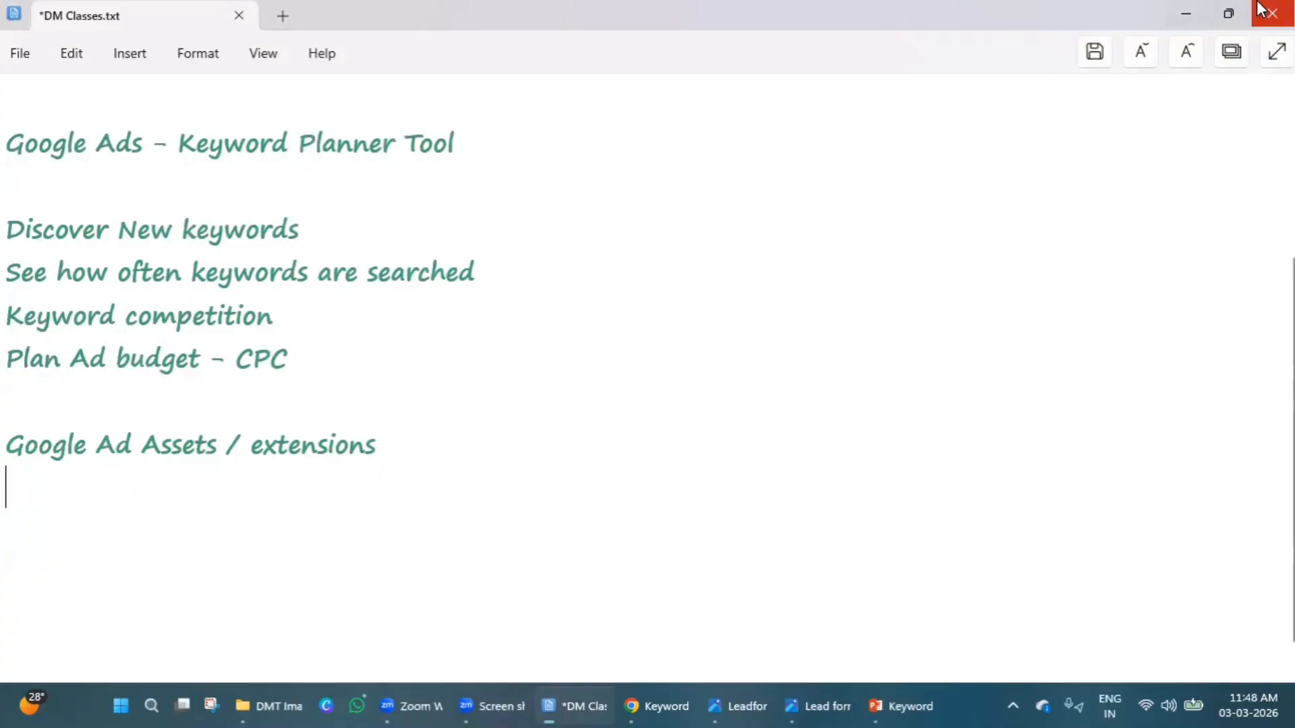
{"action": "left_click", "coordinate": [1194, 16]}
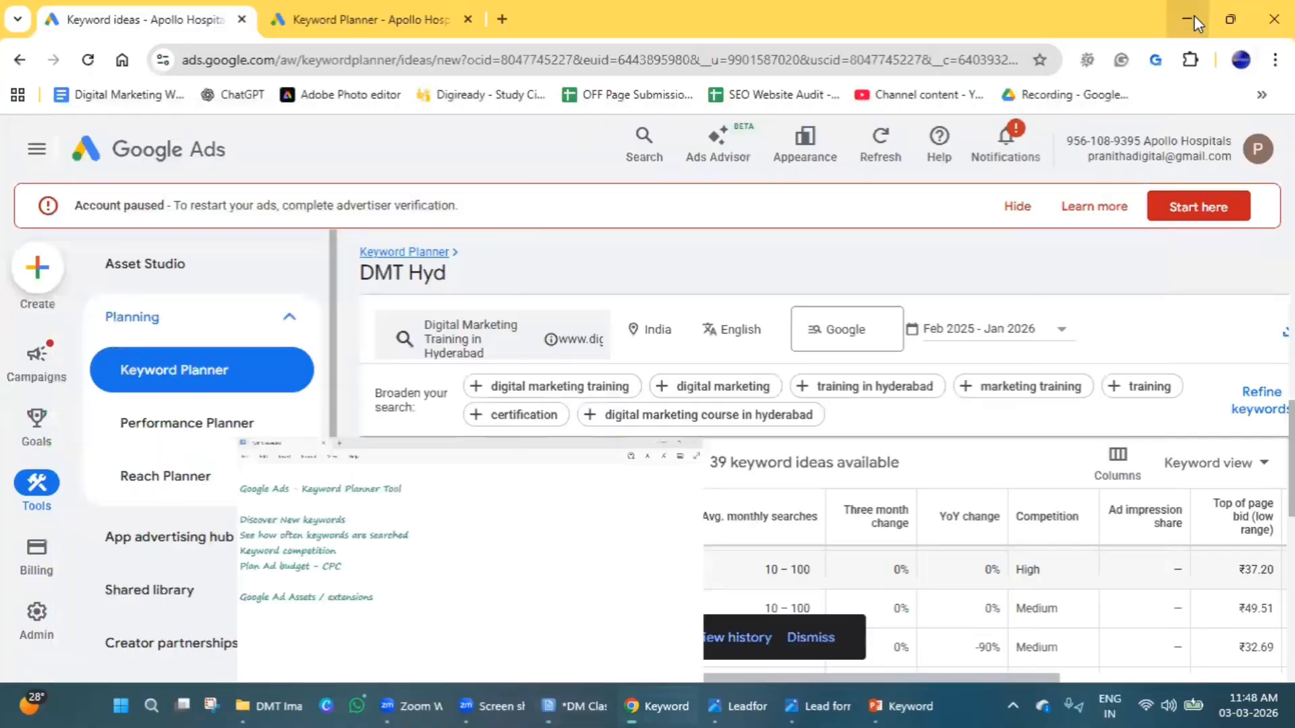
Search Google in a new browser tab for digital marketing training in hyderabad and look through the results for ads.
{"action": "left_click", "coordinate": [503, 20]}
{"action": "type", "text": "digital"}
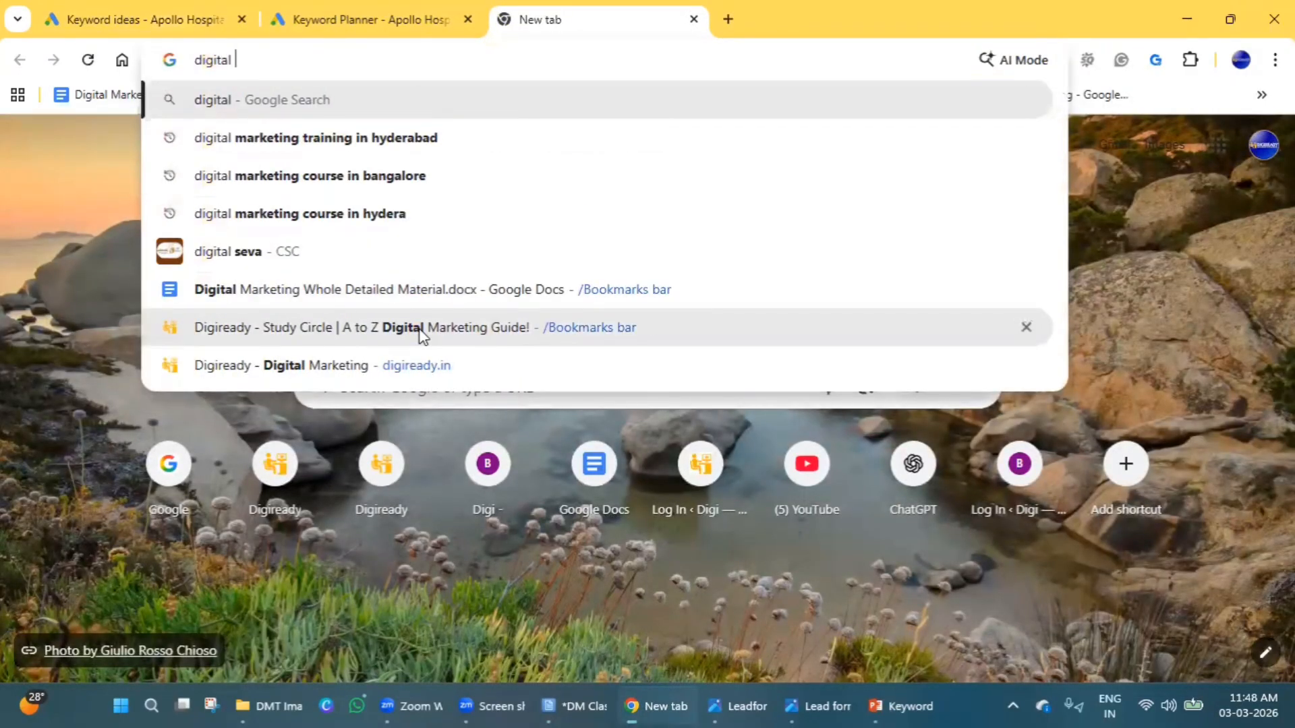
{"action": "key", "text": "Down"}
{"action": "key", "text": "Return"}
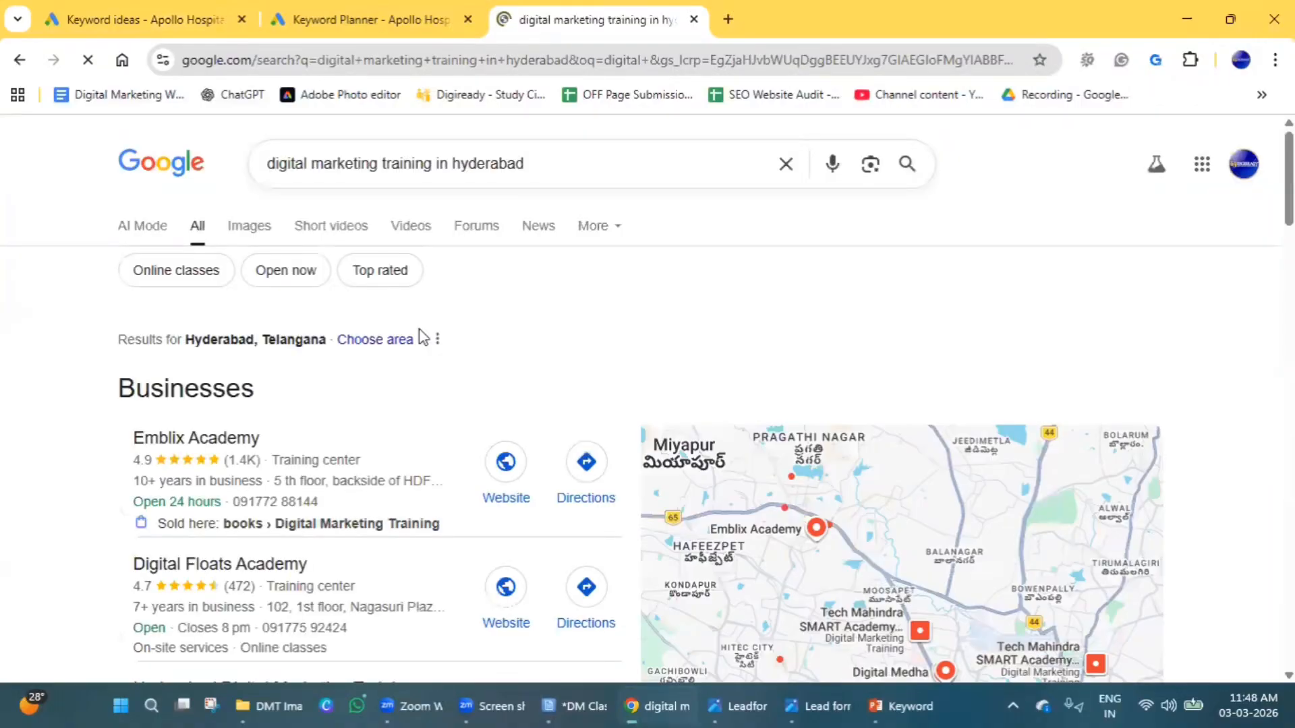
{"action": "scroll", "coordinate": [448, 439], "scroll_direction": "down", "scroll_amount": 8}
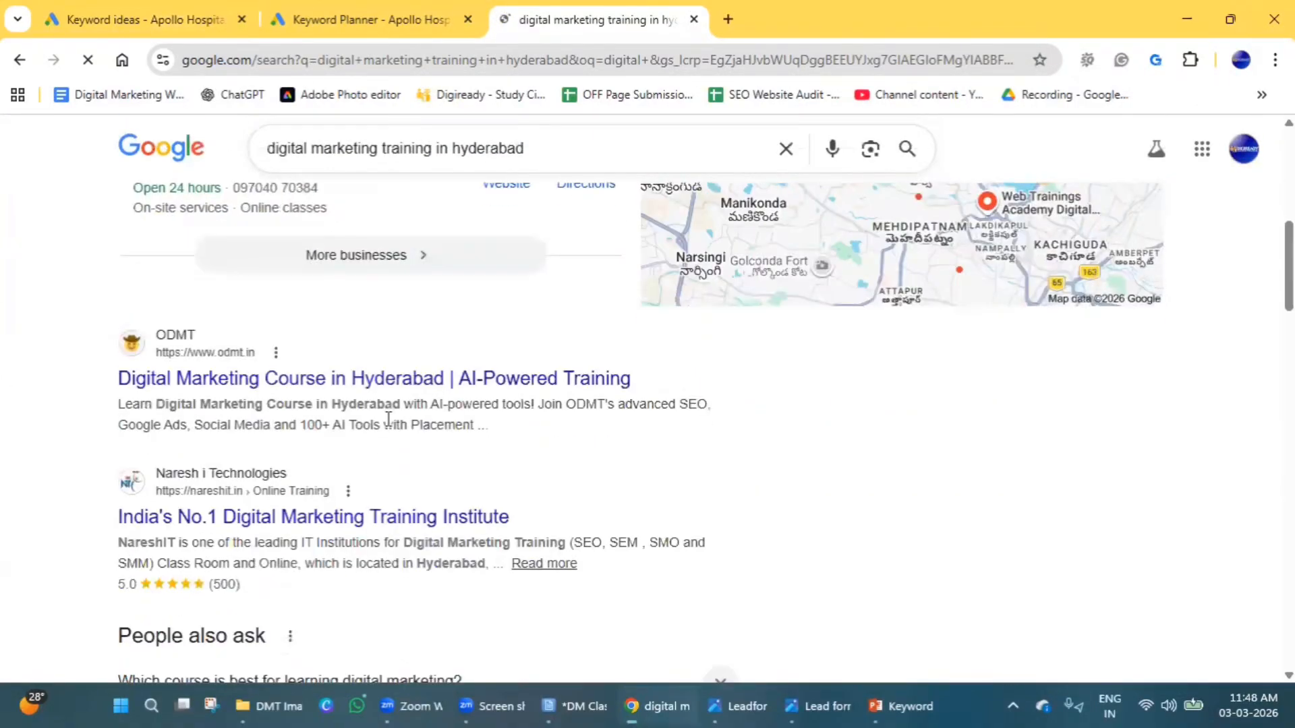
{"action": "scroll", "coordinate": [386, 421], "scroll_direction": "down", "scroll_amount": 20}
{"action": "scroll", "coordinate": [371, 415], "scroll_direction": "up", "scroll_amount": 7}
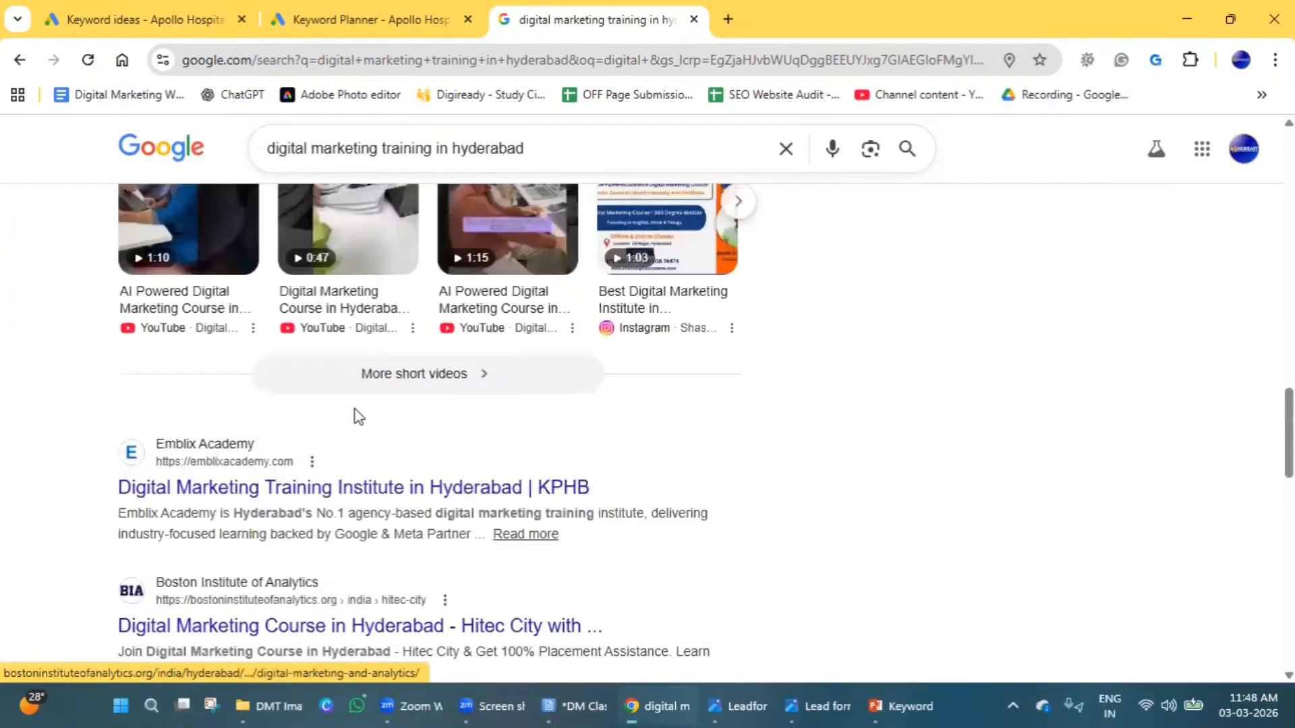
Replace the Google query with fertility center hyderabad and run the search.
{"action": "double_click", "coordinate": [286, 148]}
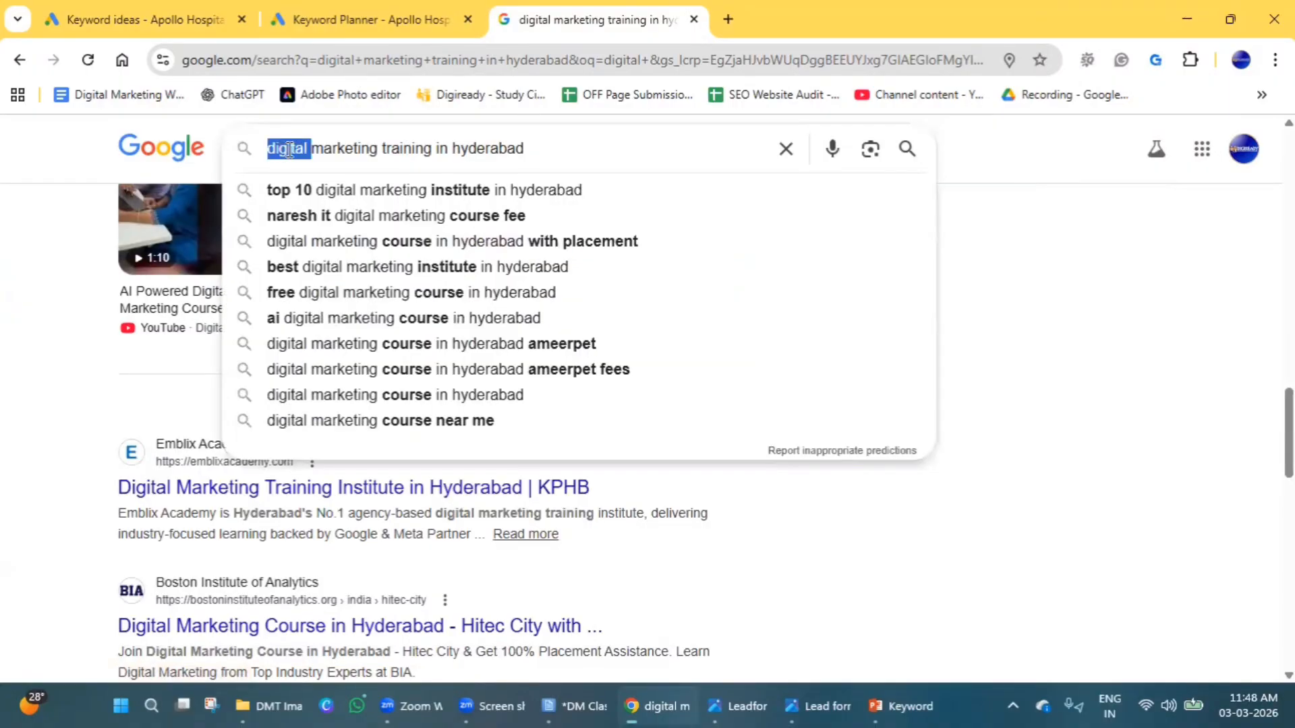
{"action": "key", "text": "ctrl+a"}
{"action": "type", "text": "Fer"}
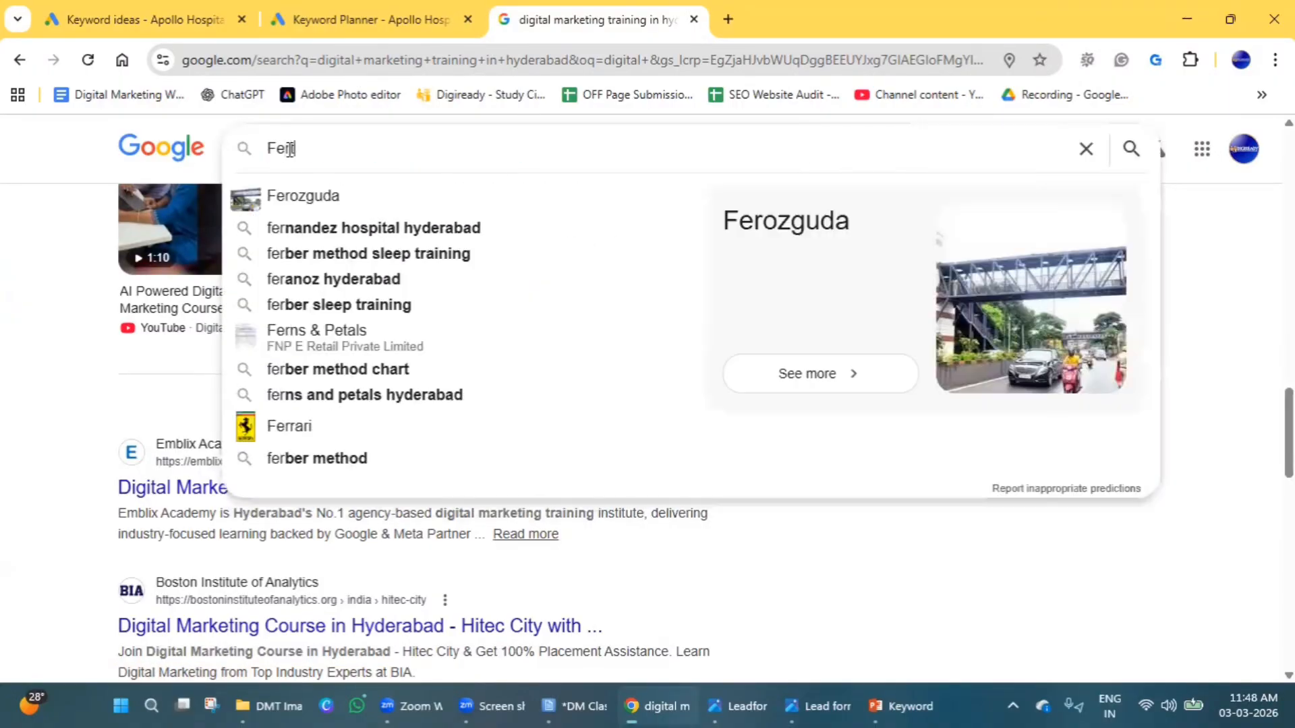
{"action": "type", "text": "tility"}
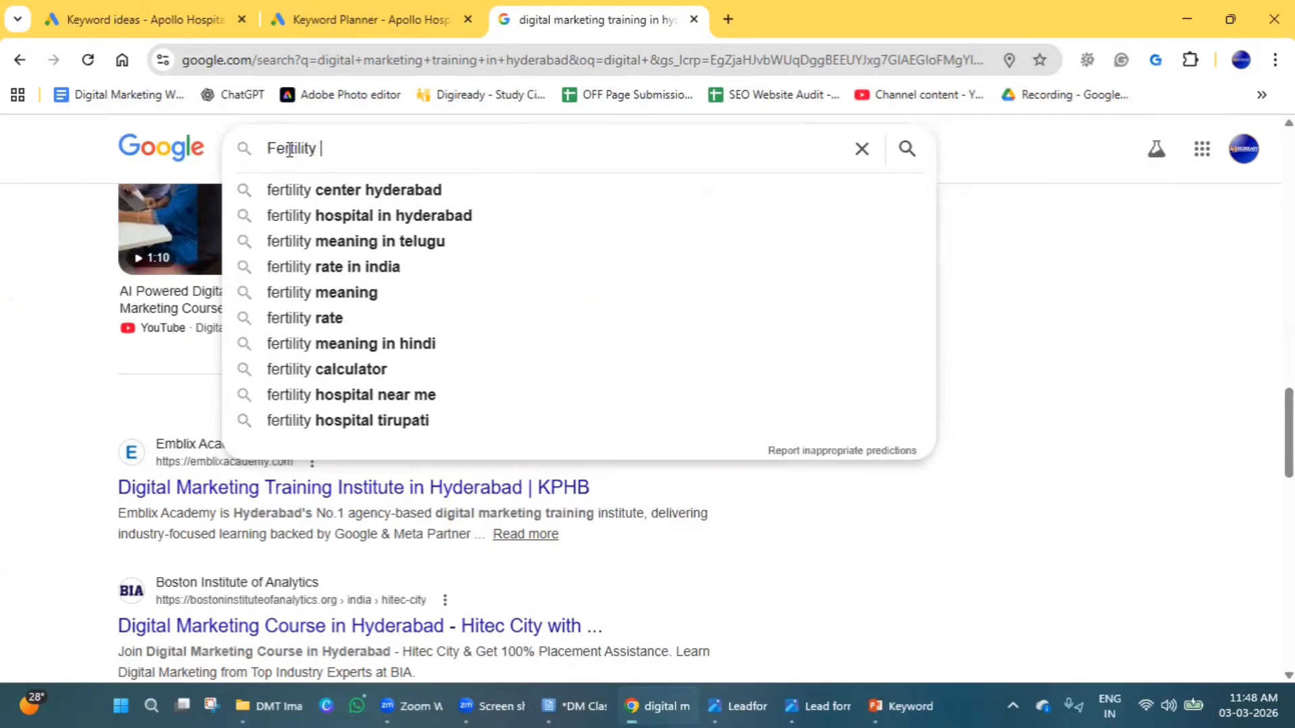
{"action": "key", "text": "Down"}
{"action": "key", "text": "Return"}
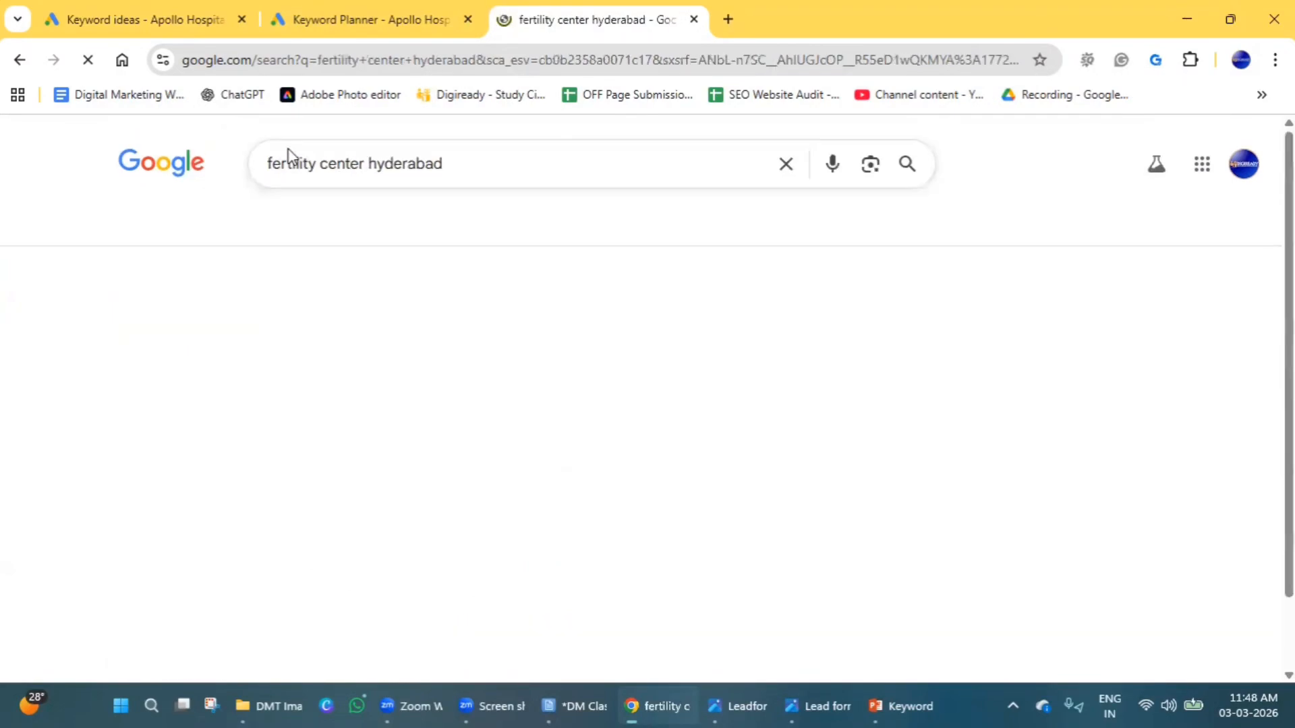
Examine the sitelinks, deal and location assets in the sponsored results, and return to the Google Ads keyword ideas.
{"action": "scroll", "coordinate": [212, 498], "scroll_direction": "down", "scroll_amount": 1}
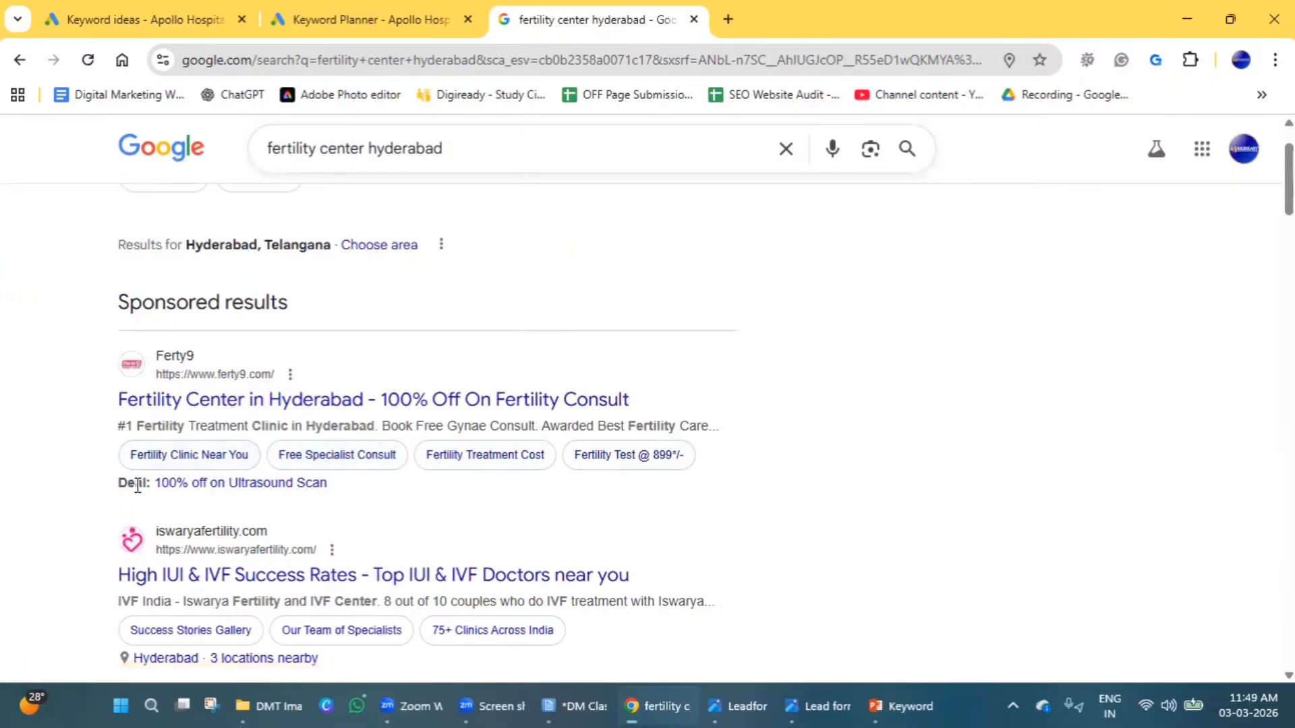
{"action": "left_click_drag", "start_coordinate": [116, 483], "coordinate": [330, 484]}
{"action": "scroll", "coordinate": [419, 484], "scroll_direction": "down", "scroll_amount": 2}
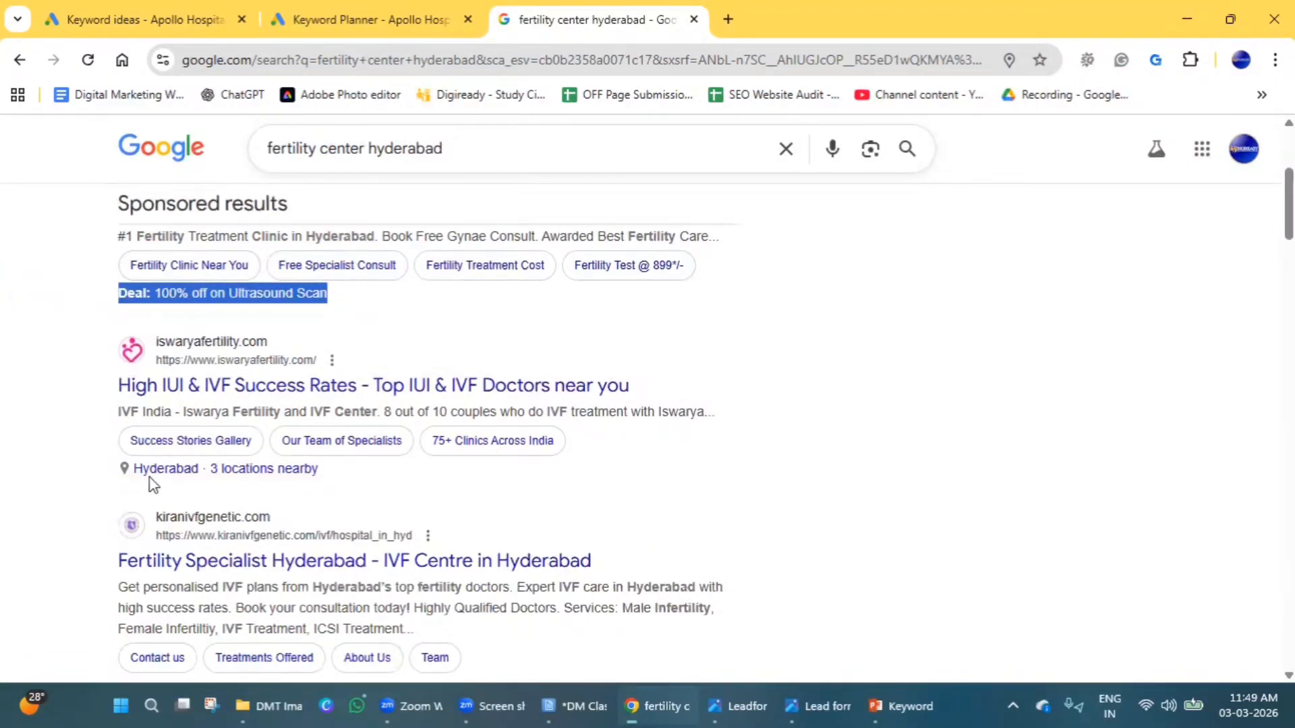
{"action": "scroll", "coordinate": [529, 485], "scroll_direction": "down", "scroll_amount": 3}
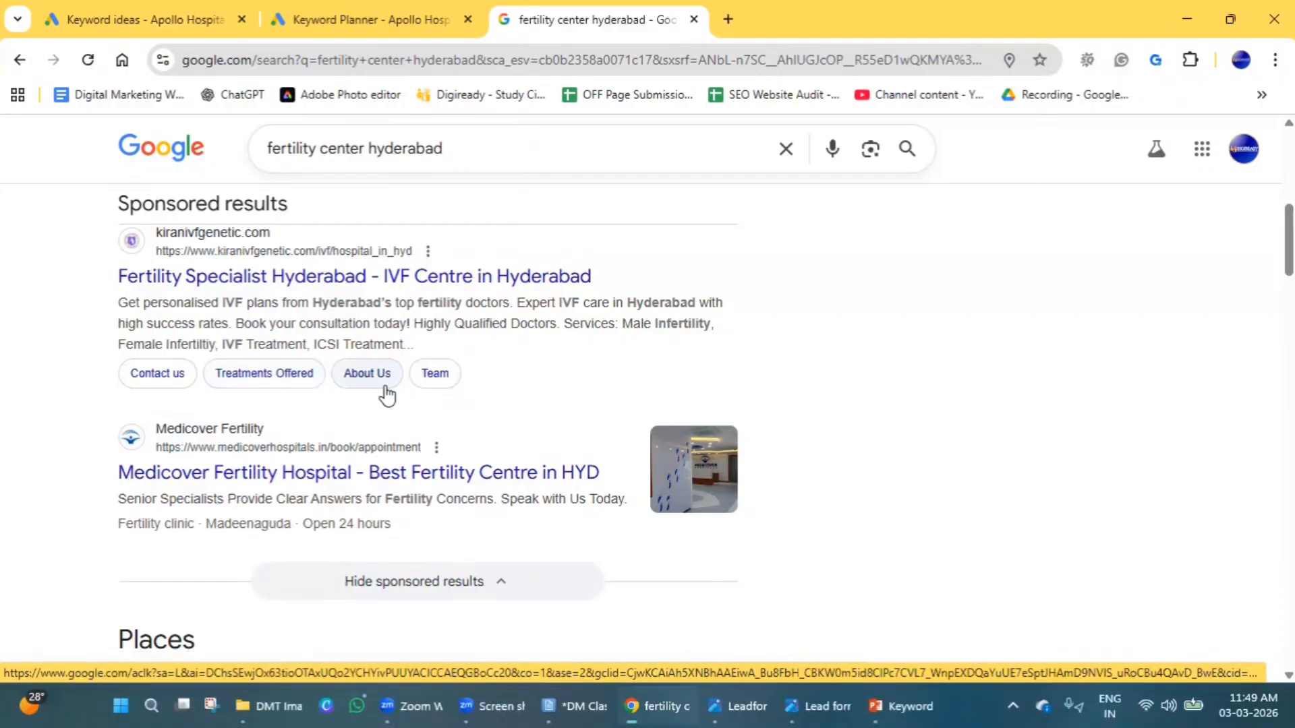
{"action": "scroll", "coordinate": [350, 422], "scroll_direction": "up", "scroll_amount": 1}
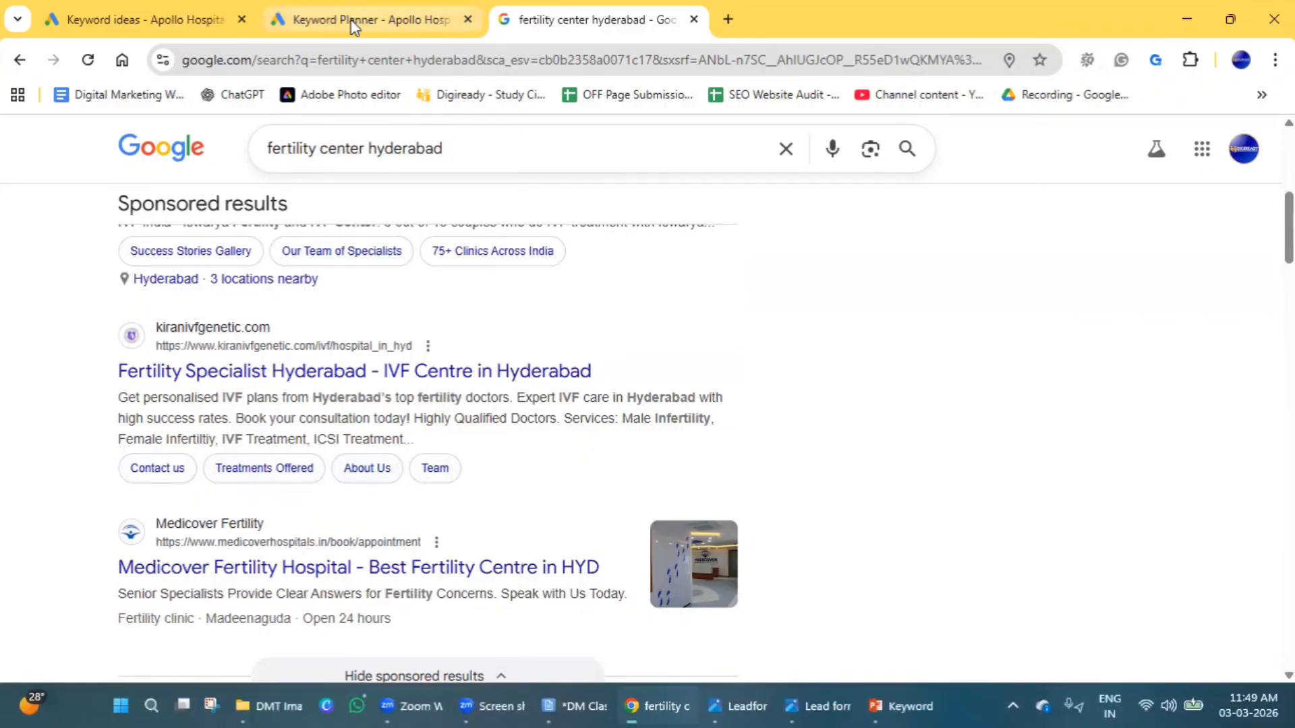
{"action": "left_click", "coordinate": [177, 12]}
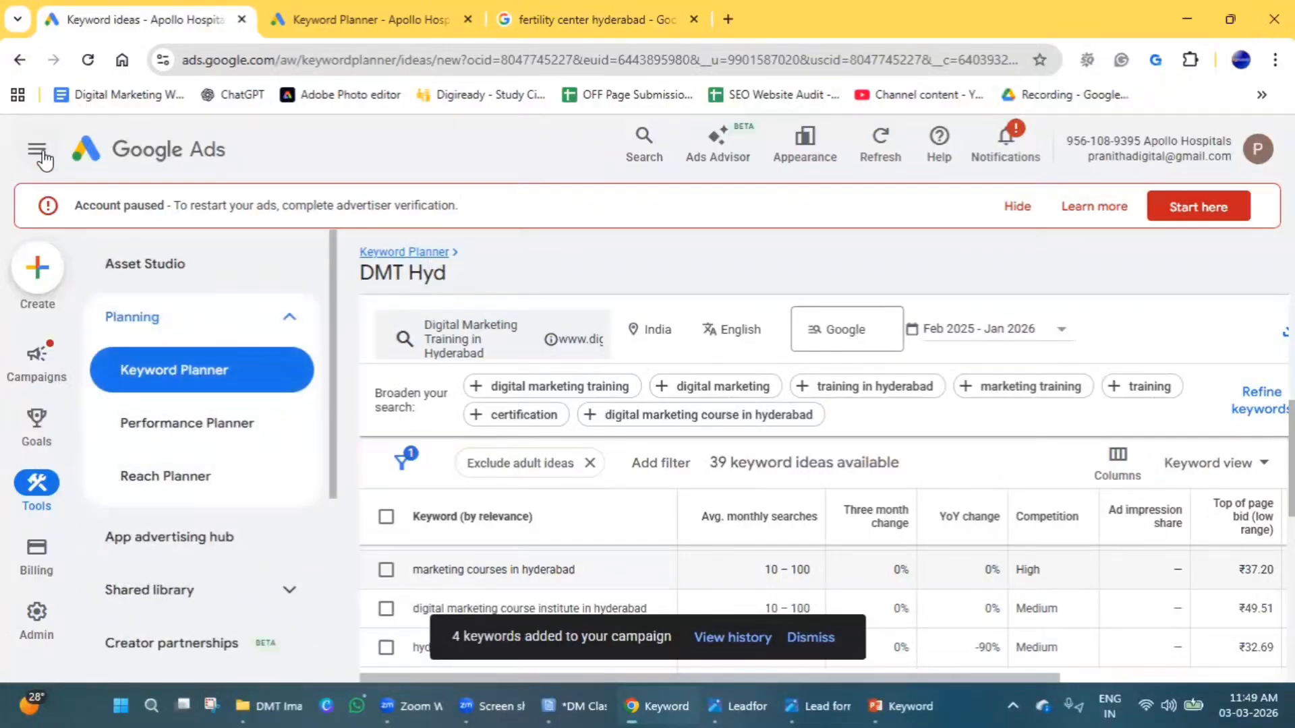
Open the Assets page of the campaigns section and bring the available asset types into view.
{"action": "left_click", "coordinate": [157, 149]}
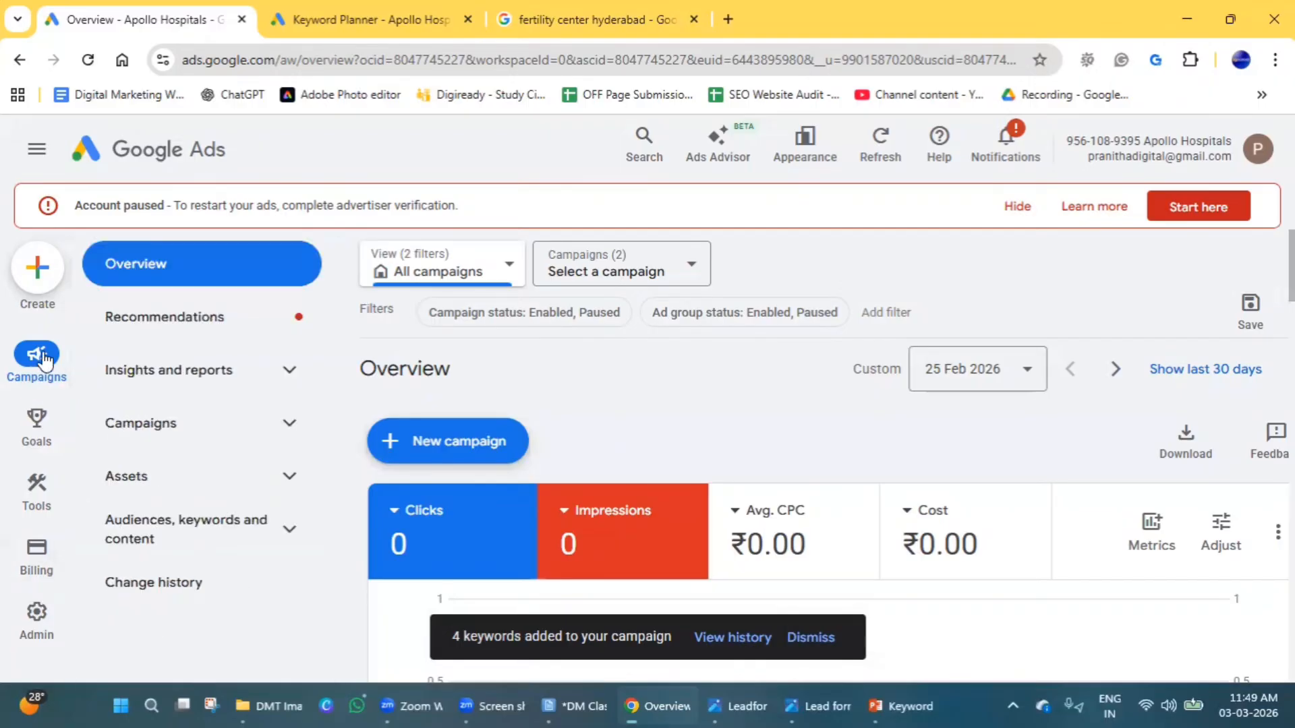
{"action": "left_click", "coordinate": [167, 483]}
{"action": "left_click", "coordinate": [150, 529]}
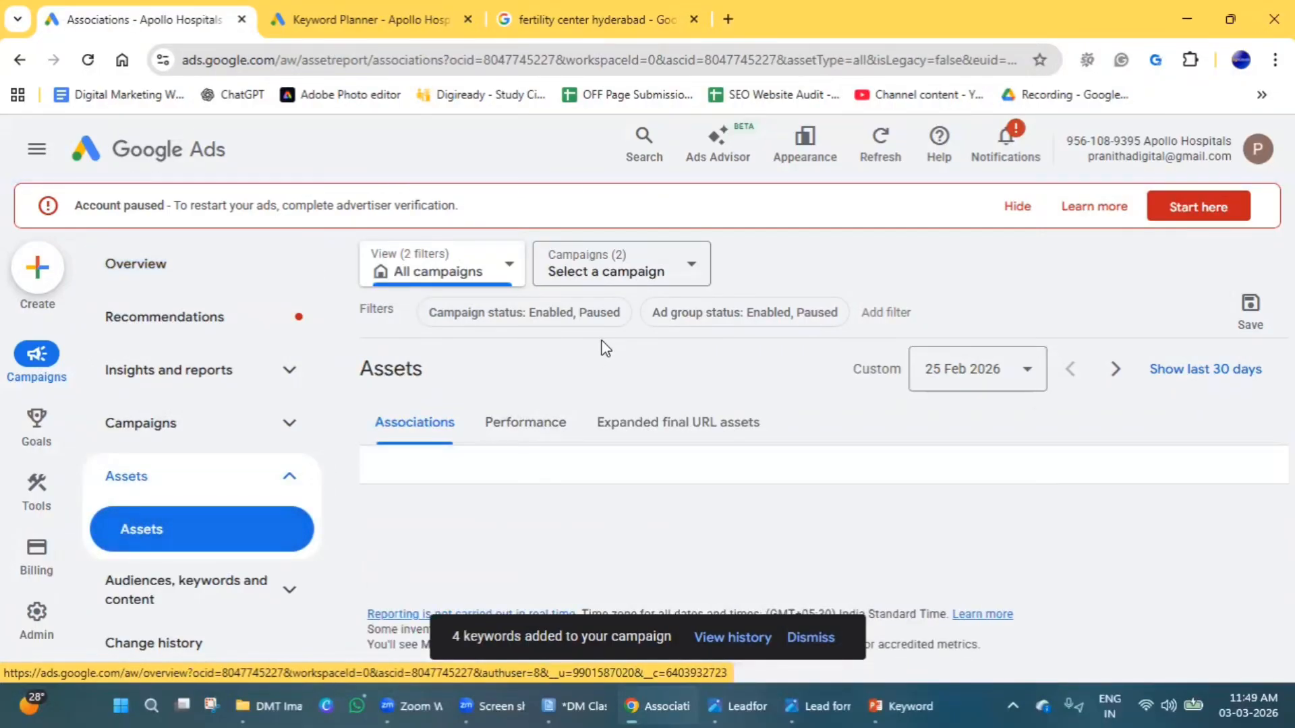
{"action": "scroll", "coordinate": [602, 345], "scroll_direction": "down", "scroll_amount": 1}
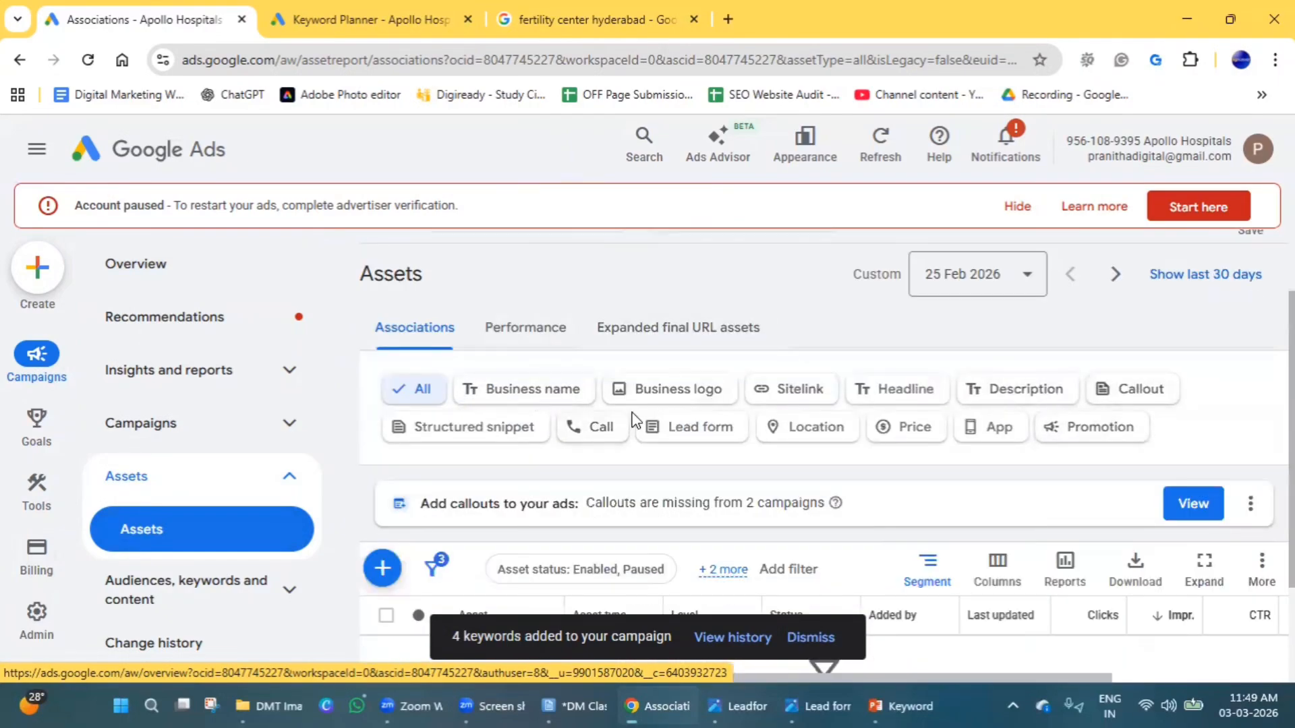
Try to add a business name asset and proceed to the advertiser verification it requires.
{"action": "left_click", "coordinate": [378, 570]}
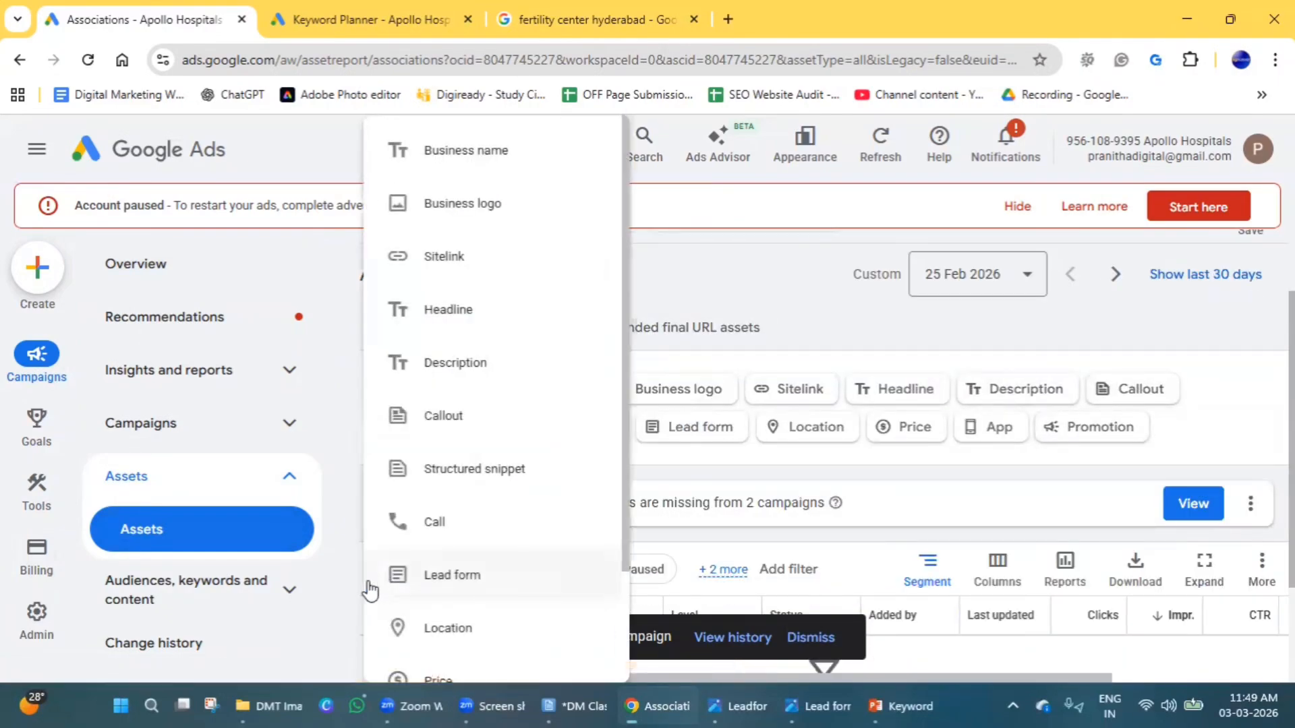
{"action": "left_click", "coordinate": [523, 177]}
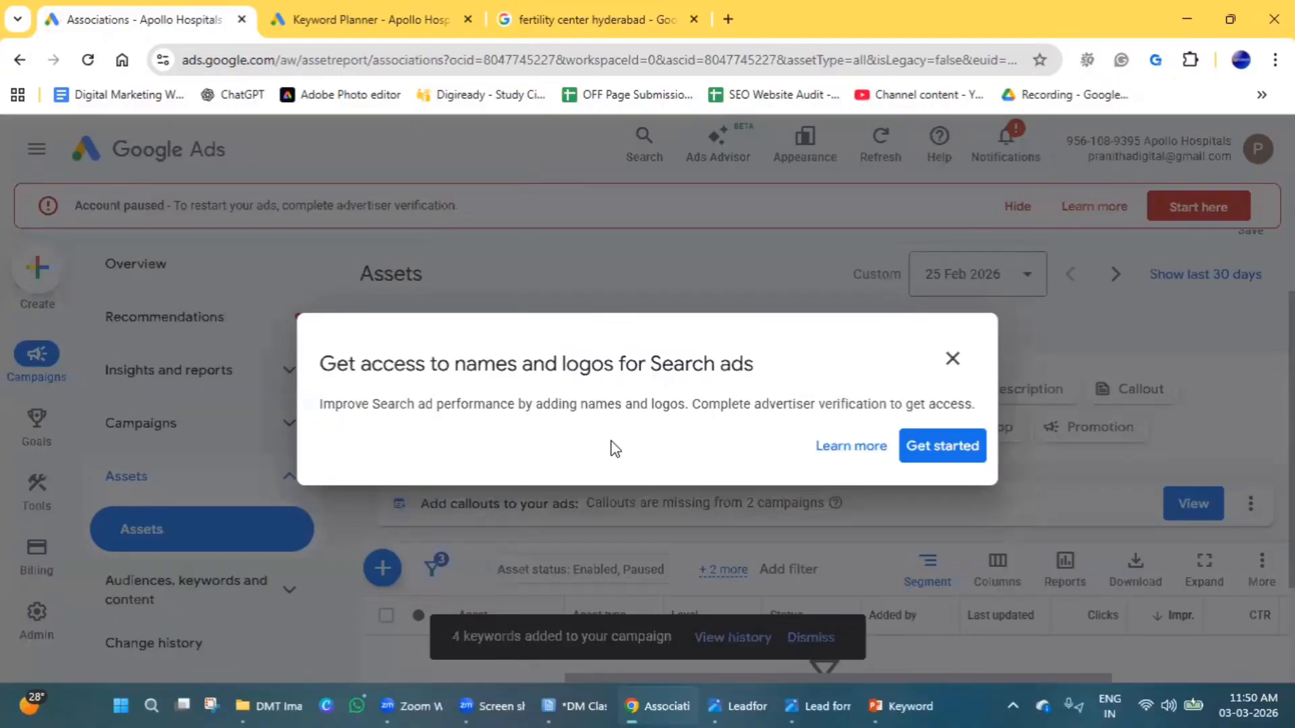
{"action": "left_click", "coordinate": [909, 448]}
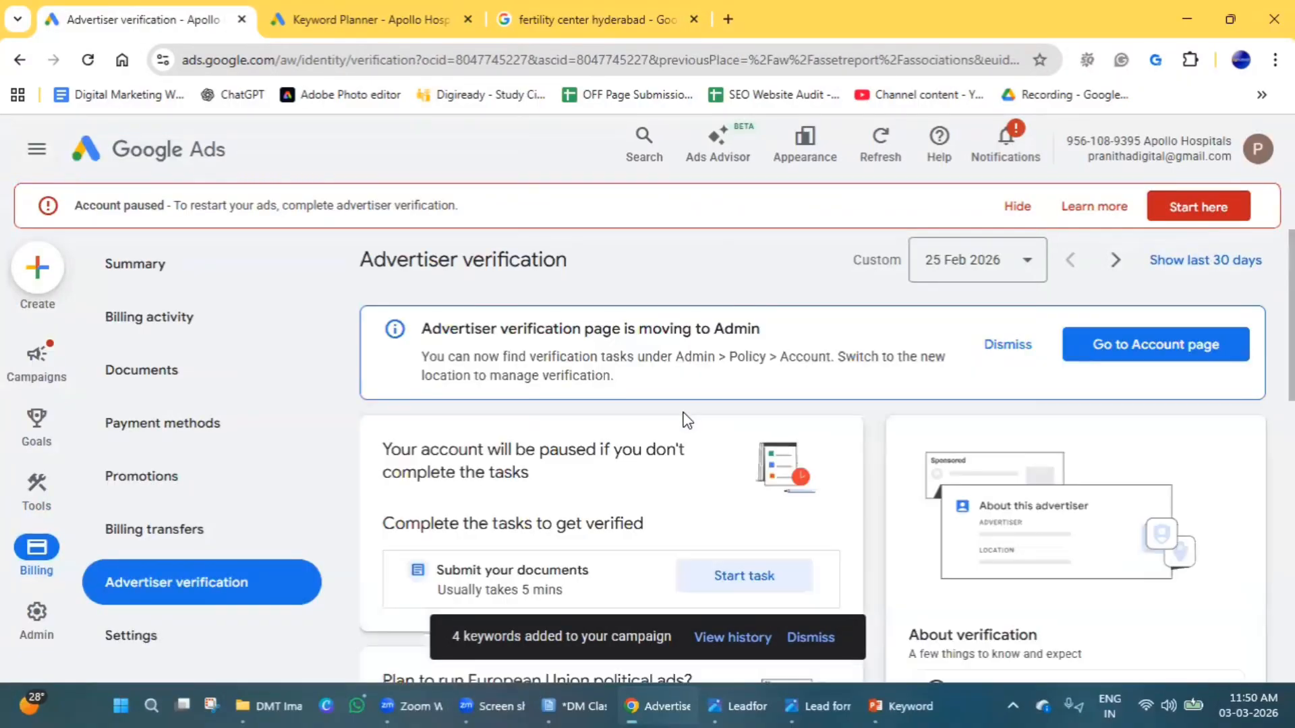
Examine the business names and logos in the fertility center hyderabad sponsored results, and return to the advertiser verification page.
{"action": "left_click", "coordinate": [459, 12]}
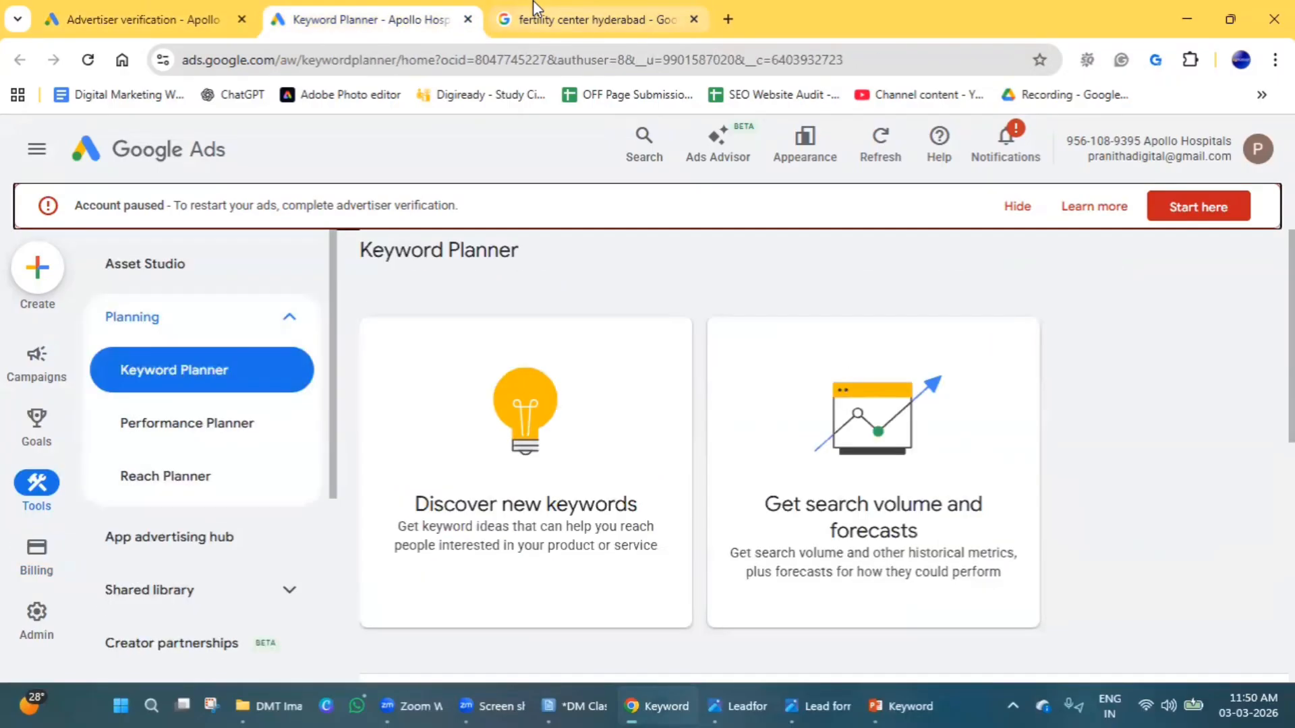
{"action": "left_click_drag", "start_coordinate": [621, 15], "coordinate": [445, 20]}
{"action": "scroll", "coordinate": [160, 454], "scroll_direction": "up", "scroll_amount": 5}
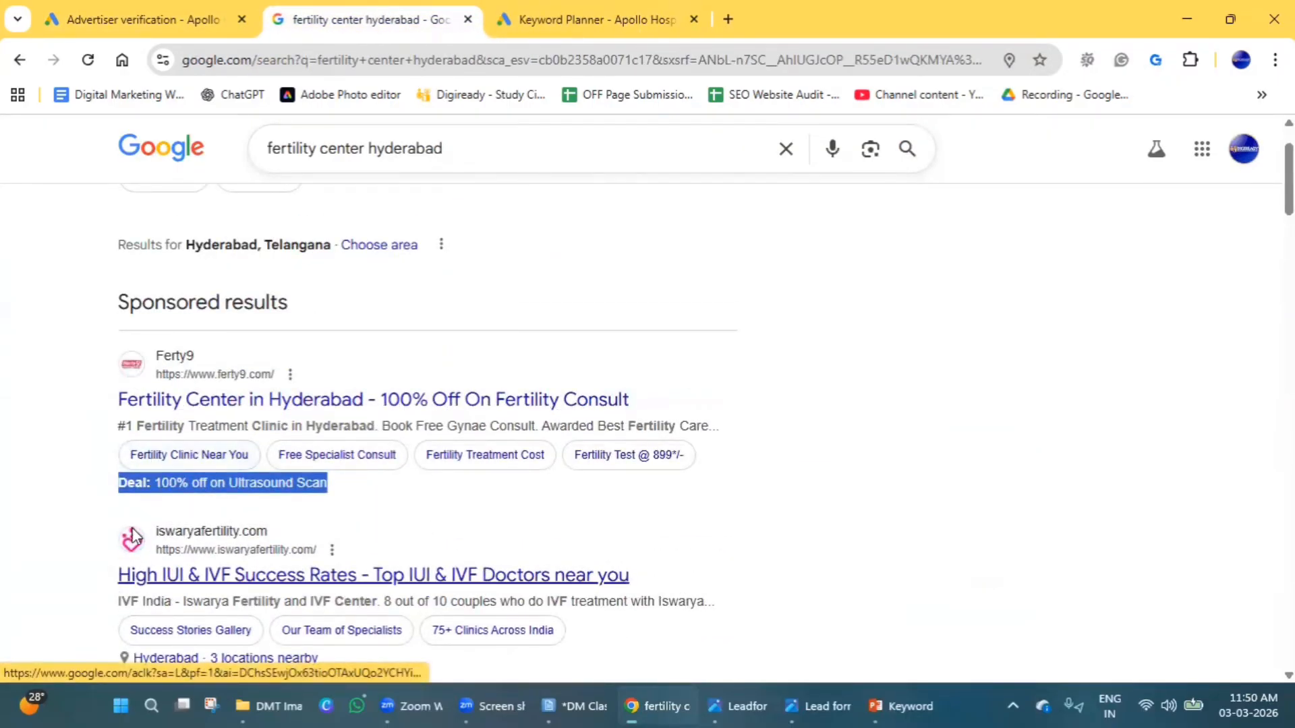
{"action": "scroll", "coordinate": [135, 547], "scroll_direction": "down", "scroll_amount": 5}
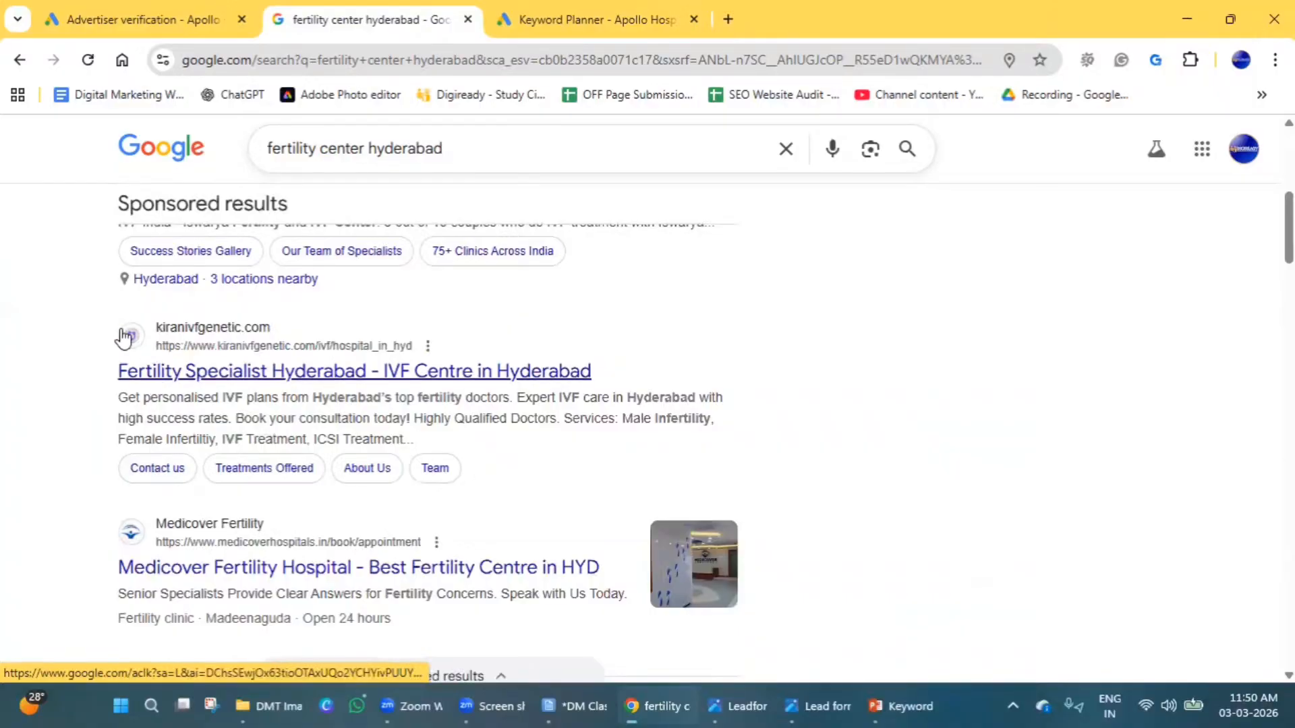
{"action": "scroll", "coordinate": [174, 528], "scroll_direction": "down", "scroll_amount": 5}
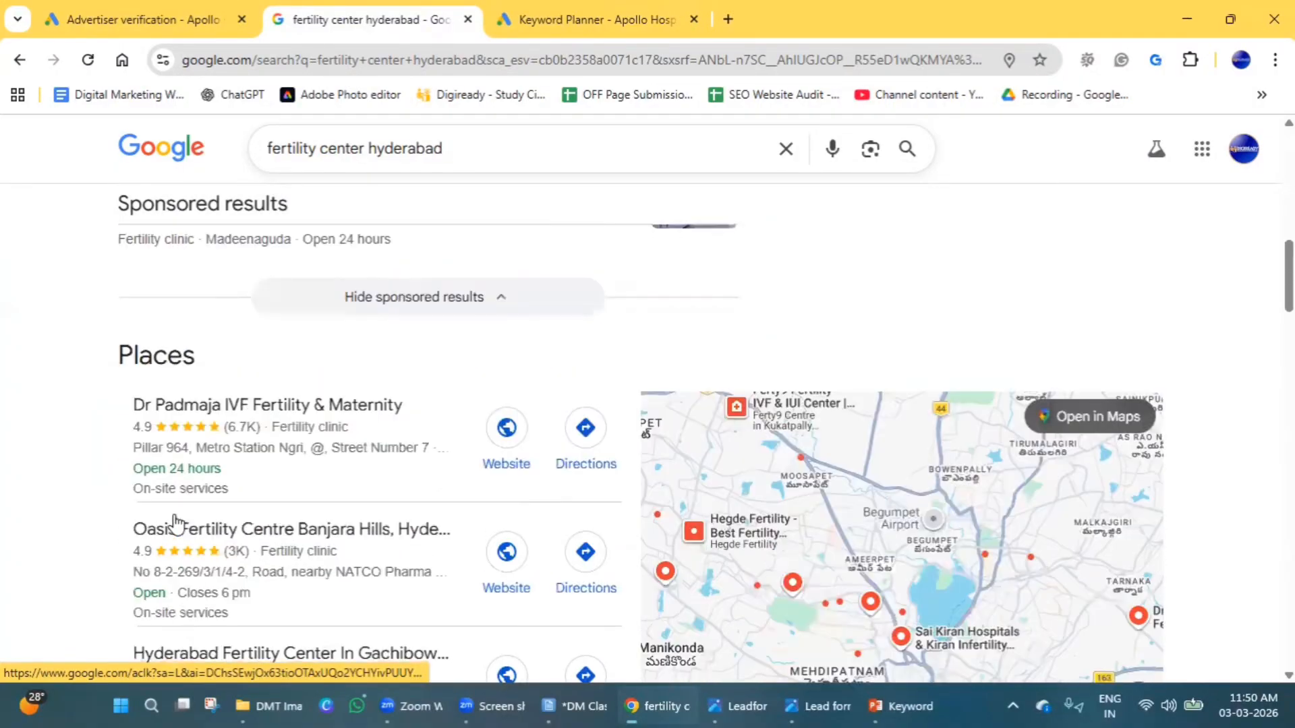
{"action": "scroll", "coordinate": [174, 523], "scroll_direction": "up", "scroll_amount": 10}
{"action": "left_click", "coordinate": [142, 19]}
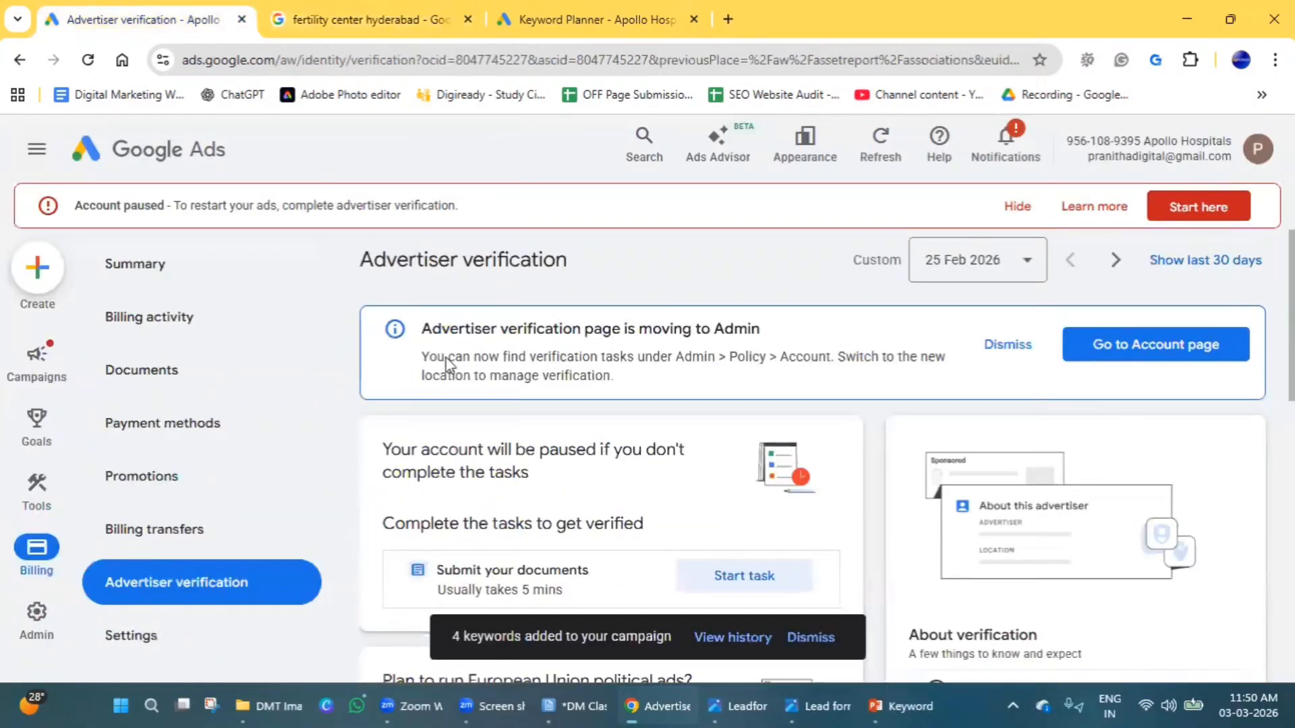
Examine the advertiser verification tasks, the ad disclosure section and the notes on what to expect.
{"action": "scroll", "coordinate": [575, 447], "scroll_direction": "down", "scroll_amount": 3}
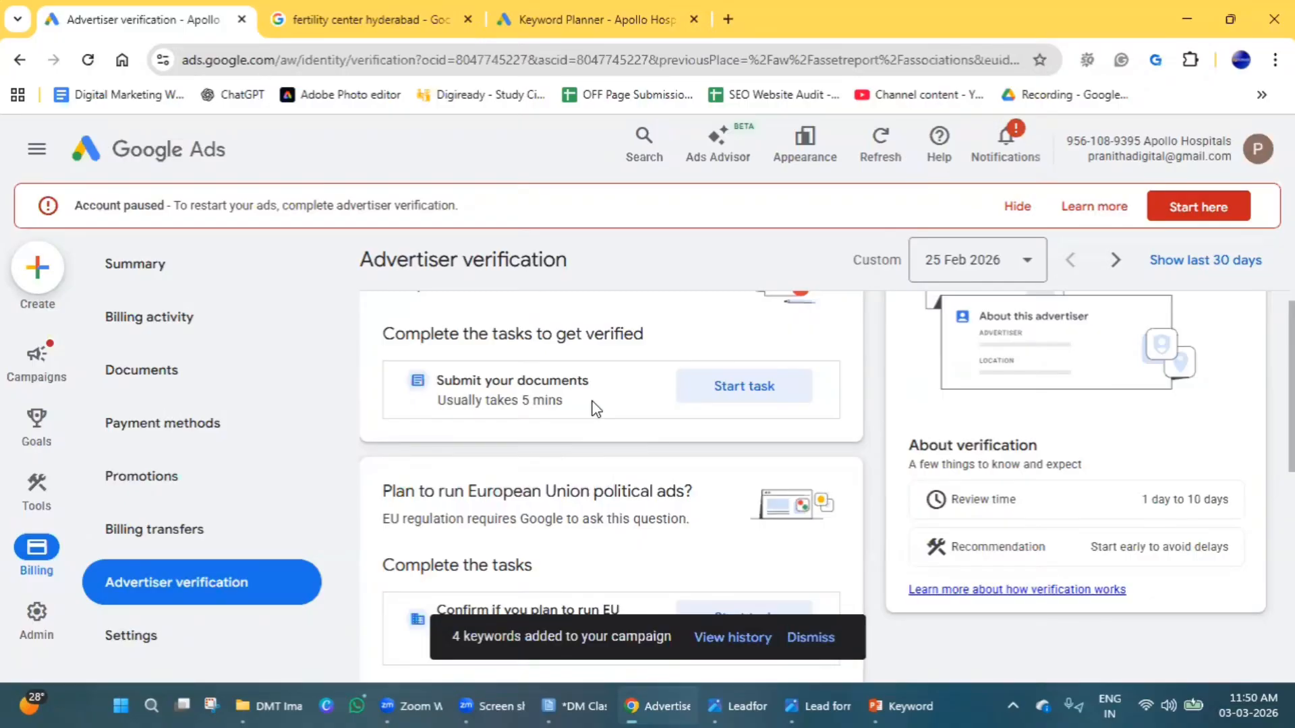
{"action": "scroll", "coordinate": [1190, 492], "scroll_direction": "up", "scroll_amount": 3}
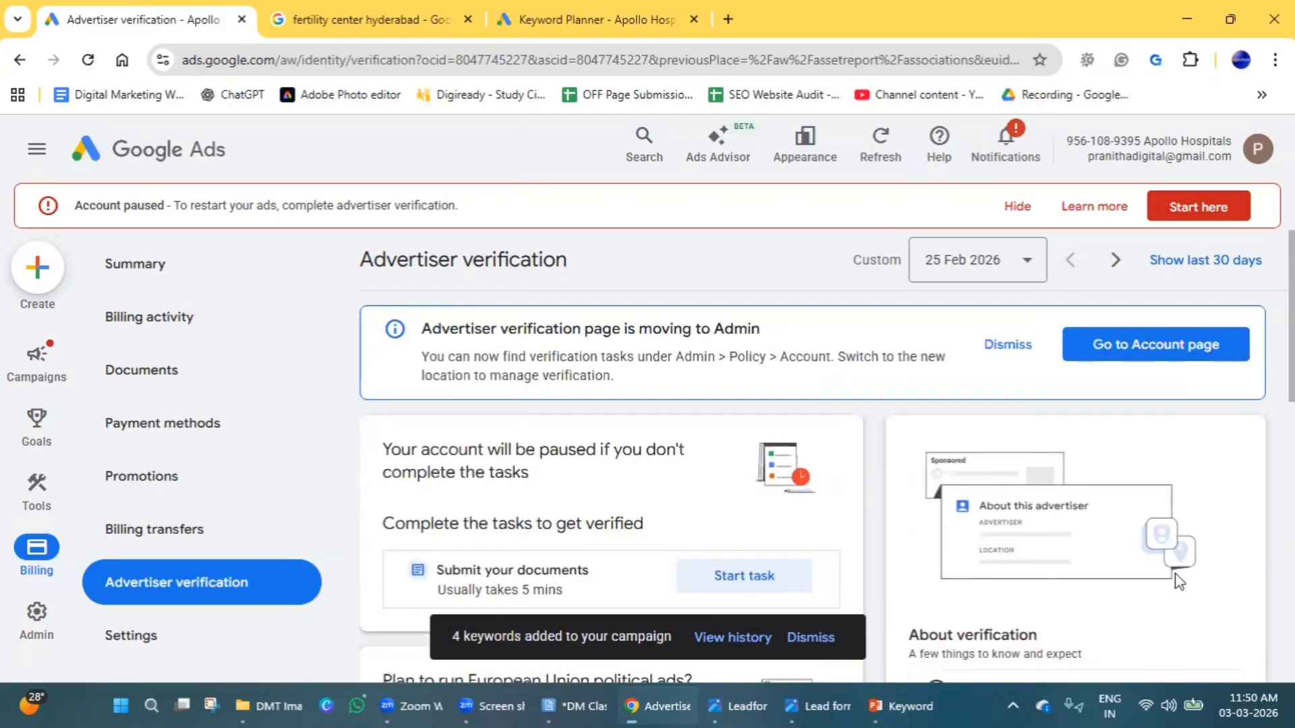
{"action": "scroll", "coordinate": [729, 536], "scroll_direction": "down", "scroll_amount": 3}
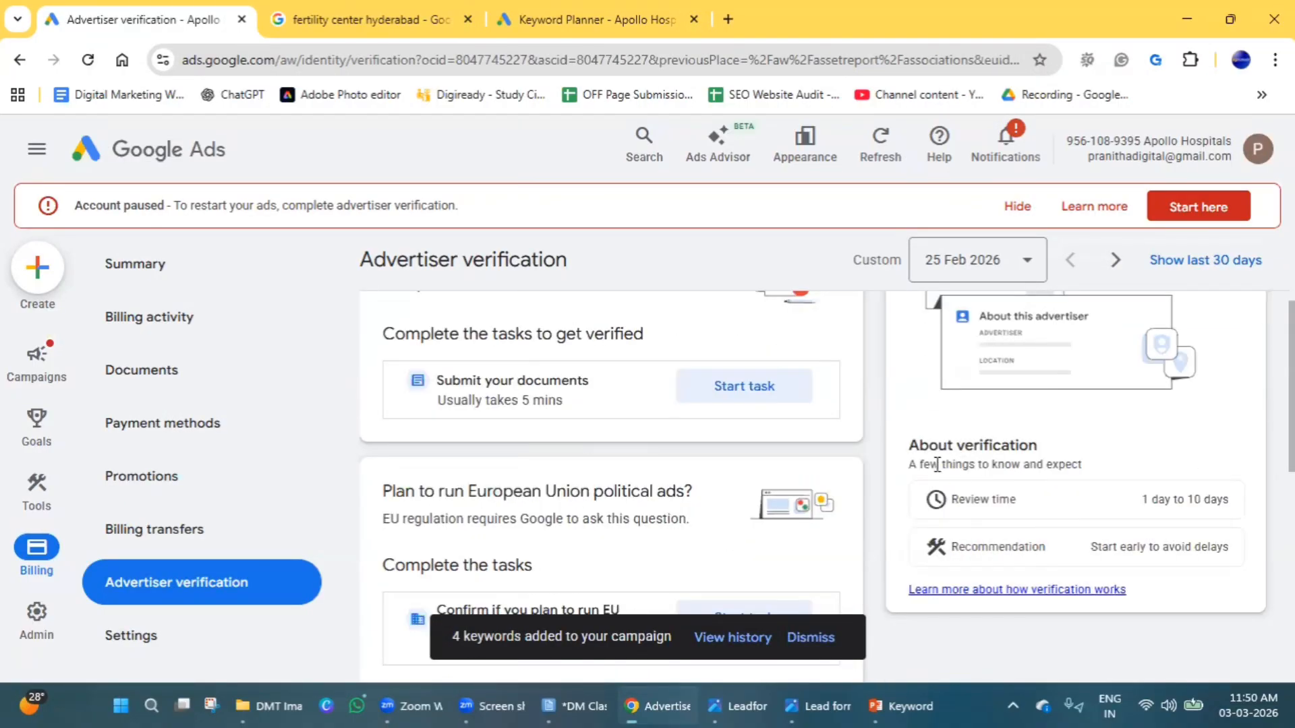
{"action": "left_click_drag", "start_coordinate": [937, 464], "coordinate": [1123, 467]}
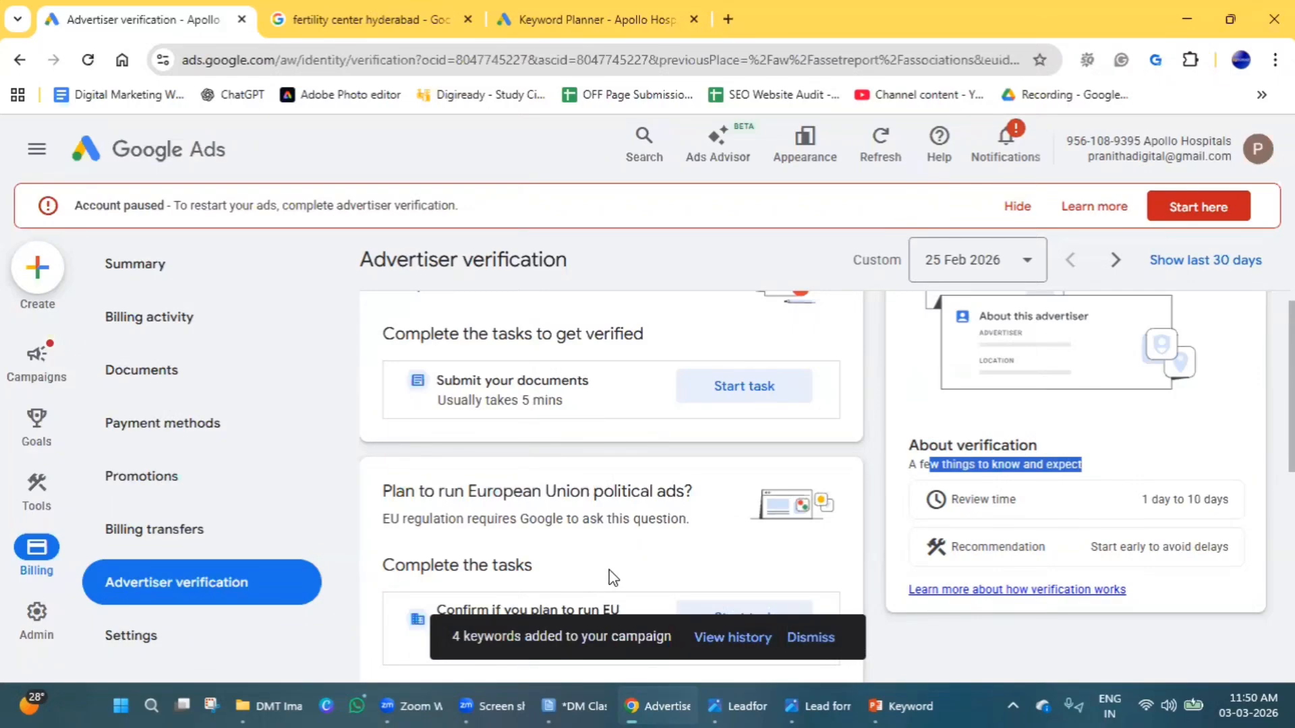
{"action": "scroll", "coordinate": [609, 565], "scroll_direction": "down", "scroll_amount": 9}
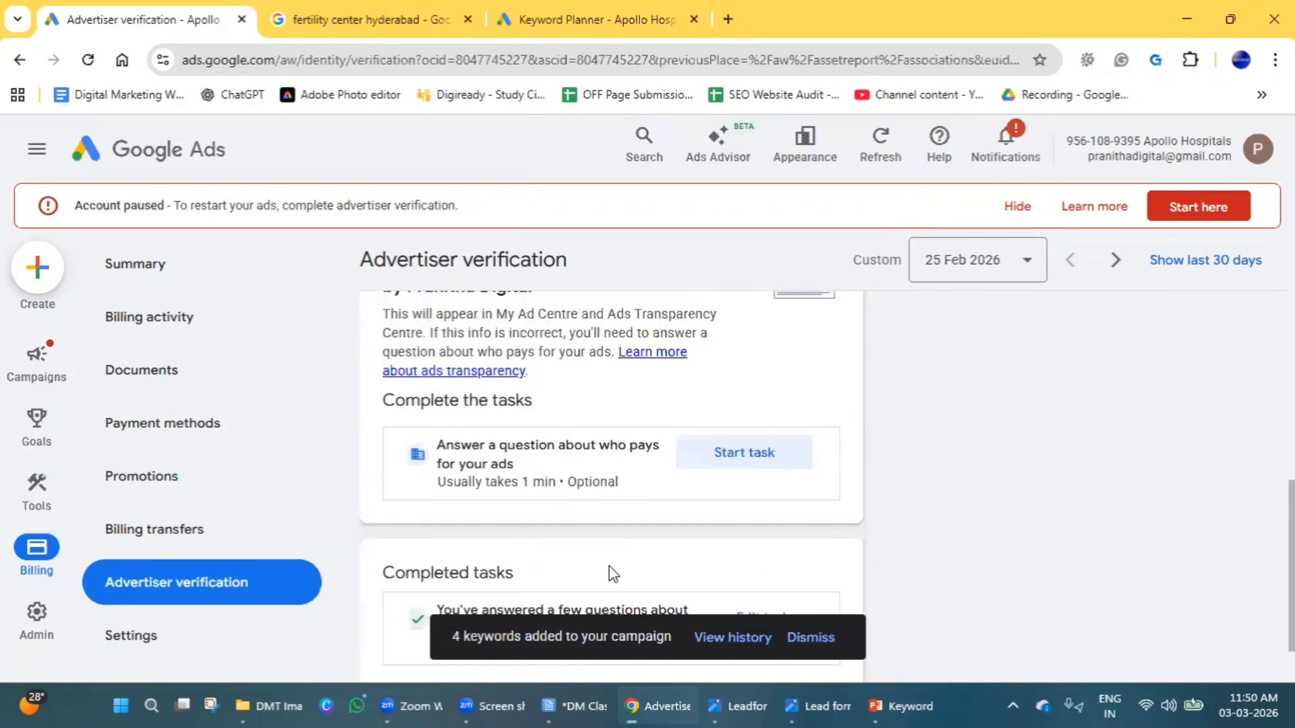
{"action": "scroll", "coordinate": [562, 626], "scroll_direction": "up", "scroll_amount": 3}
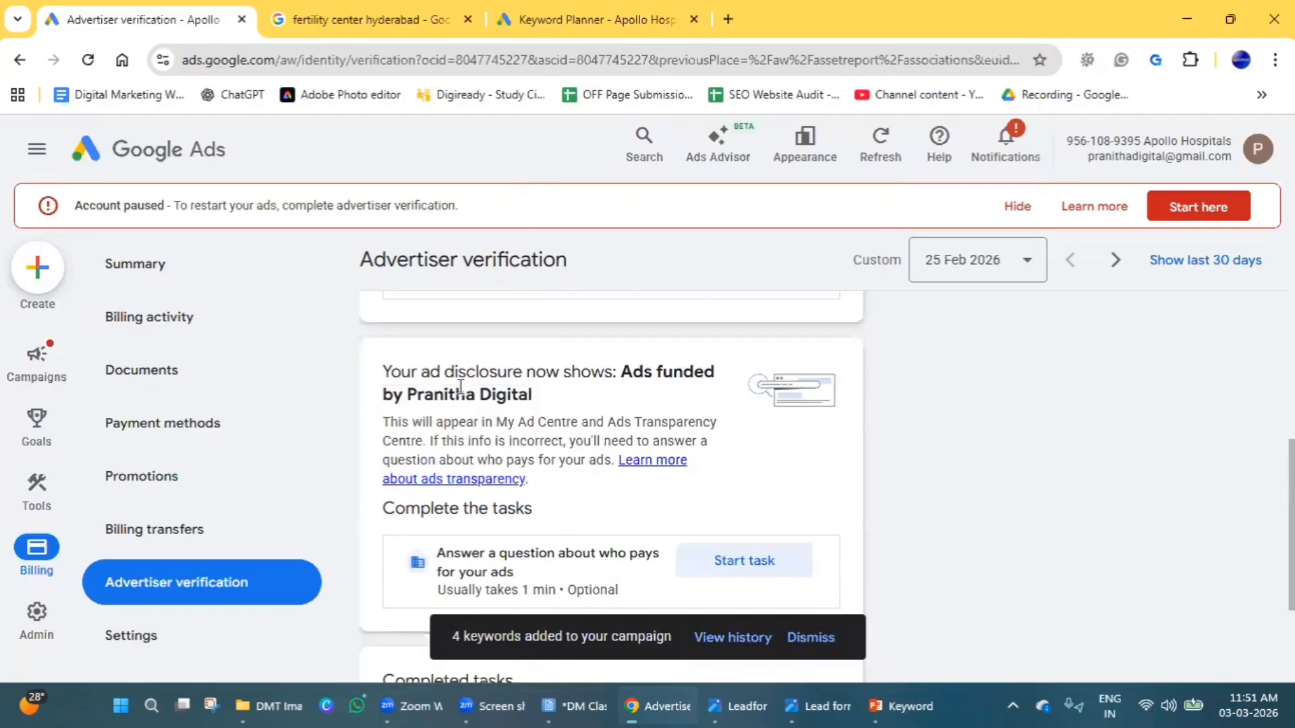
{"action": "scroll", "coordinate": [742, 405], "scroll_direction": "down", "scroll_amount": 3}
{"action": "scroll", "coordinate": [538, 595], "scroll_direction": "up", "scroll_amount": 10}
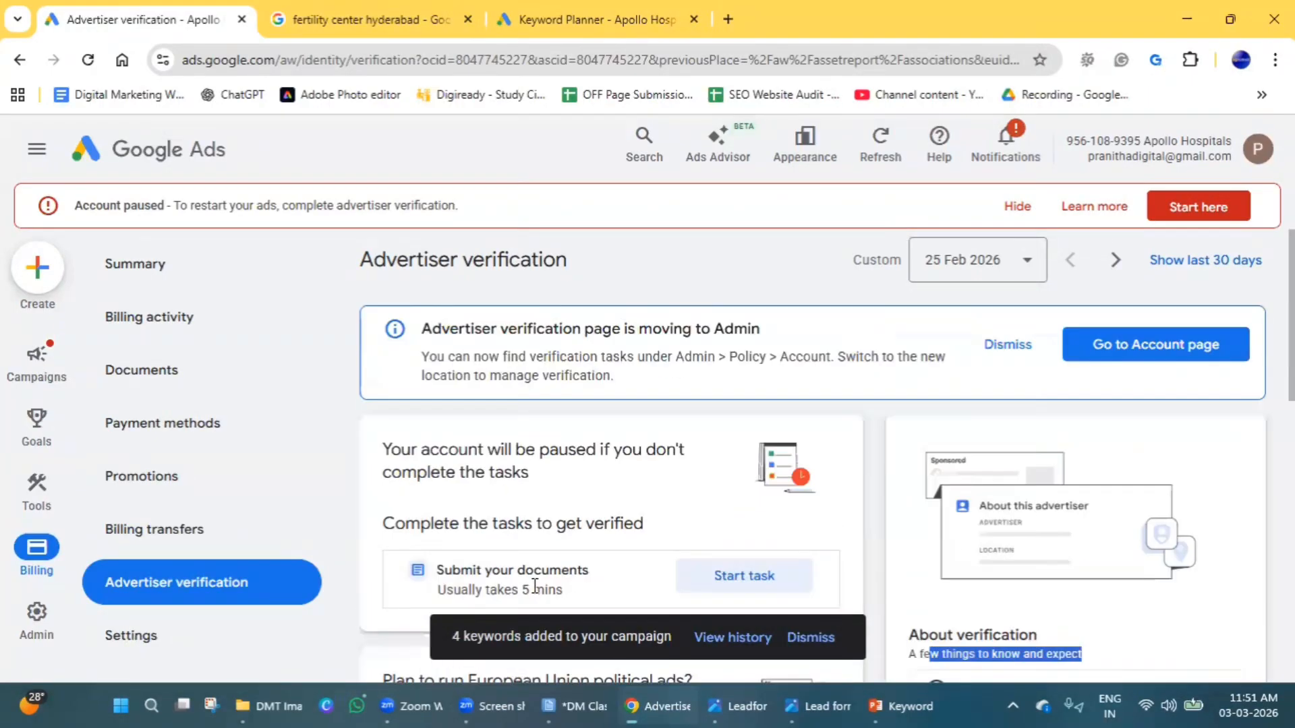
Open the Submit your documents task, review the accepted identity documents, and close it without starting verification.
{"action": "scroll", "coordinate": [460, 503], "scroll_direction": "down", "scroll_amount": 3}
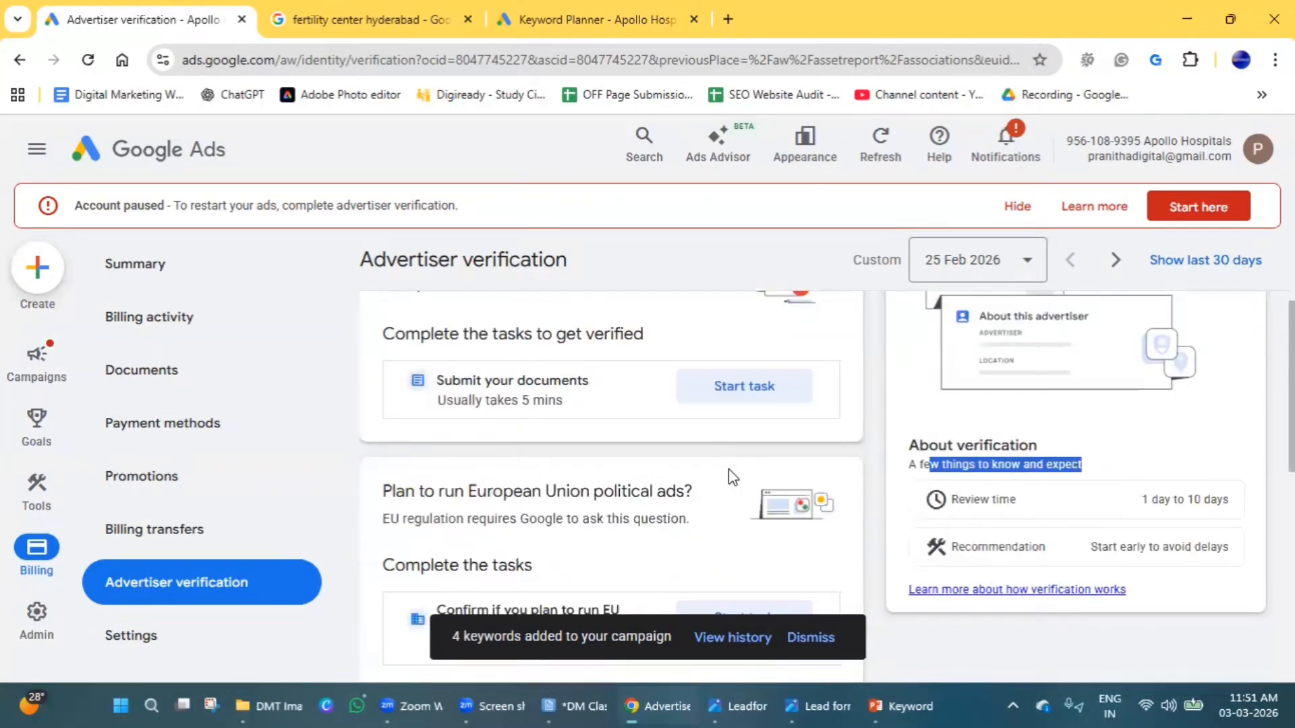
{"action": "left_click", "coordinate": [715, 396]}
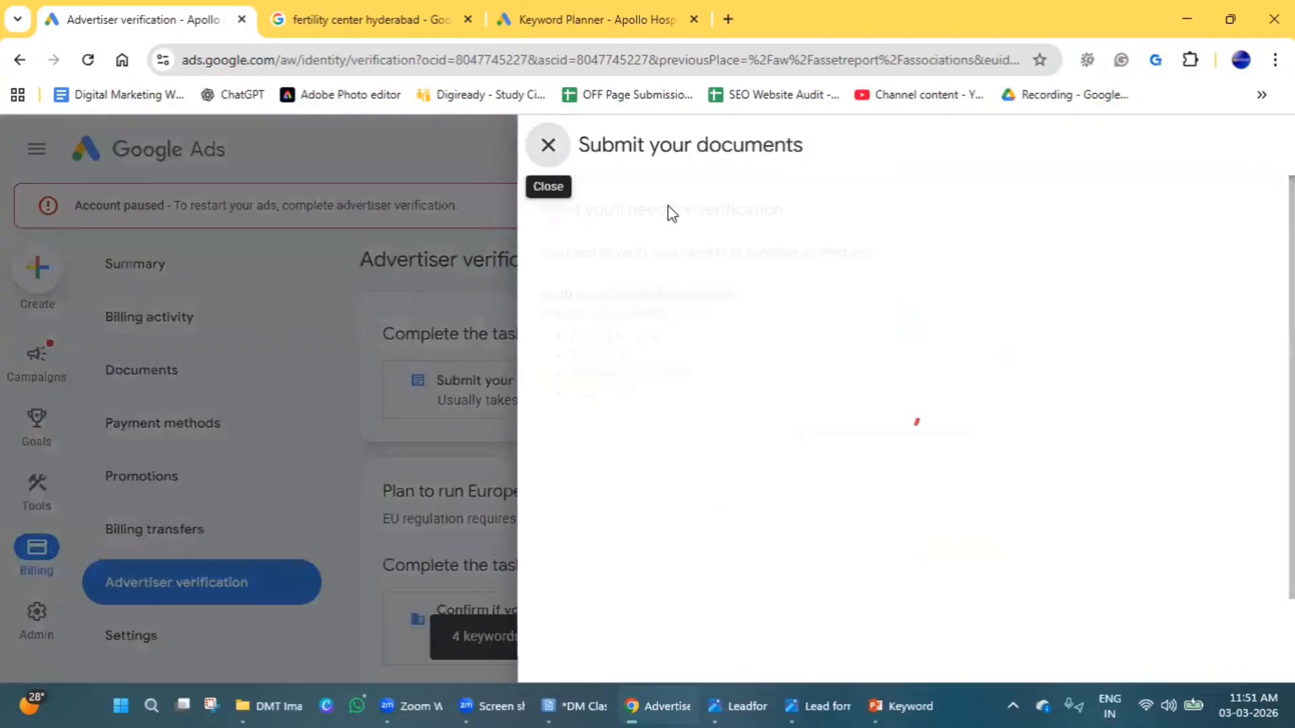
{"action": "triple_click", "coordinate": [655, 147]}
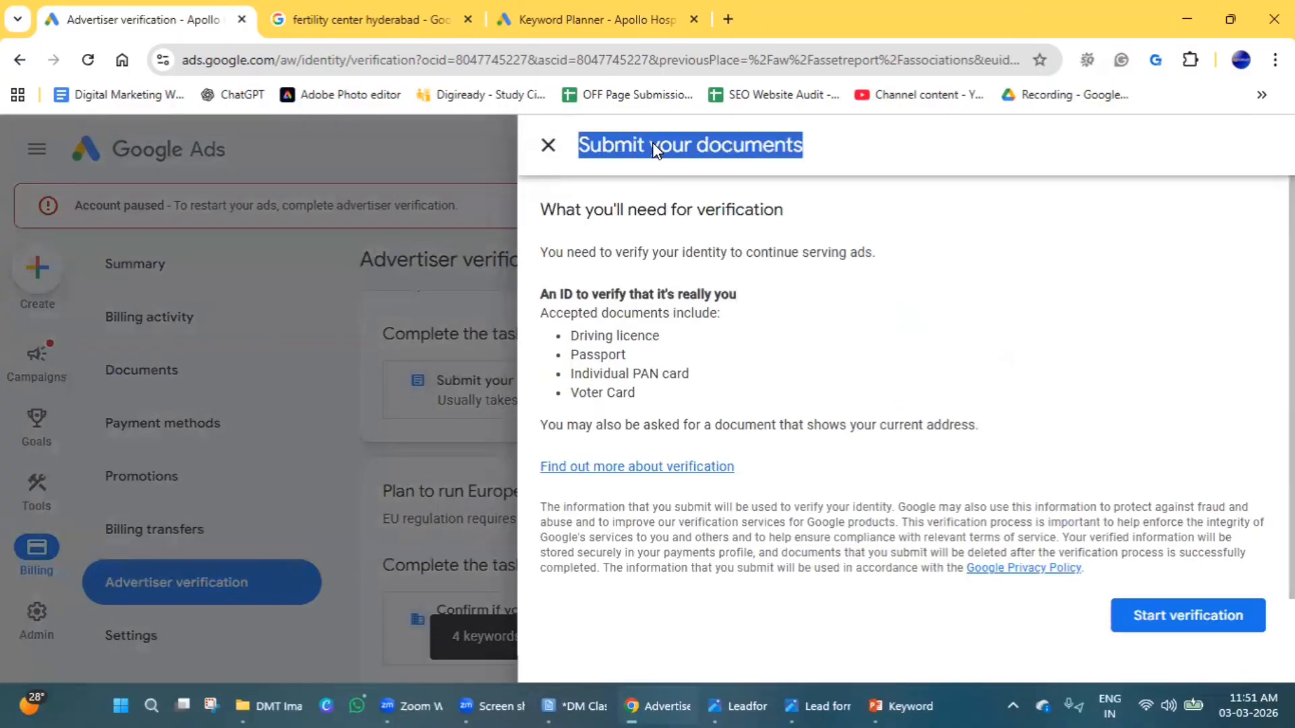
{"action": "double_click", "coordinate": [599, 354]}
{"action": "triple_click", "coordinate": [616, 394]}
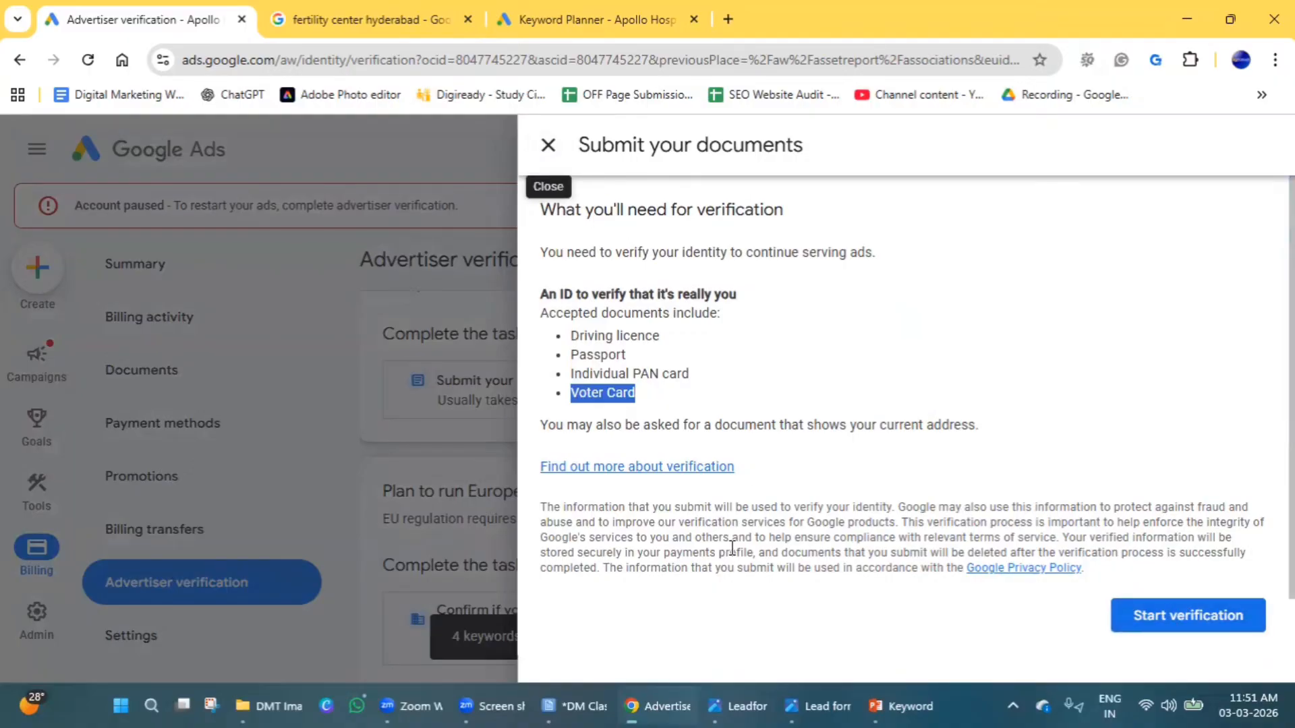
{"action": "left_click", "coordinate": [549, 145]}
Check the verification review time and the notice about the page moving to Admin, and look at the Policy entry under Admin.
{"action": "left_click_drag", "start_coordinate": [1180, 500], "coordinate": [1018, 522]}
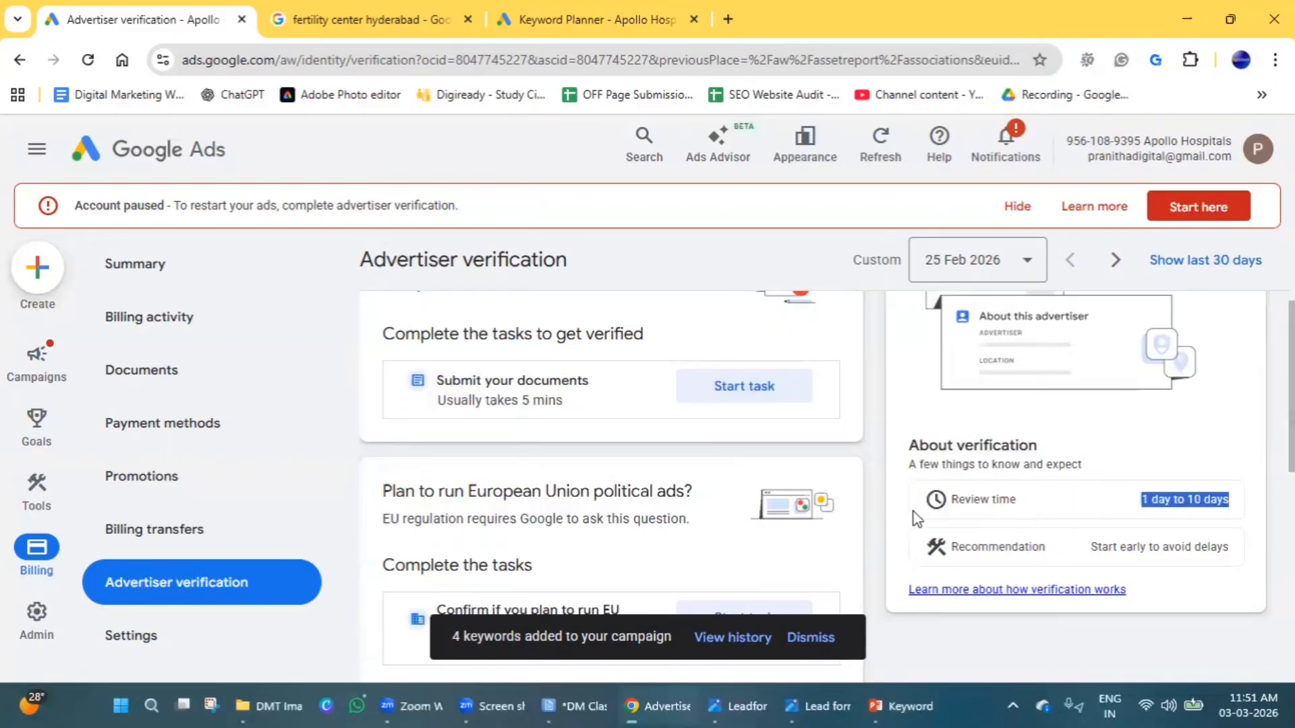
{"action": "scroll", "coordinate": [559, 543], "scroll_direction": "up", "scroll_amount": 3}
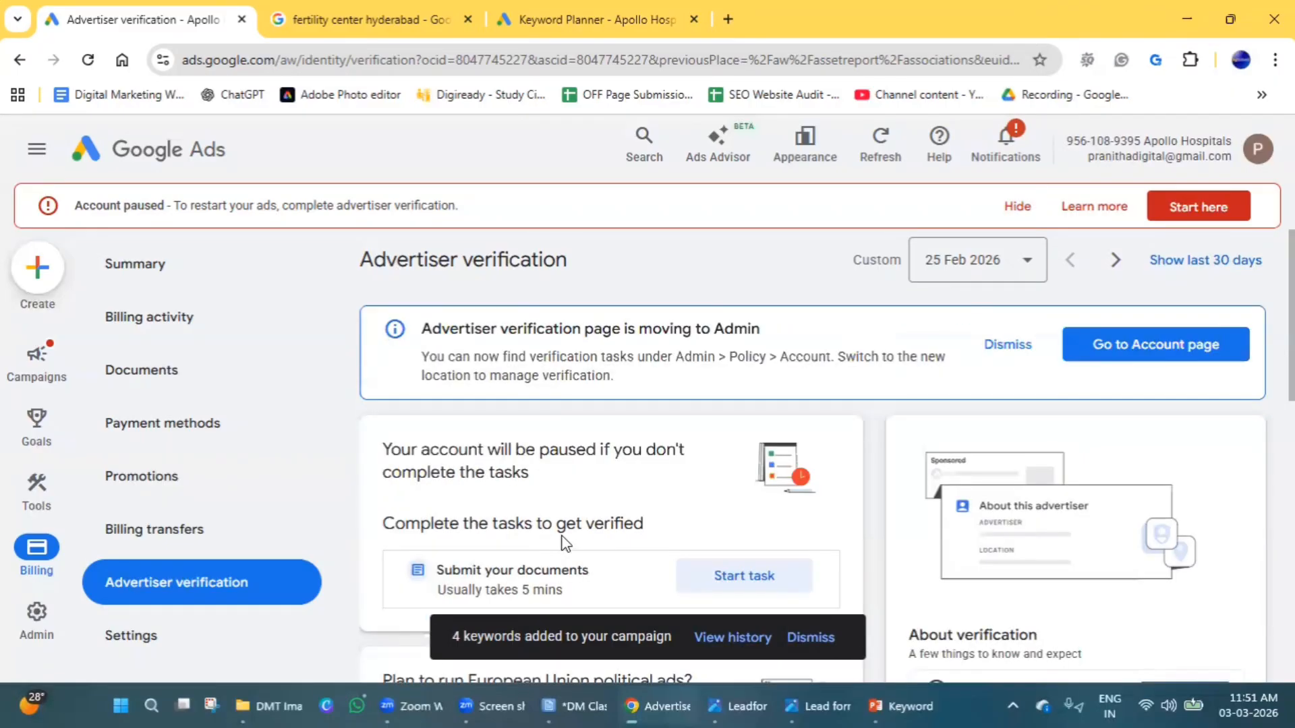
{"action": "scroll", "coordinate": [565, 543], "scroll_direction": "down", "scroll_amount": 5}
{"action": "scroll", "coordinate": [565, 543], "scroll_direction": "up", "scroll_amount": 5}
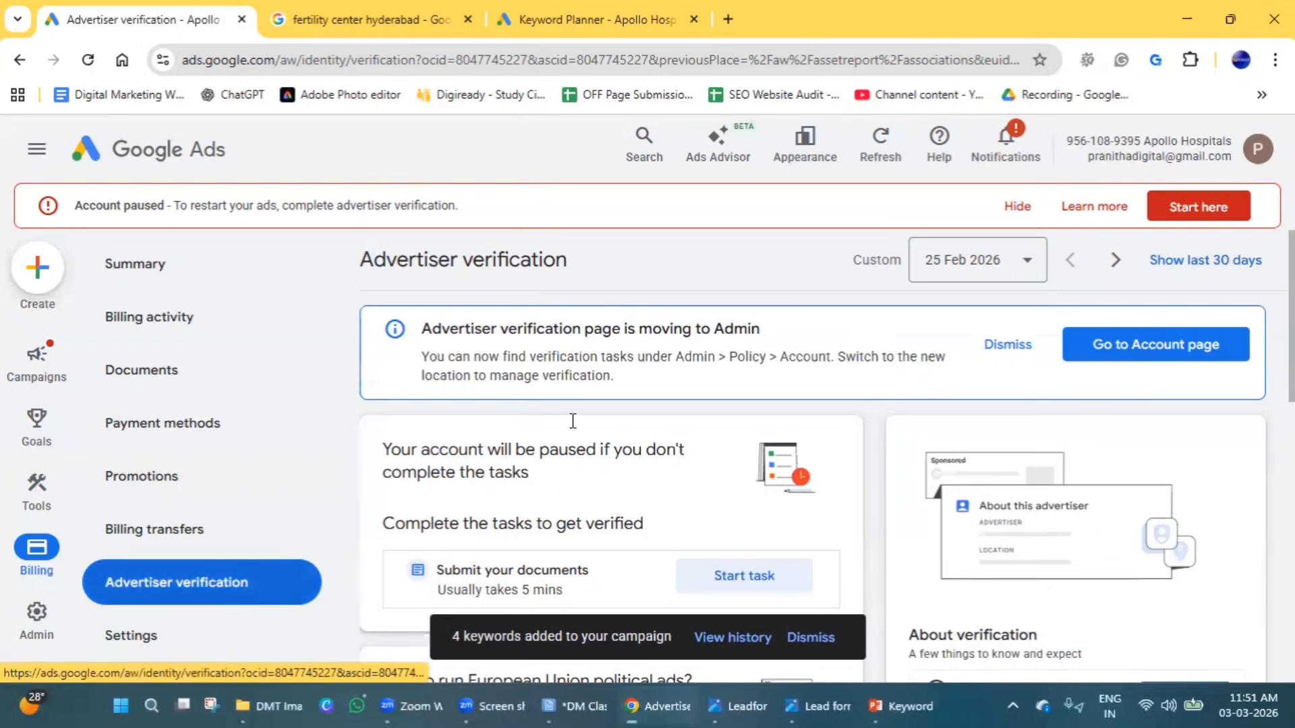
{"action": "triple_click", "coordinate": [746, 329]}
{"action": "mouse_move", "coordinate": [42, 614]}
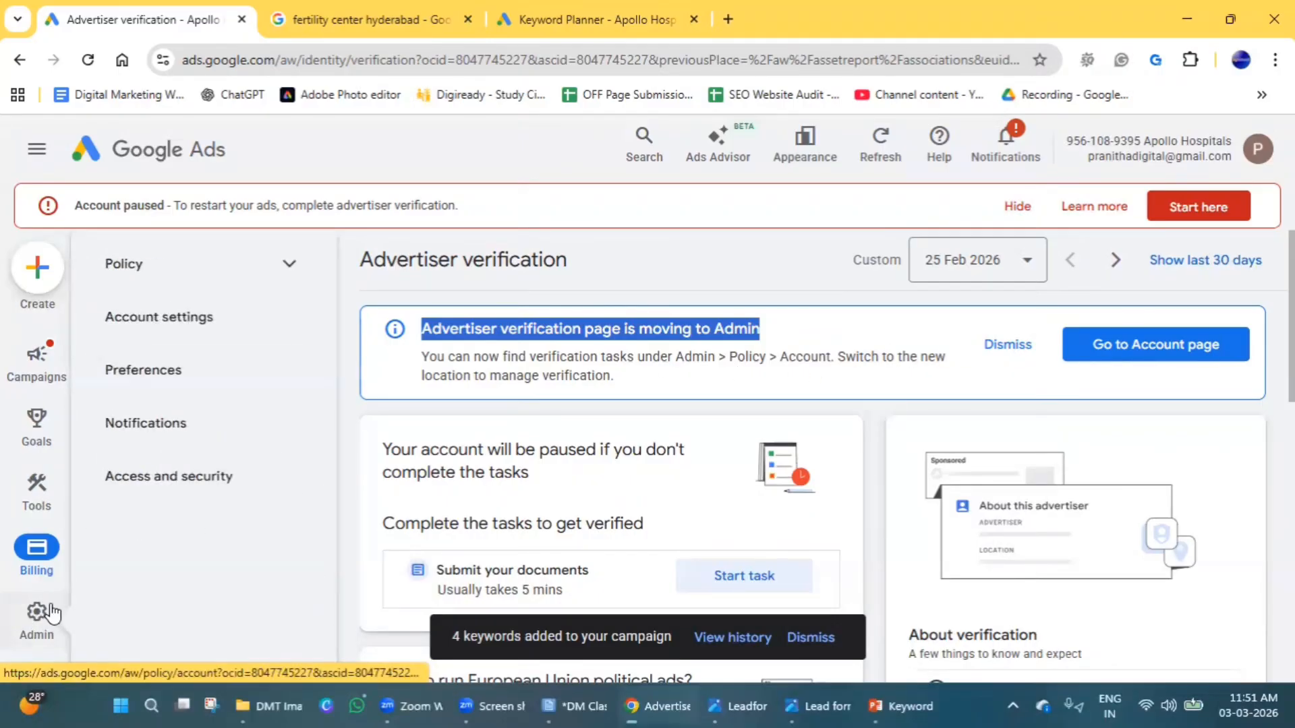
{"action": "left_click", "coordinate": [303, 267]}
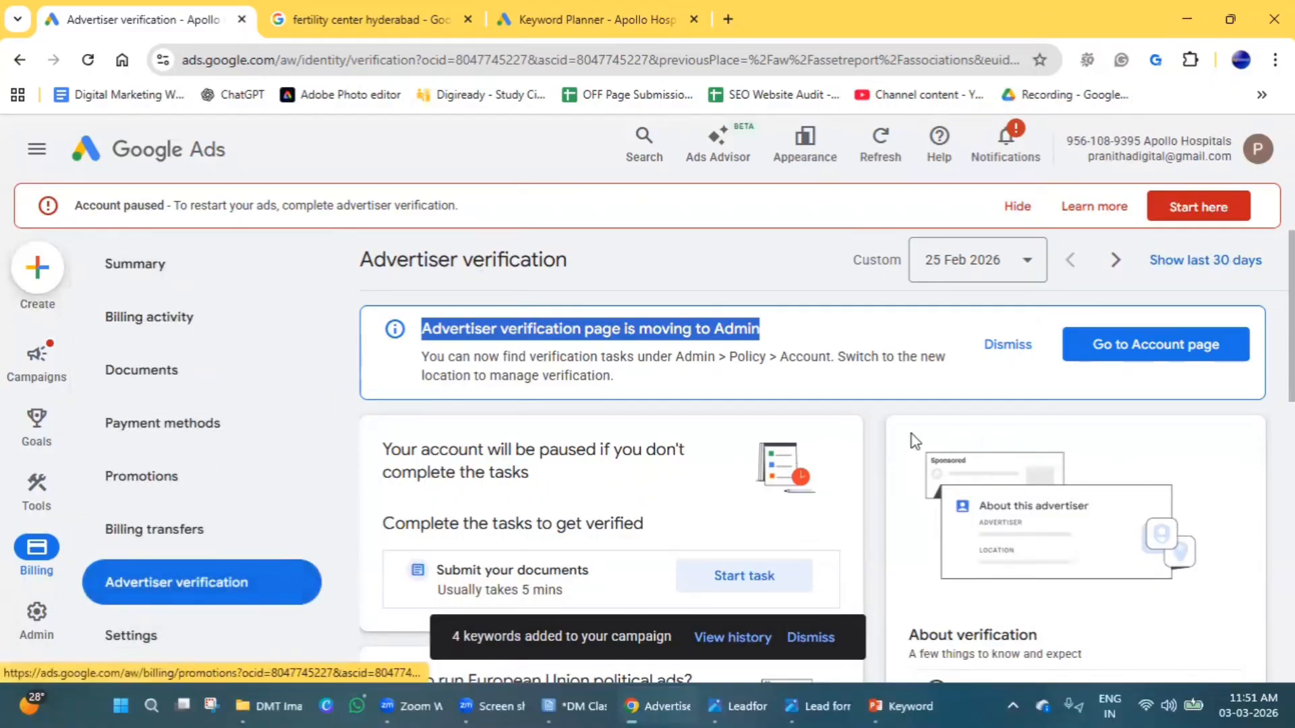
Look over the remaining advertiser verification tasks and go back to the campaign Assets page.
{"action": "scroll", "coordinate": [889, 434], "scroll_direction": "down", "scroll_amount": 4}
{"action": "scroll", "coordinate": [889, 435], "scroll_direction": "down", "scroll_amount": 6}
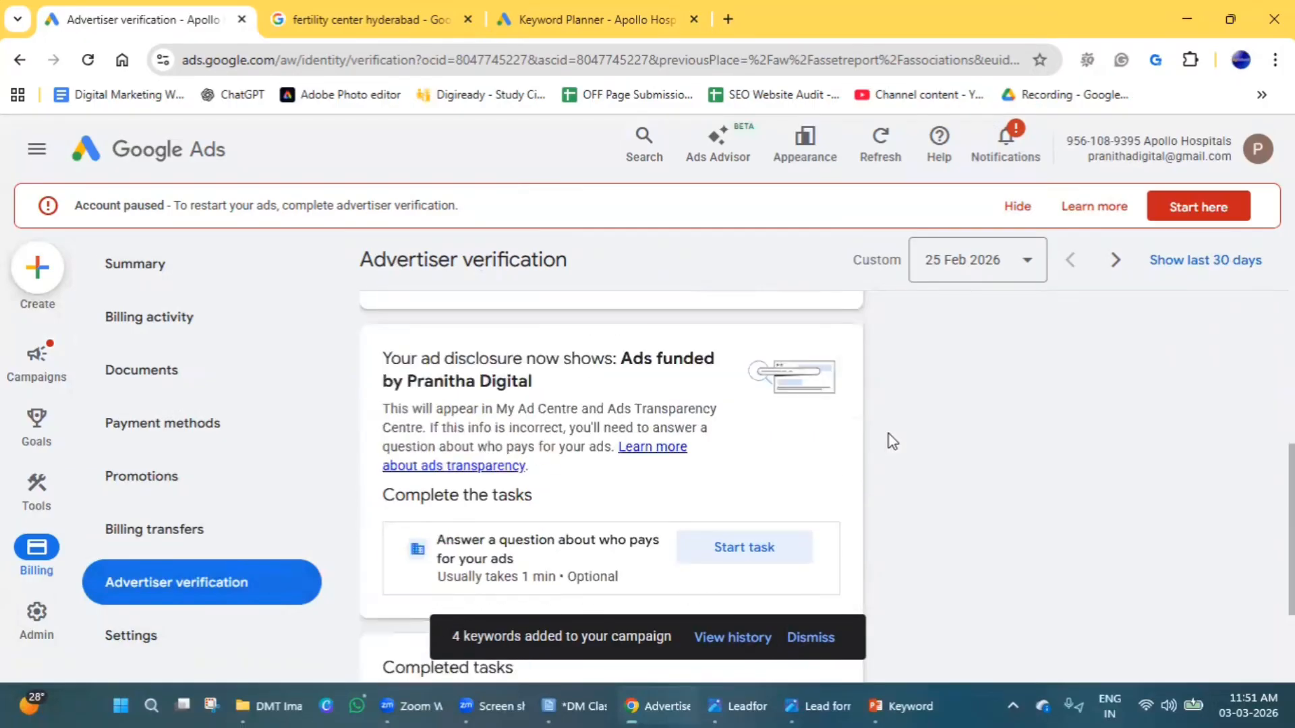
{"action": "scroll", "coordinate": [470, 505], "scroll_direction": "up", "scroll_amount": 5}
{"action": "scroll", "coordinate": [470, 506], "scroll_direction": "up", "scroll_amount": 5}
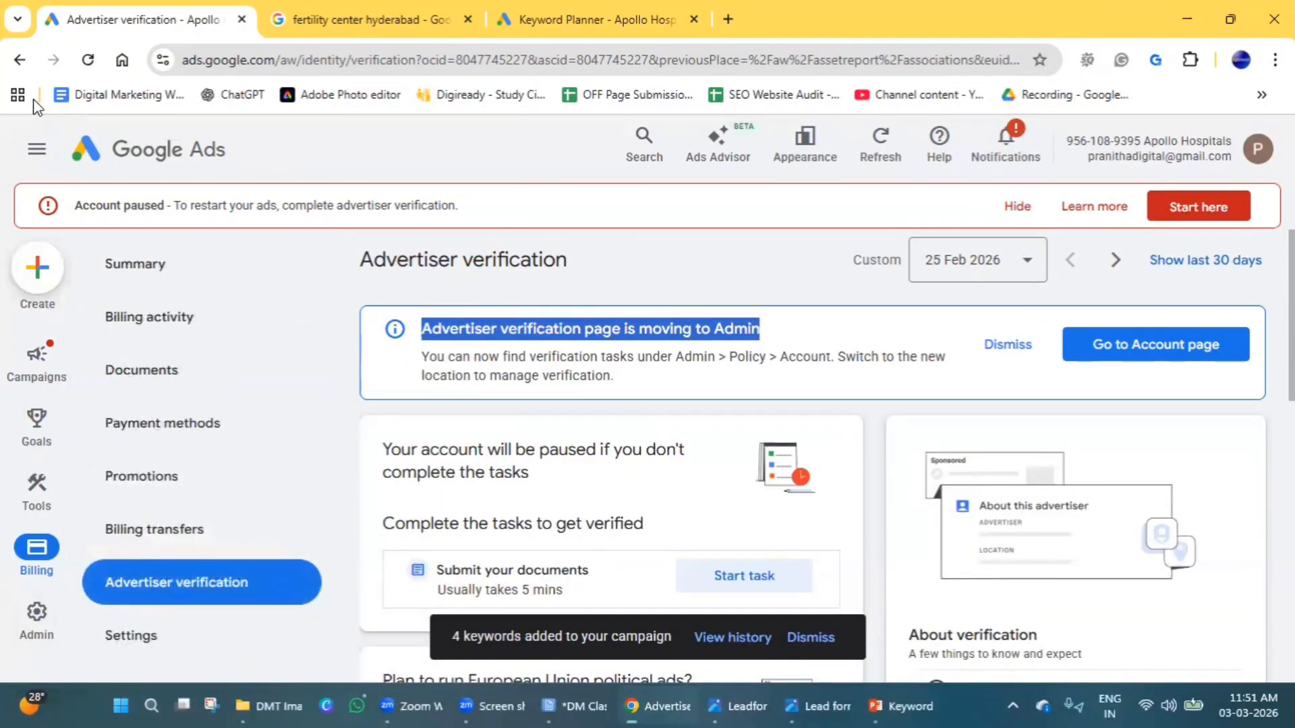
{"action": "left_click", "coordinate": [20, 61]}
Try to add a business logo asset and proceed to the advertiser verification it requires.
{"action": "scroll", "coordinate": [533, 568], "scroll_direction": "down", "scroll_amount": 3}
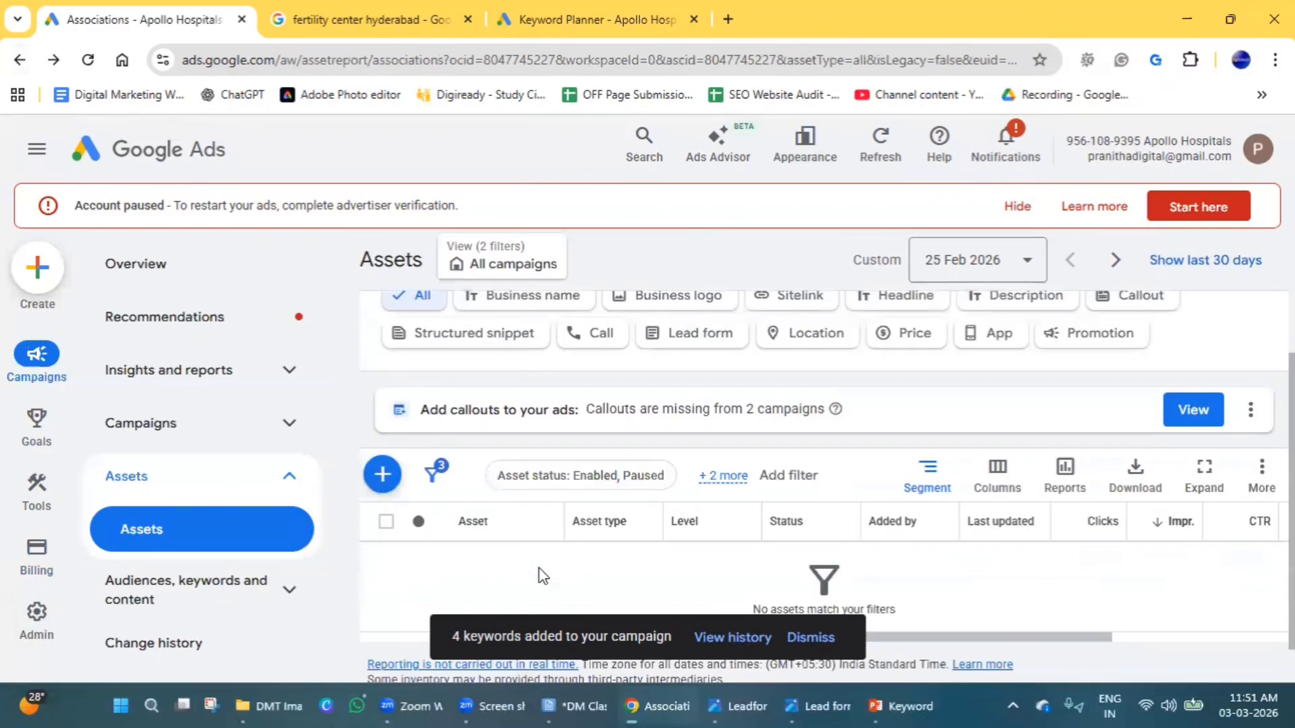
{"action": "scroll", "coordinate": [419, 556], "scroll_direction": "up", "scroll_amount": 3}
{"action": "left_click", "coordinate": [368, 660]}
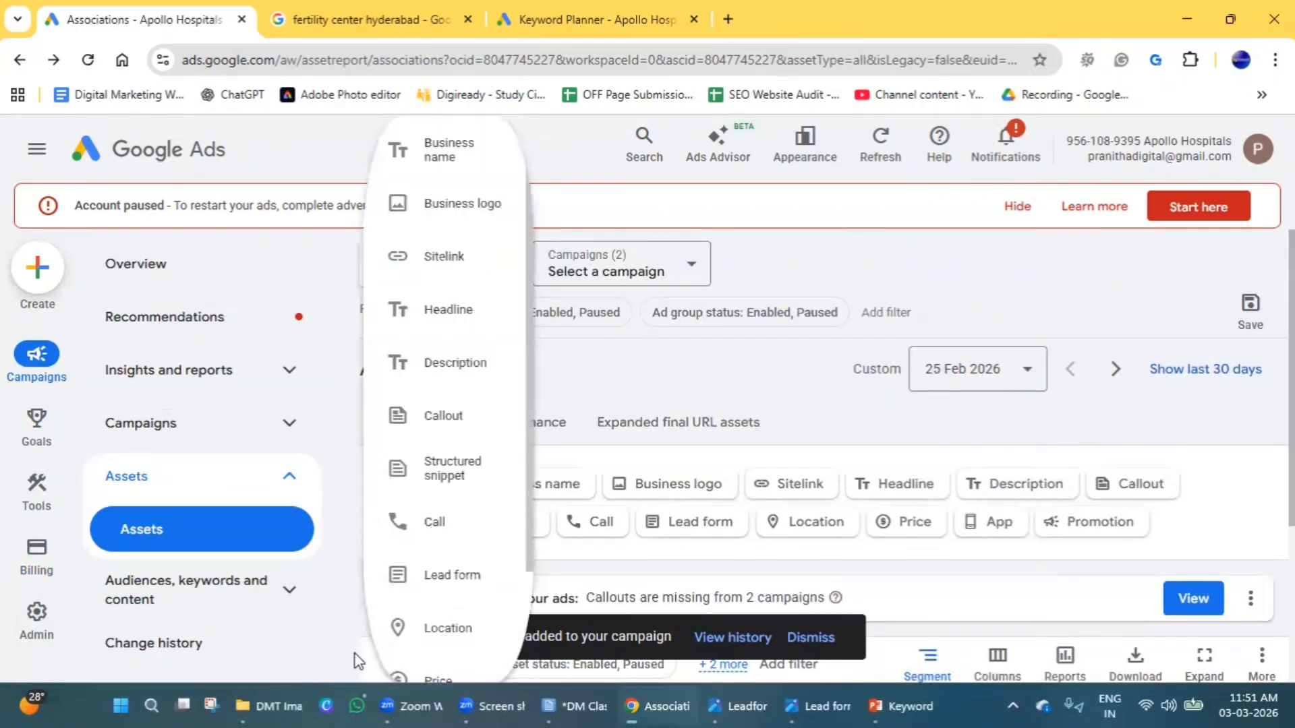
{"action": "left_click", "coordinate": [485, 202]}
{"action": "left_click", "coordinate": [945, 444]}
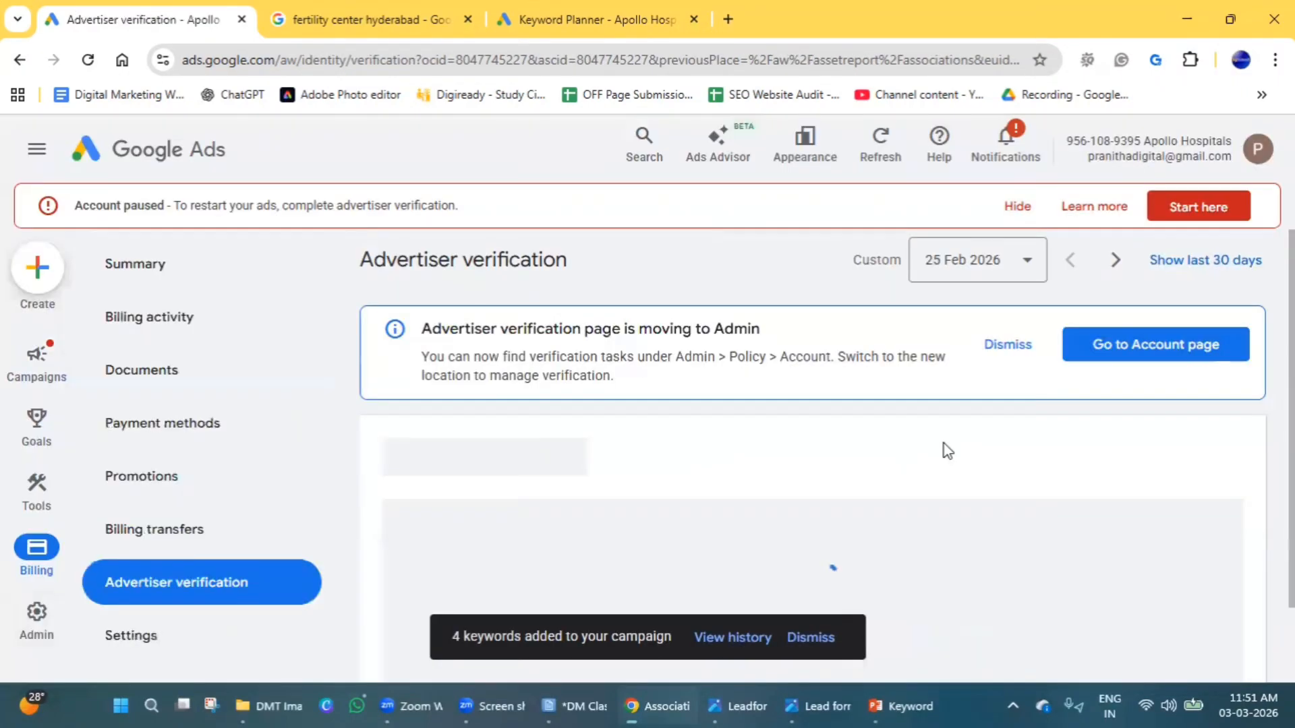
Review the page-move notice and the EU political ads task in advertiser verification, and return to the Assets page.
{"action": "left_click_drag", "start_coordinate": [462, 323], "coordinate": [621, 326]}
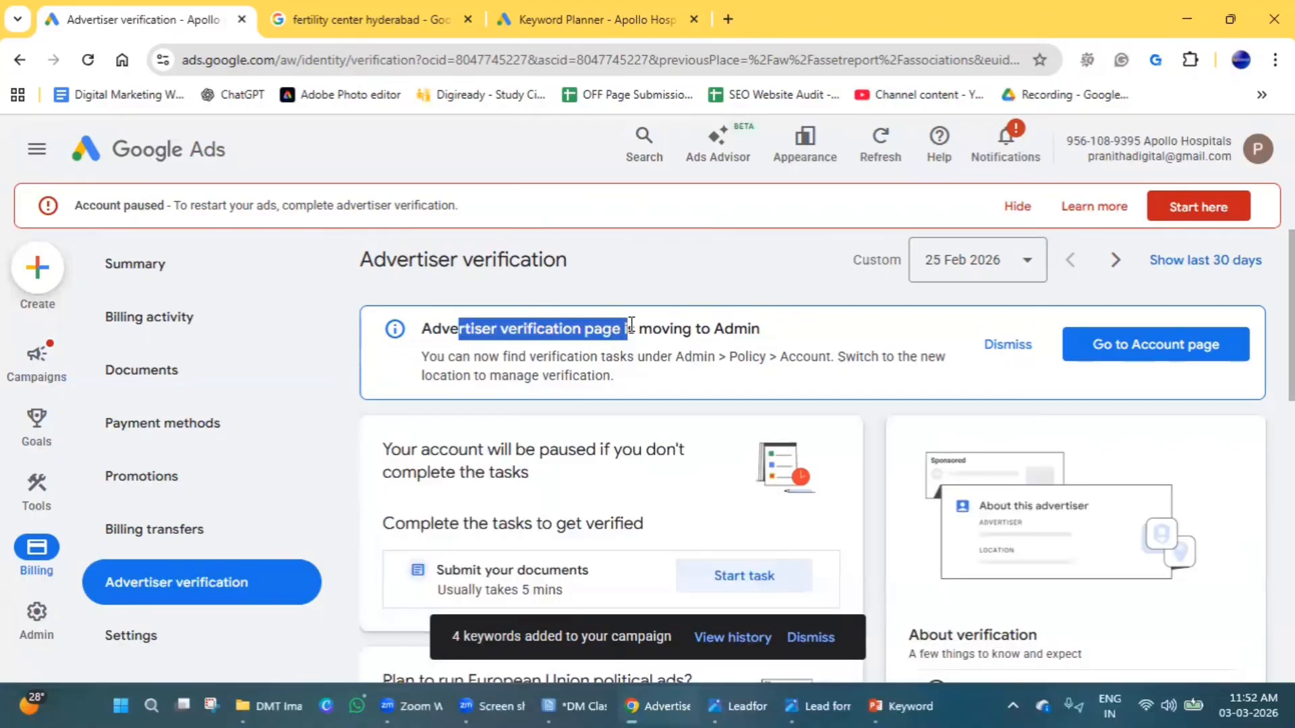
{"action": "scroll", "coordinate": [621, 482], "scroll_direction": "down", "scroll_amount": 3}
{"action": "scroll", "coordinate": [549, 537], "scroll_direction": "down", "scroll_amount": 3}
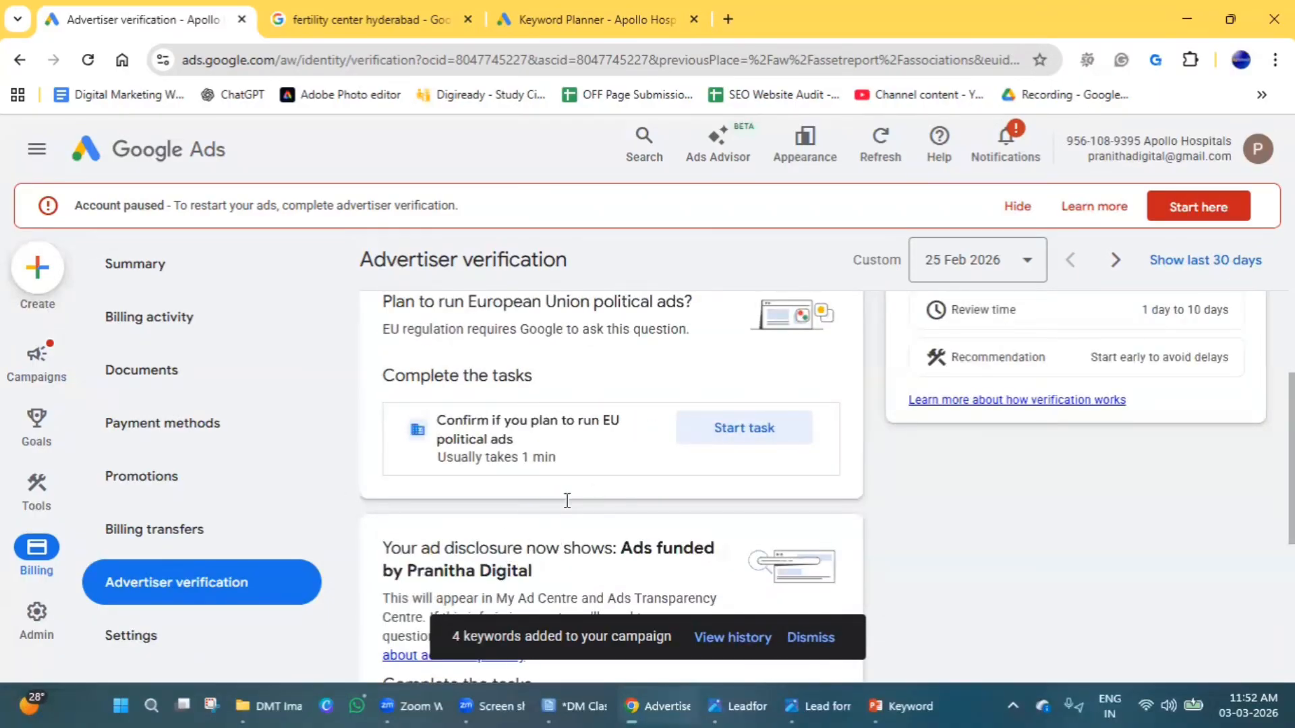
{"action": "scroll", "coordinate": [567, 501], "scroll_direction": "up", "scroll_amount": 6}
{"action": "left_click", "coordinate": [20, 60]}
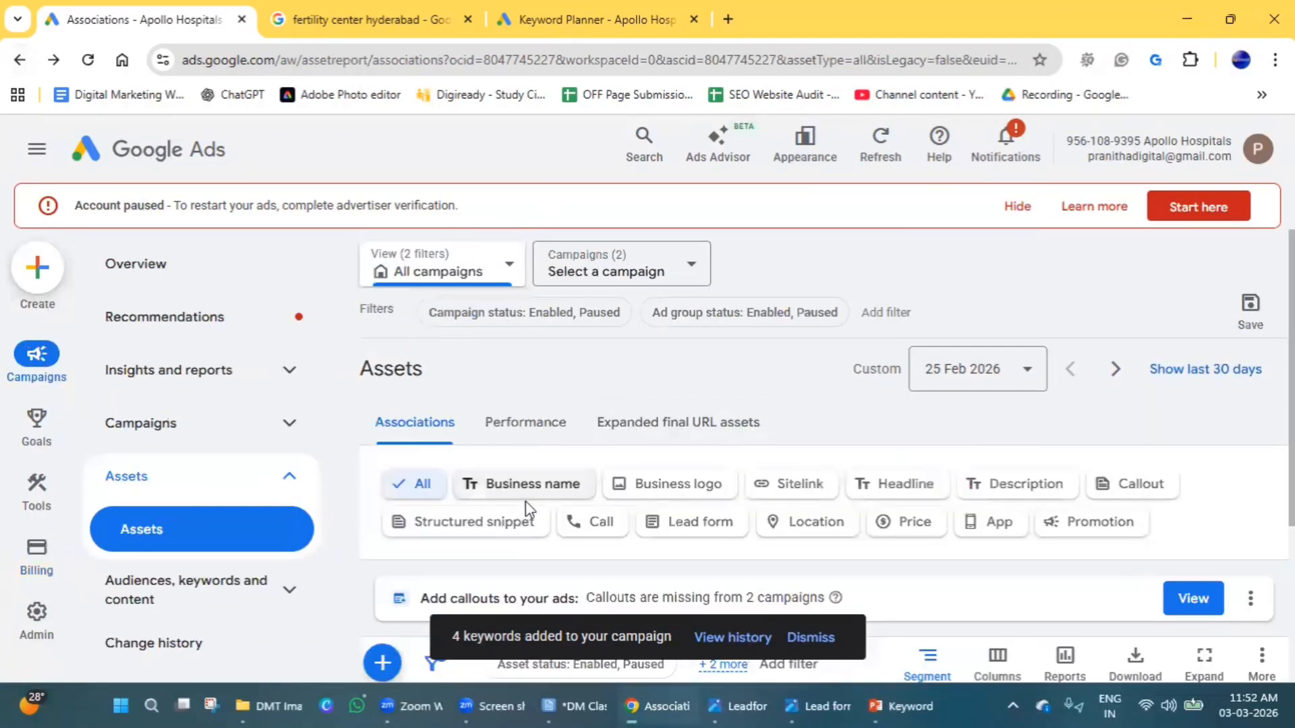
Start creating a new Sitelink asset from the campaign Assets page.
{"action": "scroll", "coordinate": [525, 500], "scroll_direction": "down", "scroll_amount": 4}
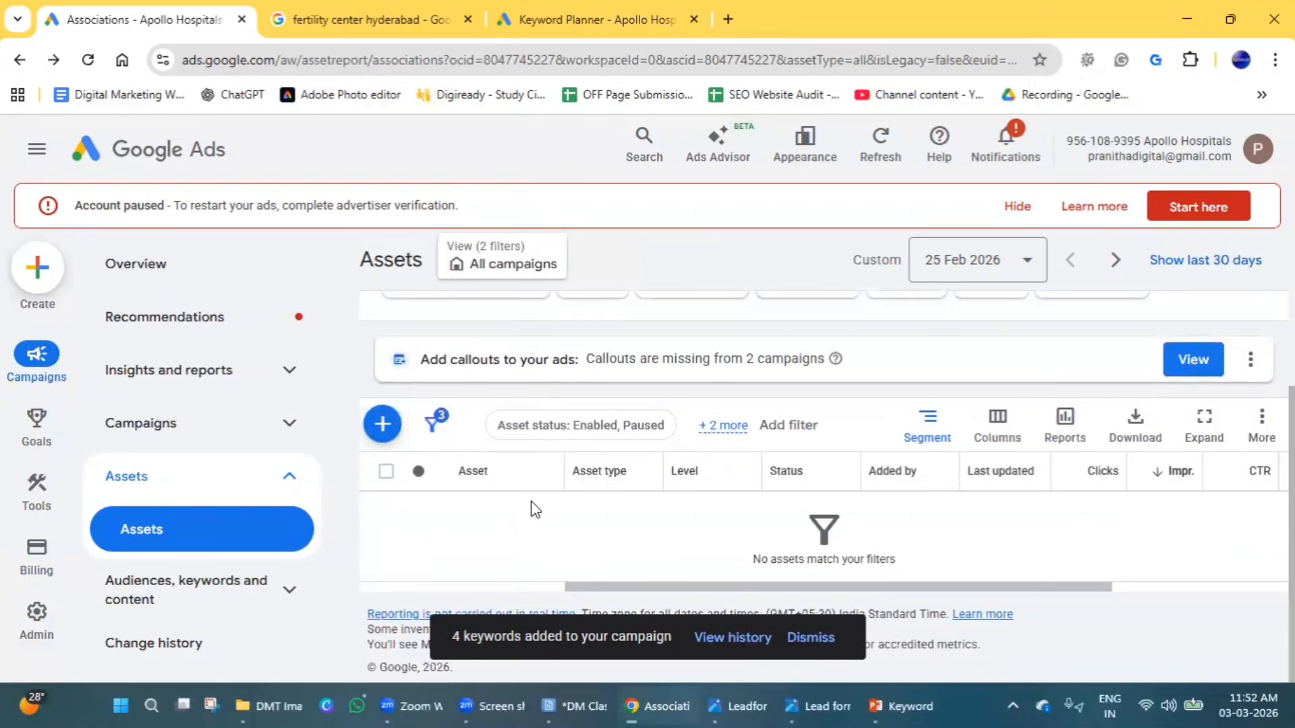
{"action": "left_click", "coordinate": [382, 423]}
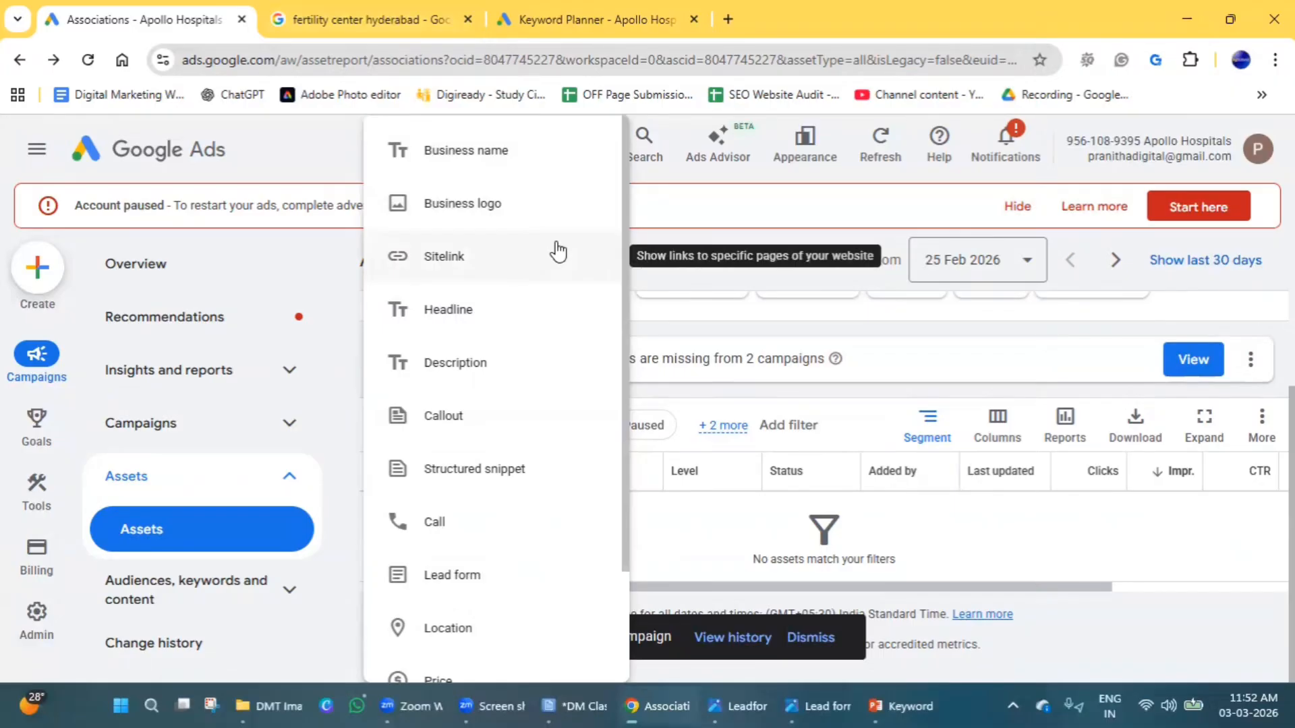
{"action": "left_click", "coordinate": [484, 266]}
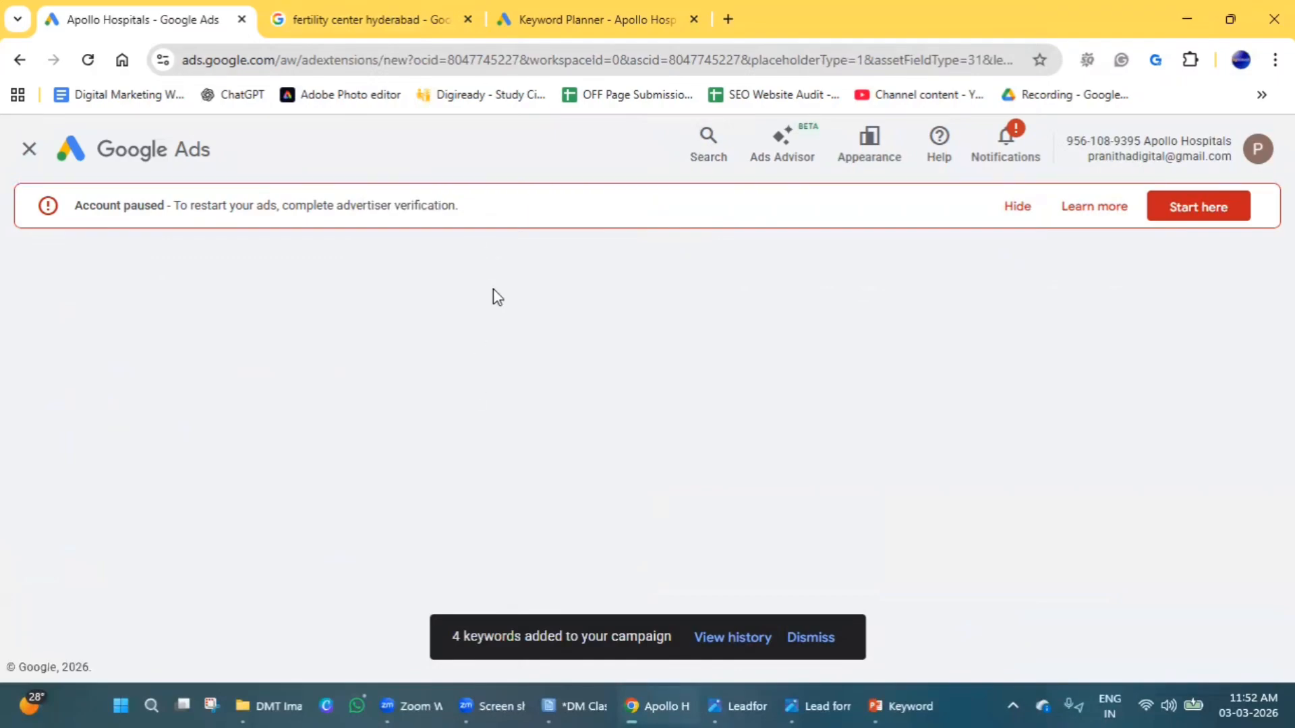
Switch to the Google results for "fertility center hyderabad" and view the Ferty9 ad's main landing page in a new tab.
{"action": "left_click", "coordinate": [365, 19]}
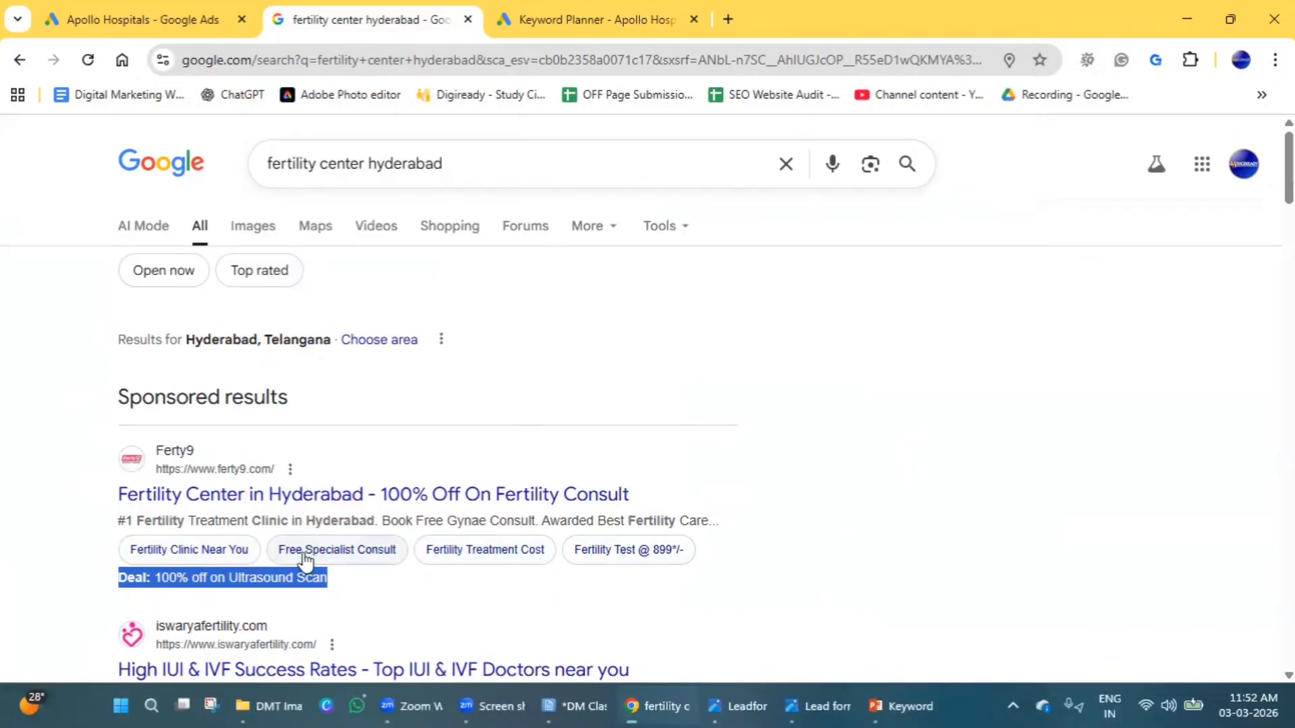
{"action": "left_click", "coordinate": [1020, 516]}
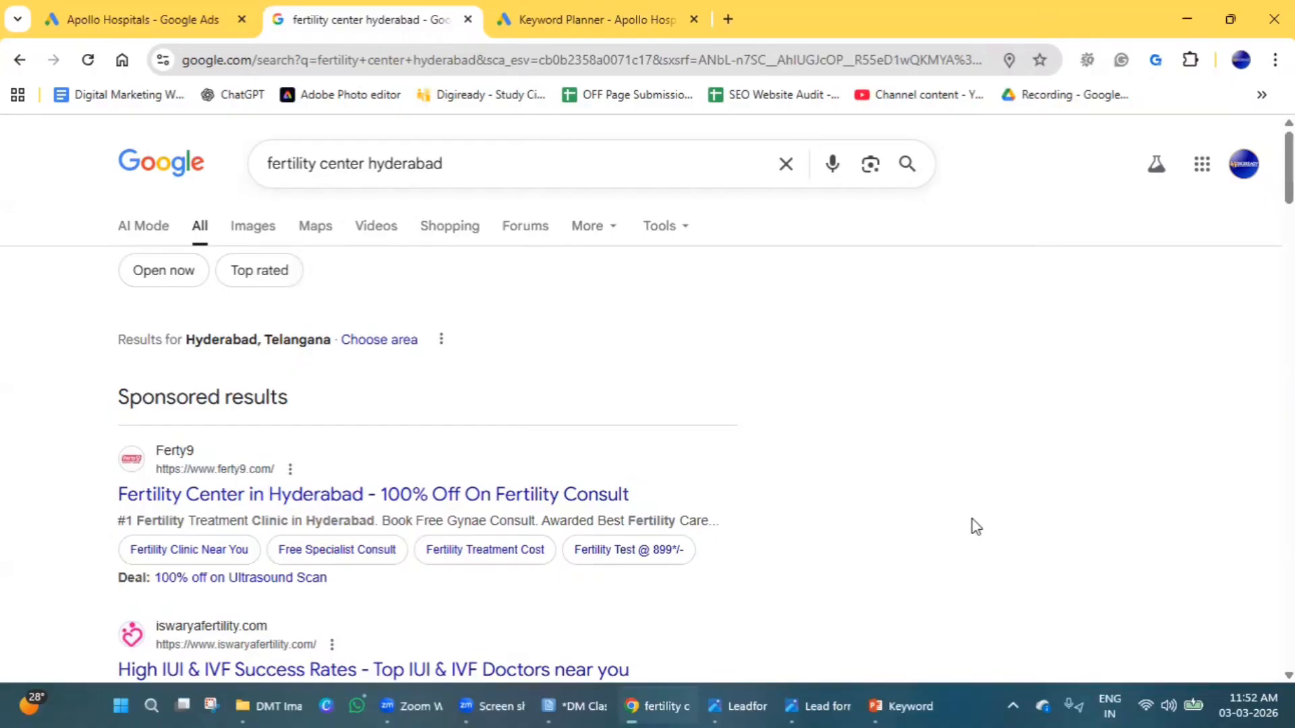
{"action": "middle_click", "coordinate": [259, 499]}
{"action": "left_click", "coordinate": [533, 19]}
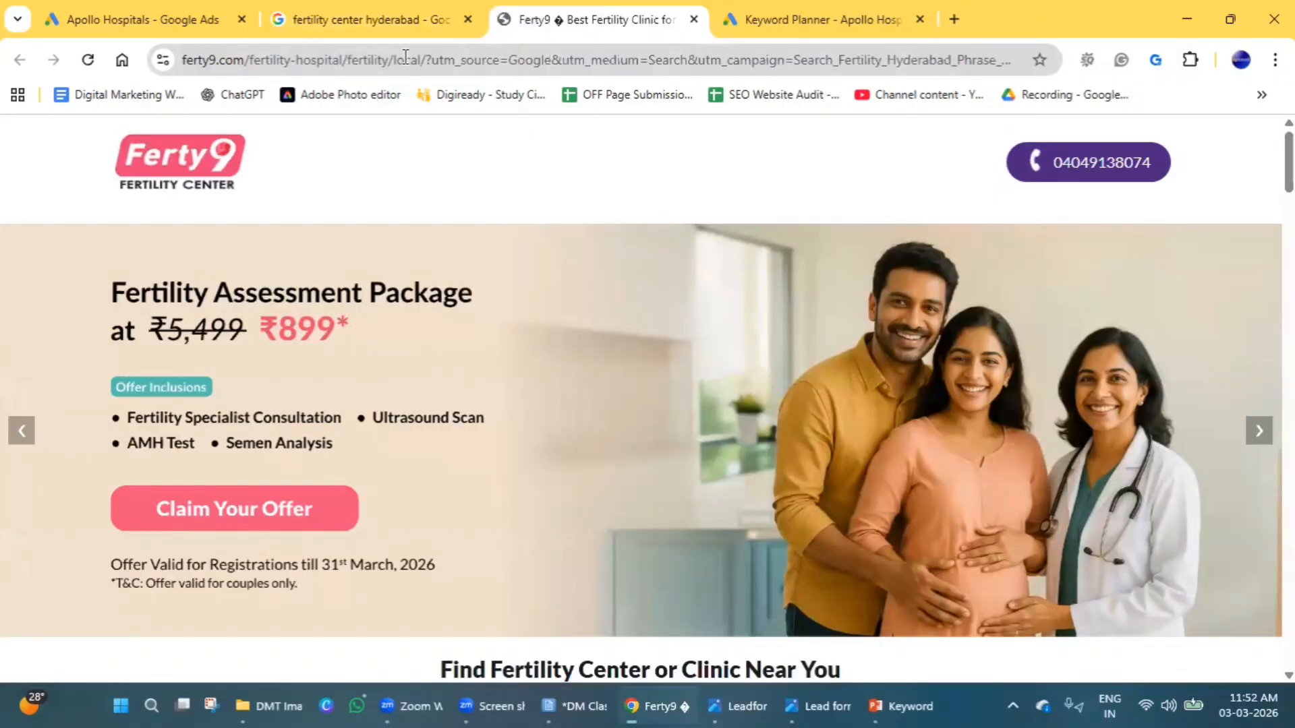
Open the Ferty9 ad's "Free Specialist Consult" sitelink in a new tab and compare it with the main landing page.
{"action": "left_click", "coordinate": [363, 19]}
{"action": "middle_click", "coordinate": [370, 559]}
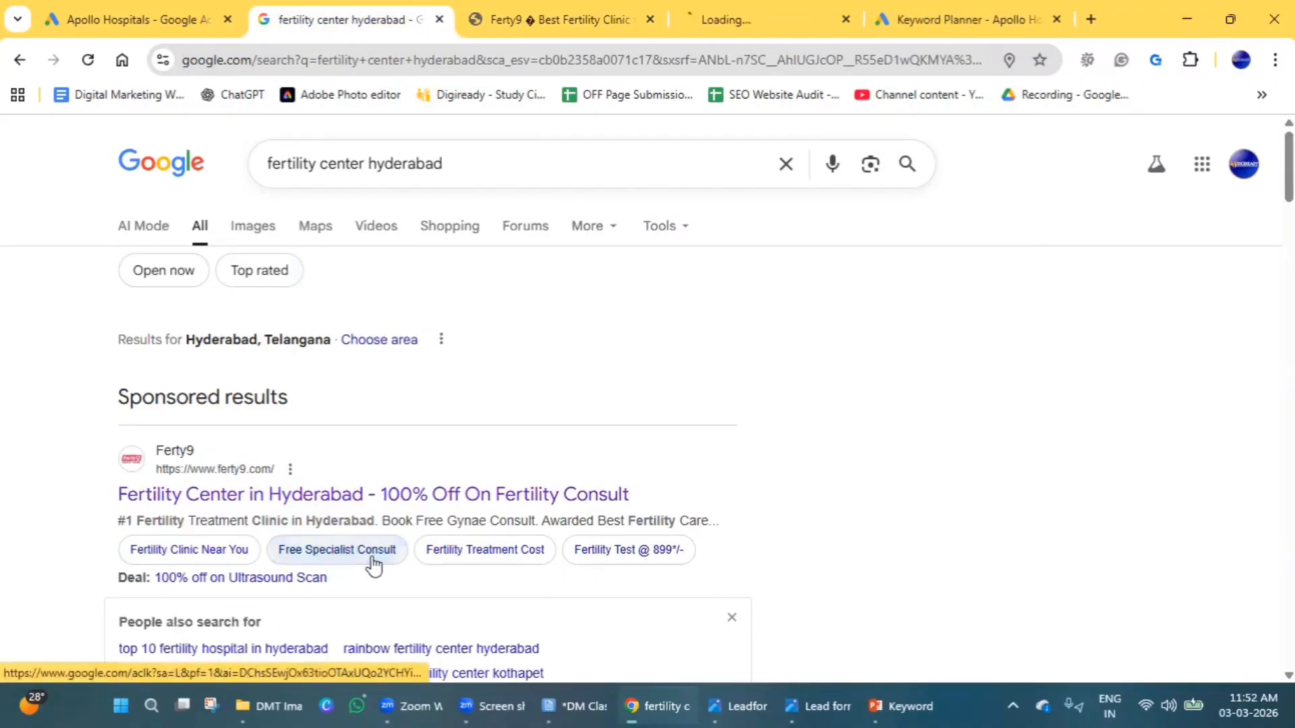
{"action": "left_click", "coordinate": [715, 14]}
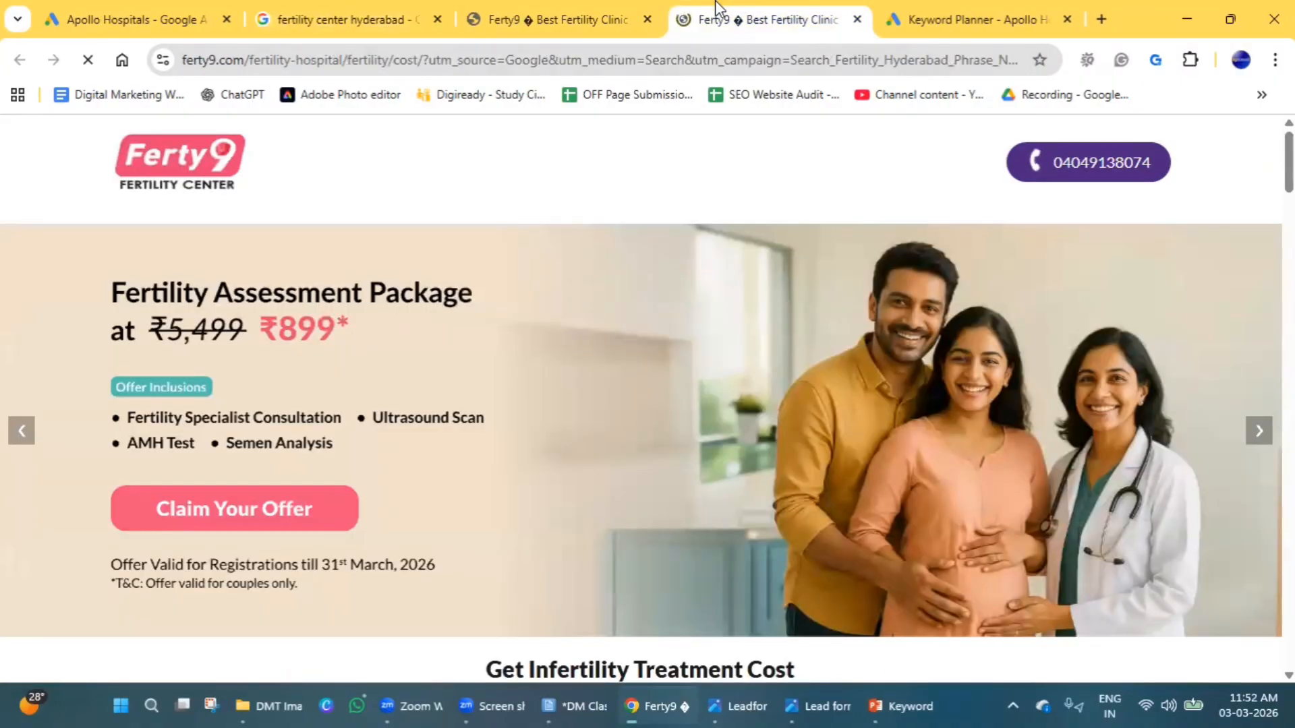
{"action": "left_click", "coordinate": [524, 14]}
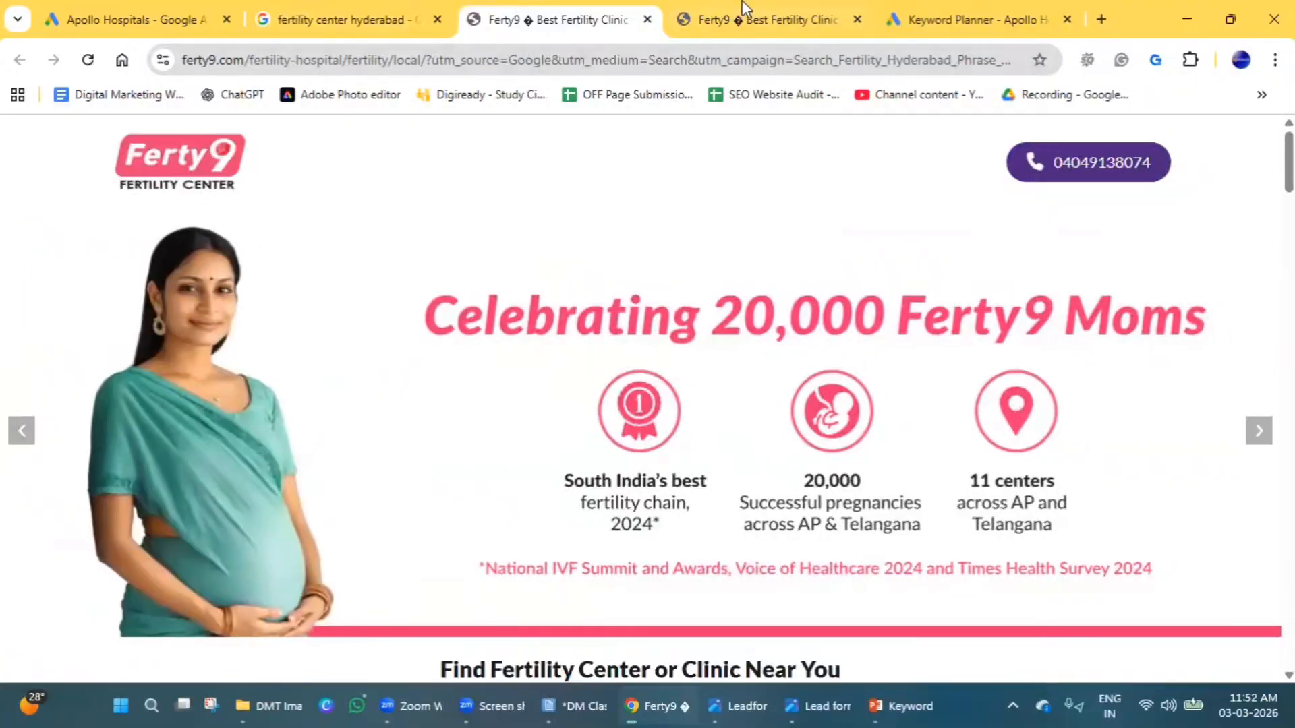
{"action": "left_click", "coordinate": [747, 8]}
{"action": "scroll", "coordinate": [414, 483], "scroll_direction": "down", "scroll_amount": 4}
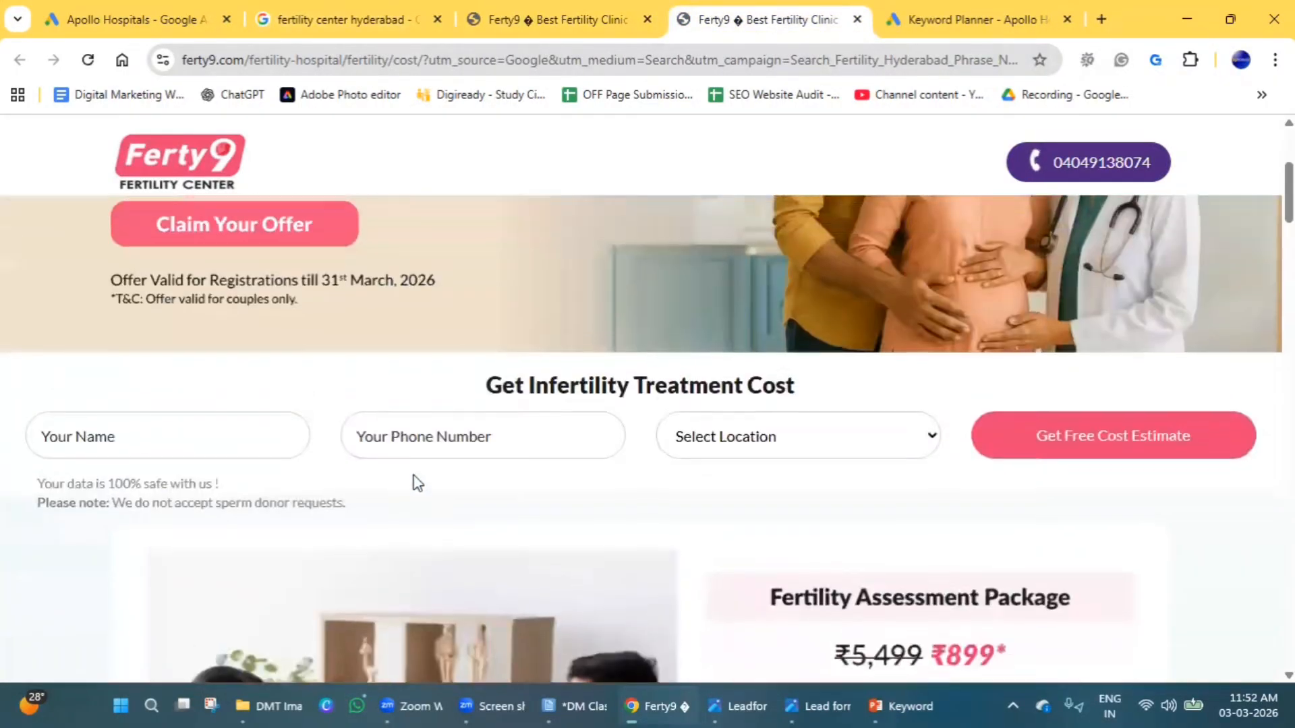
{"action": "scroll", "coordinate": [413, 476], "scroll_direction": "up", "scroll_amount": 4}
{"action": "left_click", "coordinate": [518, 8]}
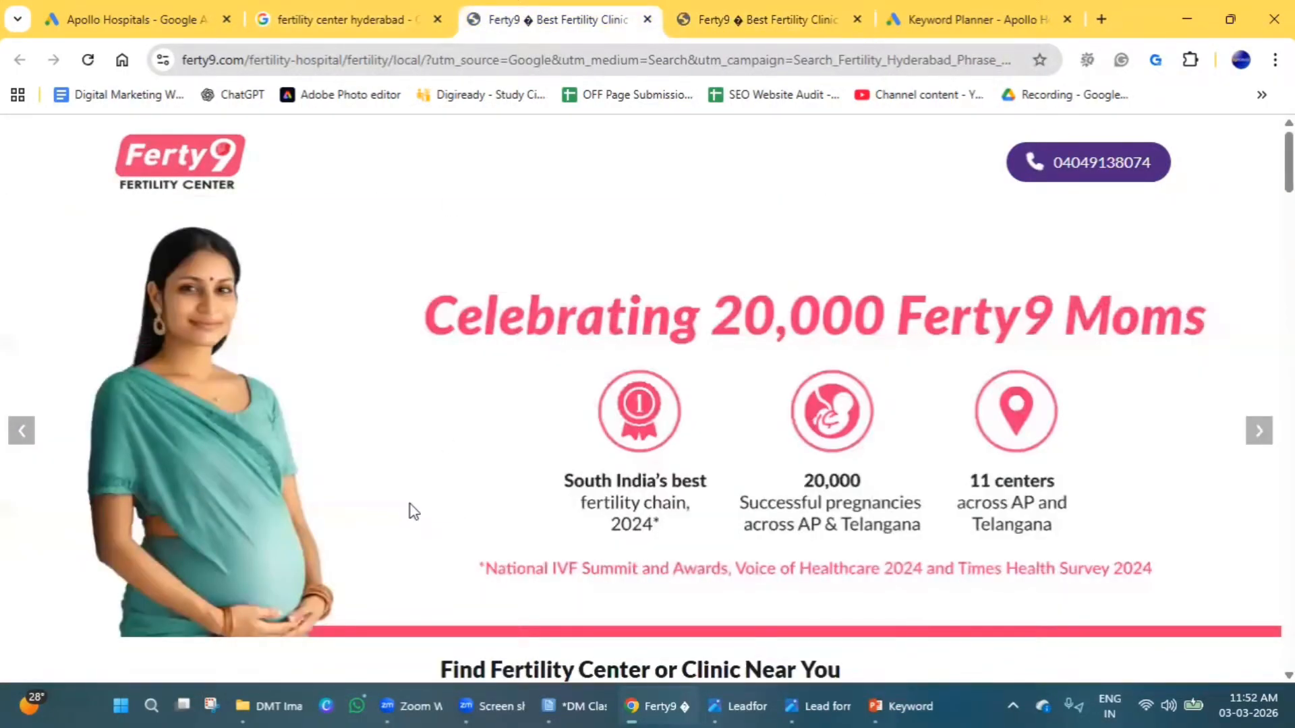
View the Ferty9 ad's "Fertility Test @ 899*/-" sitelink page in a new tab and return to the search results.
{"action": "left_click", "coordinate": [349, 9]}
{"action": "middle_click", "coordinate": [632, 561]}
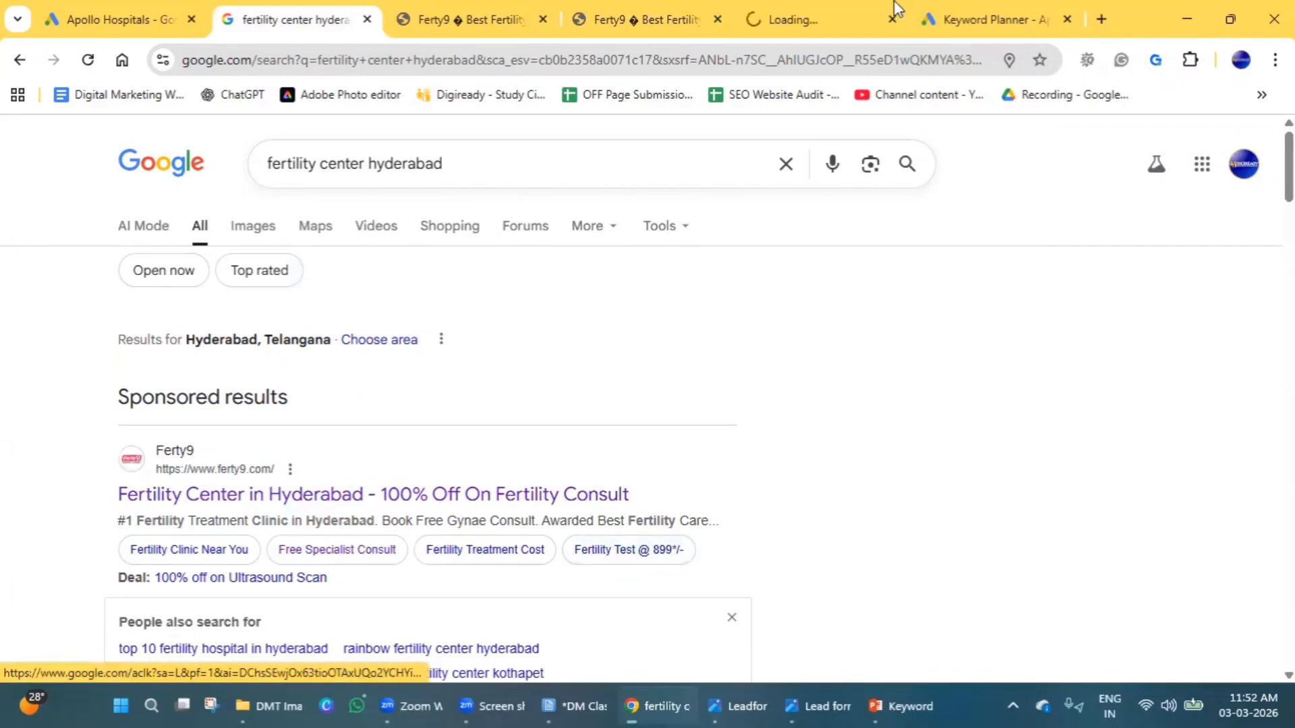
{"action": "left_click", "coordinate": [827, 11]}
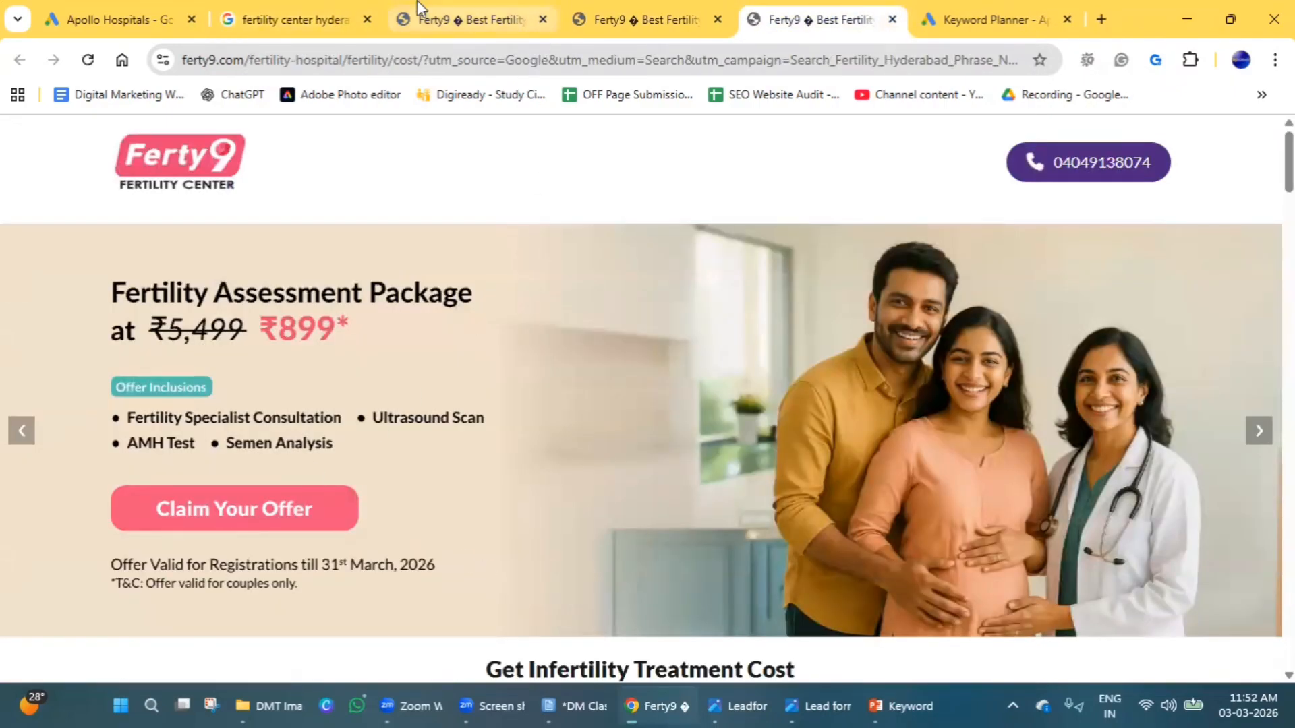
{"action": "left_click", "coordinate": [432, 12]}
{"action": "left_click", "coordinate": [317, 15]}
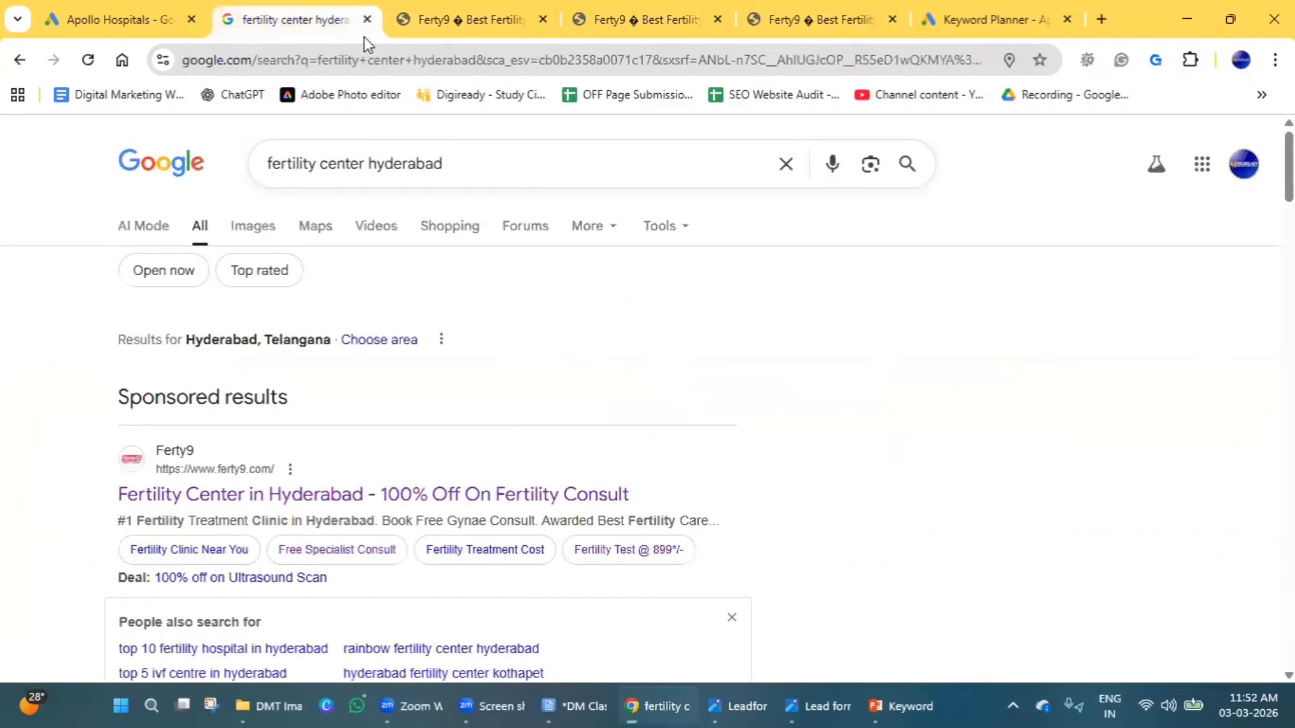
Open the "Free Specialist Consult" sitelink again, compare the content of the opened Ferty9 pages, and close one duplicate page.
{"action": "middle_click", "coordinate": [329, 562]}
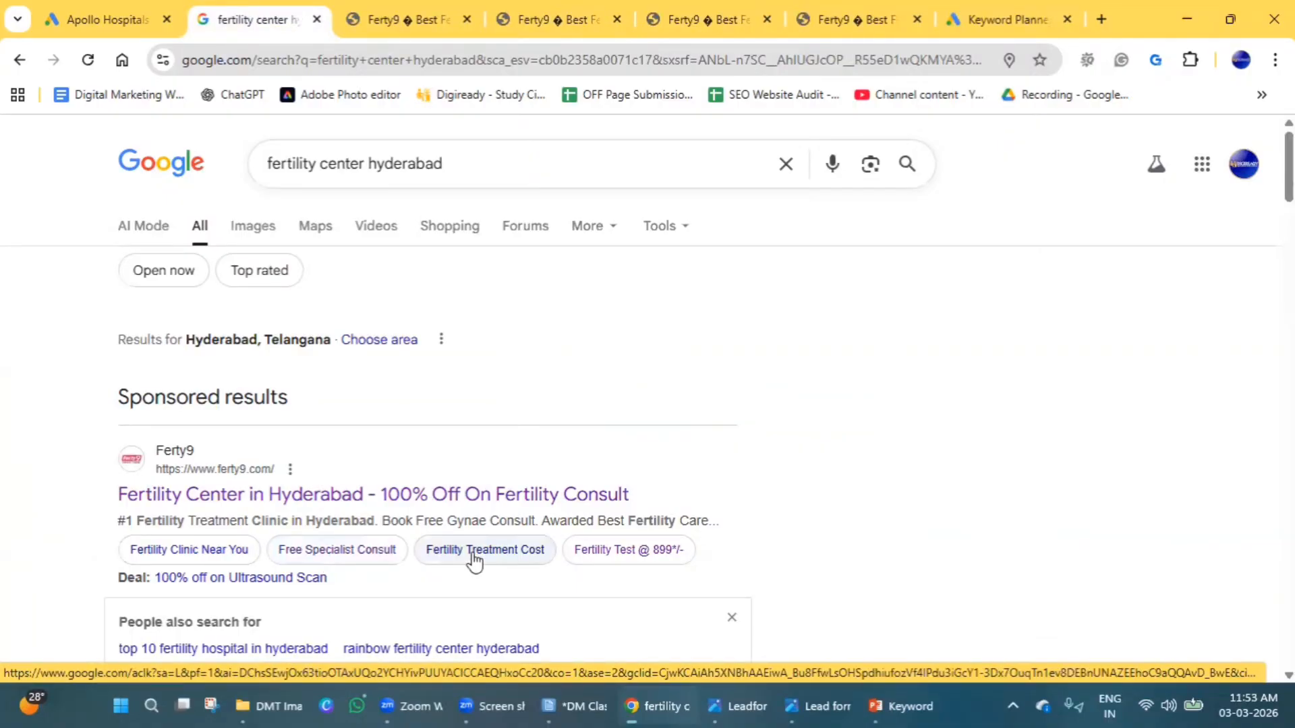
{"action": "left_click", "coordinate": [553, 18]}
{"action": "scroll", "coordinate": [630, 539], "scroll_direction": "down", "scroll_amount": 10}
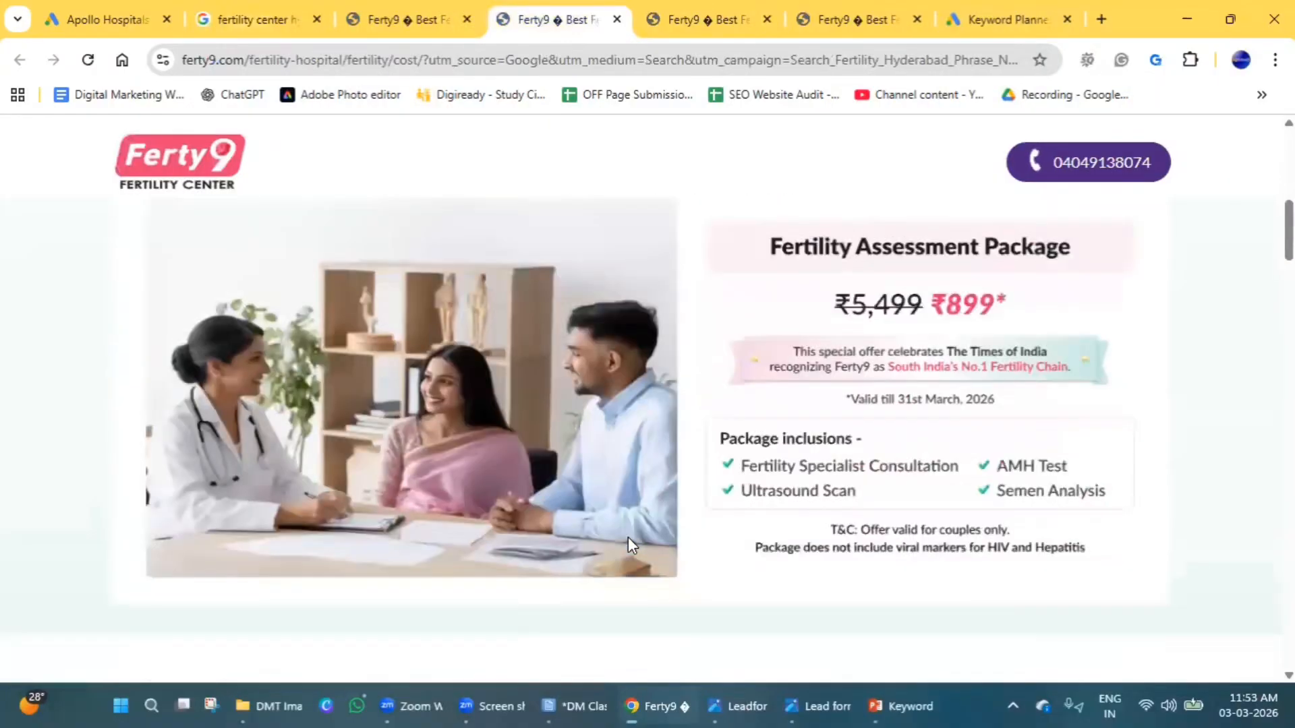
{"action": "left_click", "coordinate": [745, 14]}
{"action": "scroll", "coordinate": [749, 476], "scroll_direction": "down", "scroll_amount": 3}
{"action": "scroll", "coordinate": [749, 476], "scroll_direction": "down", "scroll_amount": 8}
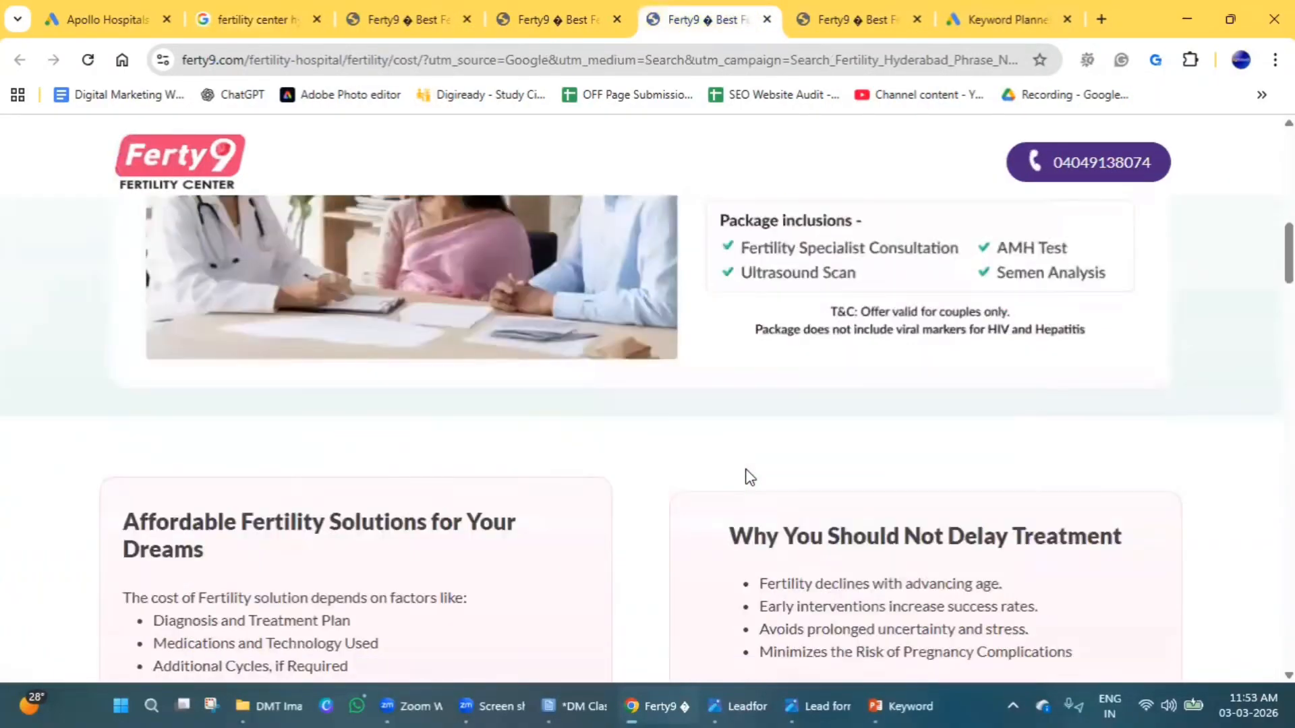
{"action": "scroll", "coordinate": [747, 477], "scroll_direction": "up", "scroll_amount": 5}
{"action": "left_click", "coordinate": [767, 19]}
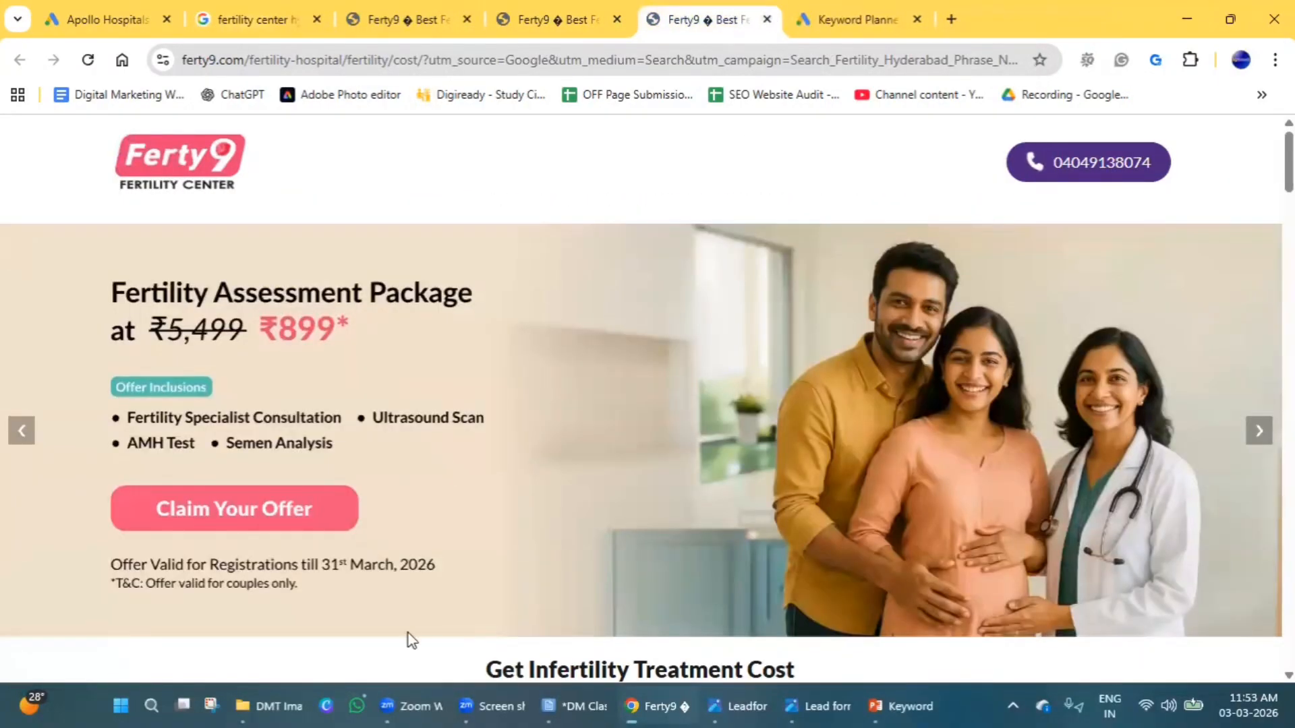
Compare the remaining Ferty9 treatment cost pages and close the last duplicate, keeping two Ferty9 pages open.
{"action": "scroll", "coordinate": [407, 632], "scroll_direction": "down", "scroll_amount": 6}
{"action": "left_click", "coordinate": [674, 5]}
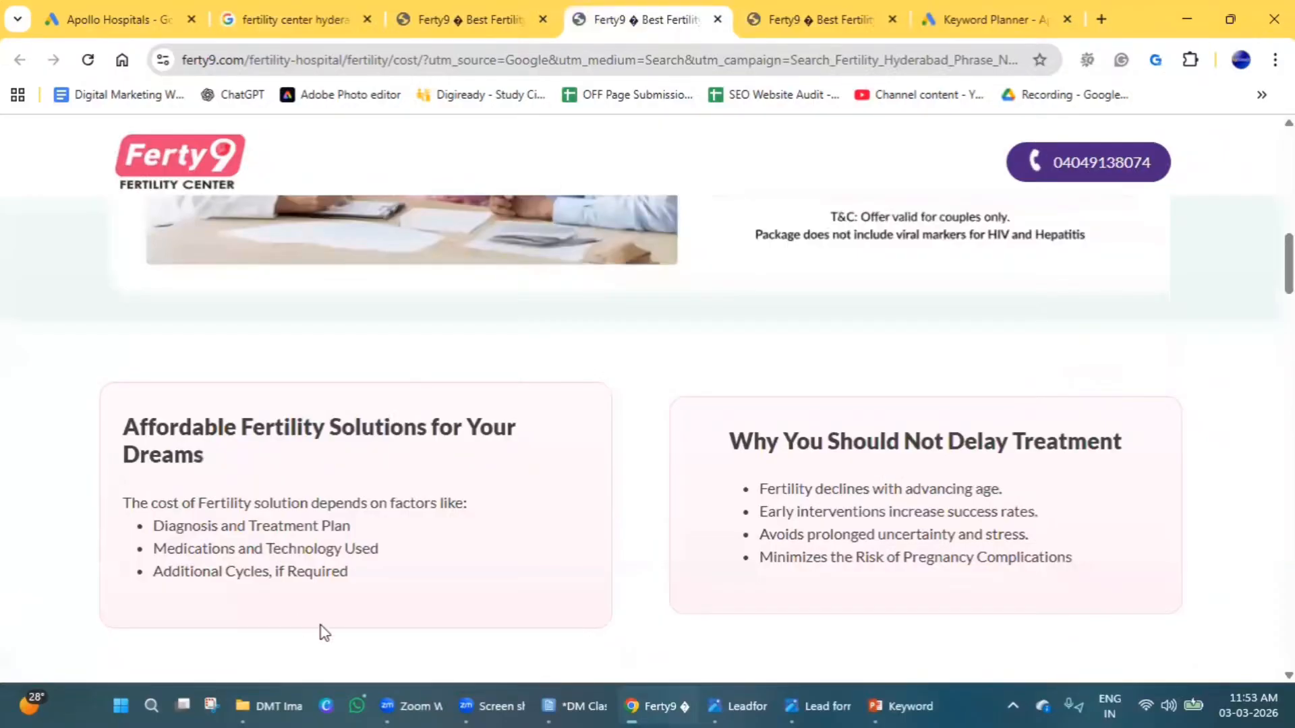
{"action": "scroll", "coordinate": [321, 627], "scroll_direction": "up", "scroll_amount": 10}
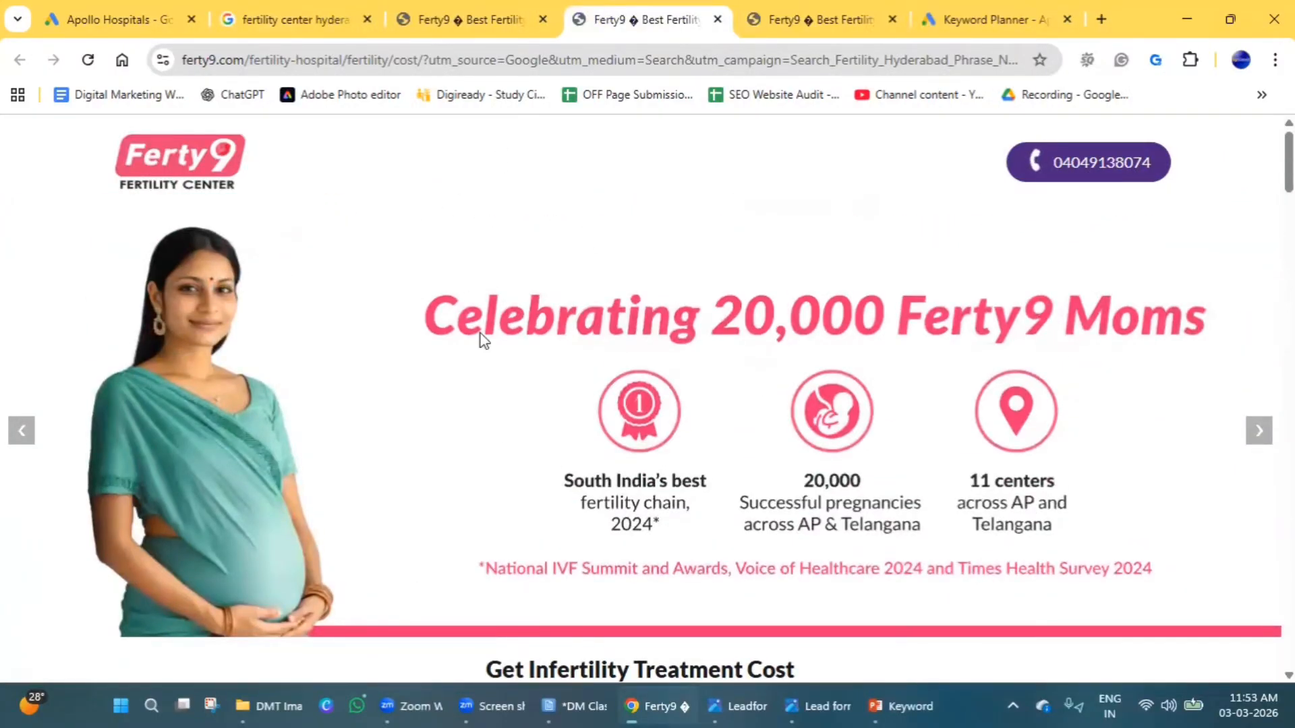
{"action": "left_click", "coordinate": [790, 15]}
{"action": "scroll", "coordinate": [431, 446], "scroll_direction": "up", "scroll_amount": 1}
{"action": "scroll", "coordinate": [488, 495], "scroll_direction": "up", "scroll_amount": 5}
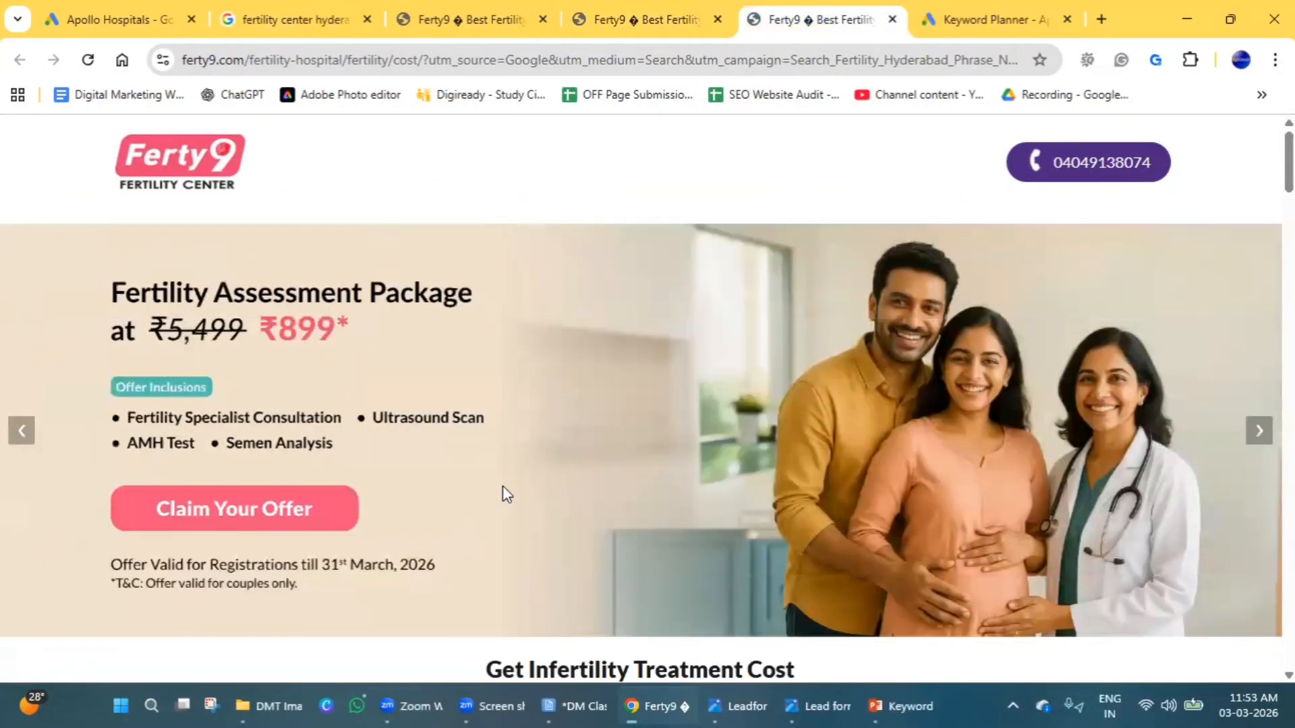
{"action": "left_click", "coordinate": [893, 19]}
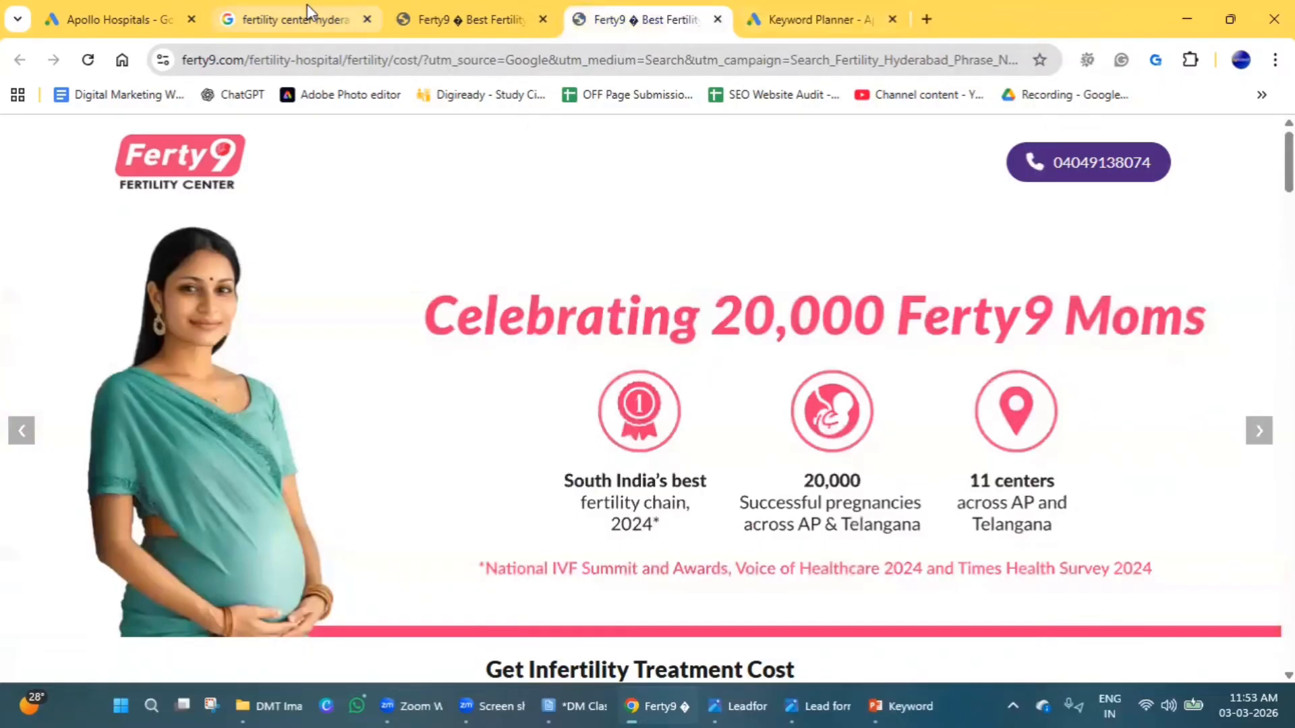
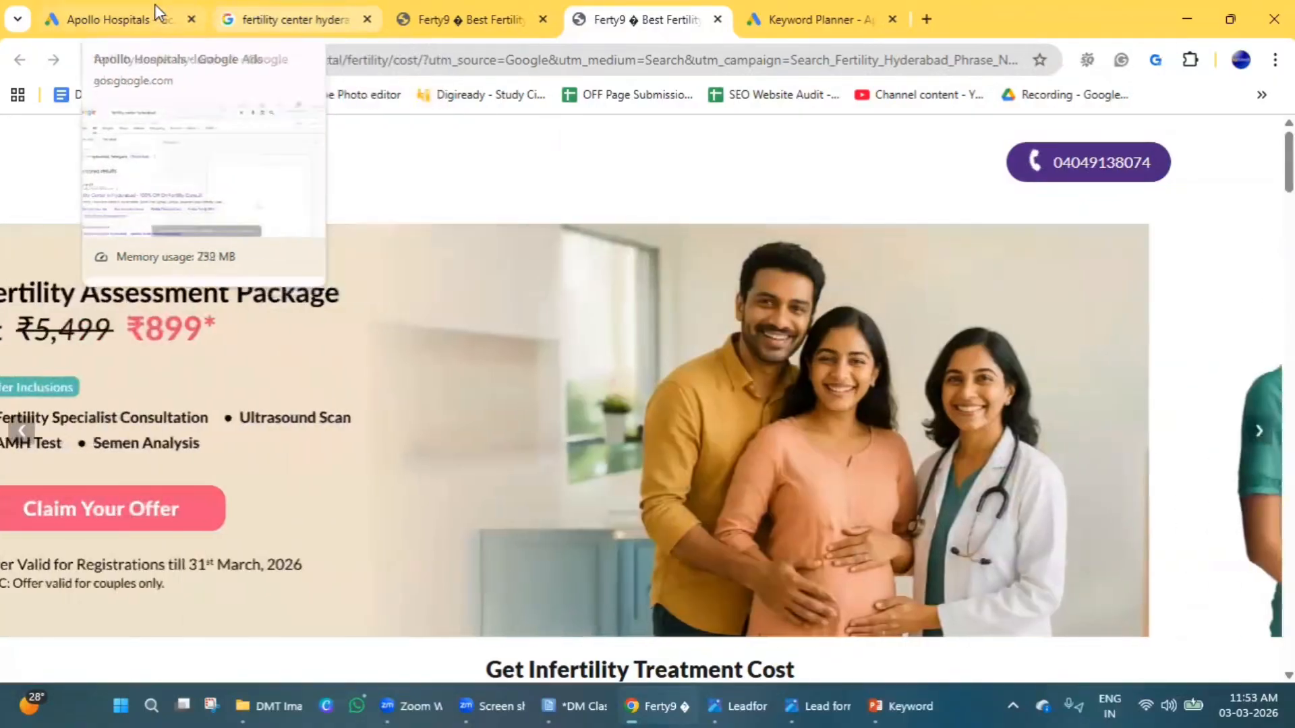
Return to the Google Ads sitelink form, show the existing sitelink assets and review the available levels, keeping Account selected.
{"action": "left_click", "coordinate": [140, 8]}
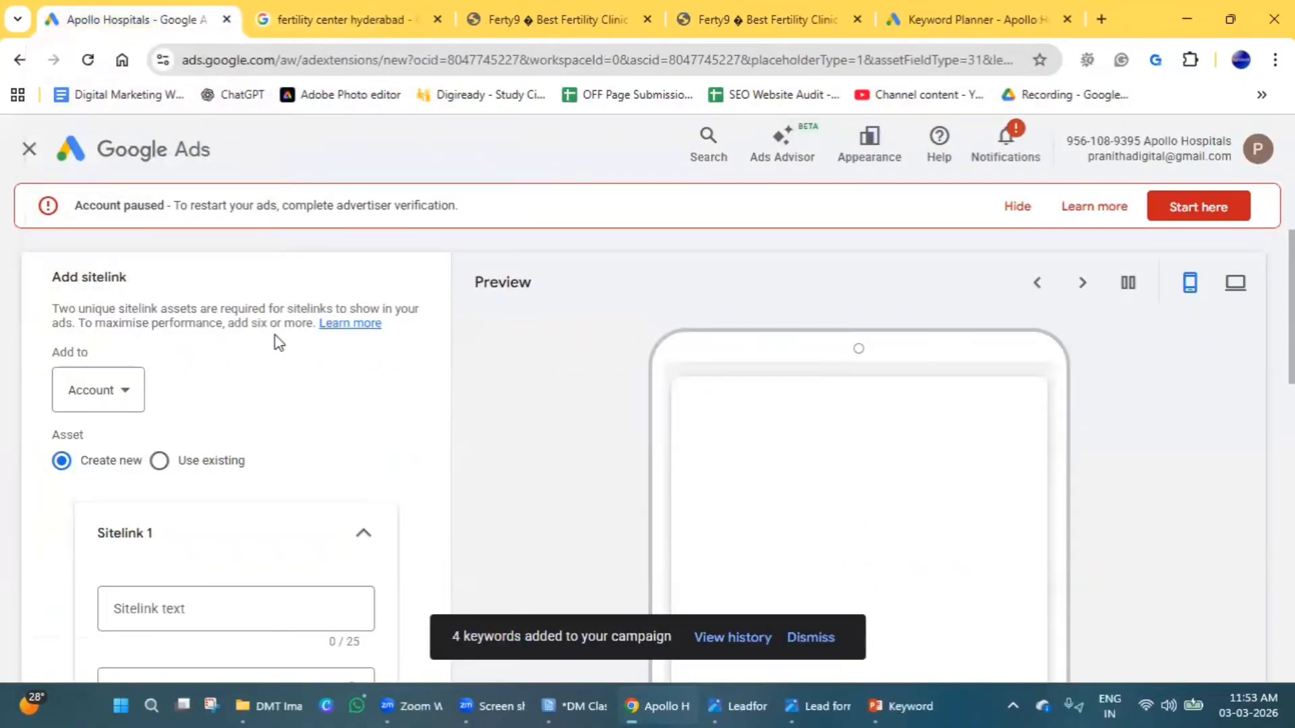
{"action": "scroll", "coordinate": [277, 342], "scroll_direction": "down", "scroll_amount": 1}
{"action": "scroll", "coordinate": [154, 428], "scroll_direction": "up", "scroll_amount": 1}
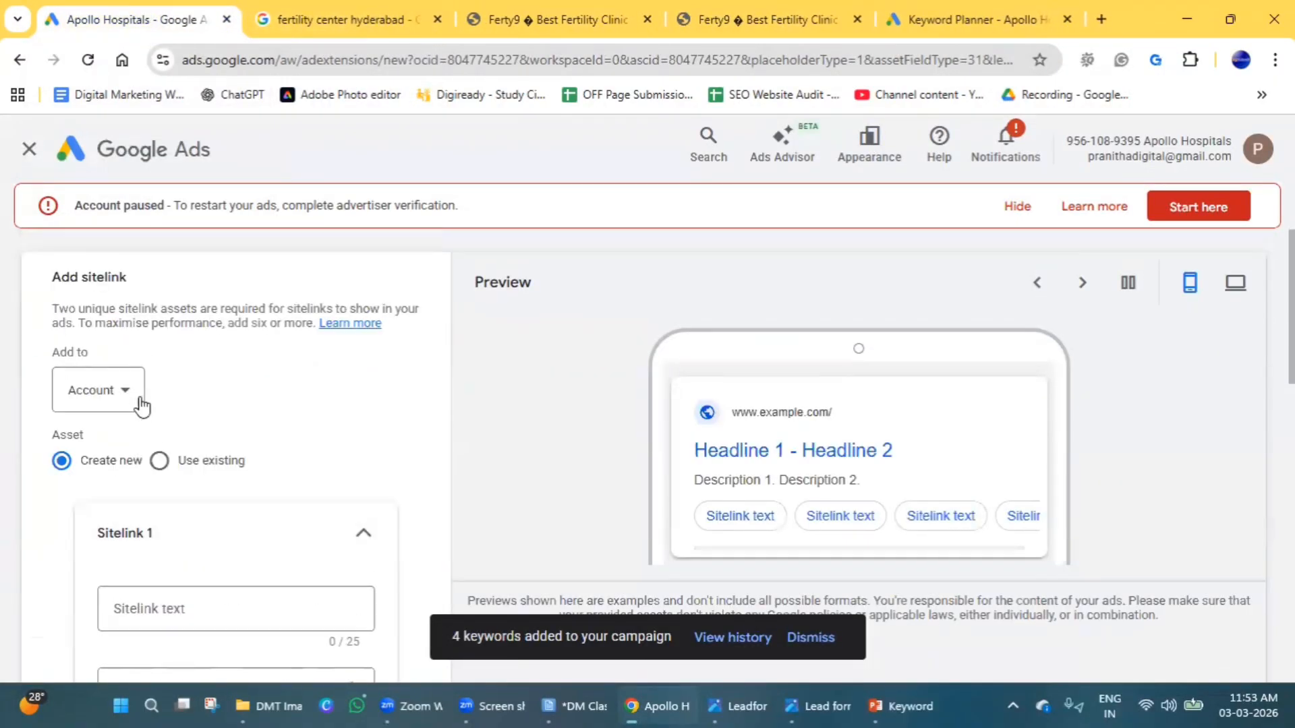
{"action": "left_click", "coordinate": [159, 461]}
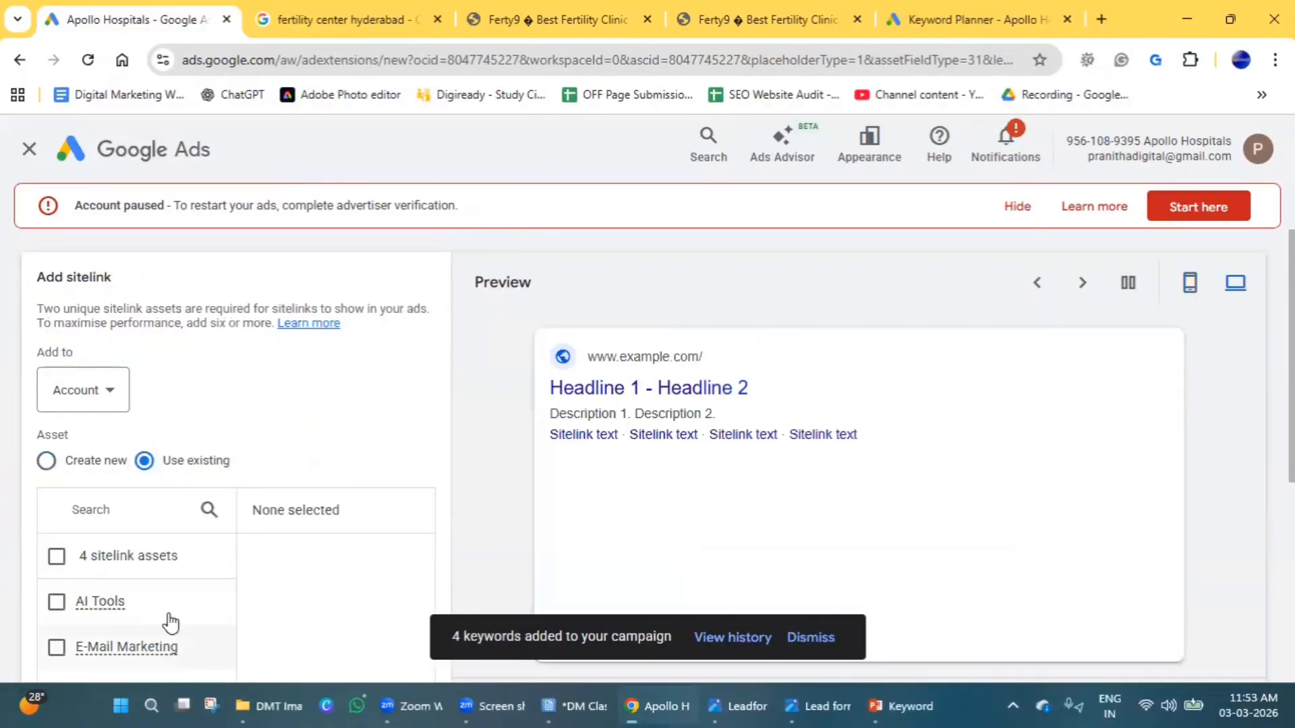
{"action": "left_click", "coordinate": [89, 405]}
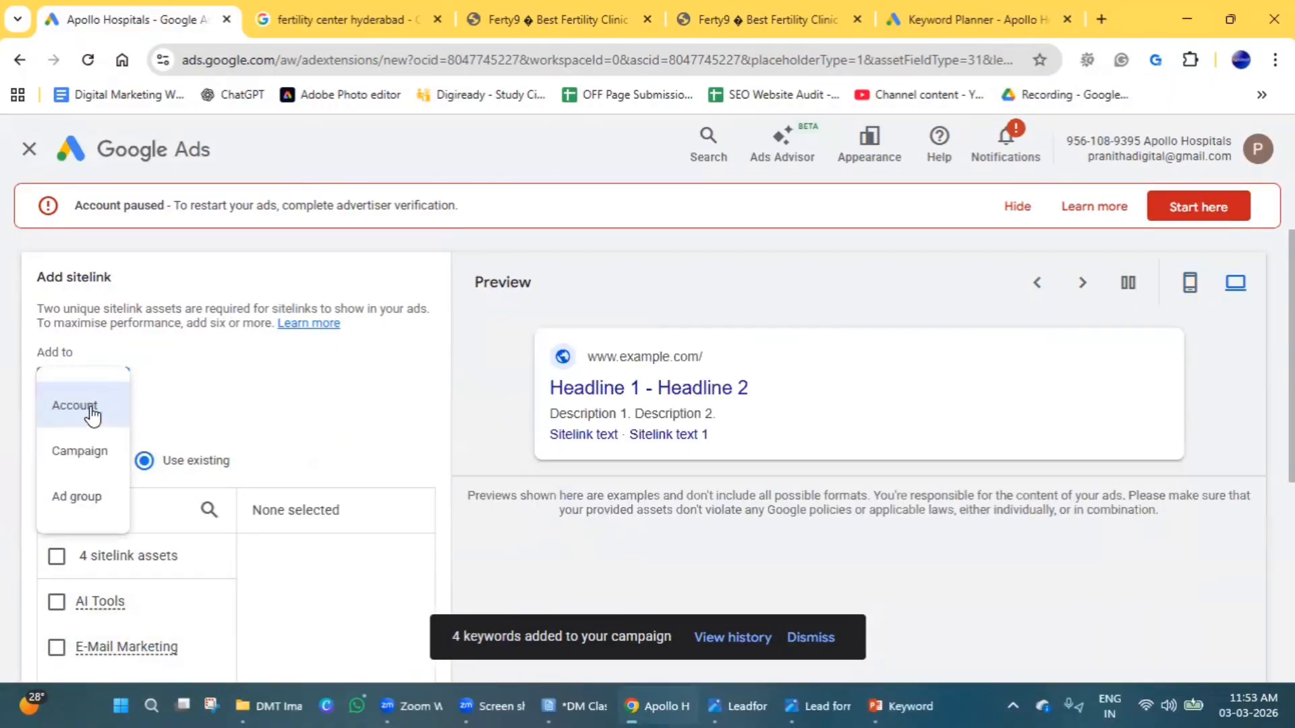
{"action": "left_click", "coordinate": [89, 408]}
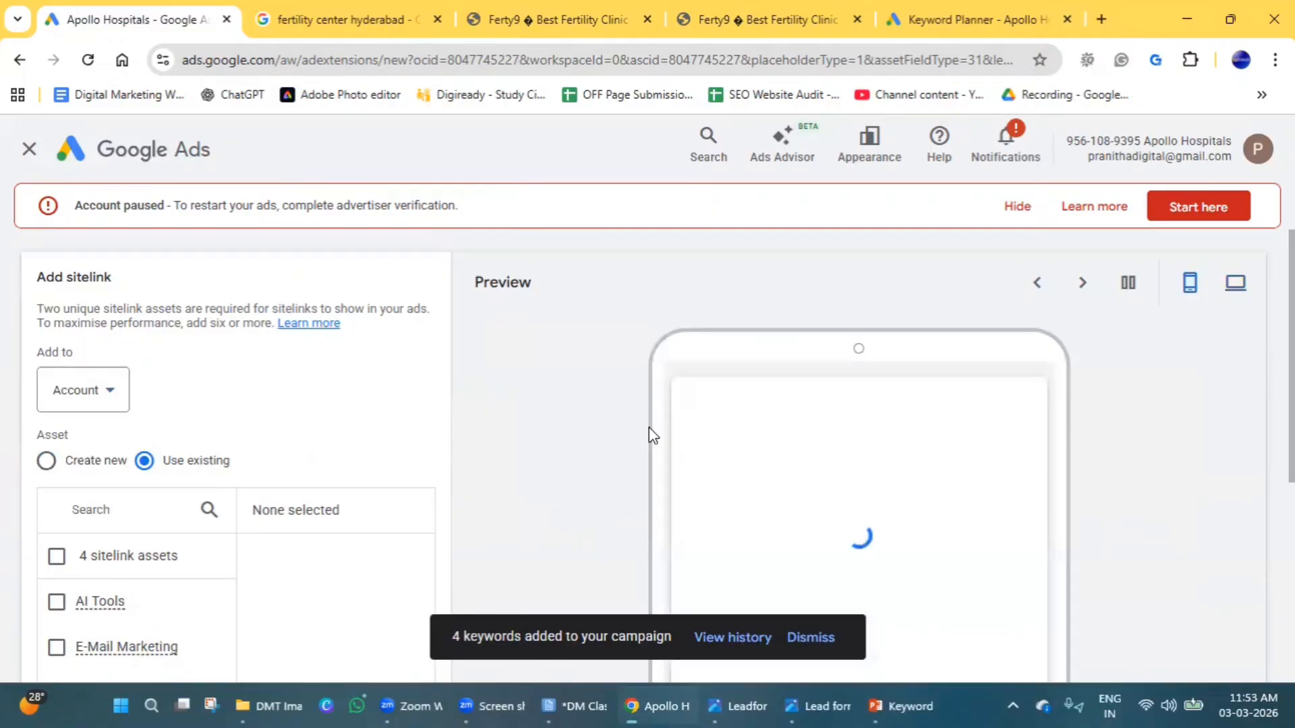
Set the sitelinks to be added at campaign level and select only the Hyderabad campaign.
{"action": "left_click", "coordinate": [109, 406]}
{"action": "left_click", "coordinate": [93, 465]}
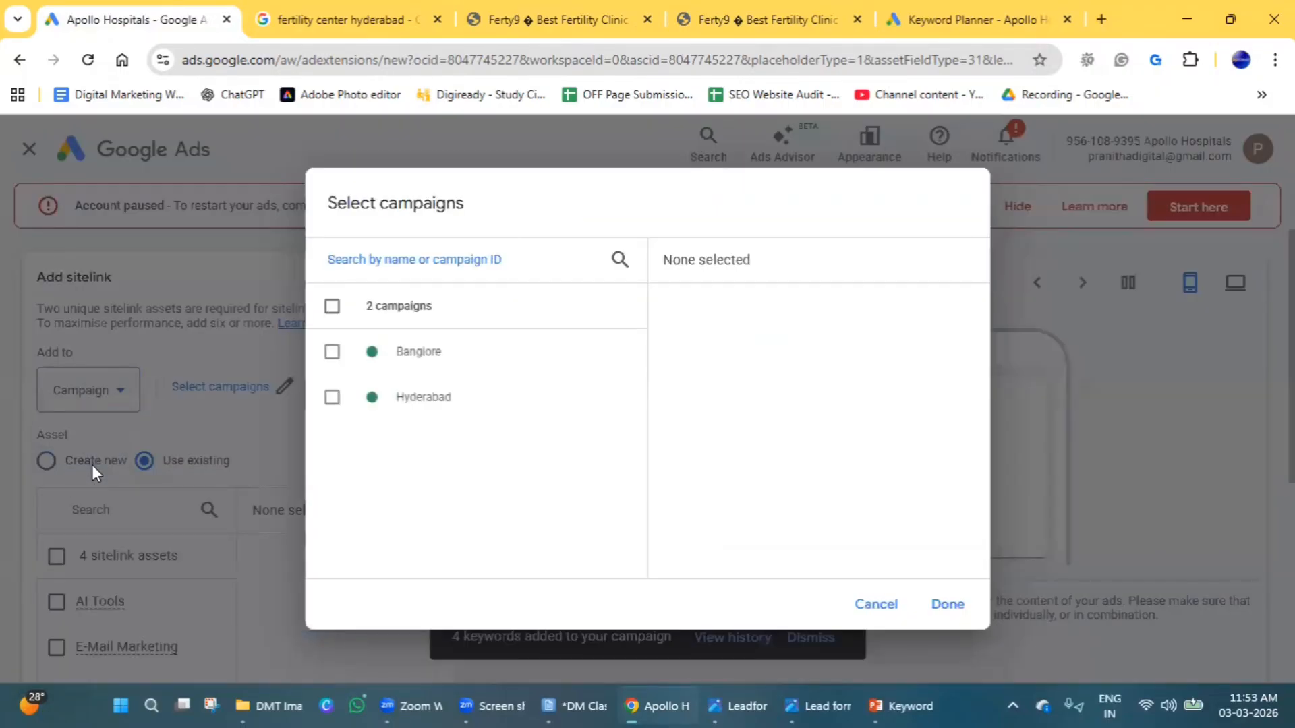
{"action": "left_click", "coordinate": [402, 404]}
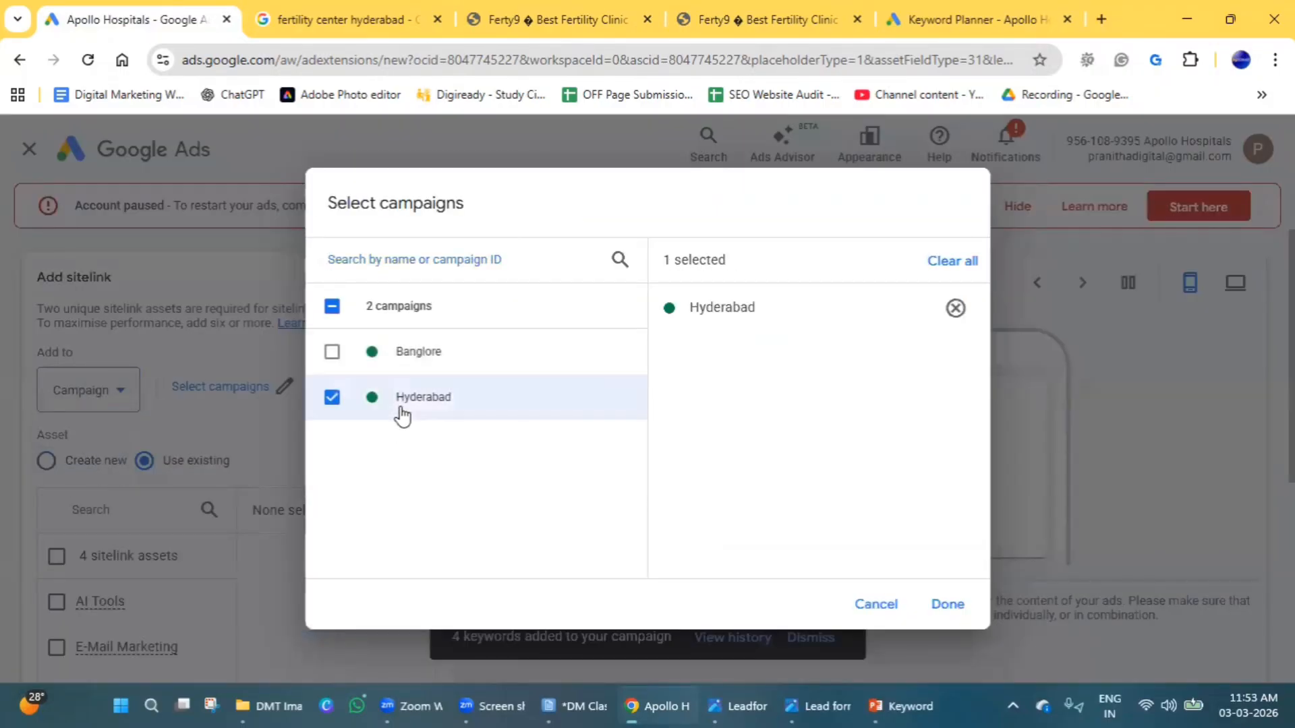
{"action": "left_click", "coordinate": [943, 607]}
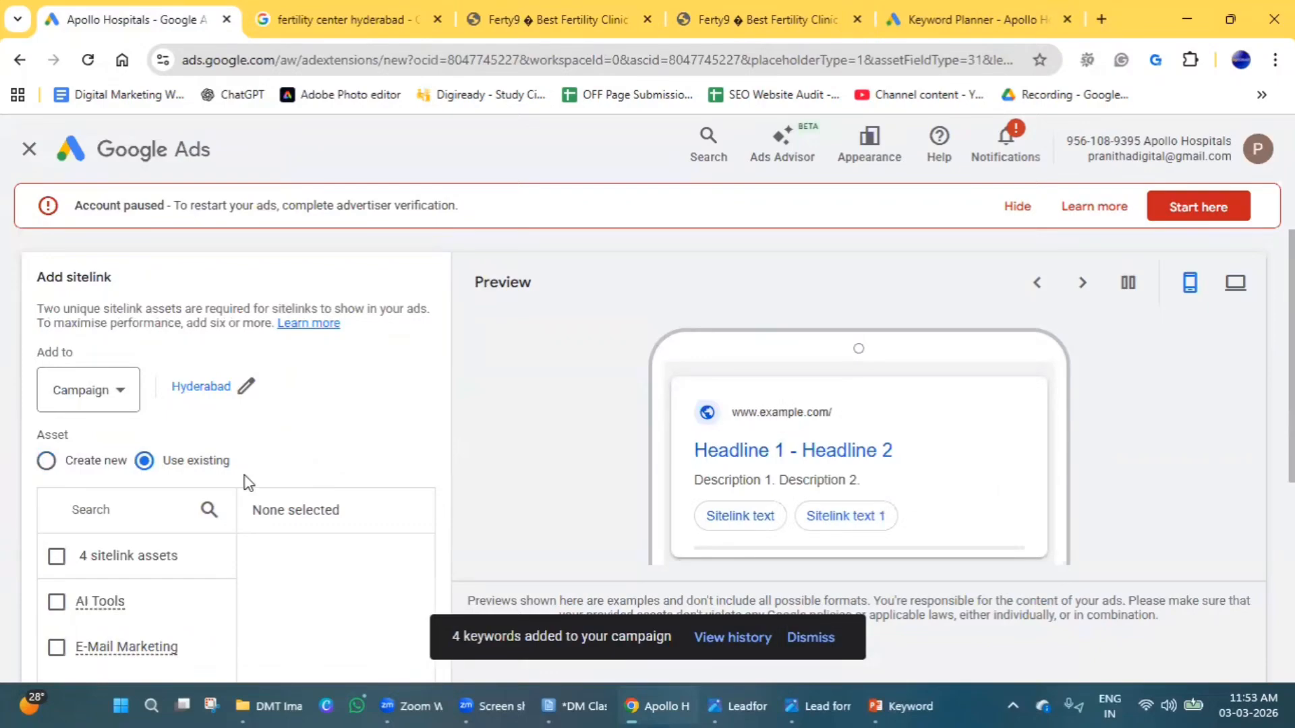
{"action": "scroll", "coordinate": [245, 477], "scroll_direction": "down", "scroll_amount": 1}
{"action": "scroll", "coordinate": [227, 570], "scroll_direction": "up", "scroll_amount": 1}
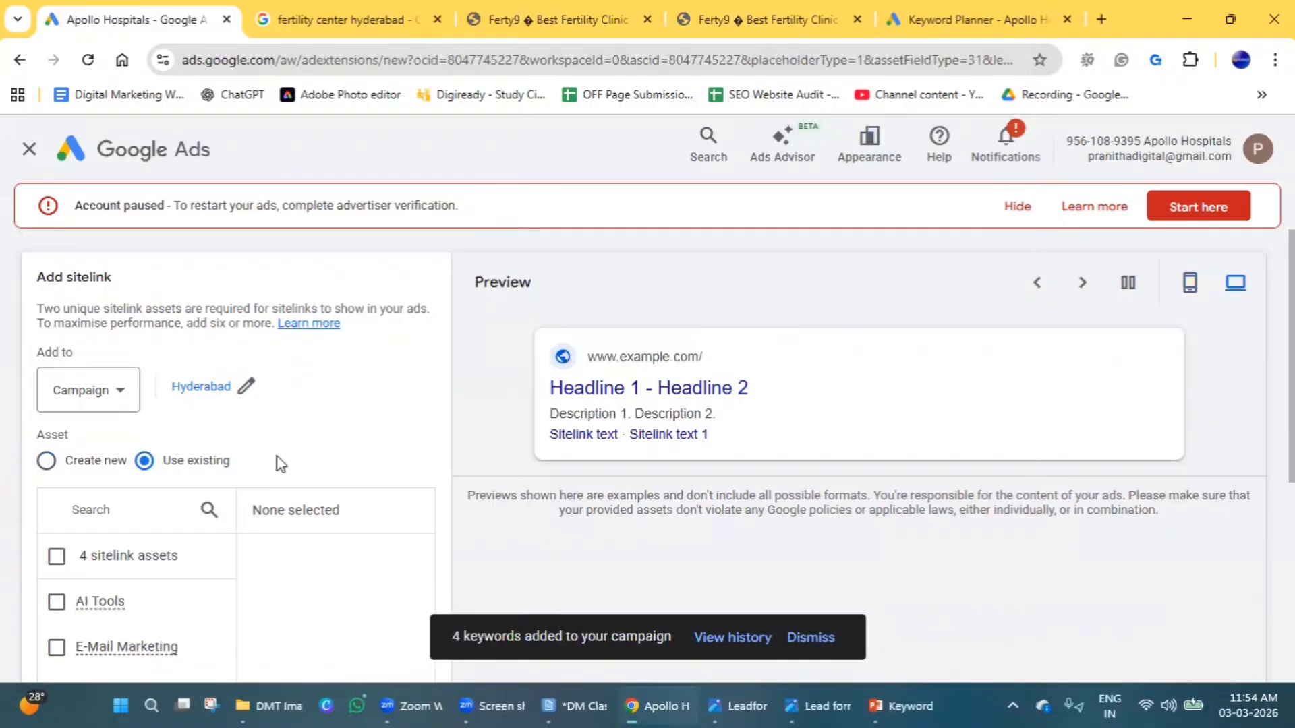
Switch to creating new sitelink assets and enter "SEO Course" as the first sitelink's text.
{"action": "scroll", "coordinate": [277, 456], "scroll_direction": "down", "scroll_amount": 1}
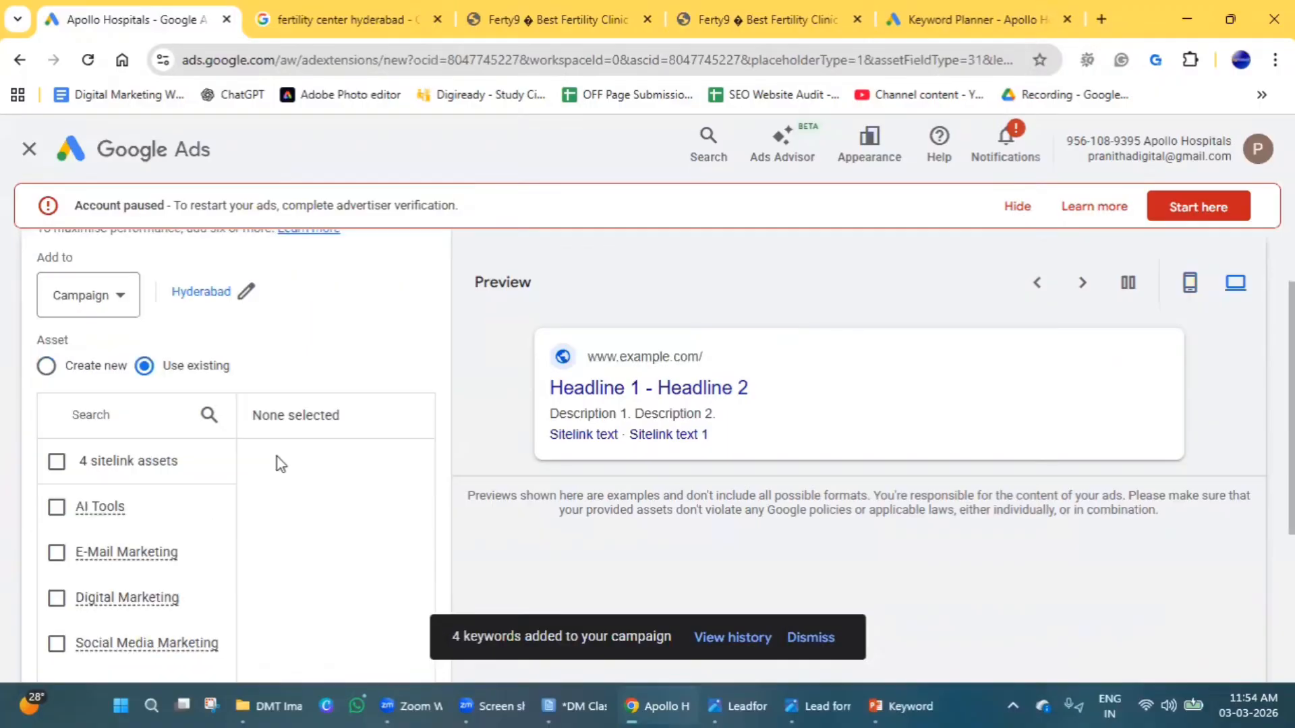
{"action": "left_click", "coordinate": [46, 366]}
{"action": "scroll", "coordinate": [196, 426], "scroll_direction": "down", "scroll_amount": 1}
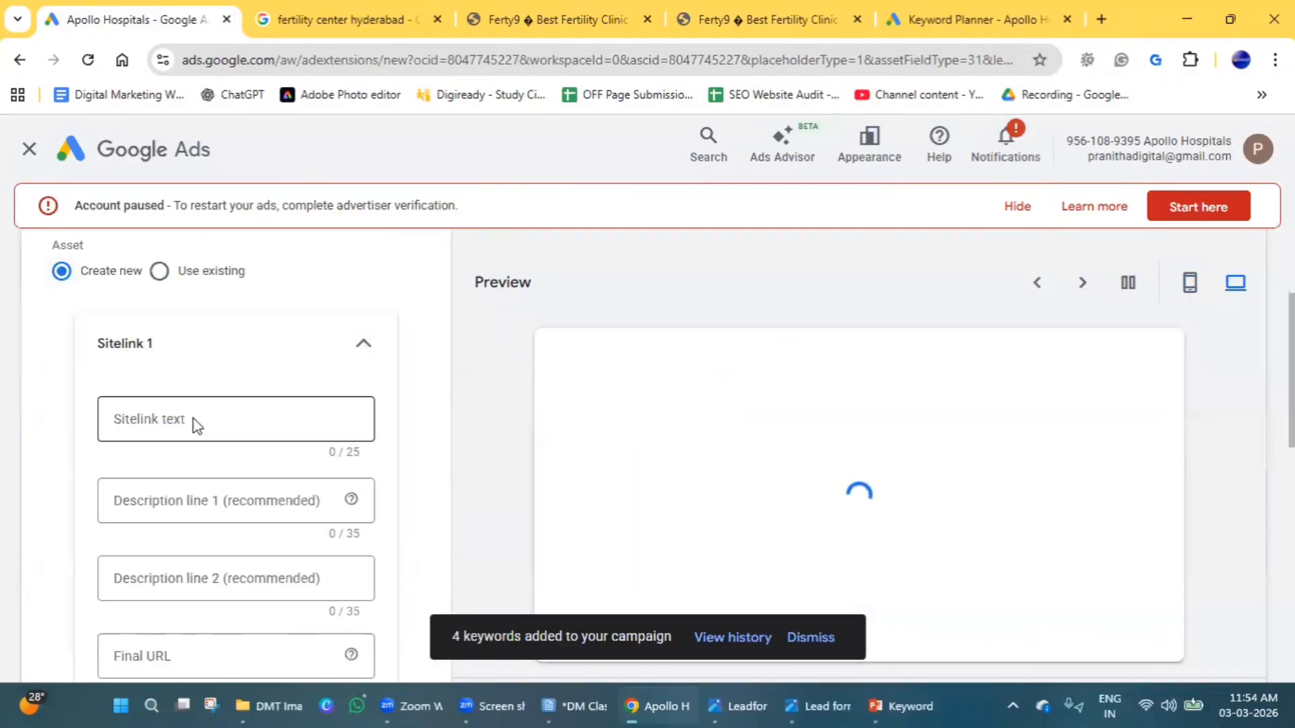
{"action": "left_click", "coordinate": [195, 420]}
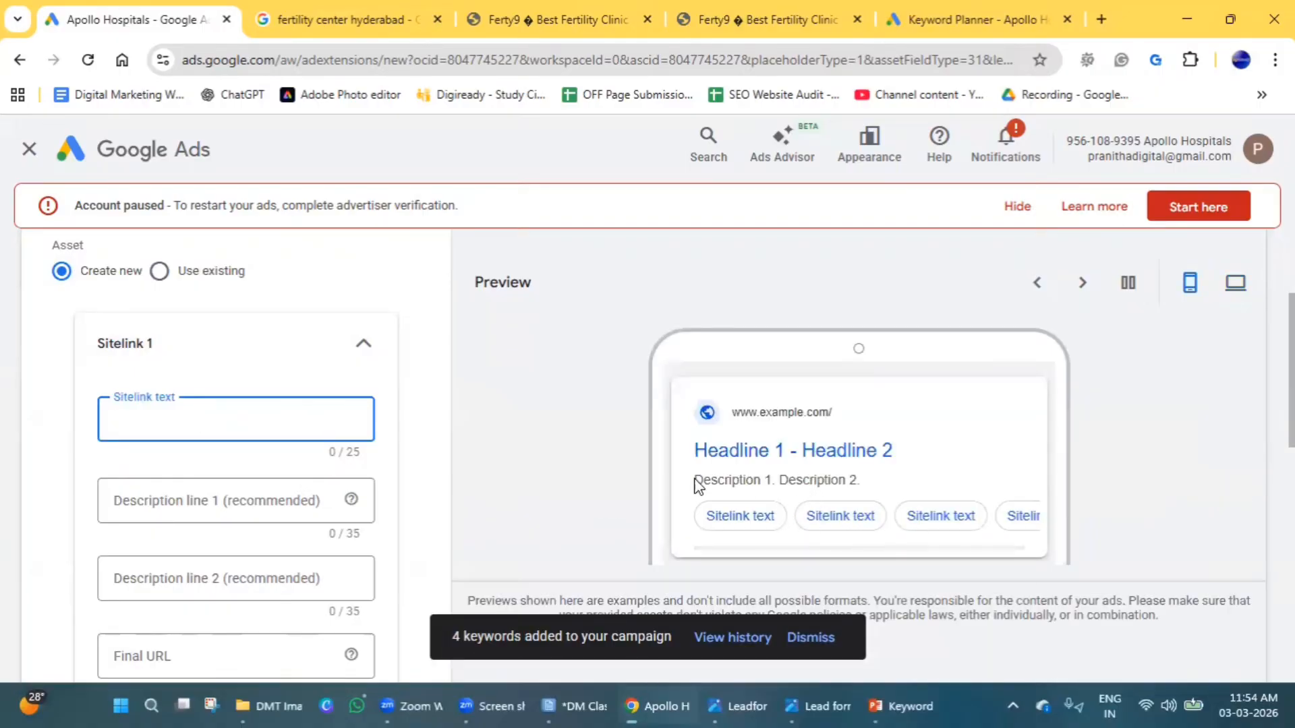
{"action": "left_click", "coordinate": [413, 13]}
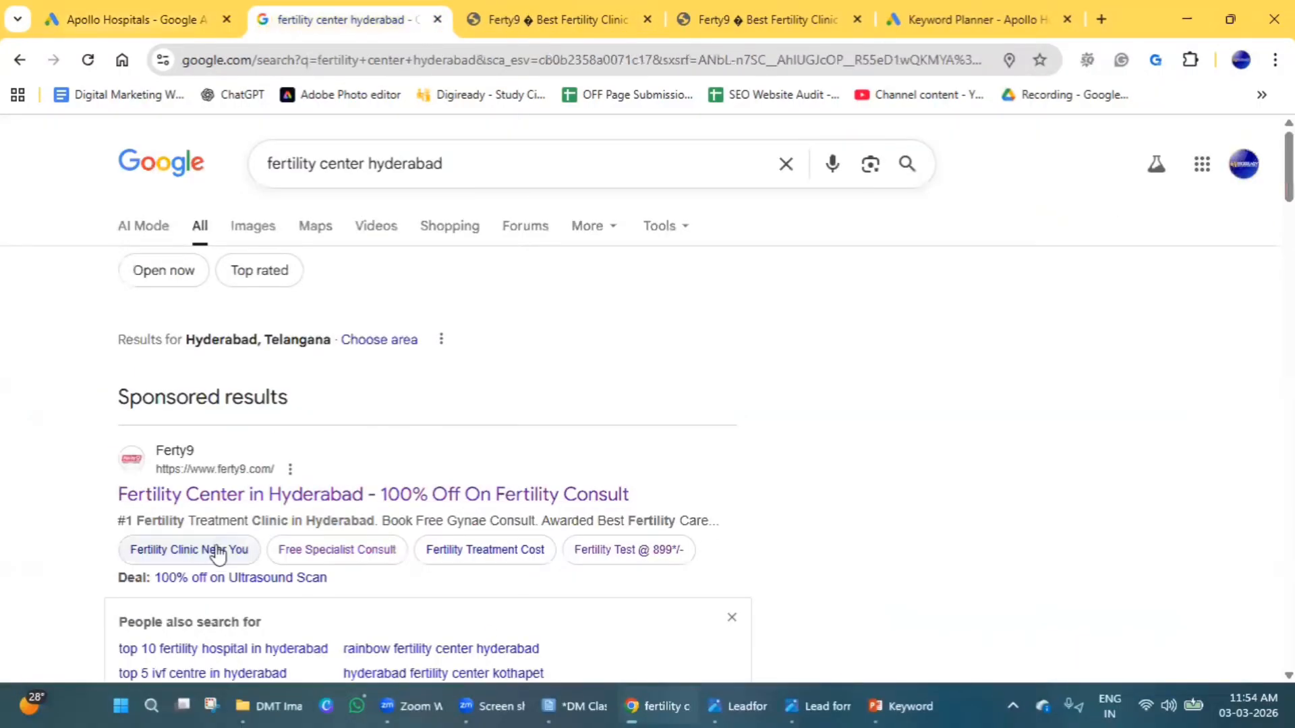
{"action": "left_click", "coordinate": [108, 16]}
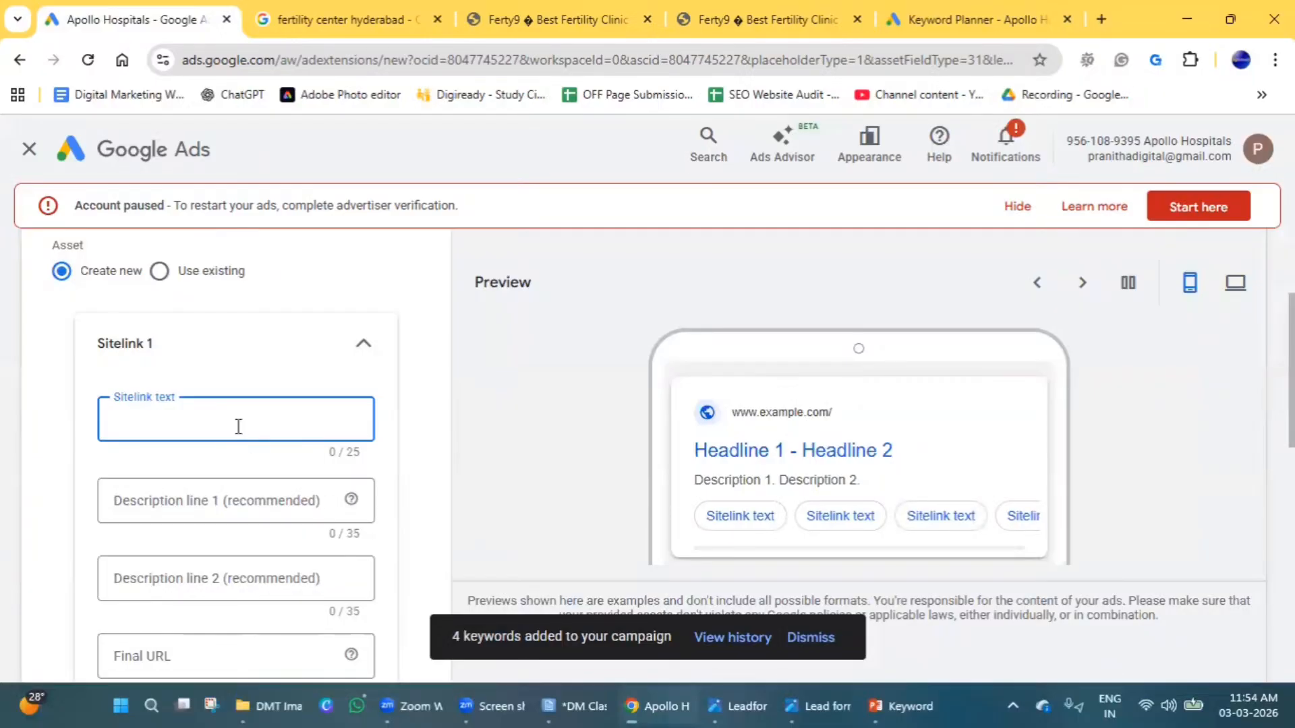
{"action": "type", "text": "SEO Course"}
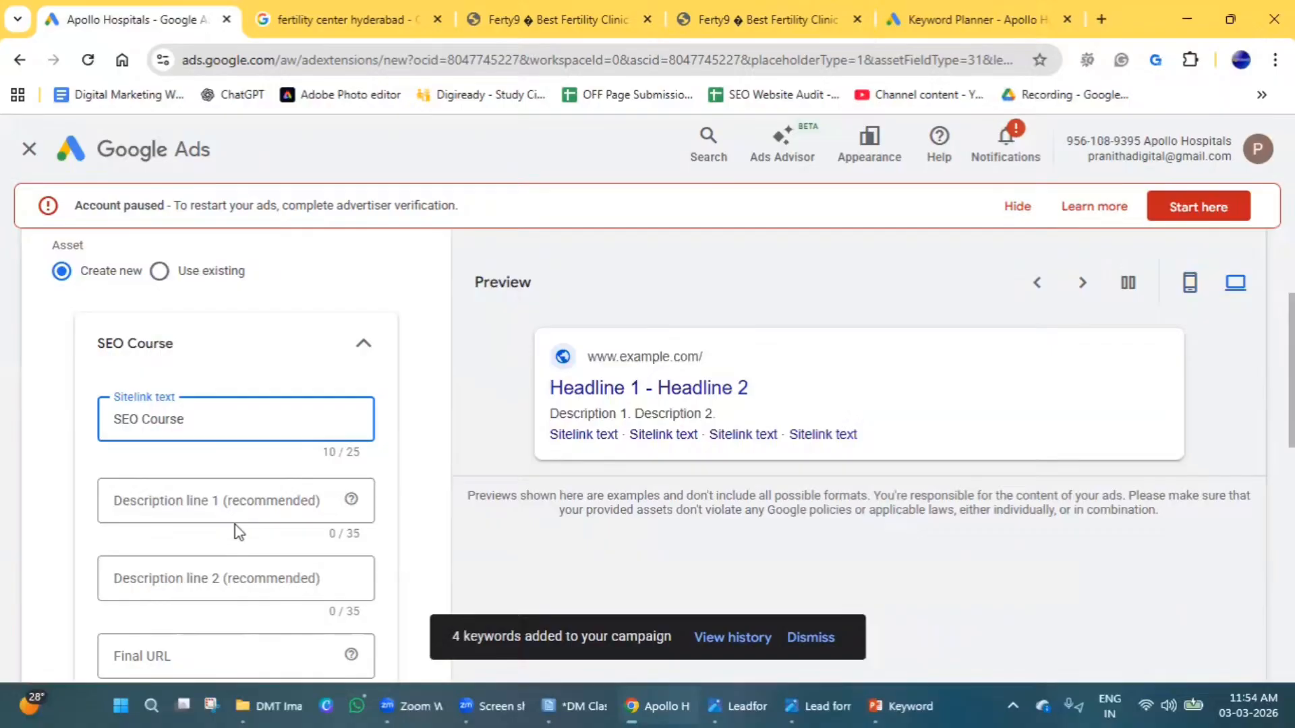
Fill in the SEO Course sitelink's first description line with "Learn seo from experts now".
{"action": "left_click", "coordinate": [244, 503]}
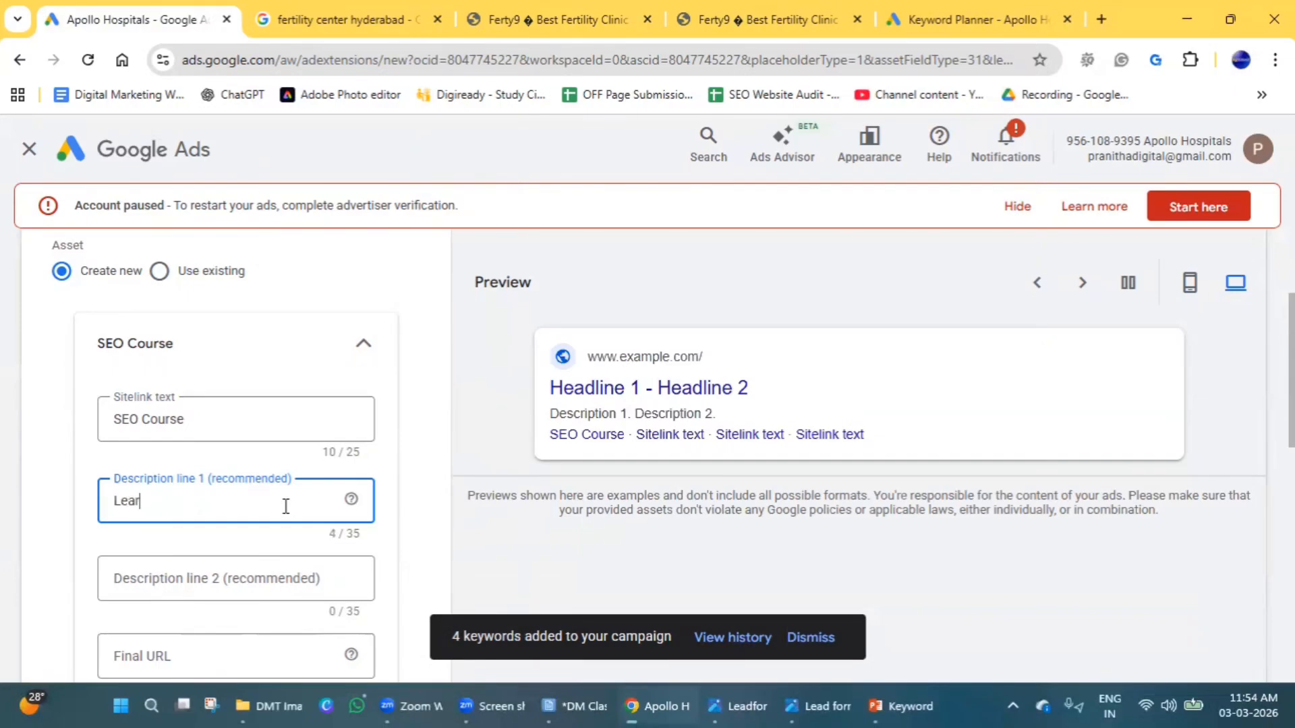
{"action": "type", "text": "now"}
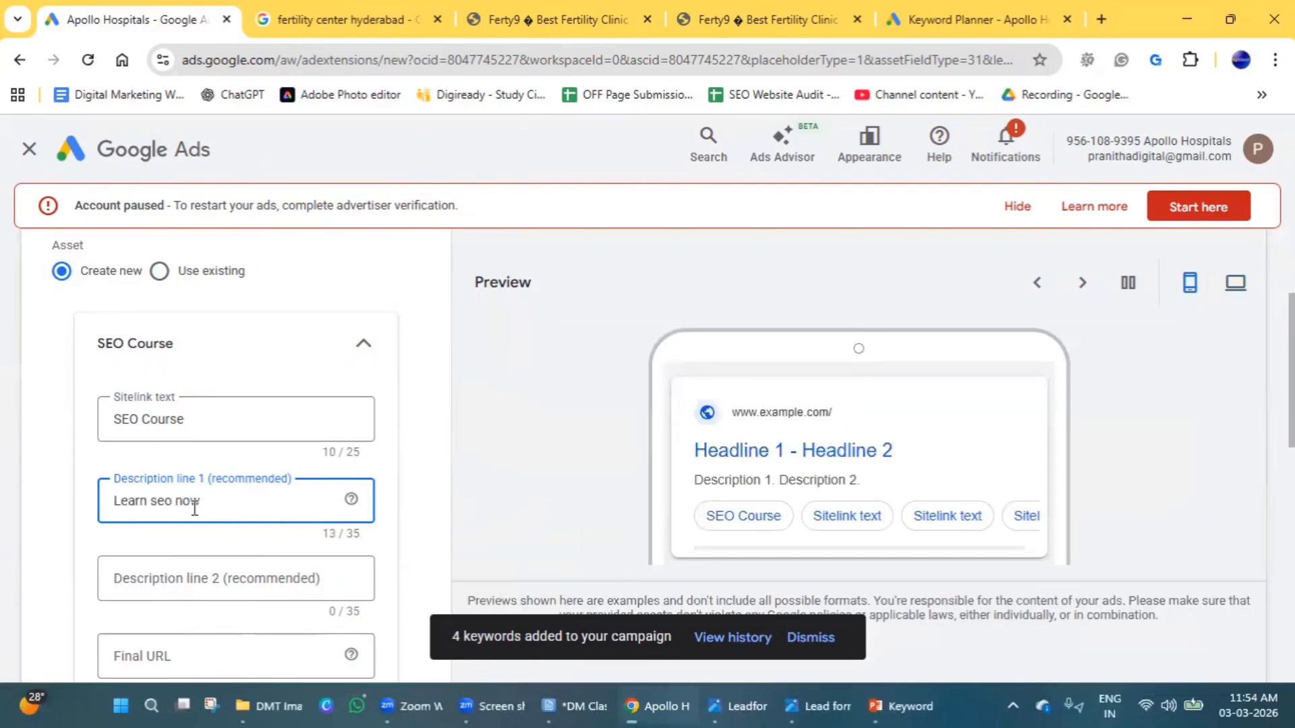
{"action": "type", "text": "om experts"}
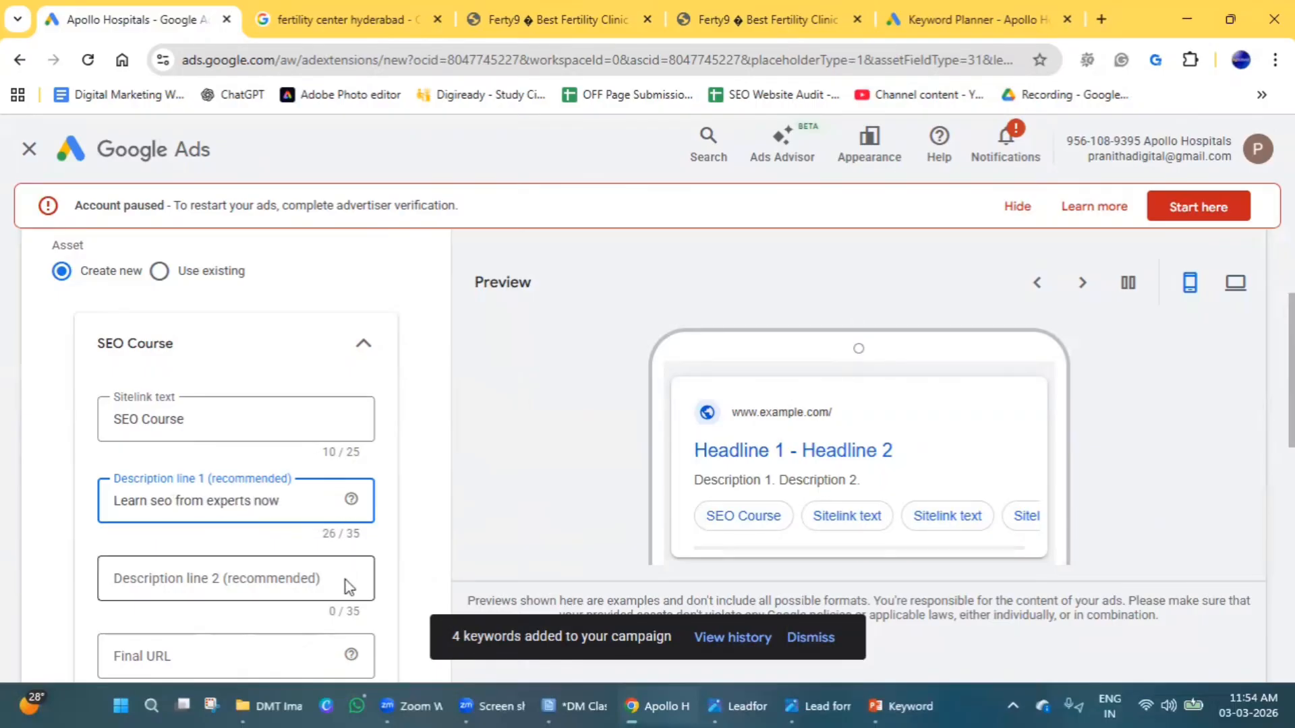
{"action": "scroll", "coordinate": [203, 477], "scroll_direction": "down", "scroll_amount": 3}
{"action": "scroll", "coordinate": [193, 513], "scroll_direction": "up", "scroll_amount": 2}
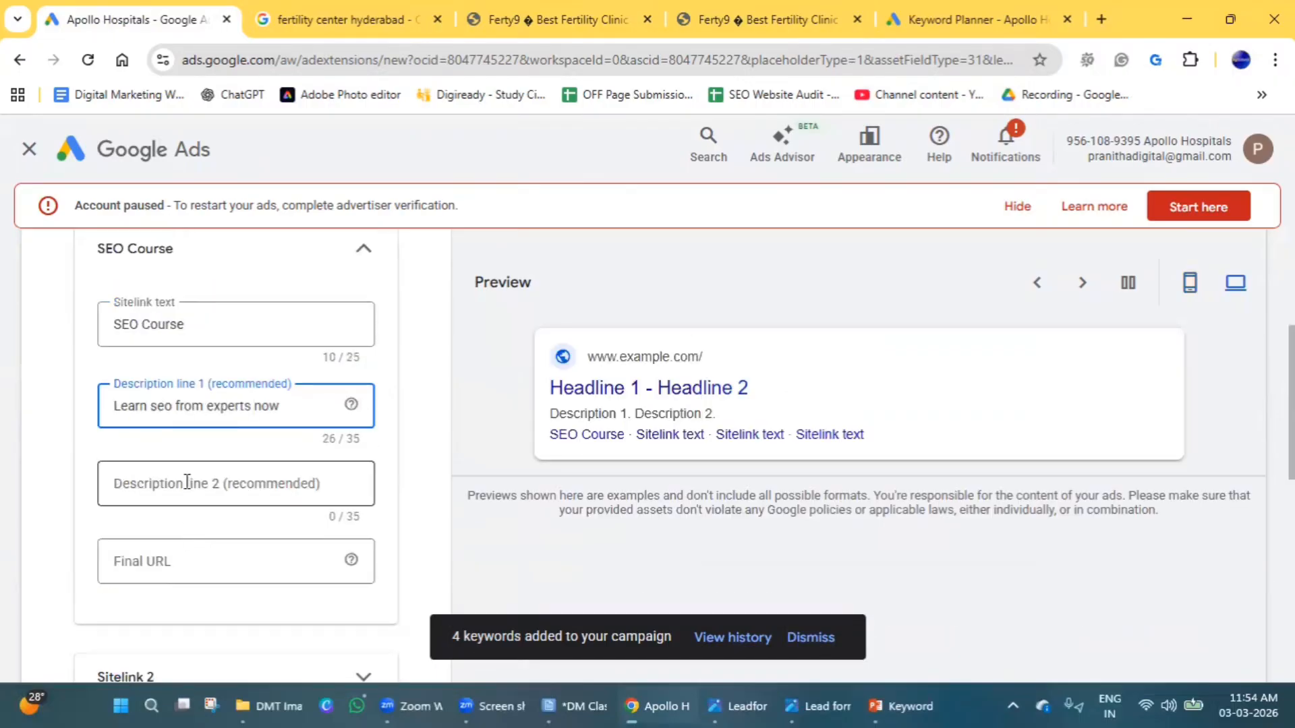
{"action": "left_click", "coordinate": [201, 561]}
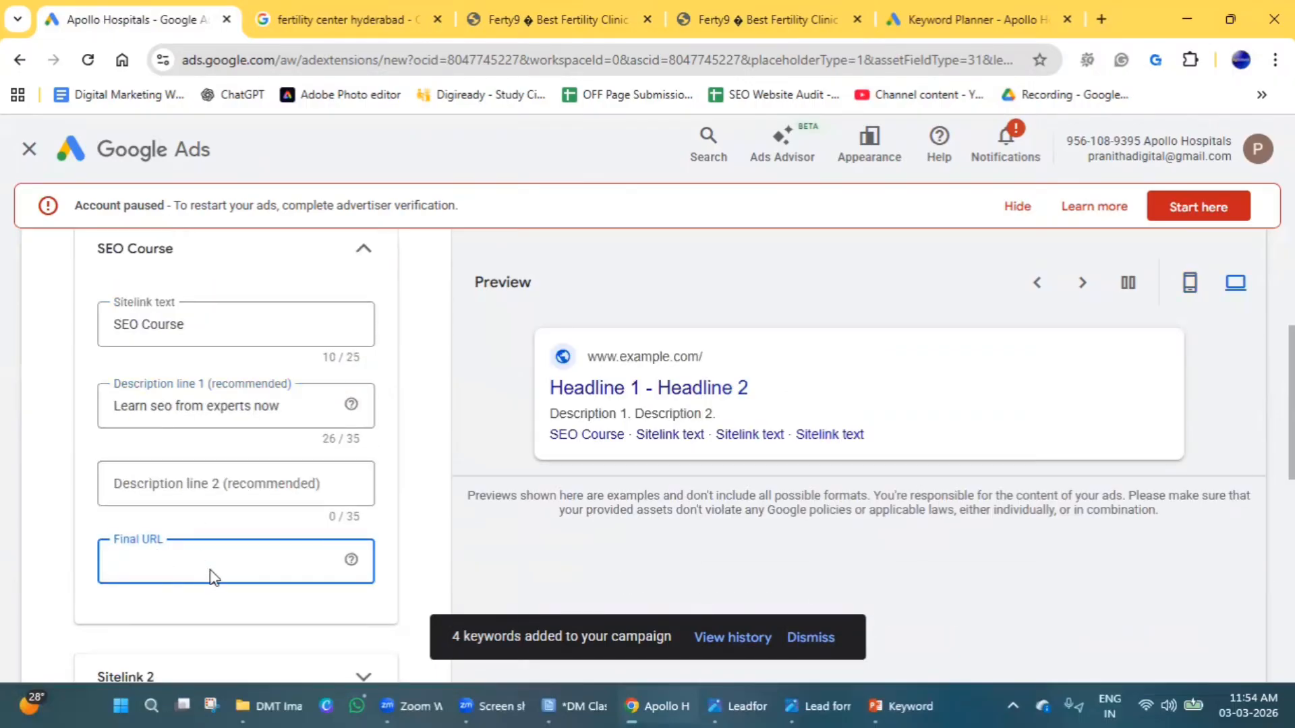
{"action": "type", "text": "ww"}
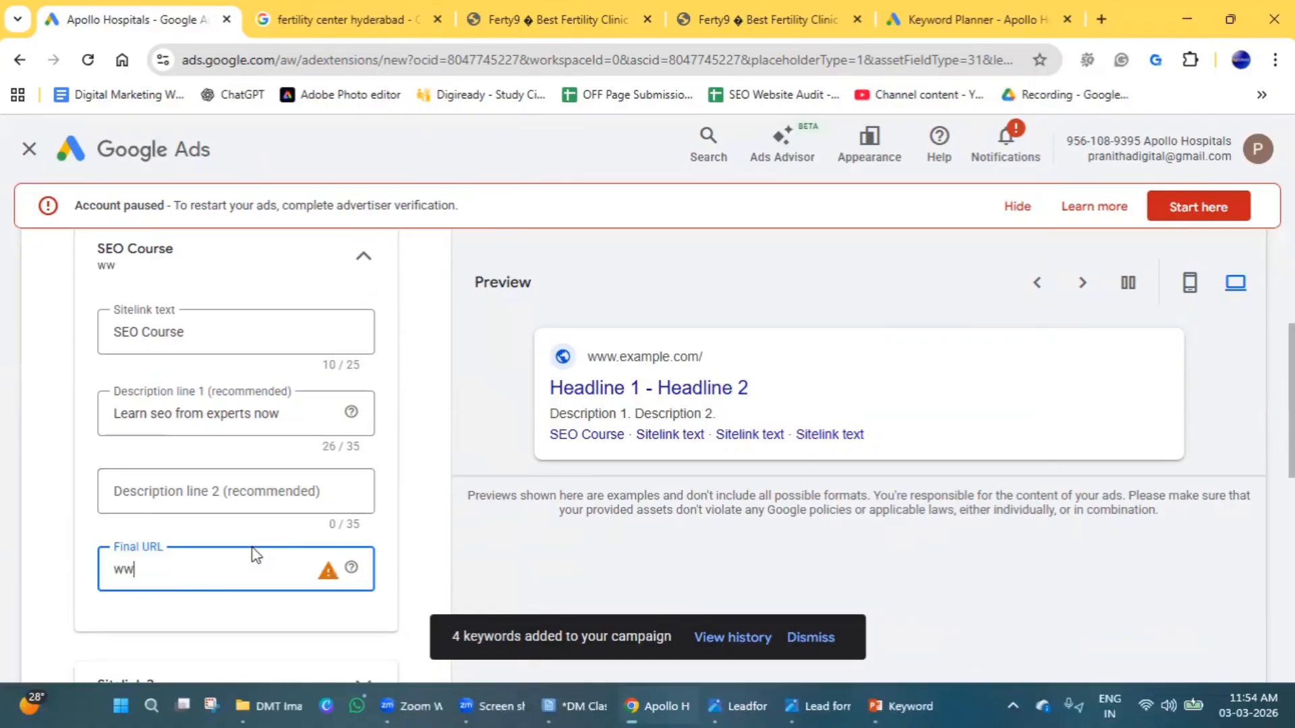
{"action": "type", "text": "w.digiready,"}
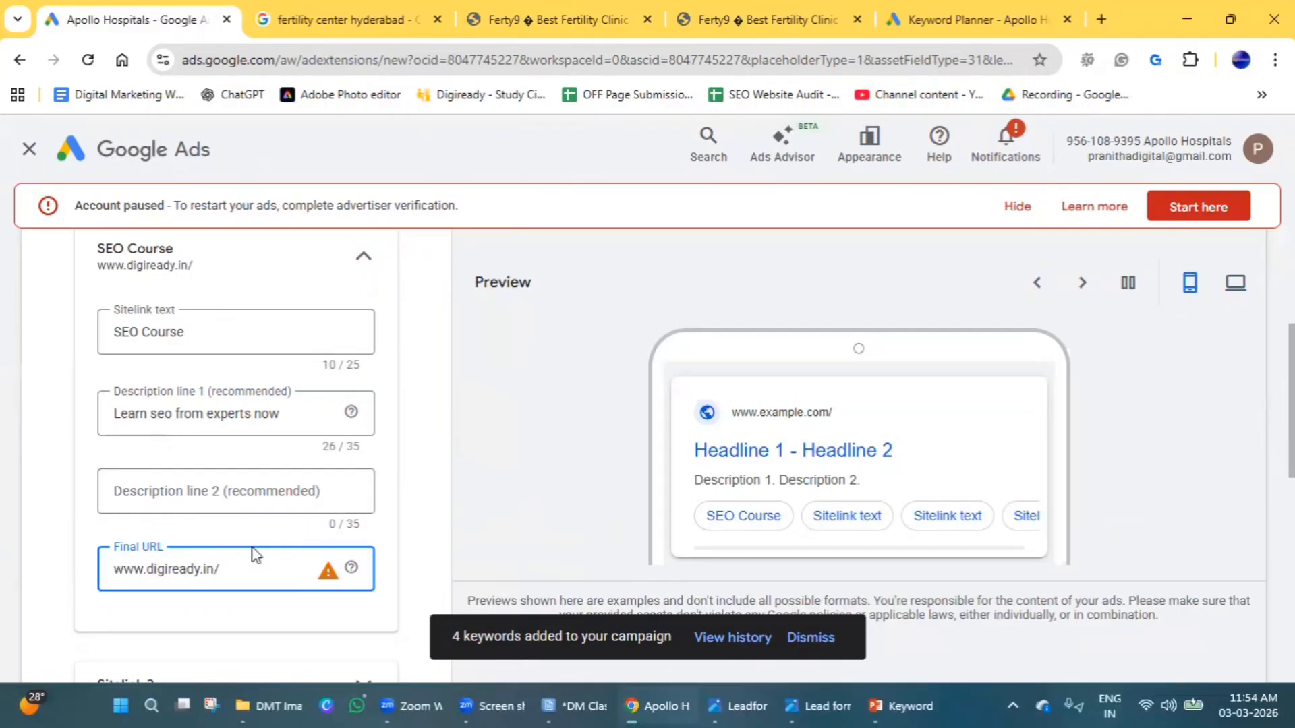
{"action": "triple_click", "coordinate": [215, 570]}
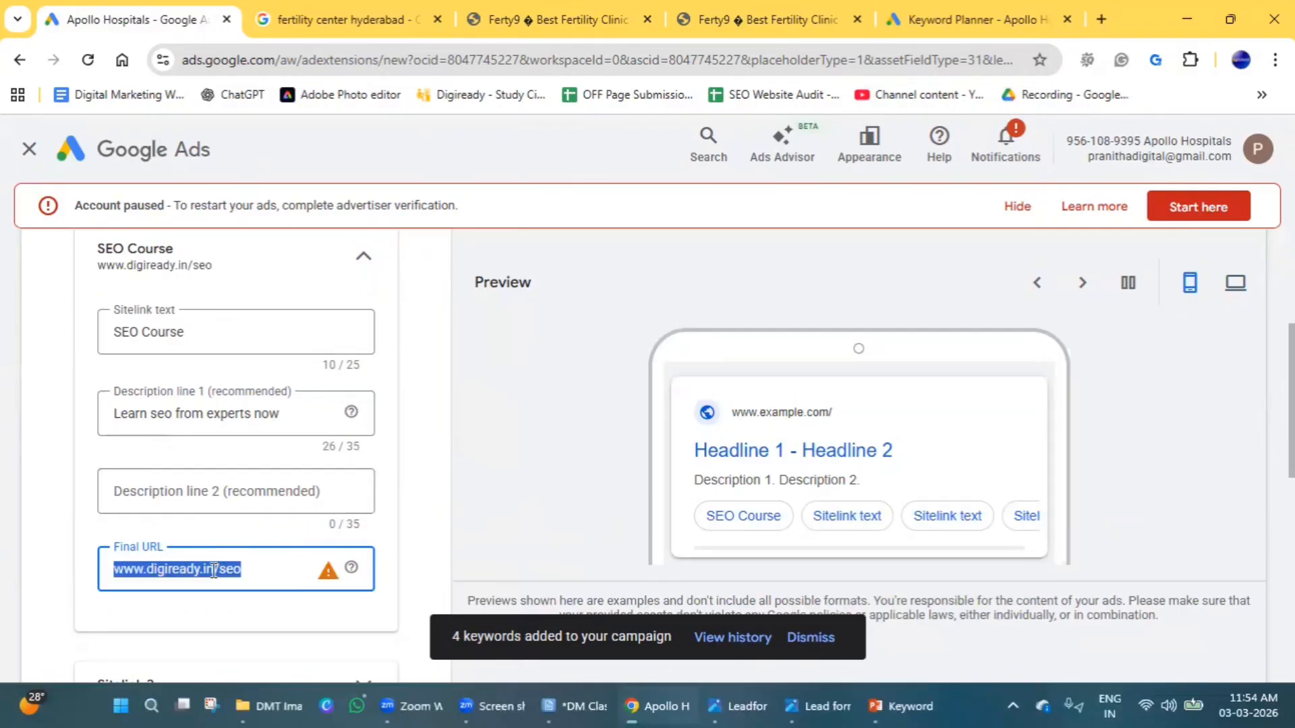
{"action": "left_click", "coordinate": [327, 575]}
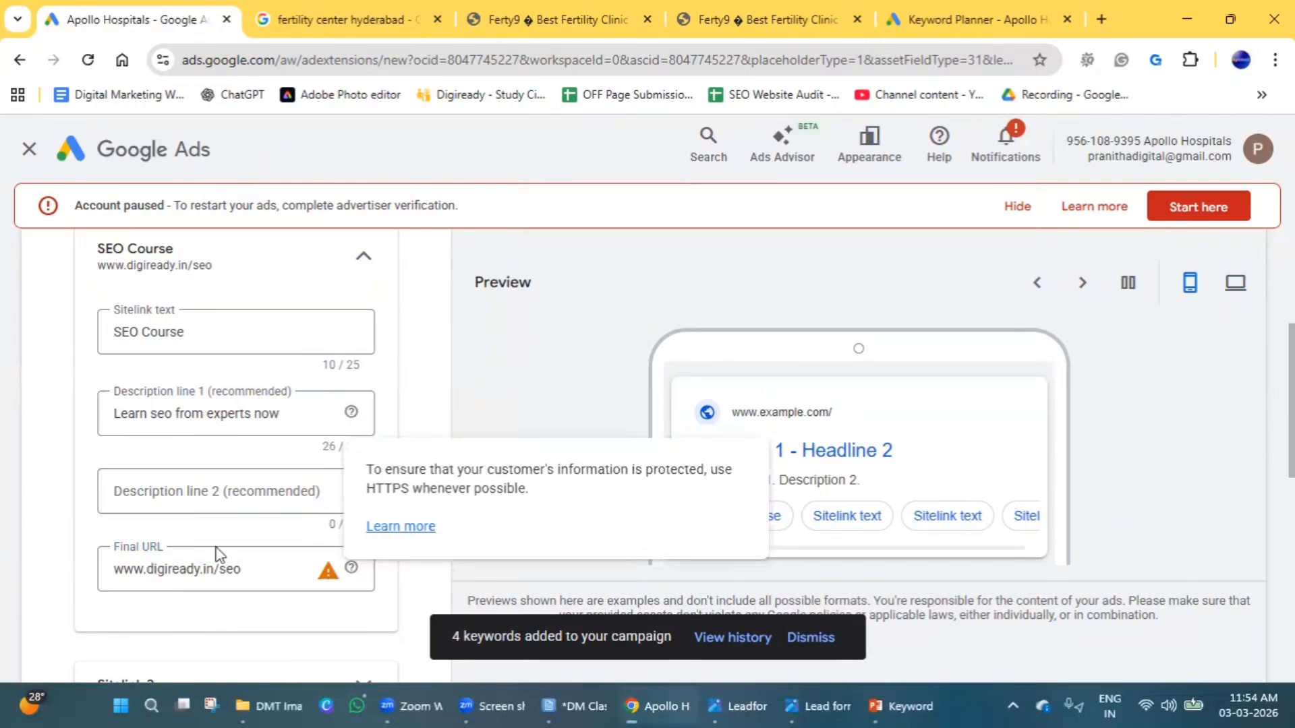
{"action": "left_click", "coordinate": [124, 569]}
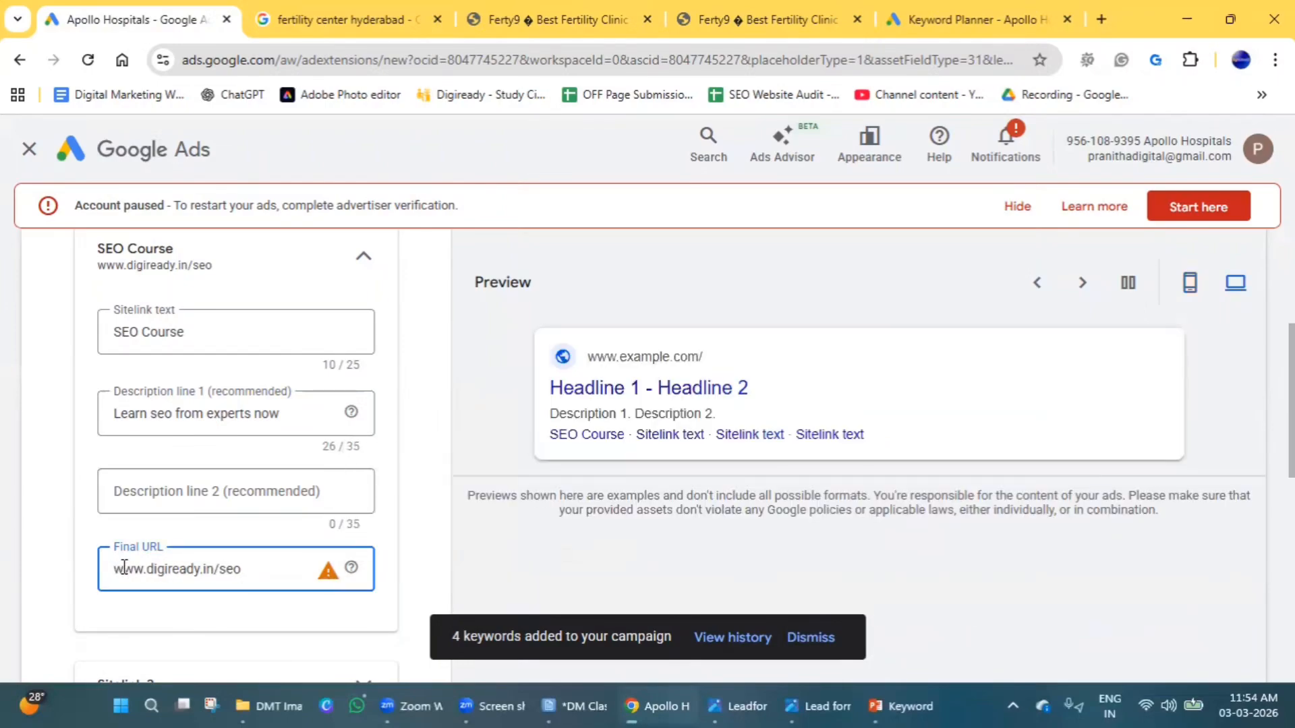
{"action": "type", "text": "https"}
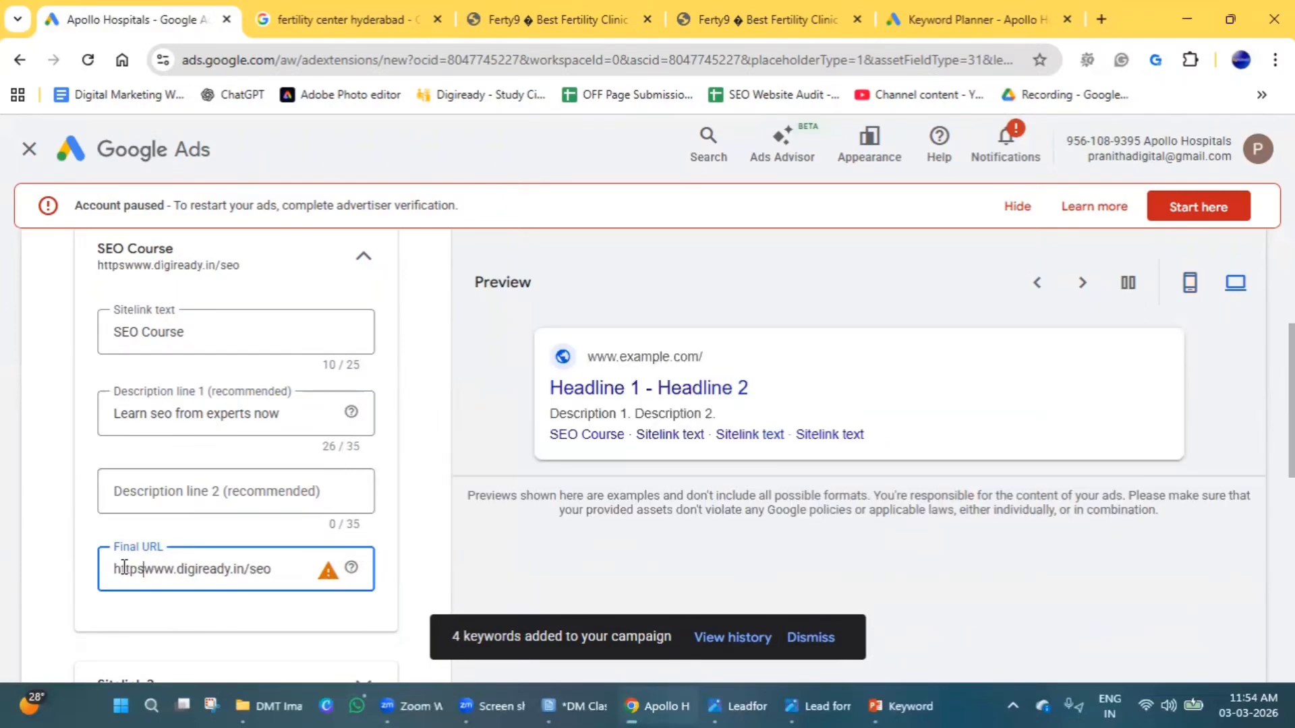
{"action": "type", "text": "://"}
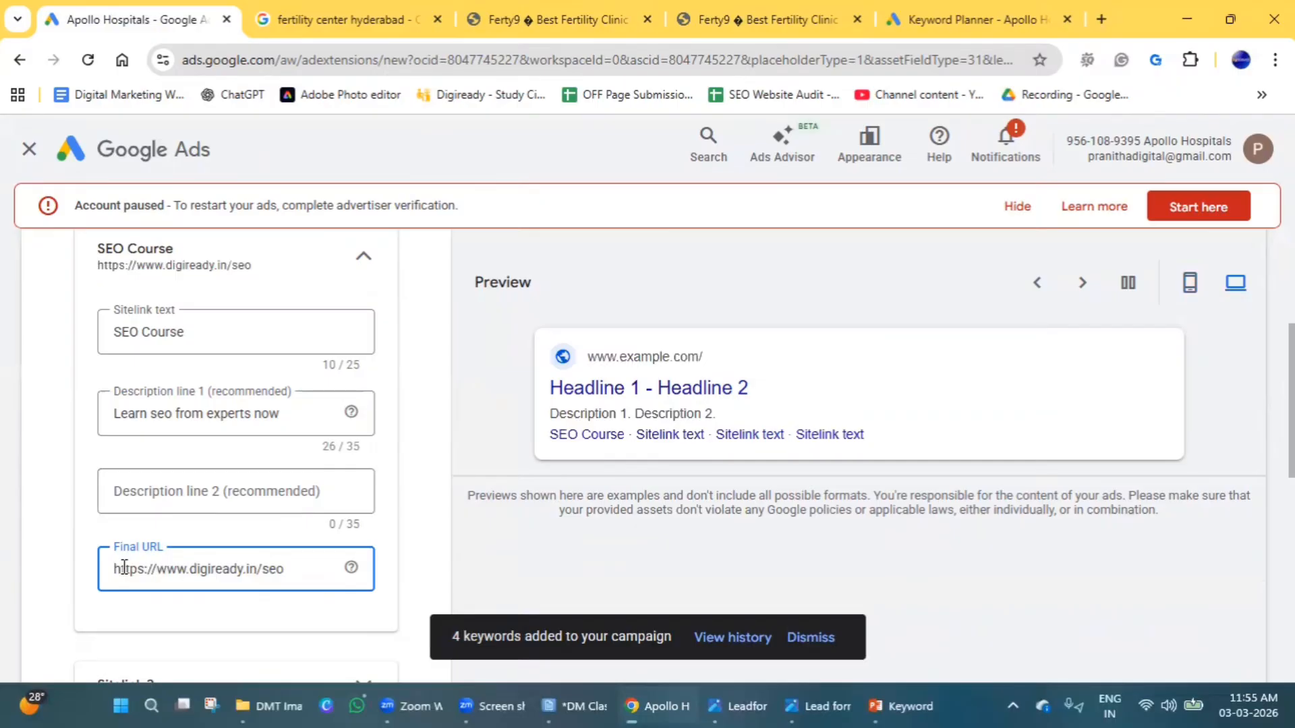
Expand the second sitelink and enter "Google Ads Course" as its sitelink text.
{"action": "scroll", "coordinate": [124, 568], "scroll_direction": "down", "scroll_amount": 4}
{"action": "left_click", "coordinate": [201, 403]}
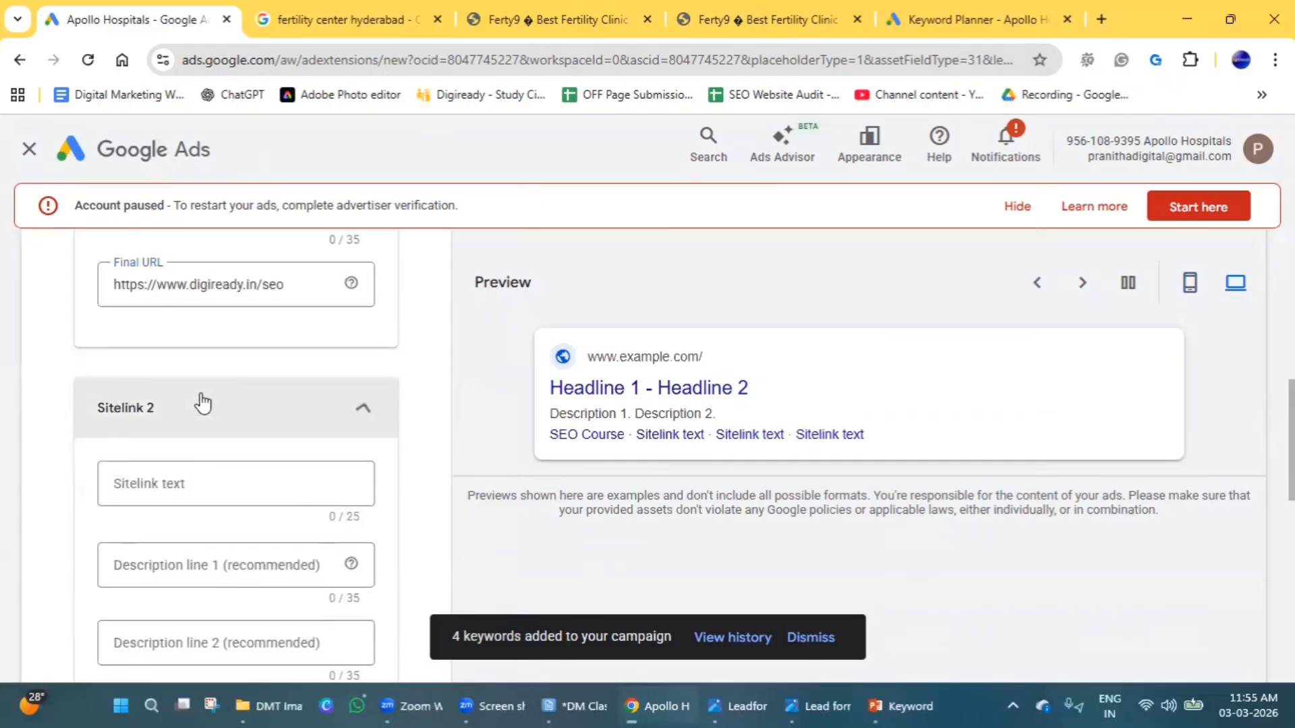
{"action": "left_click", "coordinate": [185, 484]}
{"action": "type", "text": "PP"}
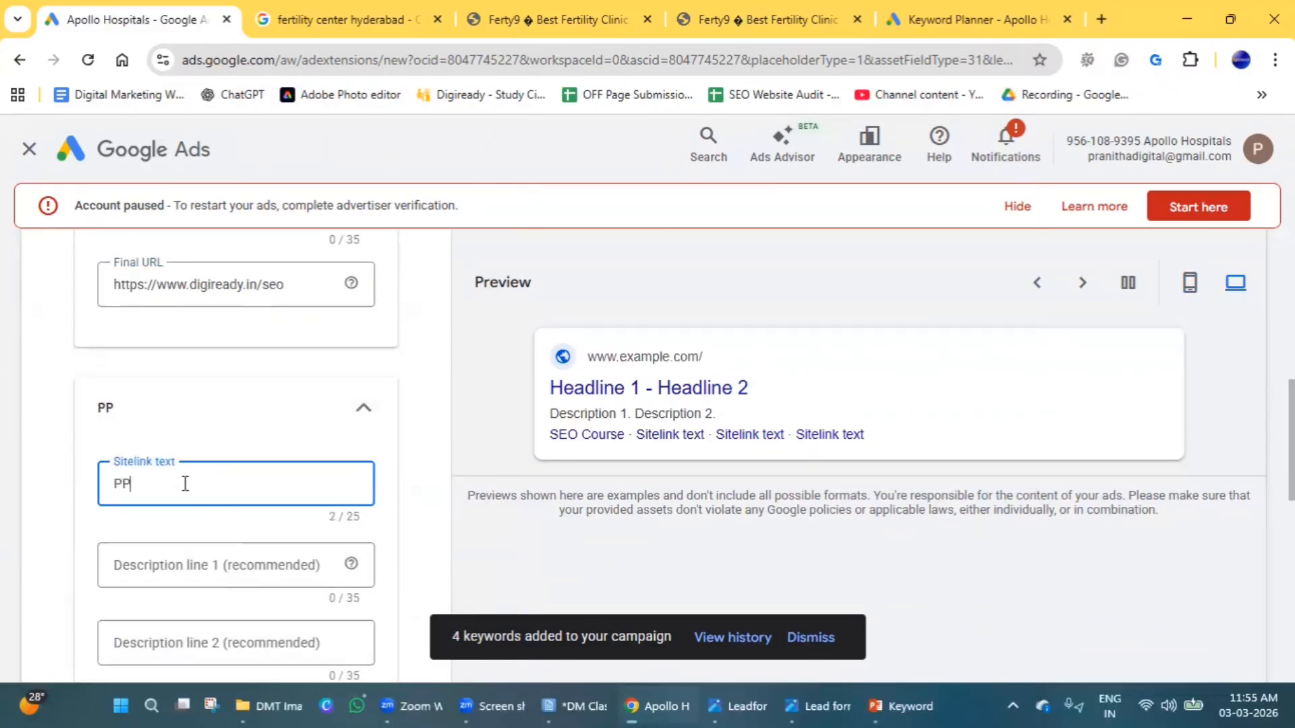
{"action": "key", "text": "BackSpace"}
{"action": "type", "text": "Googl"}
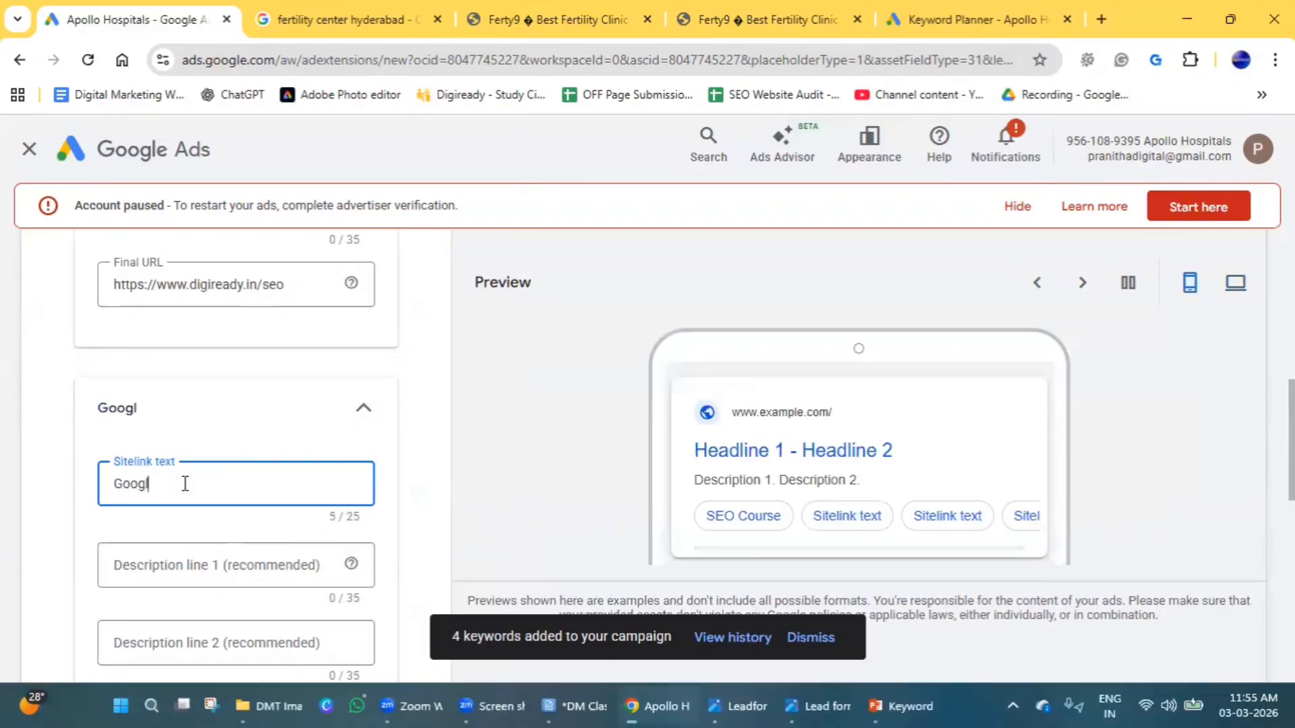
{"action": "type", "text": "e Ads"}
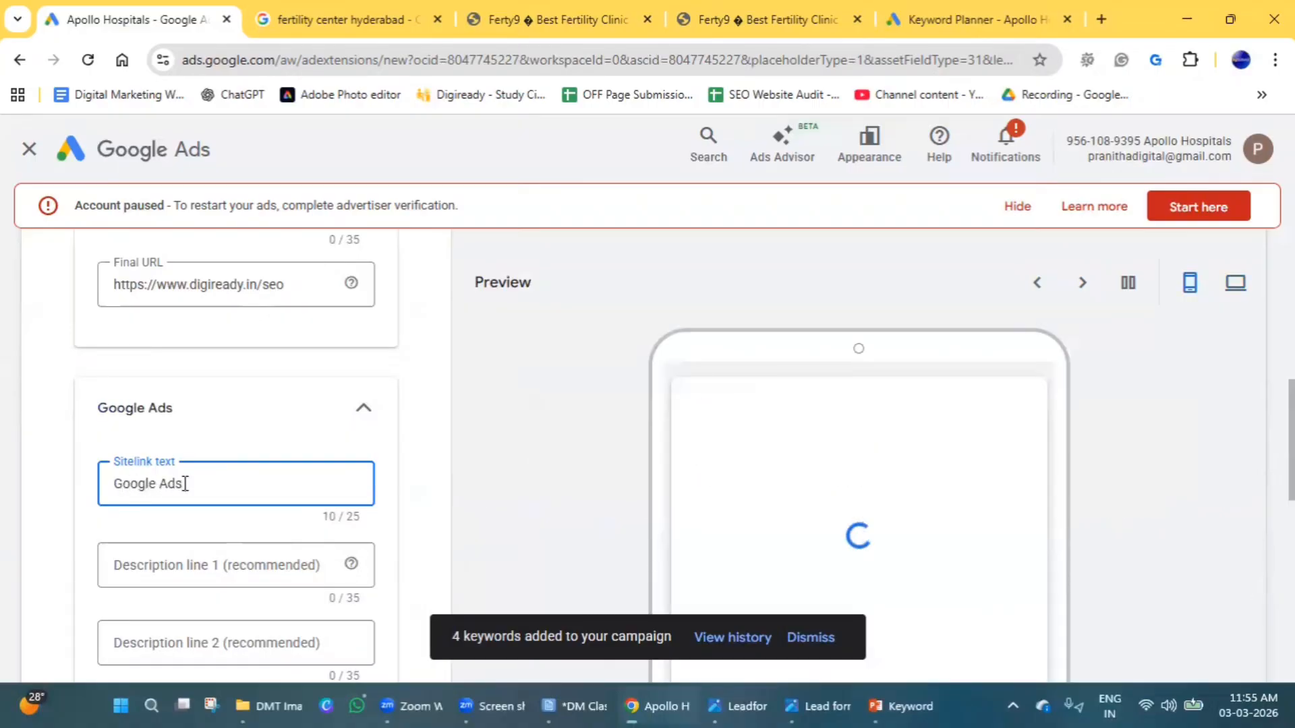
{"action": "type", "text": " Course"}
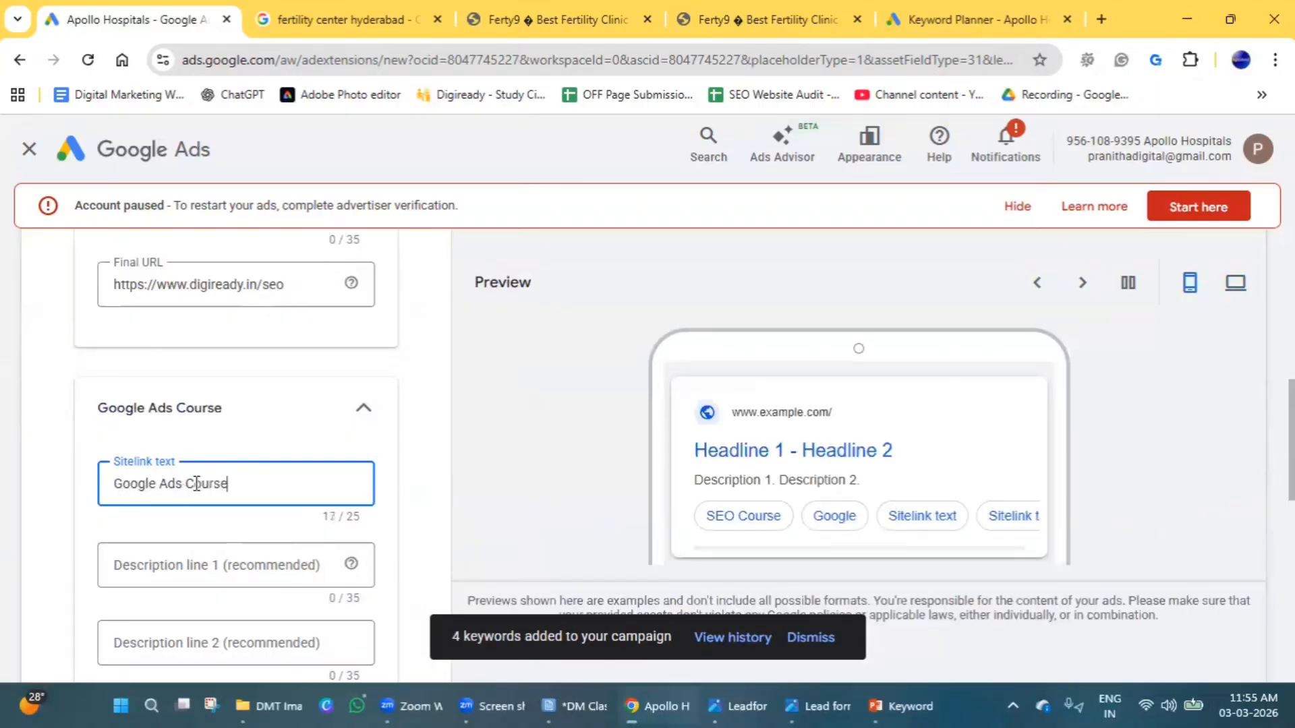
Fill in the Google Ads Course sitelink's first description line with "Learn to promote your business".
{"action": "scroll", "coordinate": [196, 438], "scroll_direction": "down", "scroll_amount": 3}
{"action": "left_click", "coordinate": [184, 373]}
{"action": "type", "text": "Learn"}
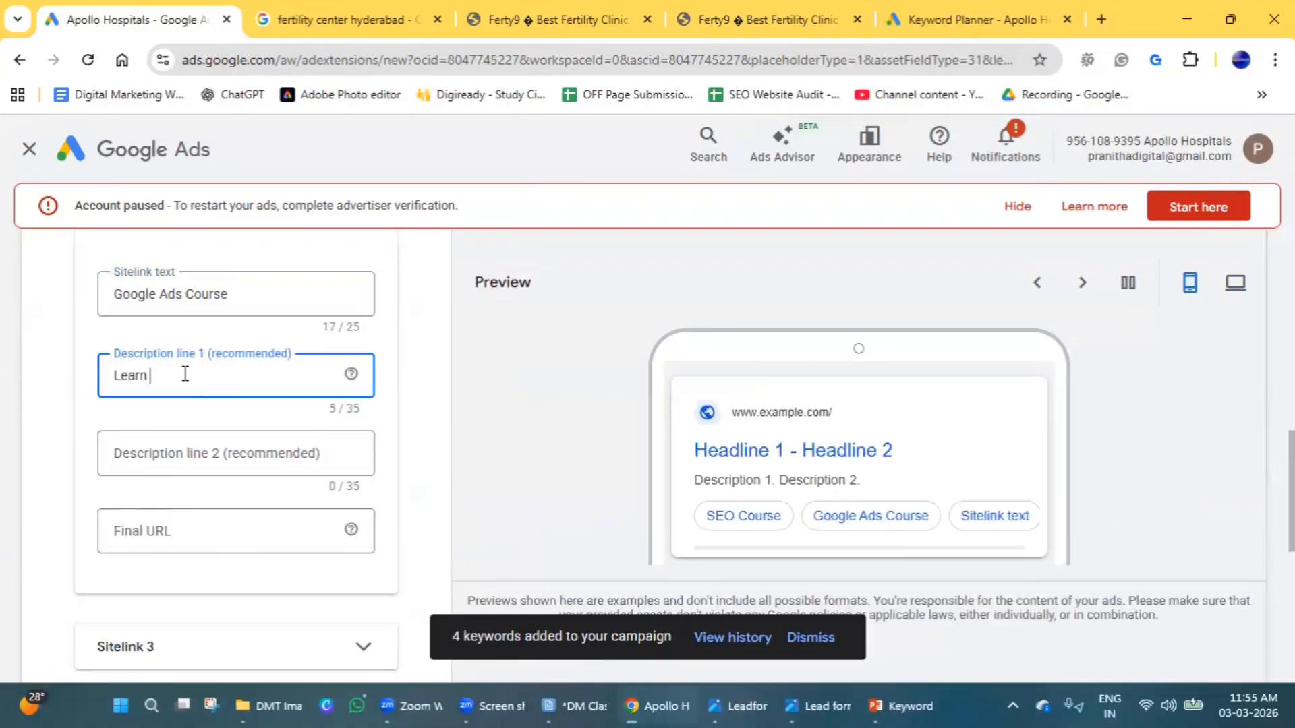
{"action": "type", "text": " to promote your business"}
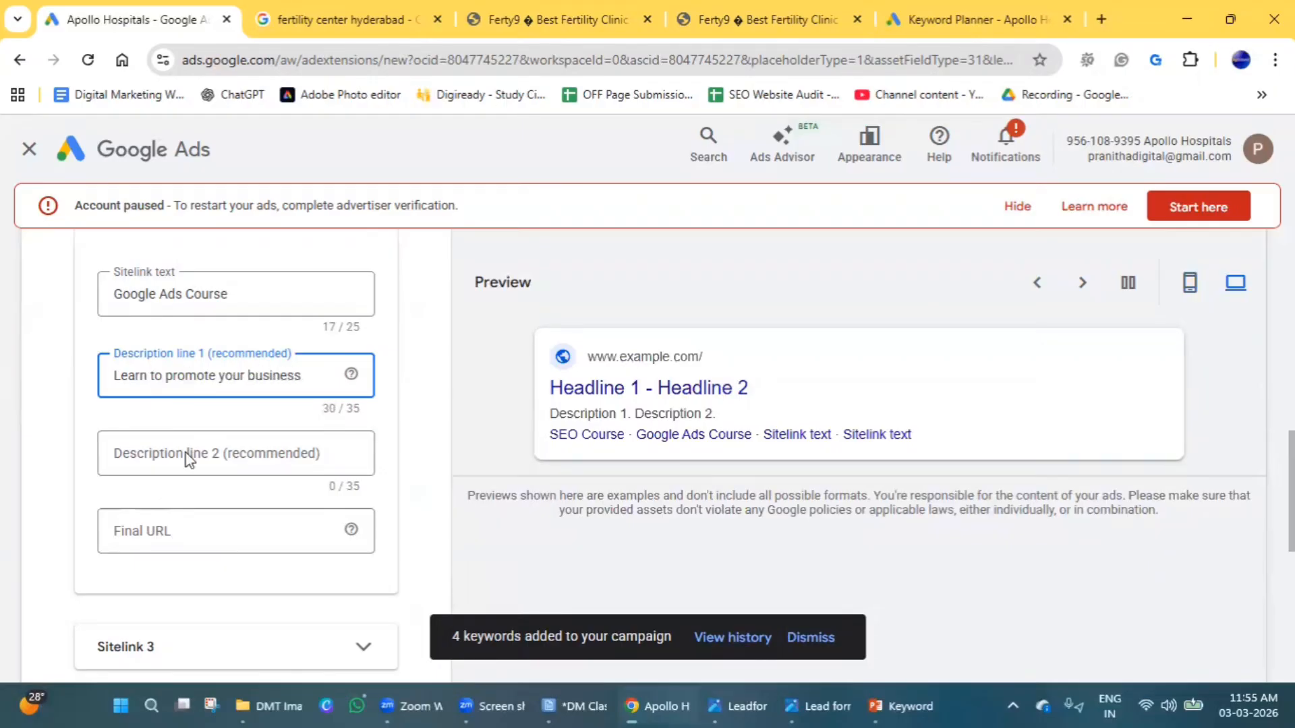
{"action": "left_click", "coordinate": [191, 524]}
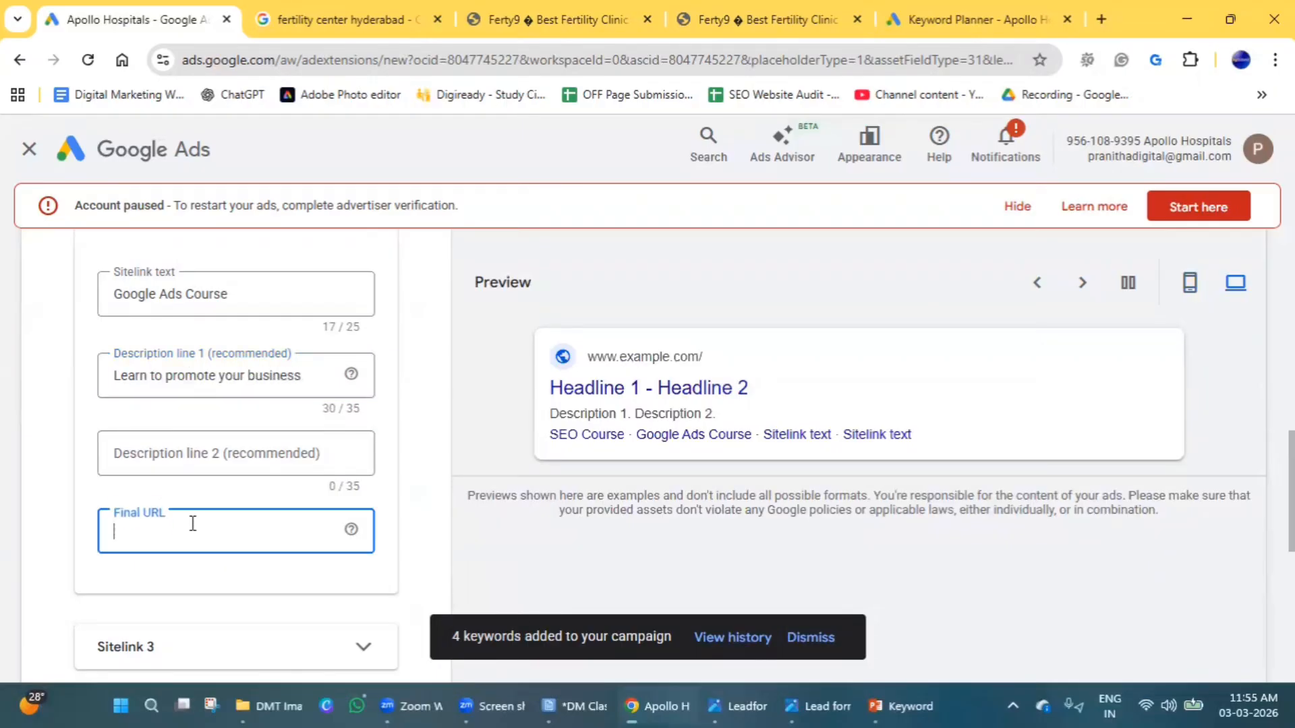
{"action": "type", "text": "www.digiready.in/seo"}
{"action": "double_click", "coordinate": [228, 534]}
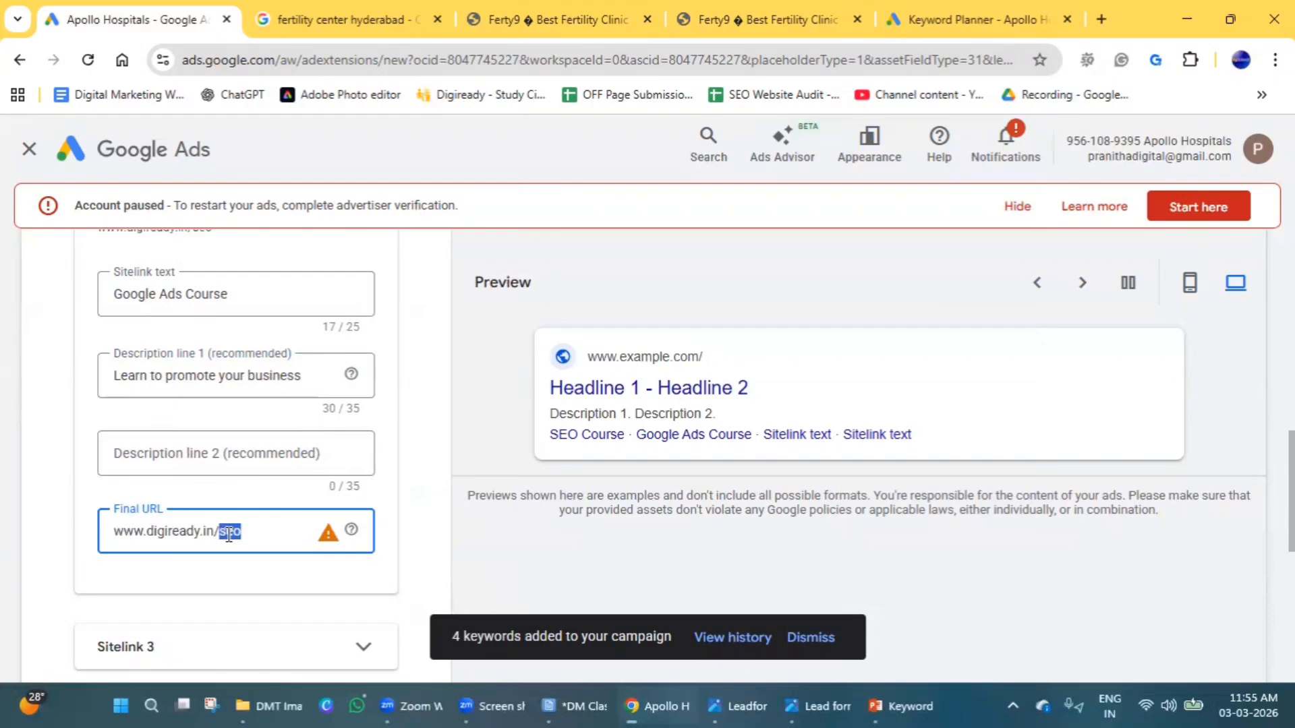
{"action": "type", "text": "Google Ads"}
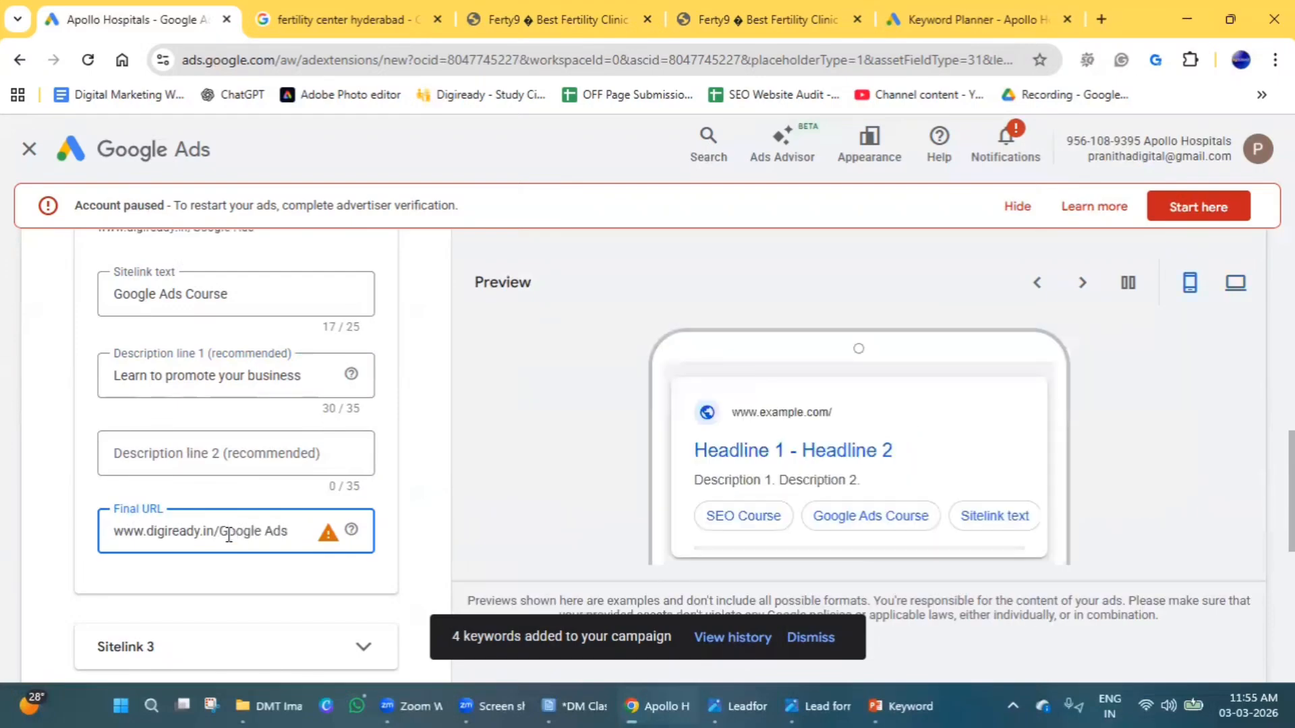
Schedule the sitelinks to start on 11 Mar 2026 and end on 26 Mar 2026 in the advanced options.
{"action": "scroll", "coordinate": [228, 535], "scroll_direction": "down", "scroll_amount": 7}
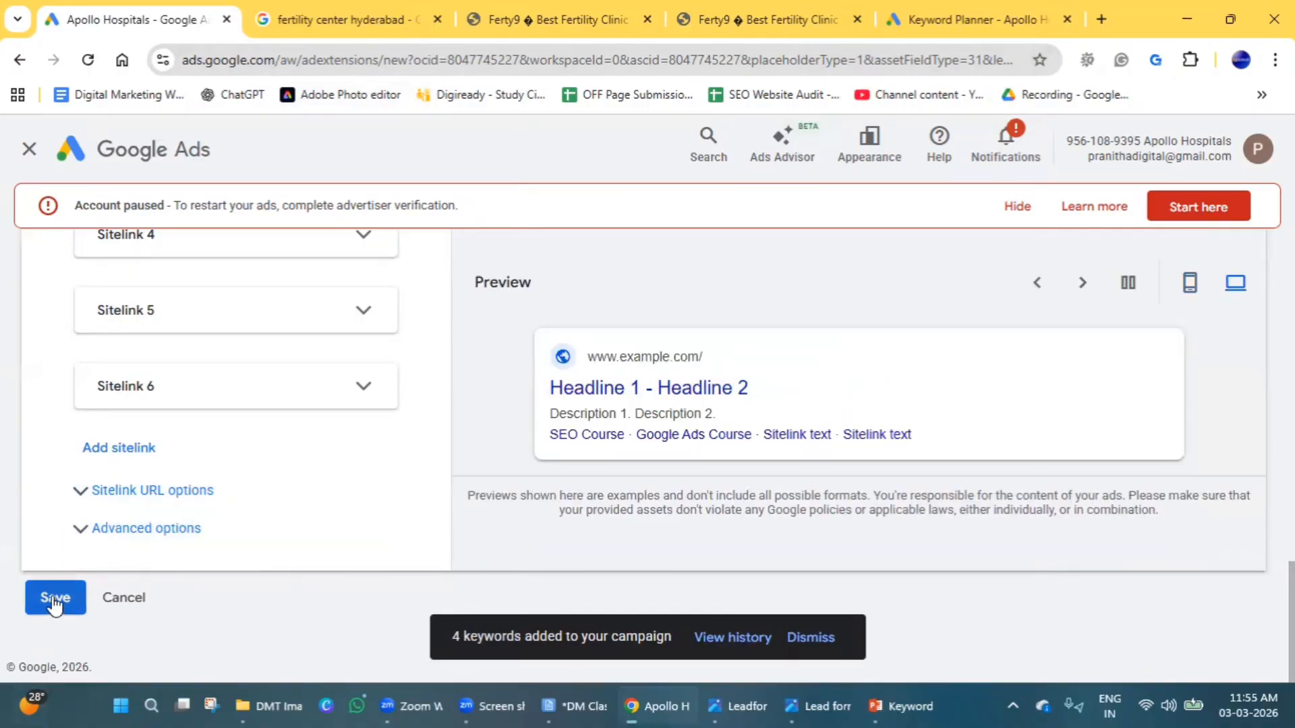
{"action": "left_click", "coordinate": [95, 533]}
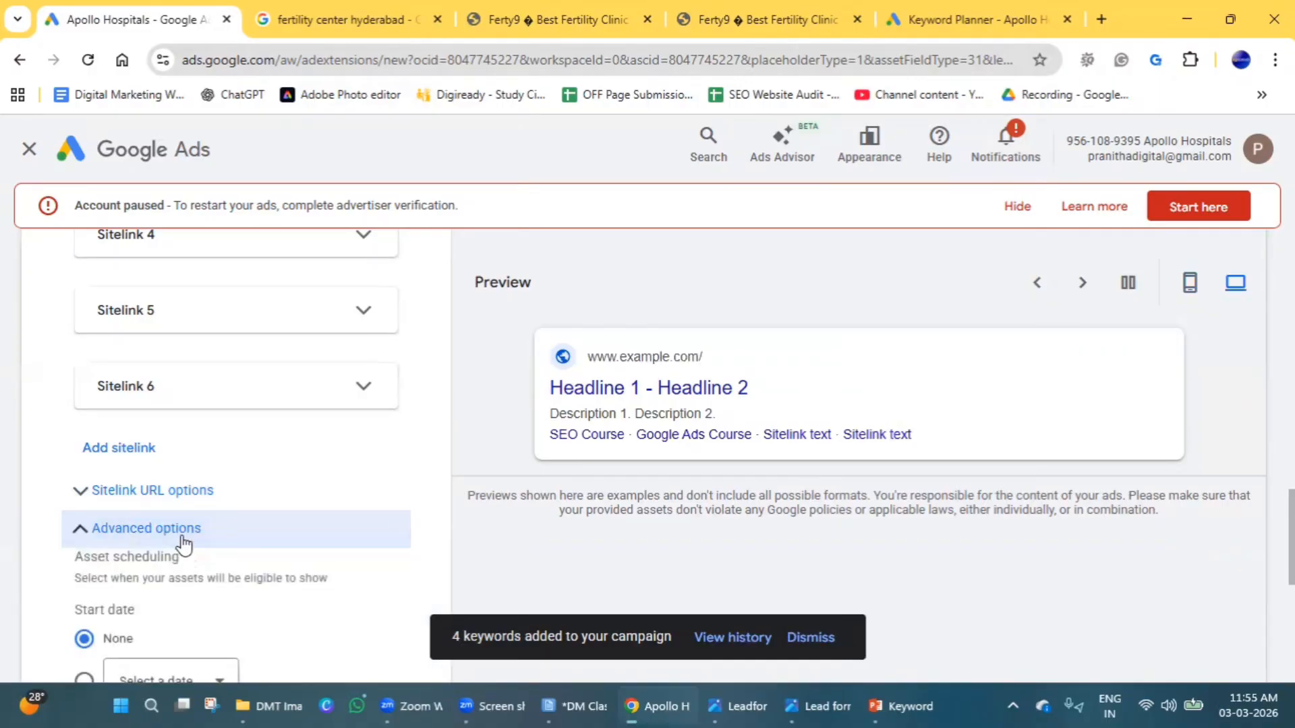
{"action": "scroll", "coordinate": [400, 531], "scroll_direction": "down", "scroll_amount": 2}
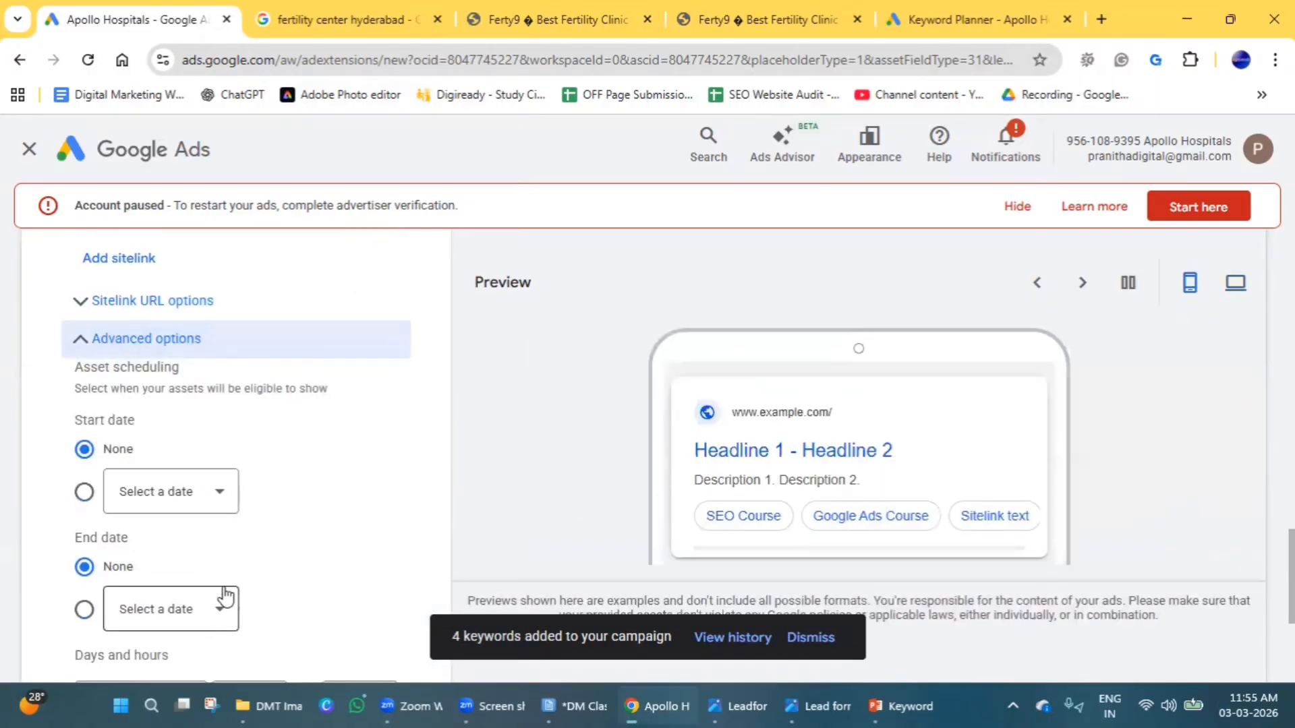
{"action": "left_click", "coordinate": [236, 512]}
{"action": "left_click", "coordinate": [192, 362]}
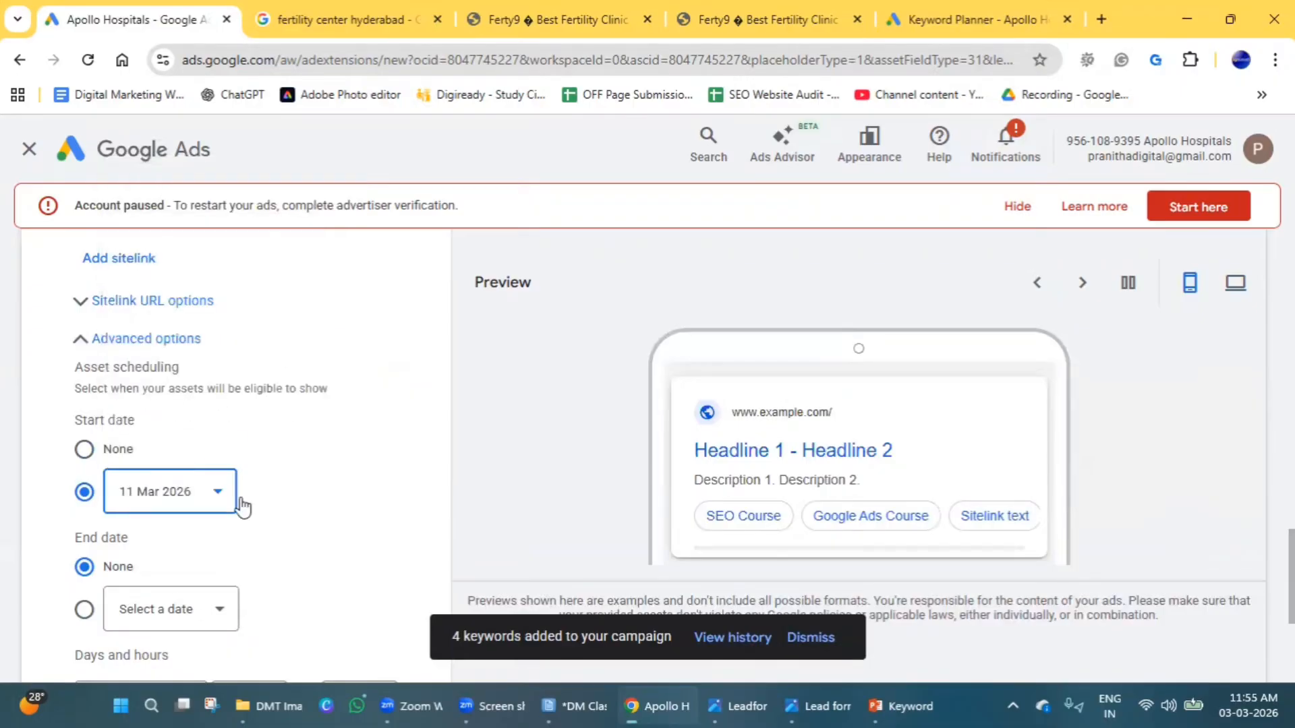
{"action": "scroll", "coordinate": [239, 526], "scroll_direction": "down", "scroll_amount": 3}
{"action": "left_click", "coordinate": [203, 419]}
{"action": "left_click", "coordinate": [211, 388]}
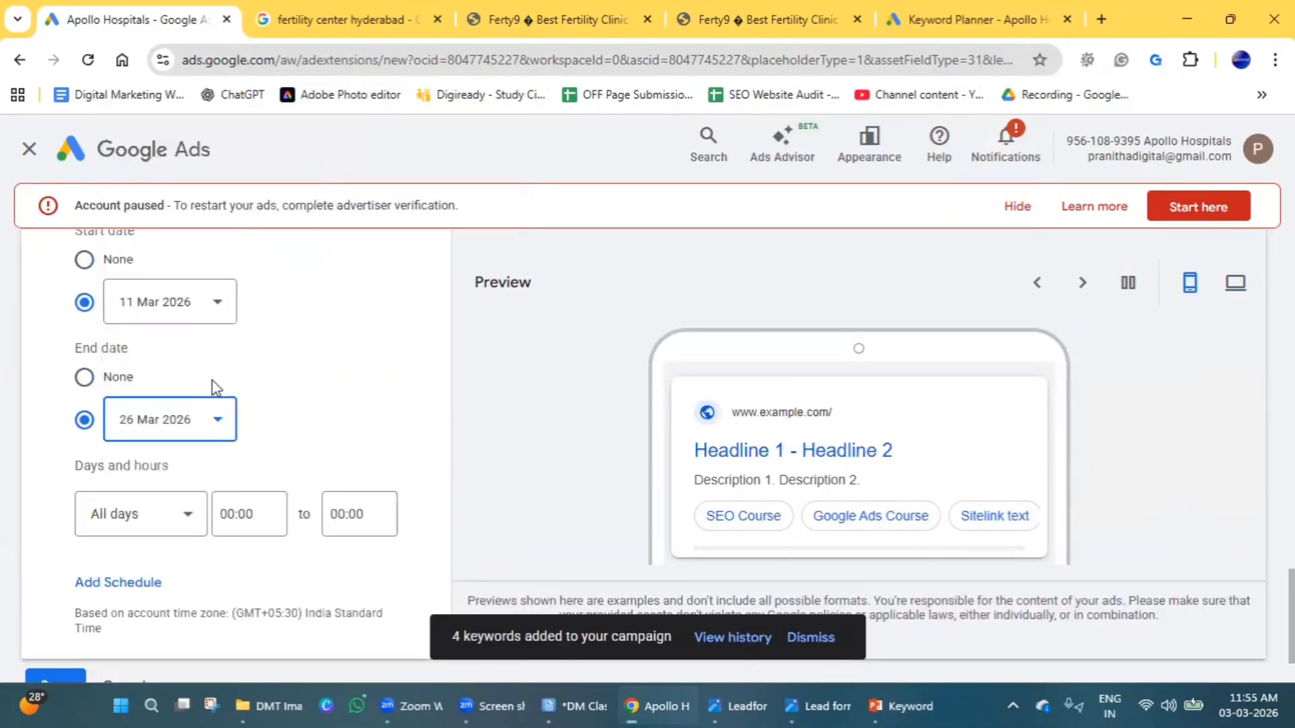
Restrict the sitelink schedule's days to Saturdays - Sundays.
{"action": "left_click", "coordinate": [182, 515]}
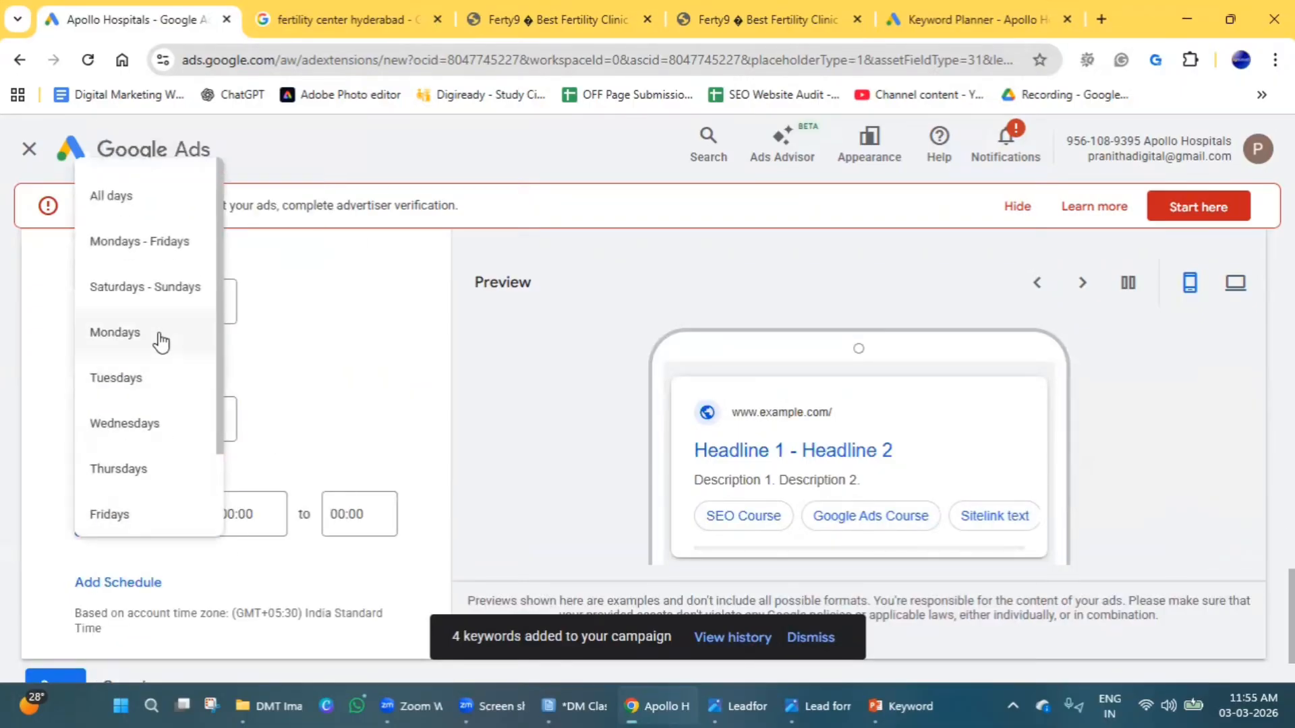
{"action": "left_click", "coordinate": [161, 305]}
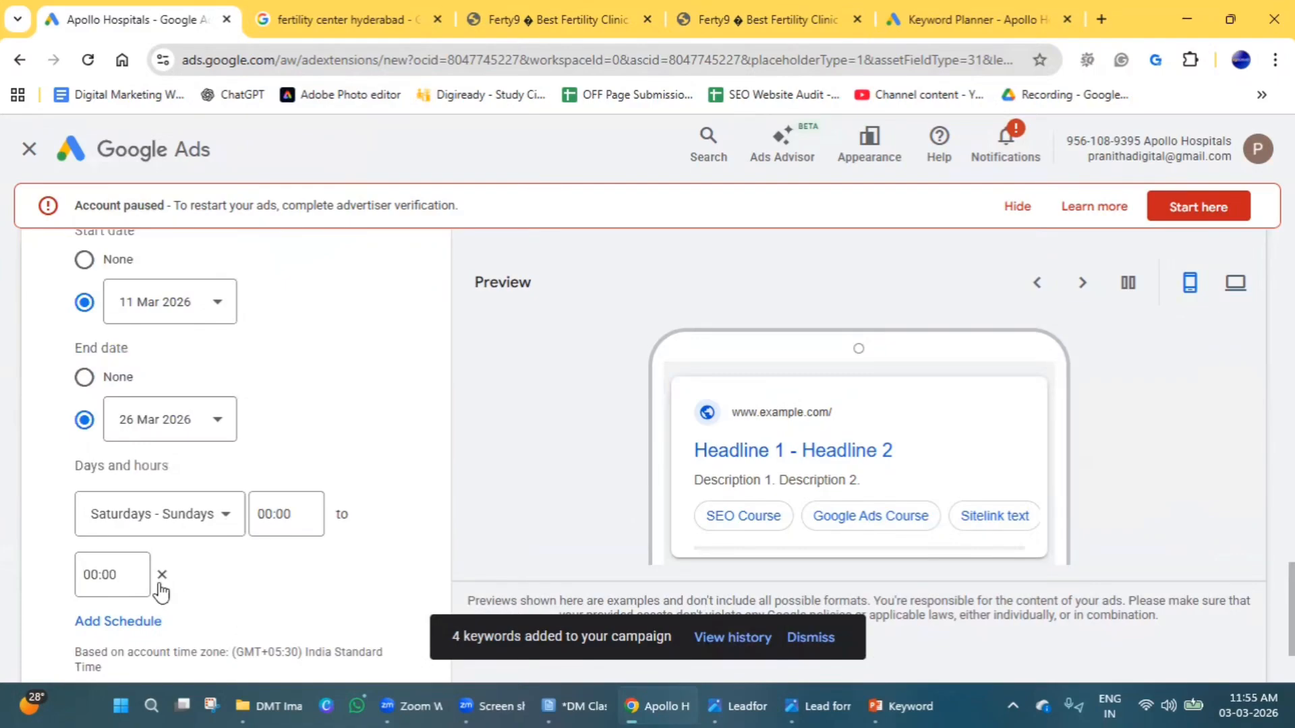
{"action": "scroll", "coordinate": [271, 647], "scroll_direction": "up", "scroll_amount": 3}
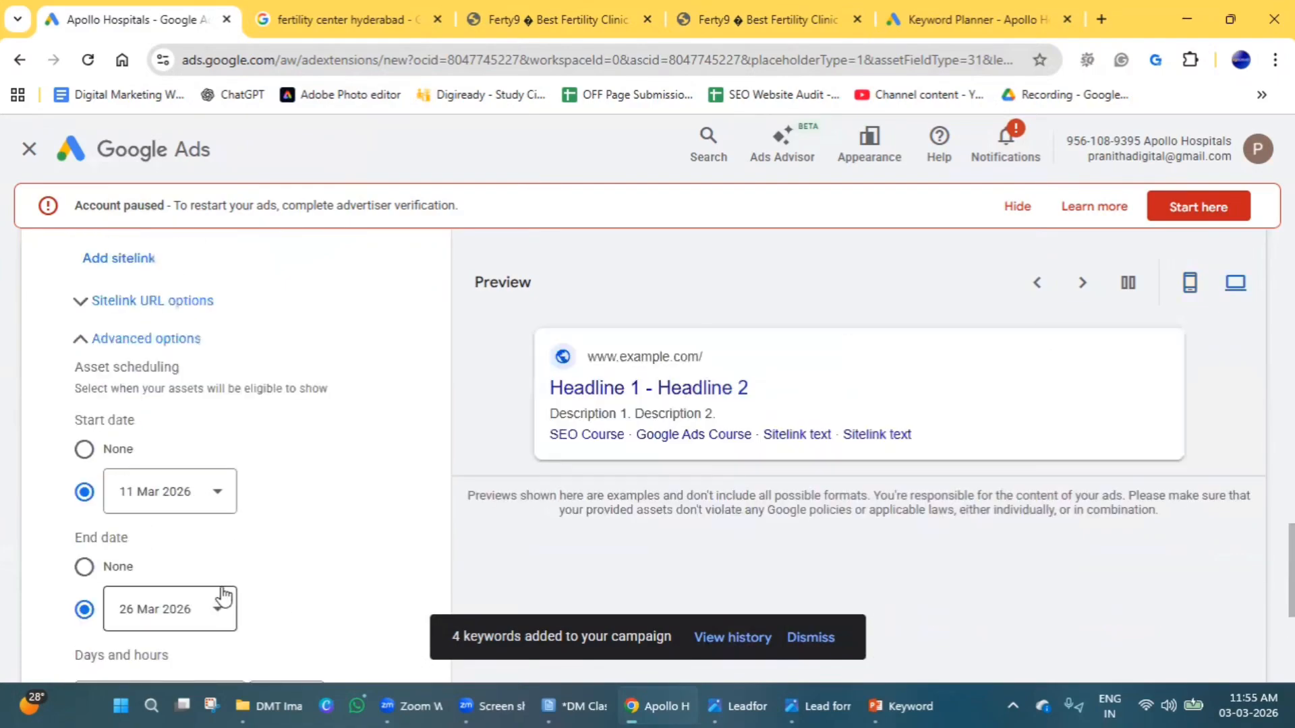
Try to save the sitelinks and choose to add the missing descriptions.
{"action": "scroll", "coordinate": [191, 549], "scroll_direction": "down", "scroll_amount": 5}
{"action": "left_click", "coordinate": [57, 597]}
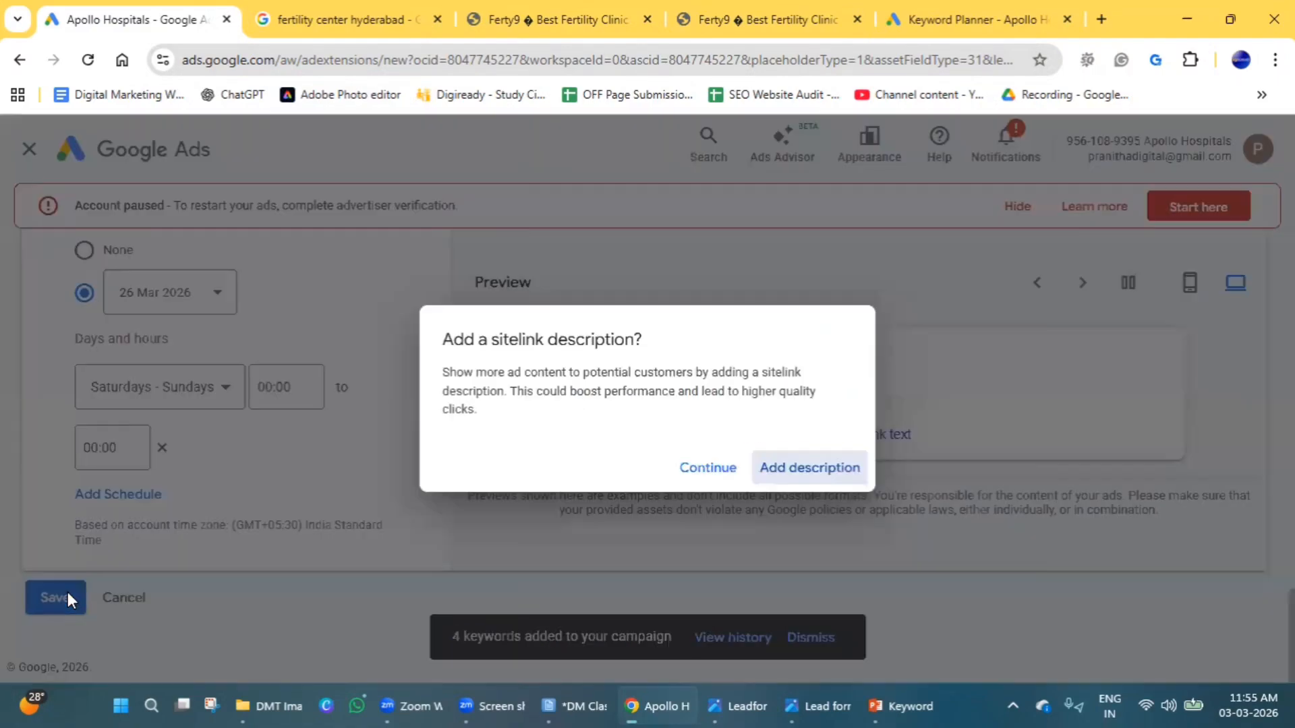
{"action": "left_click", "coordinate": [813, 464]}
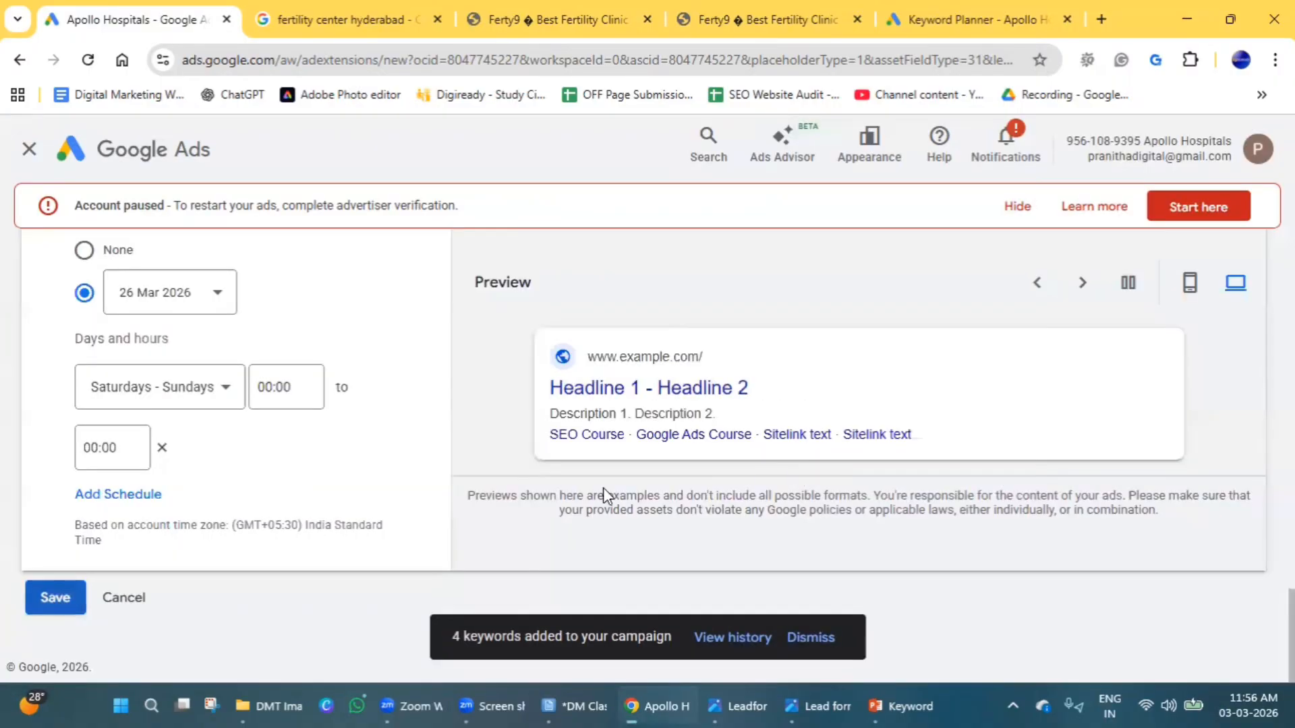
Enter placeholder text in description line 2 of the Google Ads Course sitelink and "leabf" in that of the SEO Course sitelink.
{"action": "scroll", "coordinate": [189, 526], "scroll_direction": "up", "scroll_amount": 5}
{"action": "scroll", "coordinate": [202, 560], "scroll_direction": "up", "scroll_amount": 6}
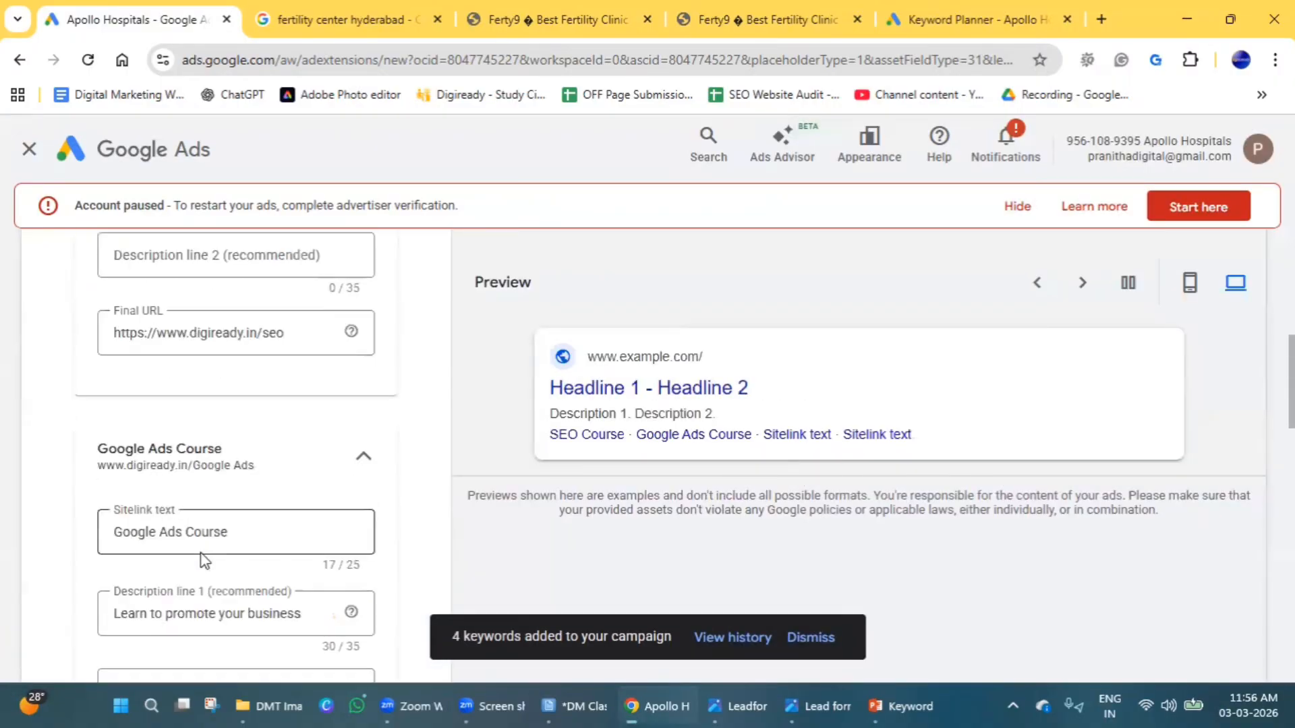
{"action": "scroll", "coordinate": [202, 570], "scroll_direction": "down", "scroll_amount": 2}
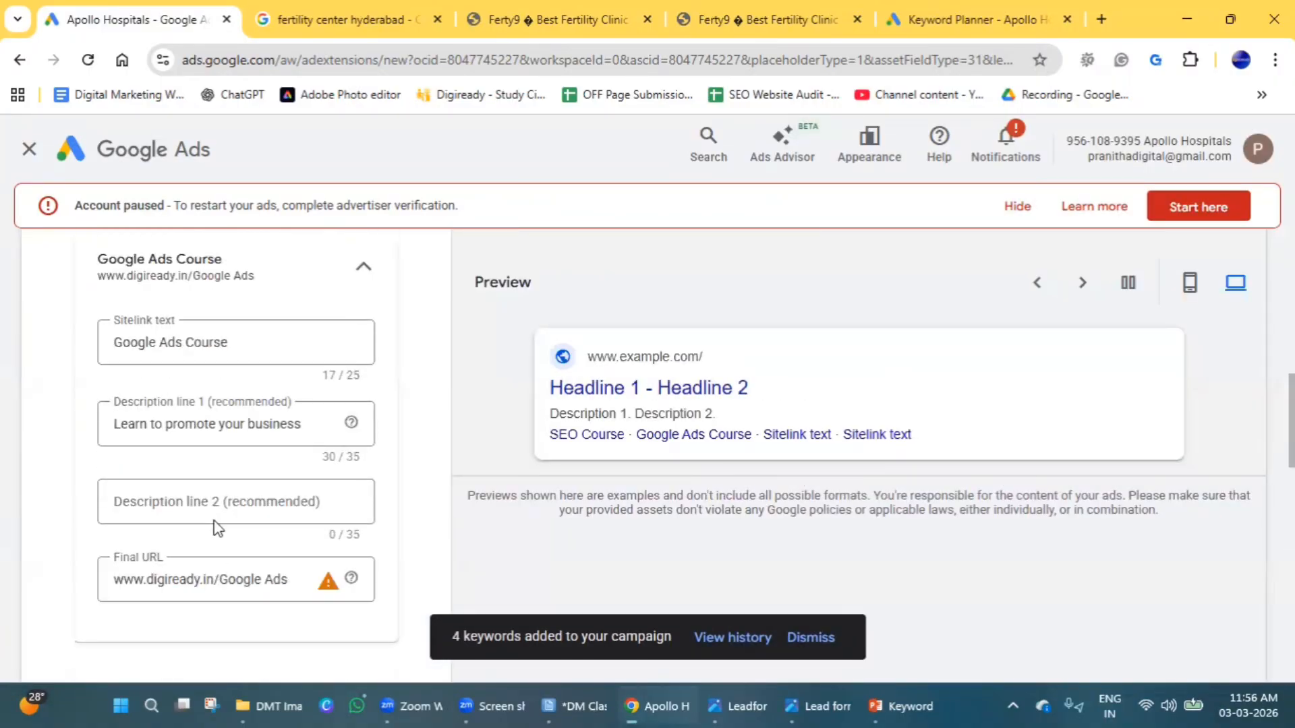
{"action": "left_click", "coordinate": [206, 500]}
{"action": "type", "text": "lean"}
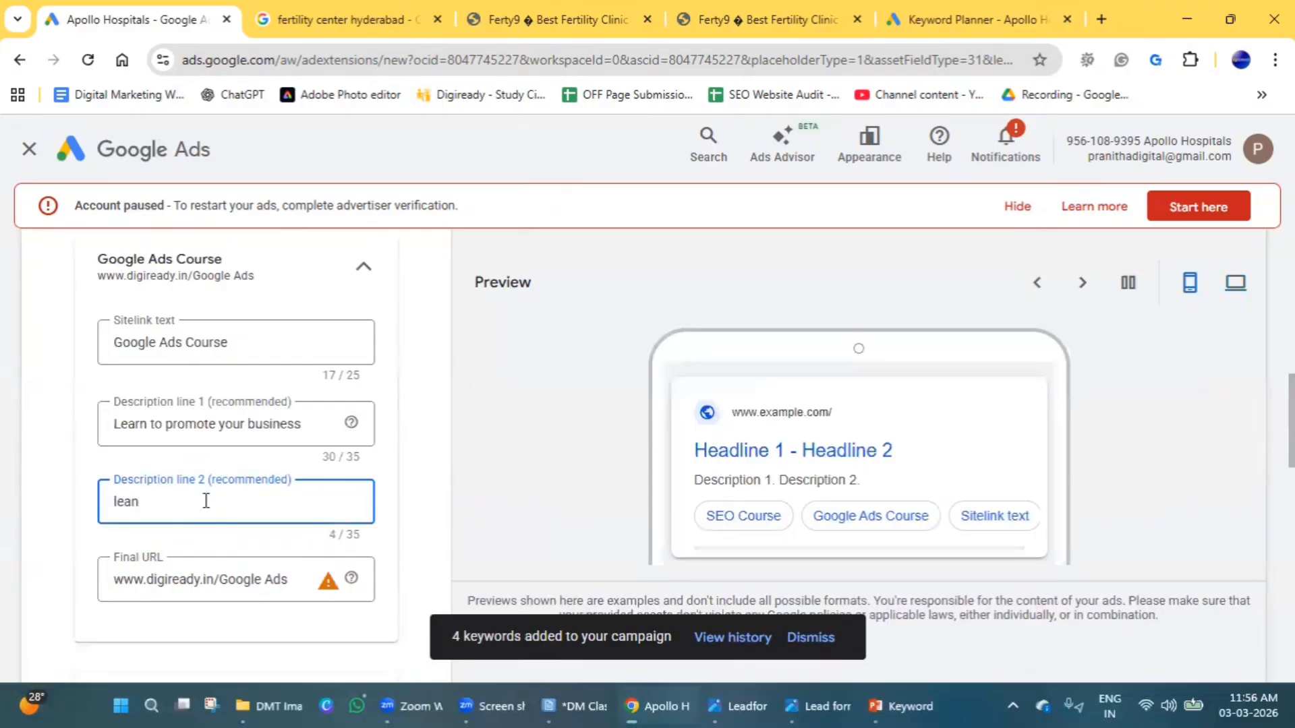
{"action": "scroll", "coordinate": [206, 501], "scroll_direction": "up", "scroll_amount": 4}
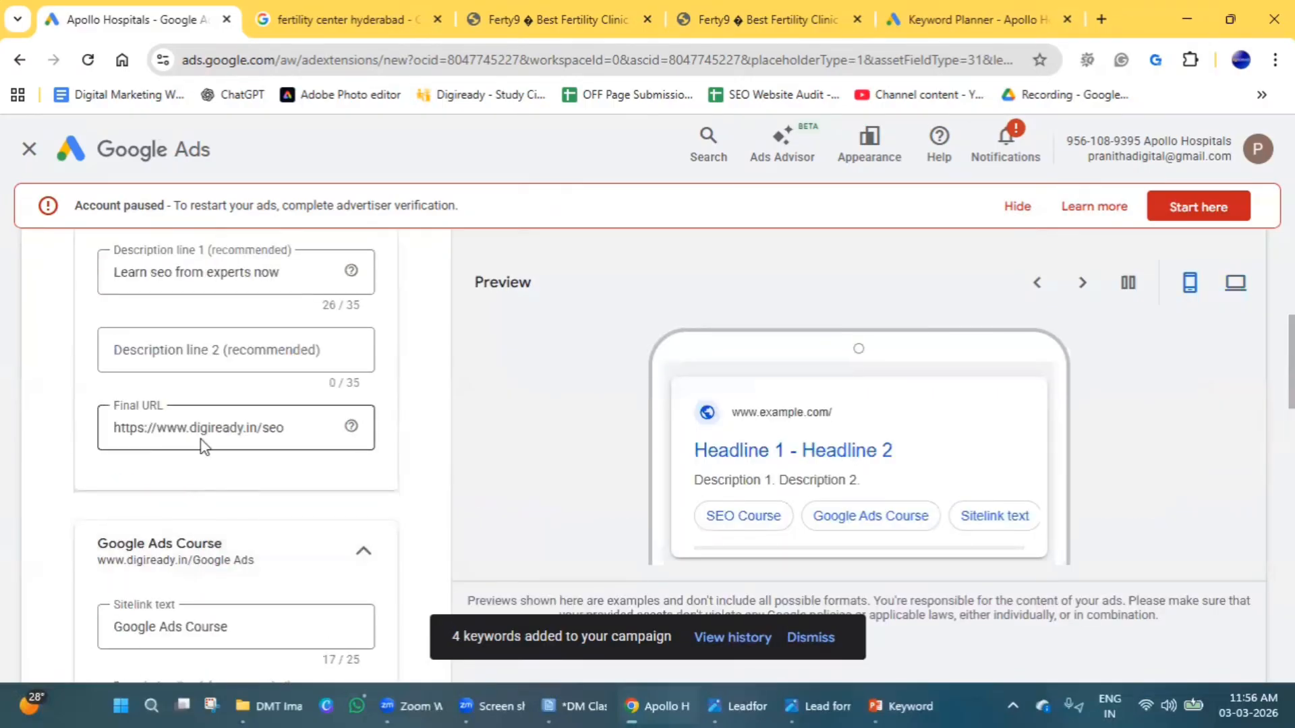
{"action": "left_click", "coordinate": [213, 364]}
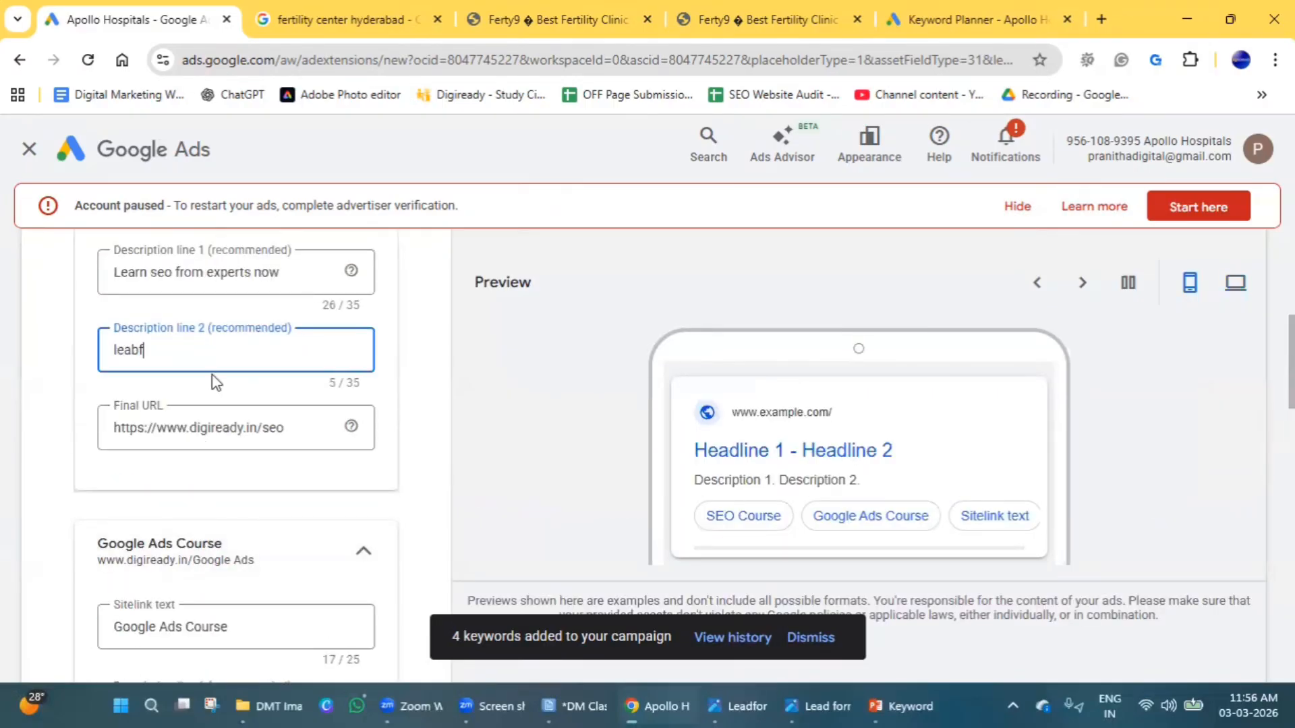
Try again to save the sitelinks and cancel their creation to return to the assets overview.
{"action": "scroll", "coordinate": [297, 484], "scroll_direction": "down", "scroll_amount": 10}
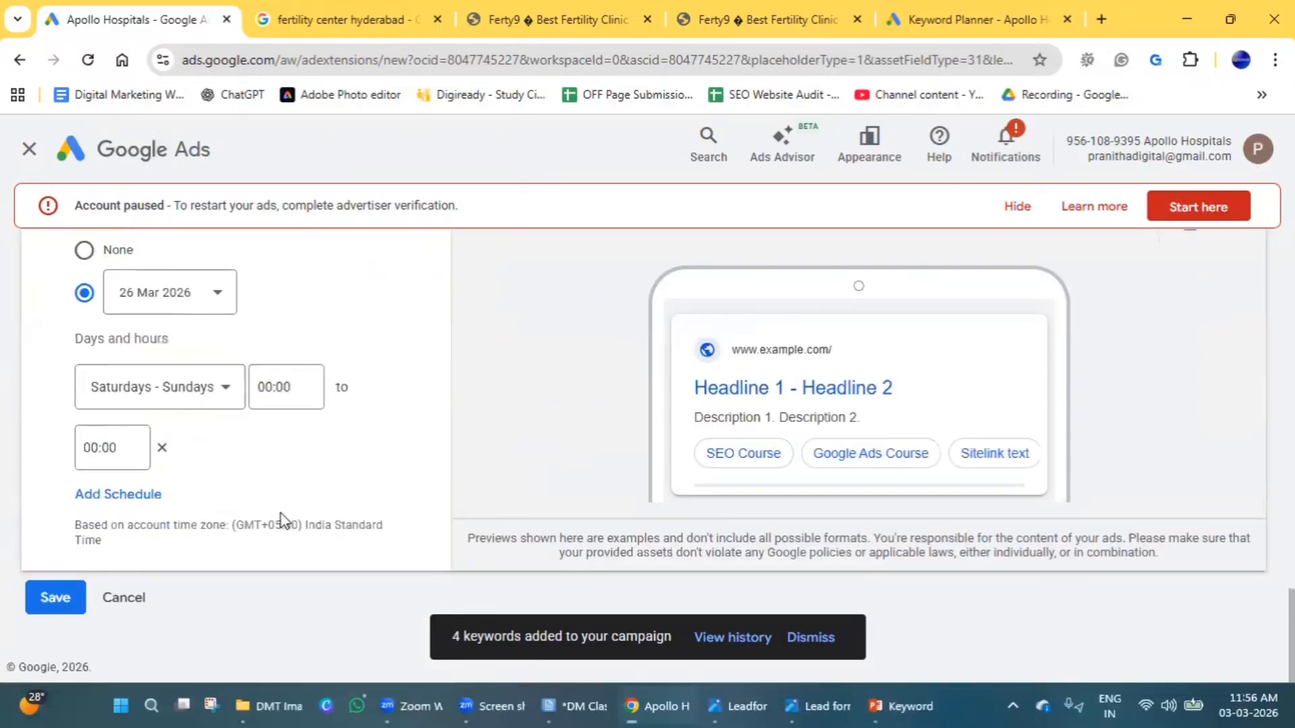
{"action": "left_click", "coordinate": [41, 596]}
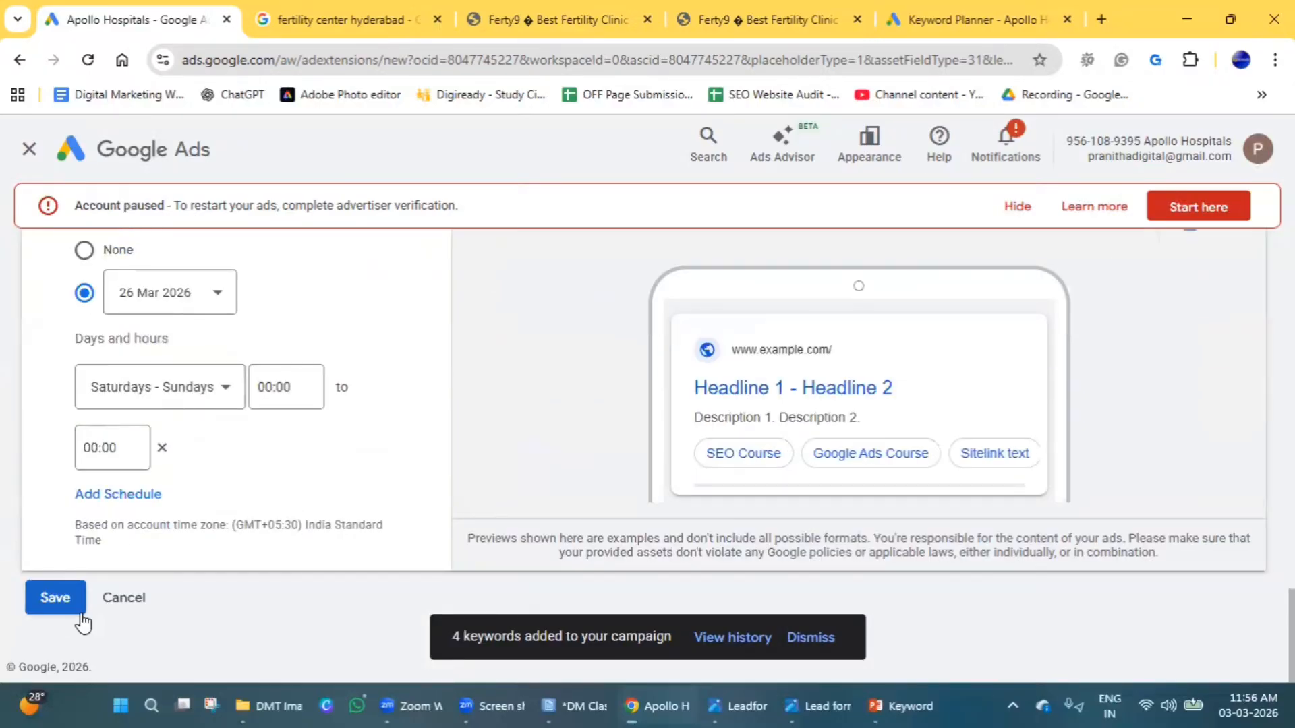
{"action": "left_click", "coordinate": [60, 602]}
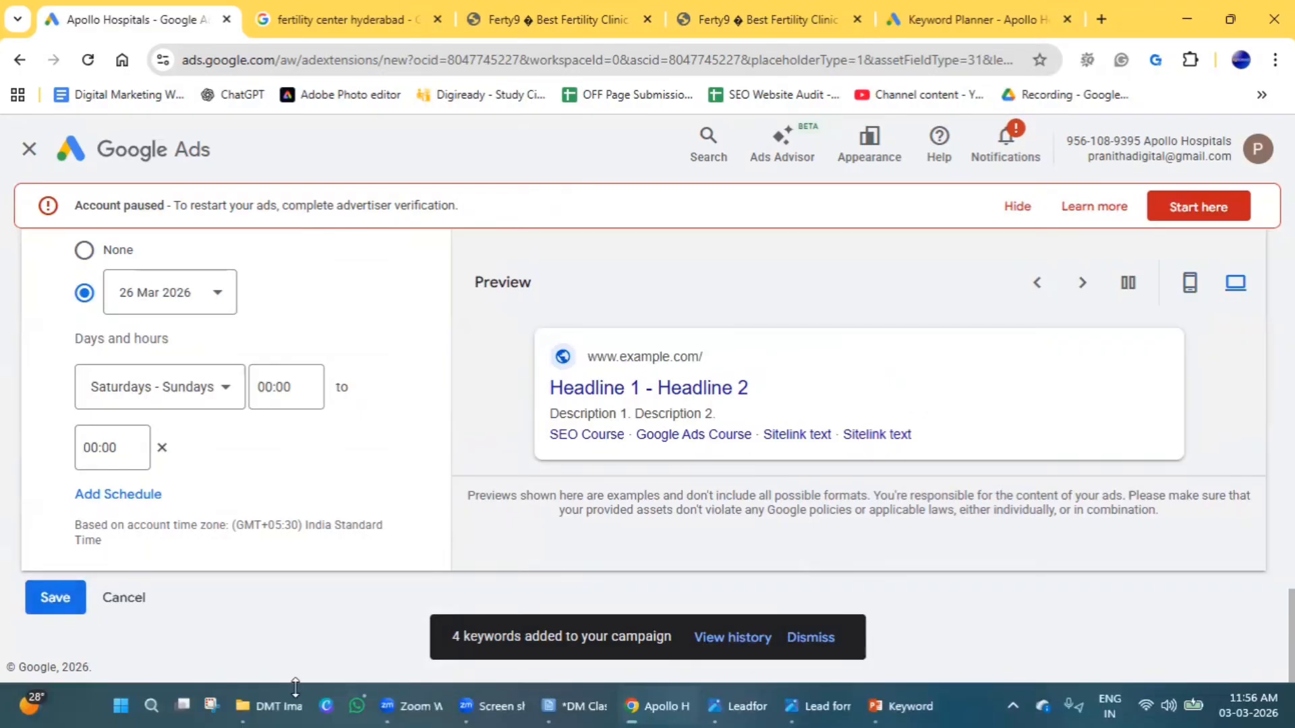
{"action": "scroll", "coordinate": [201, 548], "scroll_direction": "up", "scroll_amount": 5}
{"action": "scroll", "coordinate": [200, 547], "scroll_direction": "up", "scroll_amount": 5}
{"action": "scroll", "coordinate": [200, 547], "scroll_direction": "down", "scroll_amount": 12}
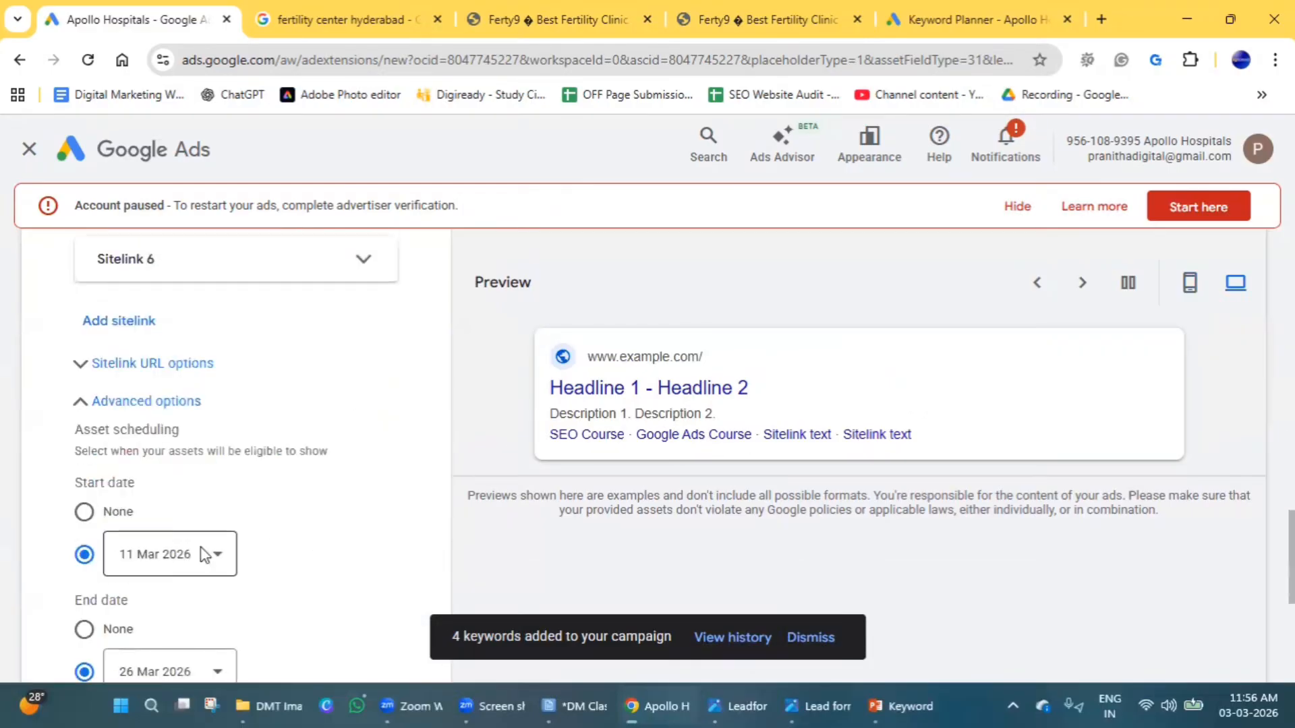
{"action": "left_click", "coordinate": [66, 607]}
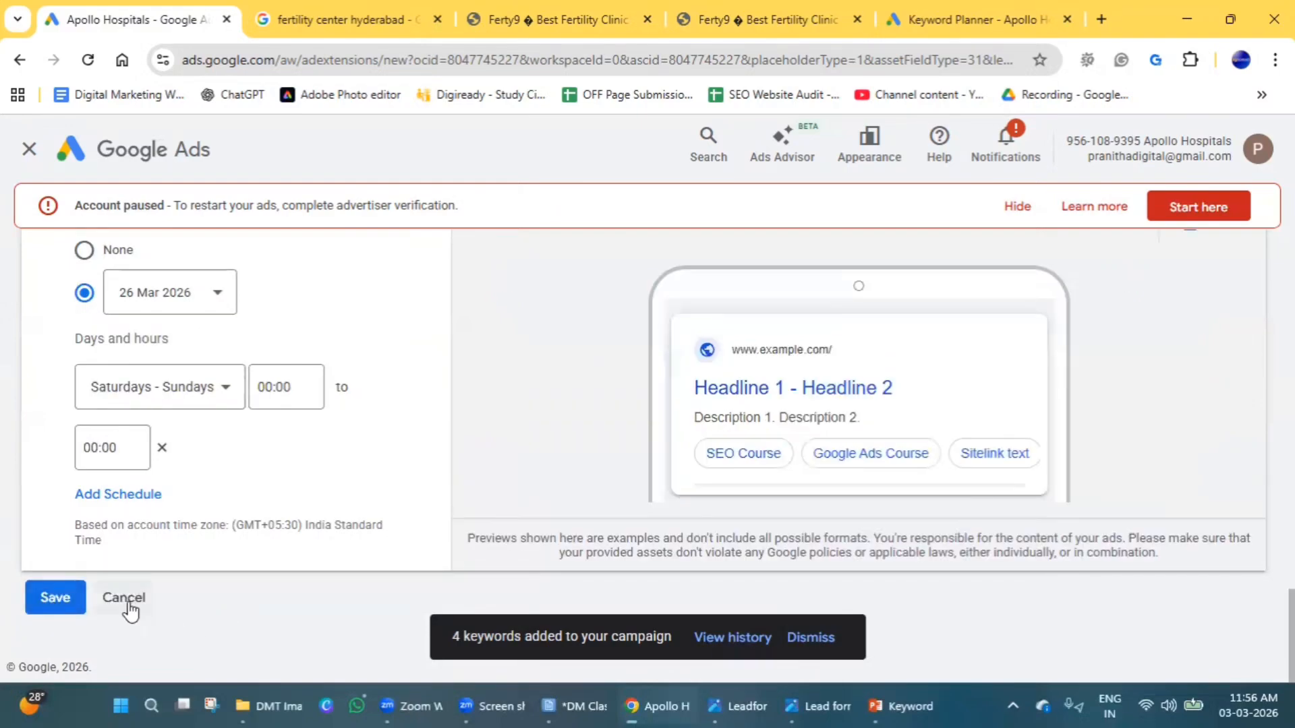
{"action": "left_click", "coordinate": [129, 607]}
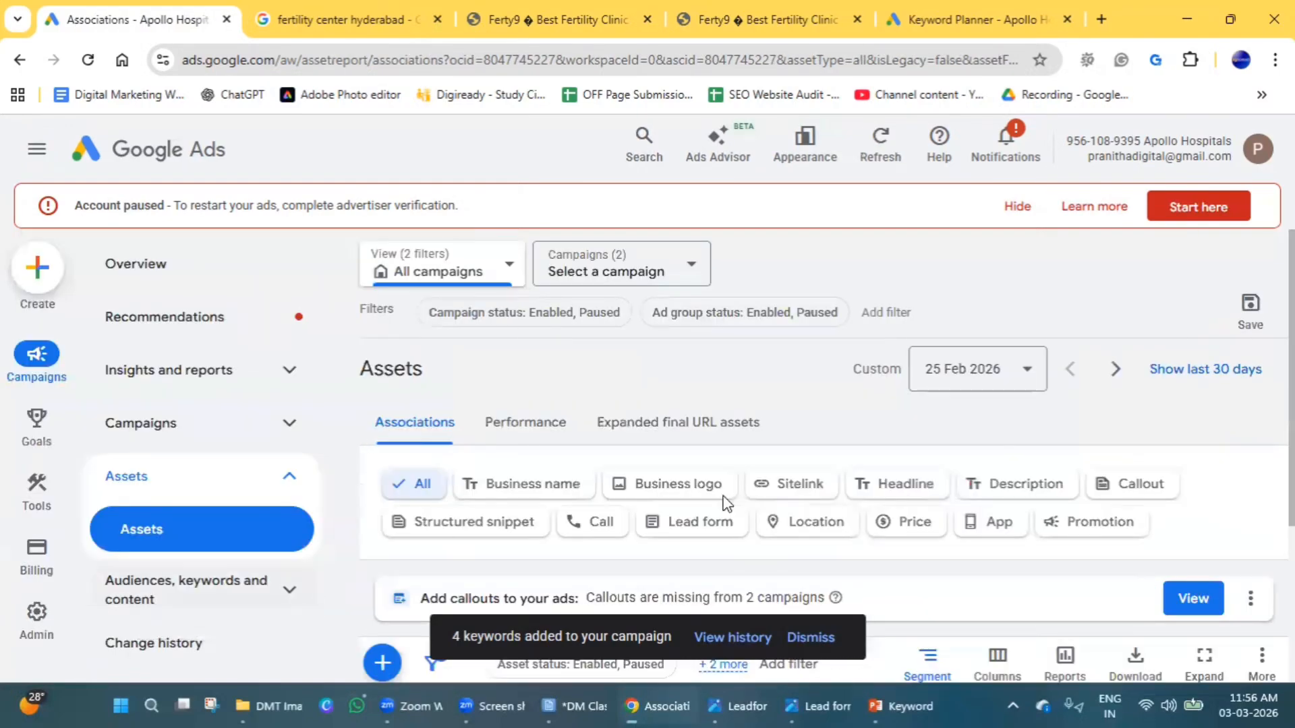
Start a new headline asset and assign it to the Hyderabad campaign.
{"action": "scroll", "coordinate": [588, 496], "scroll_direction": "down", "scroll_amount": 4}
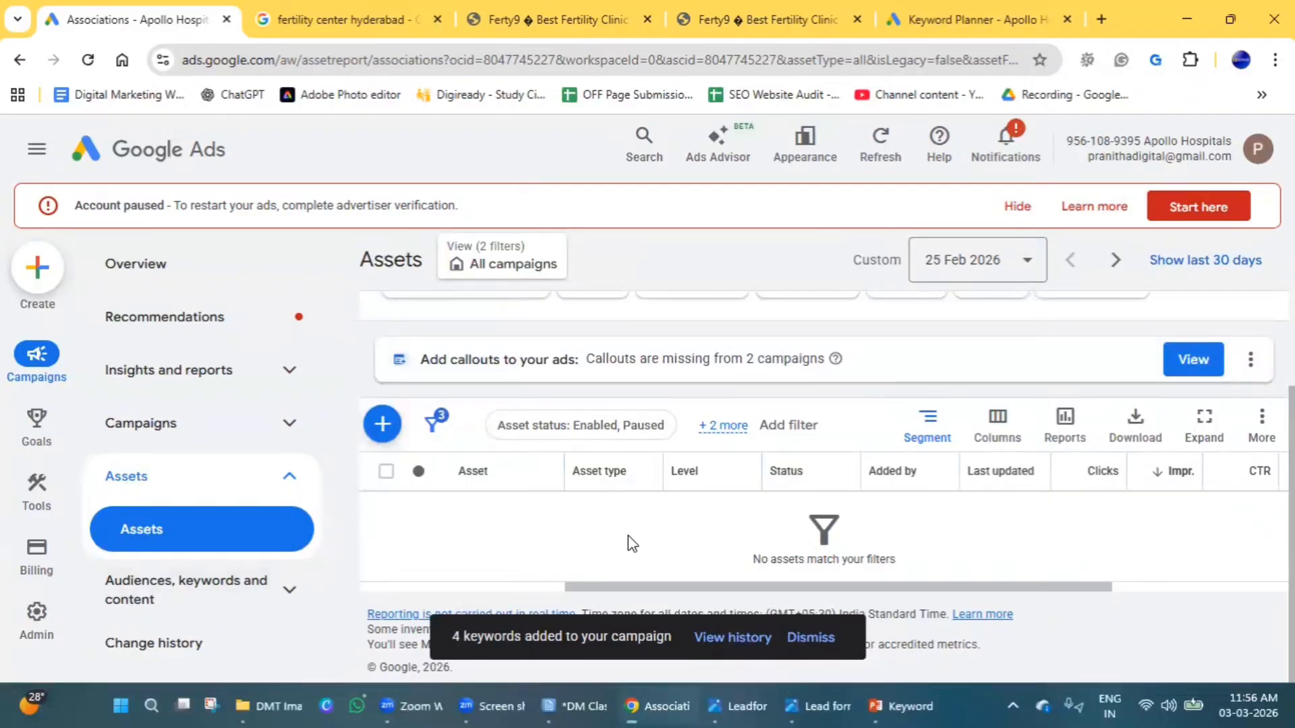
{"action": "left_click", "coordinate": [387, 437]}
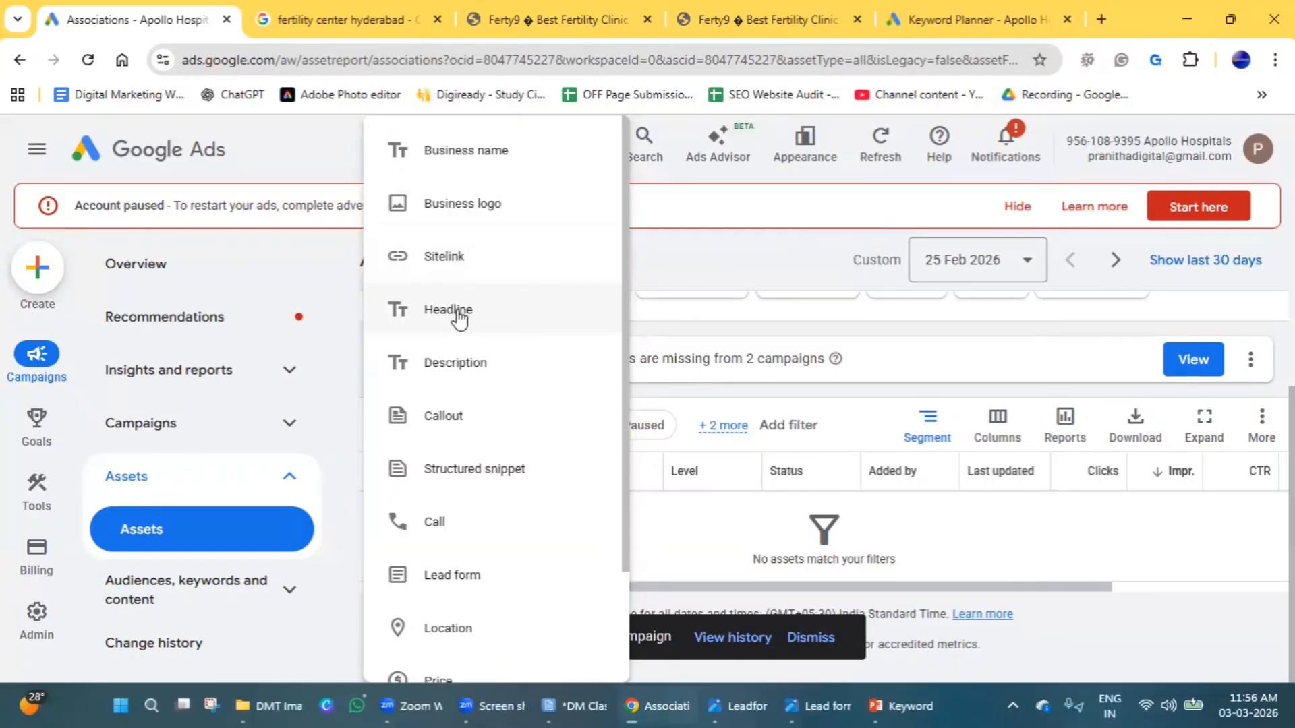
{"action": "left_click", "coordinate": [458, 312]}
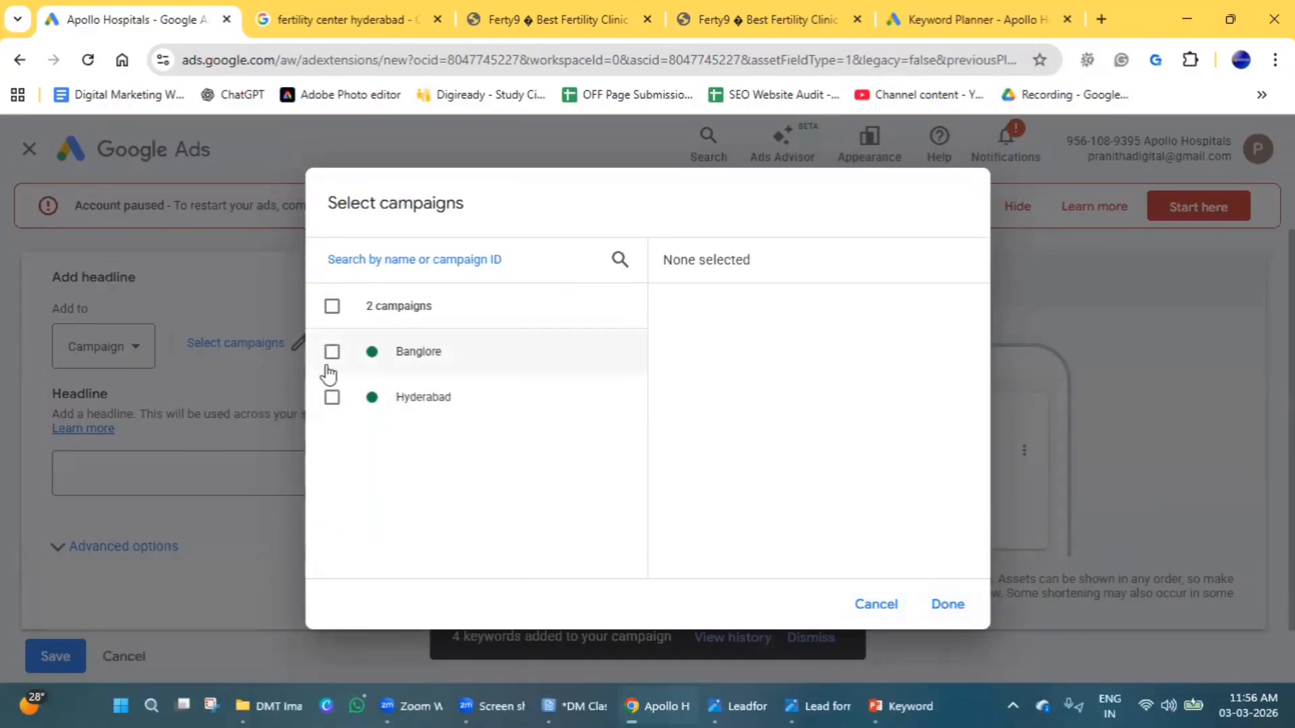
{"action": "left_click", "coordinate": [332, 397]}
{"action": "left_click", "coordinate": [947, 605]}
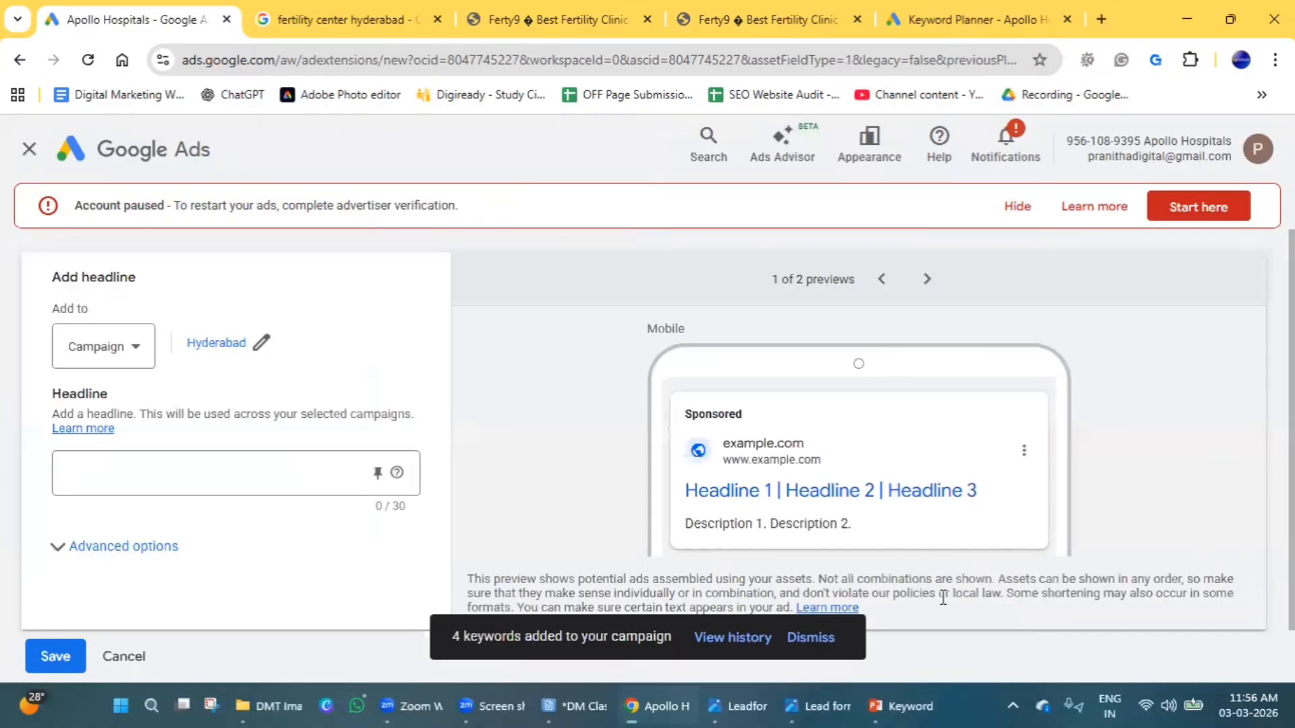
Enter "Digital Marketing Training" as the headline and expand its asset scheduling options.
{"action": "left_click_drag", "start_coordinate": [77, 413], "coordinate": [407, 435]}
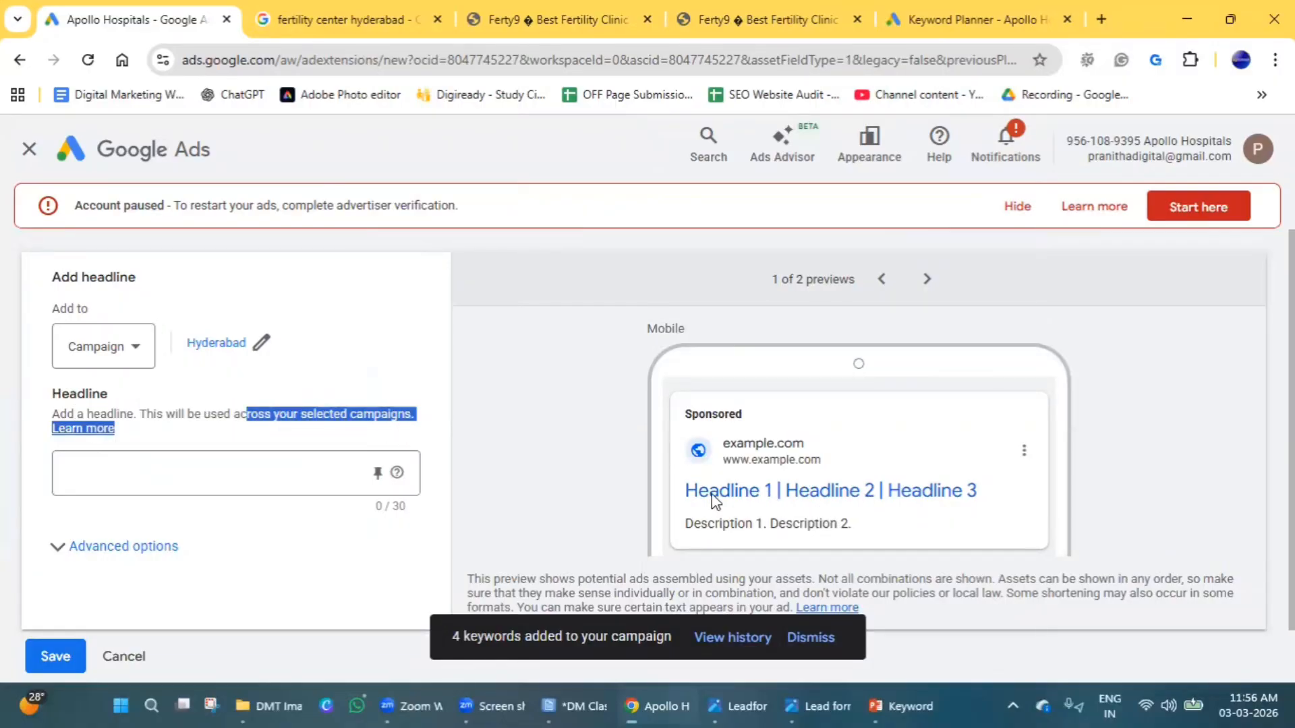
{"action": "scroll", "coordinate": [271, 479], "scroll_direction": "down", "scroll_amount": 1}
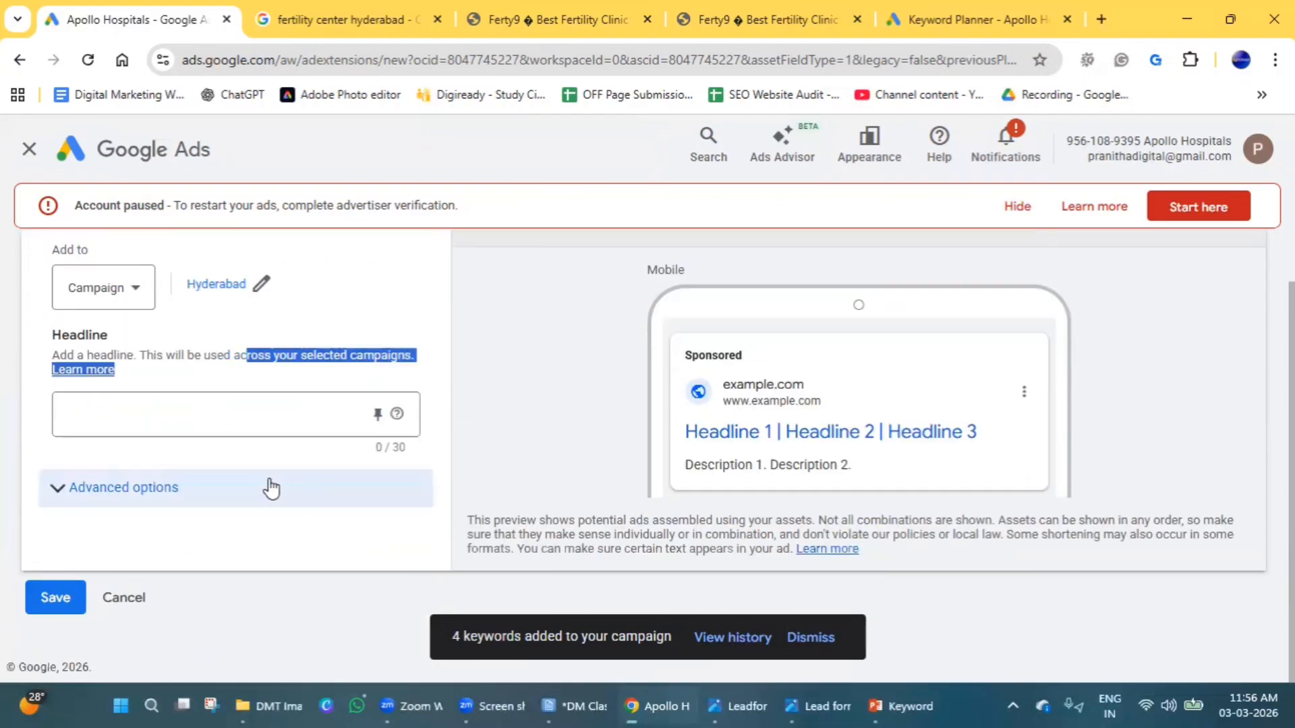
{"action": "left_click", "coordinate": [173, 413]}
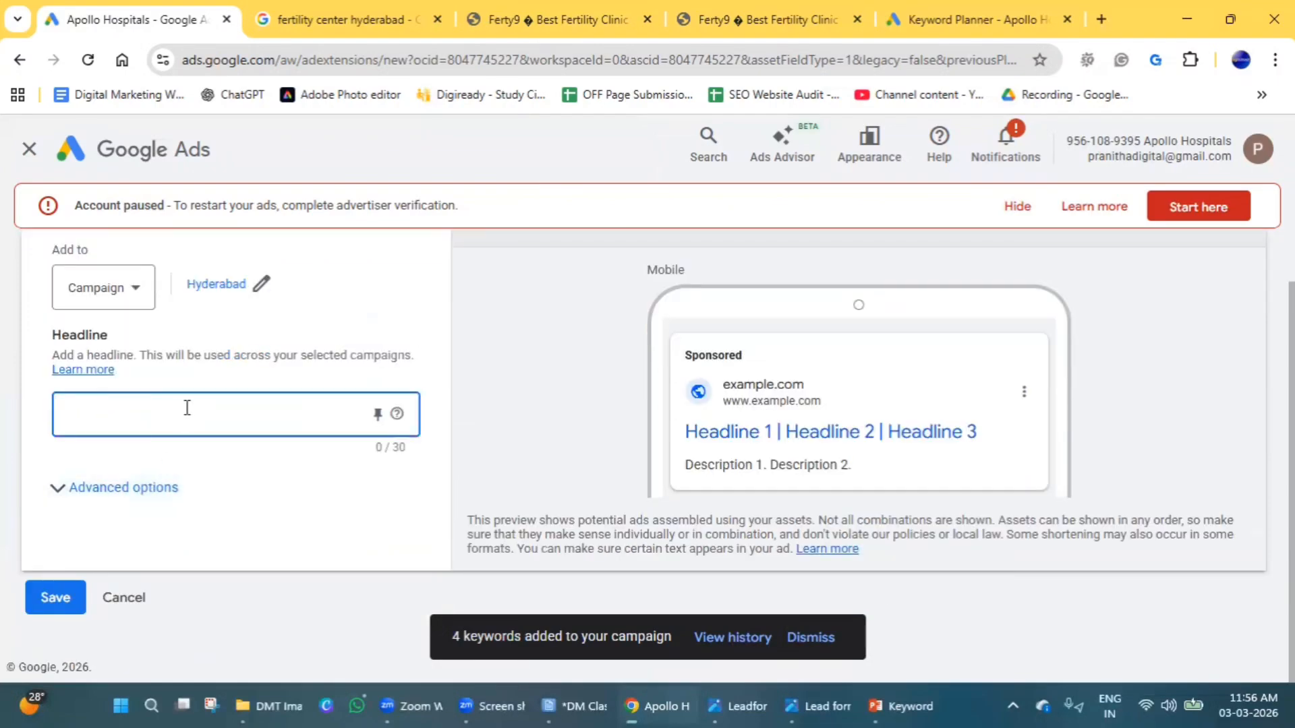
{"action": "type", "text": "D"}
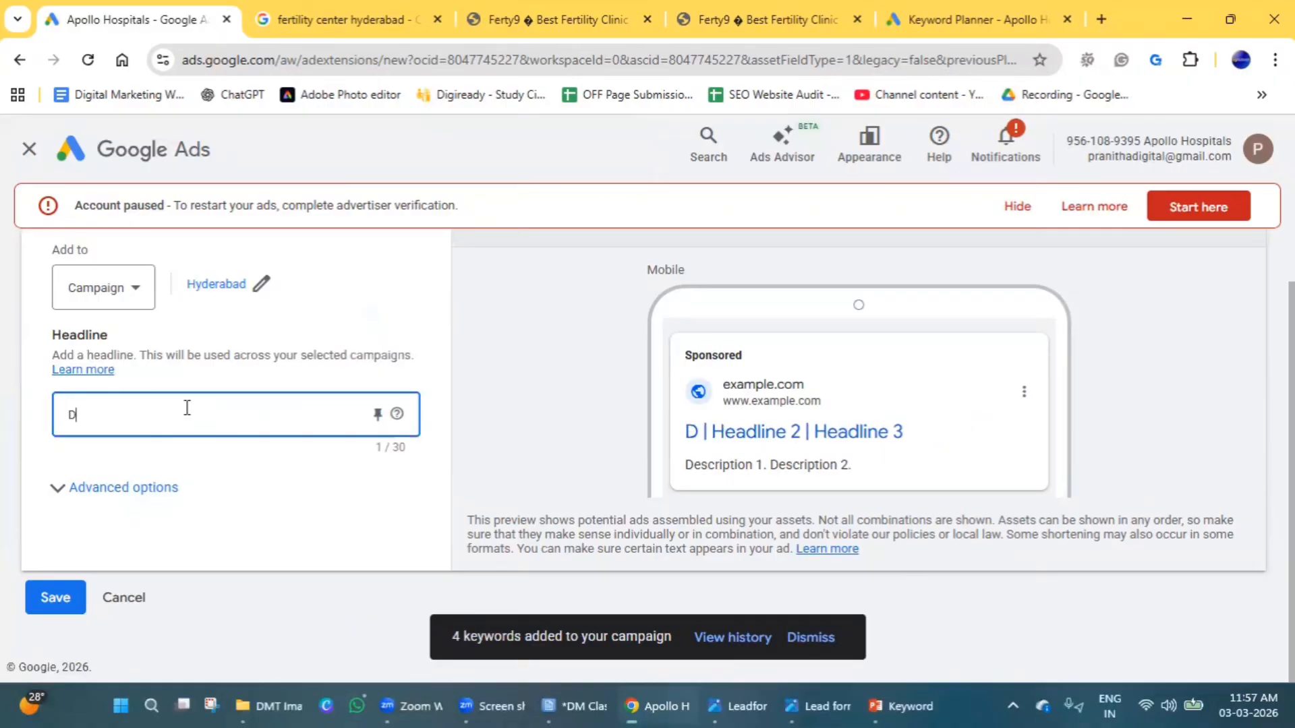
{"action": "type", "text": "igital Marketing"}
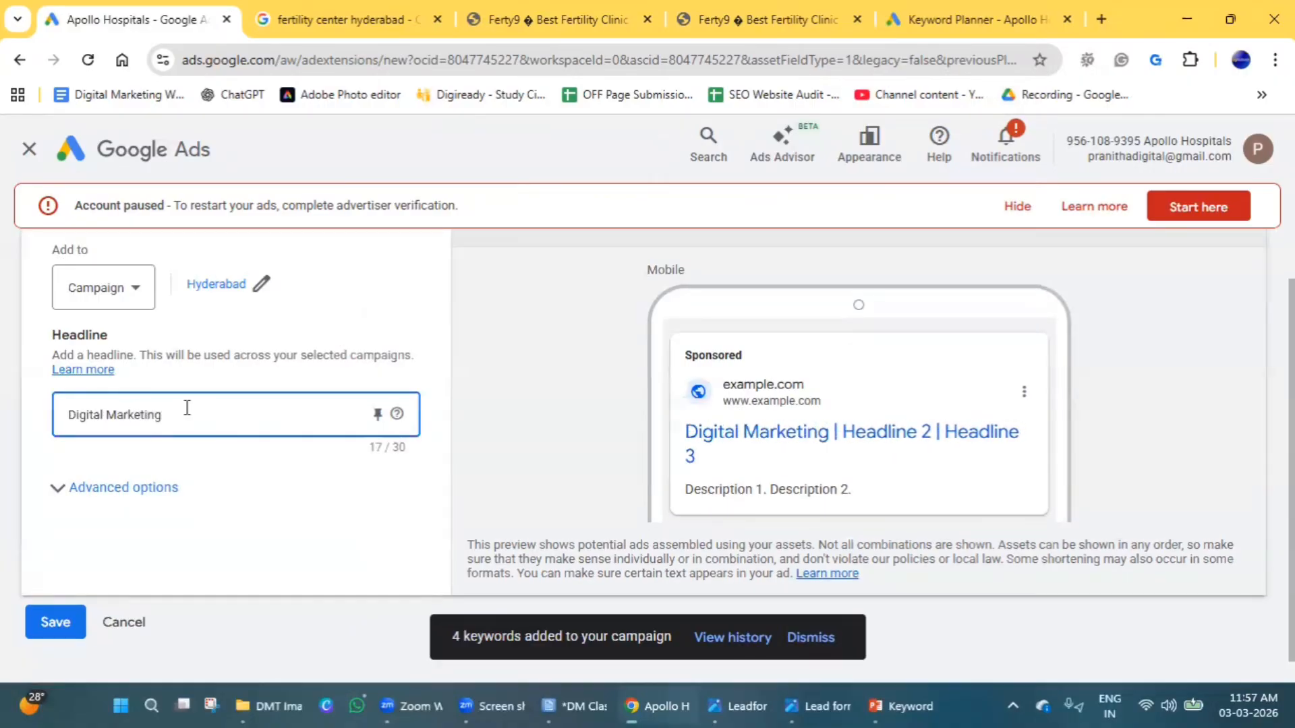
{"action": "type", "text": " Training"}
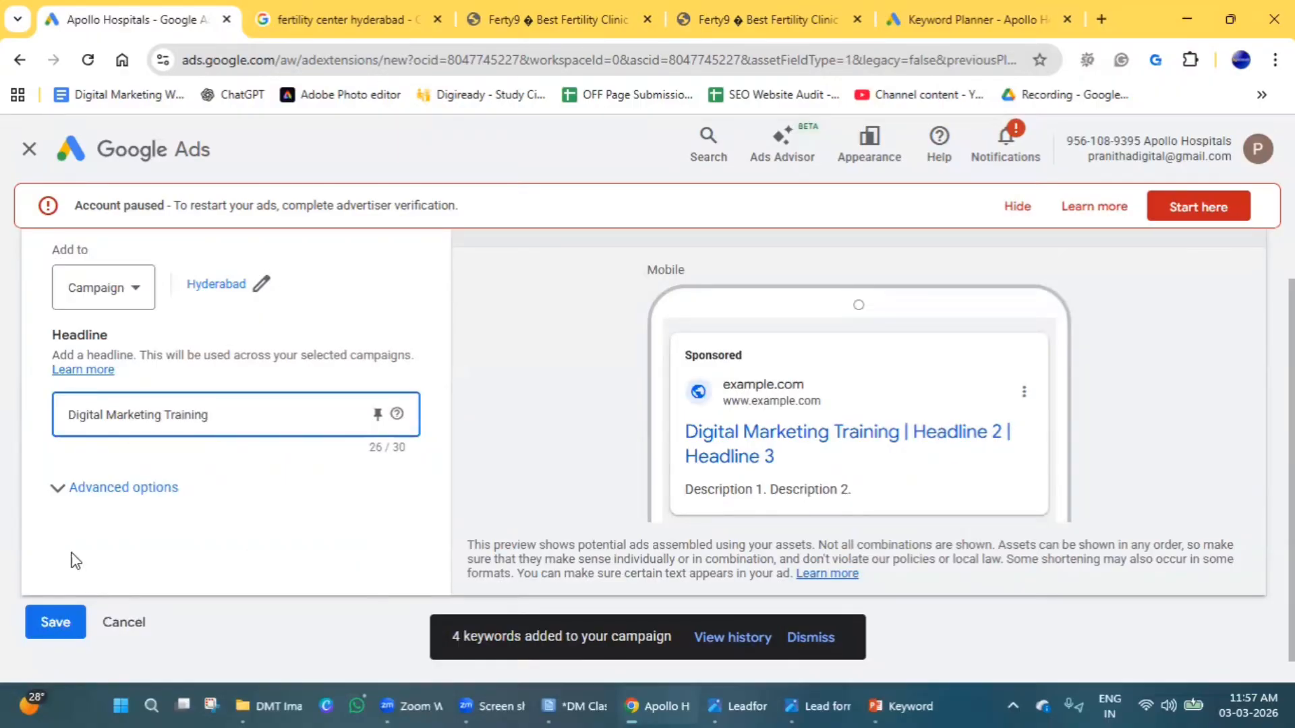
{"action": "left_click", "coordinate": [114, 487]}
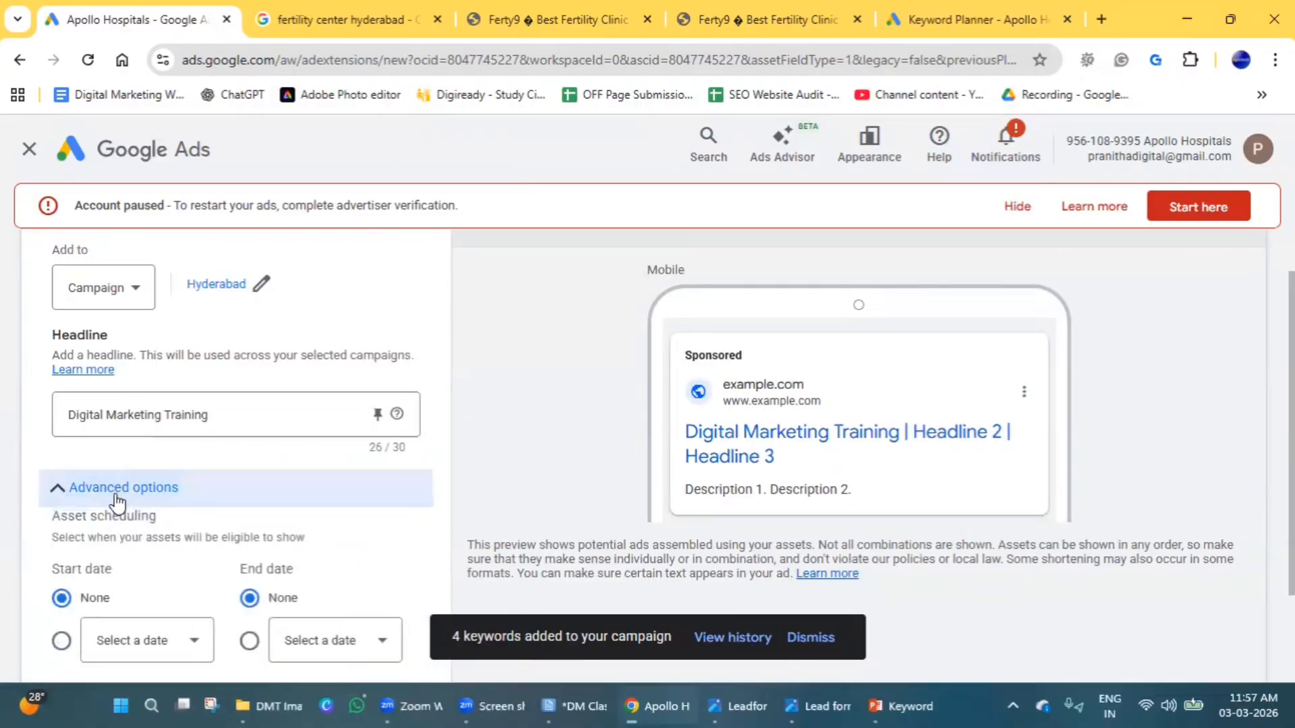
{"action": "scroll", "coordinate": [134, 499], "scroll_direction": "down", "scroll_amount": 2}
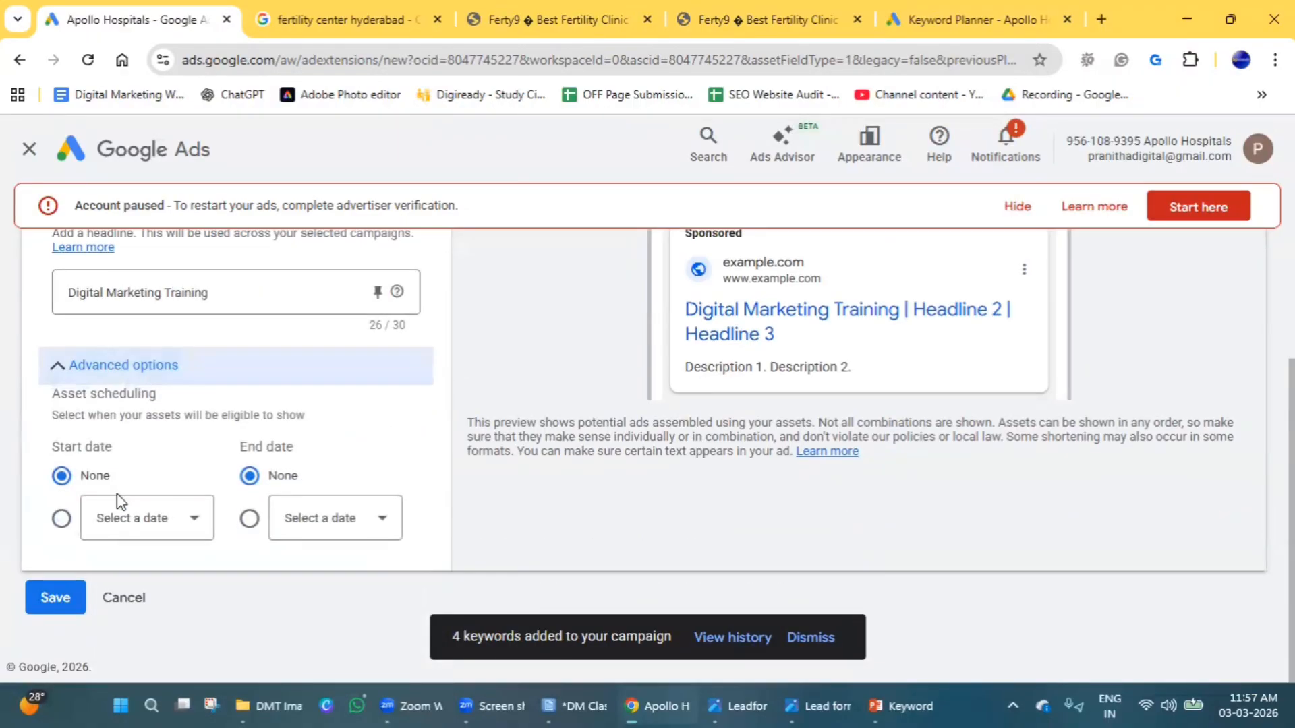
Save the "Digital Marketing Training" headline asset and also add it to the Banglore campaign.
{"action": "left_click", "coordinate": [66, 600]}
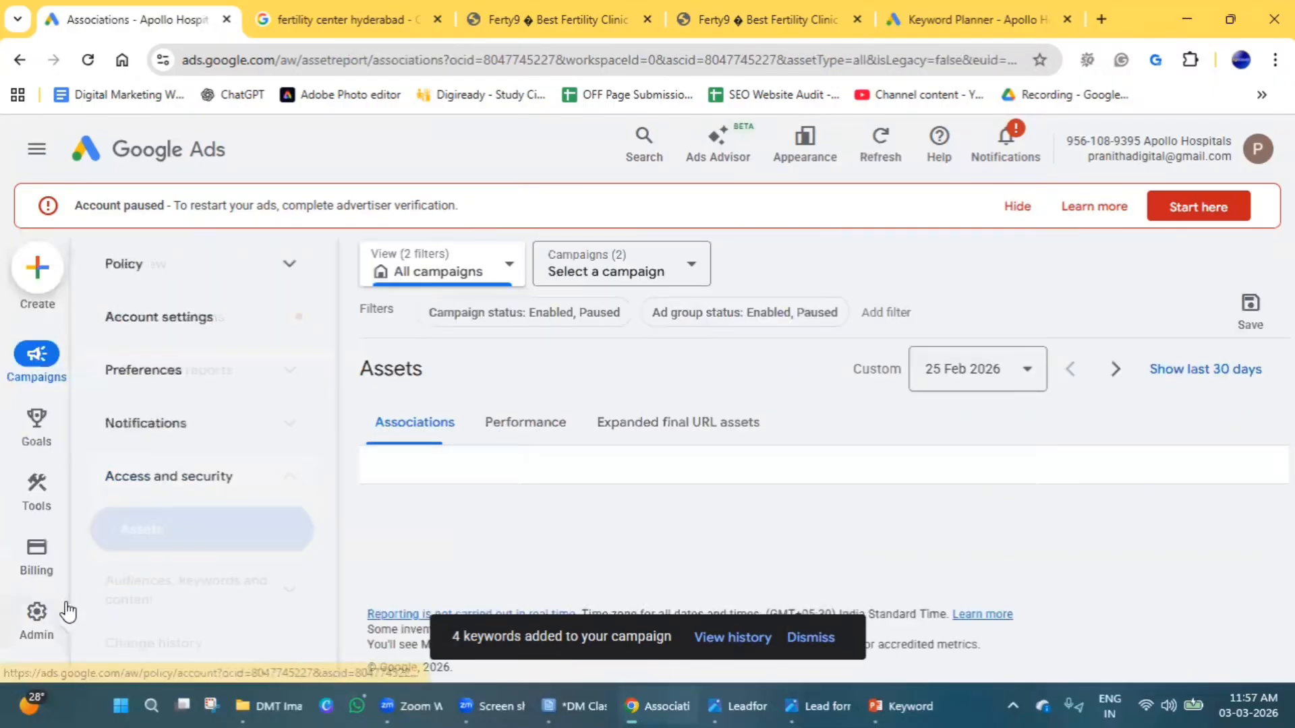
{"action": "scroll", "coordinate": [668, 464], "scroll_direction": "down", "scroll_amount": 2}
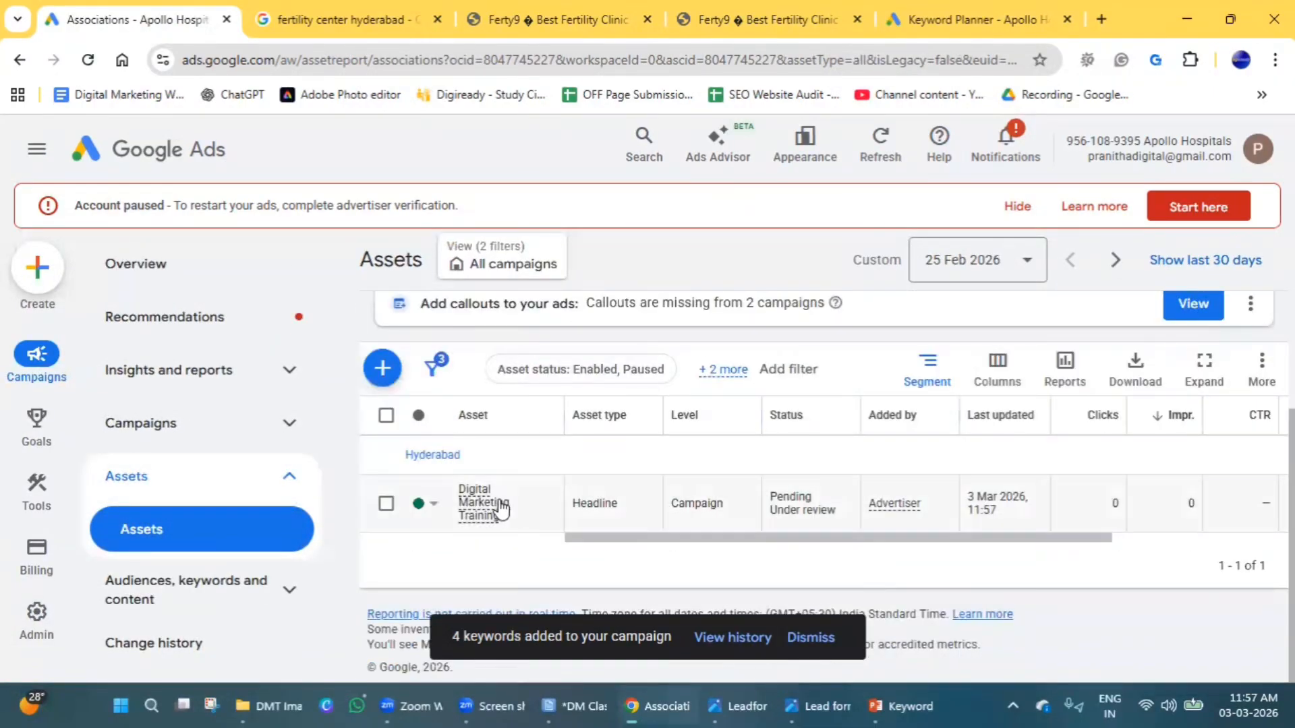
{"action": "left_click", "coordinate": [386, 506]}
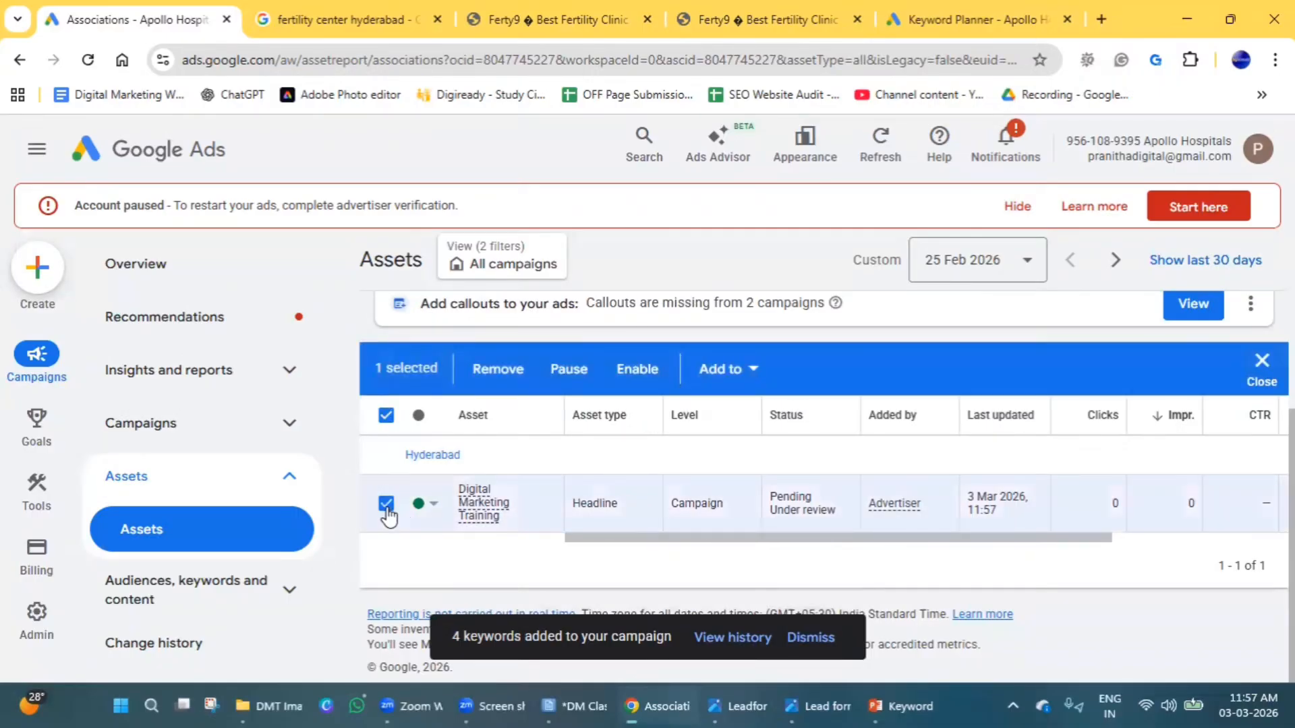
{"action": "left_click", "coordinate": [719, 369]}
{"action": "left_click", "coordinate": [728, 459]}
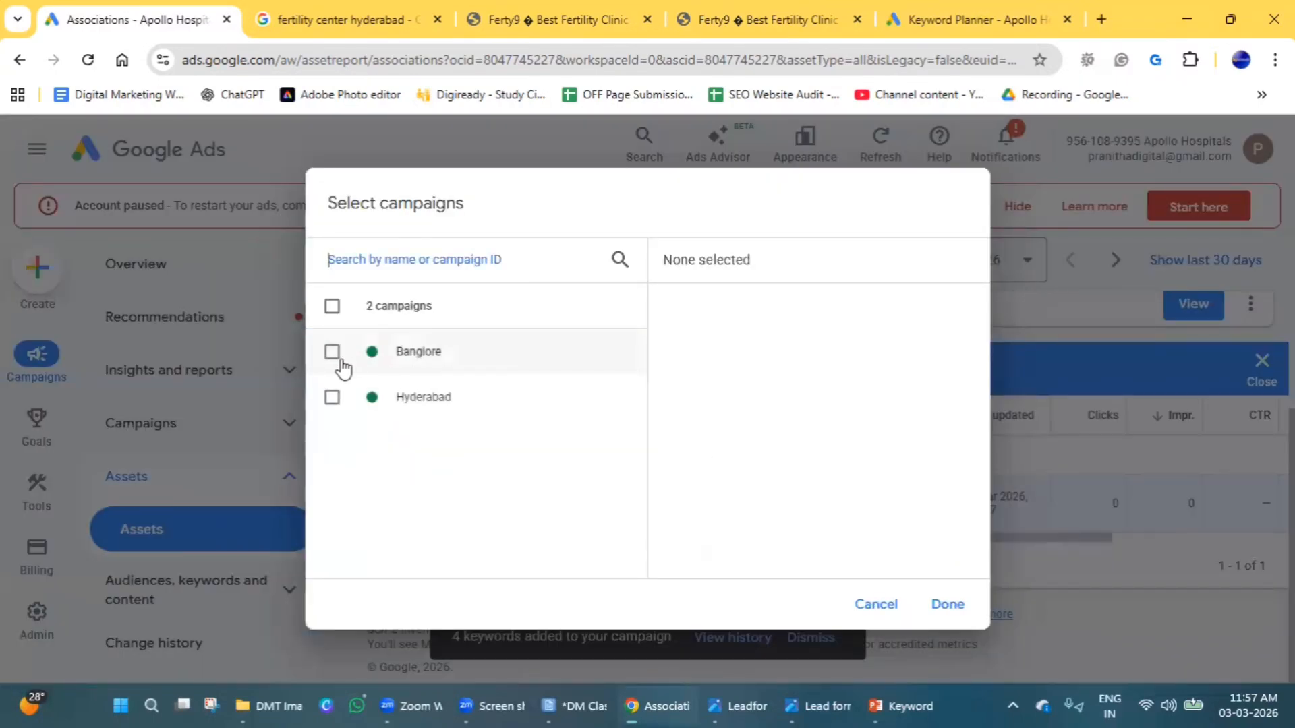
{"action": "left_click", "coordinate": [337, 358]}
{"action": "left_click", "coordinate": [944, 604]}
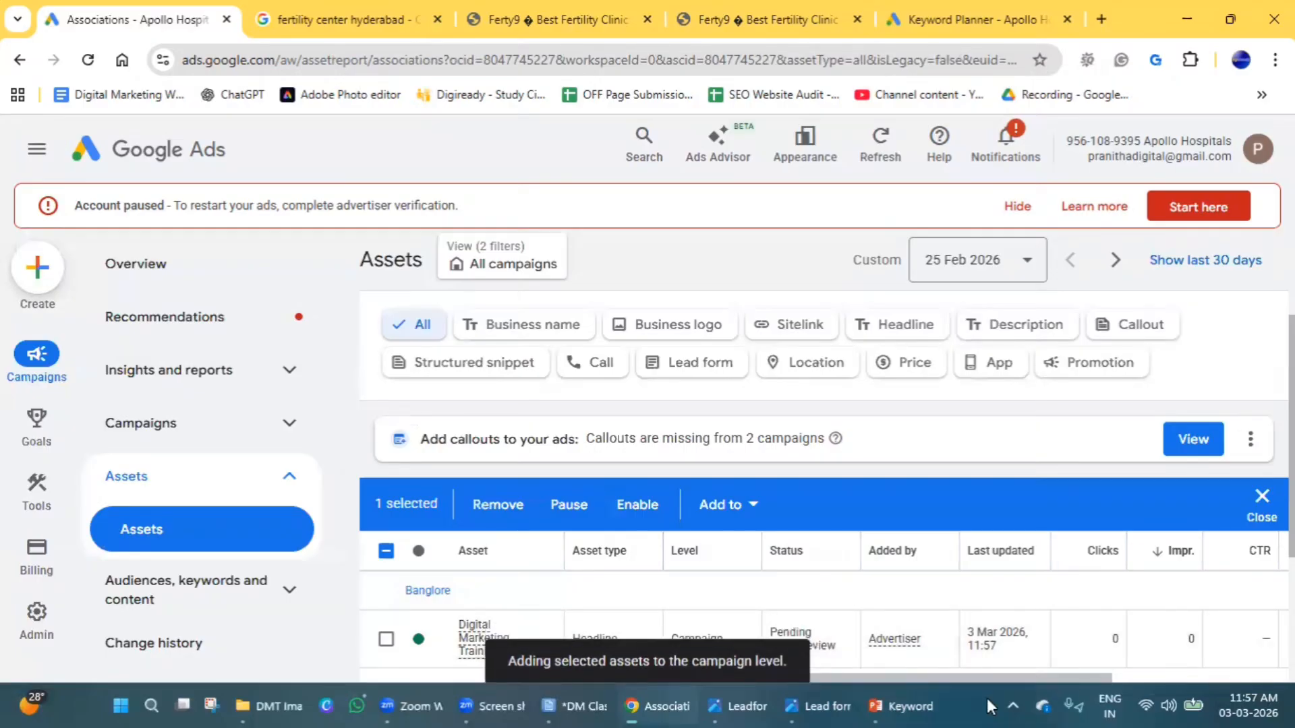
{"action": "left_click", "coordinate": [1261, 499]}
{"action": "scroll", "coordinate": [706, 421], "scroll_direction": "down", "scroll_amount": 3}
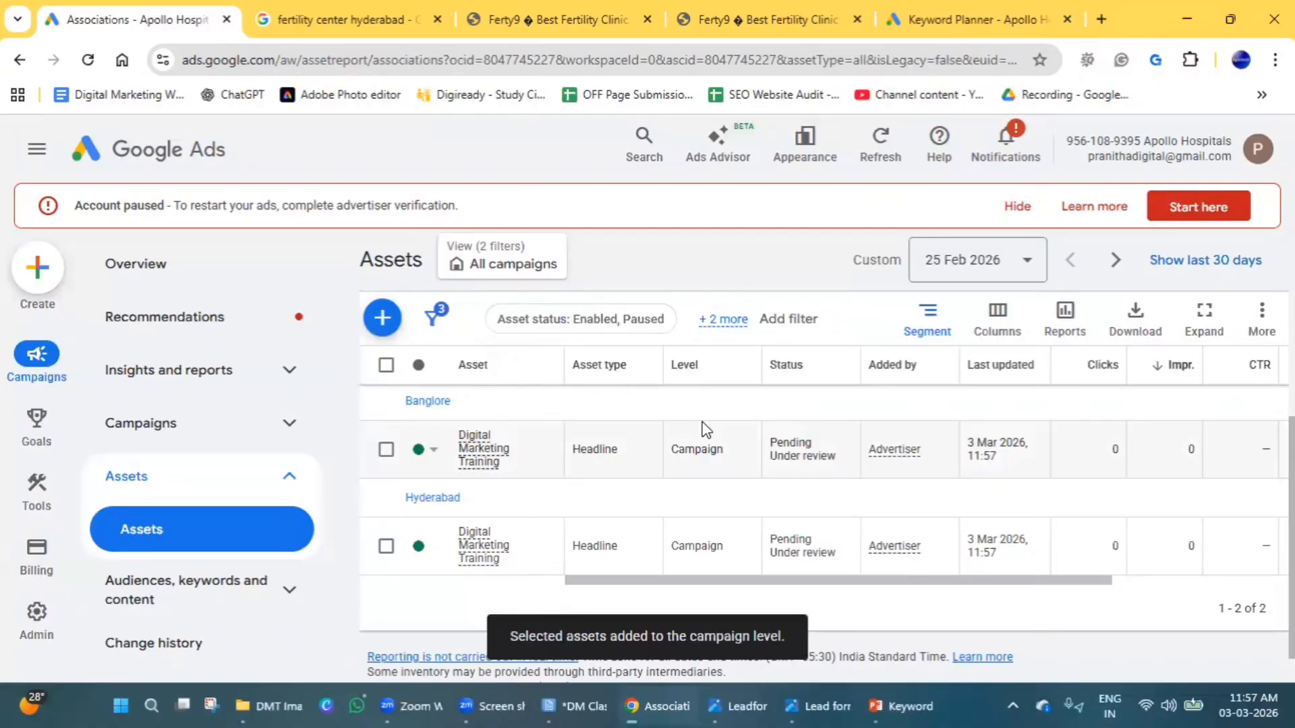
{"action": "left_click", "coordinate": [381, 318]}
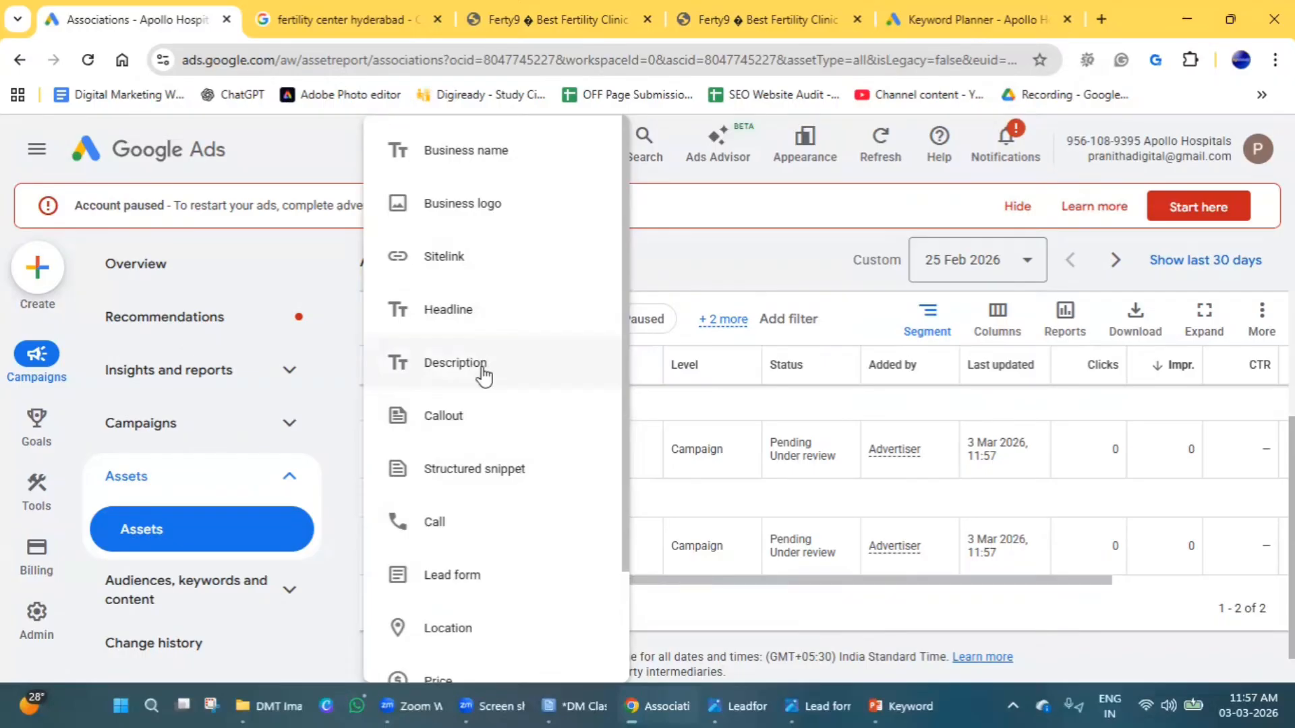
{"action": "right_click", "coordinate": [483, 368]}
{"action": "left_click", "coordinate": [452, 369]}
{"action": "left_click", "coordinate": [898, 606]}
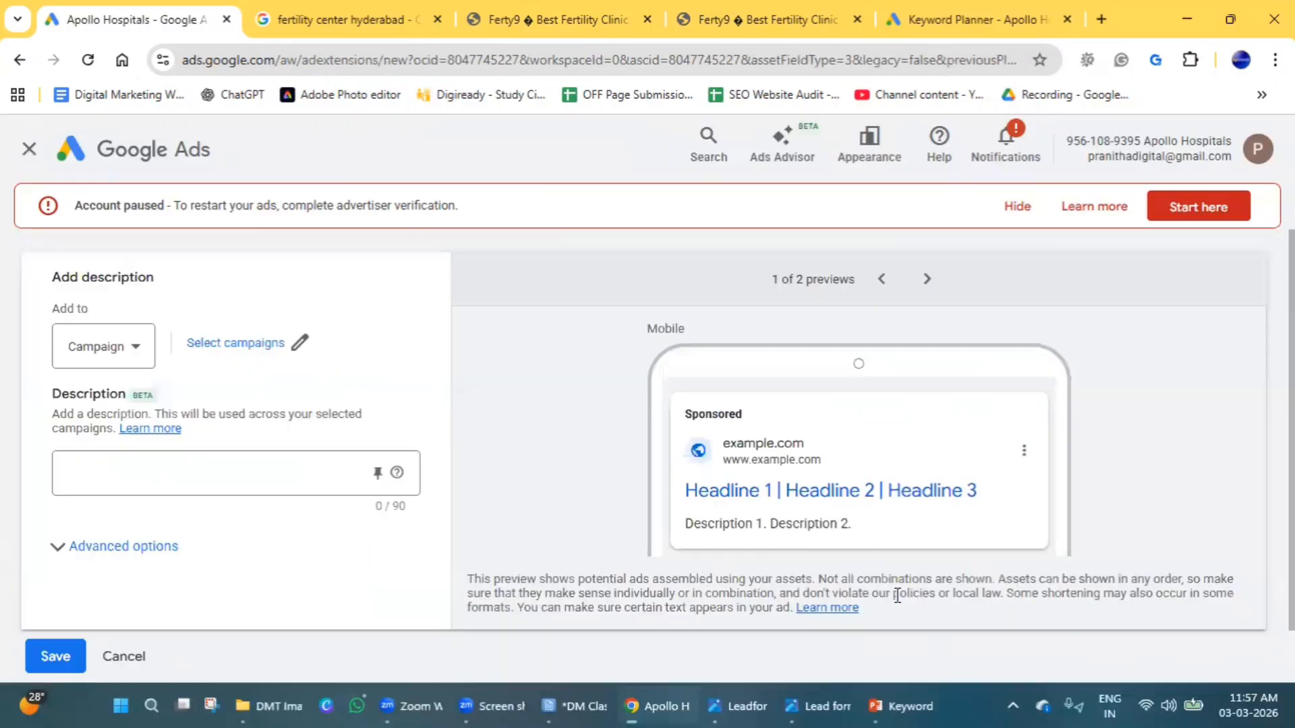
{"action": "left_click", "coordinate": [29, 148]}
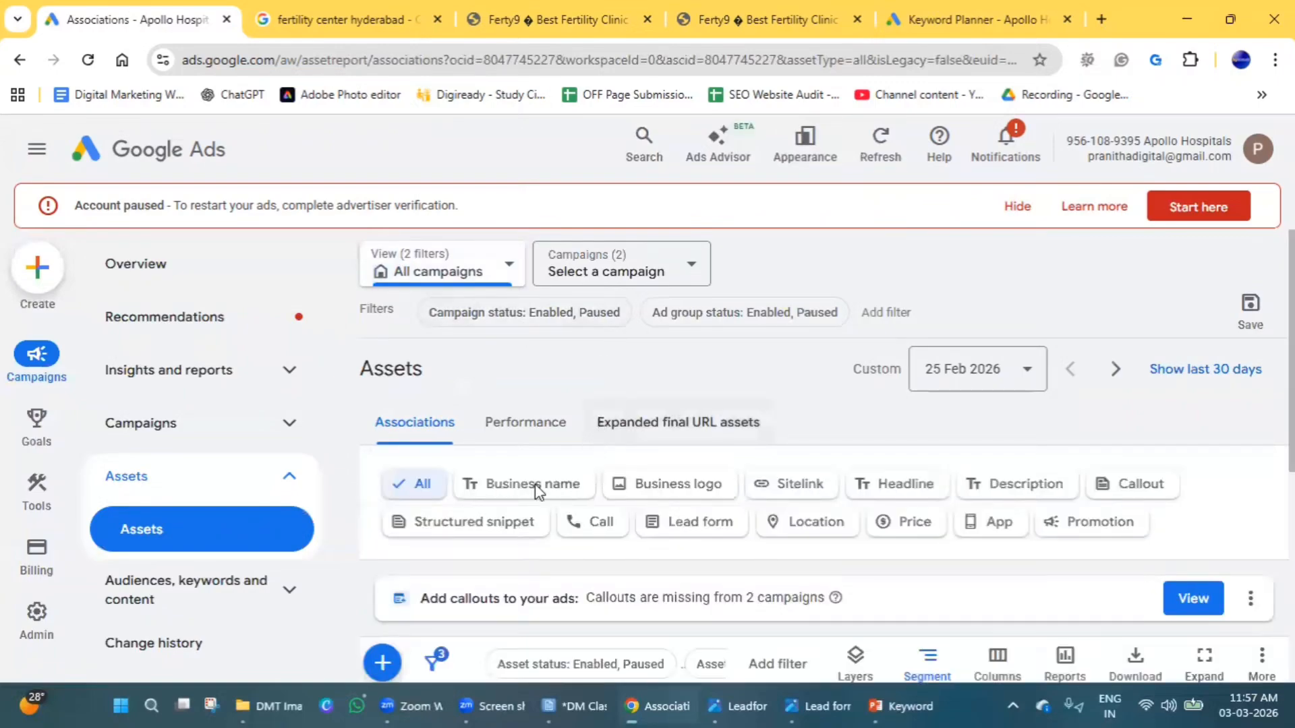
Filter the assets to descriptions and start a new description asset assigned to the Hyderabad campaign.
{"action": "left_click", "coordinate": [1011, 484]}
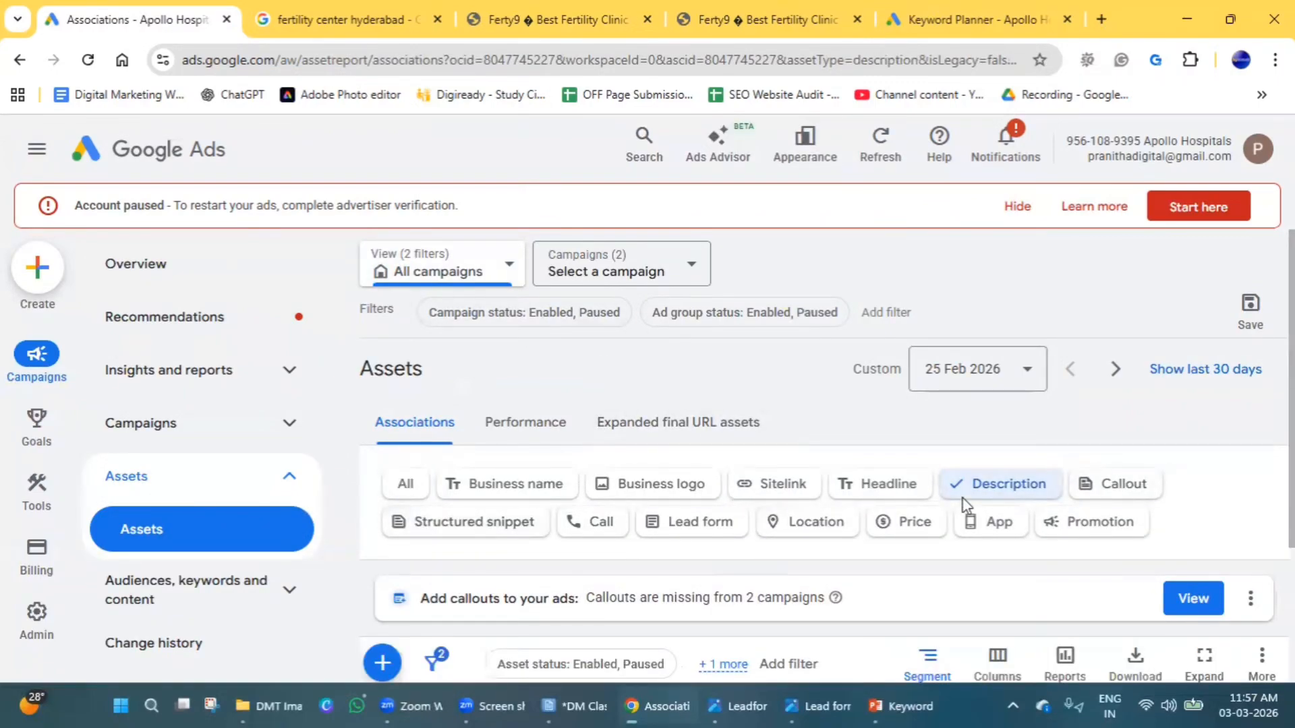
{"action": "scroll", "coordinate": [455, 567], "scroll_direction": "down", "scroll_amount": 3}
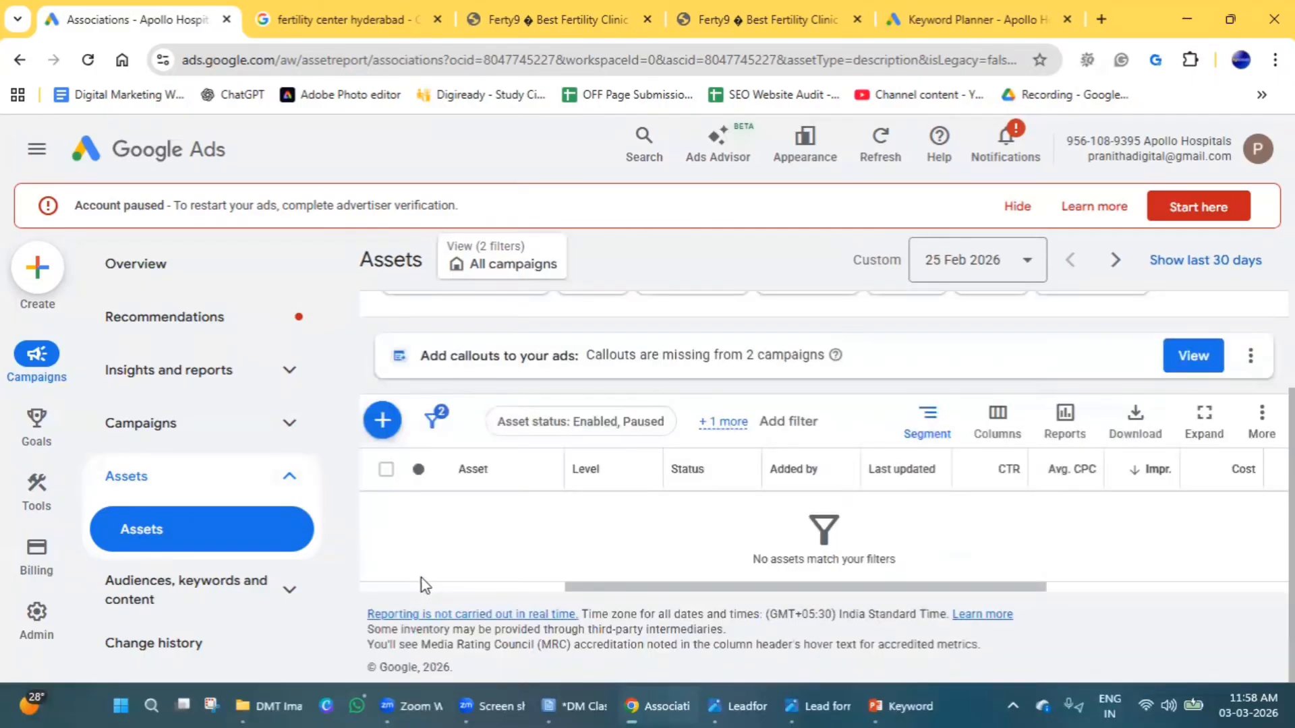
{"action": "left_click", "coordinate": [377, 419]}
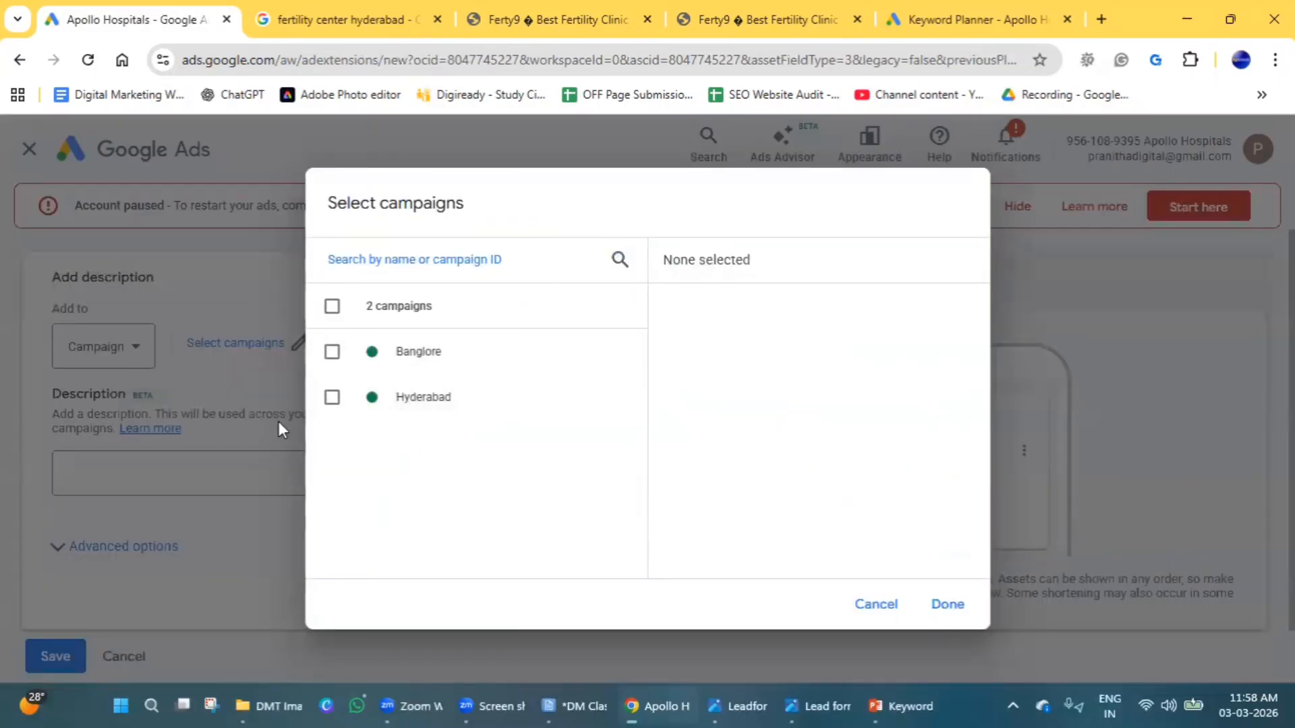
{"action": "left_click", "coordinate": [332, 397]}
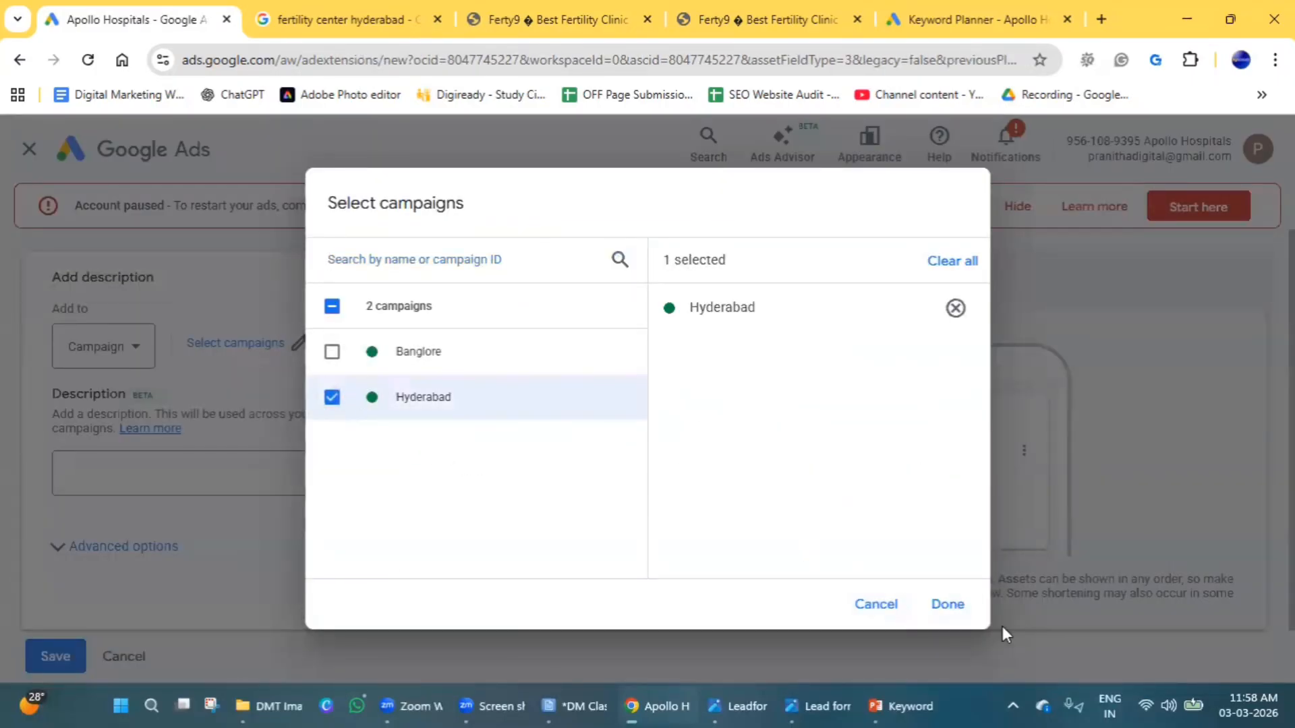
{"action": "left_click", "coordinate": [948, 605]}
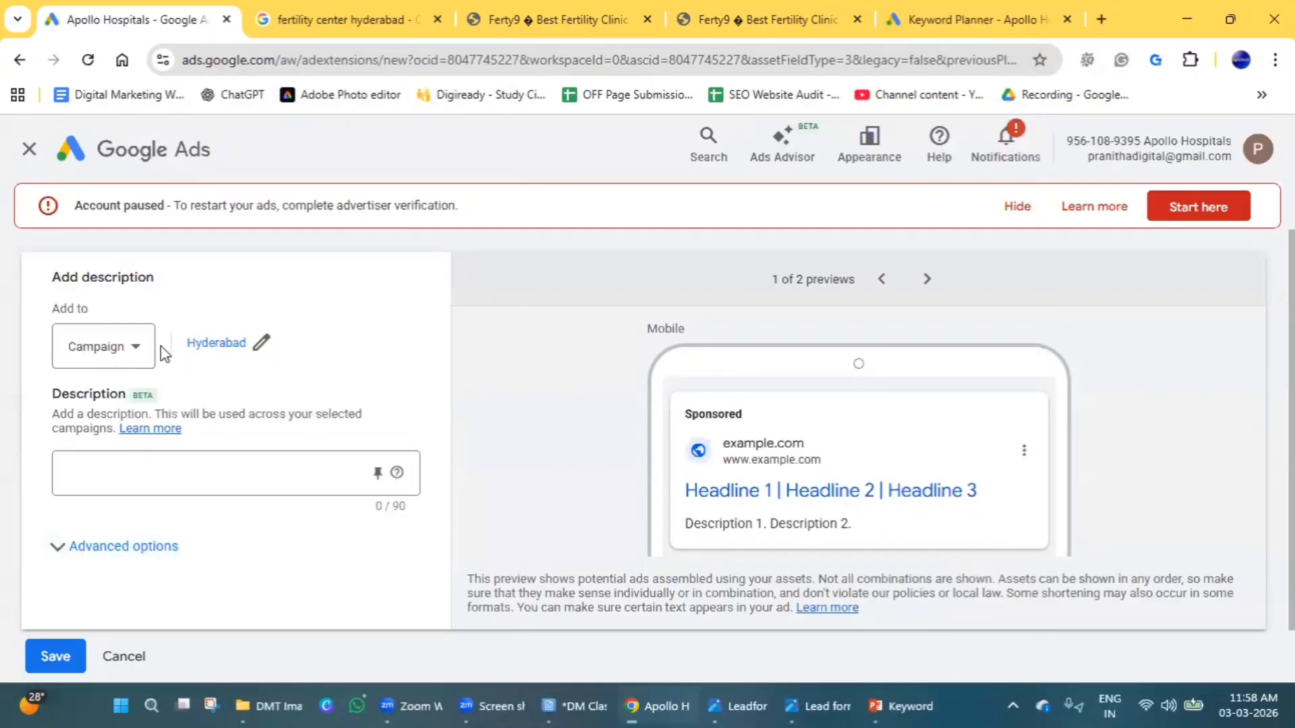
Enter "Learn Now" as the description text and save the description asset.
{"action": "left_click", "coordinate": [75, 491]}
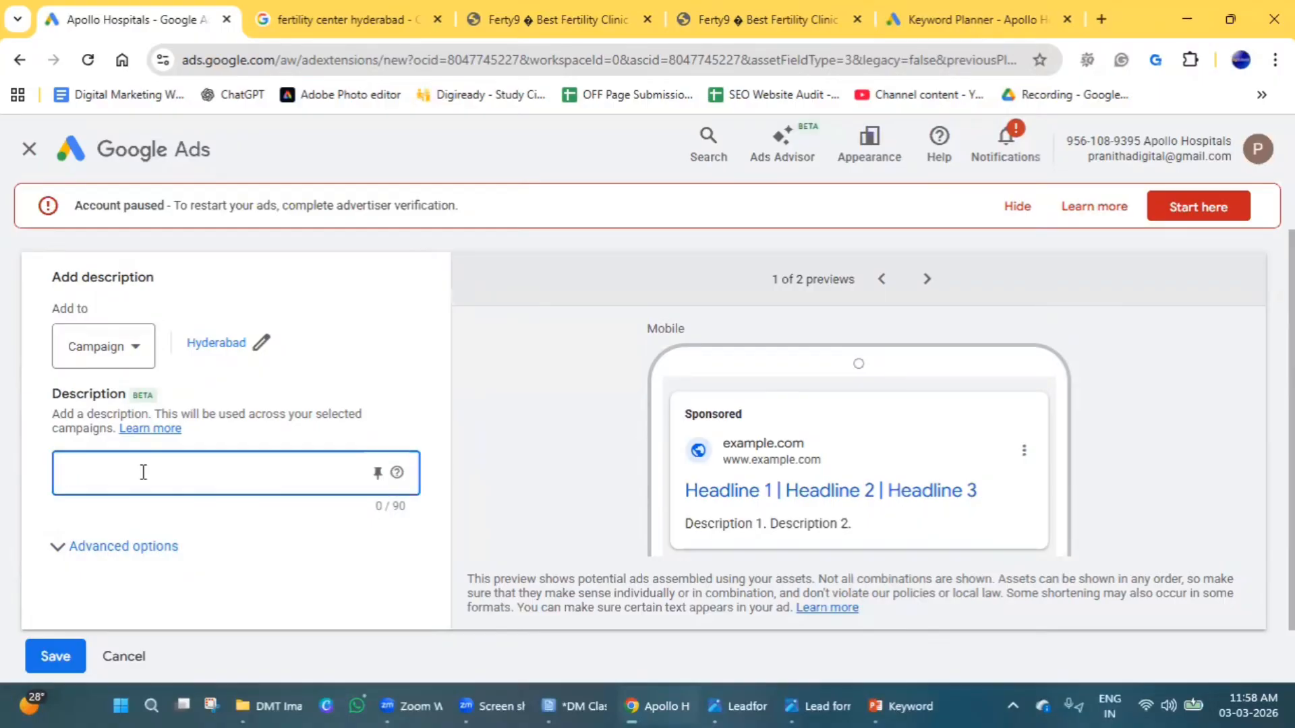
{"action": "type", "text": "Learm"}
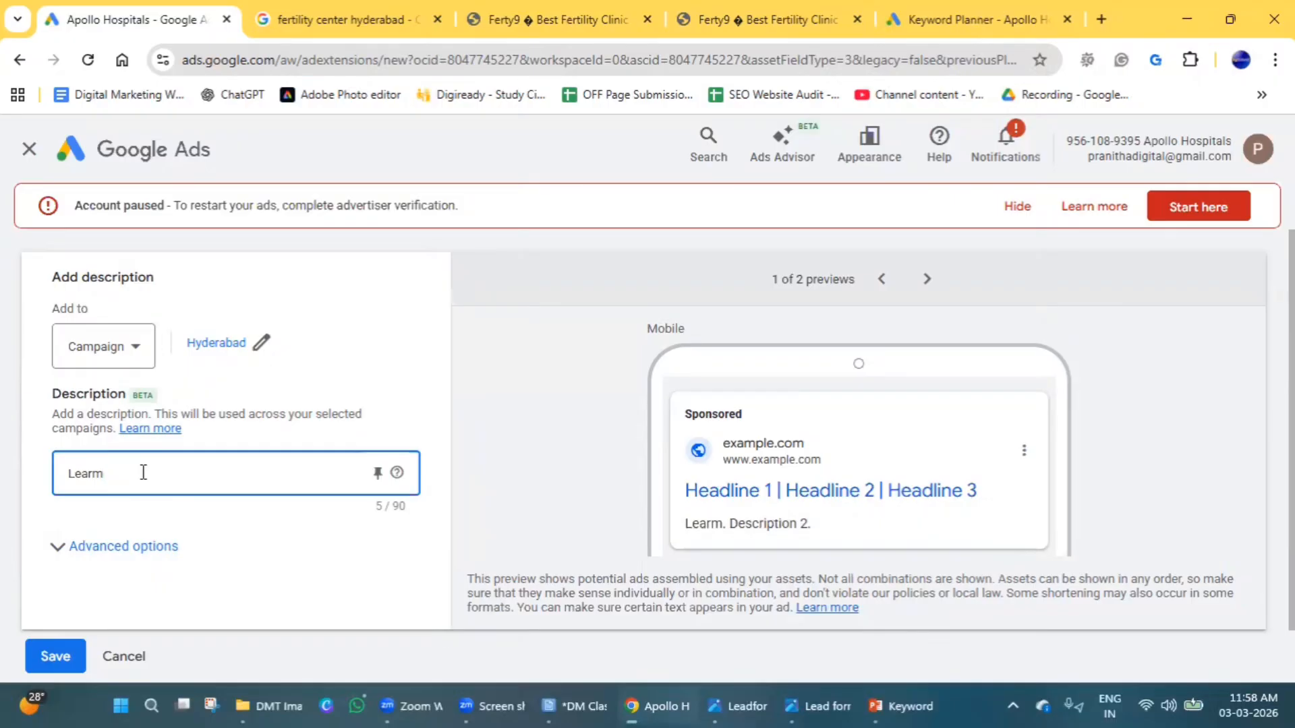
{"action": "key", "text": "BackSpace"}
{"action": "type", "text": "n Now"}
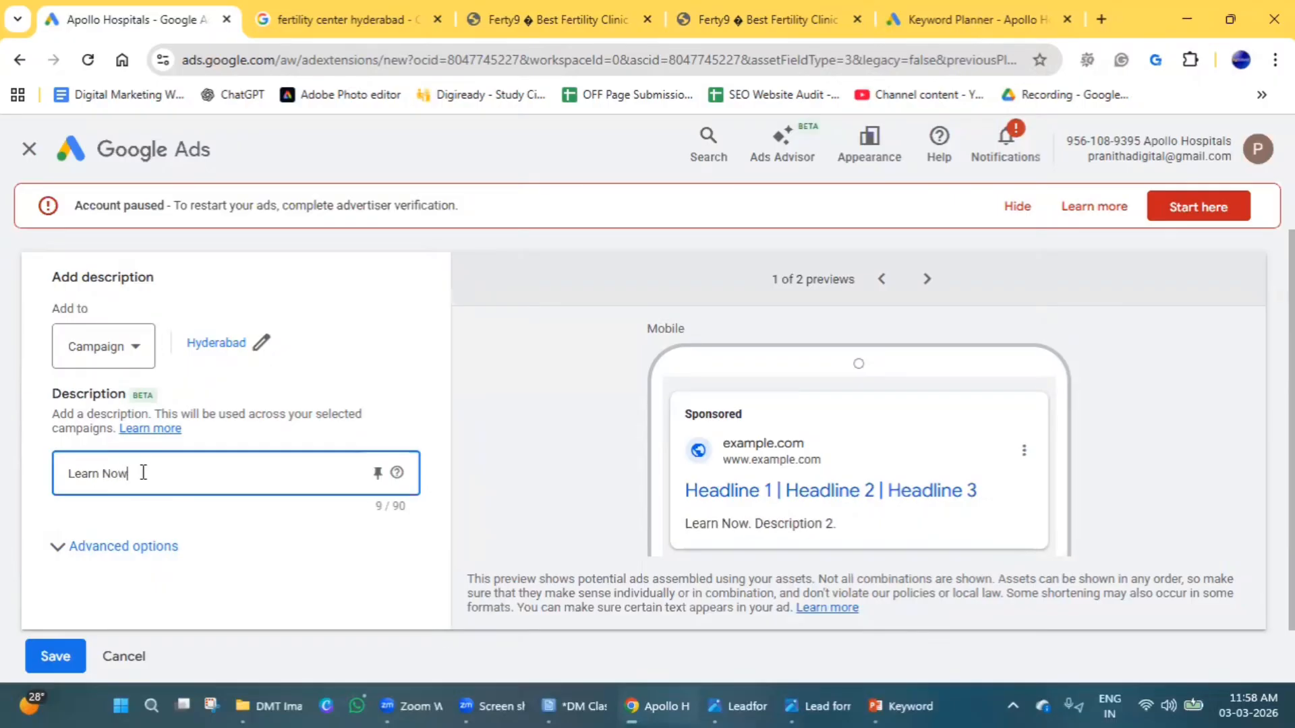
{"action": "scroll", "coordinate": [138, 485], "scroll_direction": "down", "scroll_amount": 1}
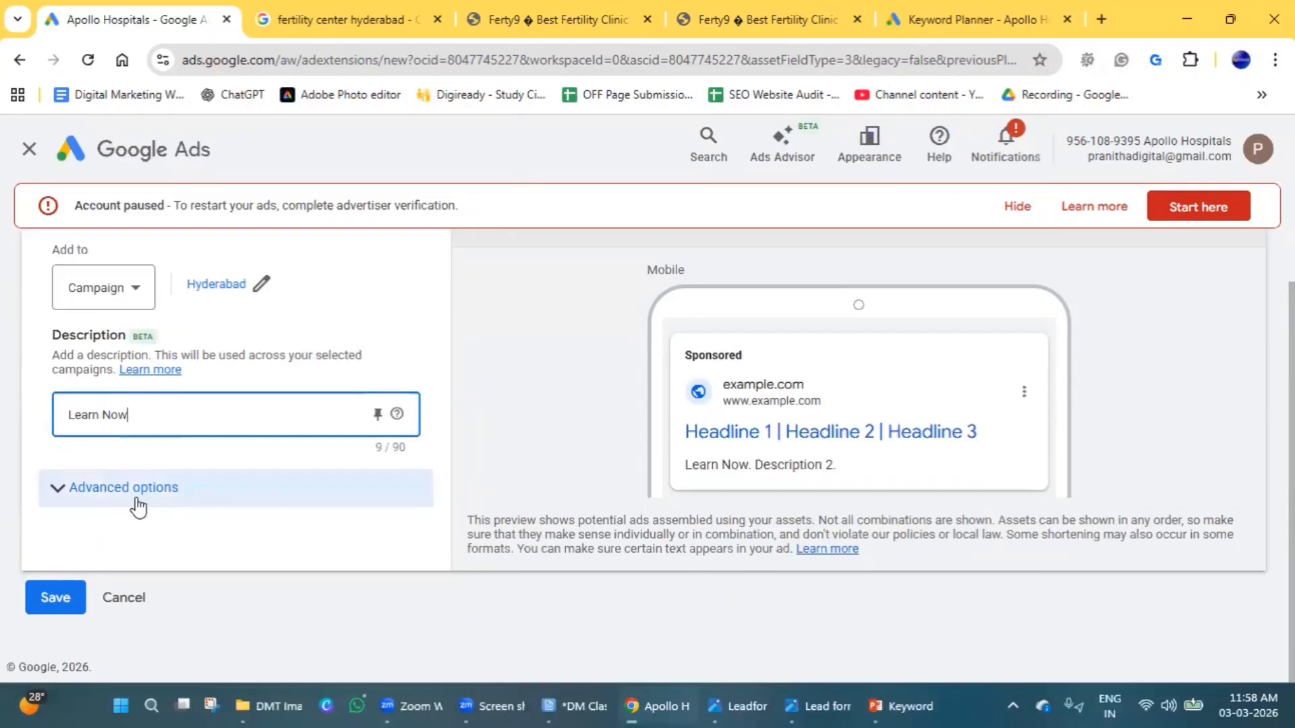
{"action": "left_click", "coordinate": [58, 599]}
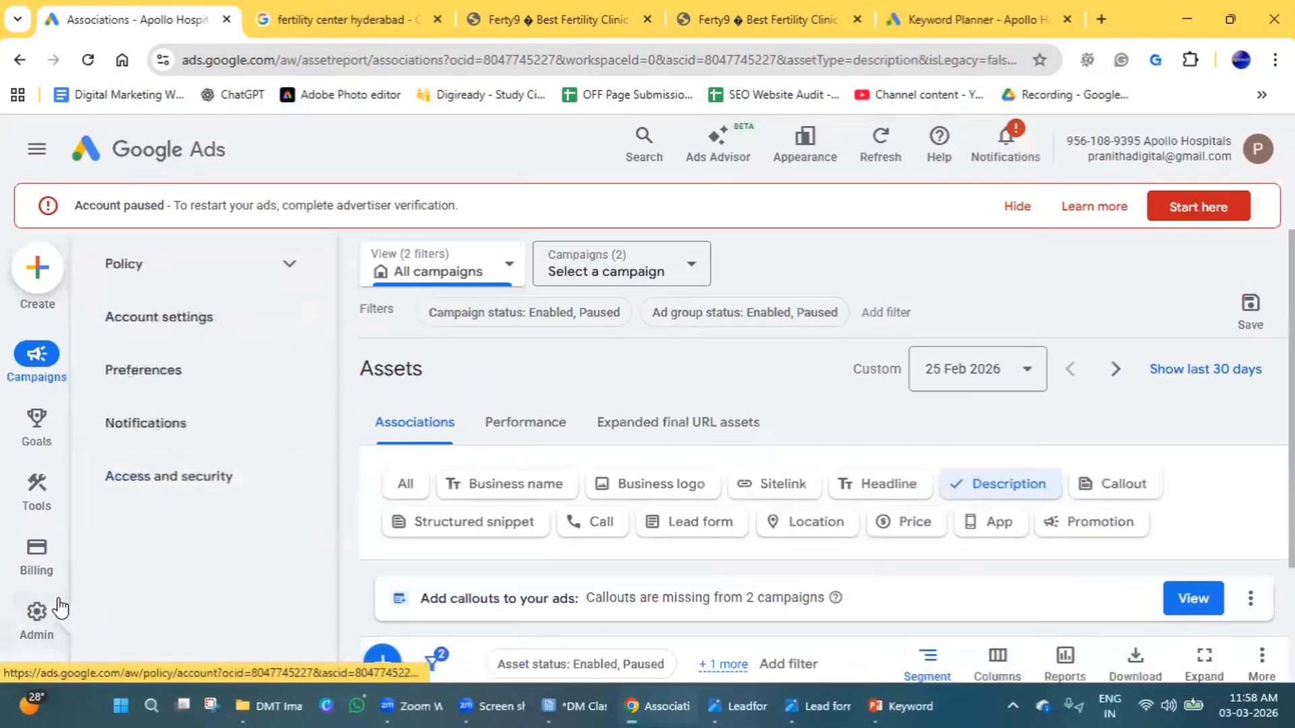
{"action": "scroll", "coordinate": [663, 519], "scroll_direction": "down", "scroll_amount": 4}
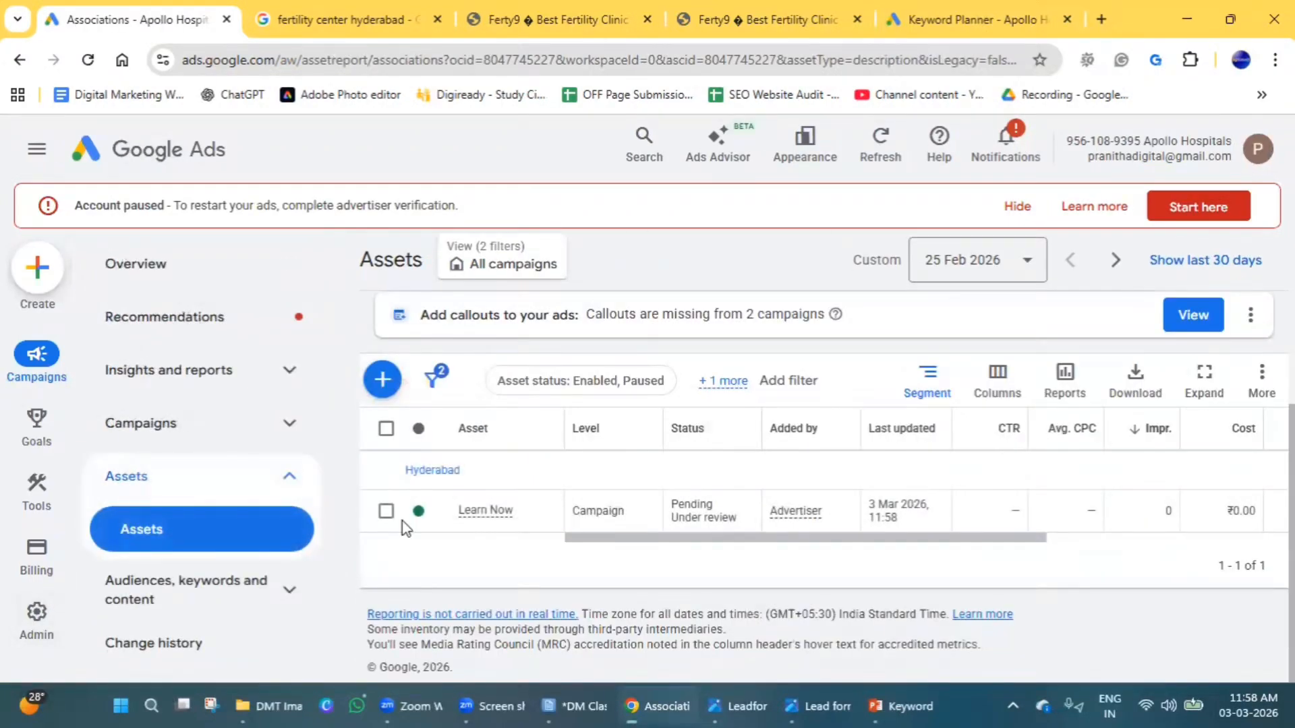
{"action": "left_click", "coordinate": [383, 379]}
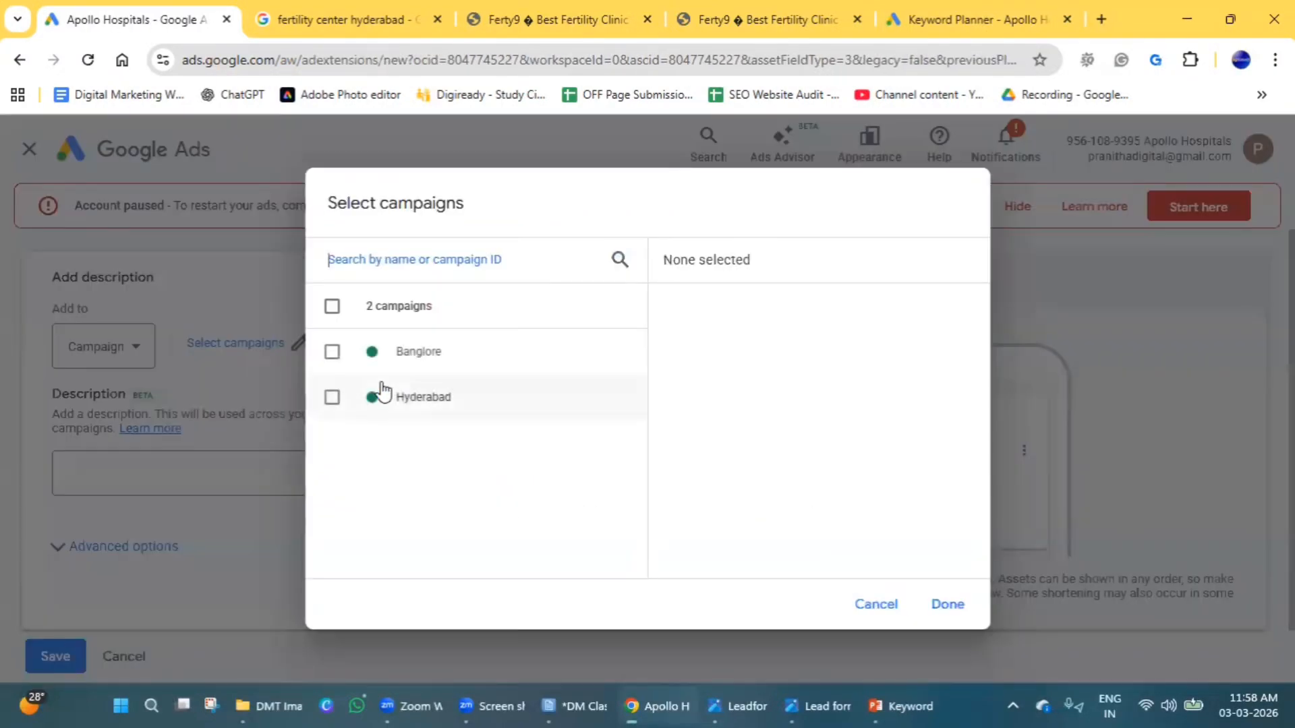
{"action": "left_click", "coordinate": [871, 605]}
{"action": "left_click", "coordinate": [31, 151]}
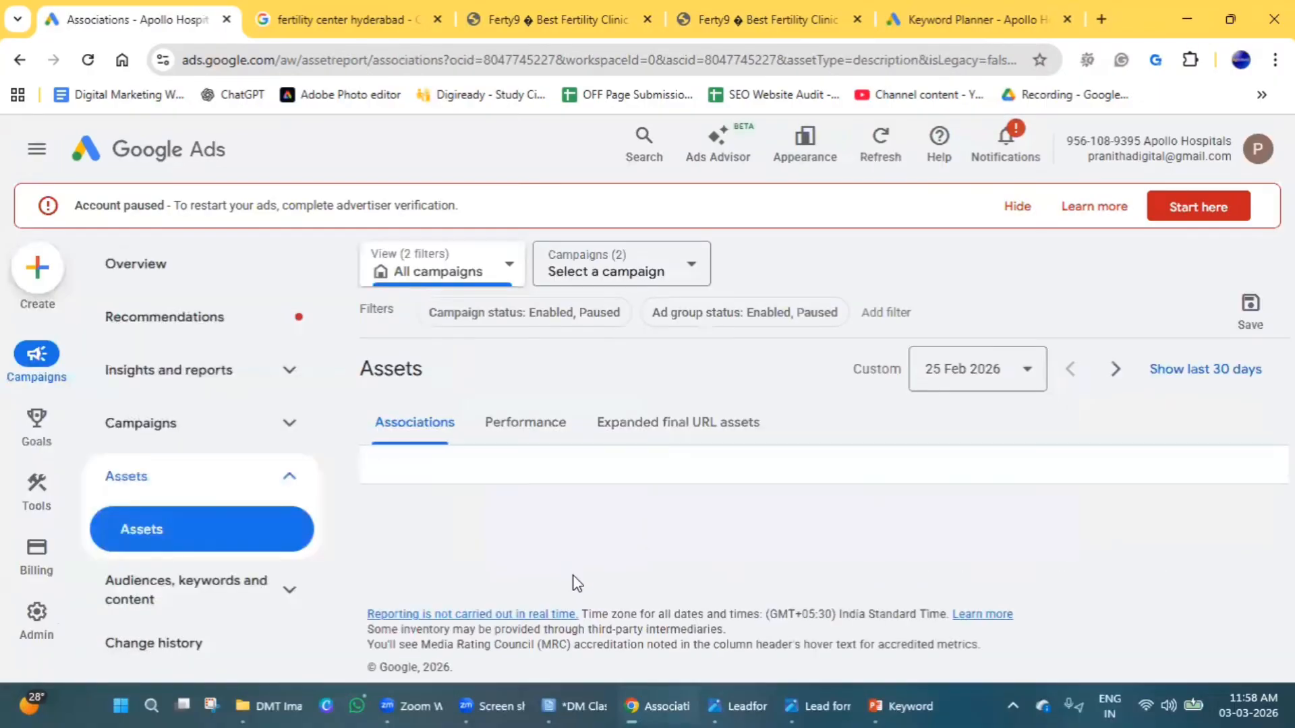
{"action": "scroll", "coordinate": [413, 472], "scroll_direction": "down", "scroll_amount": 3}
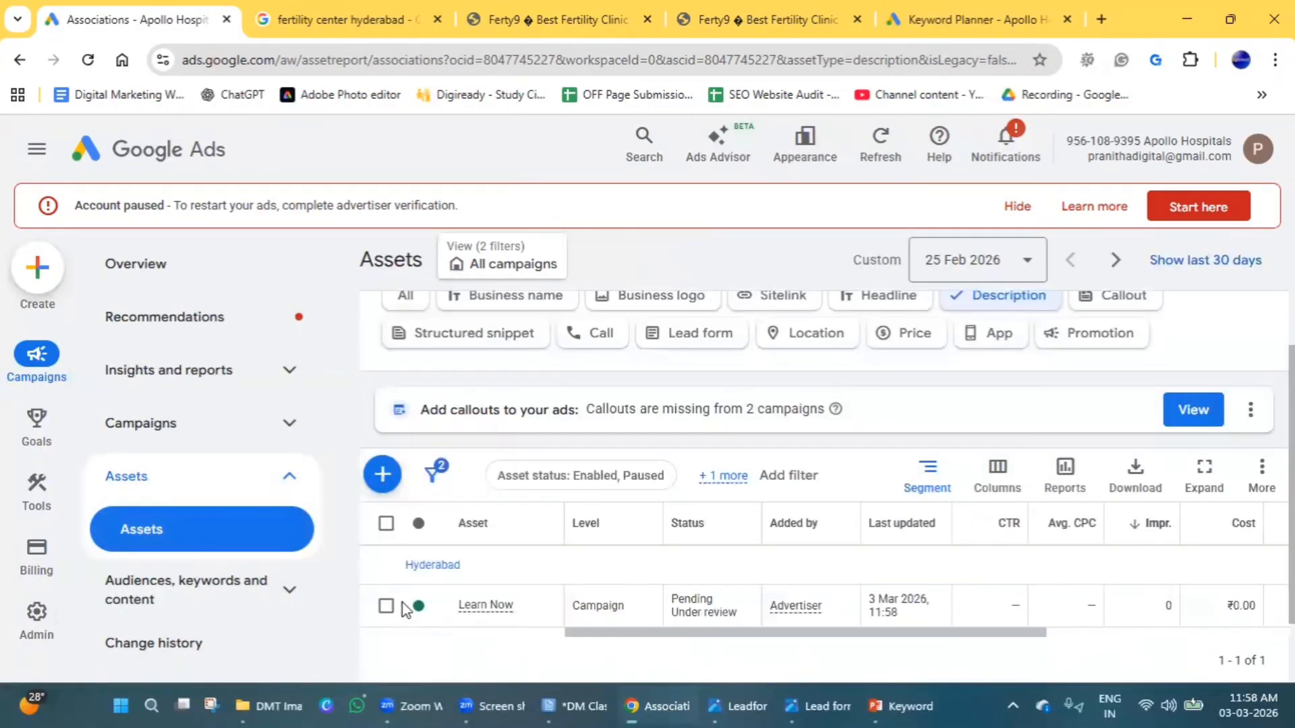
{"action": "left_click", "coordinate": [382, 475]}
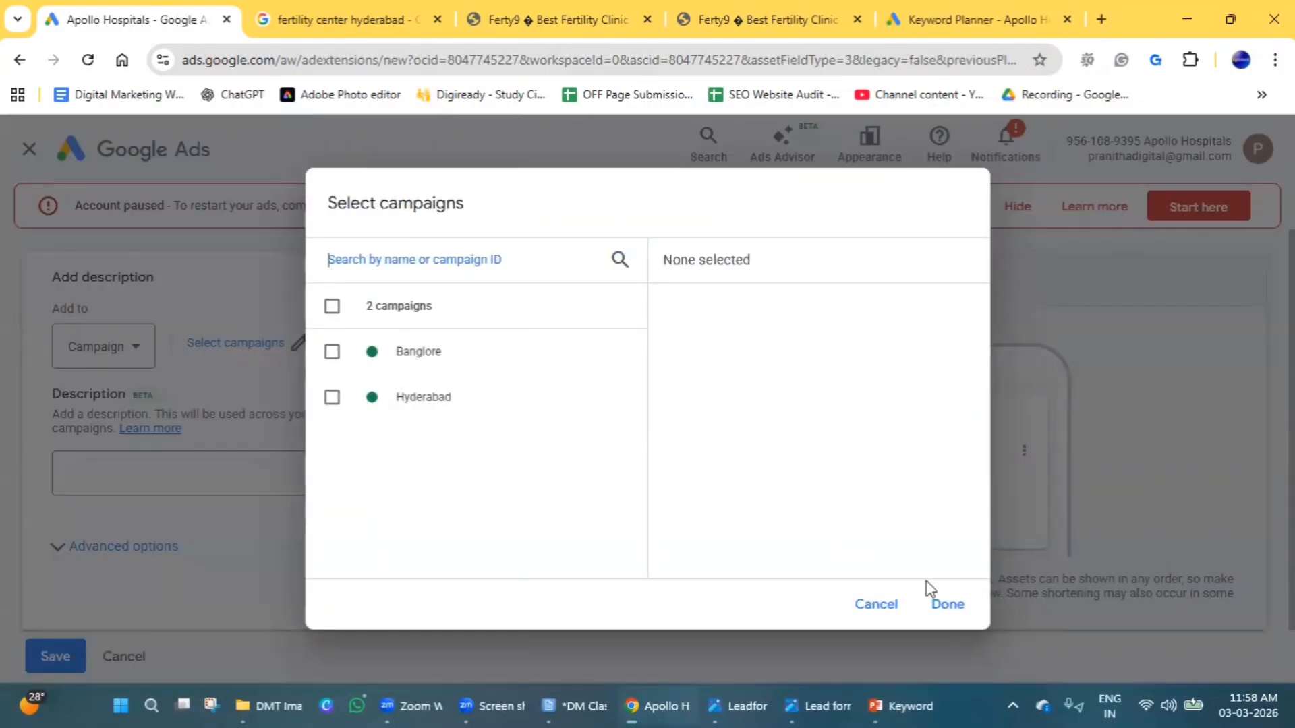
{"action": "left_click", "coordinate": [877, 604]}
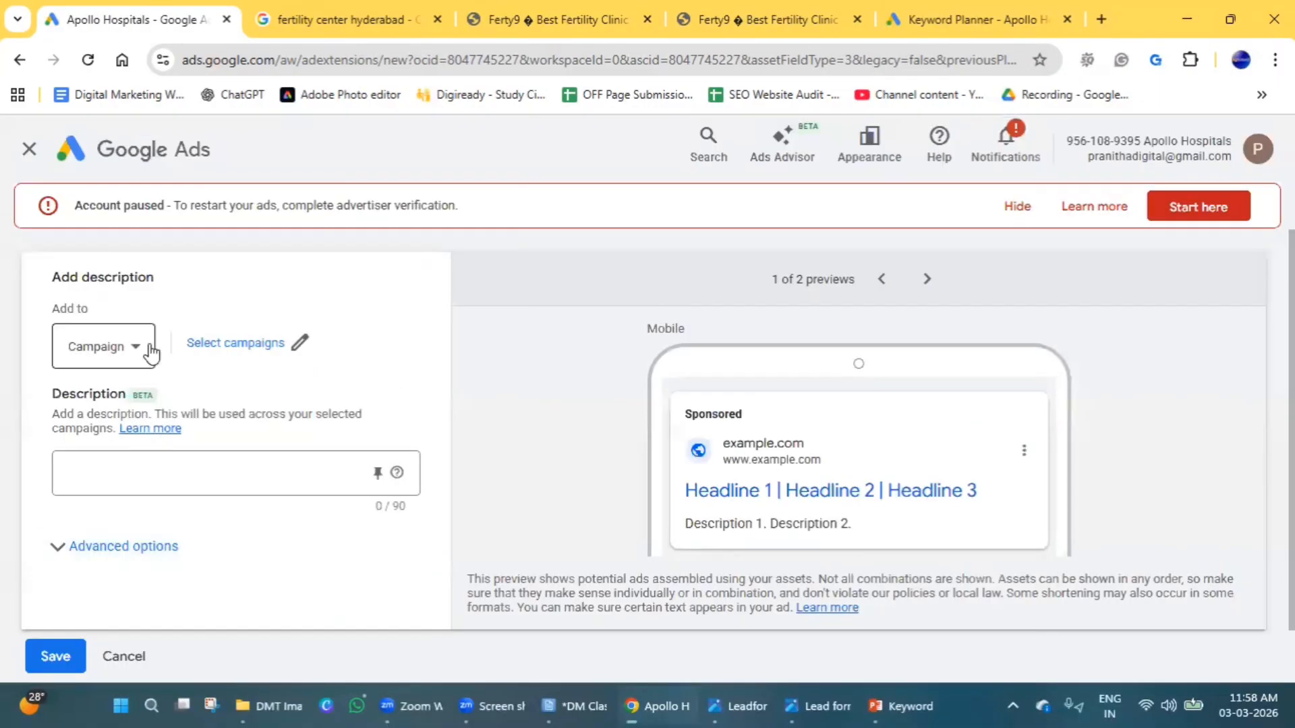
{"action": "left_click", "coordinate": [30, 152]}
Show all asset types again and start a new callout asset assigned to the Hyderabad campaign.
{"action": "scroll", "coordinate": [1133, 479], "scroll_direction": "down", "scroll_amount": 3}
{"action": "scroll", "coordinate": [1011, 477], "scroll_direction": "up", "scroll_amount": 2}
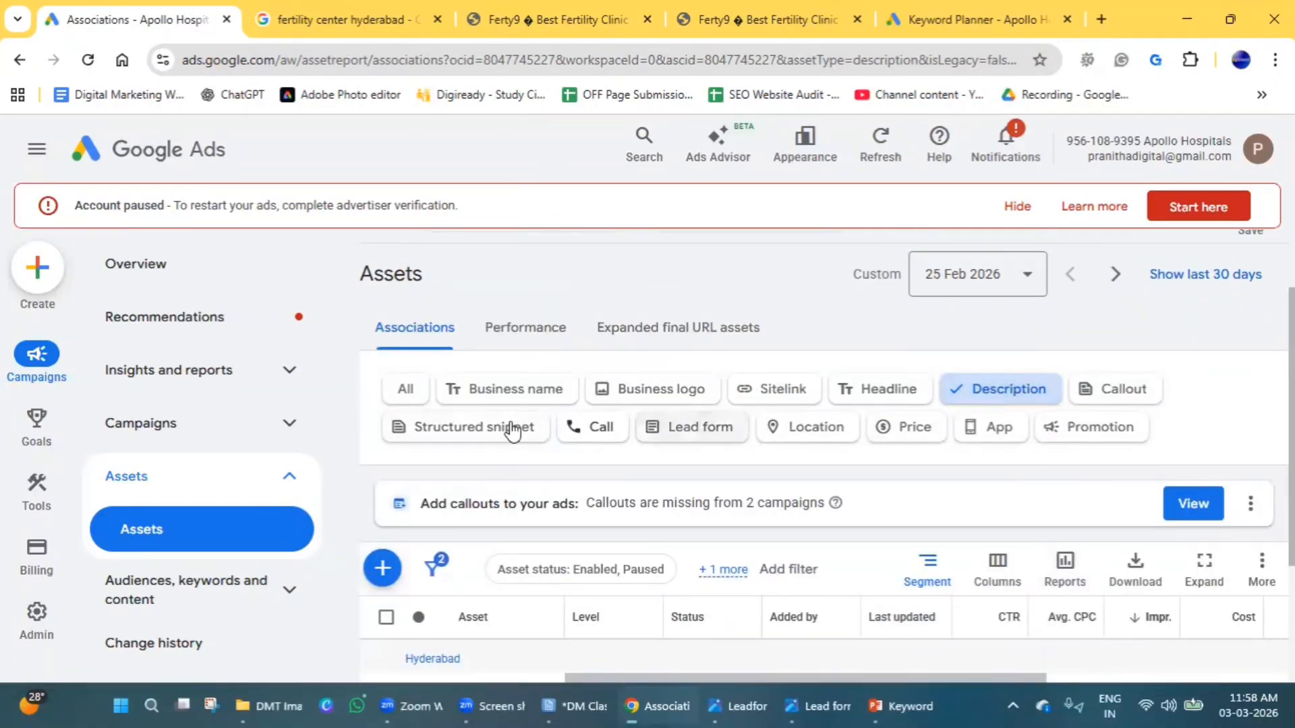
{"action": "left_click", "coordinate": [408, 389]}
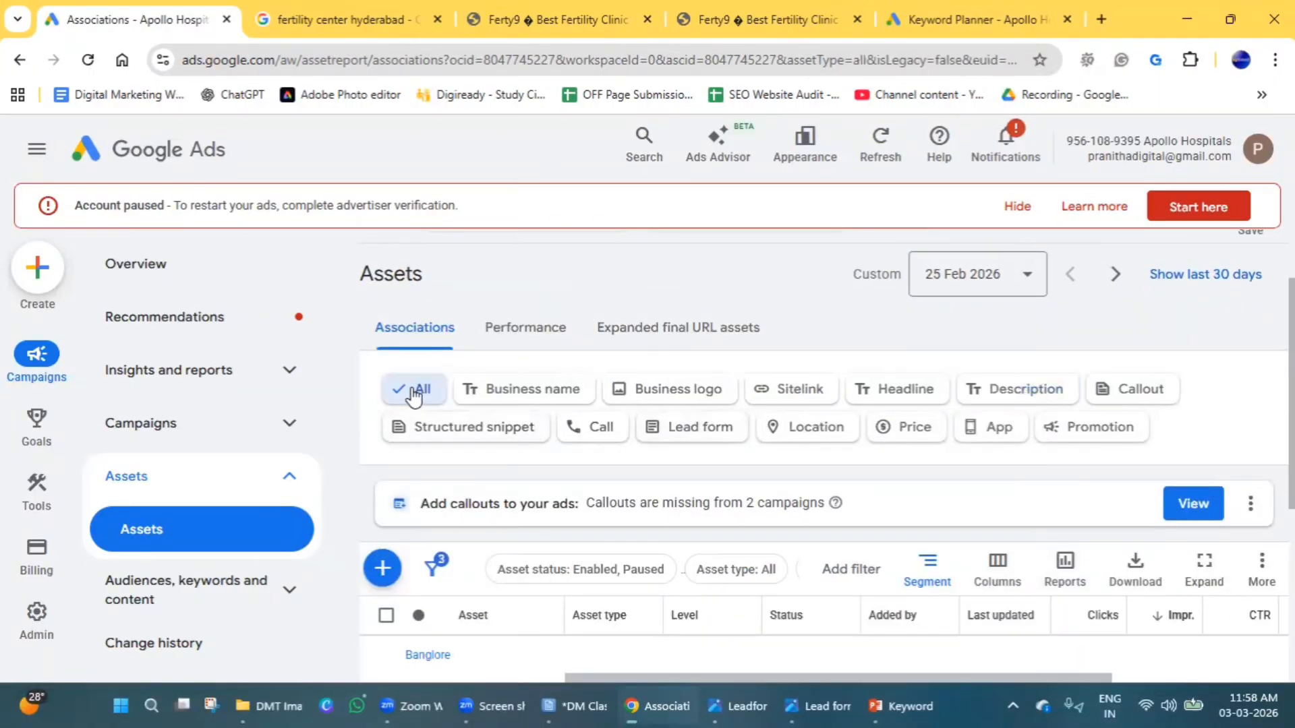
{"action": "left_click", "coordinate": [381, 568]}
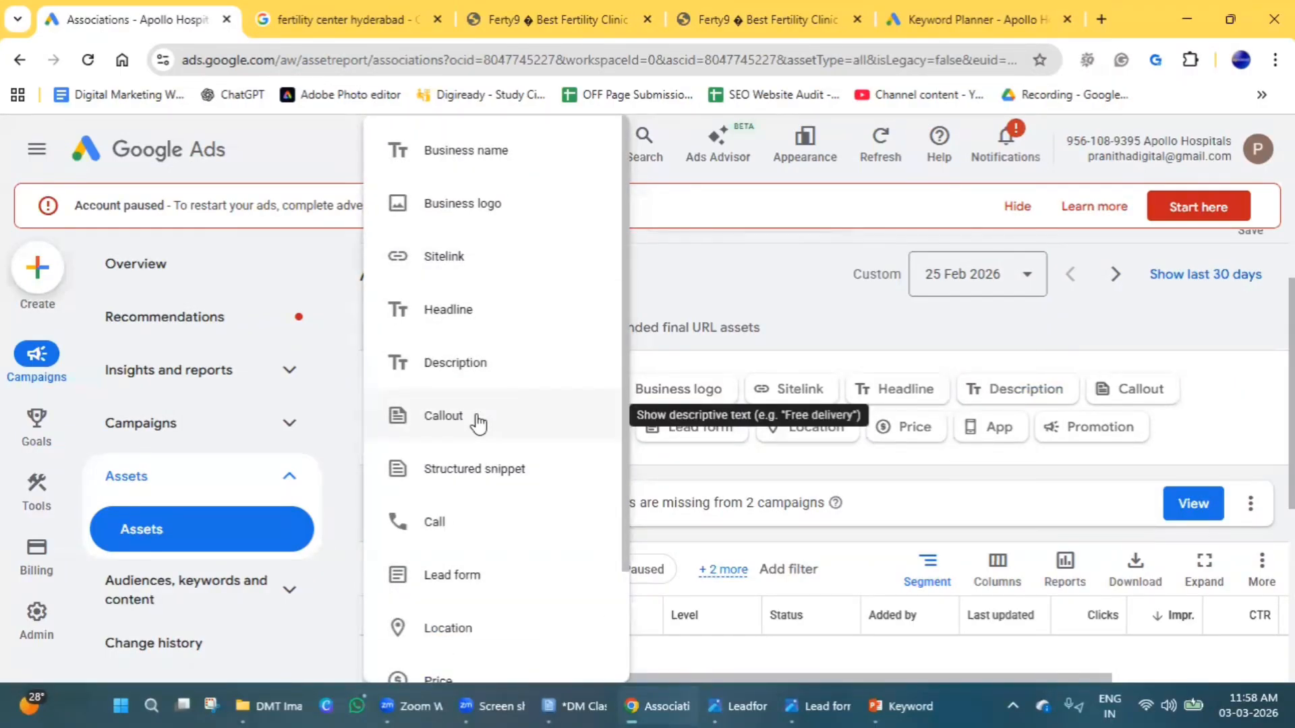
{"action": "left_click", "coordinate": [477, 416]}
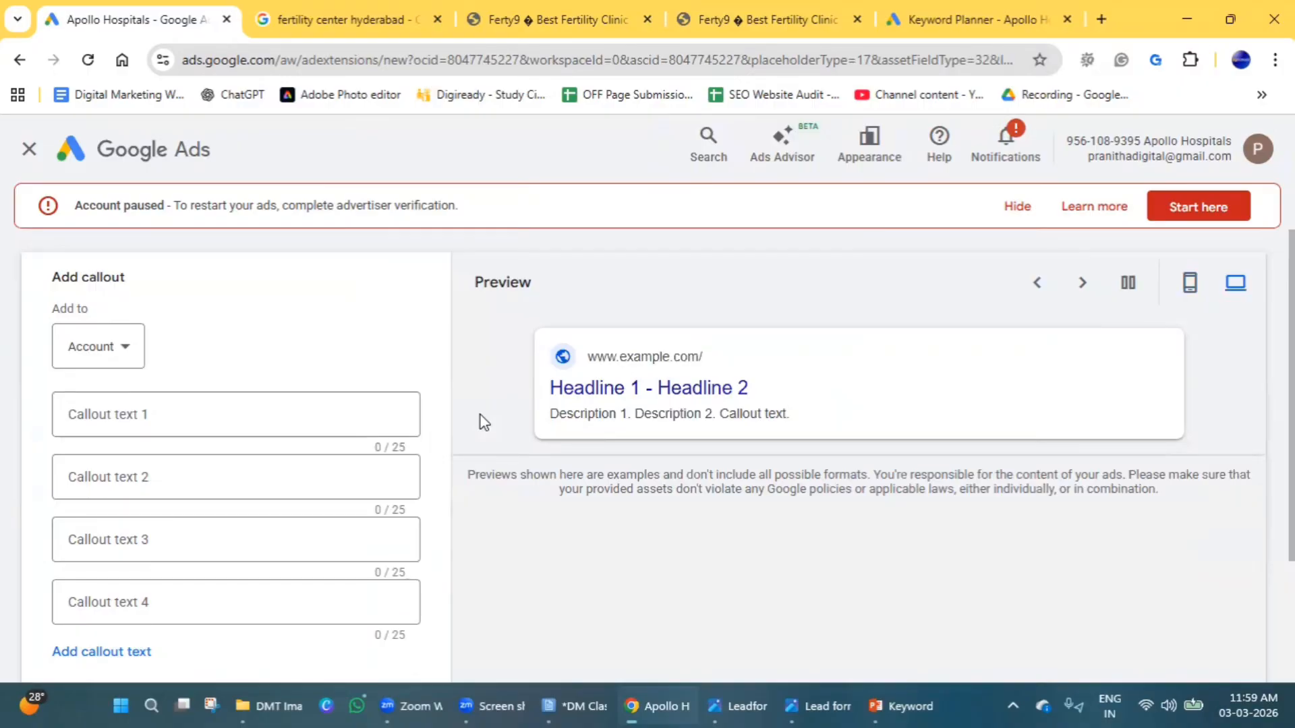
{"action": "left_click", "coordinate": [120, 356]}
{"action": "left_click", "coordinate": [132, 406]}
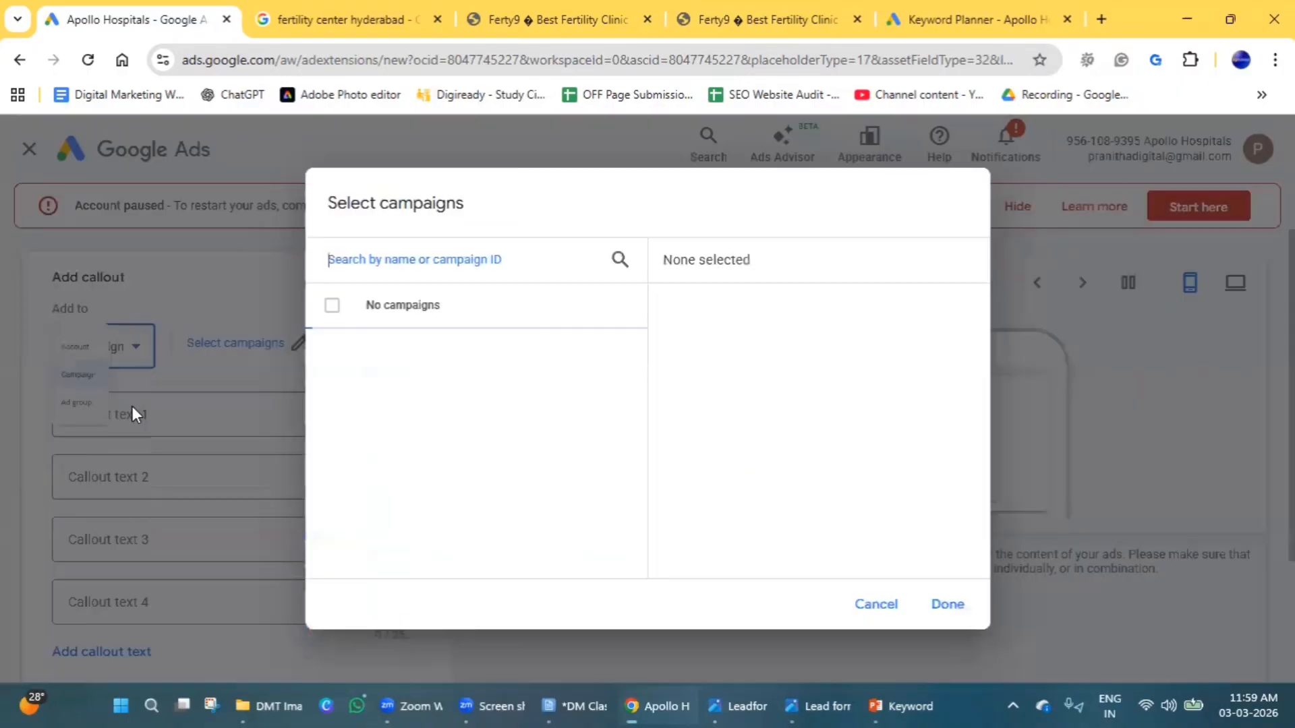
{"action": "left_click", "coordinate": [403, 403]}
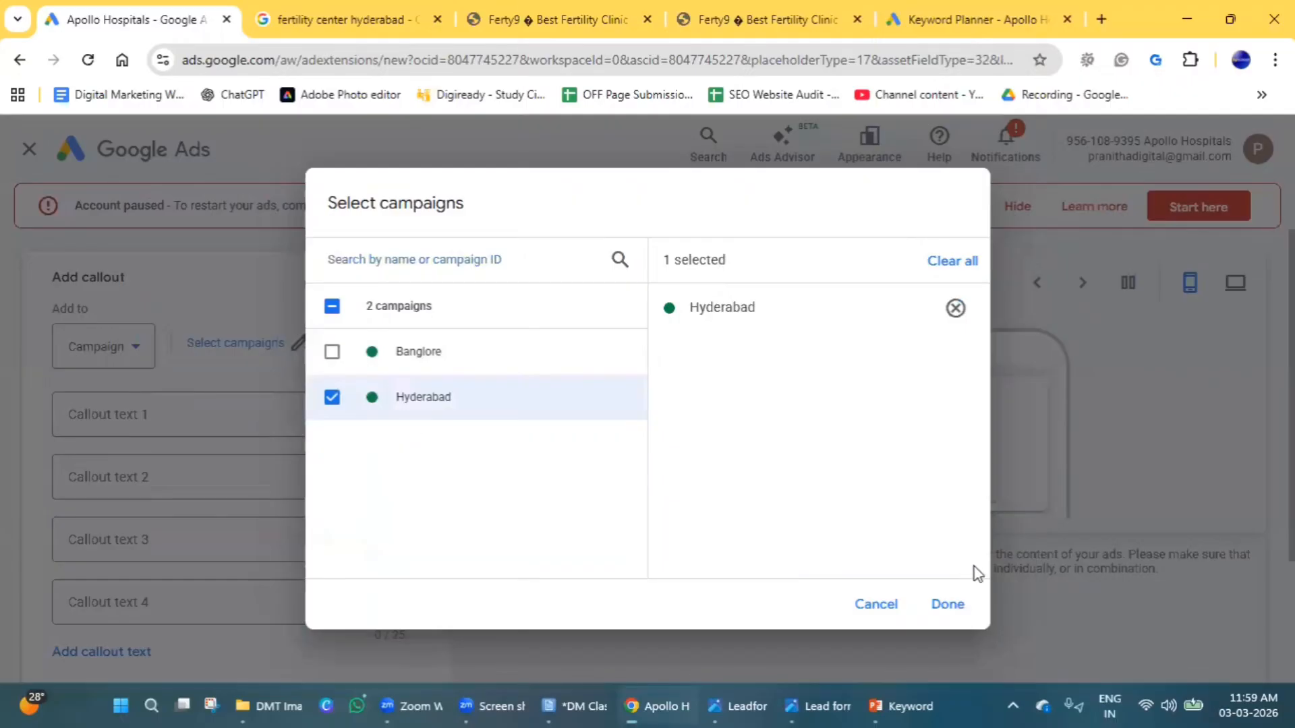
{"action": "left_click", "coordinate": [948, 604]}
Enter "100% Placement Assistance" as the first callout text.
{"action": "left_click", "coordinate": [181, 427]}
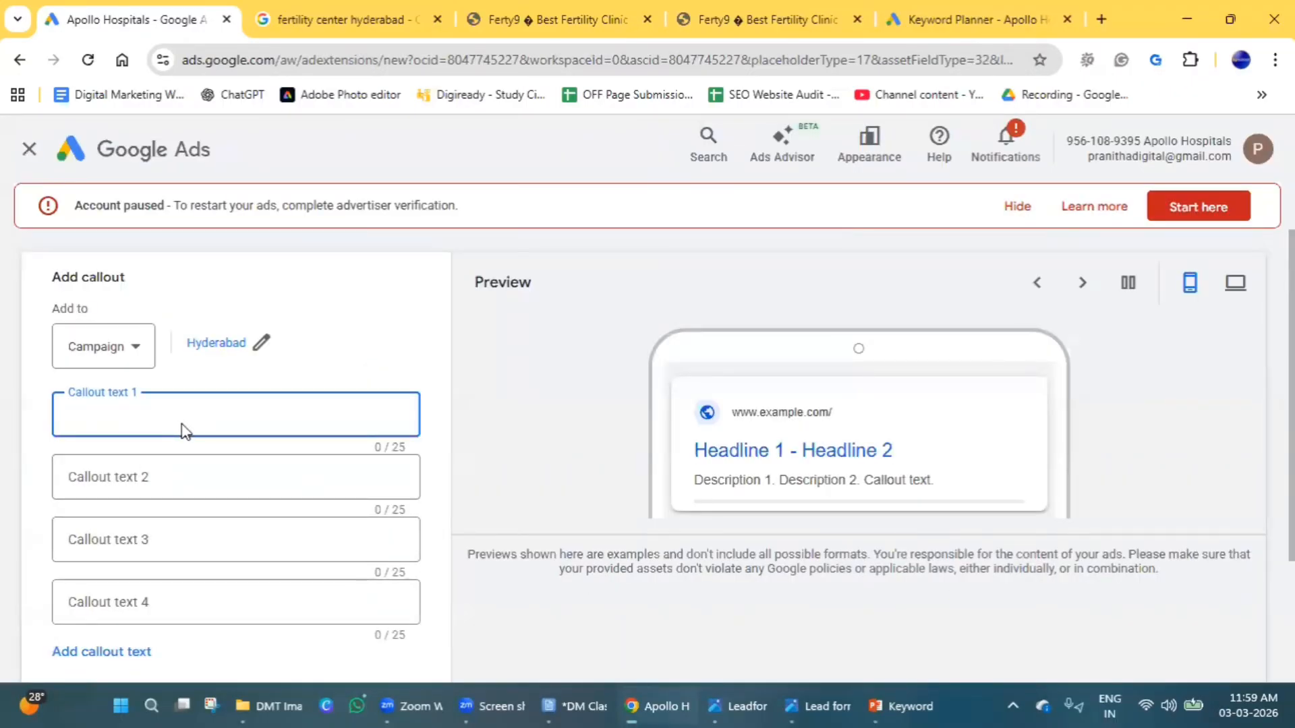
{"action": "type", "text": "100% Pla"}
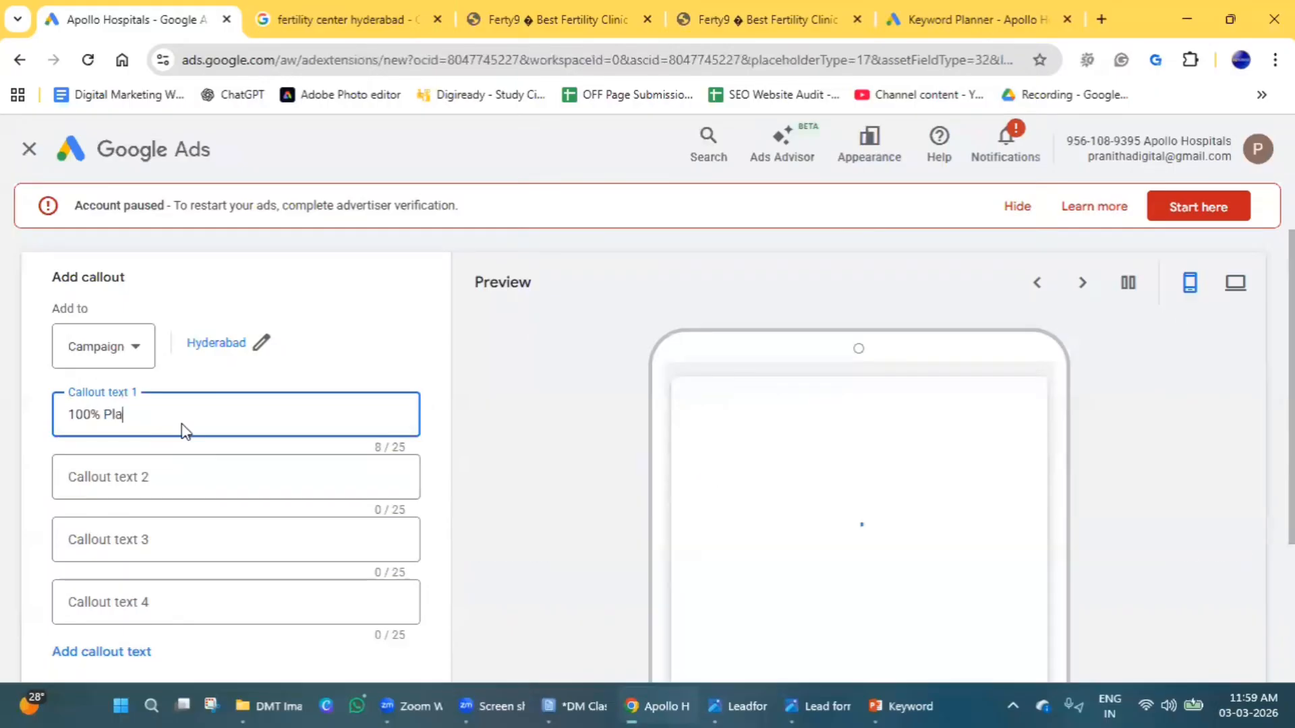
{"action": "type", "text": "cement"}
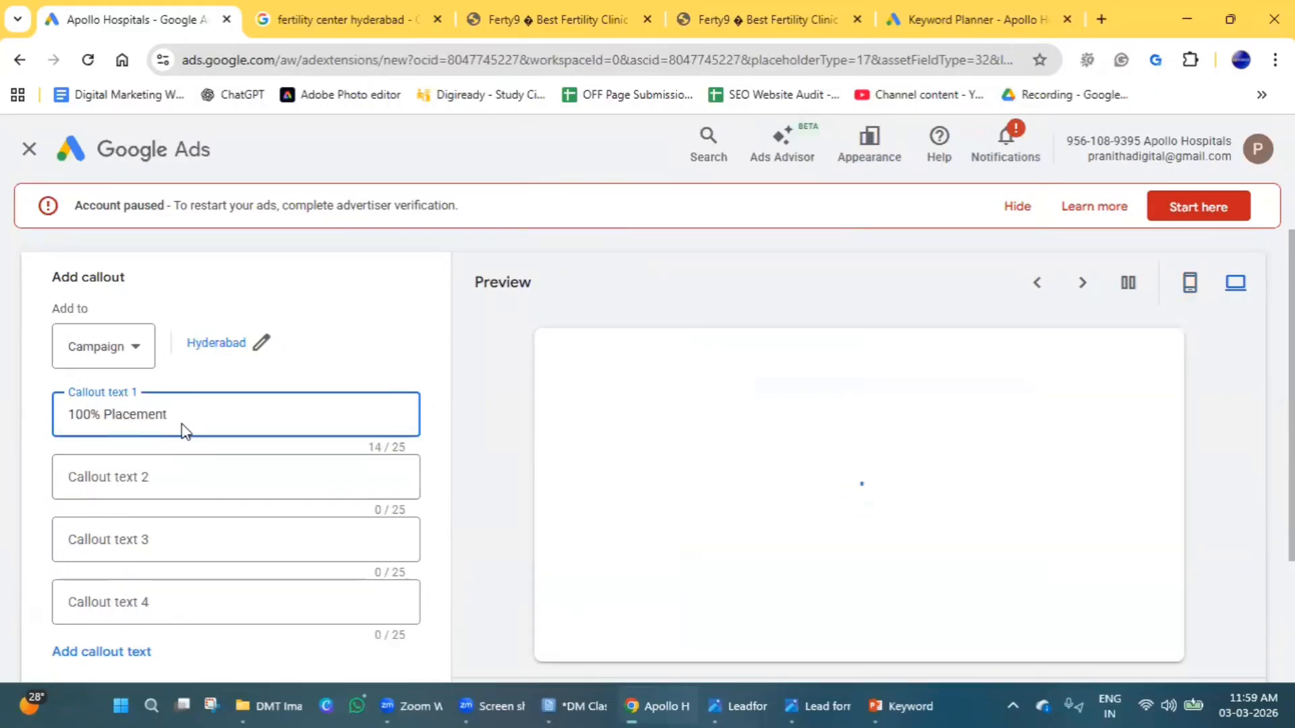
{"action": "type", "text": " Assistance"}
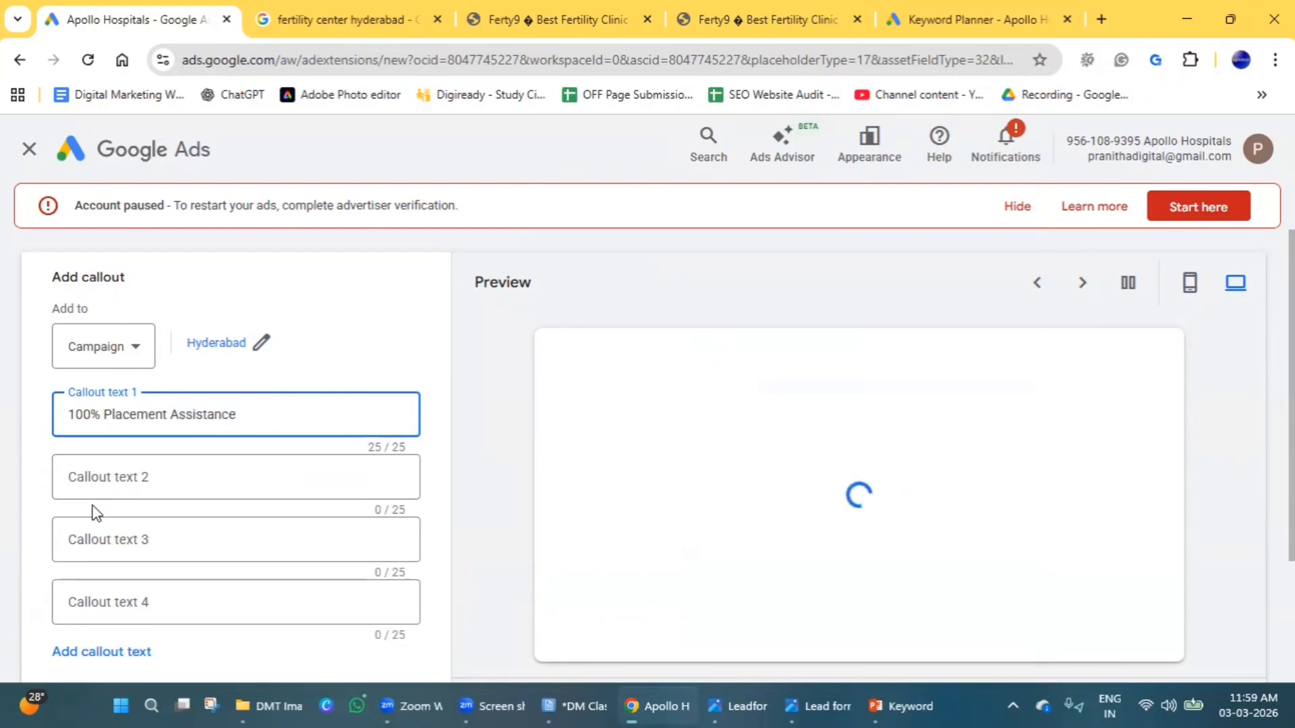
Enter "Weekend & Online Batches" as the second callout text, using an ampersand to stay within the character limit.
{"action": "left_click", "coordinate": [130, 495]}
{"action": "type", "text": "Wee"}
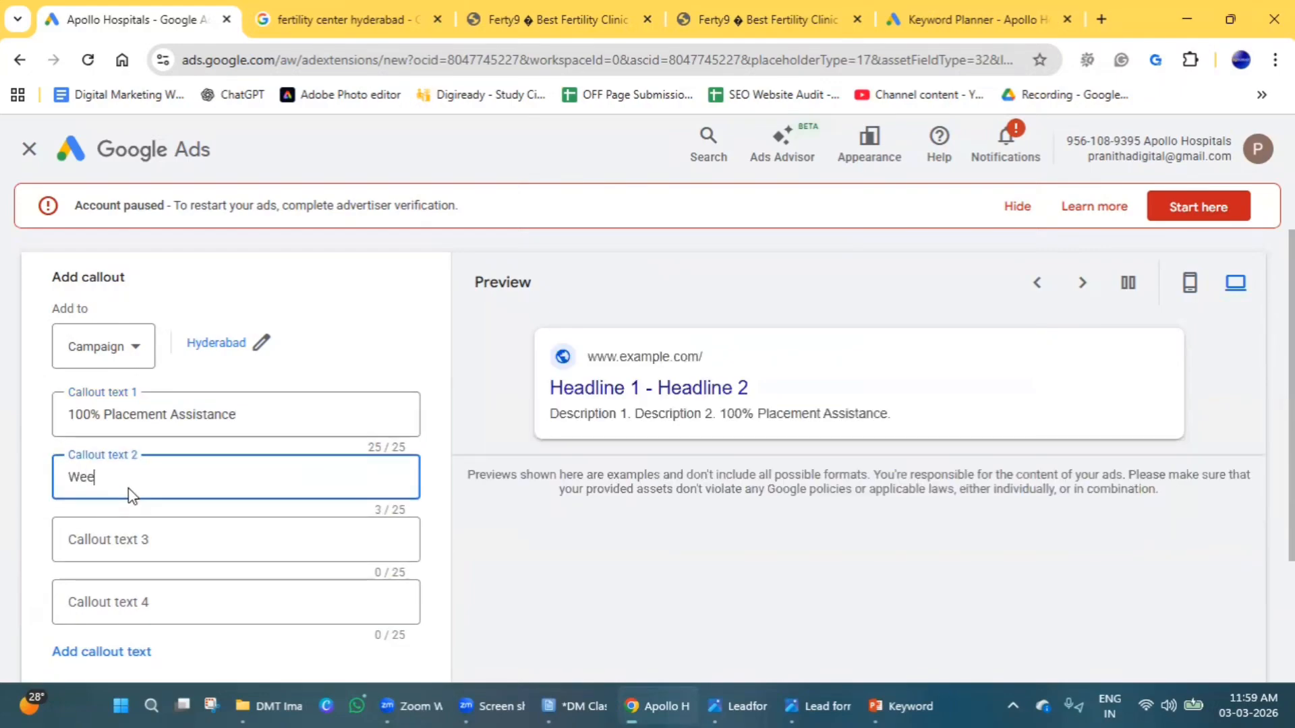
{"action": "type", "text": "kend an"}
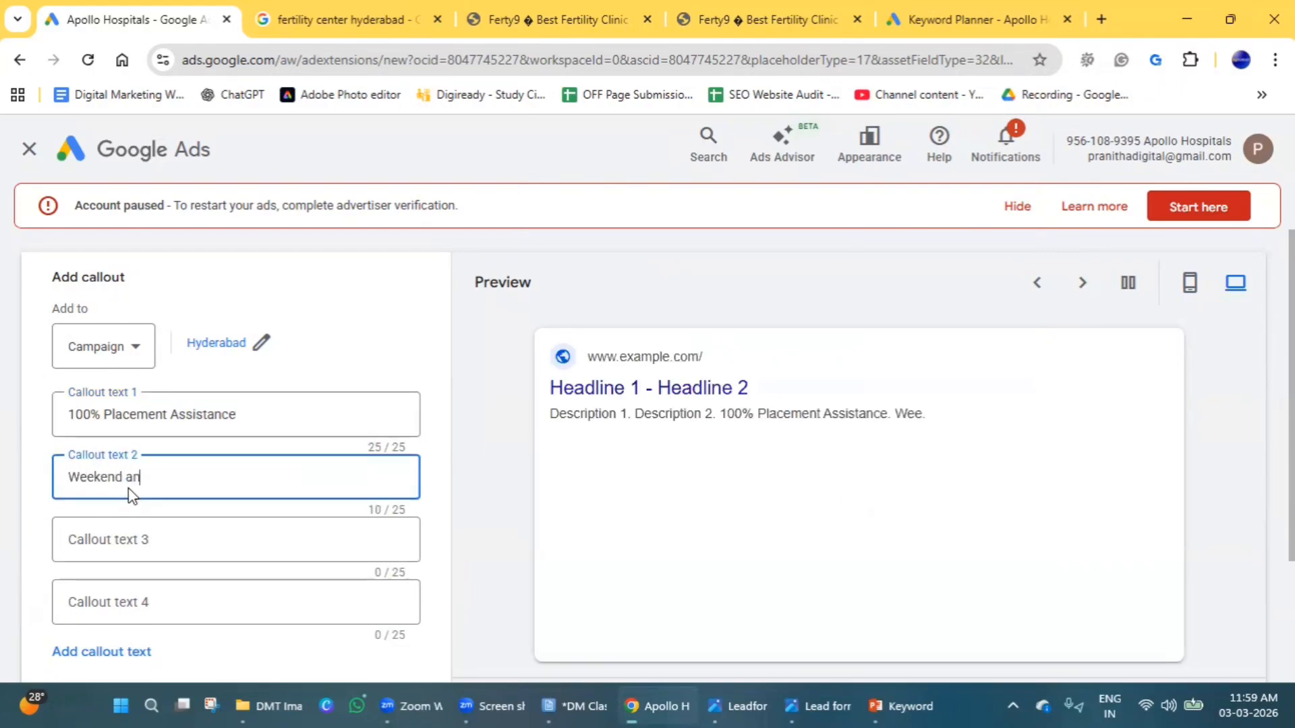
{"action": "type", "text": "d Online Batches"}
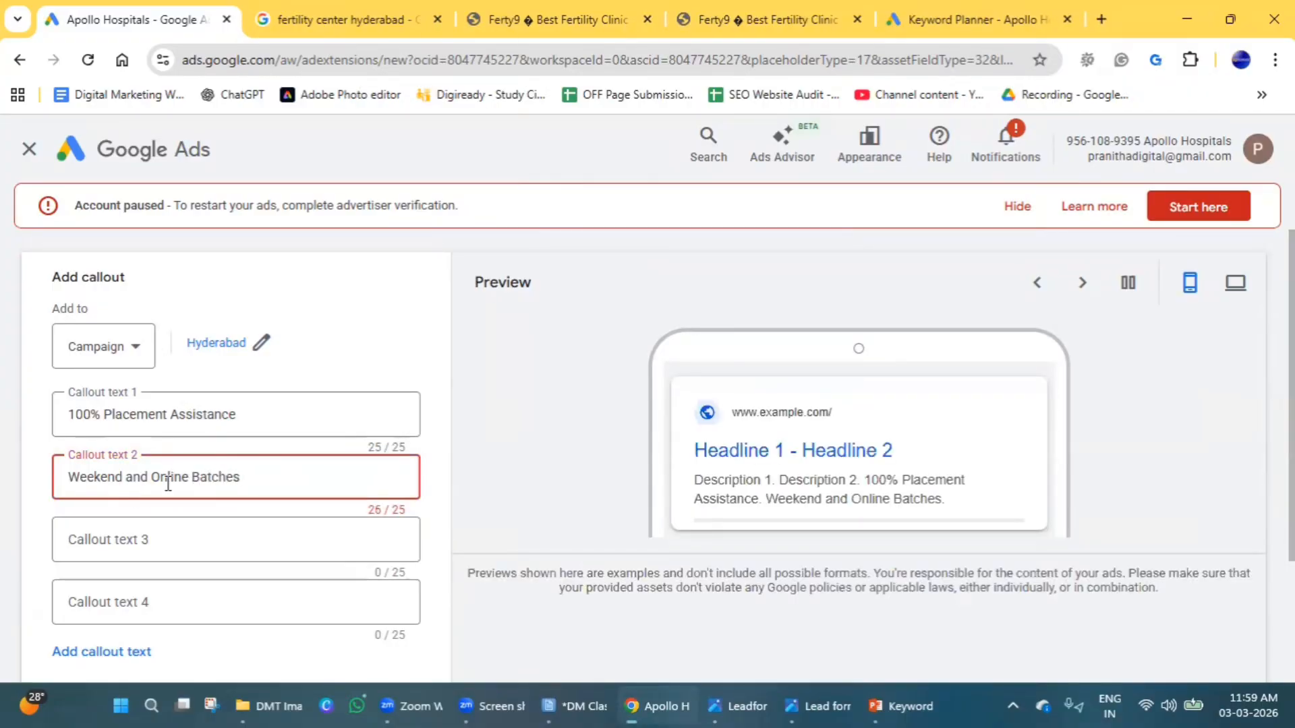
{"action": "left_click", "coordinate": [152, 479]}
{"action": "key", "text": "BackSpace"}
{"action": "key", "text": "BackSpace"}
{"action": "key", "text": "BackSpace"}
{"action": "key", "text": "BackSpace"}
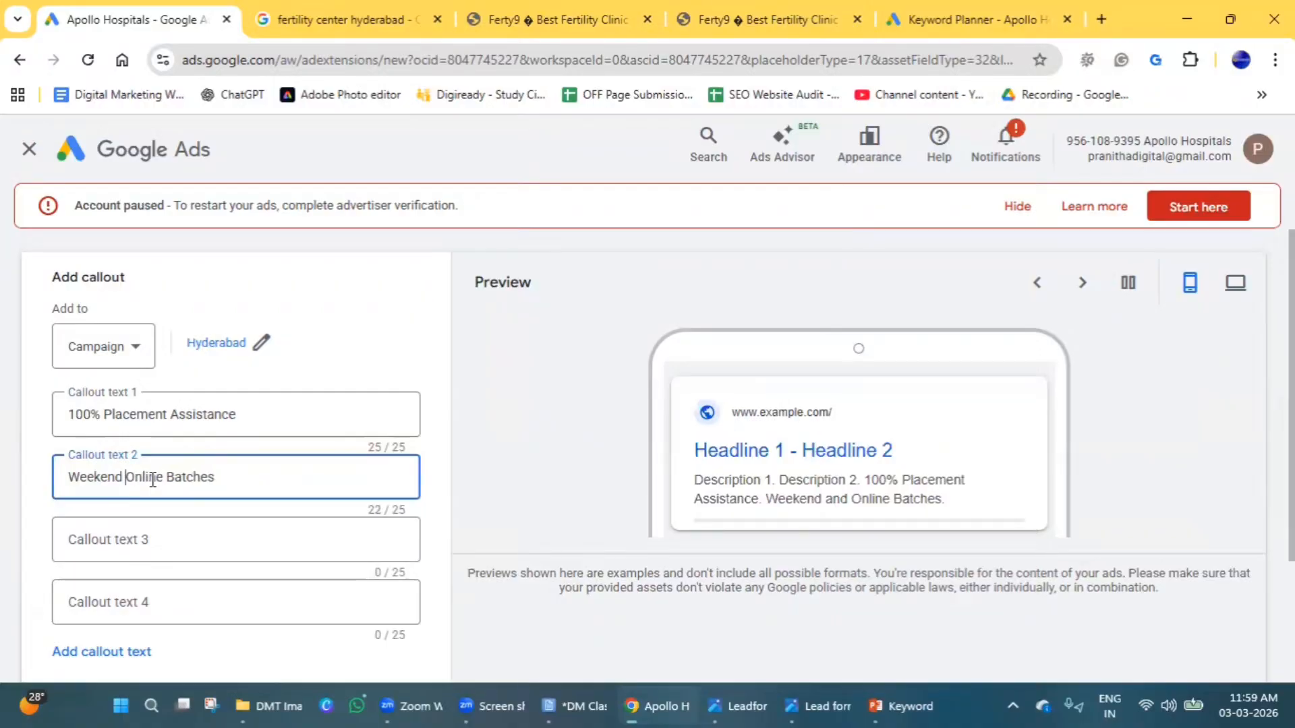
{"action": "type", "text": "&"}
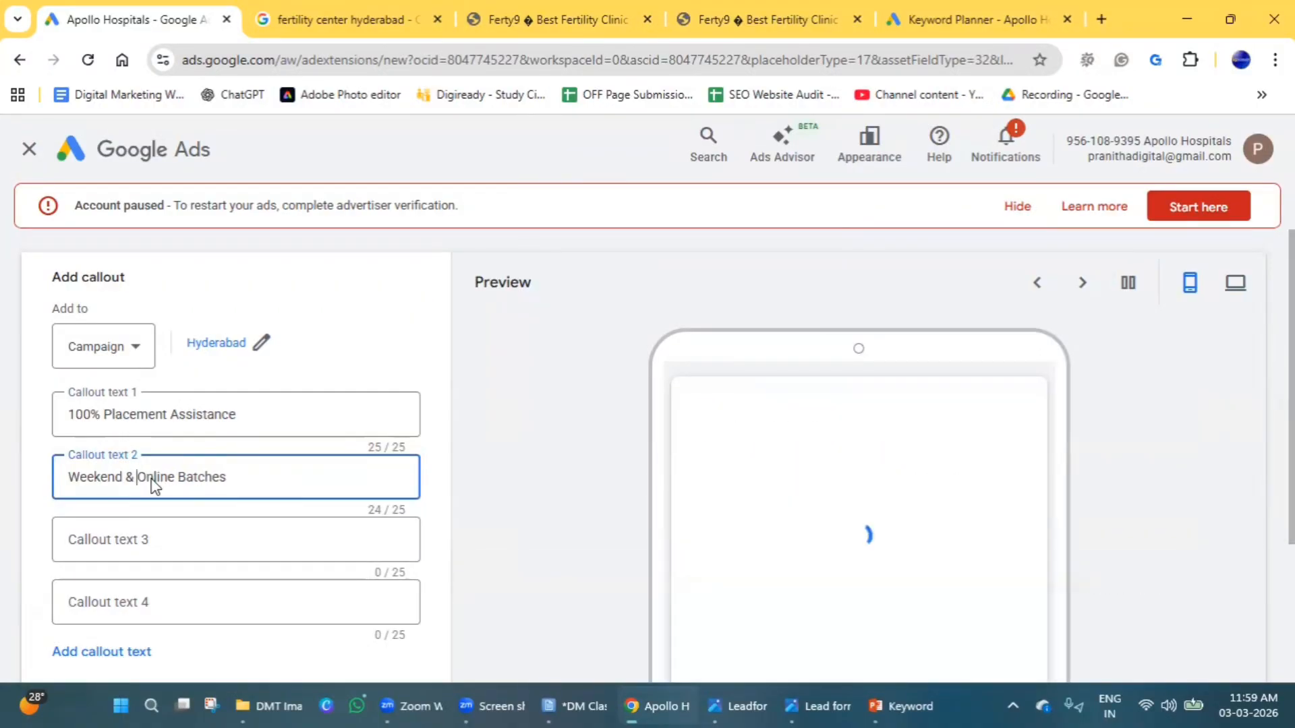
Enter "Expert Trainers" as the third callout text.
{"action": "left_click", "coordinate": [160, 539]}
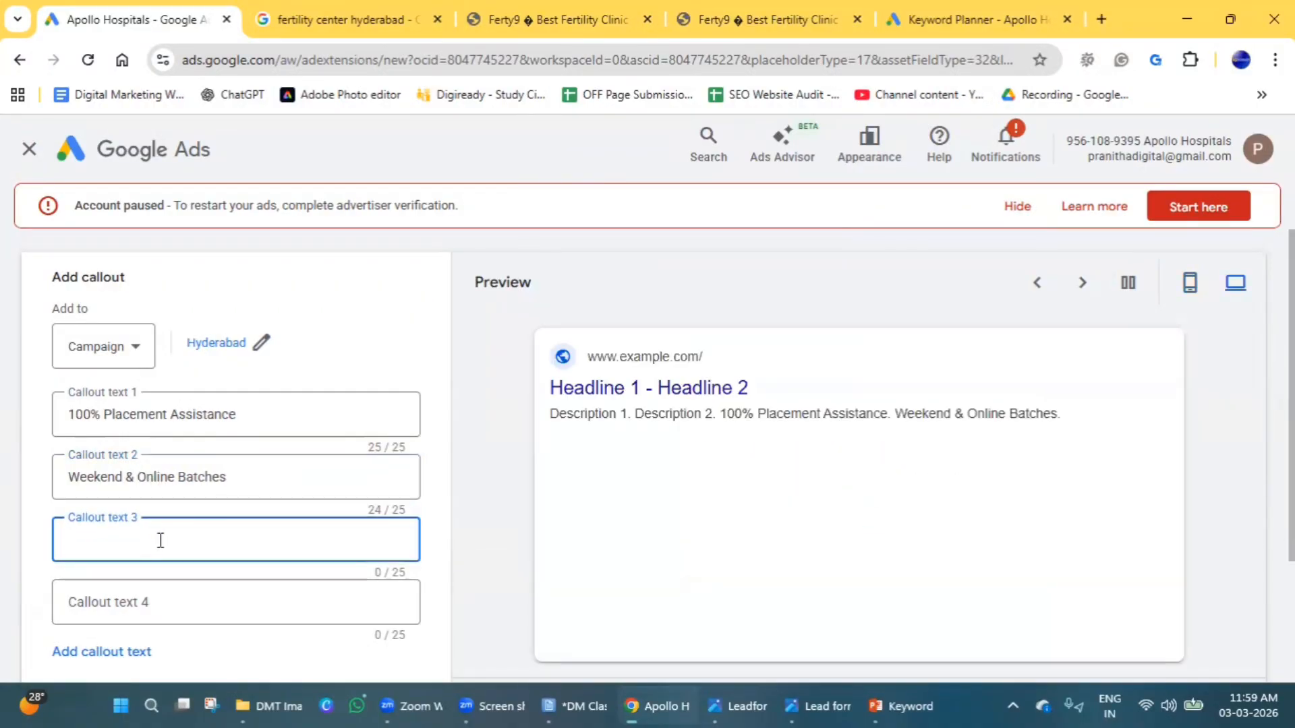
{"action": "type", "text": "Expert Trainers"}
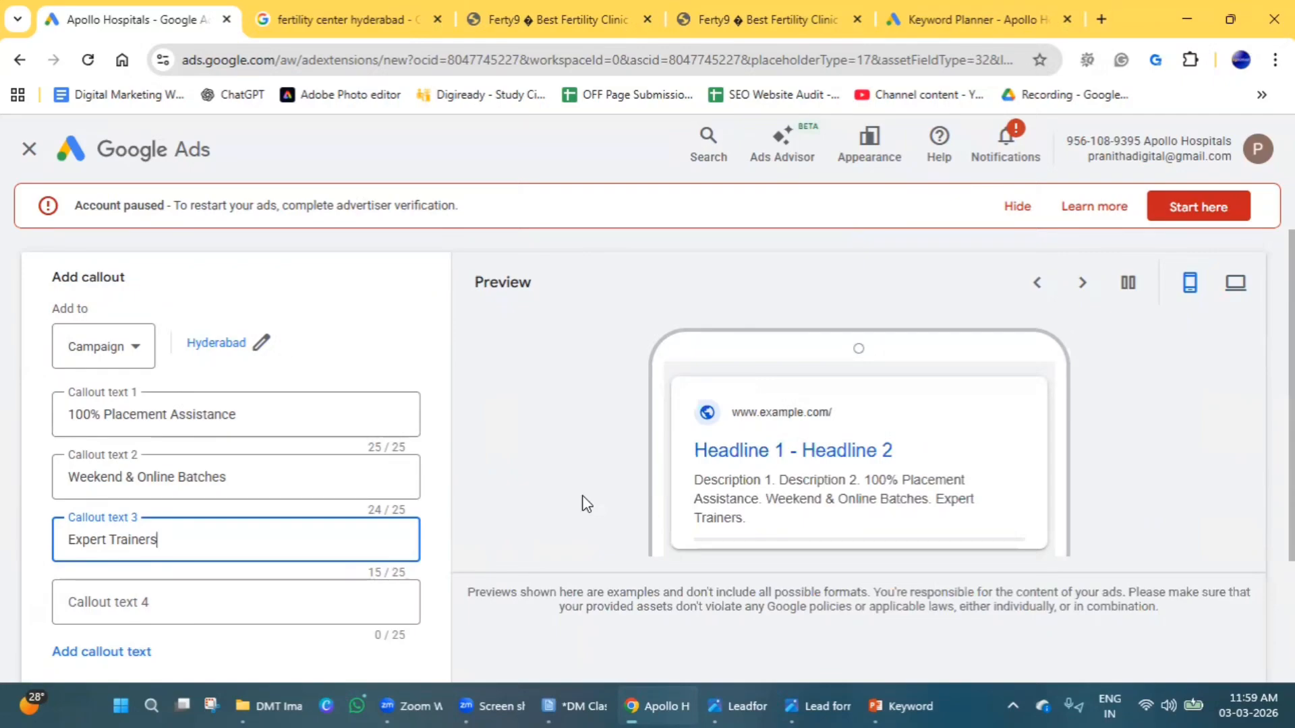
Expand the advanced scheduling options for the callouts and save the callout assets to the Hyderabad campaign.
{"action": "scroll", "coordinate": [166, 472], "scroll_direction": "down", "scroll_amount": 2}
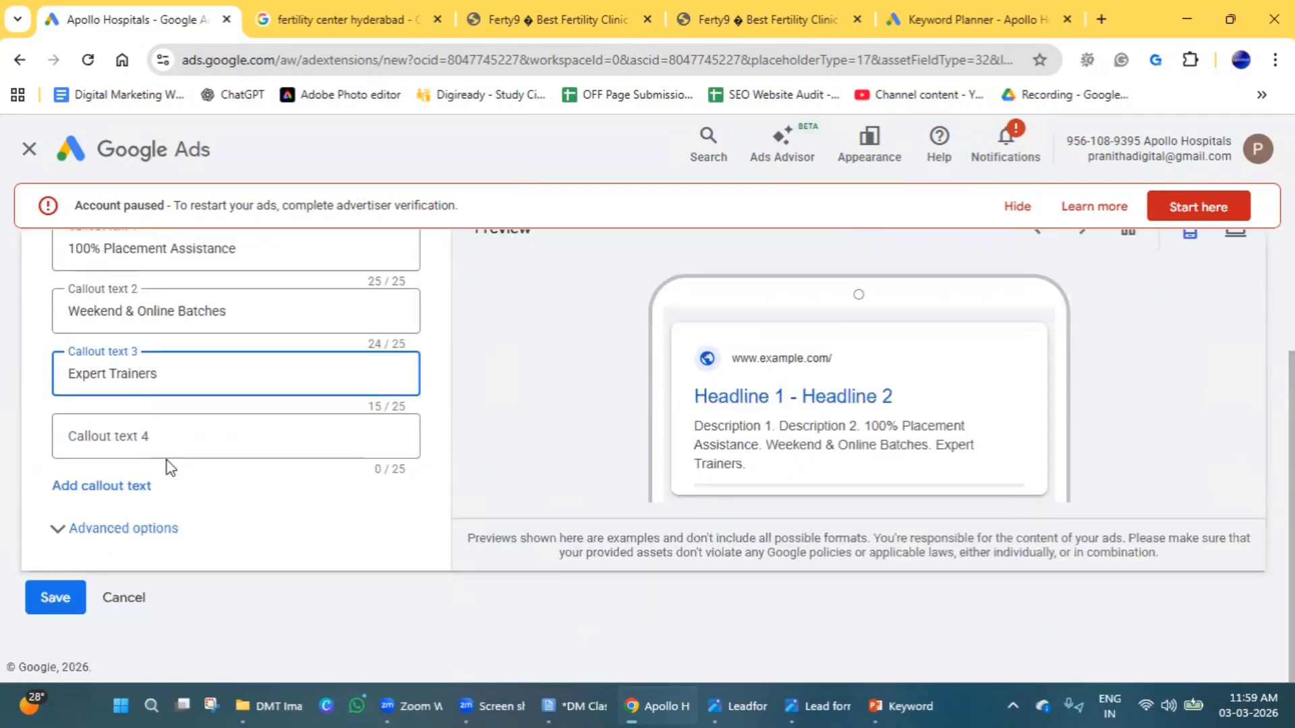
{"action": "left_click", "coordinate": [81, 548]}
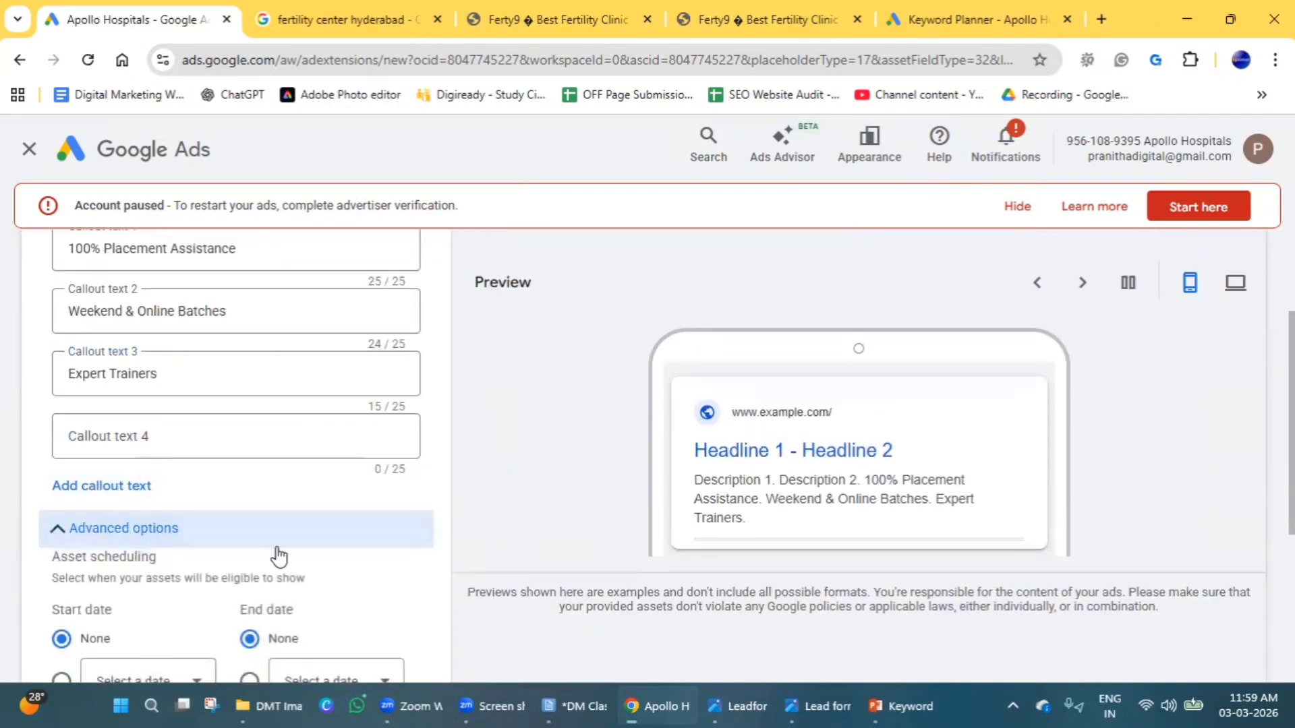
{"action": "scroll", "coordinate": [81, 479], "scroll_direction": "down", "scroll_amount": 4}
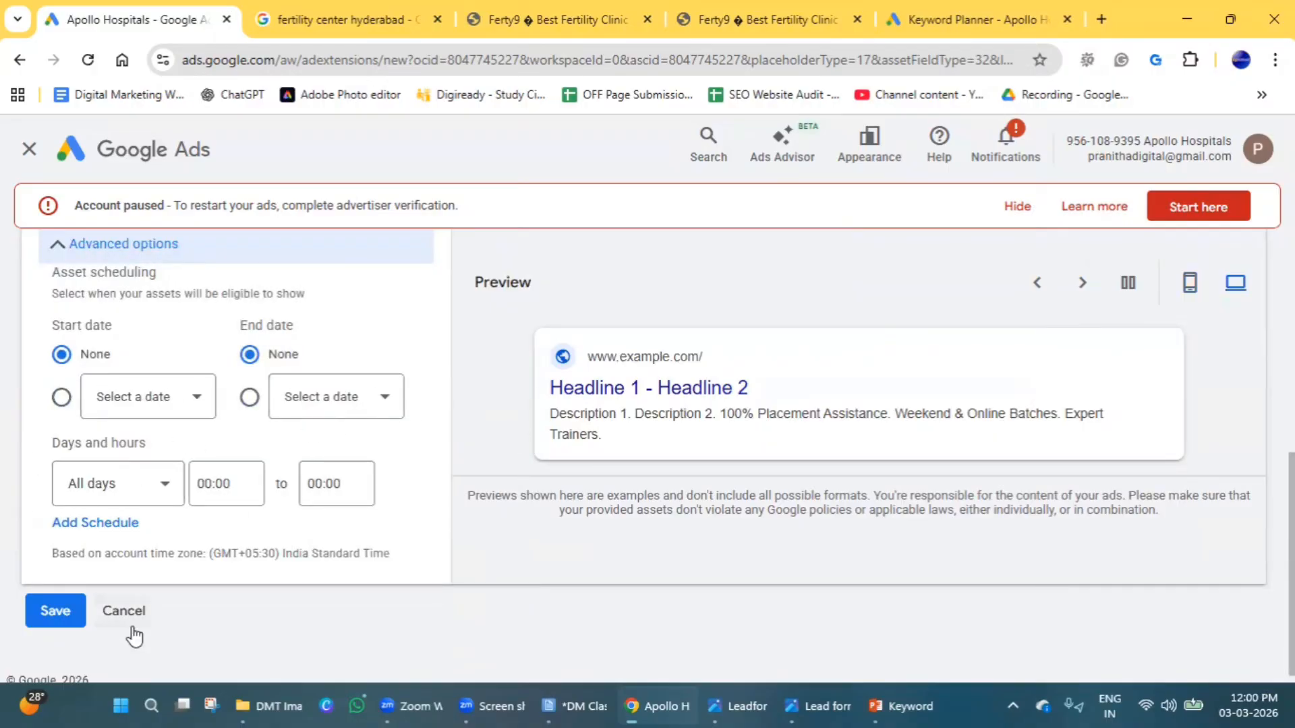
{"action": "left_click", "coordinate": [57, 611]}
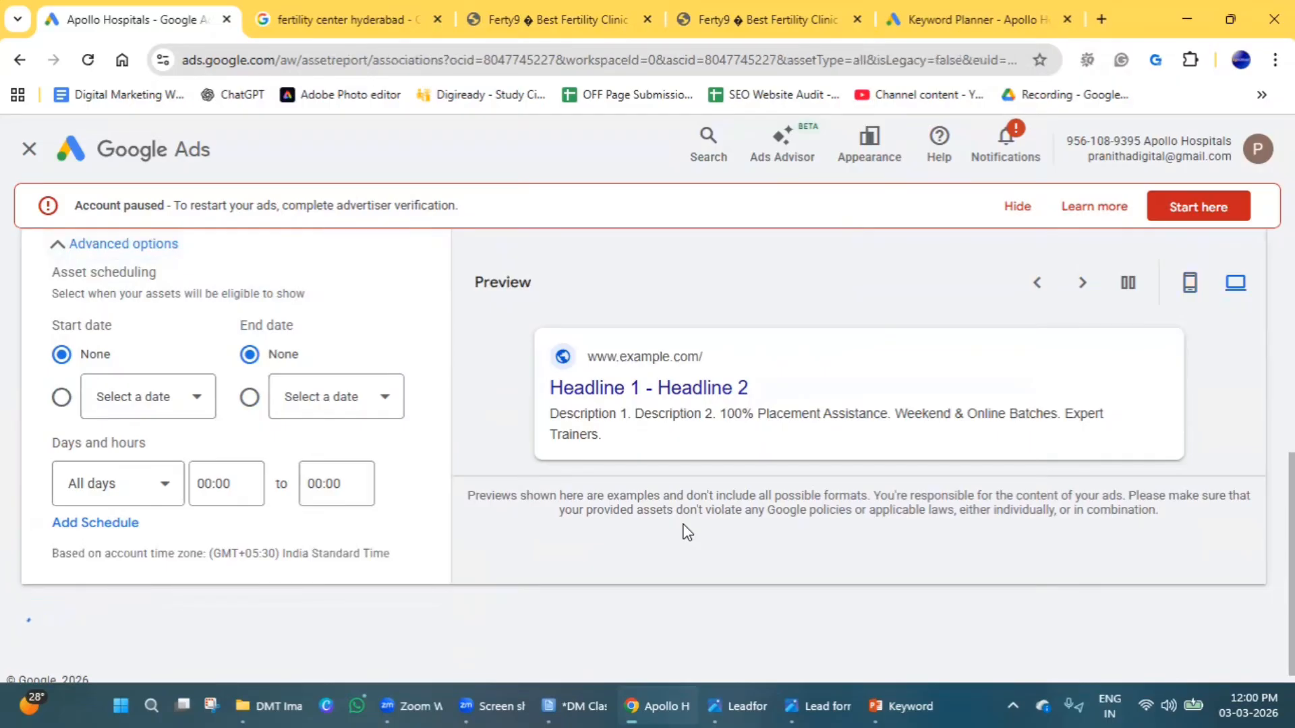
Start a new structured snippet asset at account level and set its header type to Courses.
{"action": "scroll", "coordinate": [506, 425], "scroll_direction": "down", "scroll_amount": 2}
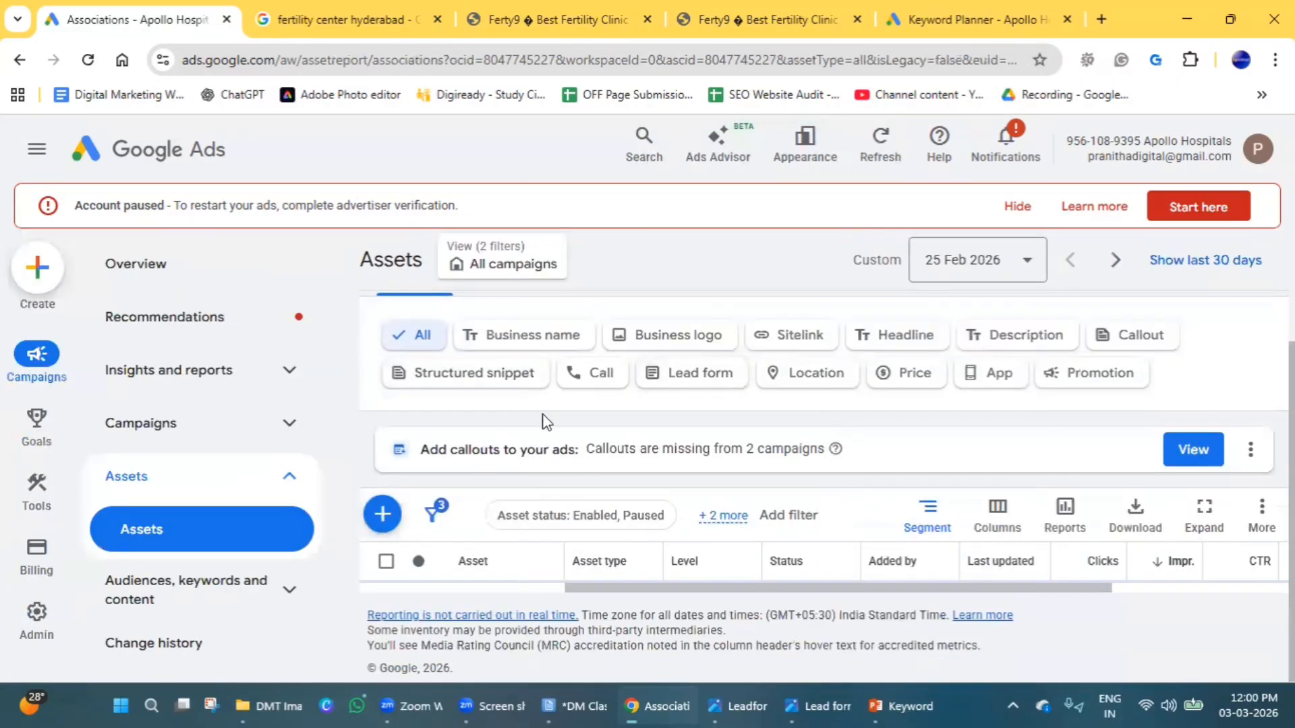
{"action": "left_click", "coordinate": [379, 525]}
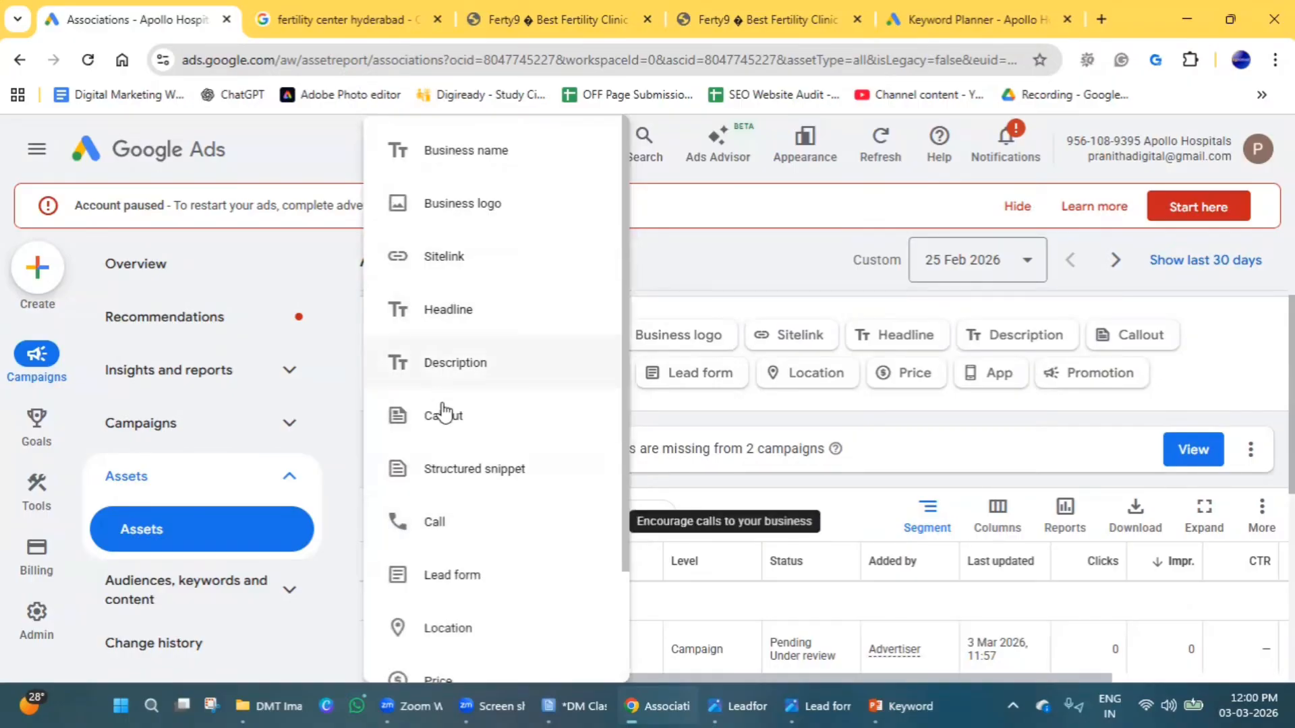
{"action": "left_click", "coordinate": [442, 466]}
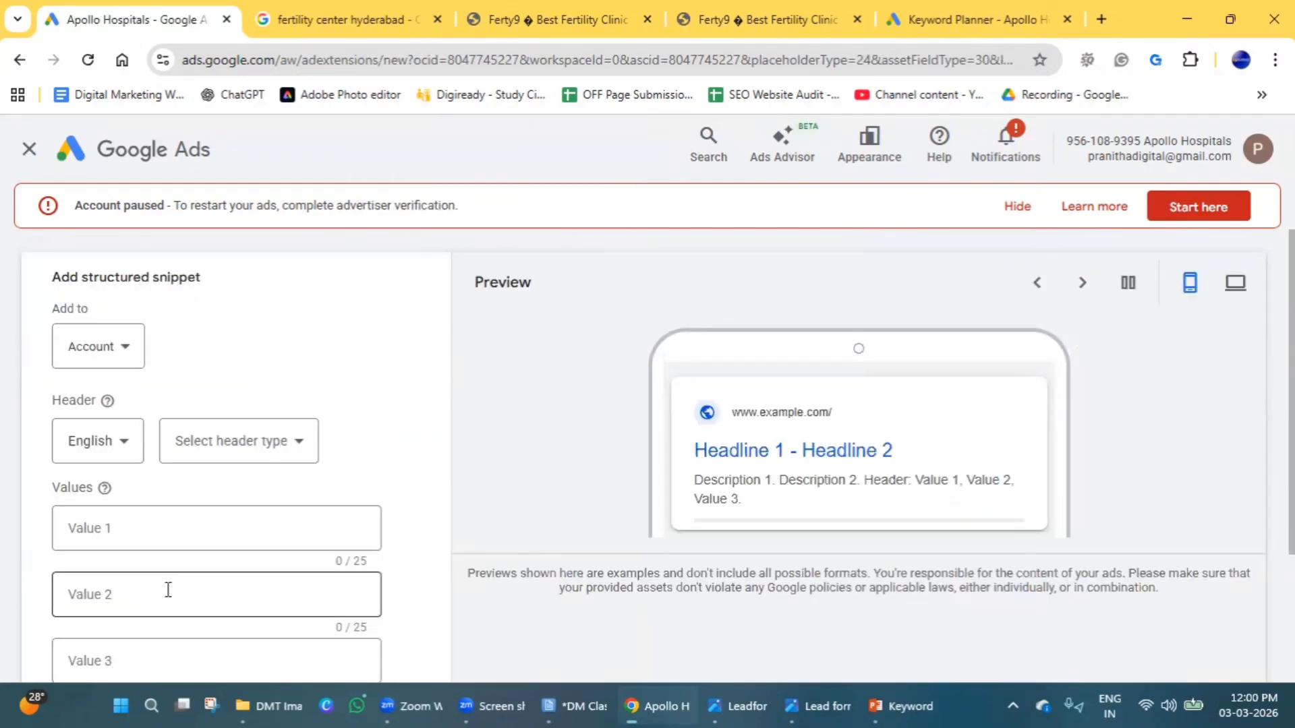
{"action": "left_click", "coordinate": [179, 529]}
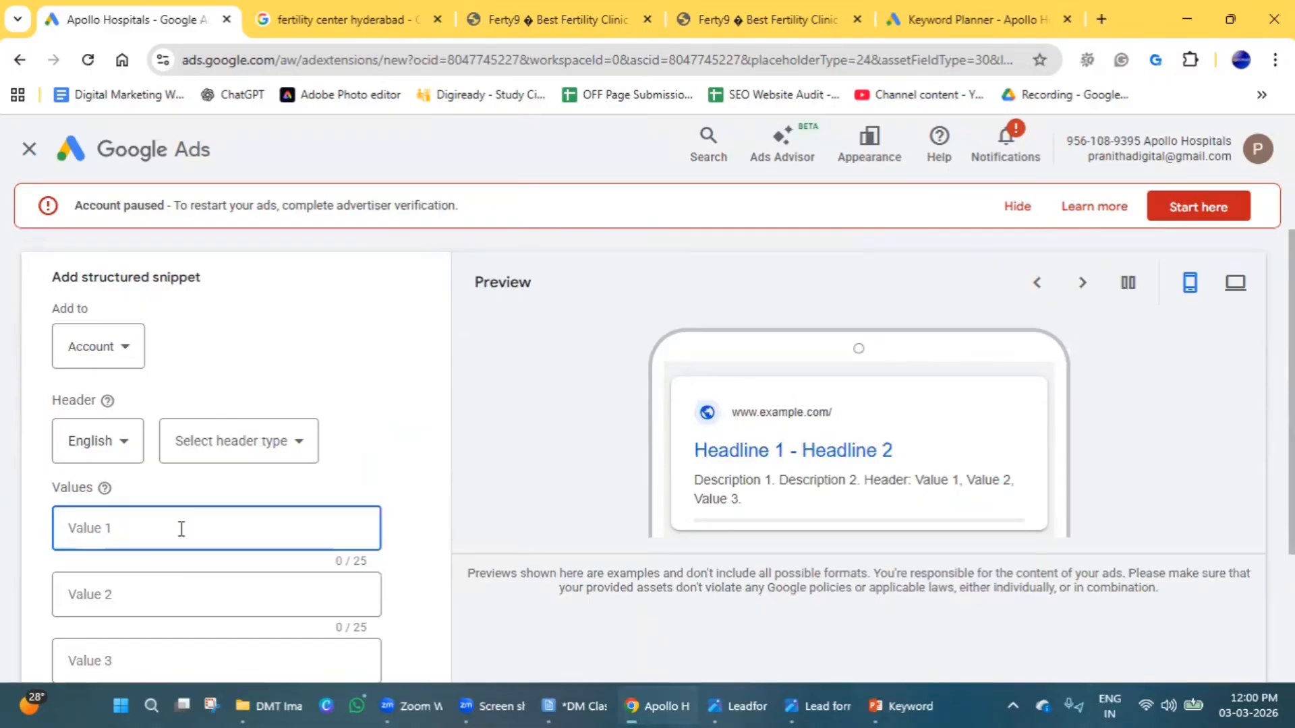
{"action": "left_click", "coordinate": [243, 447]}
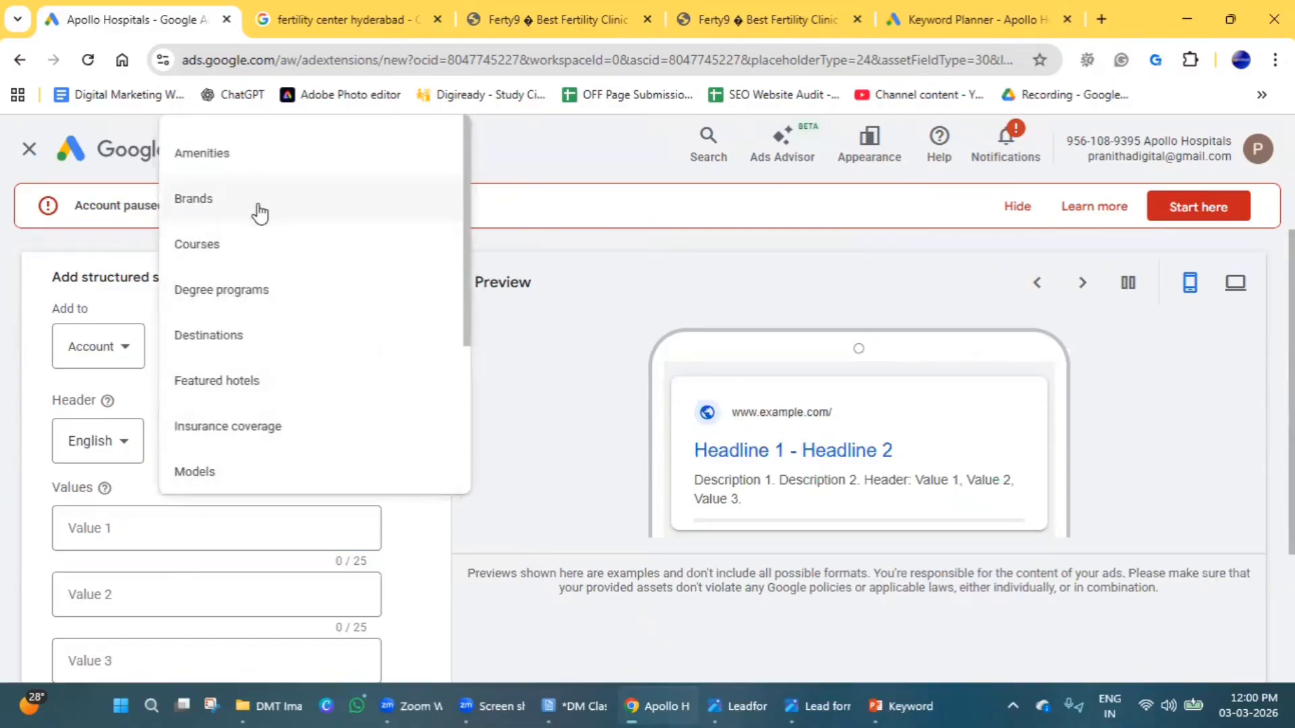
{"action": "scroll", "coordinate": [249, 252], "scroll_direction": "down", "scroll_amount": 1}
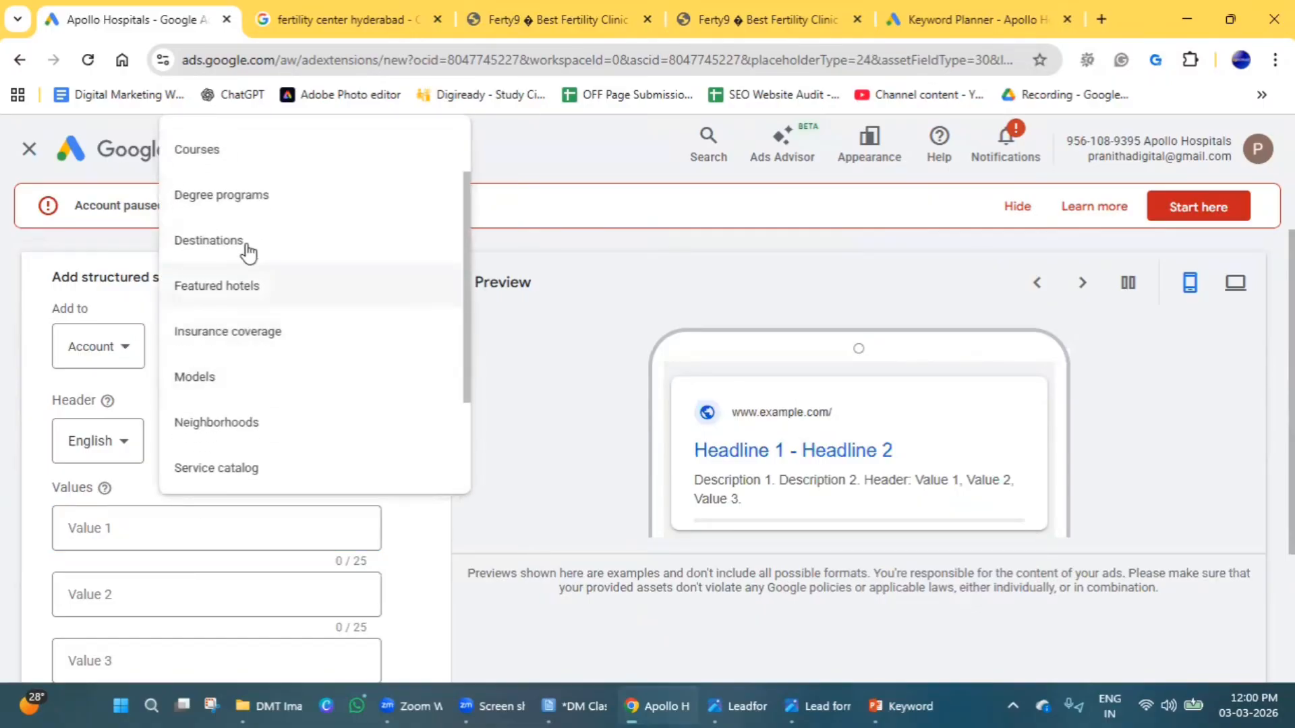
{"action": "left_click", "coordinate": [237, 162]}
Enter "SEO" and "Google Ads" as the first two values of the structured snippet.
{"action": "left_click", "coordinate": [164, 530]}
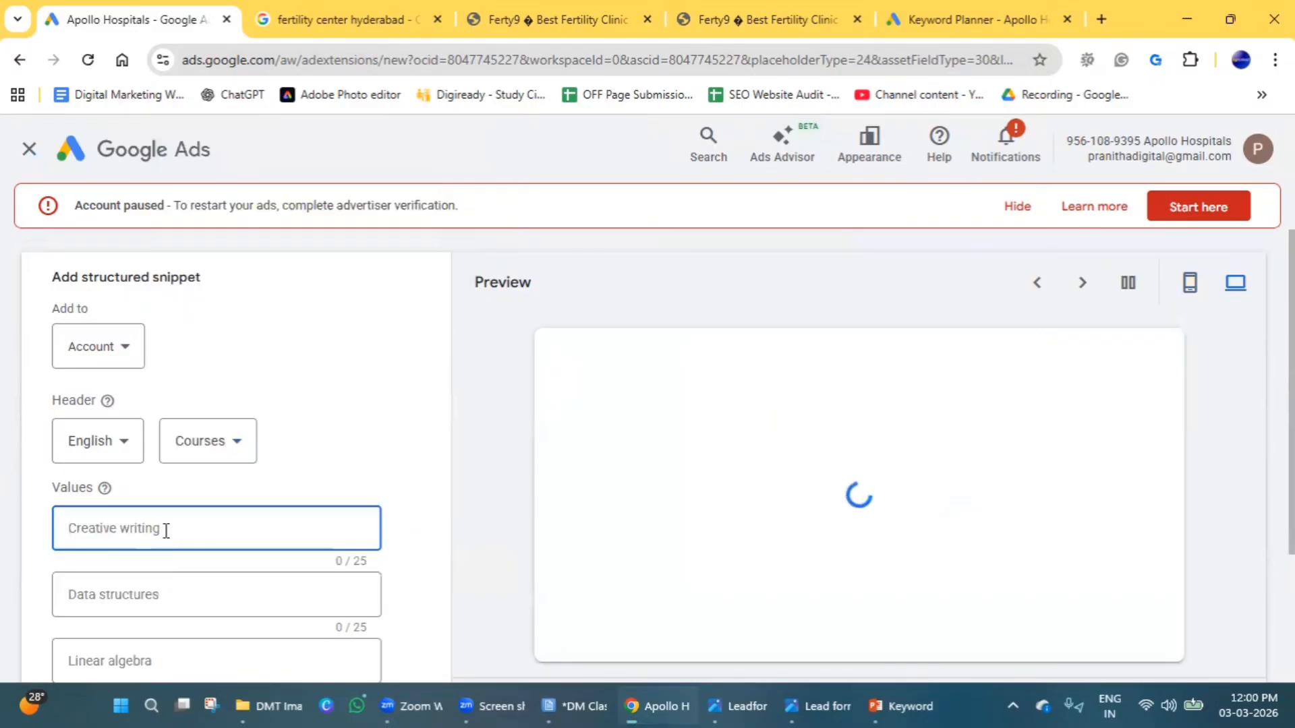
{"action": "type", "text": "SEO"}
{"action": "left_click", "coordinate": [202, 590]}
{"action": "type", "text": "G"}
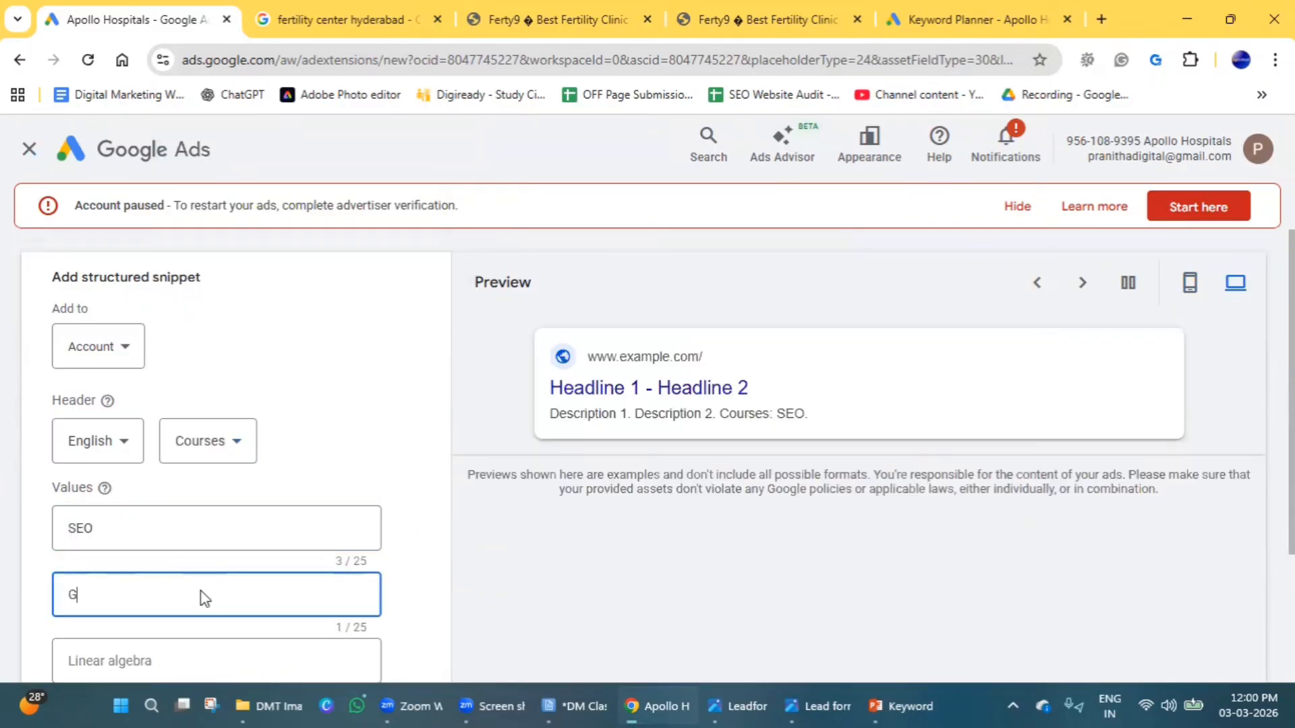
{"action": "type", "text": "oogle Ads"}
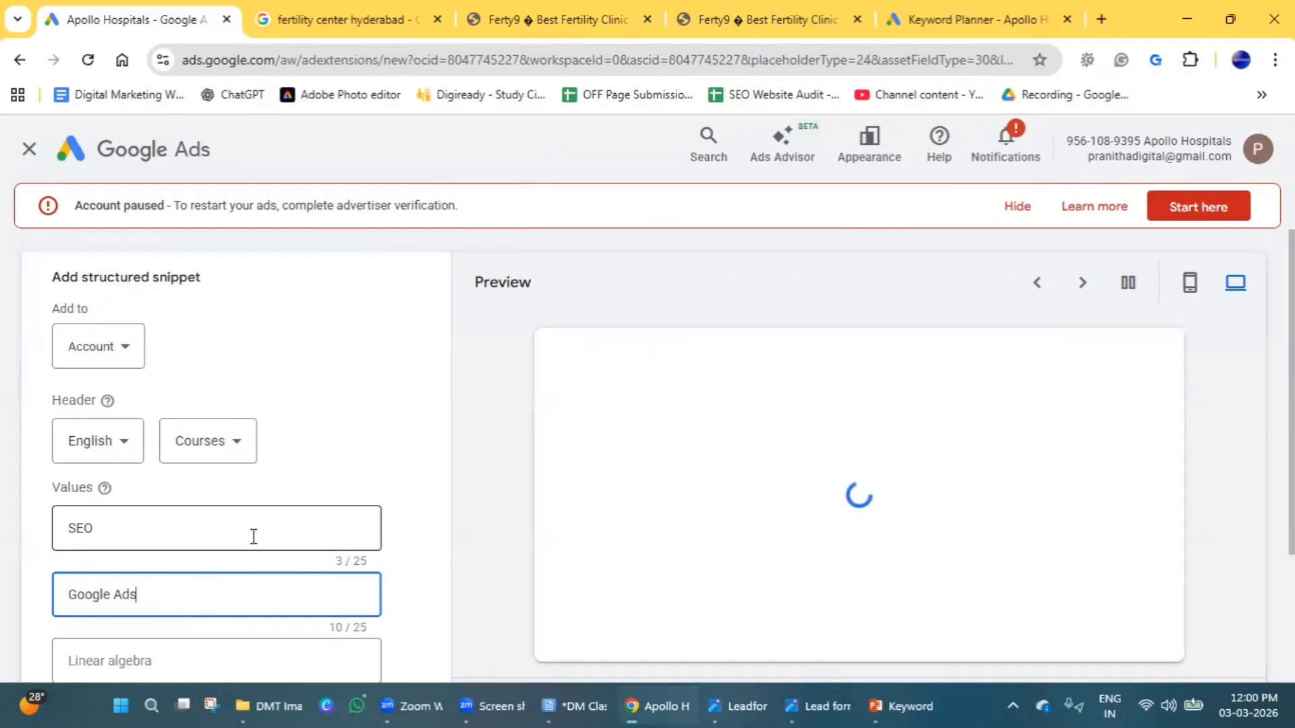
Enter "Social Media Marketing" as the third value of the structured snippet.
{"action": "scroll", "coordinate": [124, 544], "scroll_direction": "down", "scroll_amount": 1}
{"action": "left_click", "coordinate": [185, 568]}
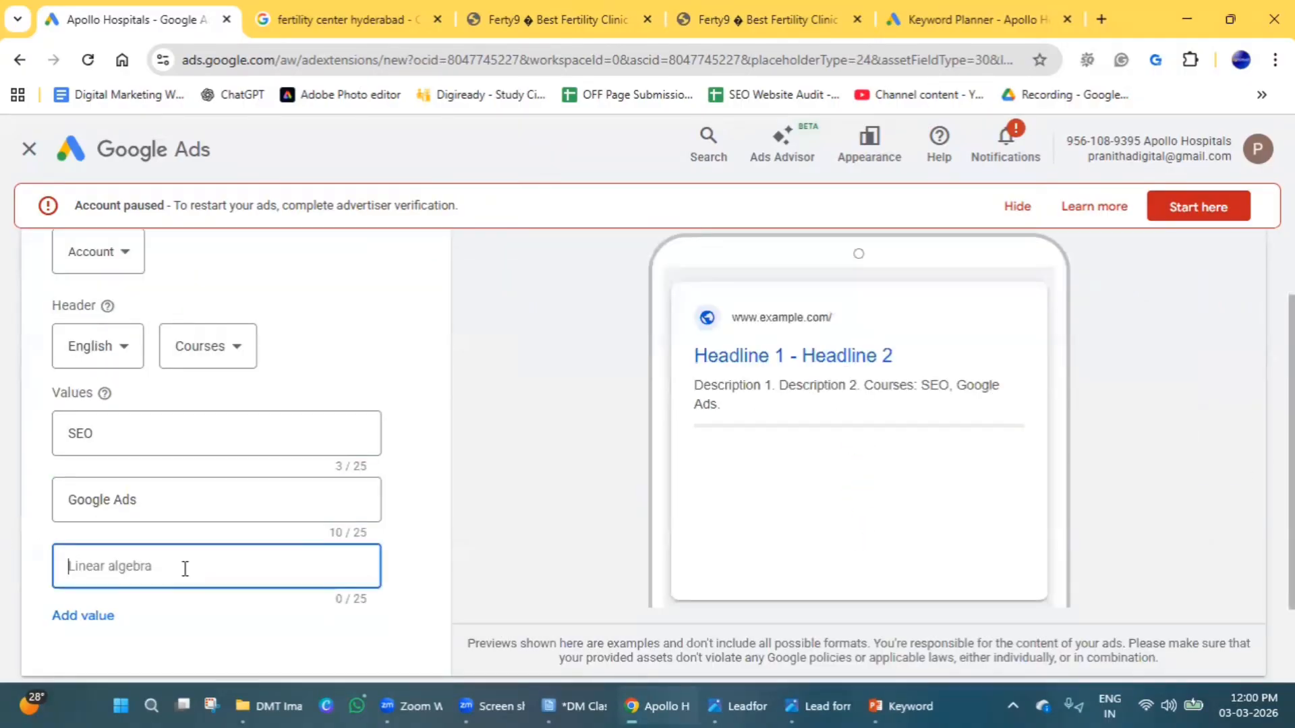
{"action": "type", "text": "Social Media Marketin"}
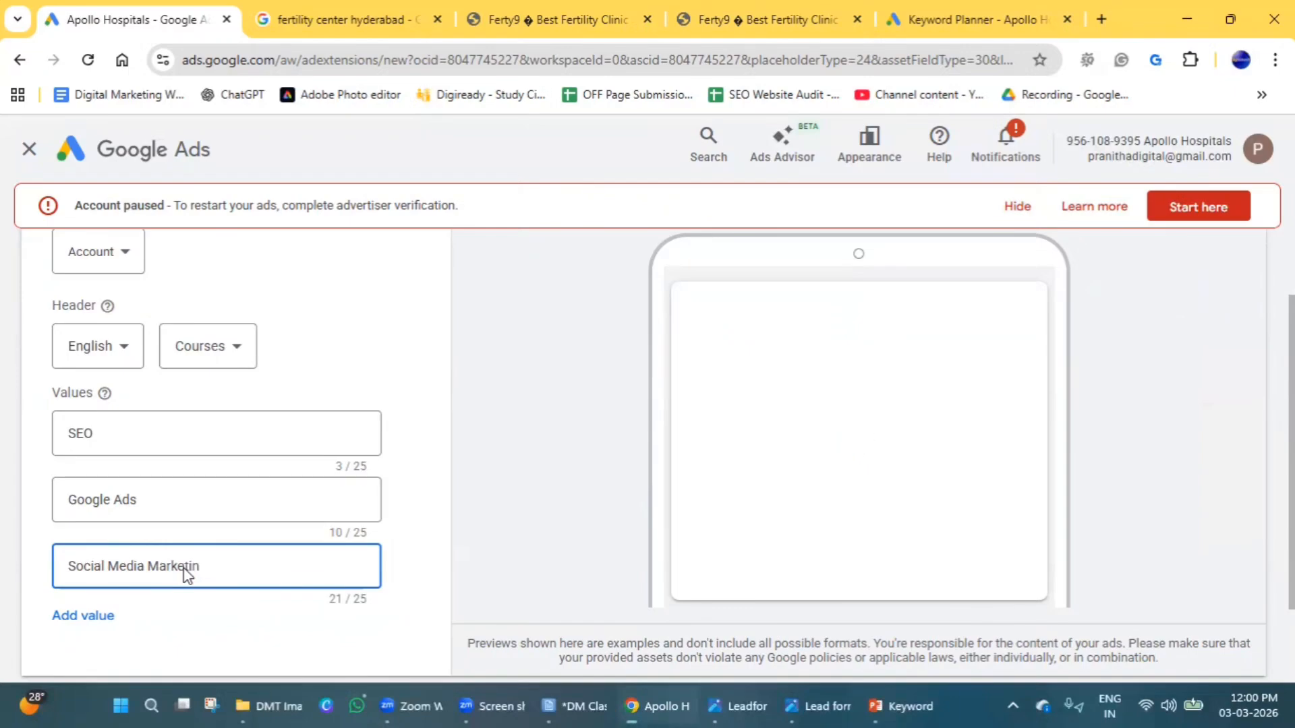
{"action": "type", "text": "g"}
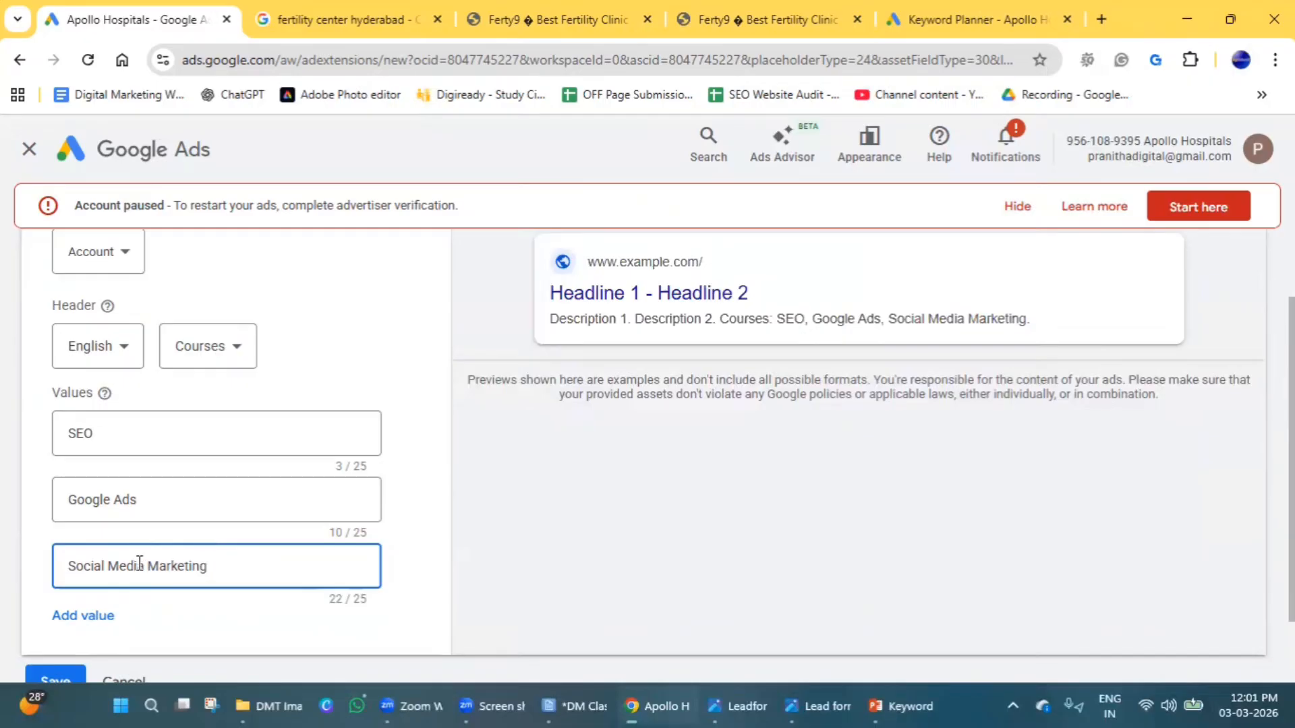
Review the available header types, keep Courses selected, and save the structured snippet asset.
{"action": "scroll", "coordinate": [253, 523], "scroll_direction": "down", "scroll_amount": 2}
{"action": "scroll", "coordinate": [253, 522], "scroll_direction": "up", "scroll_amount": 3}
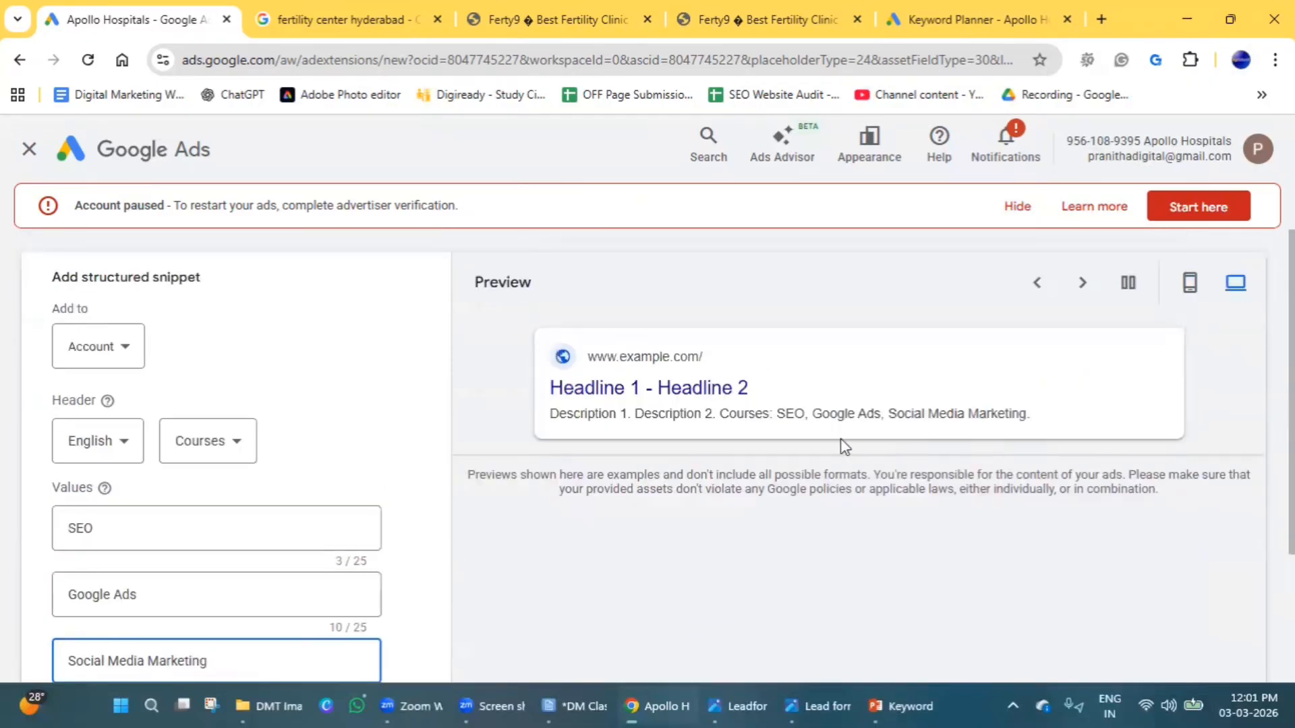
{"action": "left_click", "coordinate": [248, 449]}
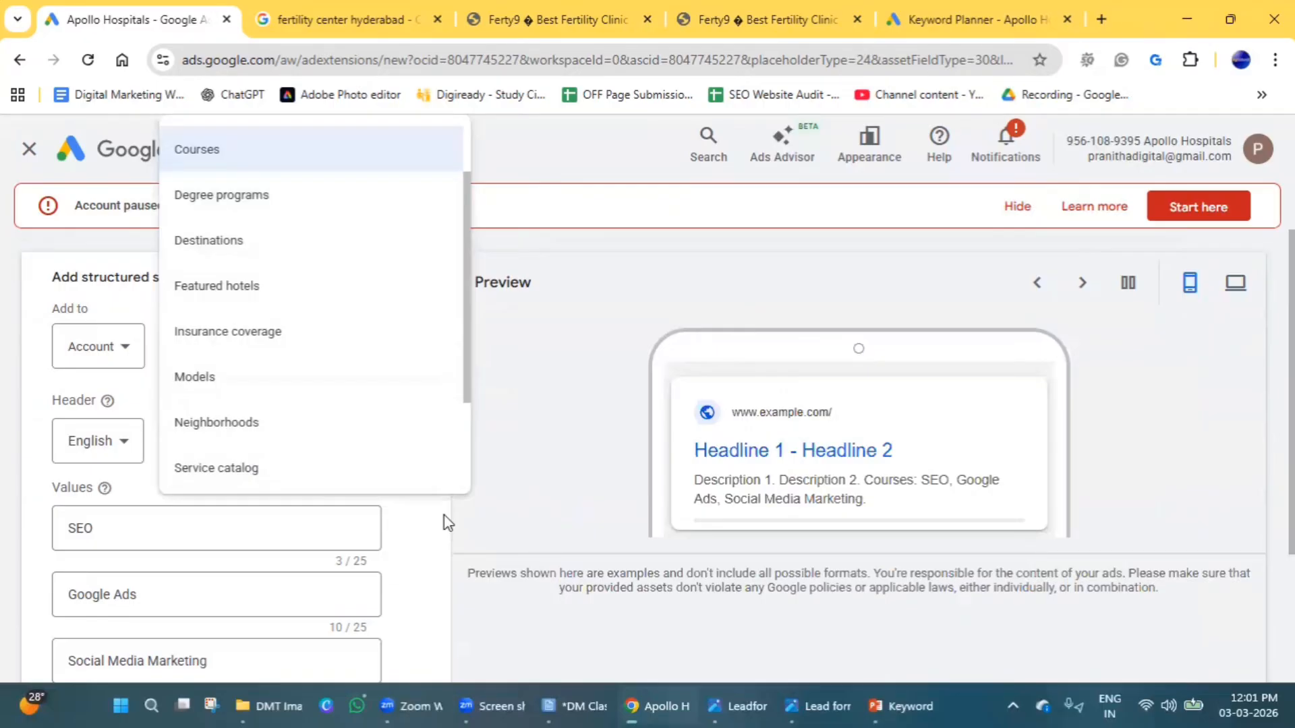
{"action": "scroll", "coordinate": [176, 425], "scroll_direction": "up", "scroll_amount": 2}
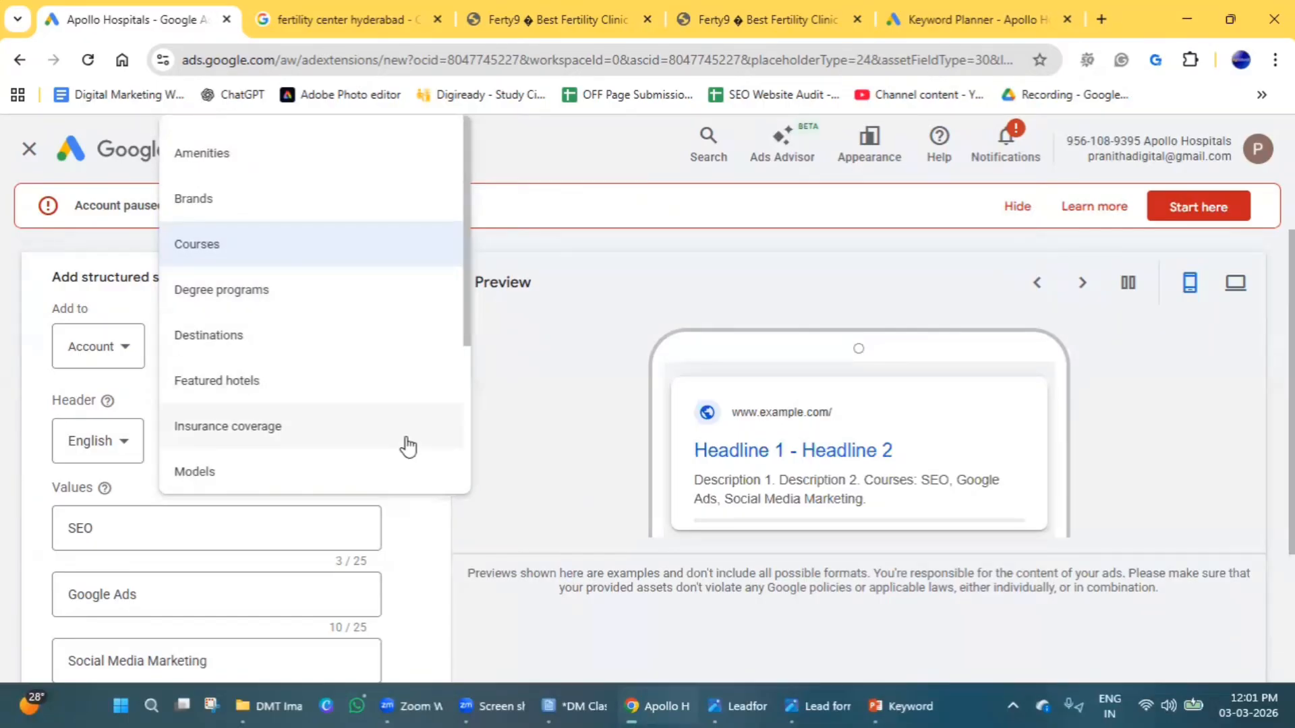
{"action": "scroll", "coordinate": [275, 391], "scroll_direction": "down", "scroll_amount": 3}
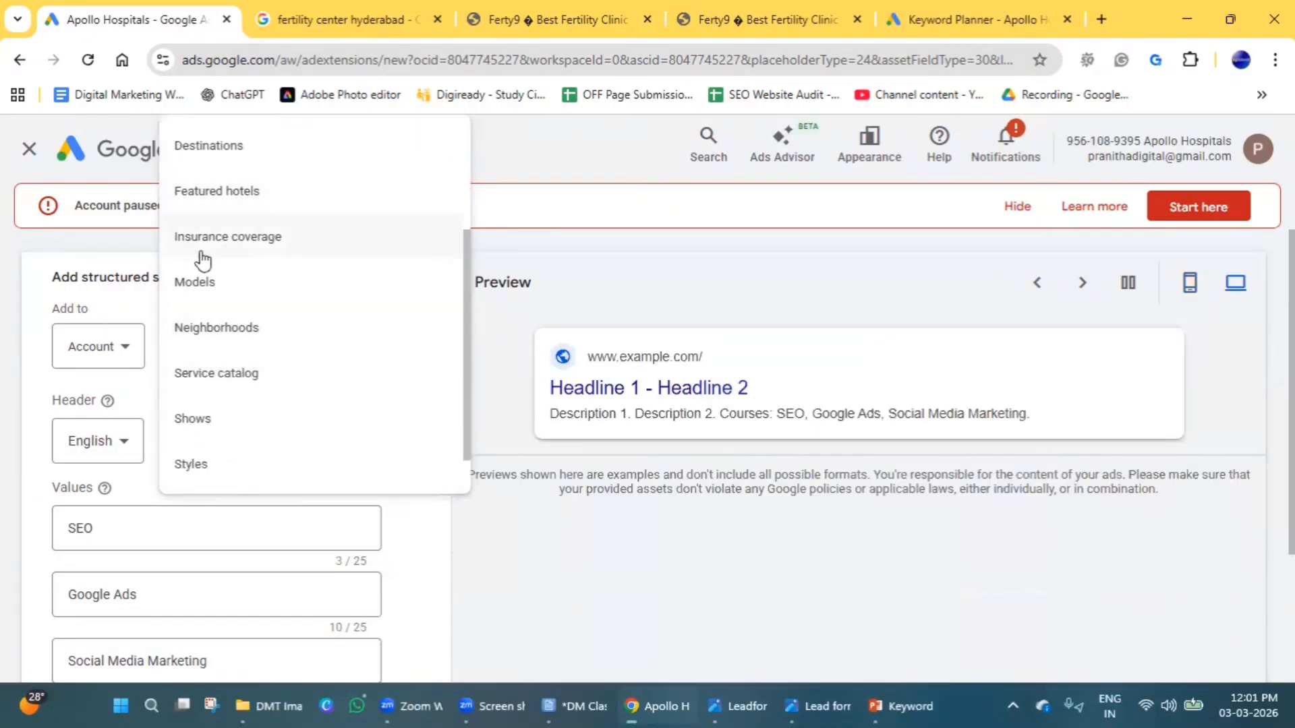
{"action": "scroll", "coordinate": [199, 441], "scroll_direction": "down", "scroll_amount": 1}
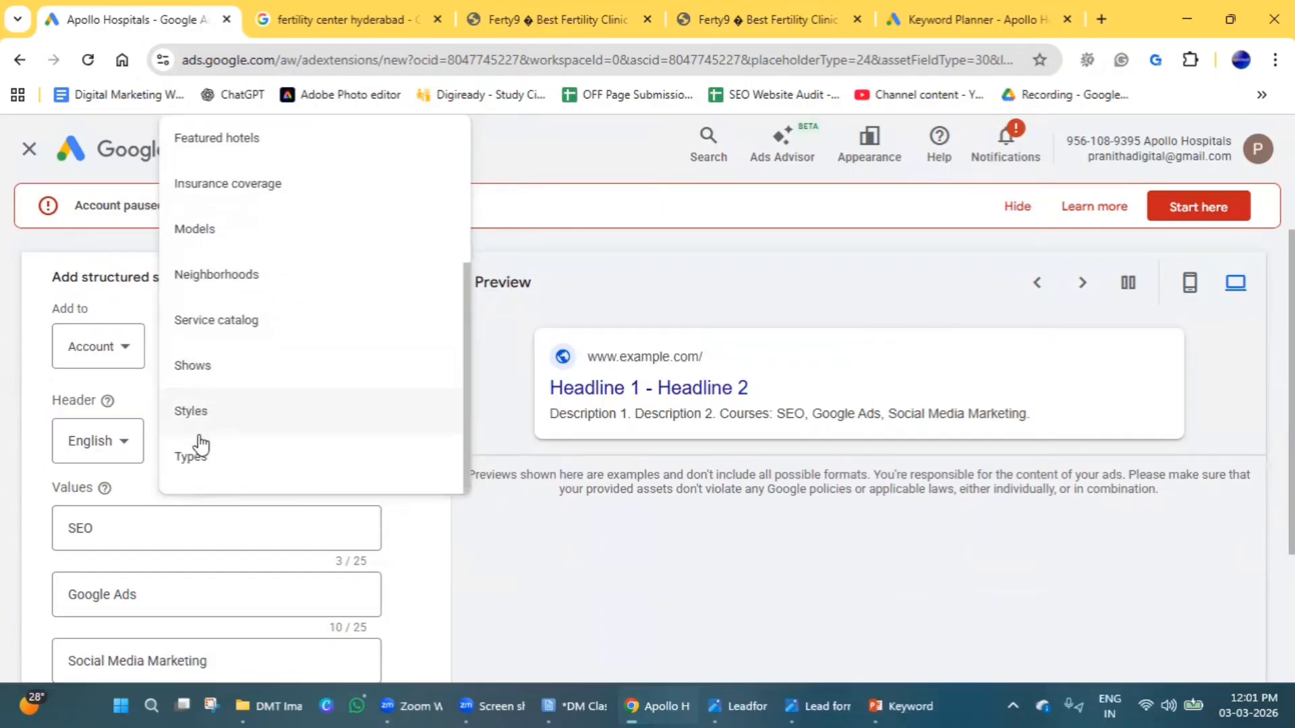
{"action": "scroll", "coordinate": [214, 472], "scroll_direction": "up", "scroll_amount": 4}
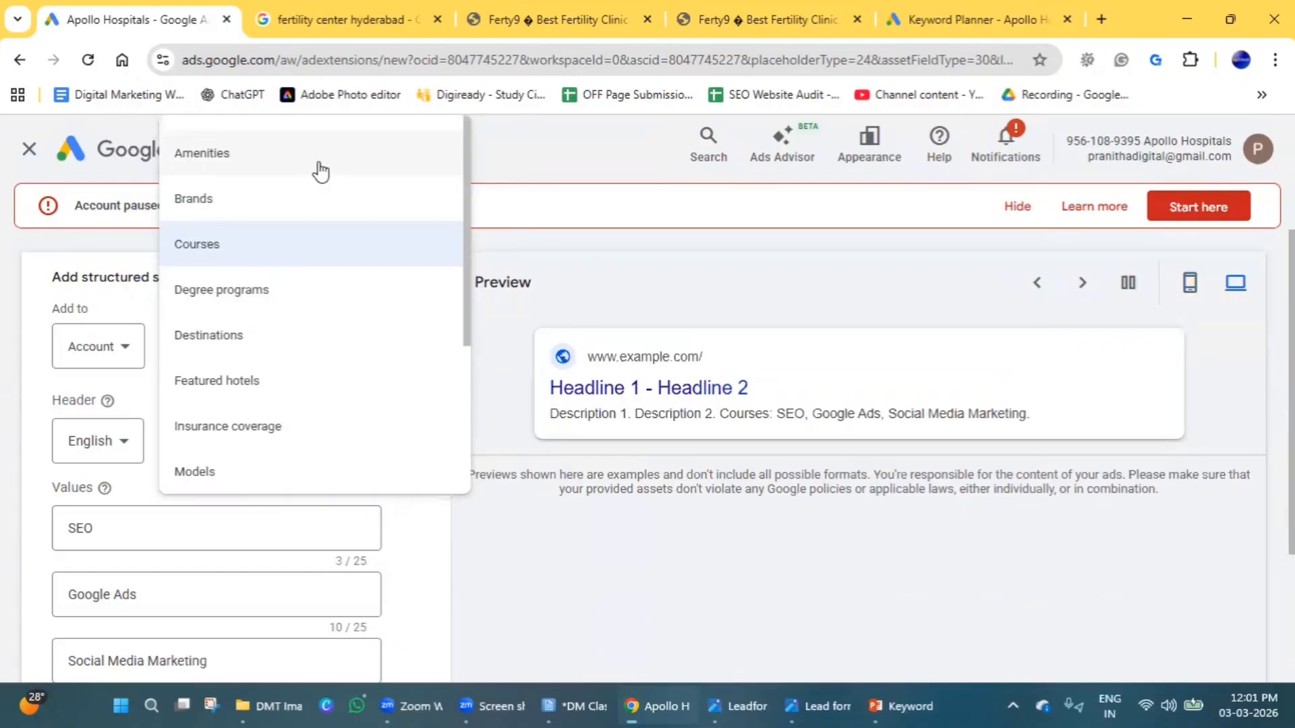
{"action": "left_click", "coordinate": [582, 520]}
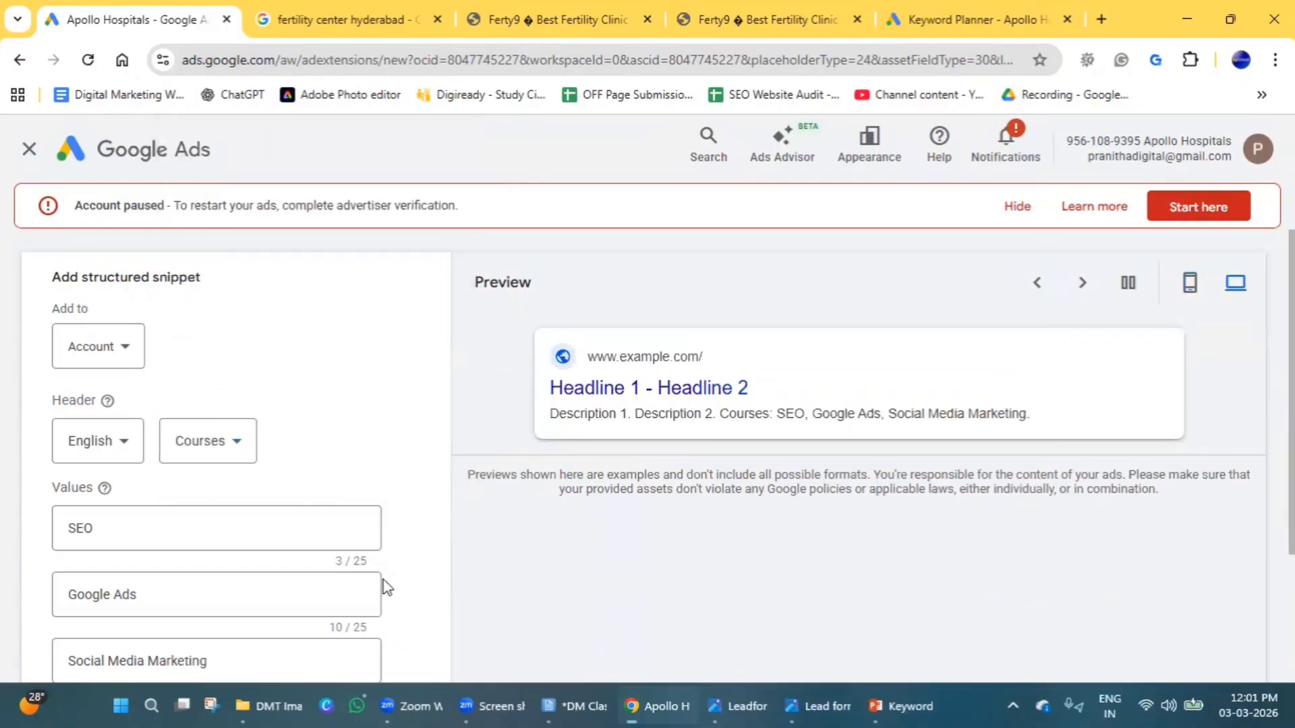
{"action": "scroll", "coordinate": [387, 586], "scroll_direction": "down", "scroll_amount": 3}
{"action": "left_click", "coordinate": [76, 611]}
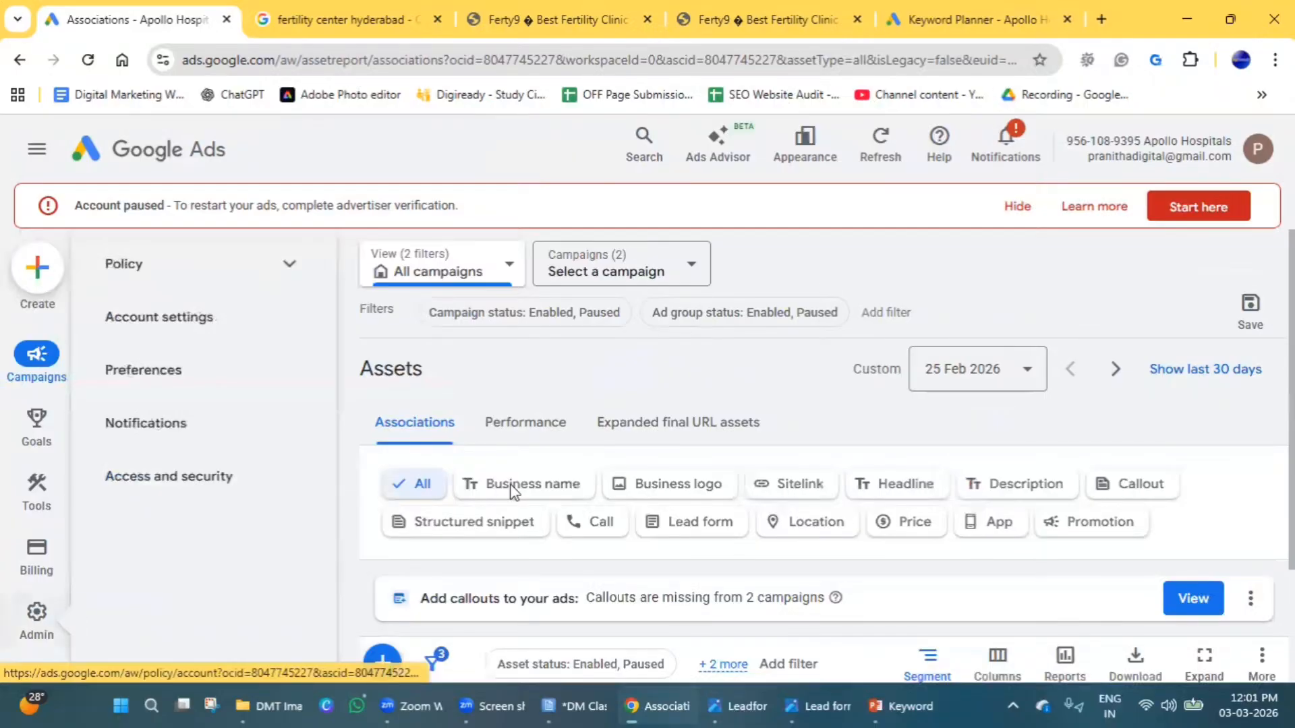
Start a new call asset at account level and set its phone country to India.
{"action": "scroll", "coordinate": [428, 513], "scroll_direction": "down", "scroll_amount": 3}
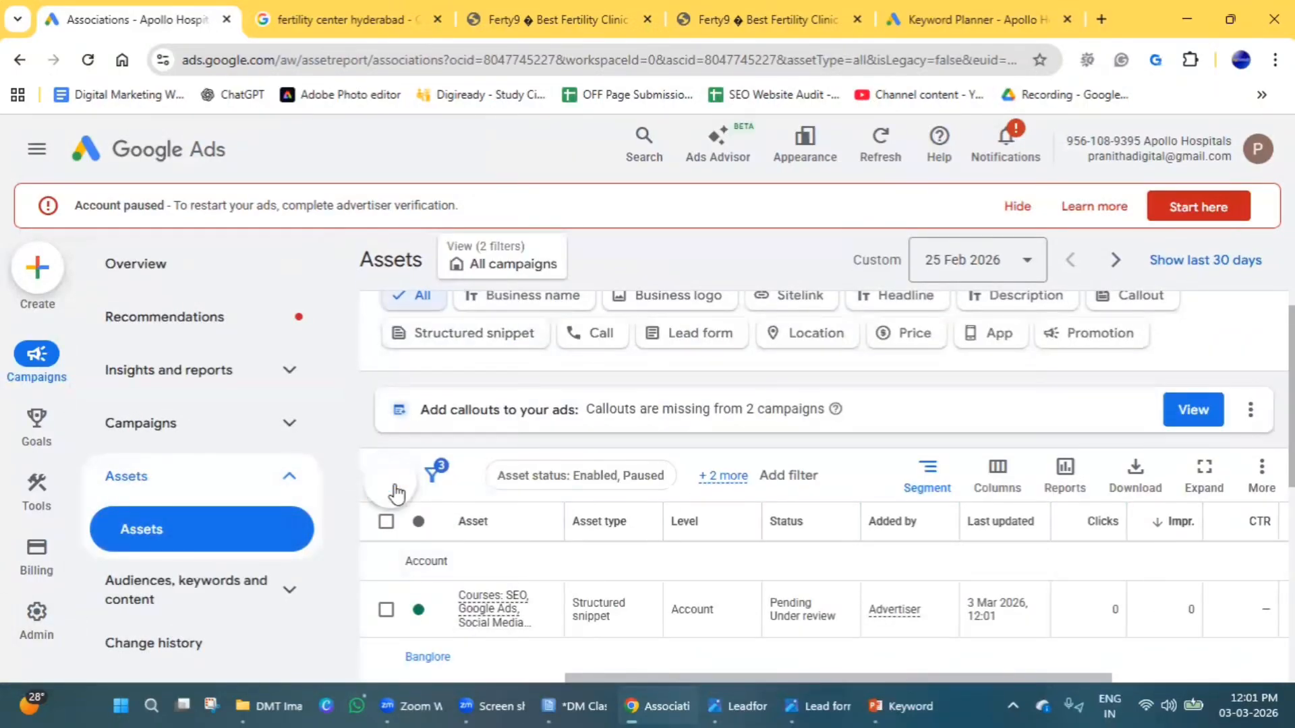
{"action": "left_click", "coordinate": [395, 491]}
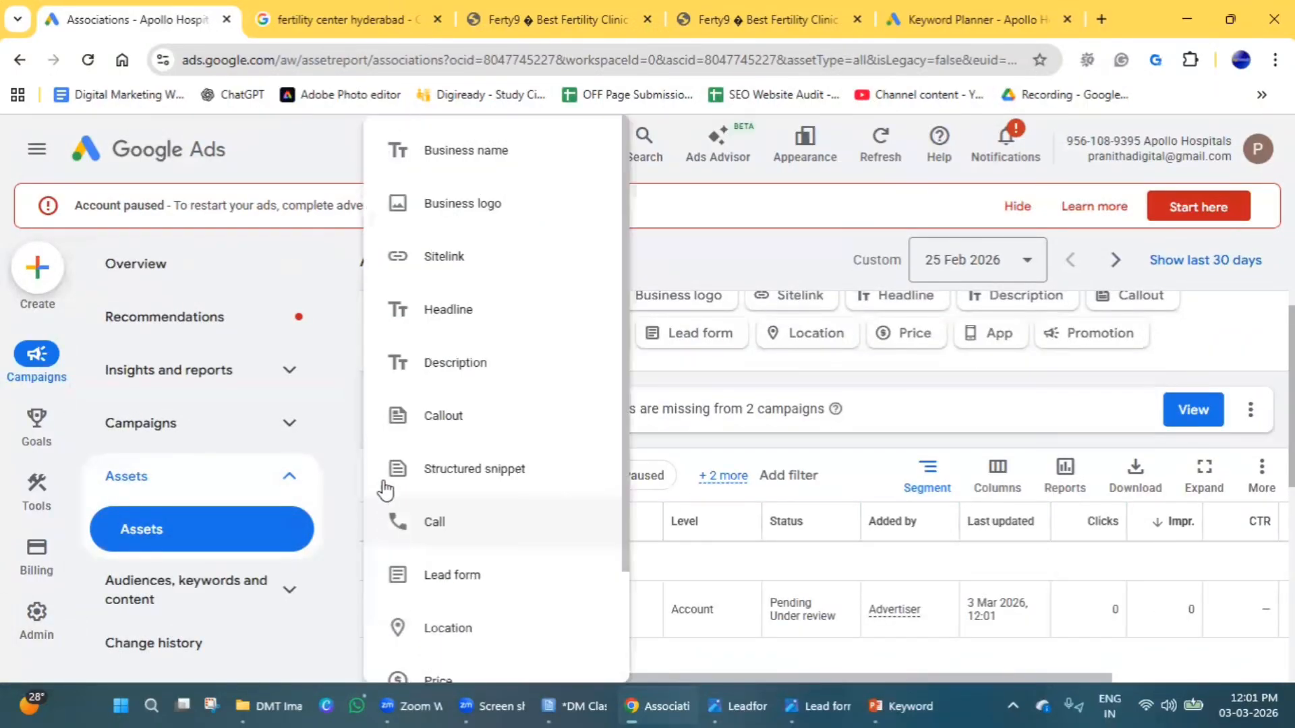
{"action": "left_click", "coordinate": [436, 523]}
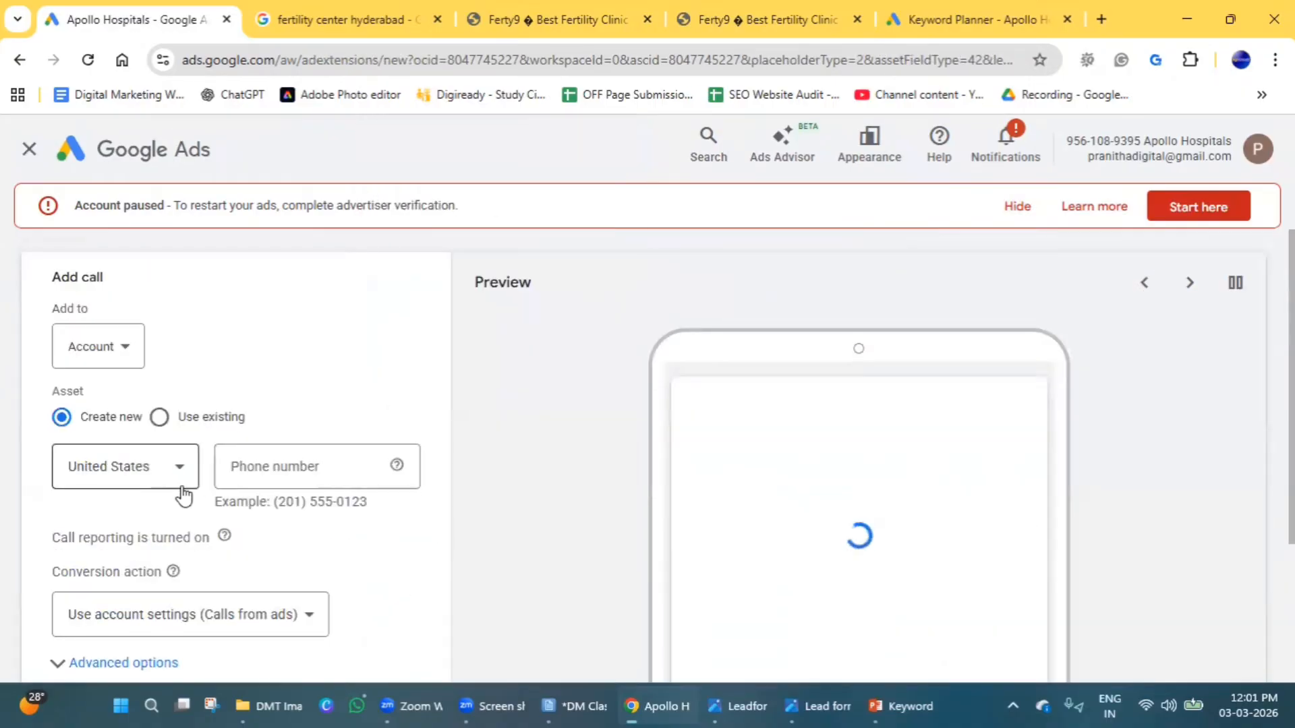
{"action": "left_click", "coordinate": [182, 487]}
{"action": "scroll", "coordinate": [196, 439], "scroll_direction": "down", "scroll_amount": 4}
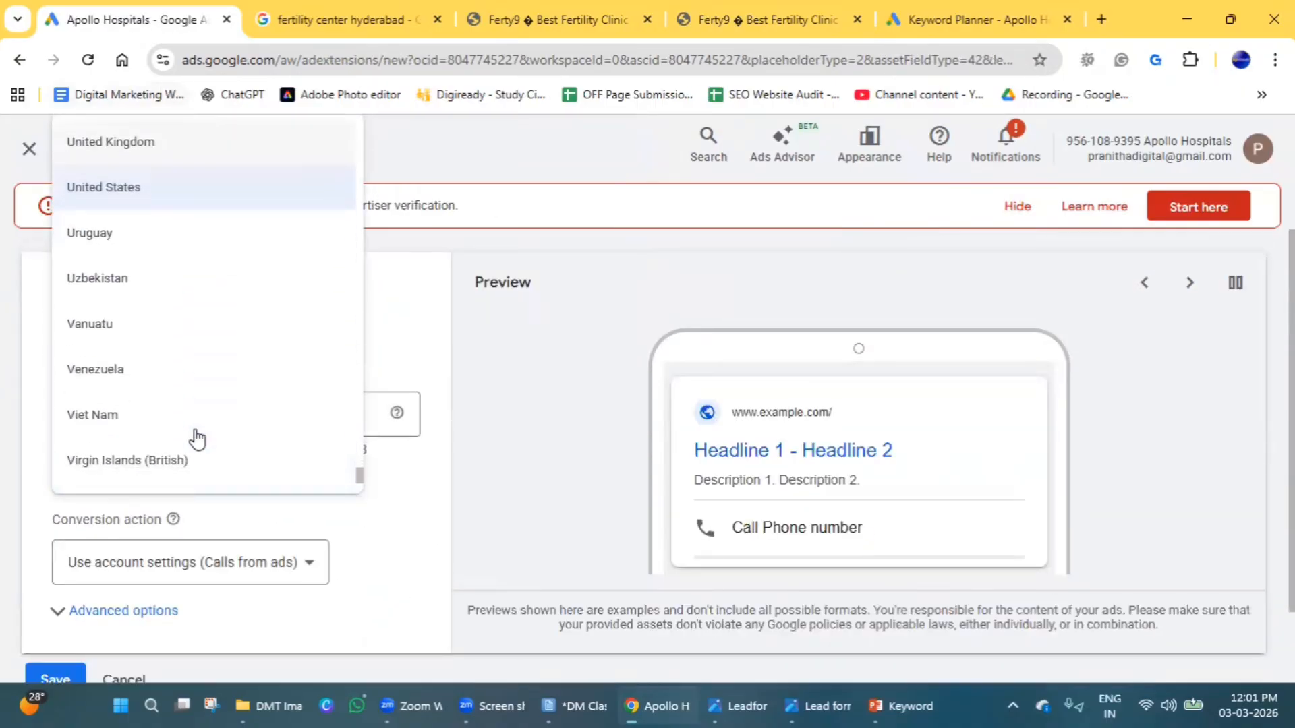
{"action": "scroll", "coordinate": [144, 461], "scroll_direction": "up", "scroll_amount": 15}
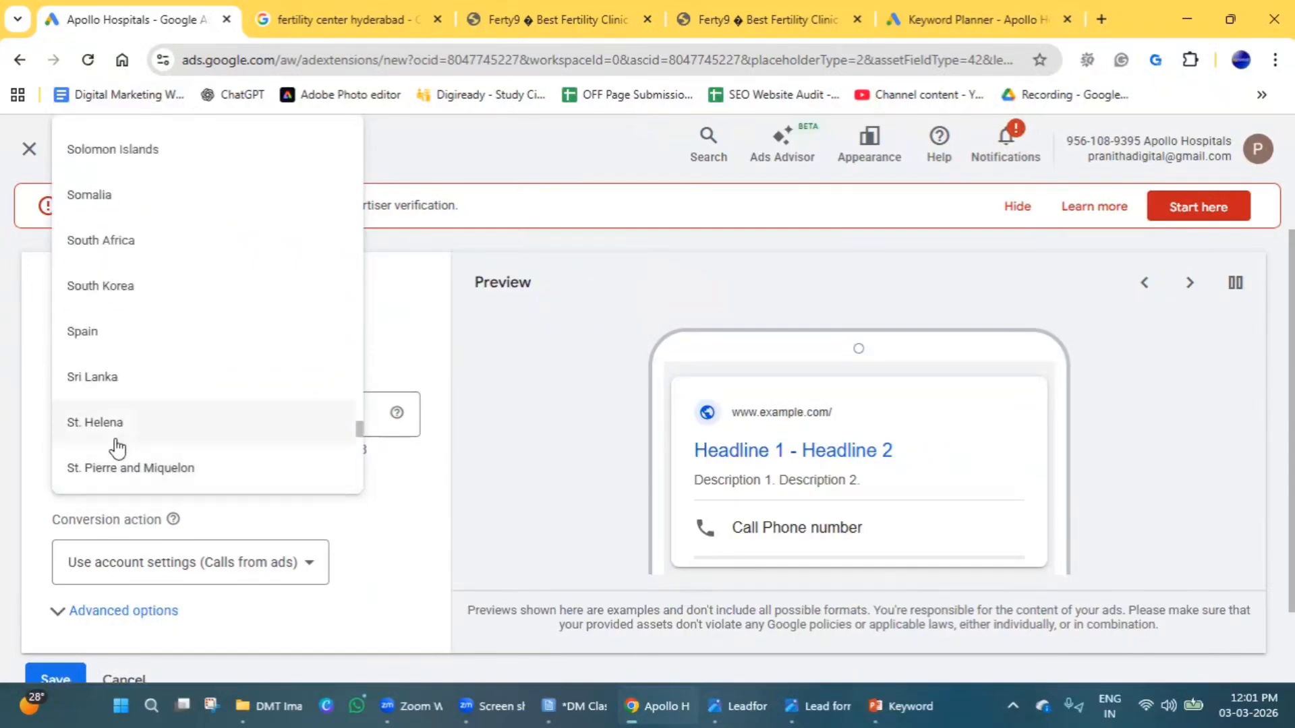
{"action": "scroll", "coordinate": [111, 442], "scroll_direction": "up", "scroll_amount": 12}
{"action": "scroll", "coordinate": [128, 372], "scroll_direction": "up", "scroll_amount": 20}
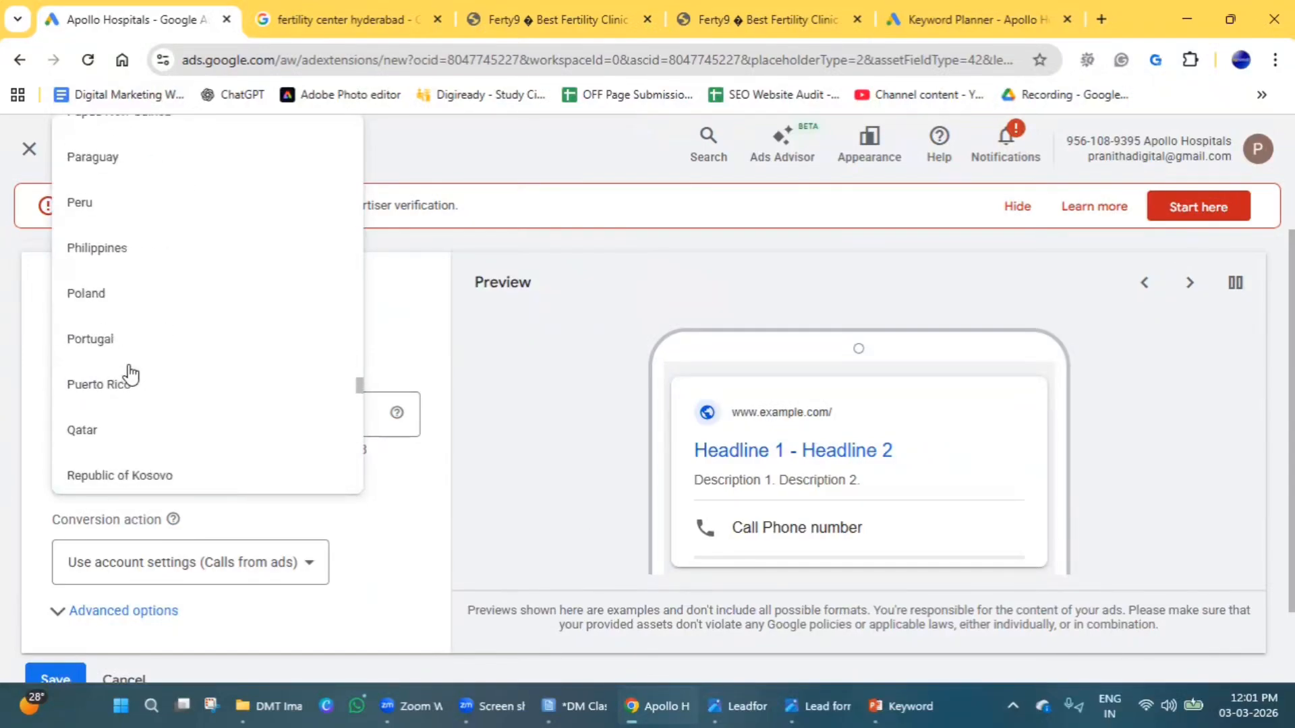
{"action": "scroll", "coordinate": [130, 374], "scroll_direction": "up", "scroll_amount": 10}
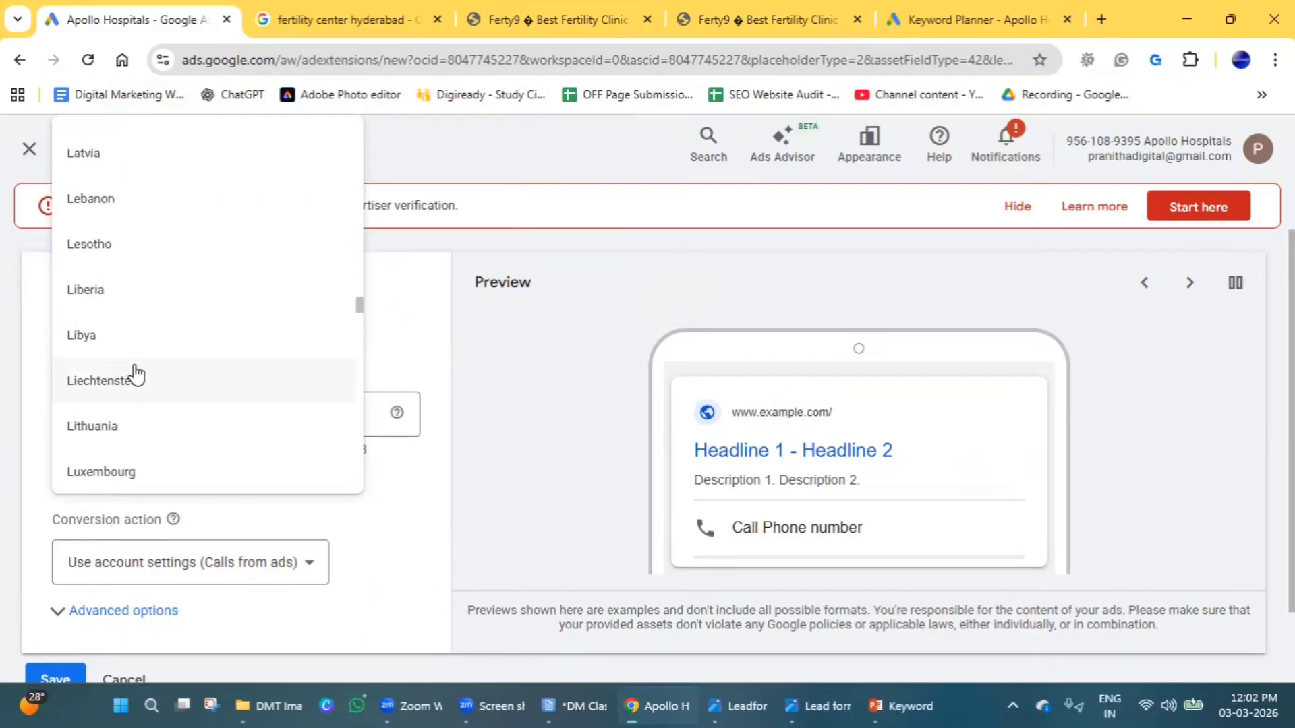
{"action": "scroll", "coordinate": [135, 375], "scroll_direction": "down", "scroll_amount": 20}
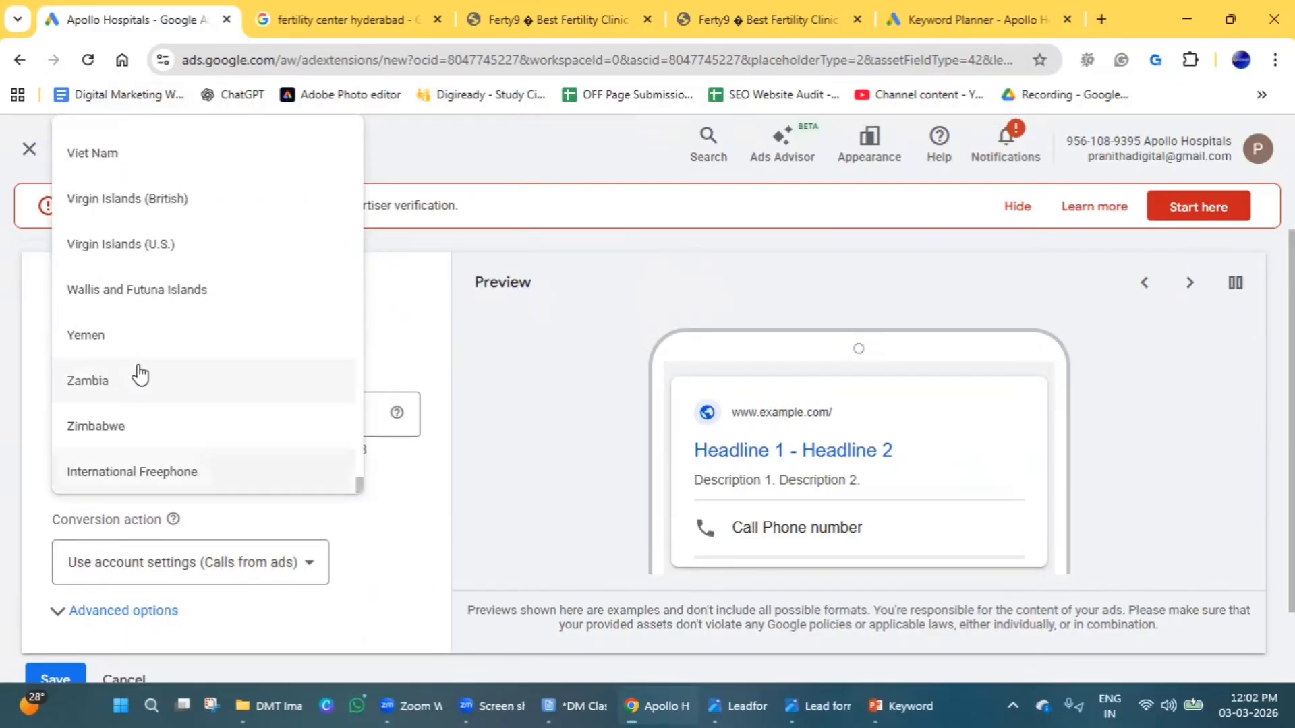
{"action": "scroll", "coordinate": [138, 407], "scroll_direction": "down", "scroll_amount": 1}
{"action": "scroll", "coordinate": [138, 420], "scroll_direction": "up", "scroll_amount": 9}
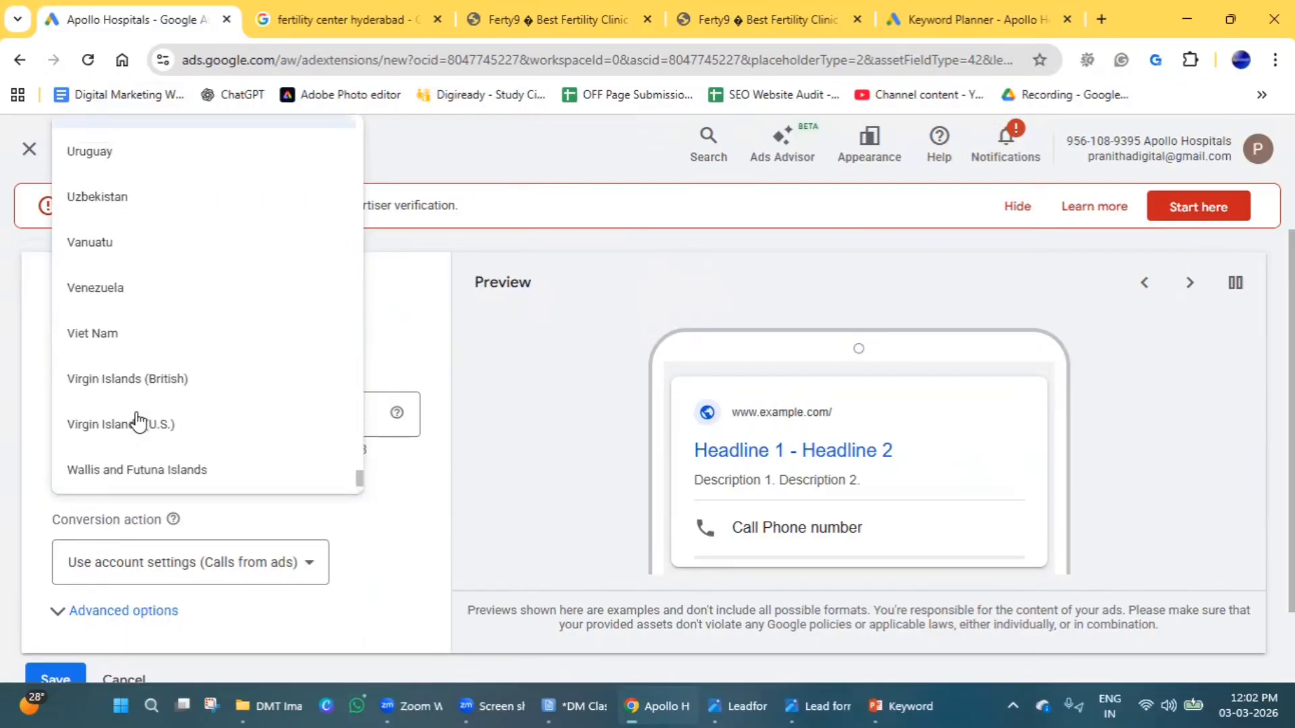
{"action": "scroll", "coordinate": [138, 419], "scroll_direction": "up", "scroll_amount": 15}
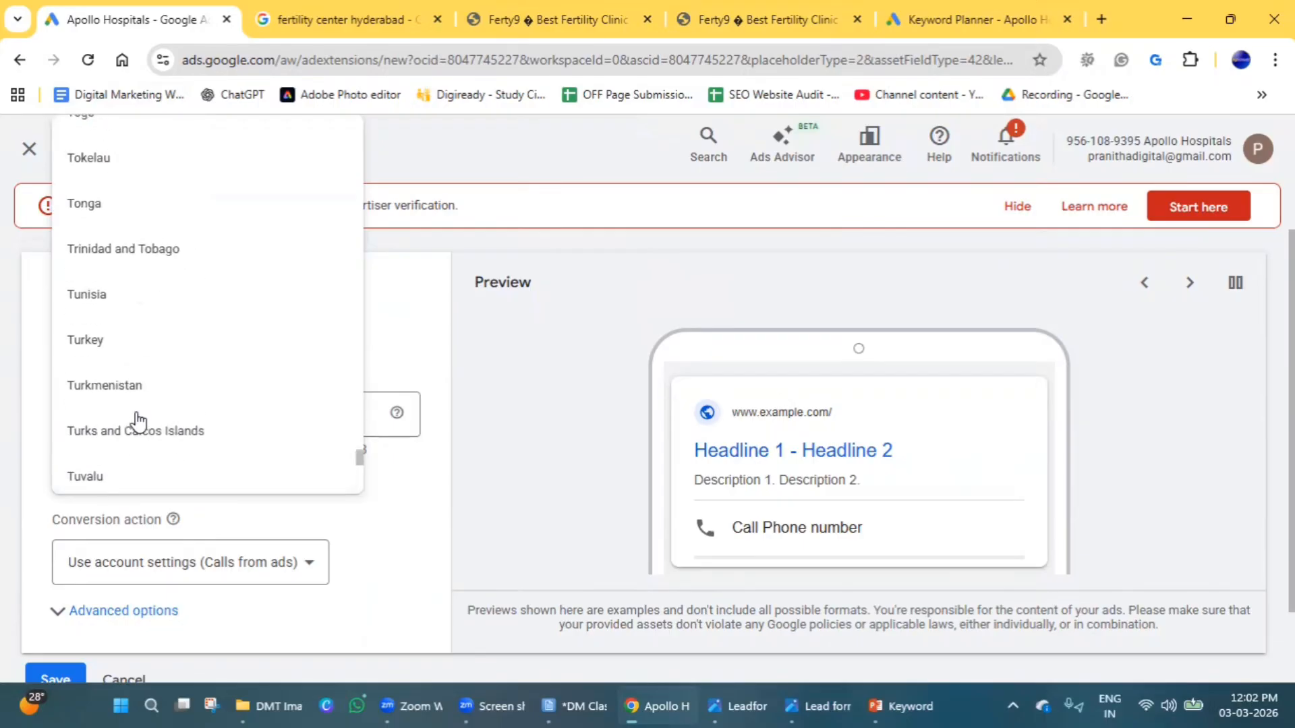
{"action": "scroll", "coordinate": [141, 420], "scroll_direction": "up", "scroll_amount": 16}
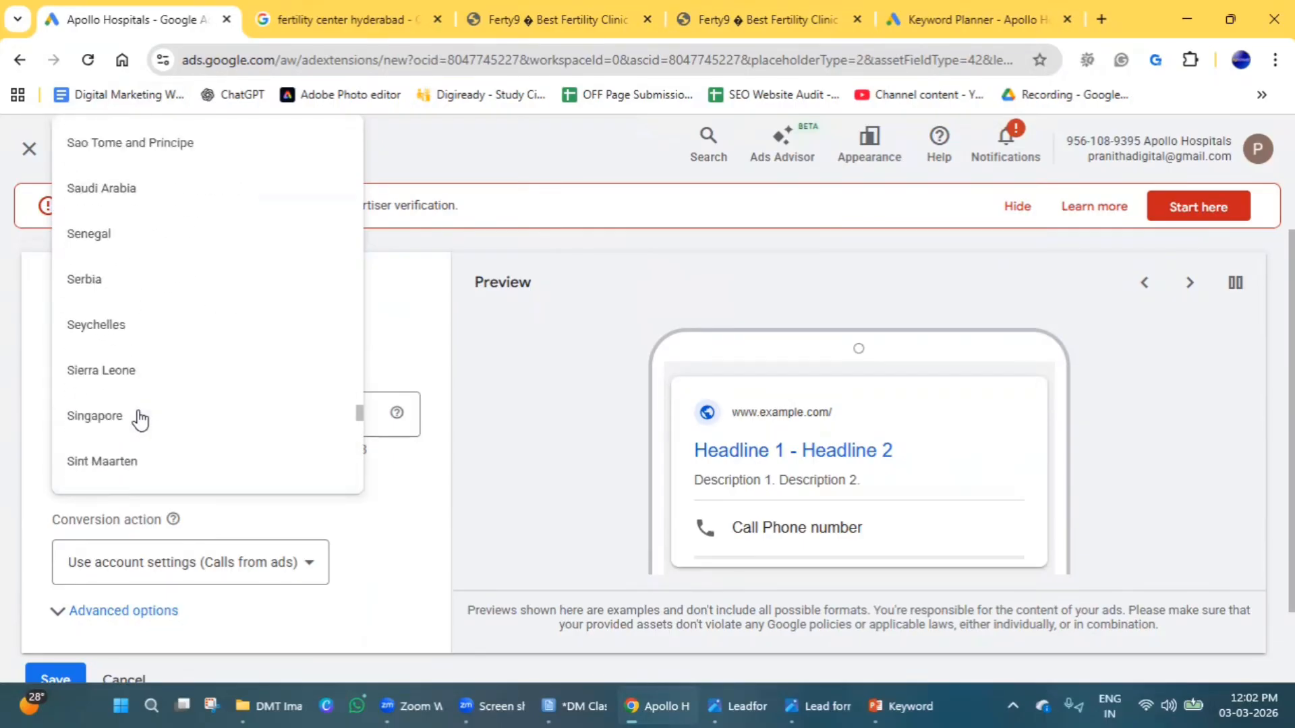
{"action": "scroll", "coordinate": [144, 415], "scroll_direction": "up", "scroll_amount": 18}
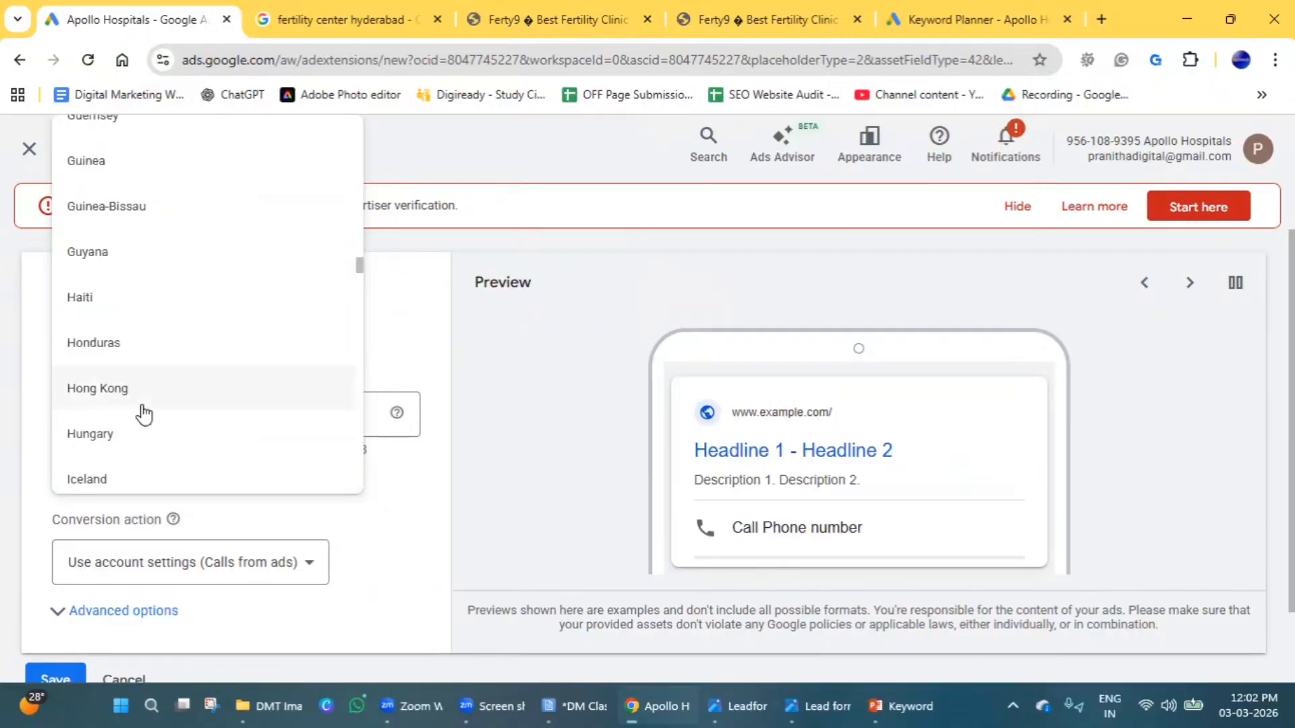
{"action": "scroll", "coordinate": [139, 414], "scroll_direction": "down", "scroll_amount": 2}
{"action": "scroll", "coordinate": [139, 414], "scroll_direction": "up", "scroll_amount": 2}
{"action": "scroll", "coordinate": [115, 414], "scroll_direction": "down", "scroll_amount": 2}
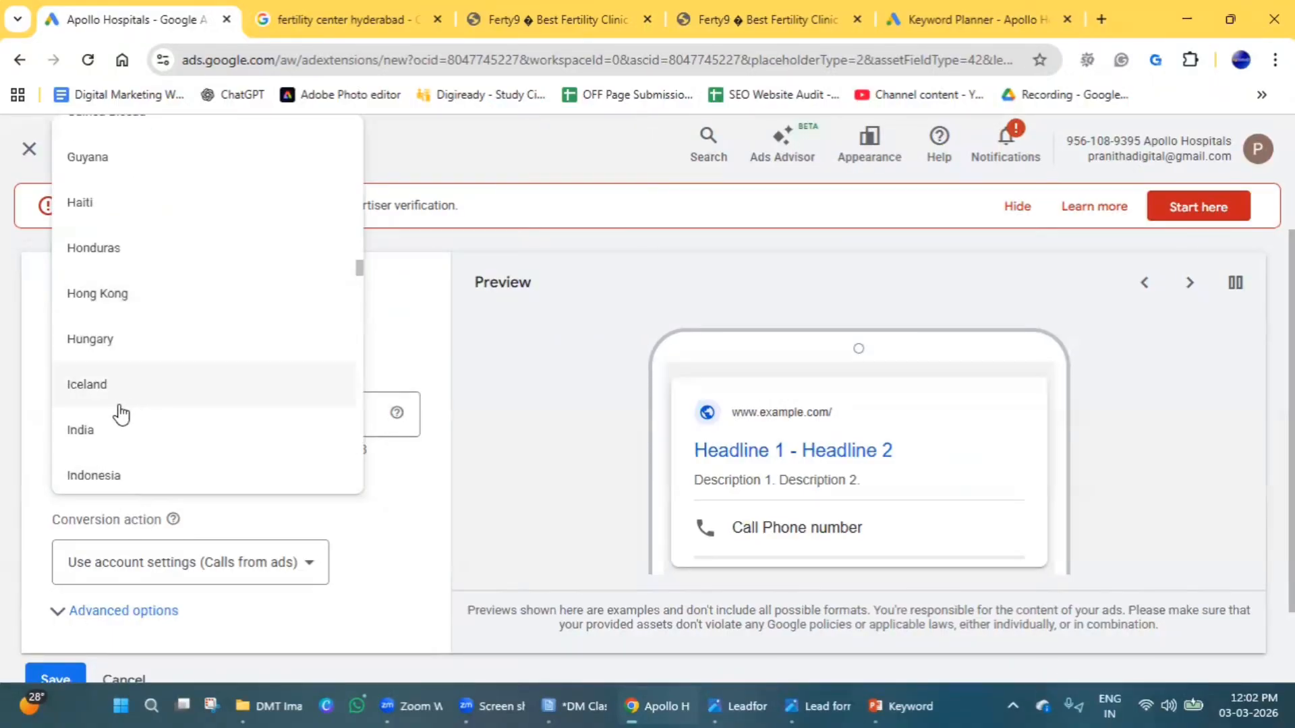
{"action": "left_click", "coordinate": [87, 439]}
Enter the business phone number and save the call asset after checking its advanced options.
{"action": "left_click", "coordinate": [322, 416]}
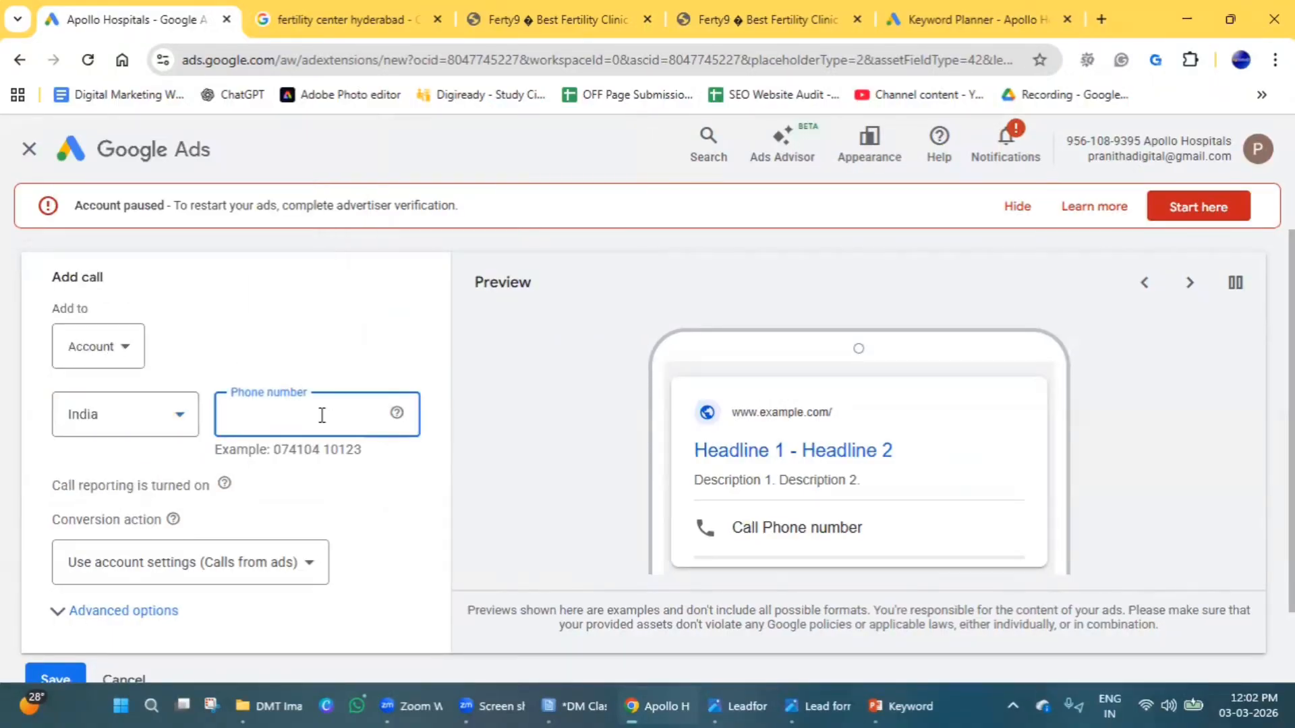
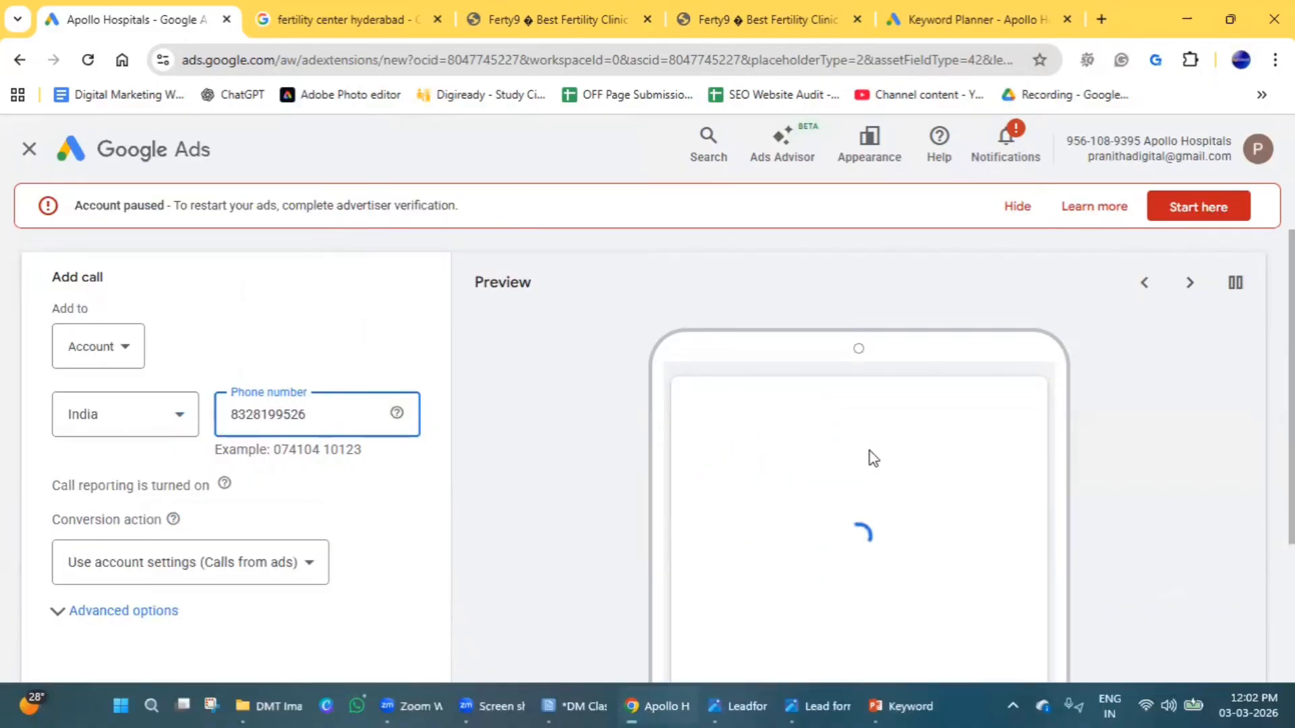
{"action": "scroll", "coordinate": [914, 432], "scroll_direction": "down", "scroll_amount": 2}
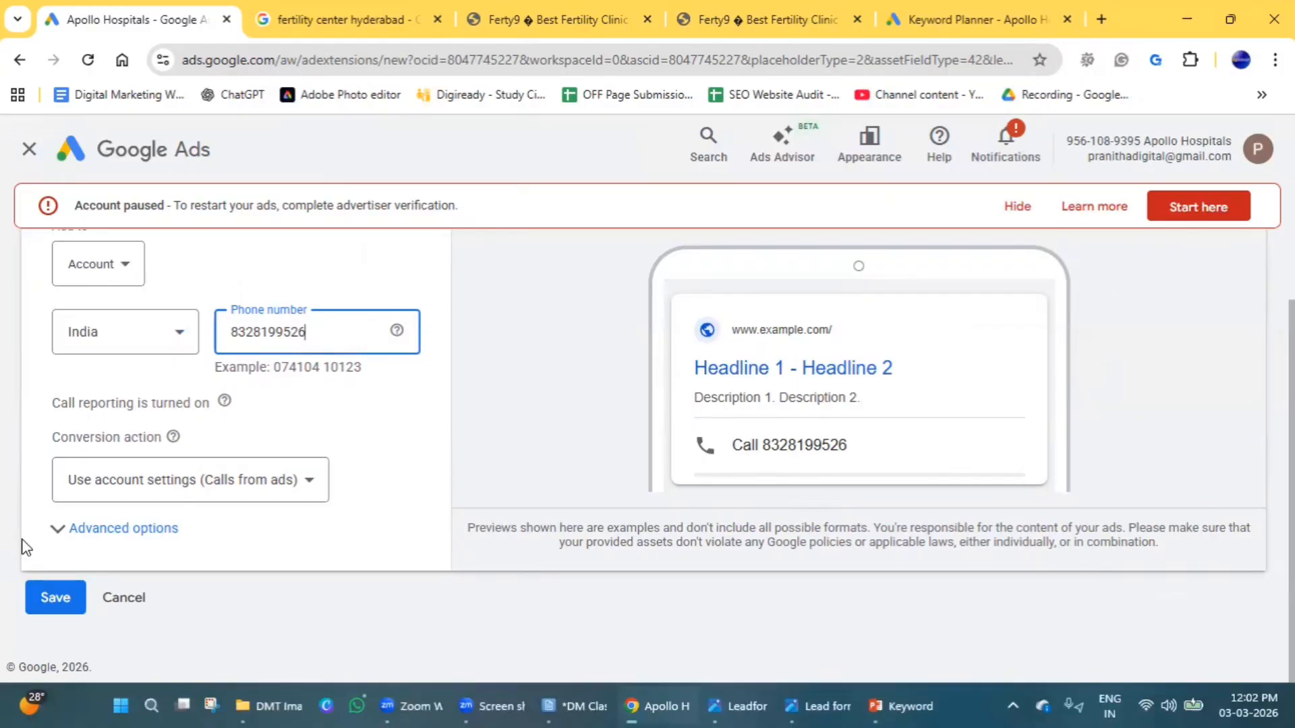
{"action": "left_click", "coordinate": [126, 536]}
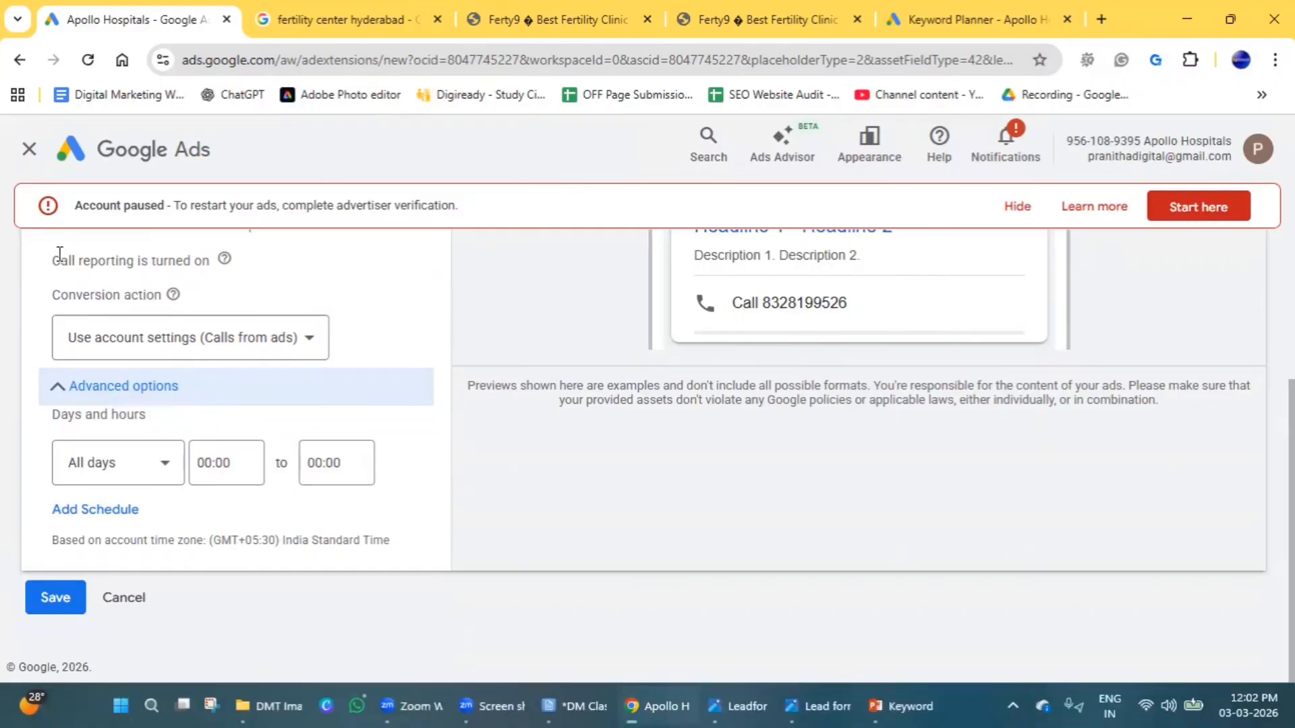
{"action": "left_click_drag", "start_coordinate": [60, 261], "coordinate": [168, 262]}
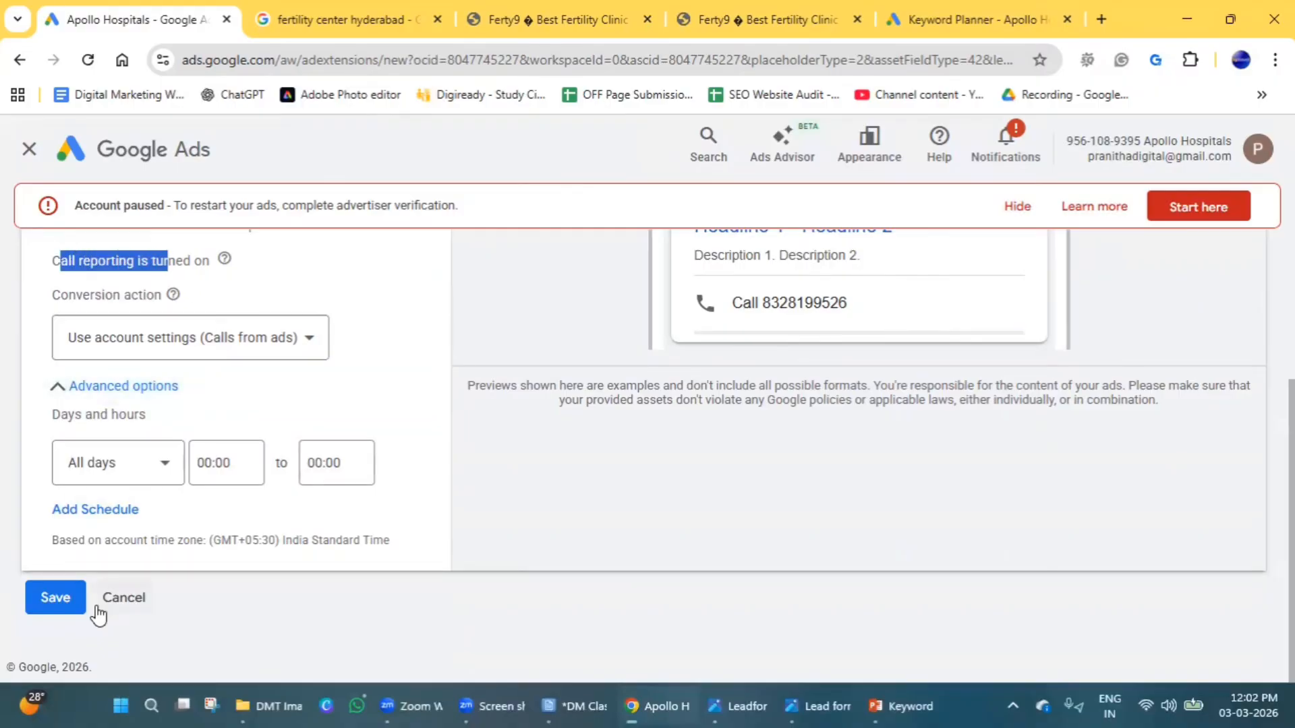
{"action": "left_click", "coordinate": [64, 607]}
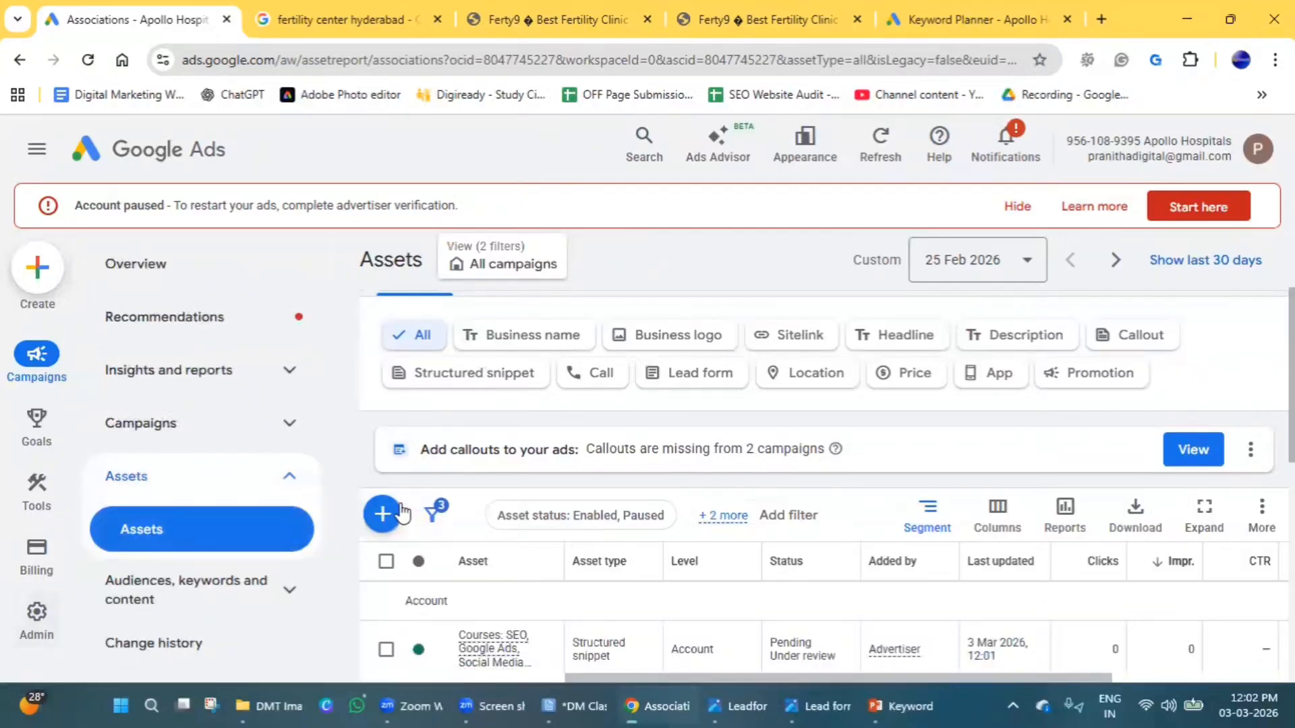
Start a new lead form asset from the list of asset types.
{"action": "left_click", "coordinate": [396, 515]}
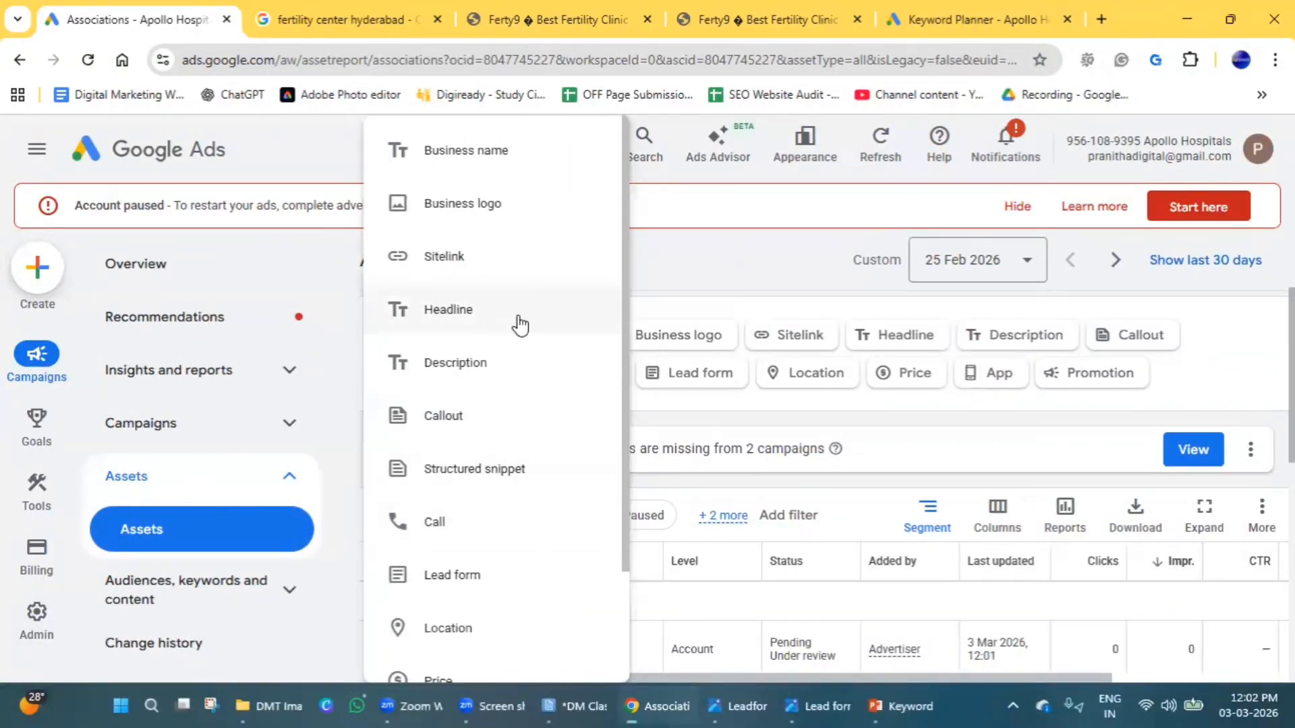
{"action": "scroll", "coordinate": [523, 321], "scroll_direction": "down", "scroll_amount": 2}
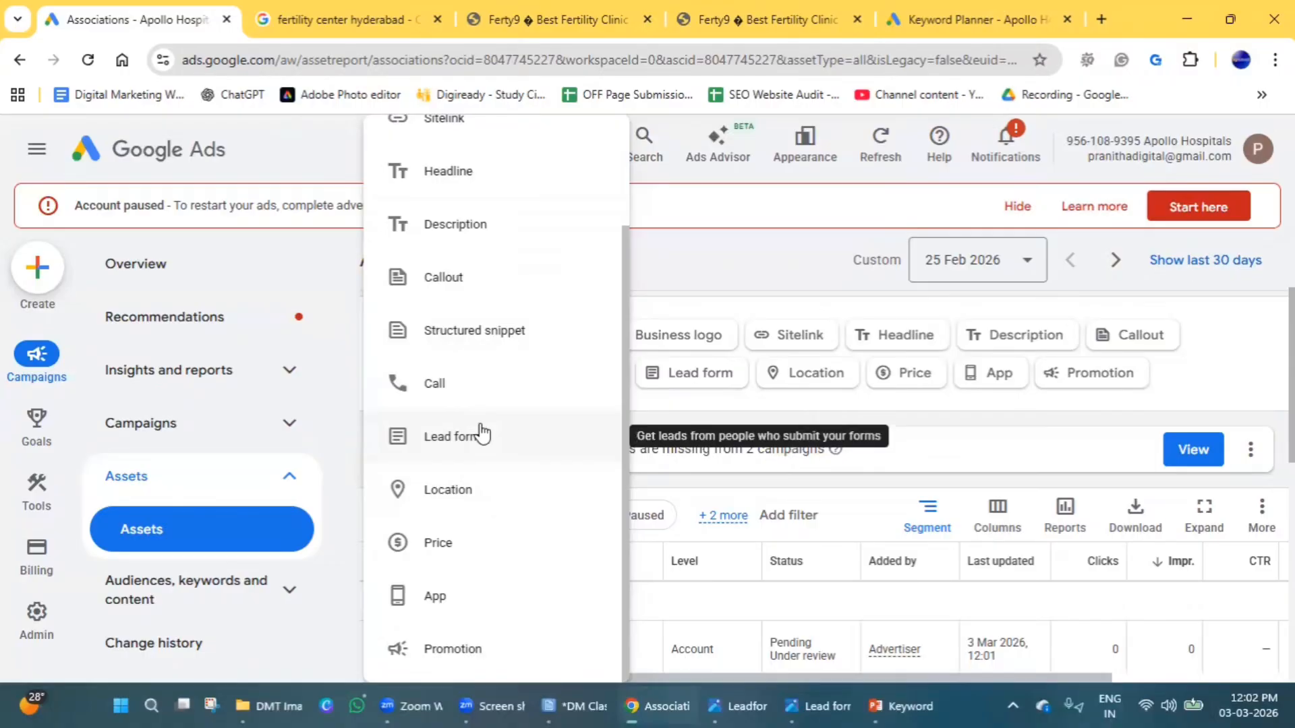
{"action": "left_click", "coordinate": [481, 437]}
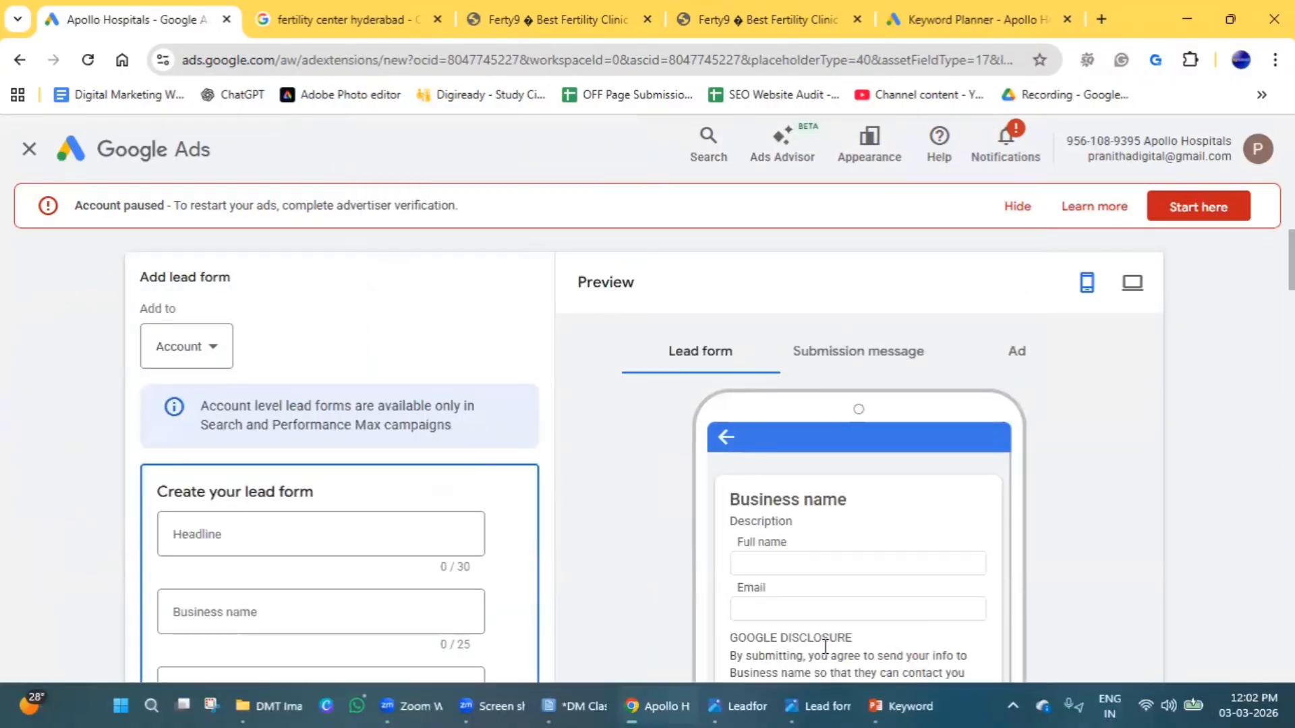
Switch to the image viewer, examine Leadform.PNG and Lead form extension.PNG as lead form examples, and return to Google Ads.
{"action": "left_click", "coordinate": [827, 698]}
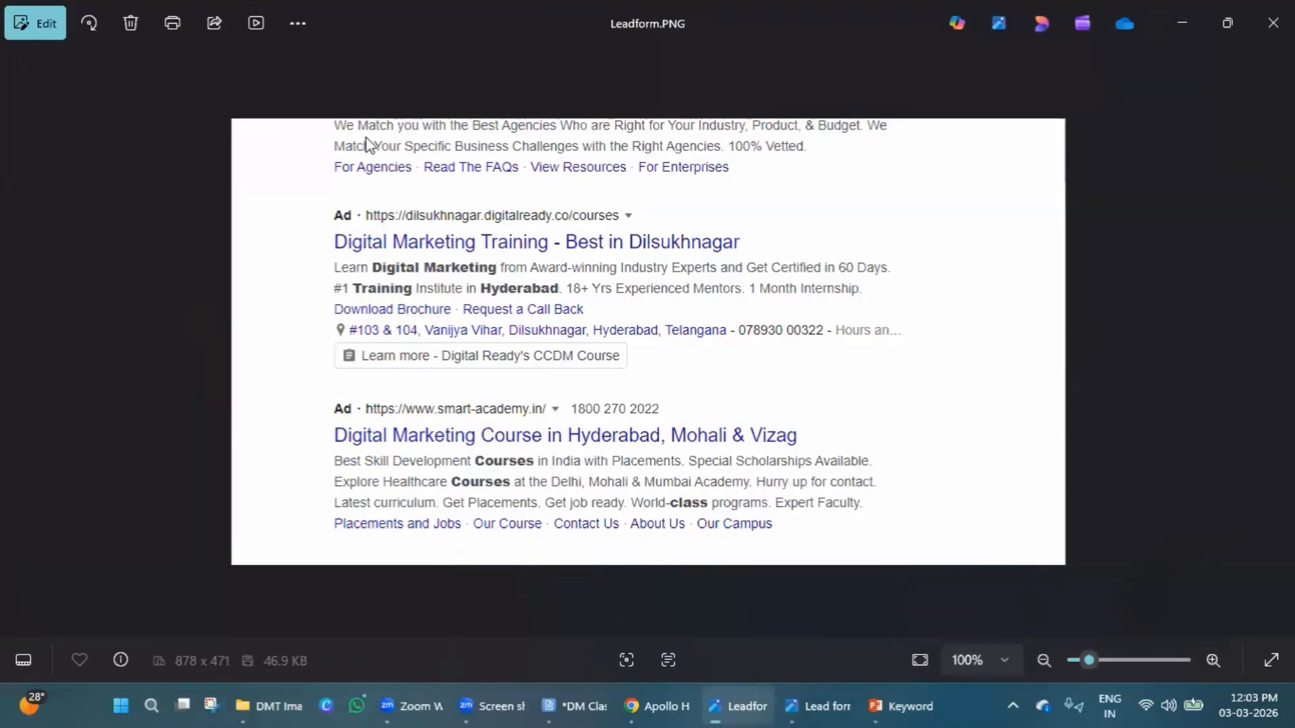
{"action": "key", "text": "alt+Tab"}
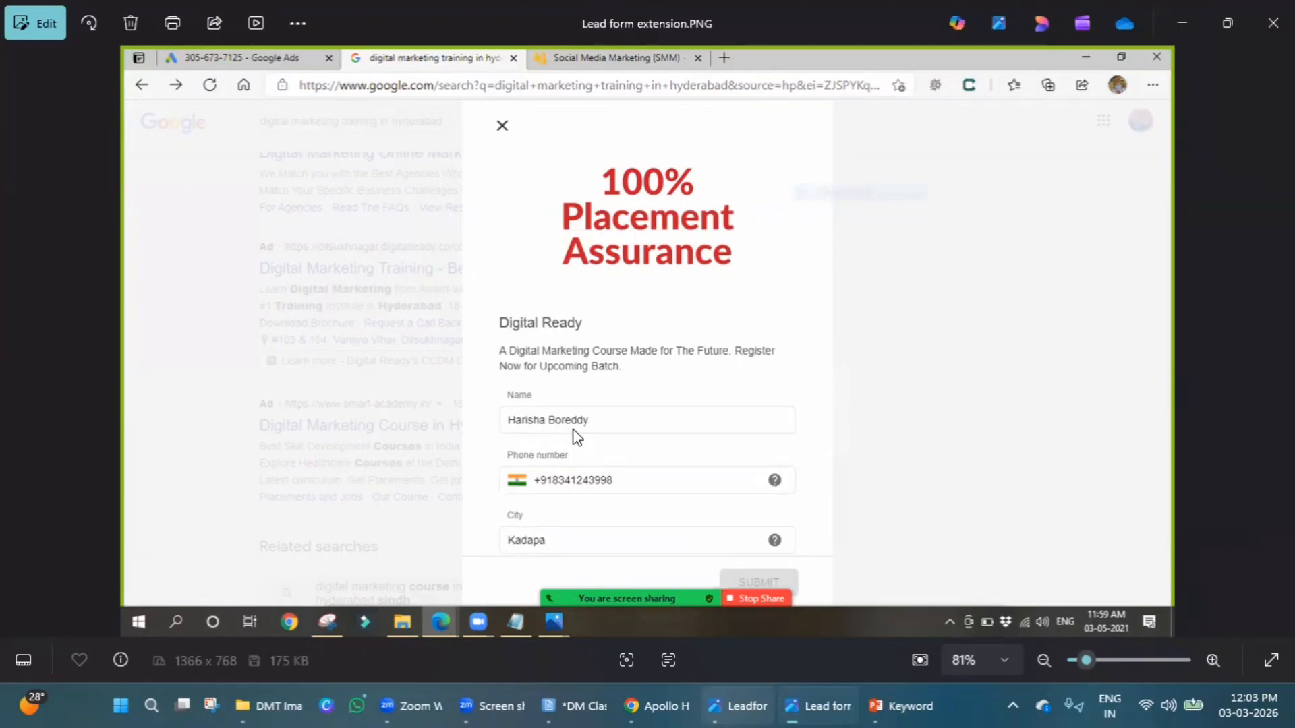
{"action": "left_click", "coordinate": [1191, 22]}
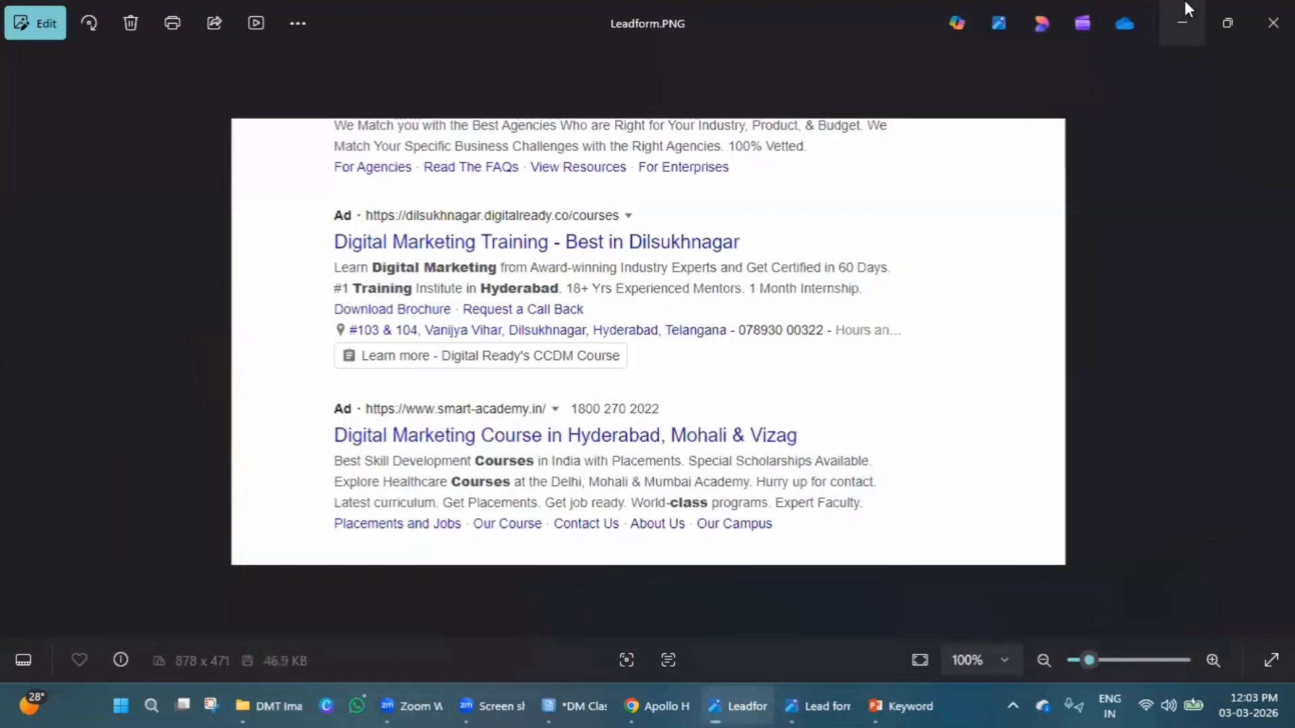
{"action": "left_click", "coordinate": [1185, 3]}
Review the levels the lead form can be added to, keeping Account selected.
{"action": "scroll", "coordinate": [279, 402], "scroll_direction": "down", "scroll_amount": 3}
{"action": "scroll", "coordinate": [125, 542], "scroll_direction": "up", "scroll_amount": 3}
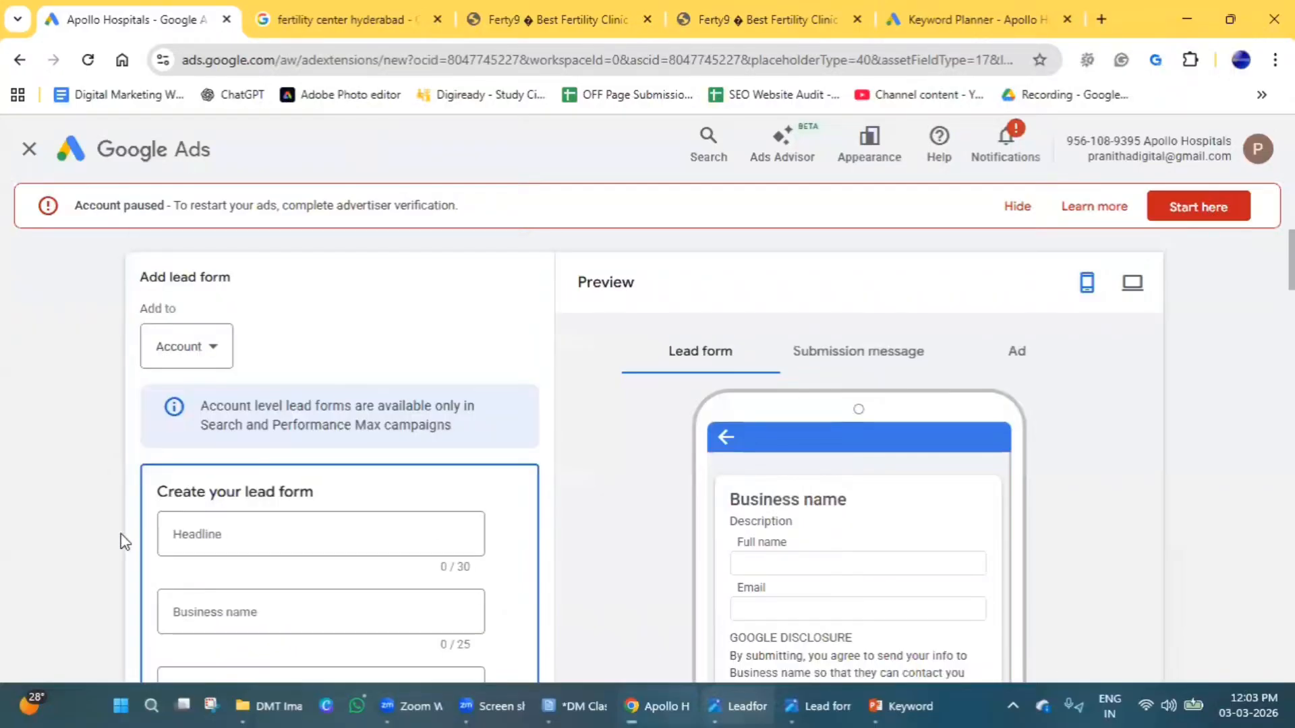
{"action": "left_click", "coordinate": [213, 346]}
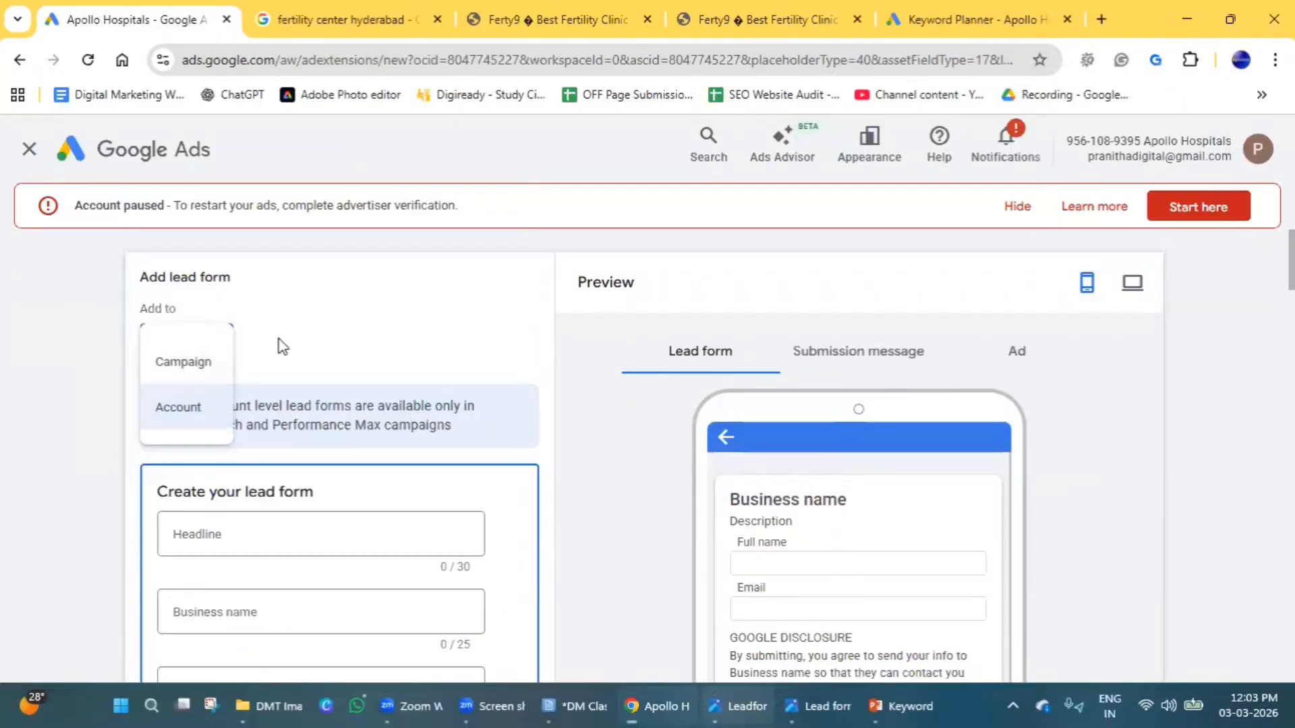
{"action": "left_click", "coordinate": [282, 346]}
{"action": "left_click", "coordinate": [225, 358]}
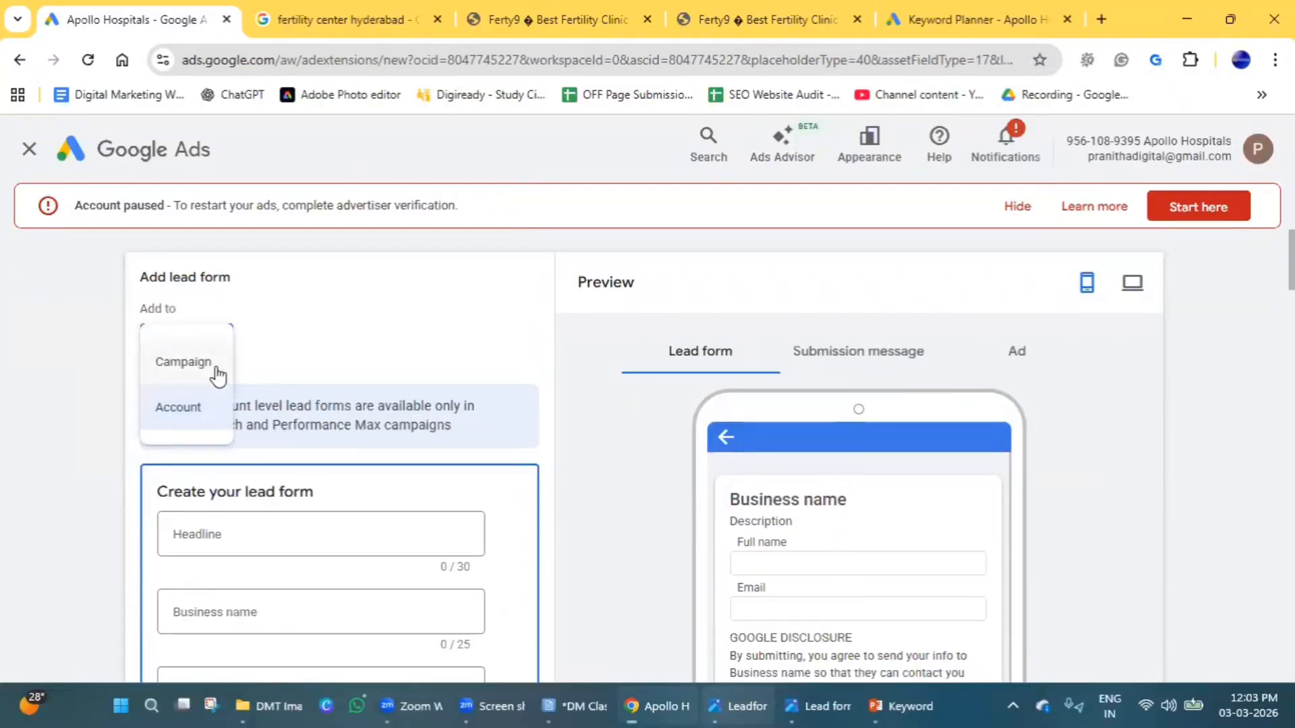
{"action": "left_click", "coordinate": [327, 341]}
Enter "Digital Marketing Training" as the lead form's headline.
{"action": "scroll", "coordinate": [355, 380], "scroll_direction": "down", "scroll_amount": 3}
{"action": "left_click", "coordinate": [240, 341]}
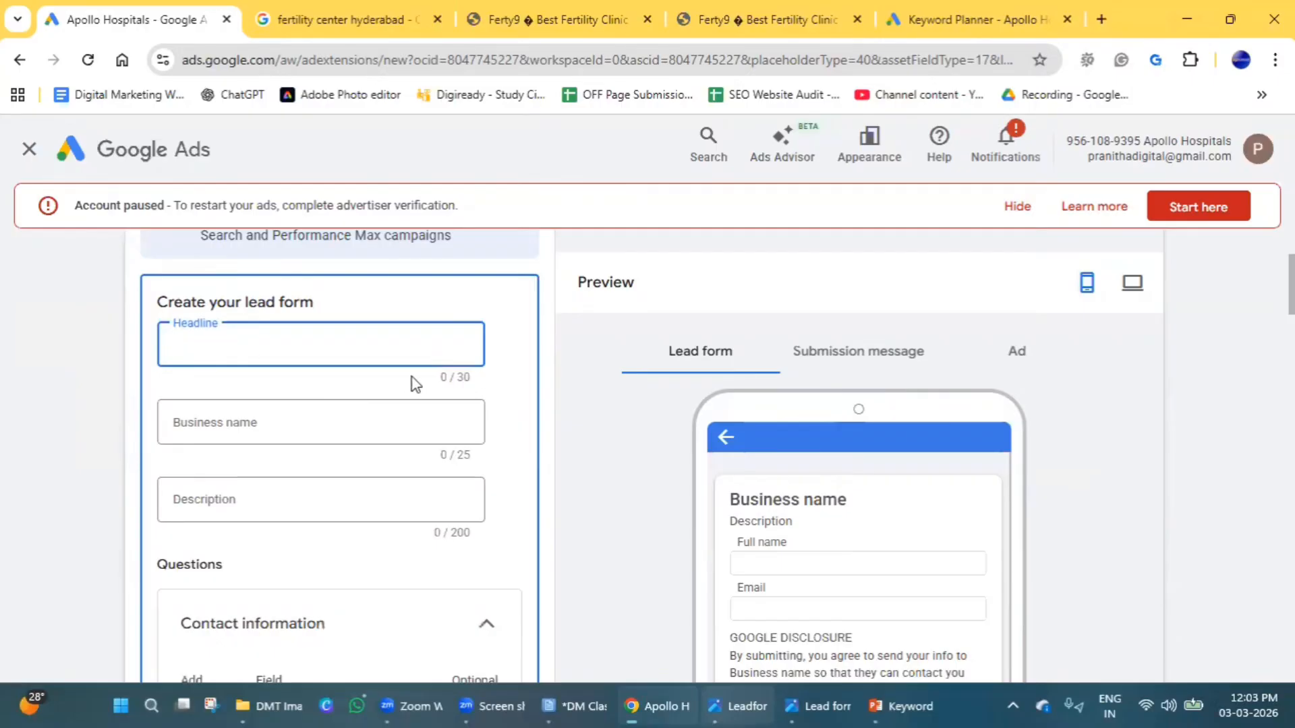
{"action": "type", "text": "Digital Matrketing Training"}
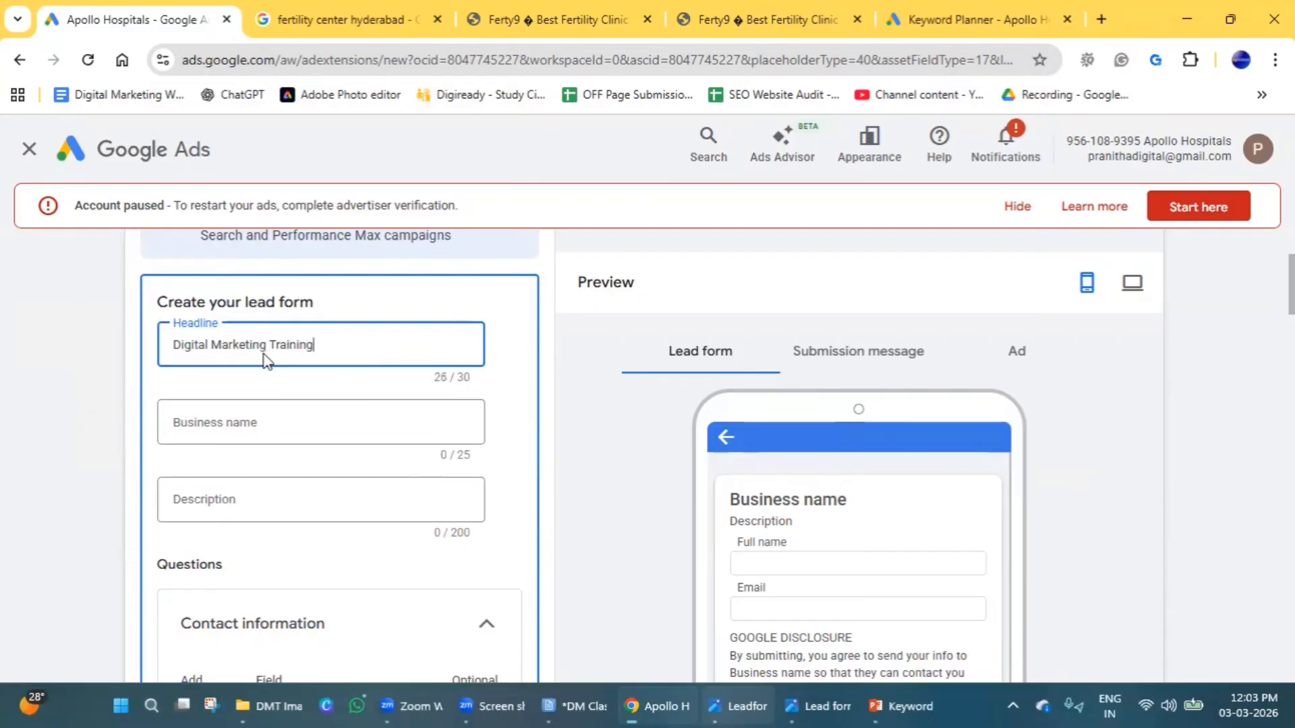
Enter "Digiready" as the lead form's business name.
{"action": "scroll", "coordinate": [263, 364], "scroll_direction": "down", "scroll_amount": 2}
{"action": "scroll", "coordinate": [246, 402], "scroll_direction": "up", "scroll_amount": 1}
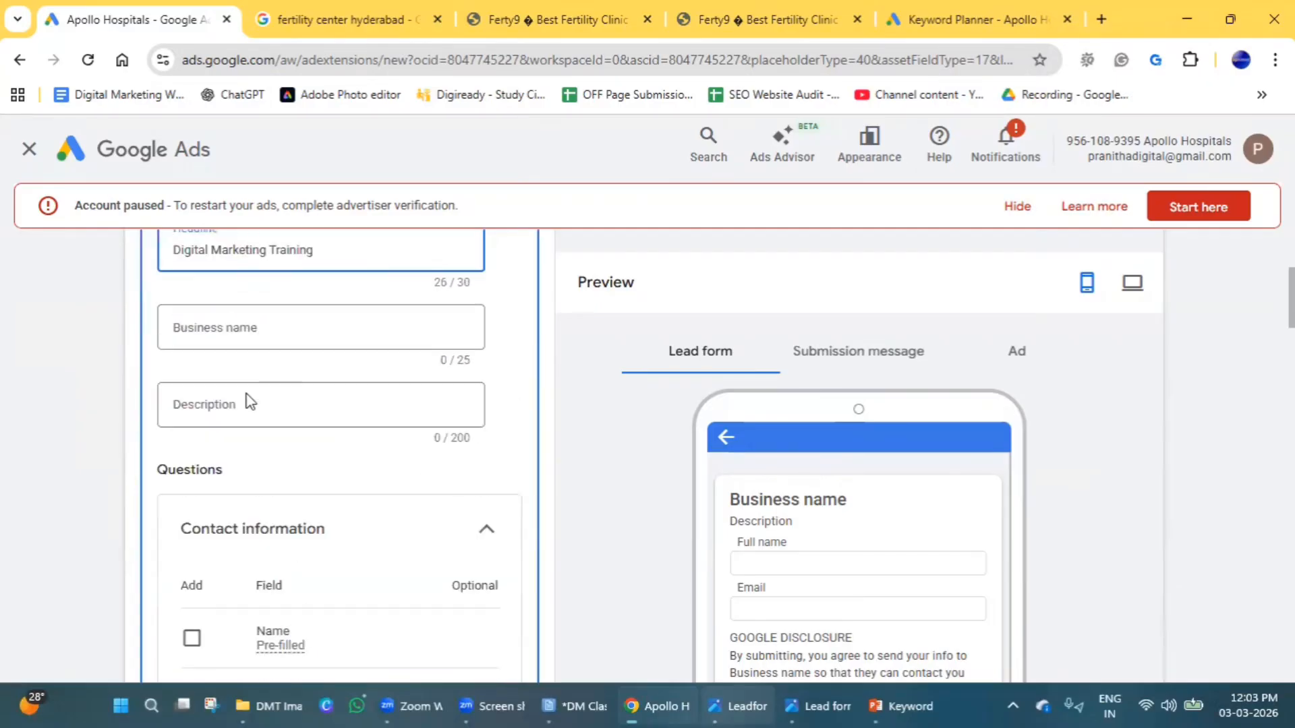
{"action": "left_click", "coordinate": [273, 331]}
{"action": "type", "text": "Digiready"}
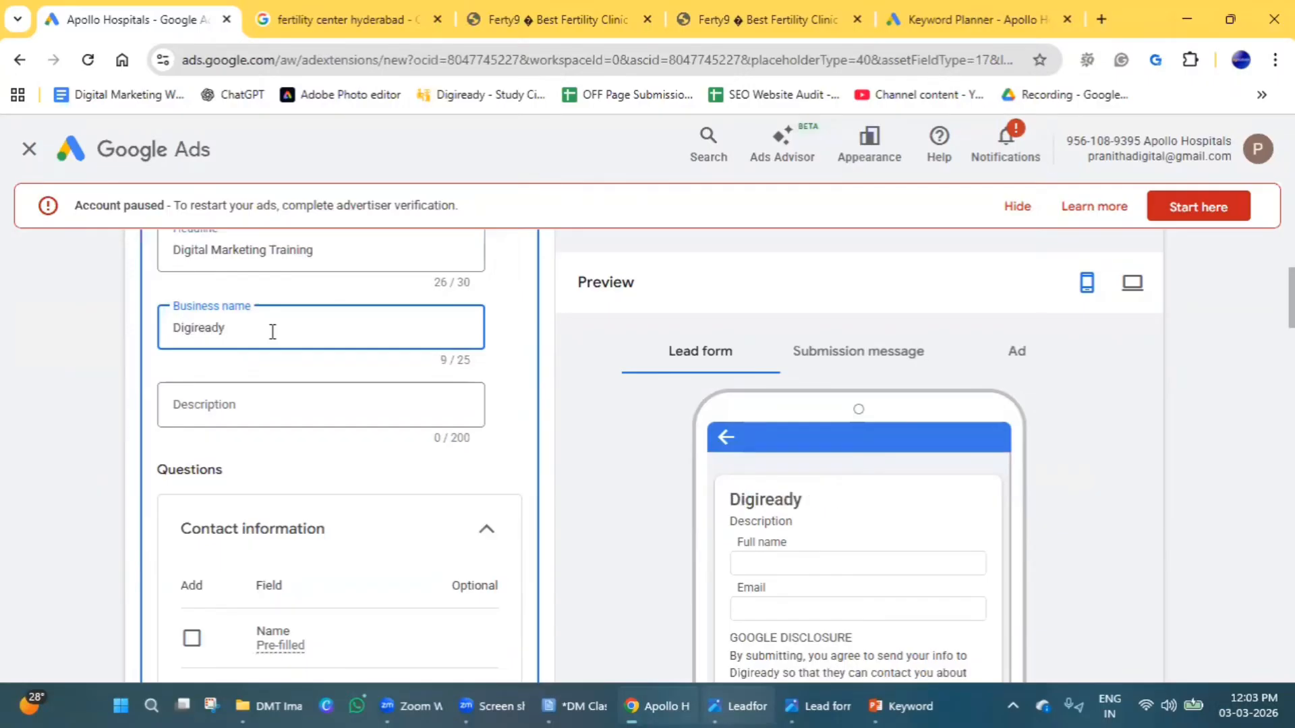
Enter "Learn Digital Marketing from experts" as the lead form's description.
{"action": "left_click", "coordinate": [275, 407]}
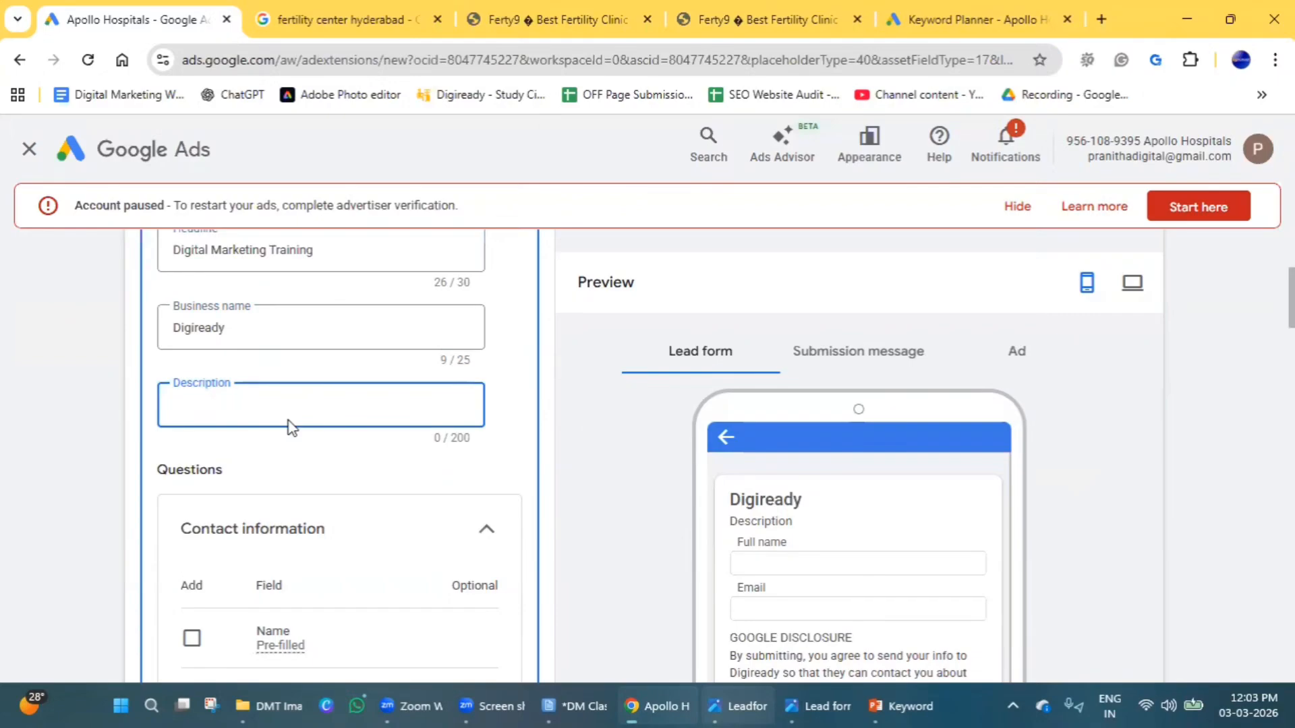
{"action": "type", "text": "Learn D"}
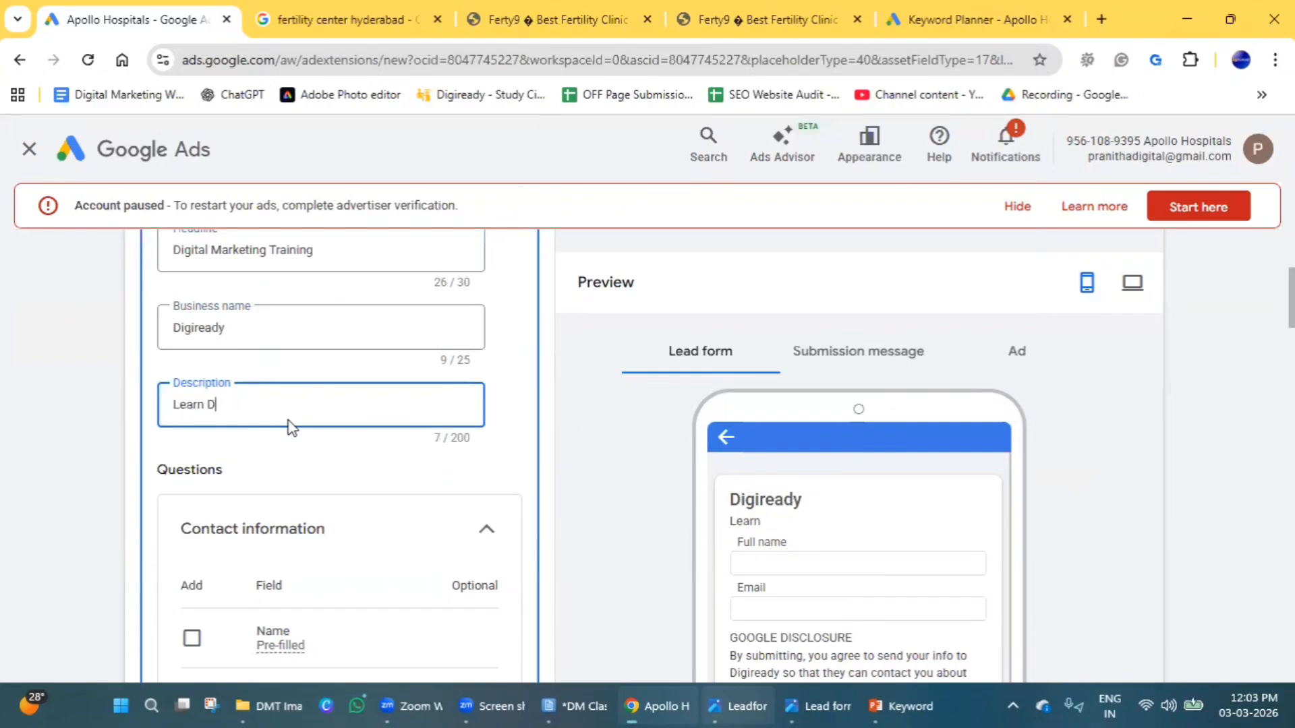
{"action": "type", "text": "igital Marketi"}
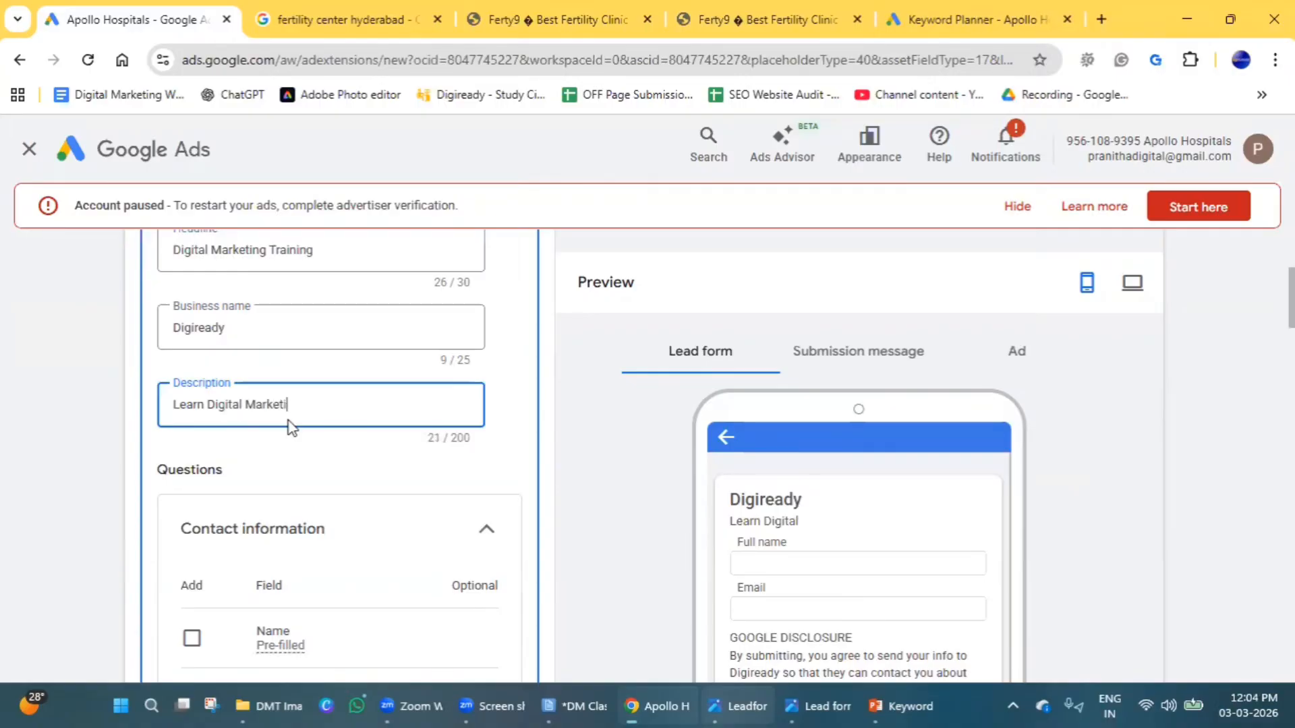
{"action": "type", "text": "ng from experts"}
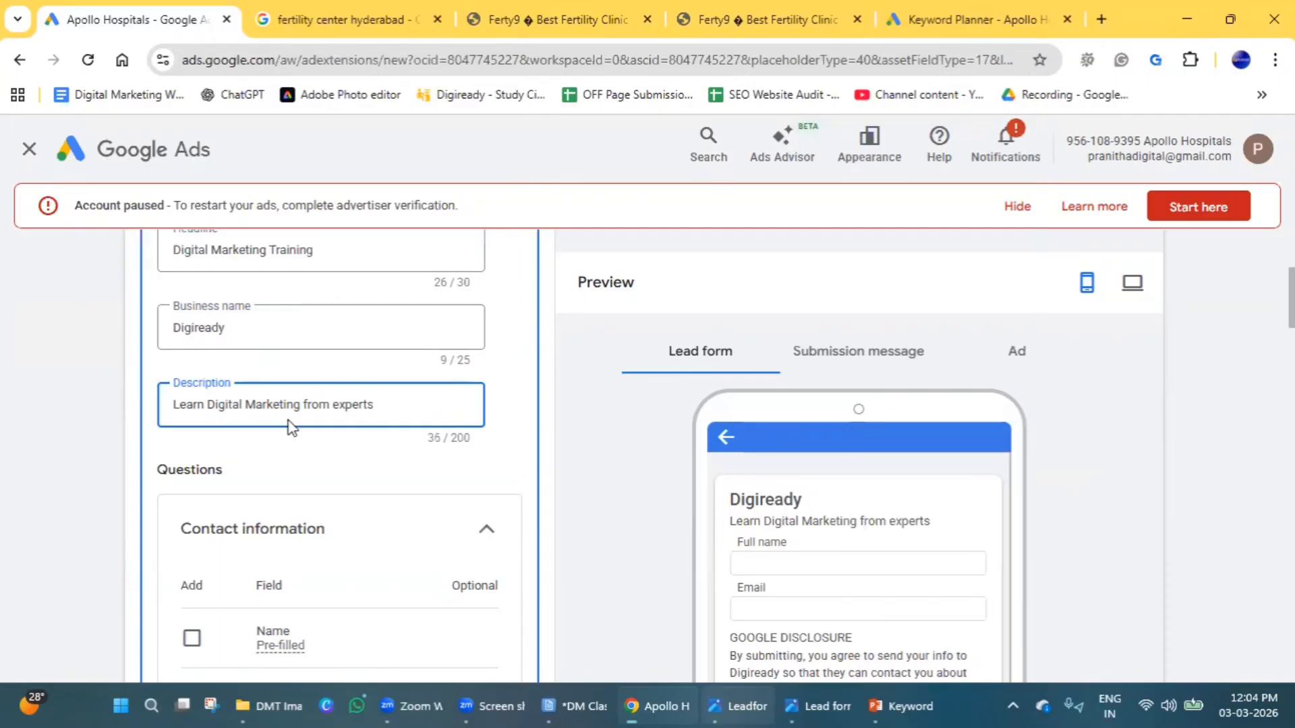
Add Name (as Full name), Email and Phone number to the lead form's contact information questions.
{"action": "scroll", "coordinate": [286, 427], "scroll_direction": "down", "scroll_amount": 1}
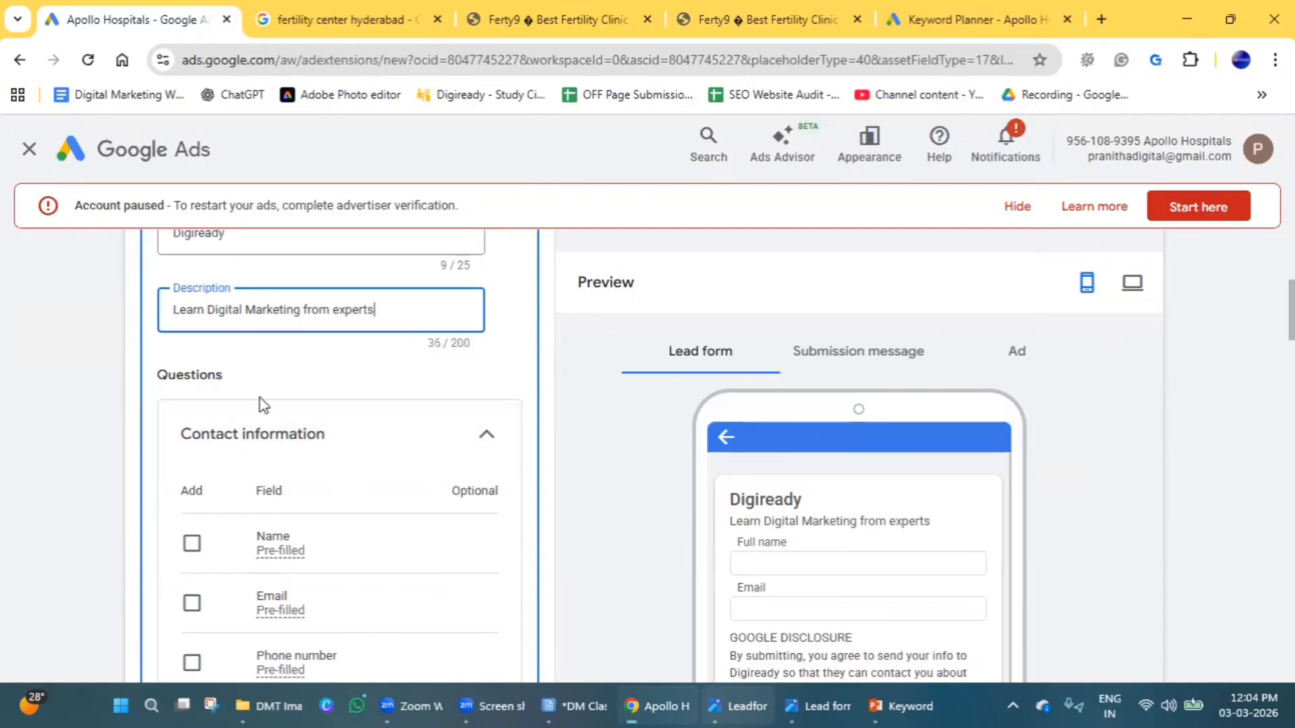
{"action": "scroll", "coordinate": [370, 425], "scroll_direction": "down", "scroll_amount": 1}
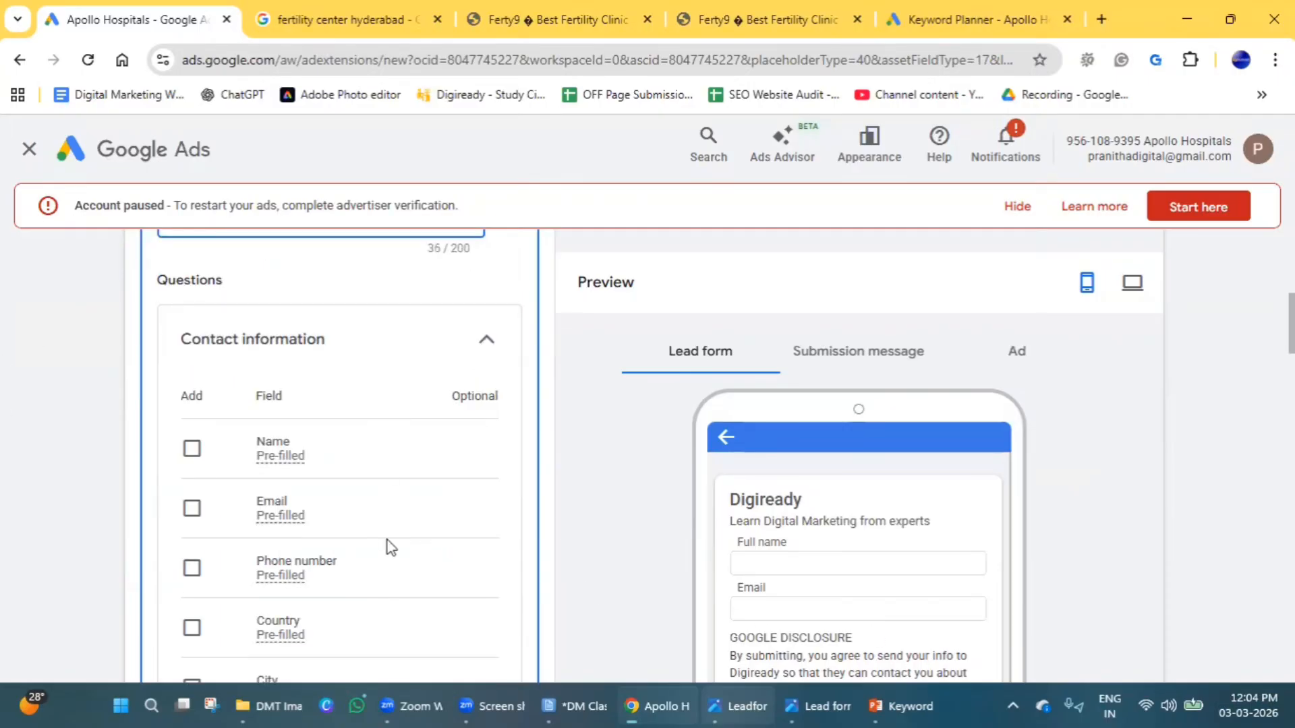
{"action": "left_click", "coordinate": [194, 450]}
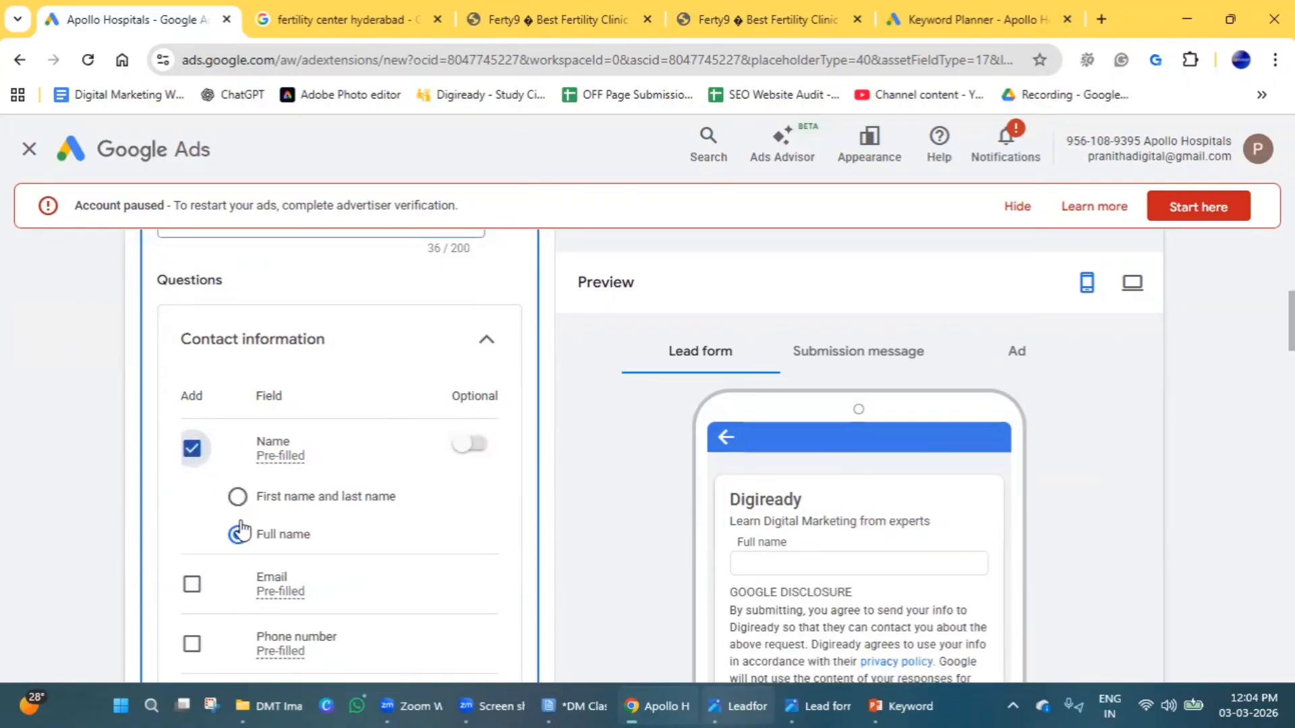
{"action": "left_click", "coordinate": [192, 584]}
{"action": "scroll", "coordinate": [391, 539], "scroll_direction": "down", "scroll_amount": 2}
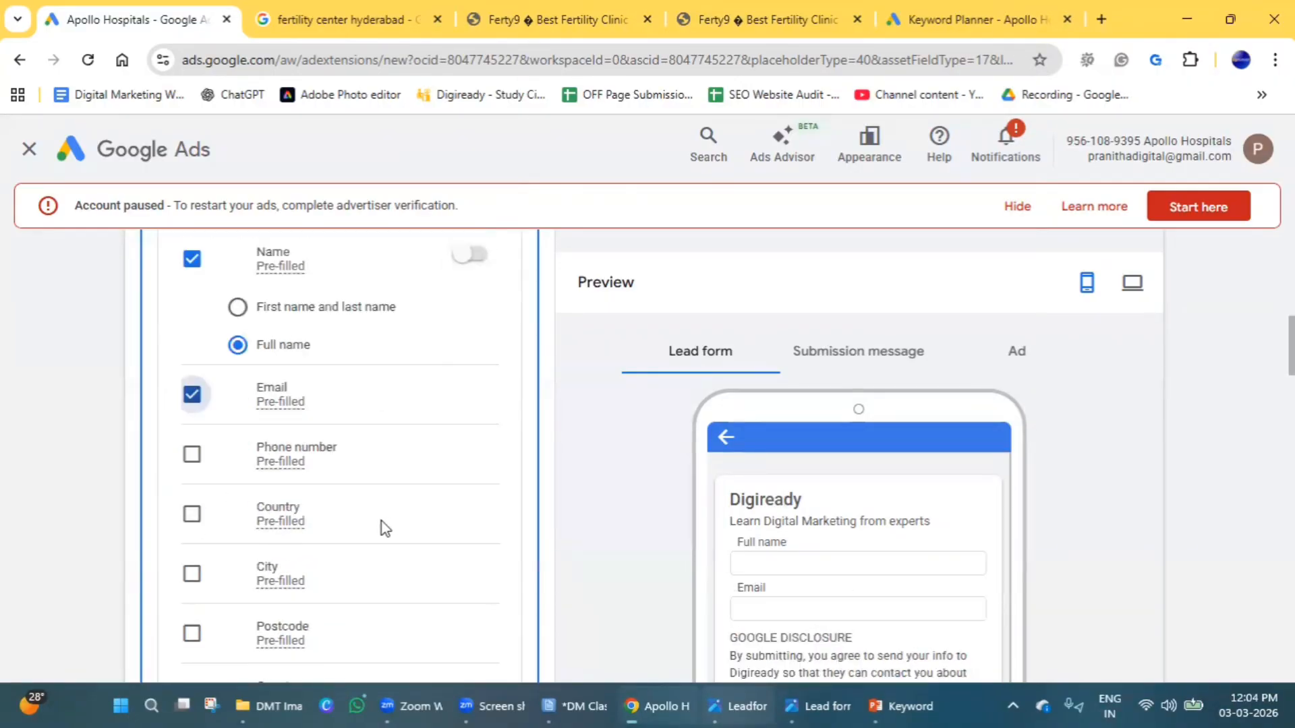
{"action": "left_click", "coordinate": [193, 456]}
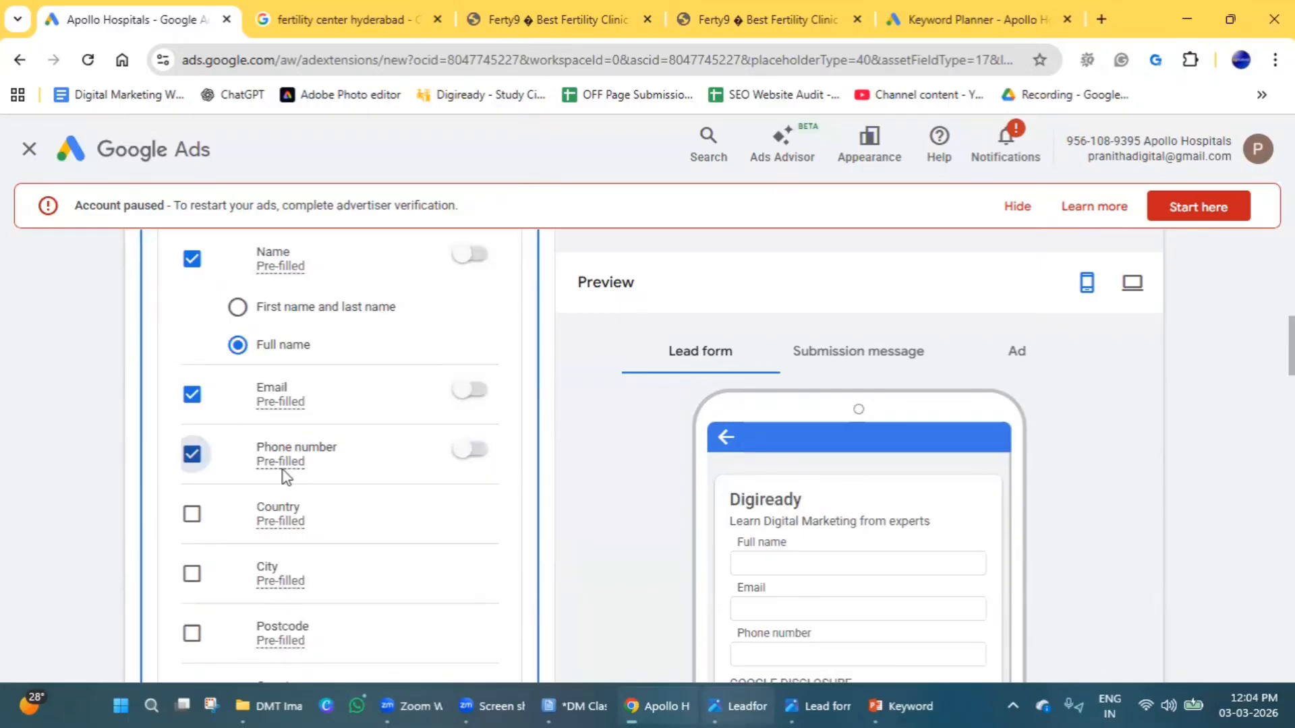
Try marking the Email field and the Name field as optional, setting each back to required.
{"action": "scroll", "coordinate": [942, 494], "scroll_direction": "down", "scroll_amount": 1}
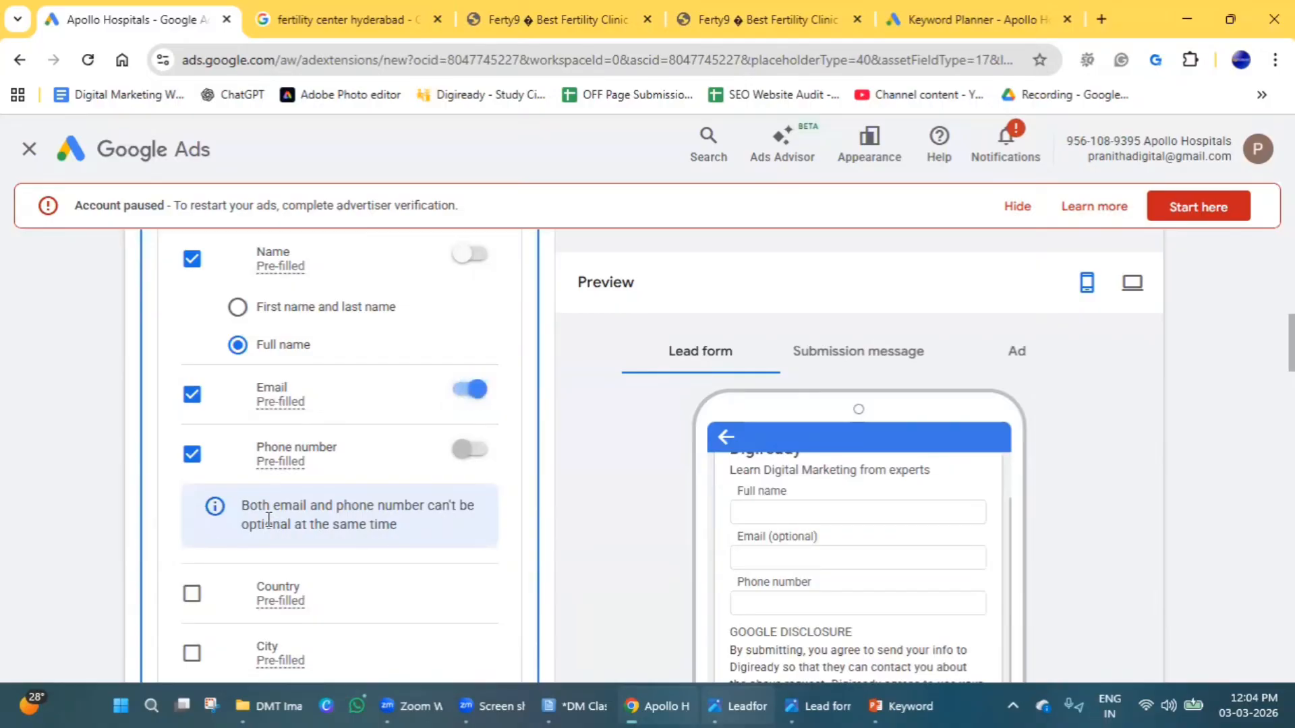
{"action": "left_click", "coordinate": [480, 397]}
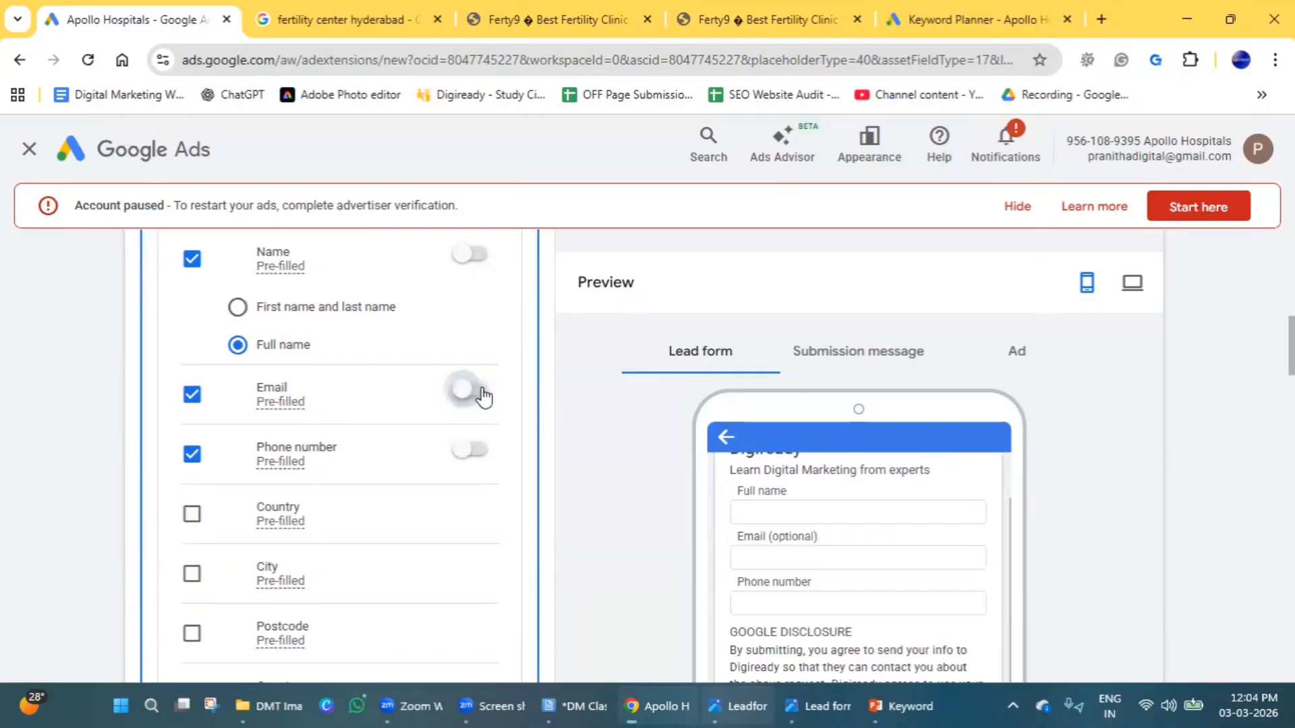
{"action": "scroll", "coordinate": [468, 364], "scroll_direction": "up", "scroll_amount": 1}
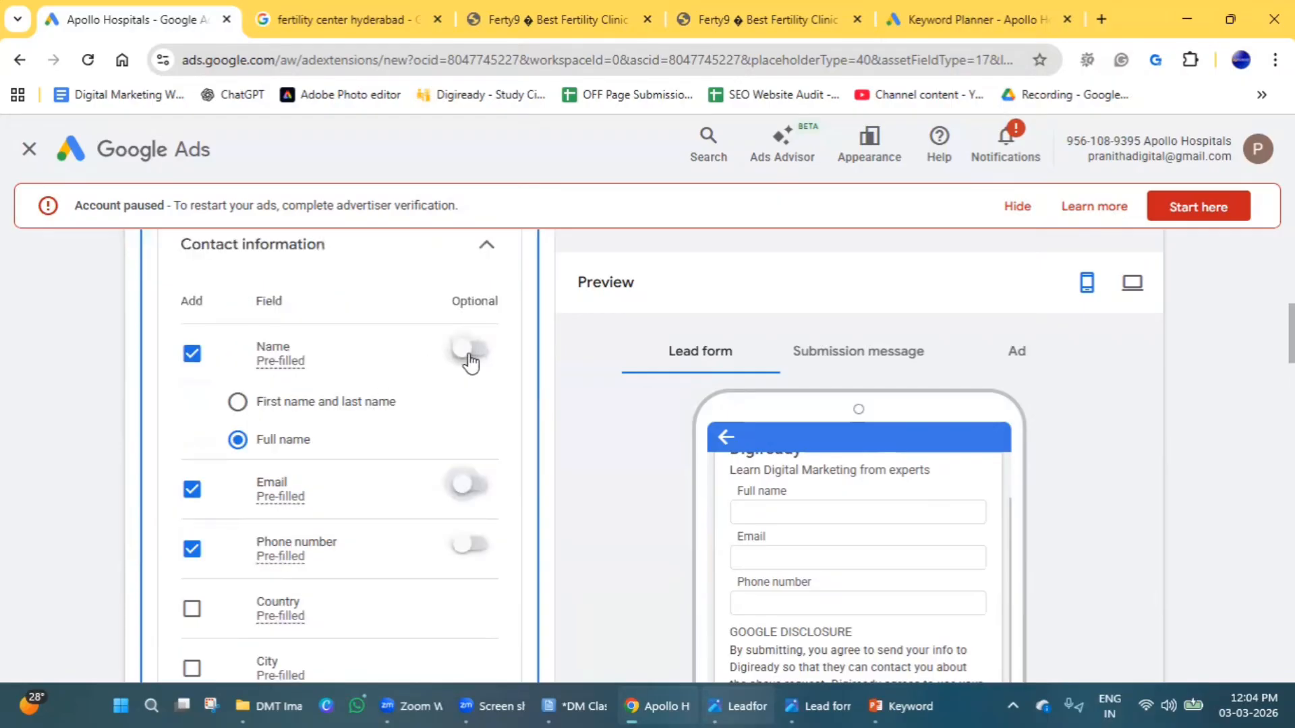
{"action": "left_click", "coordinate": [469, 354]}
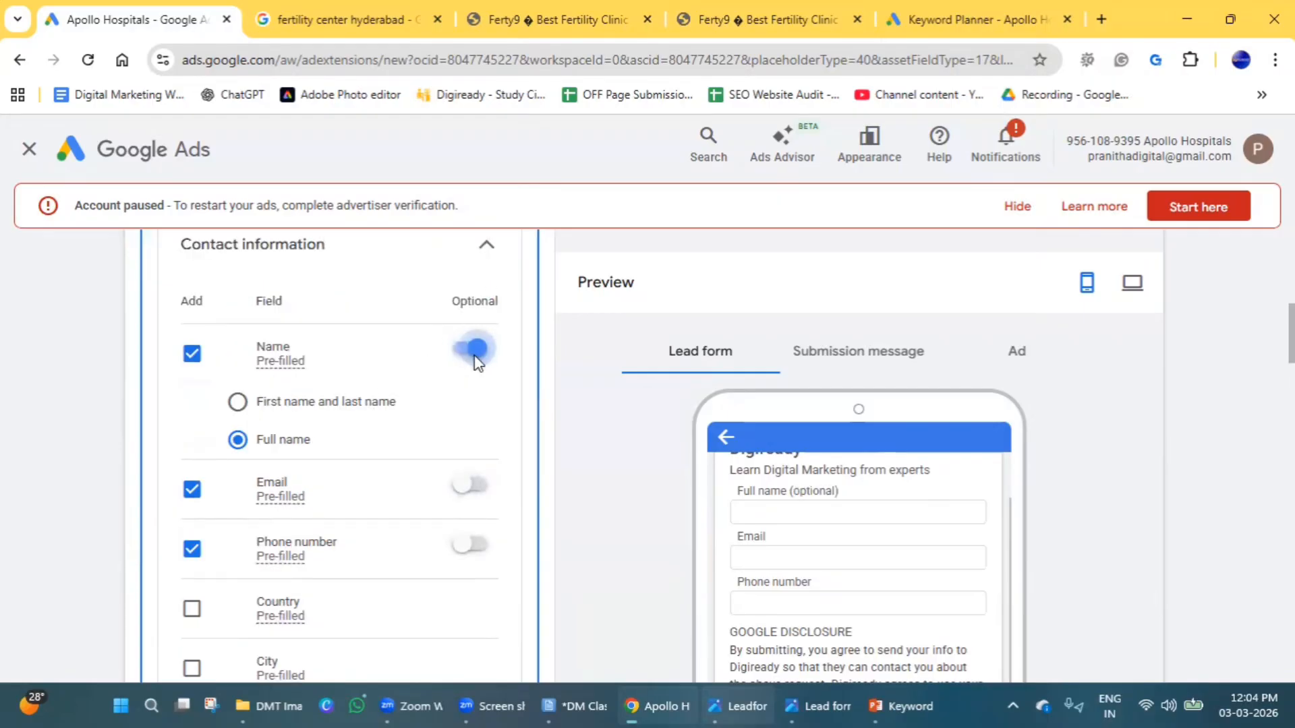
{"action": "left_click", "coordinate": [472, 353]}
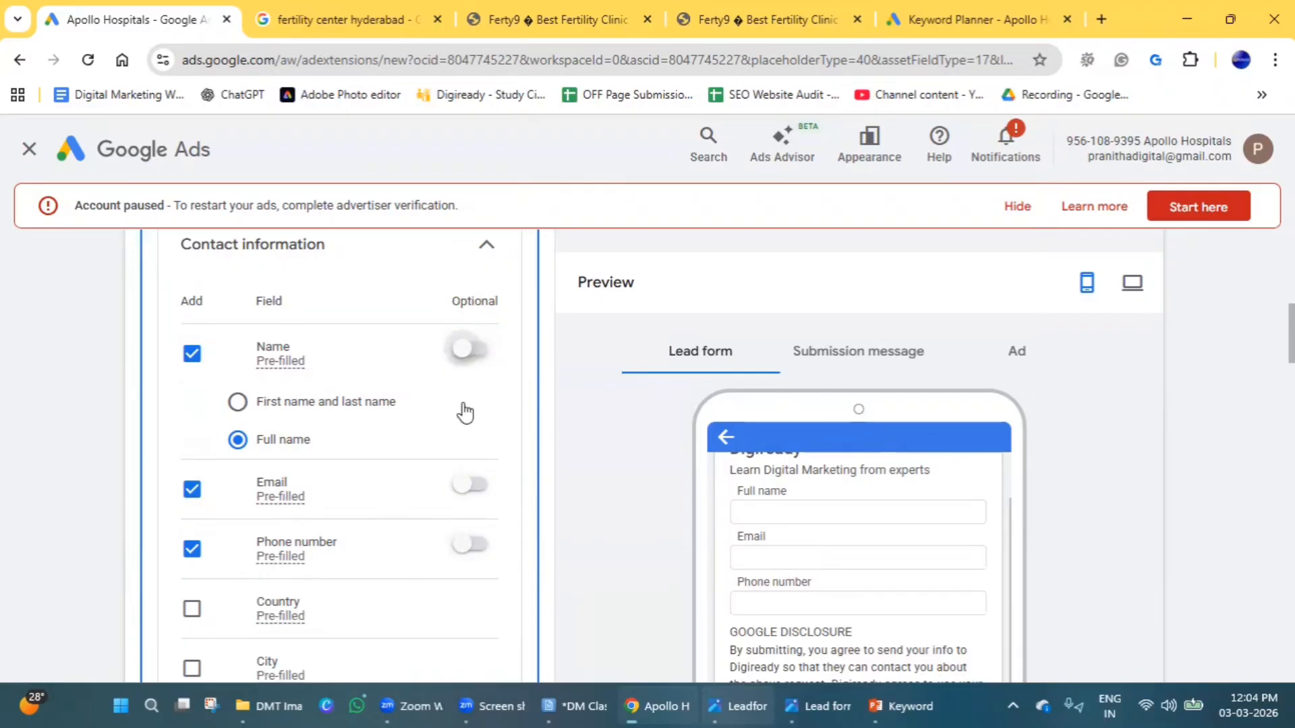
Review the remaining contact, work and additional information fields available for the lead form, including the age question.
{"action": "scroll", "coordinate": [340, 464], "scroll_direction": "down", "scroll_amount": 3}
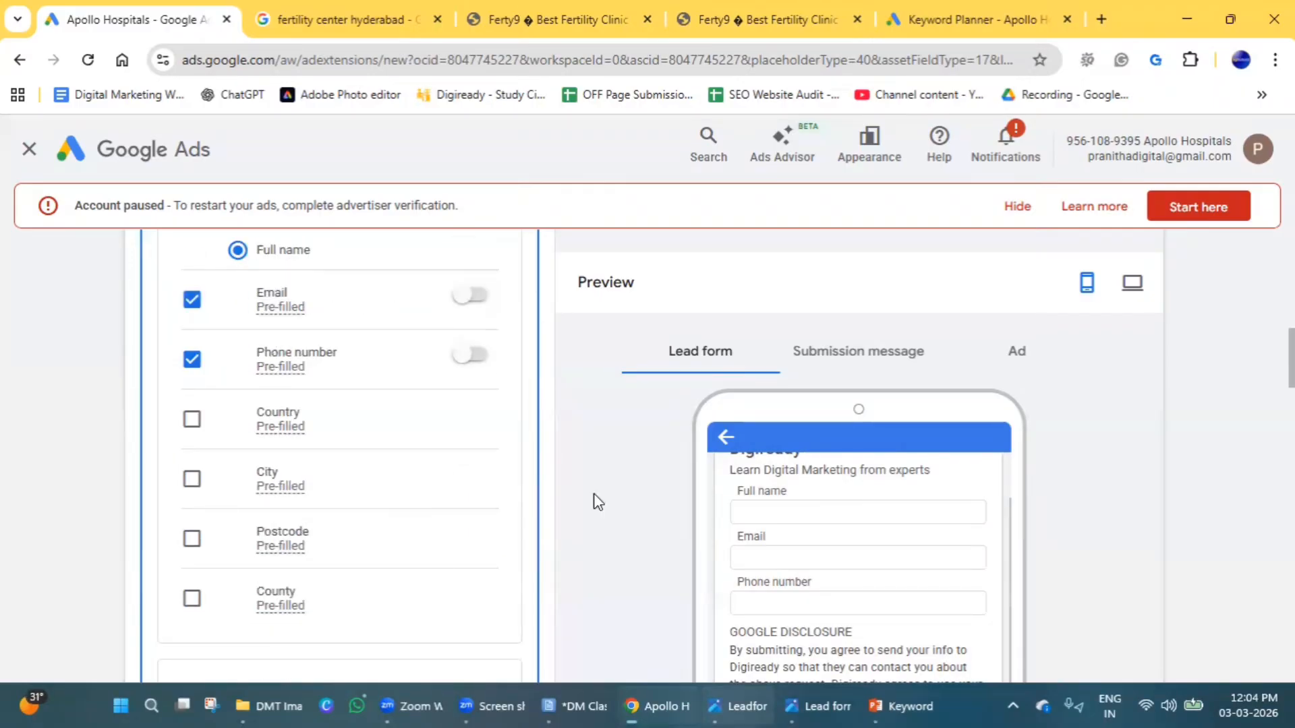
{"action": "scroll", "coordinate": [212, 454], "scroll_direction": "down", "scroll_amount": 6}
{"action": "scroll", "coordinate": [158, 585], "scroll_direction": "up", "scroll_amount": 6}
{"action": "scroll", "coordinate": [303, 504], "scroll_direction": "down", "scroll_amount": 4}
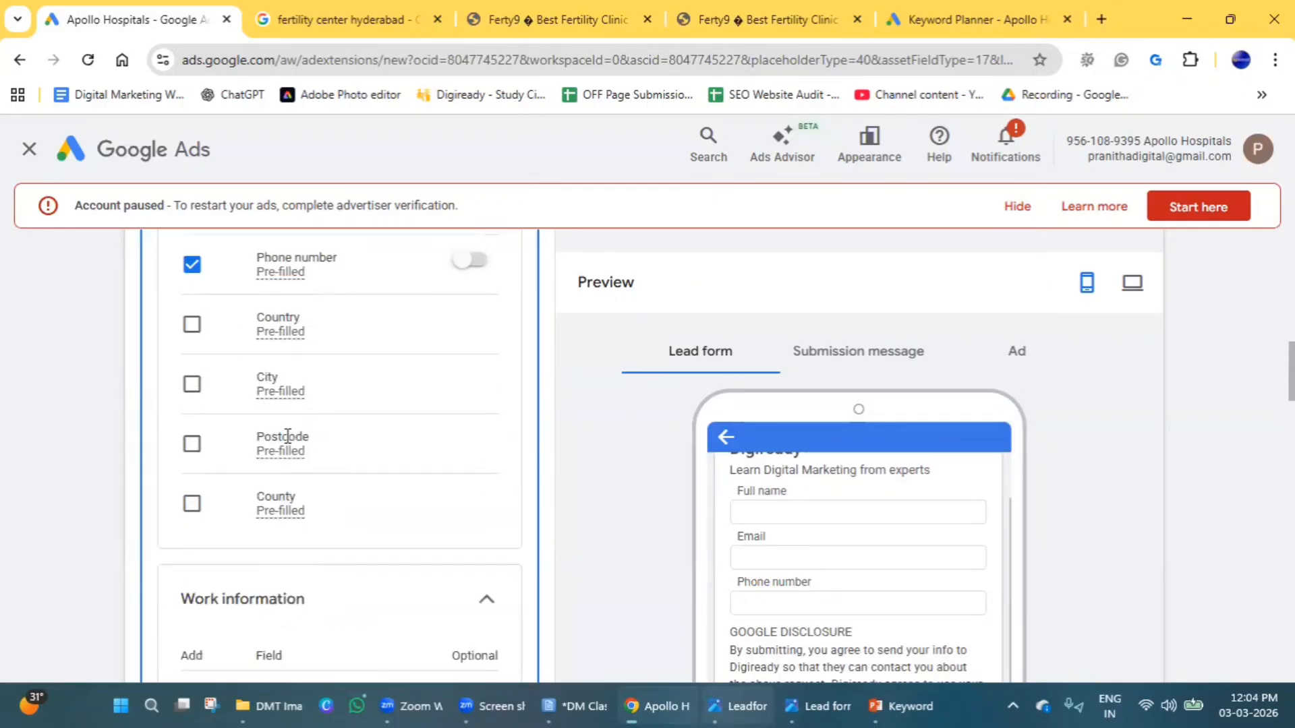
{"action": "scroll", "coordinate": [337, 528], "scroll_direction": "down", "scroll_amount": 1}
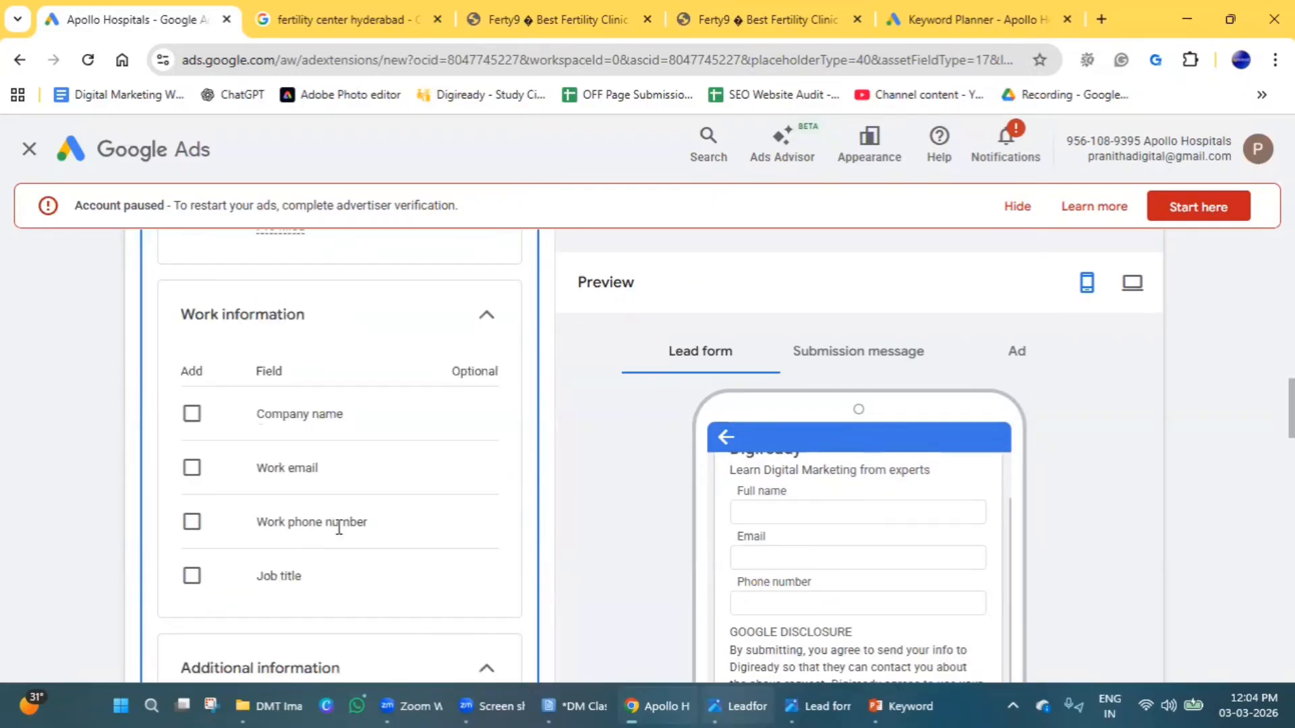
{"action": "scroll", "coordinate": [338, 547], "scroll_direction": "down", "scroll_amount": 4}
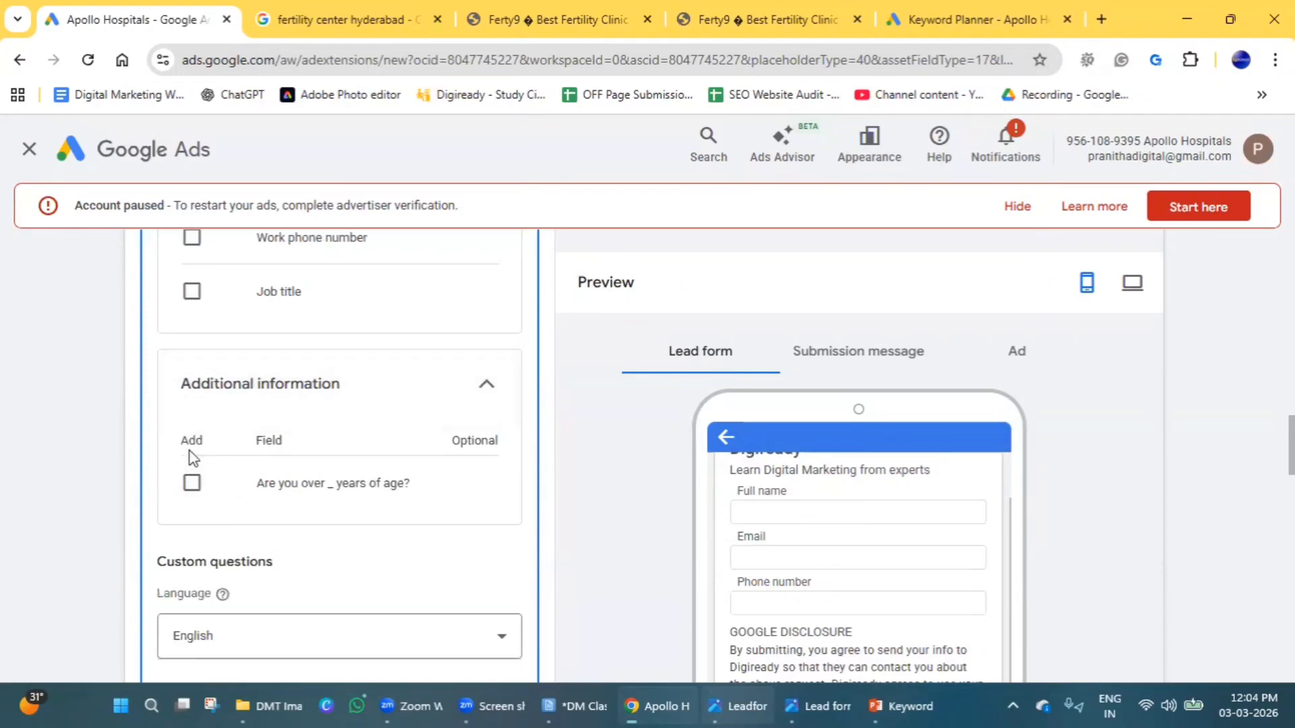
{"action": "left_click_drag", "start_coordinate": [261, 485], "coordinate": [425, 487]}
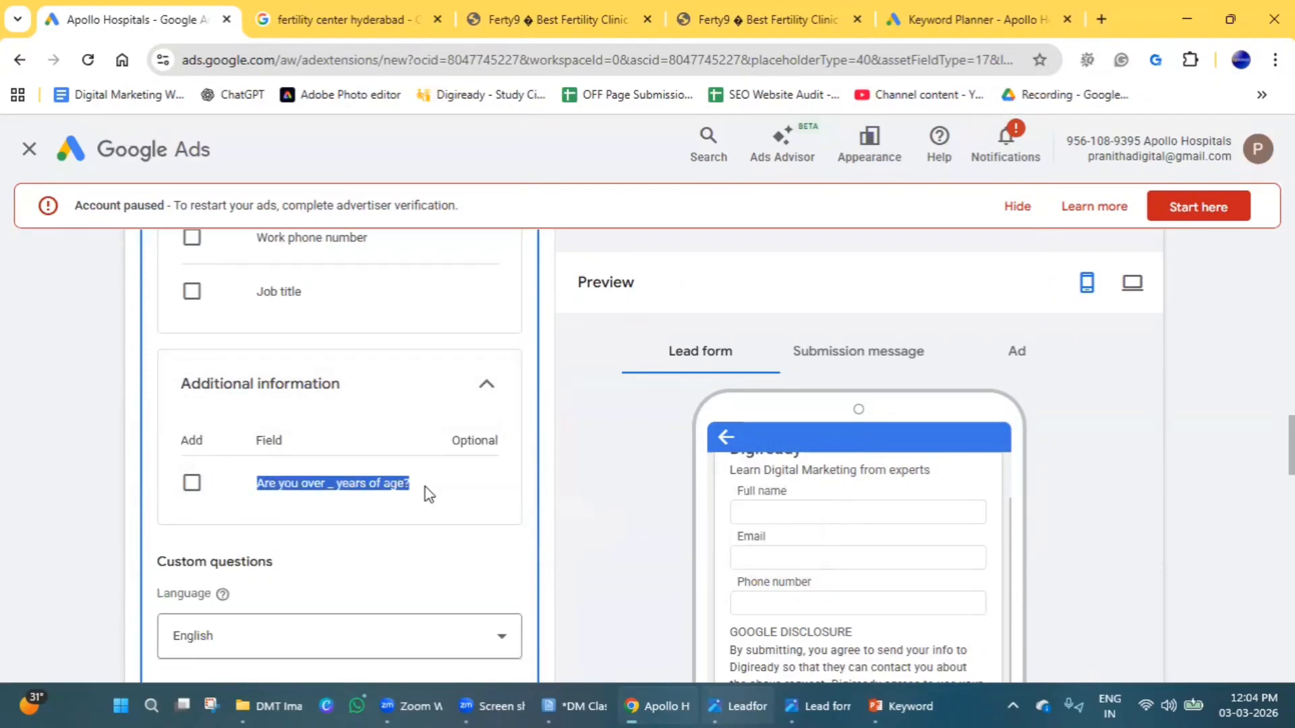
{"action": "left_click", "coordinate": [632, 487]}
Add the Education custom question "Which program are you interested in?" to the lead form.
{"action": "scroll", "coordinate": [303, 510], "scroll_direction": "down", "scroll_amount": 4}
{"action": "scroll", "coordinate": [354, 453], "scroll_direction": "down", "scroll_amount": 1}
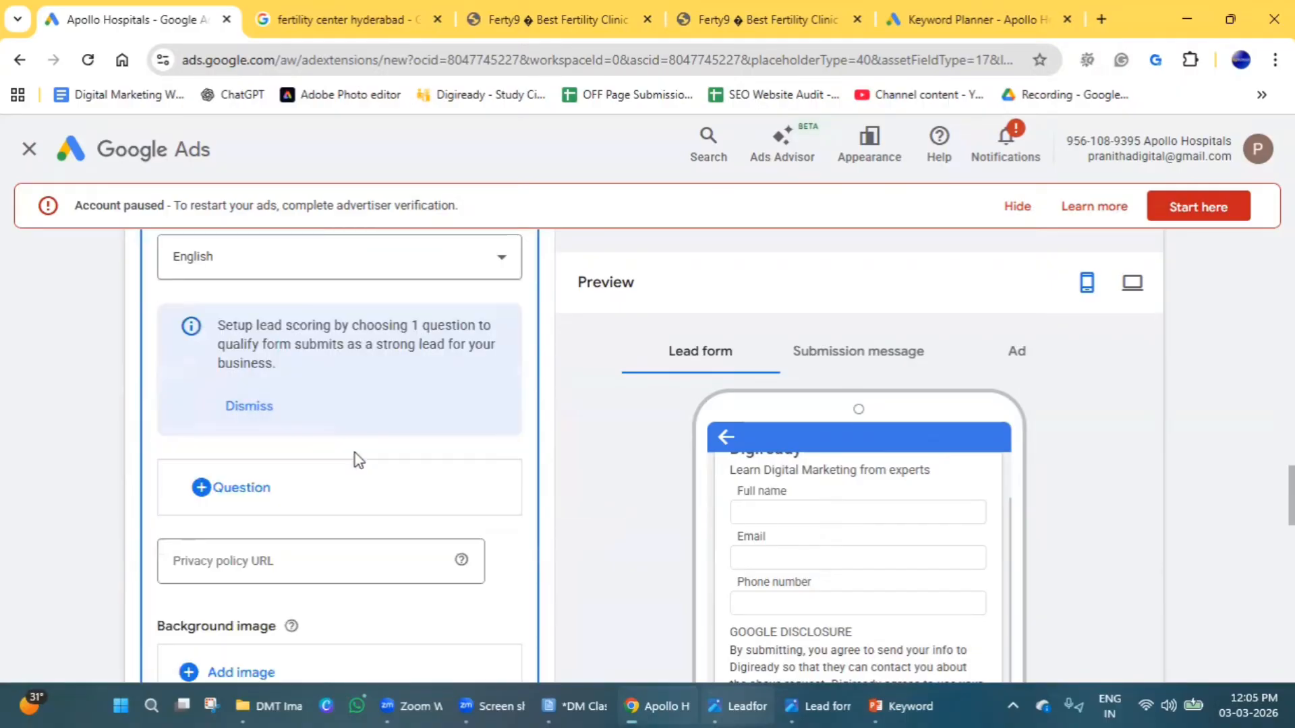
{"action": "left_click", "coordinate": [243, 489]}
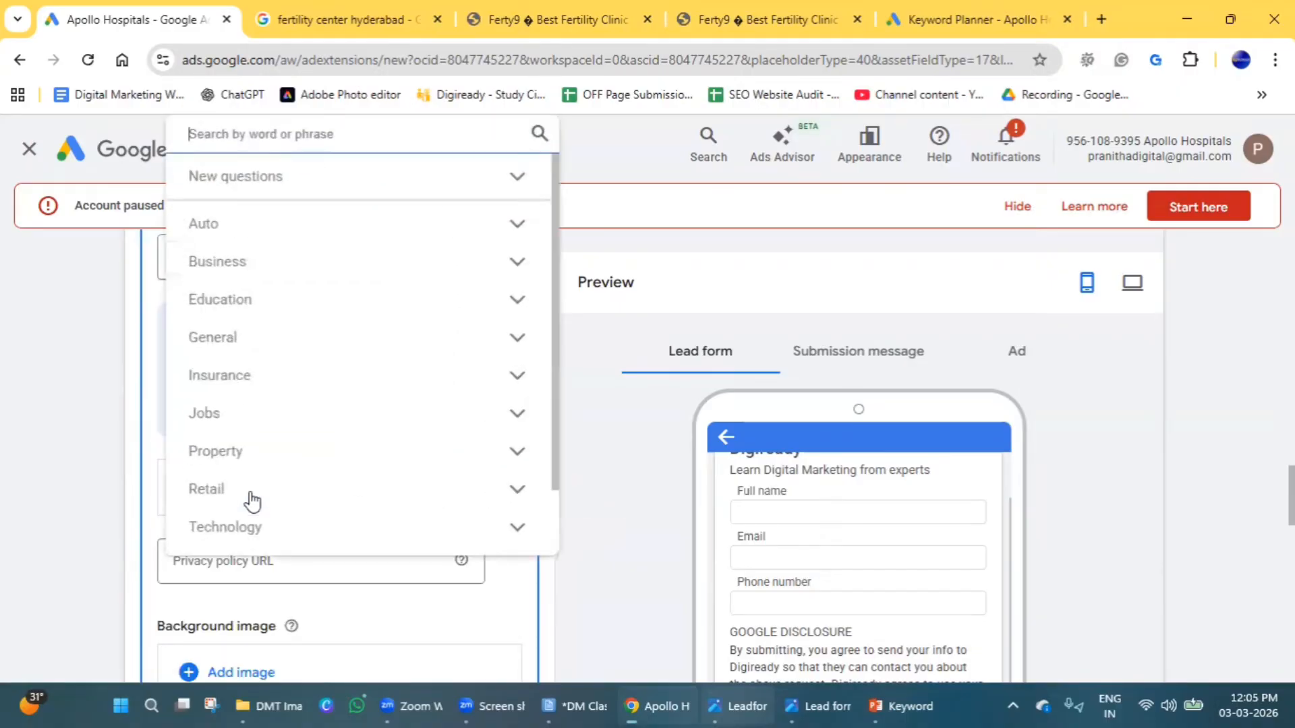
{"action": "left_click", "coordinate": [234, 303]}
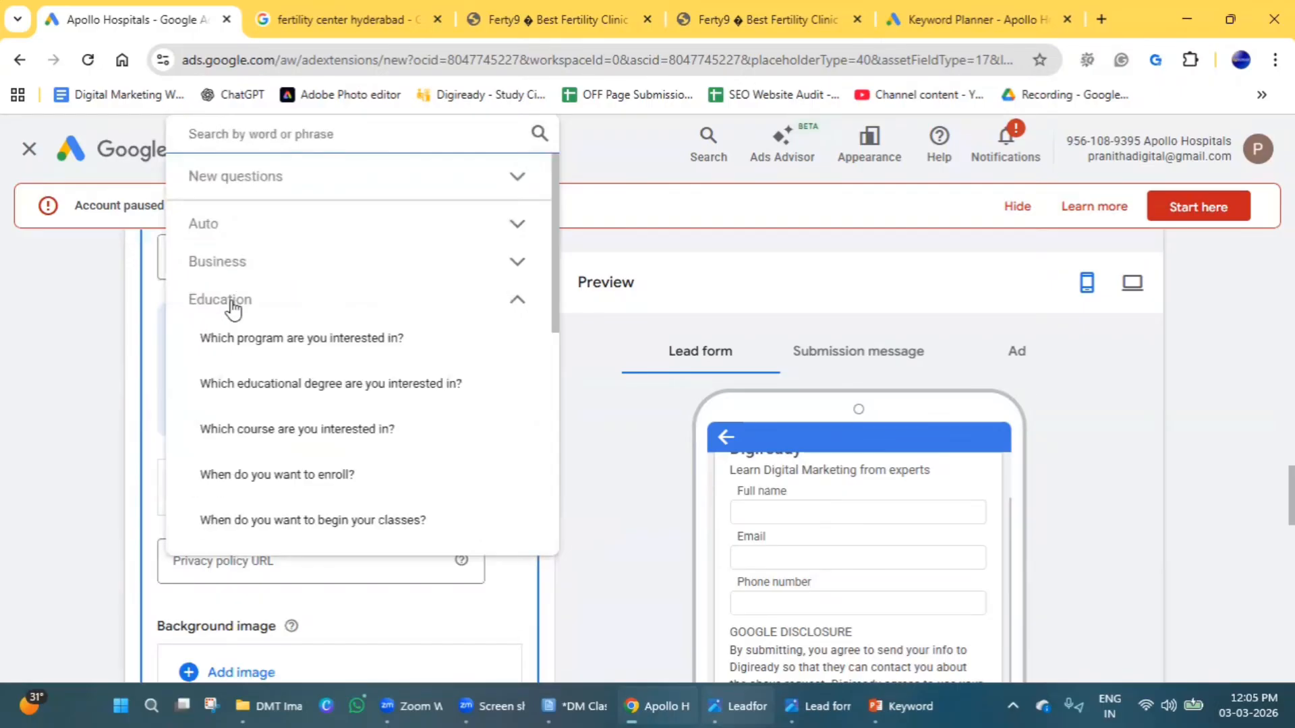
{"action": "left_click", "coordinate": [247, 344]}
{"action": "scroll", "coordinate": [340, 503], "scroll_direction": "down", "scroll_amount": 4}
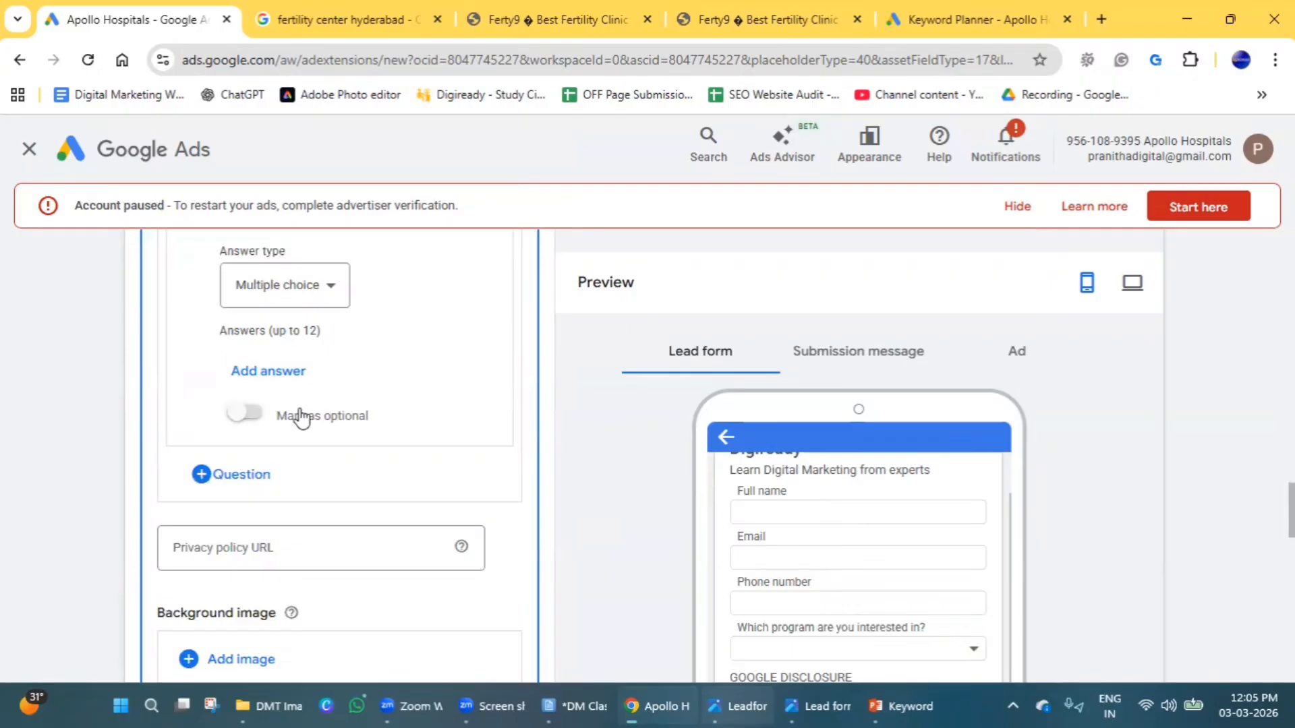
Try the answers "SEO" and "Google Ads" for the program question, both marked as Qualifying, and close the answers without saving.
{"action": "left_click", "coordinate": [269, 371]}
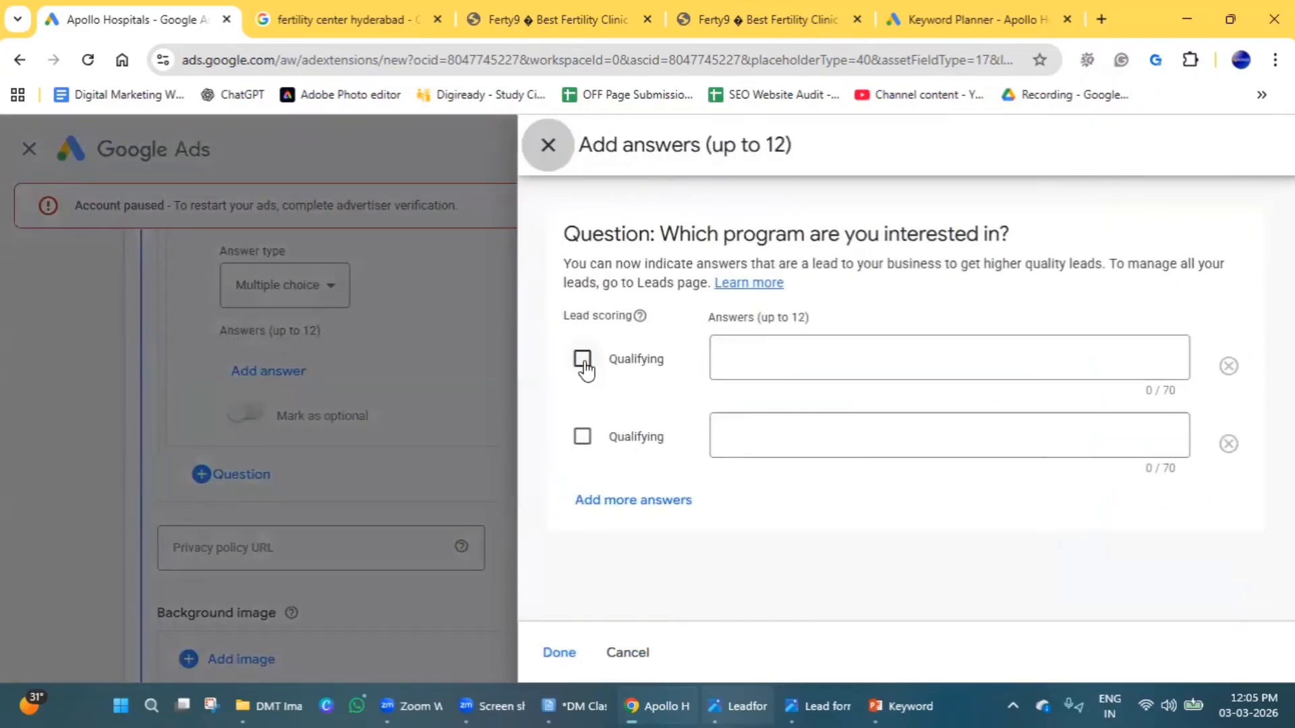
{"action": "left_click", "coordinate": [795, 365]}
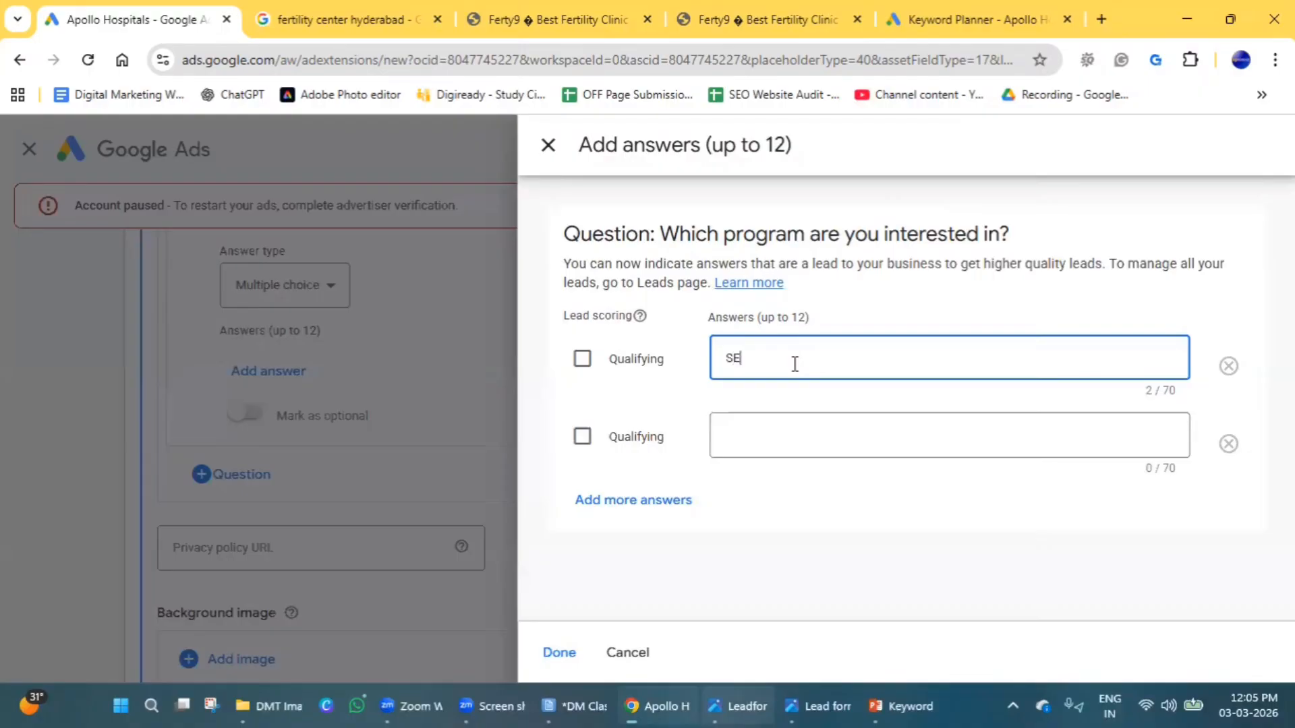
{"action": "type", "text": "SEO"}
{"action": "left_click", "coordinate": [763, 434]}
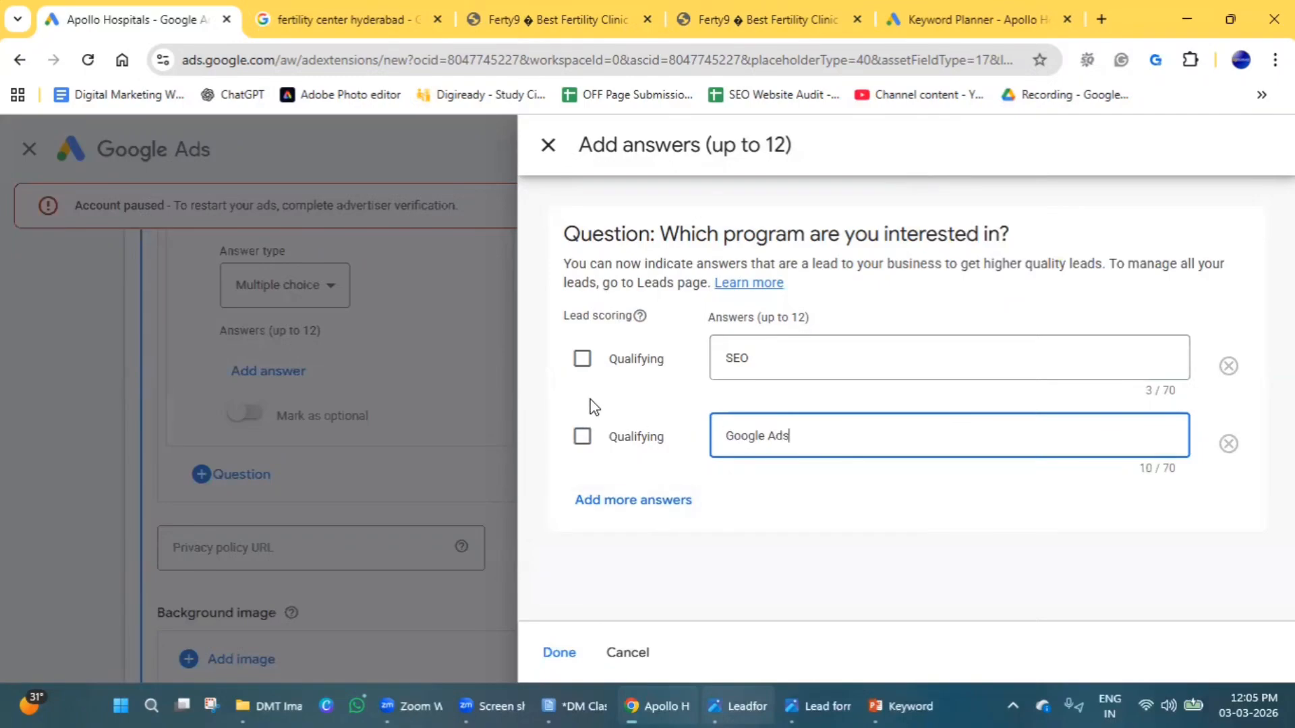
{"action": "left_click", "coordinate": [582, 358]}
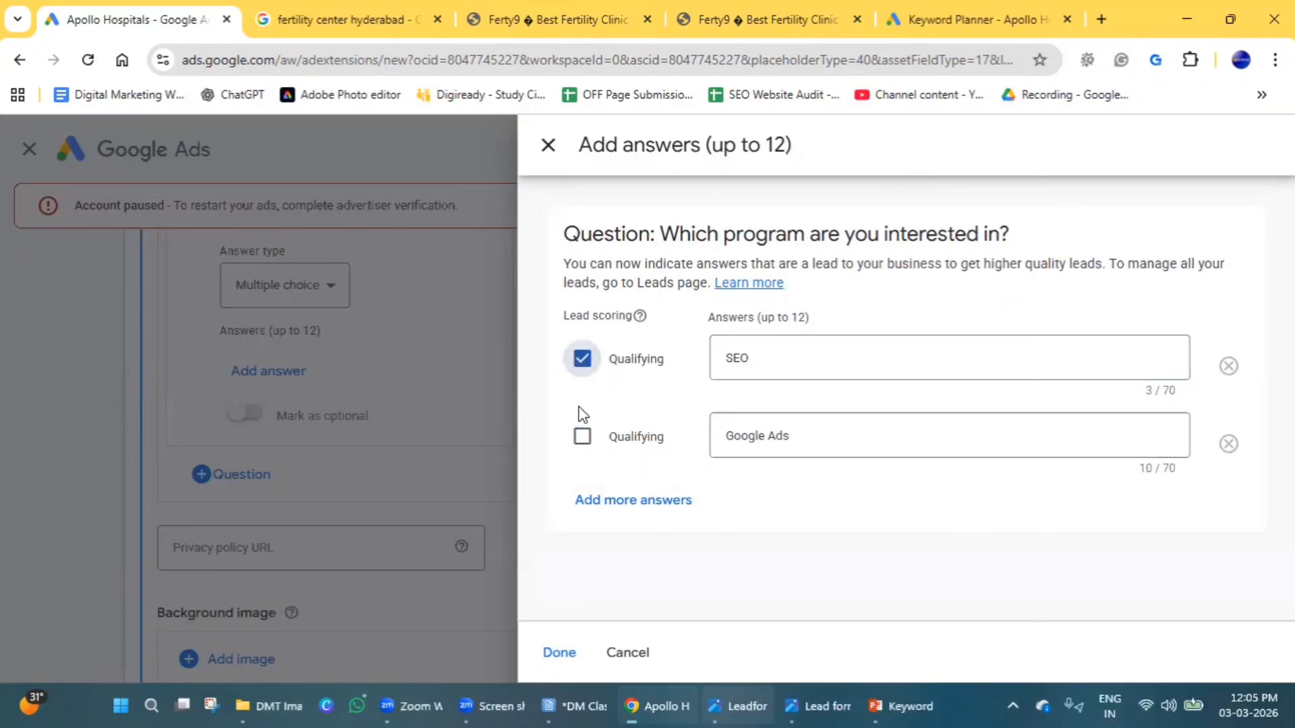
{"action": "left_click", "coordinate": [582, 437]}
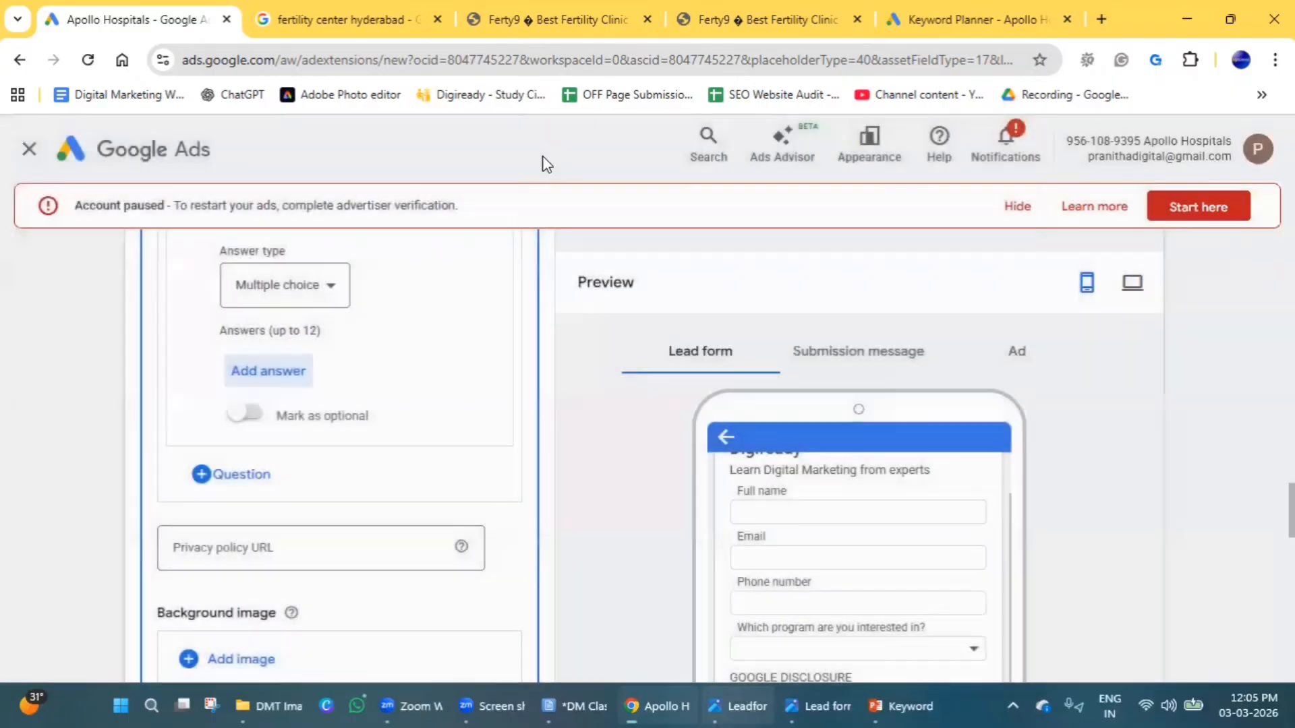
{"action": "left_click", "coordinate": [548, 146]}
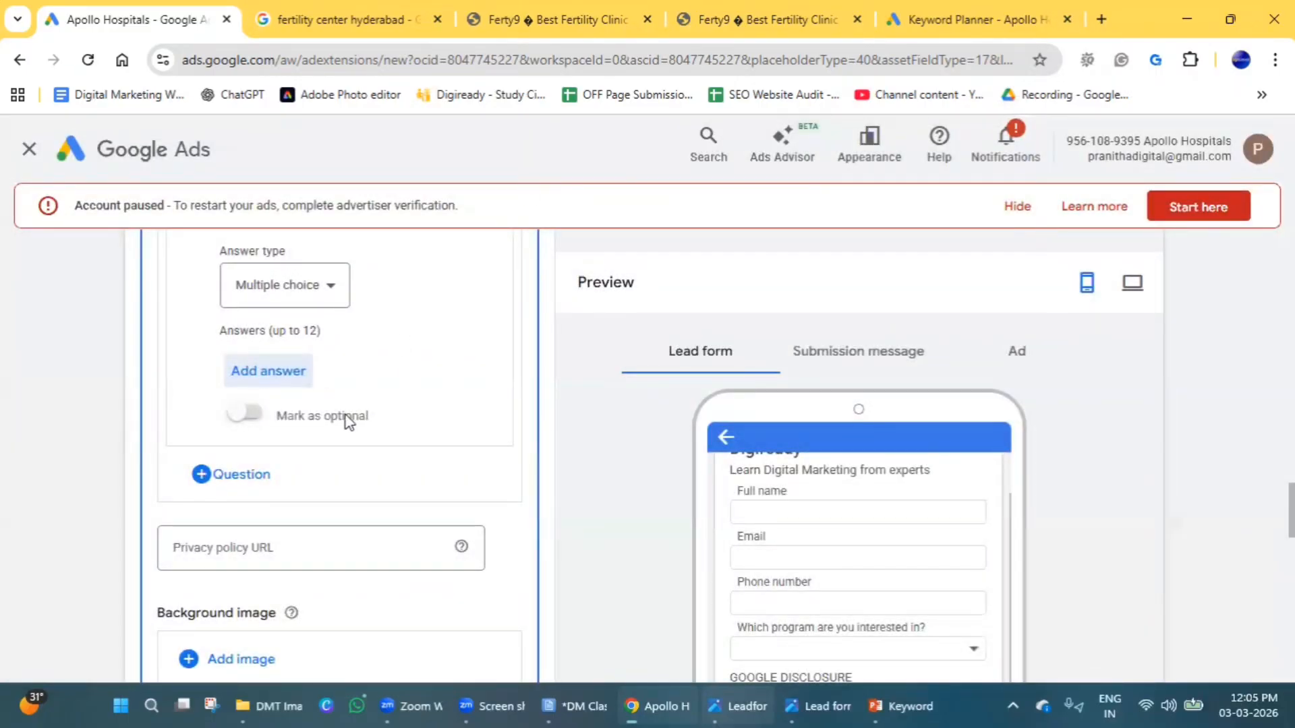
Reopen the program question's answers to check them, and close them again.
{"action": "scroll", "coordinate": [345, 418], "scroll_direction": "down", "scroll_amount": 1}
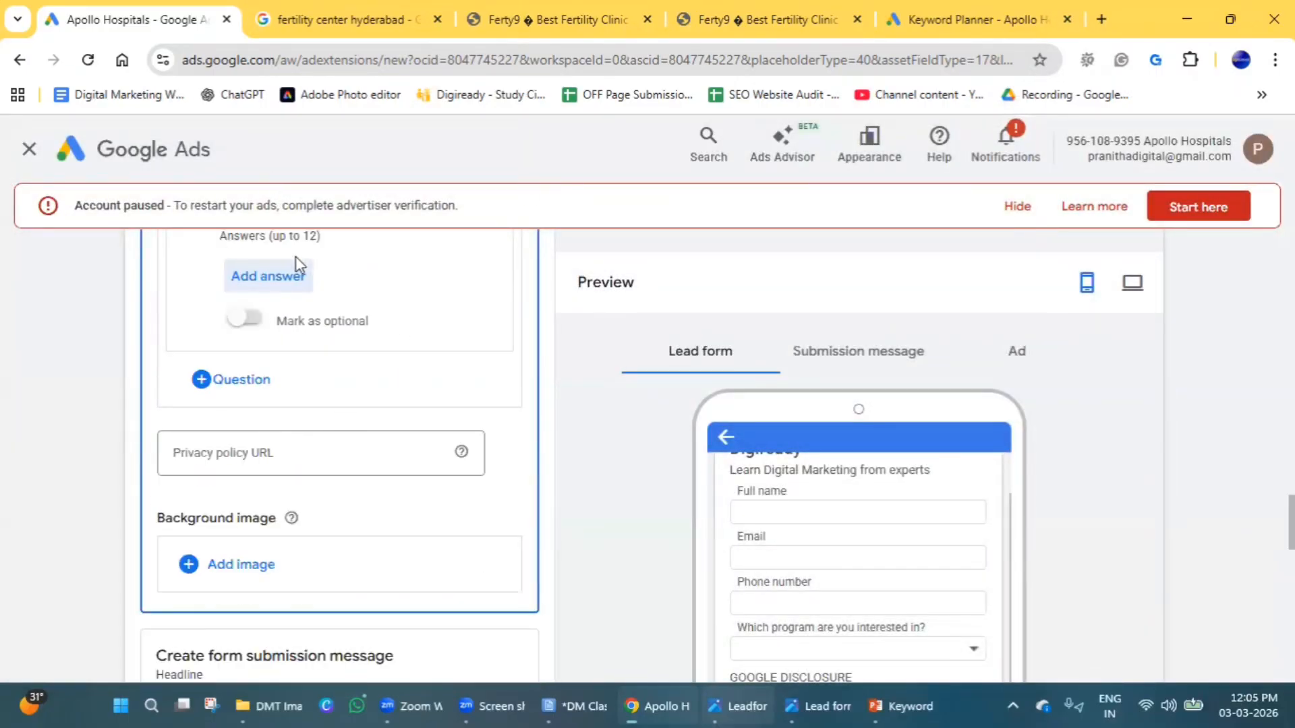
{"action": "left_click", "coordinate": [268, 278]}
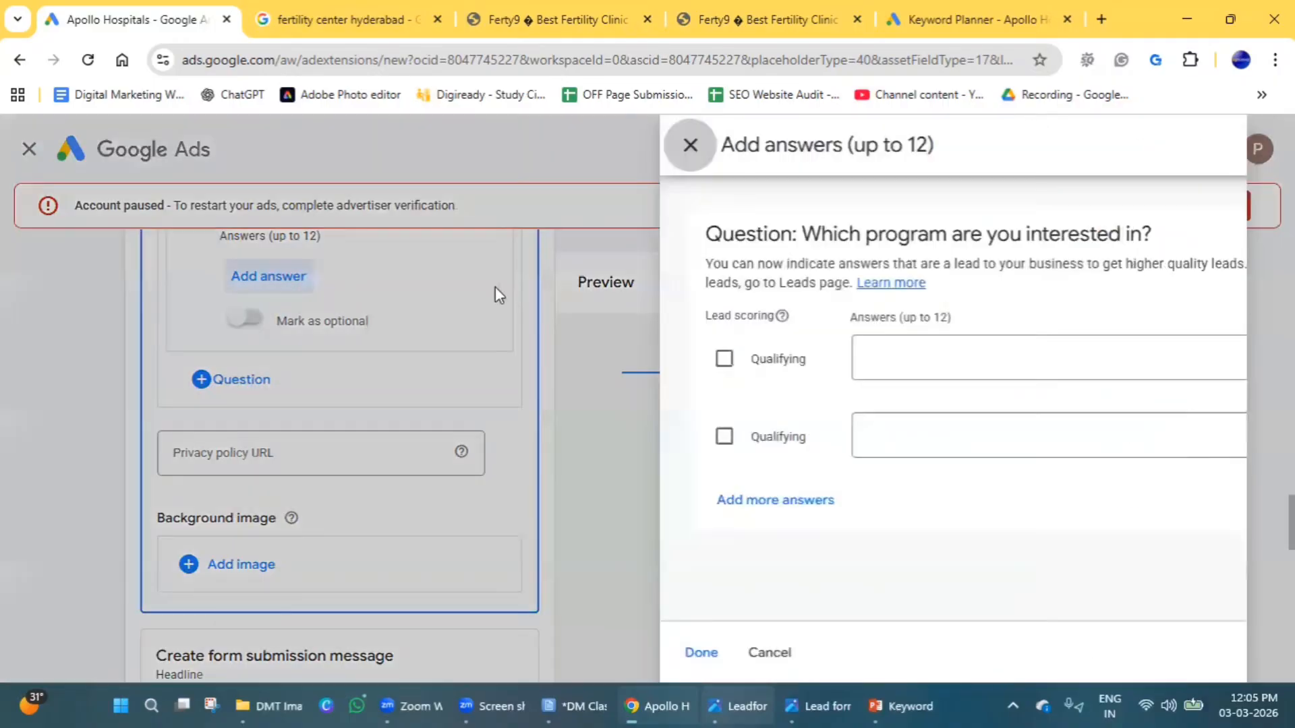
{"action": "left_click", "coordinate": [548, 145]}
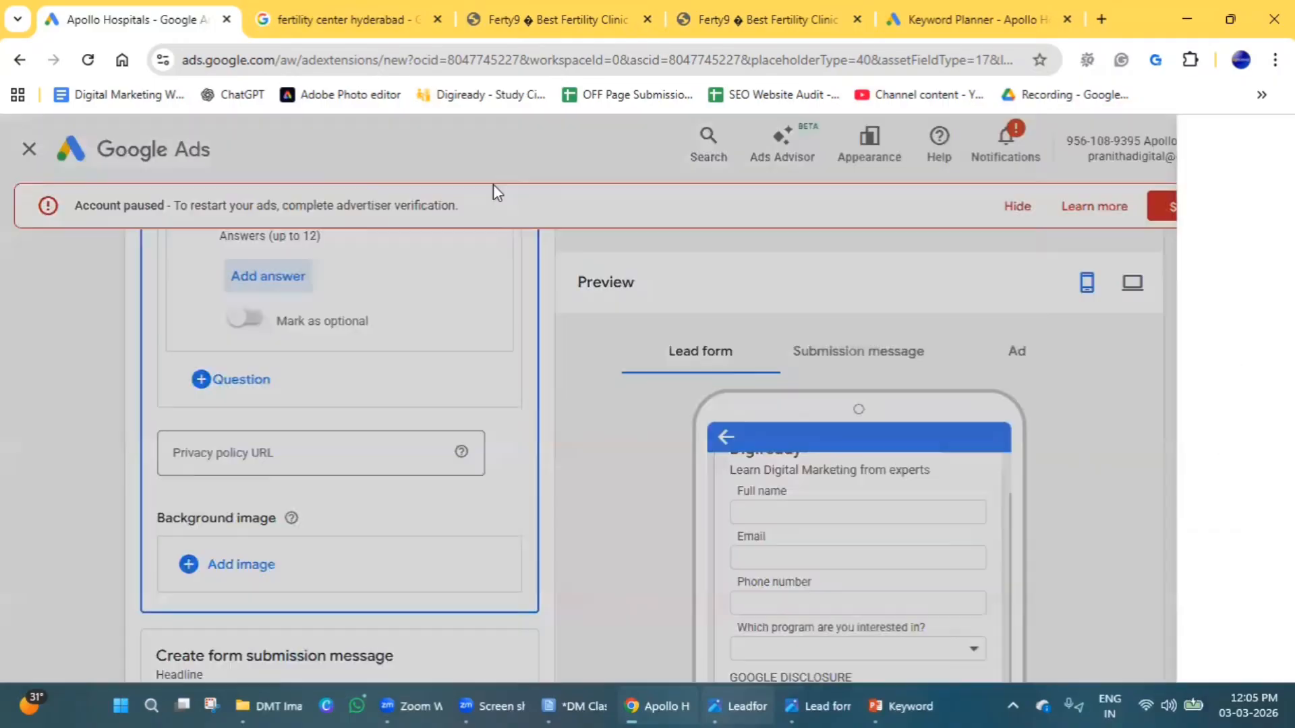
Copy the Privacy Policy link address from the footer of digiready.in for the lead form's privacy policy URL.
{"action": "left_click", "coordinate": [277, 451]}
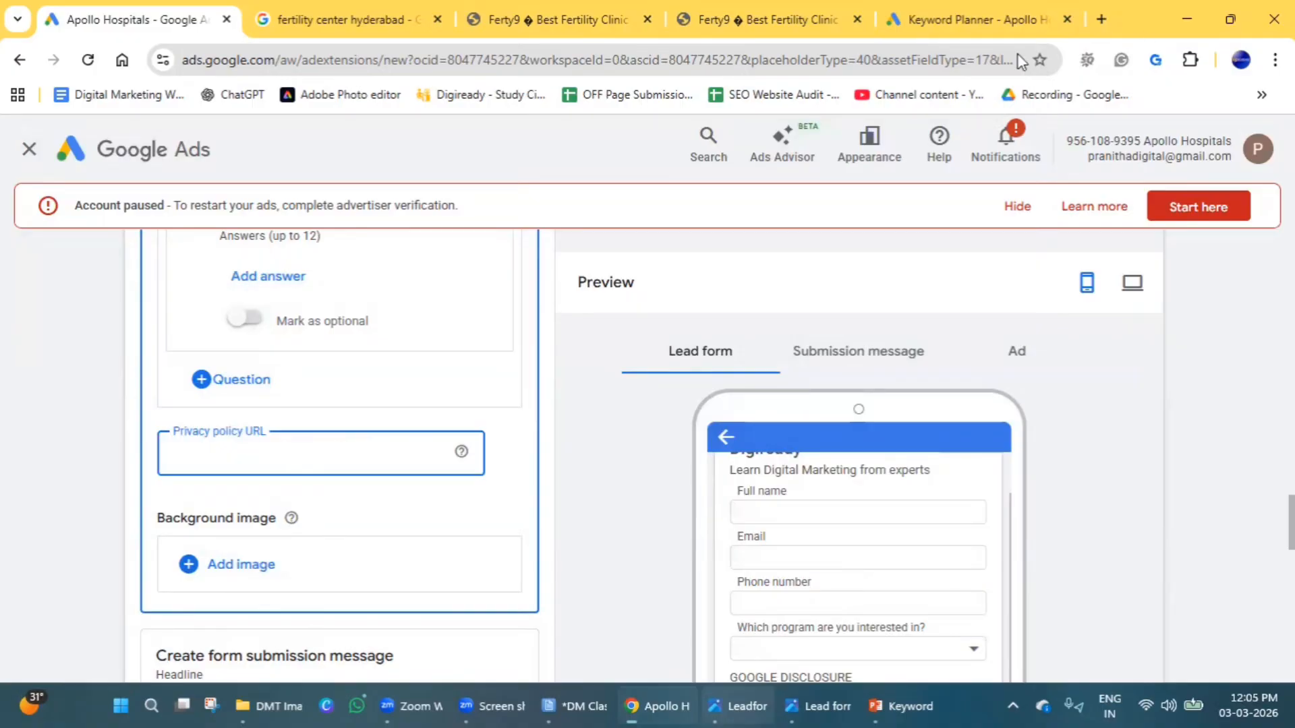
{"action": "key", "text": "ctrl+t"}
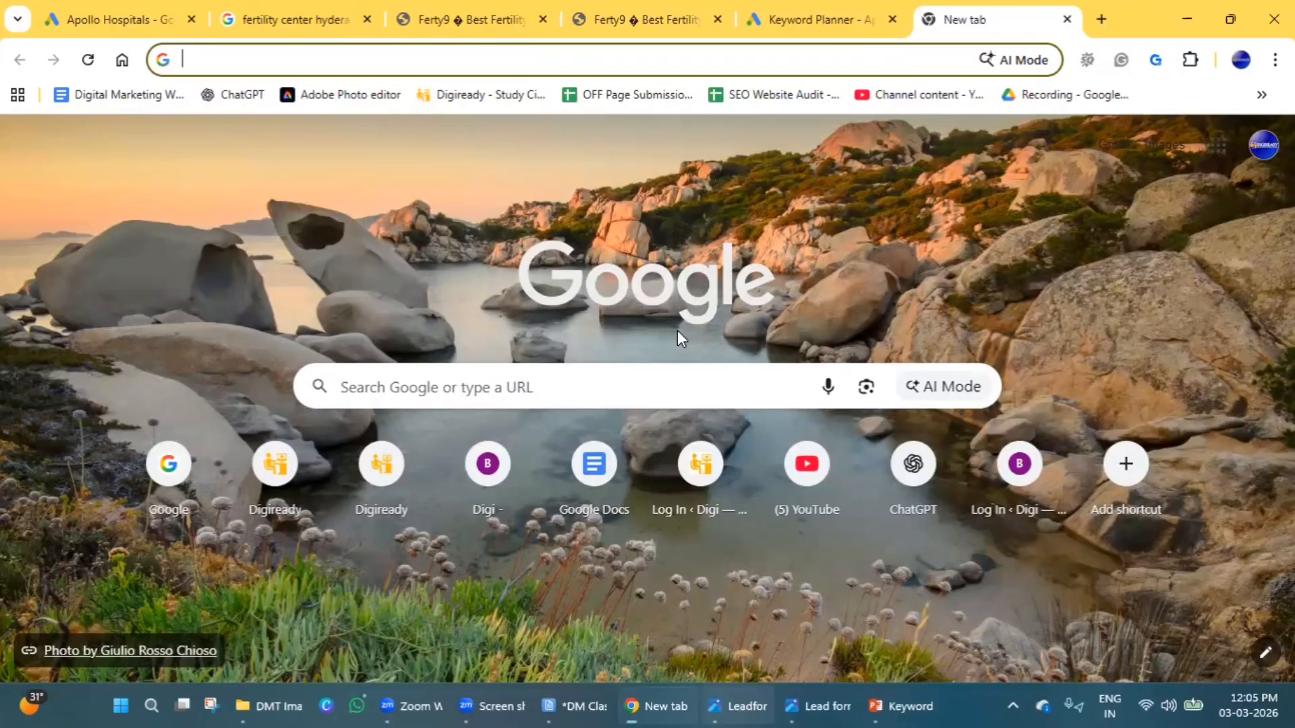
{"action": "type", "text": "di"}
{"action": "key", "text": "Return"}
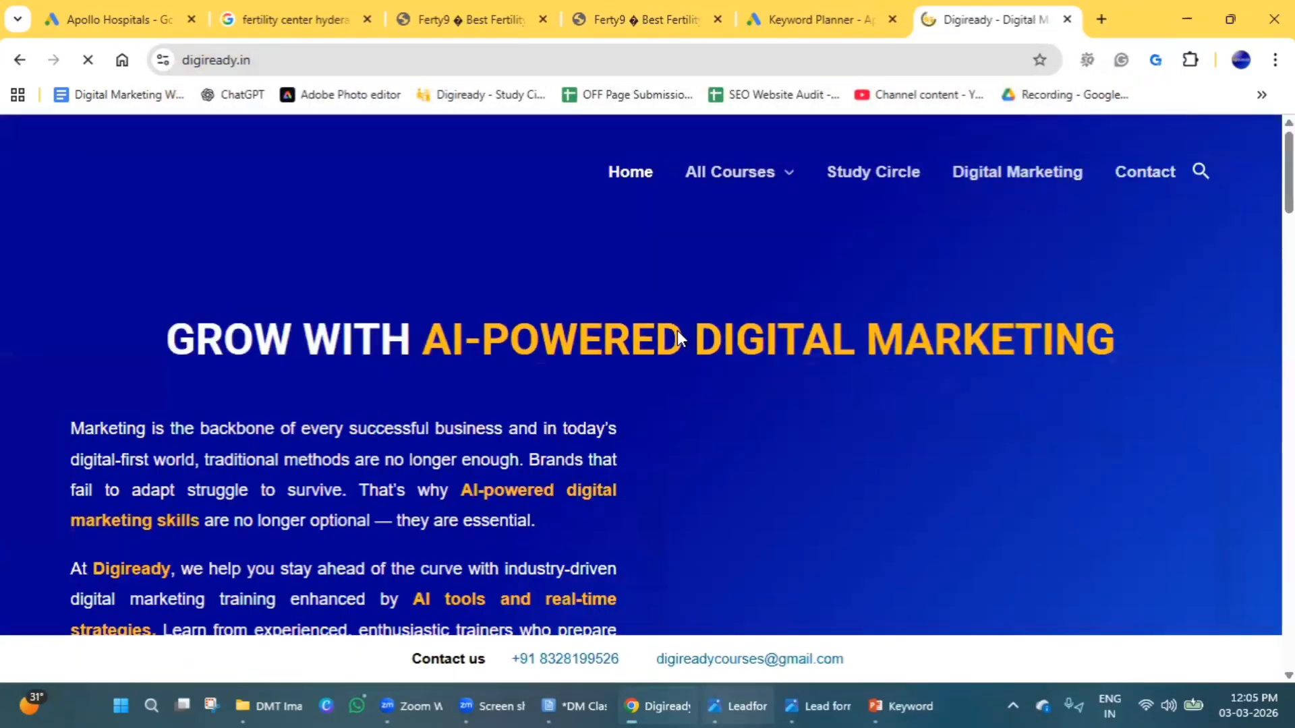
{"action": "scroll", "coordinate": [611, 456], "scroll_direction": "down", "scroll_amount": 20}
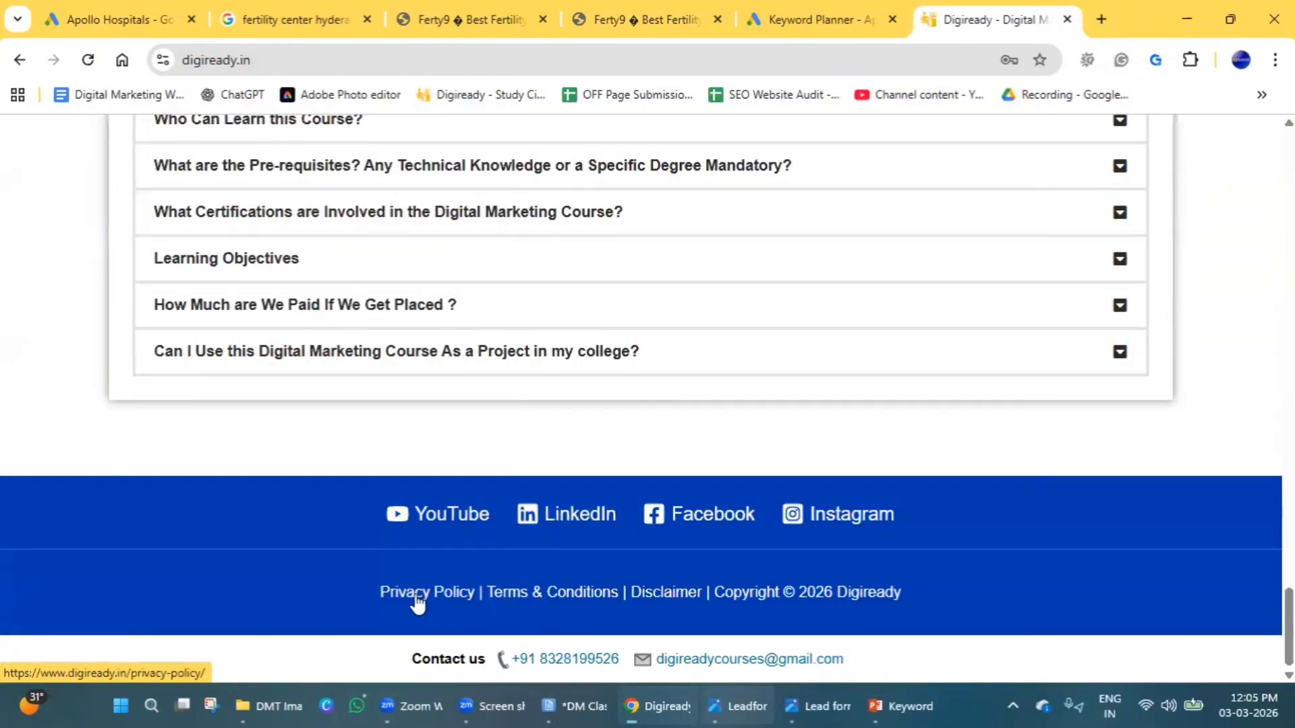
{"action": "right_click", "coordinate": [416, 596]}
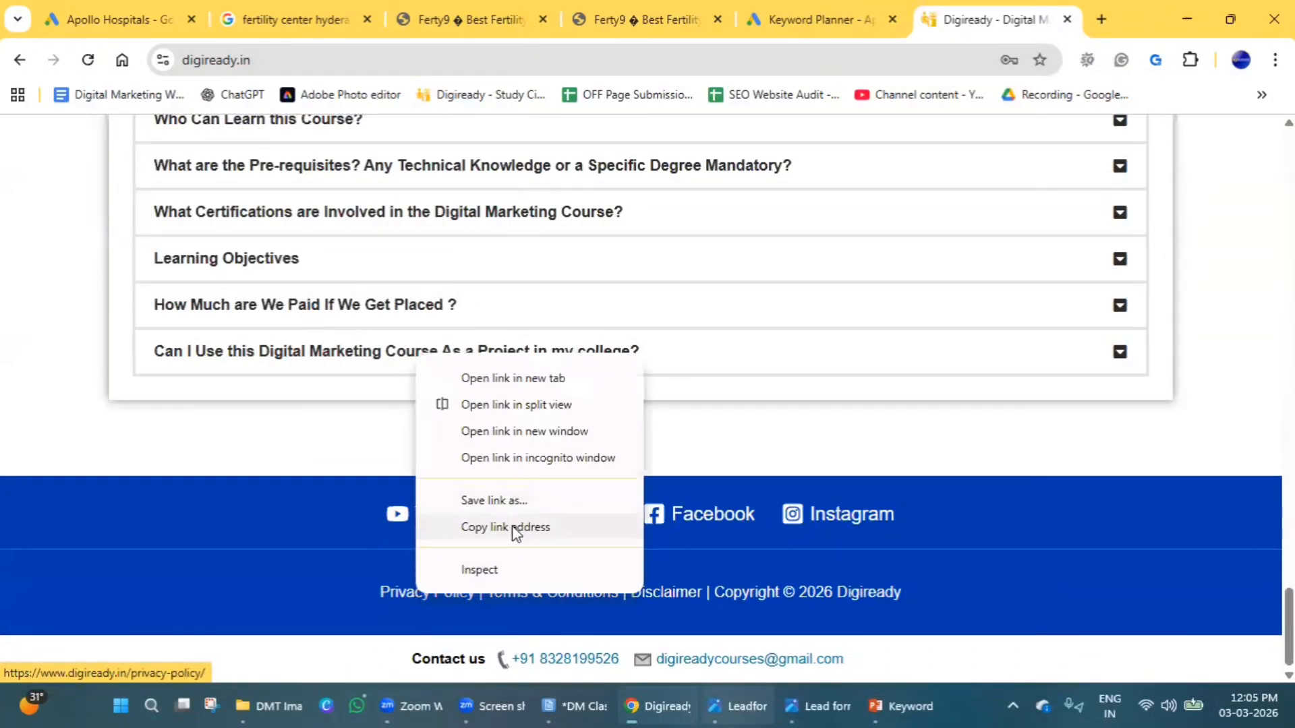
{"action": "left_click", "coordinate": [516, 527]}
Open Digiready's Privacy Policy page and review its sections on information use and cookies.
{"action": "left_click", "coordinate": [463, 594]}
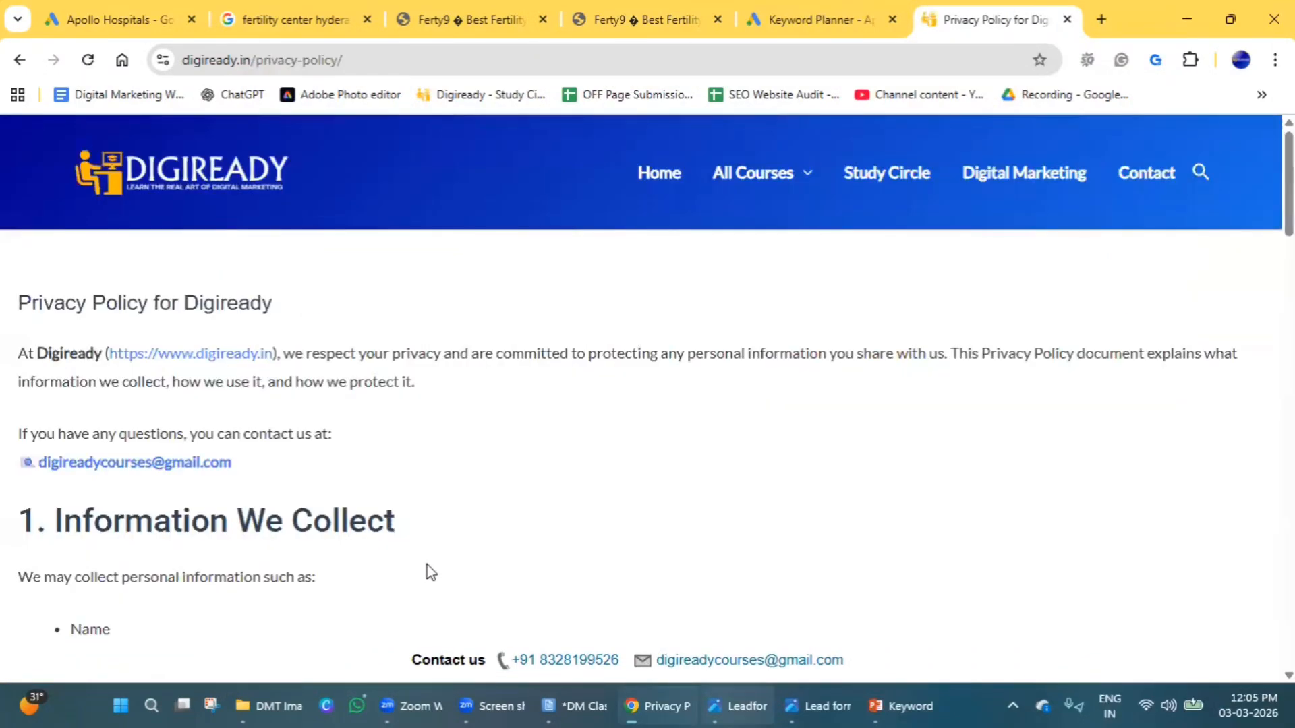
{"action": "scroll", "coordinate": [373, 459], "scroll_direction": "down", "scroll_amount": 10}
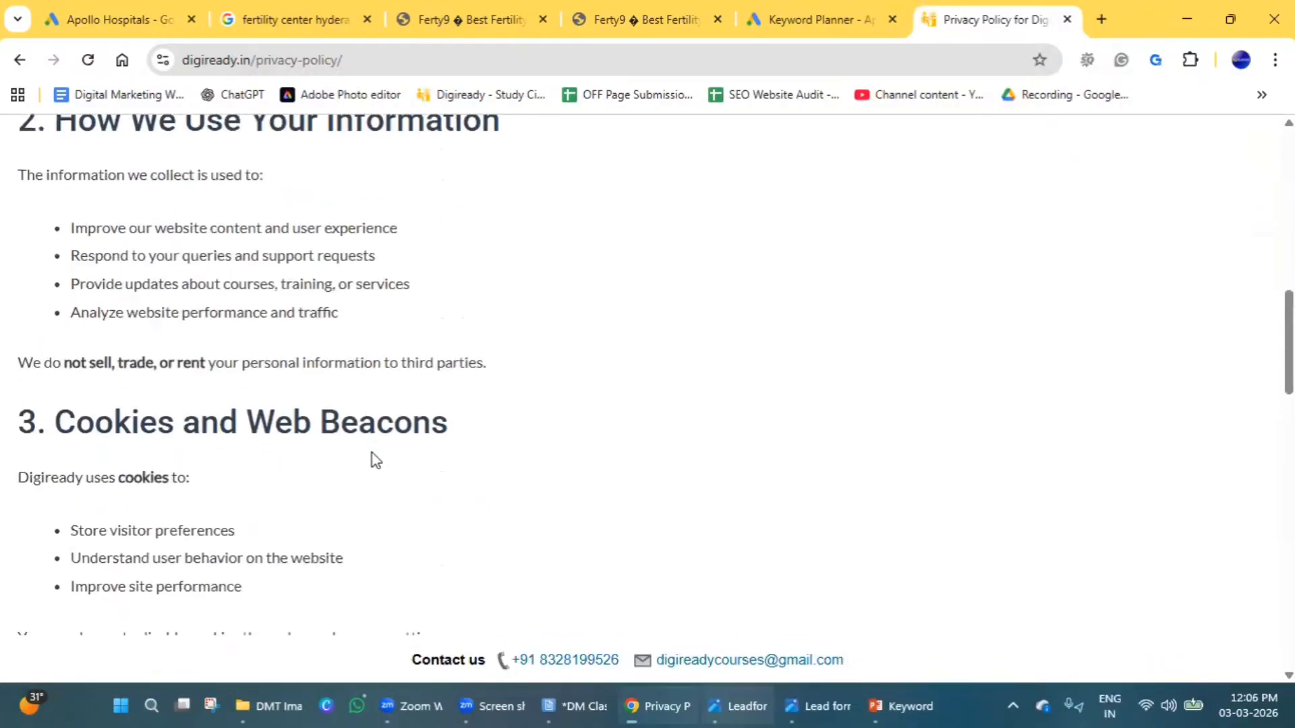
Read through the remaining privacy policy sections, from cookies and advertising partners to third-party policies and data protection.
{"action": "scroll", "coordinate": [376, 460], "scroll_direction": "down", "scroll_amount": 4}
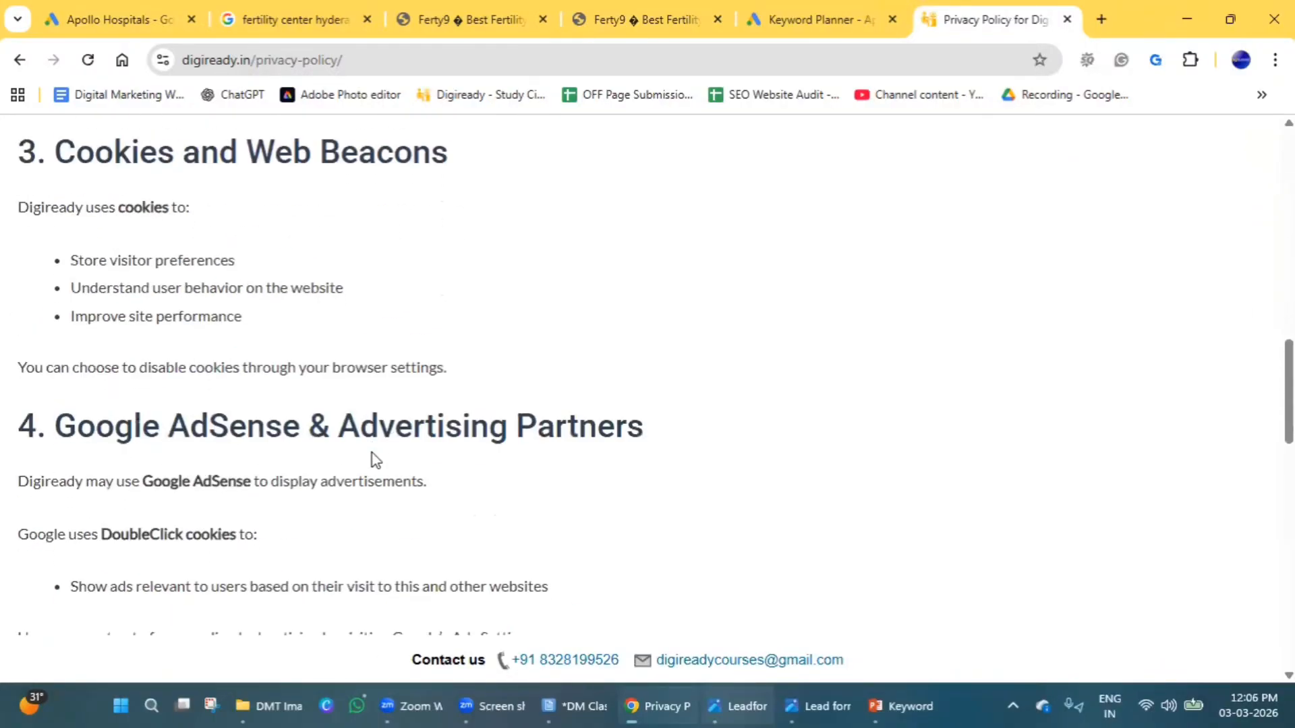
{"action": "scroll", "coordinate": [376, 460], "scroll_direction": "up", "scroll_amount": 5}
{"action": "scroll", "coordinate": [376, 460], "scroll_direction": "down", "scroll_amount": 7}
{"action": "scroll", "coordinate": [374, 456], "scroll_direction": "down", "scroll_amount": 5}
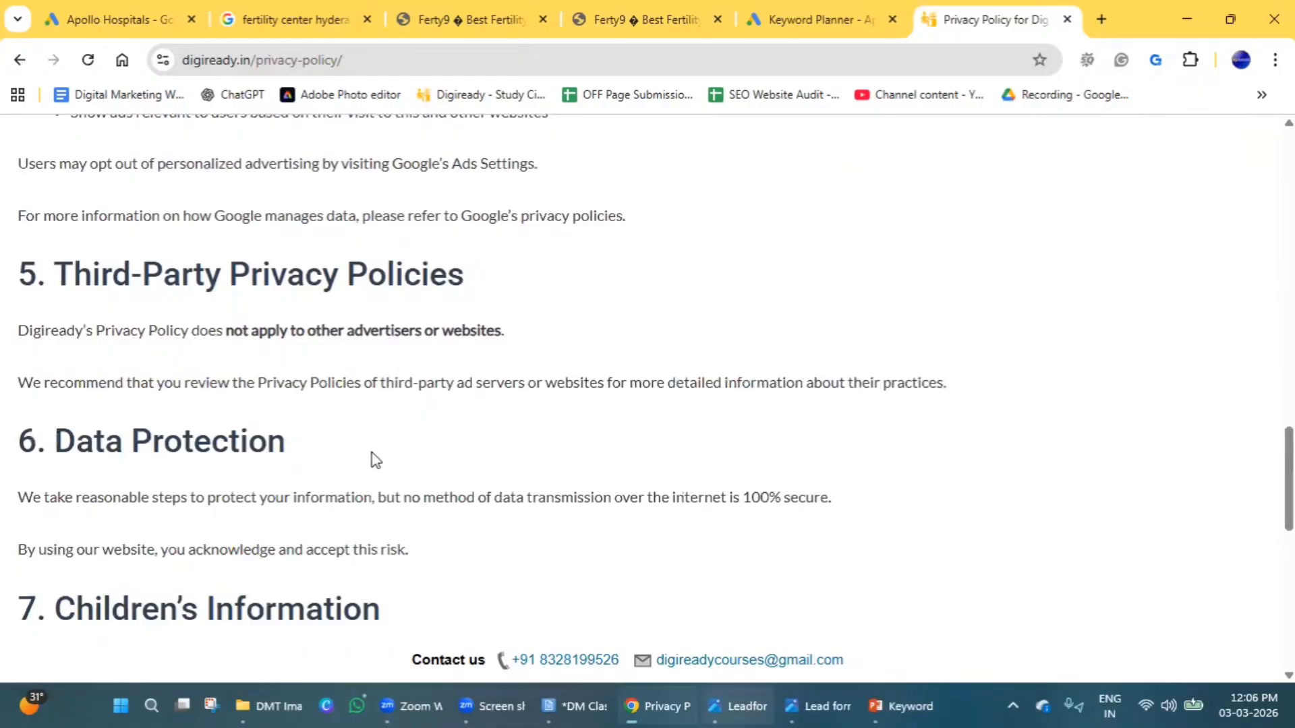
{"action": "scroll", "coordinate": [528, 462], "scroll_direction": "down", "scroll_amount": 3}
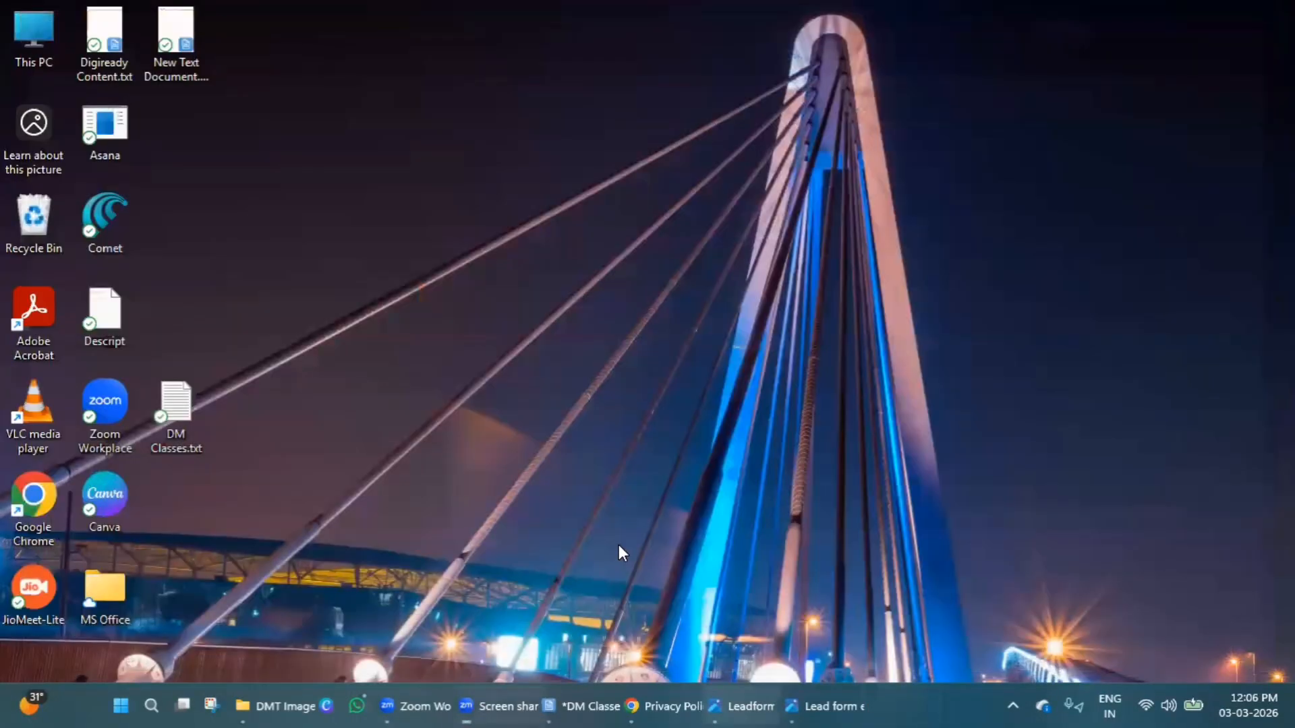
{"action": "mouse_move", "coordinate": [631, 698]}
{"action": "left_click", "coordinate": [714, 706]}
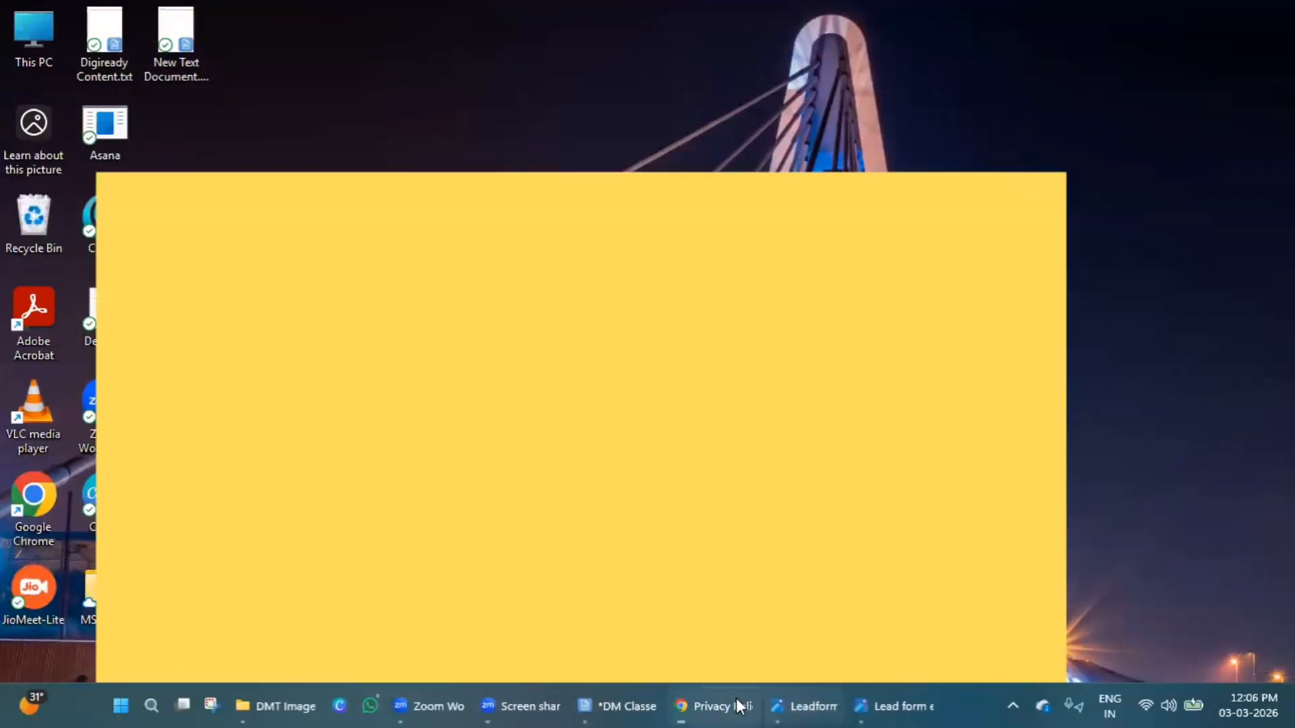
{"action": "left_click", "coordinate": [111, 19]}
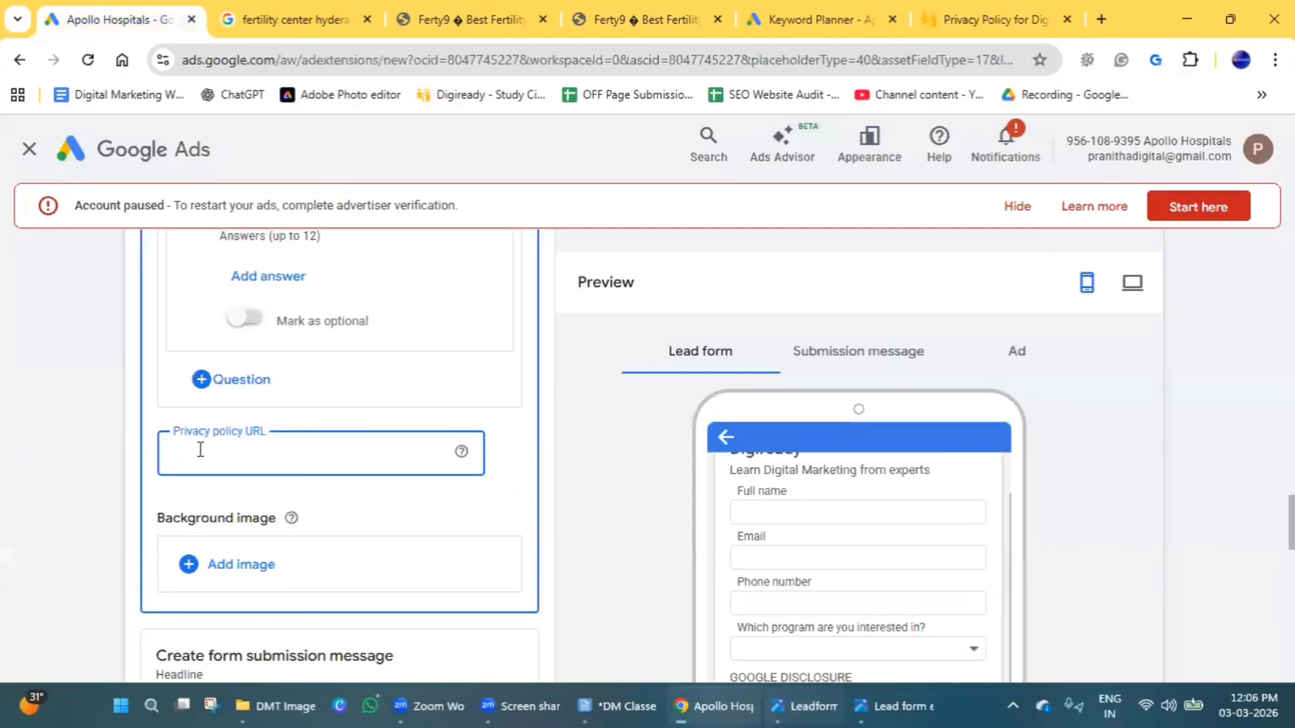
{"action": "key", "text": "ctrl+v"}
Start a background image upload for the lead form and browse to the logo folder inside Digiready - Website on the D: drive.
{"action": "scroll", "coordinate": [355, 500], "scroll_direction": "down", "scroll_amount": 3}
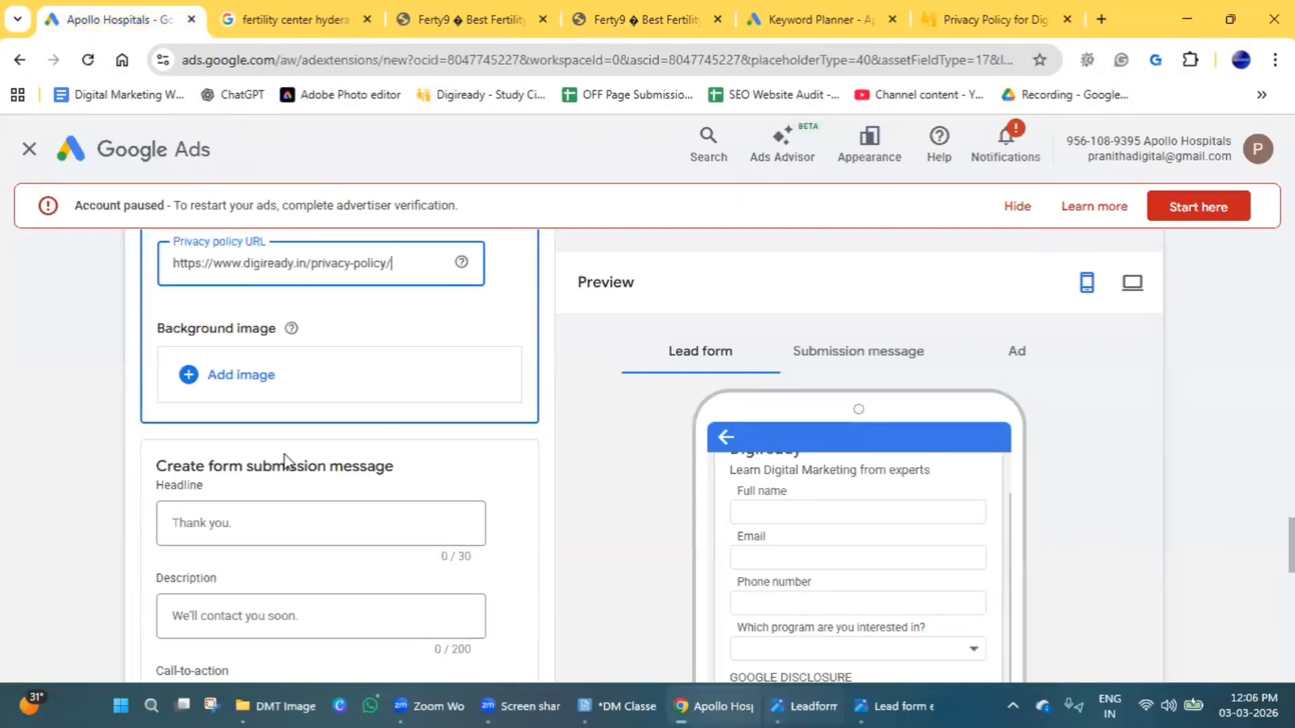
{"action": "left_click", "coordinate": [248, 377]}
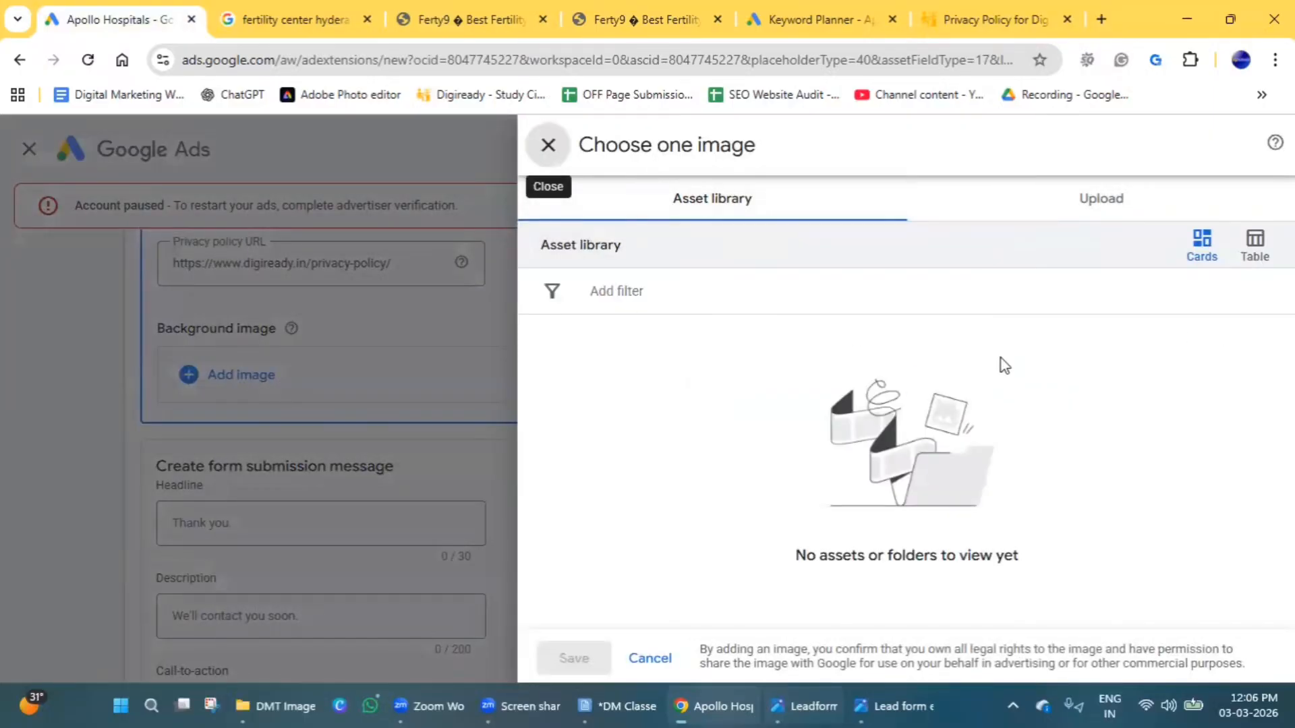
{"action": "left_click", "coordinate": [1087, 207]}
{"action": "left_click", "coordinate": [769, 487]}
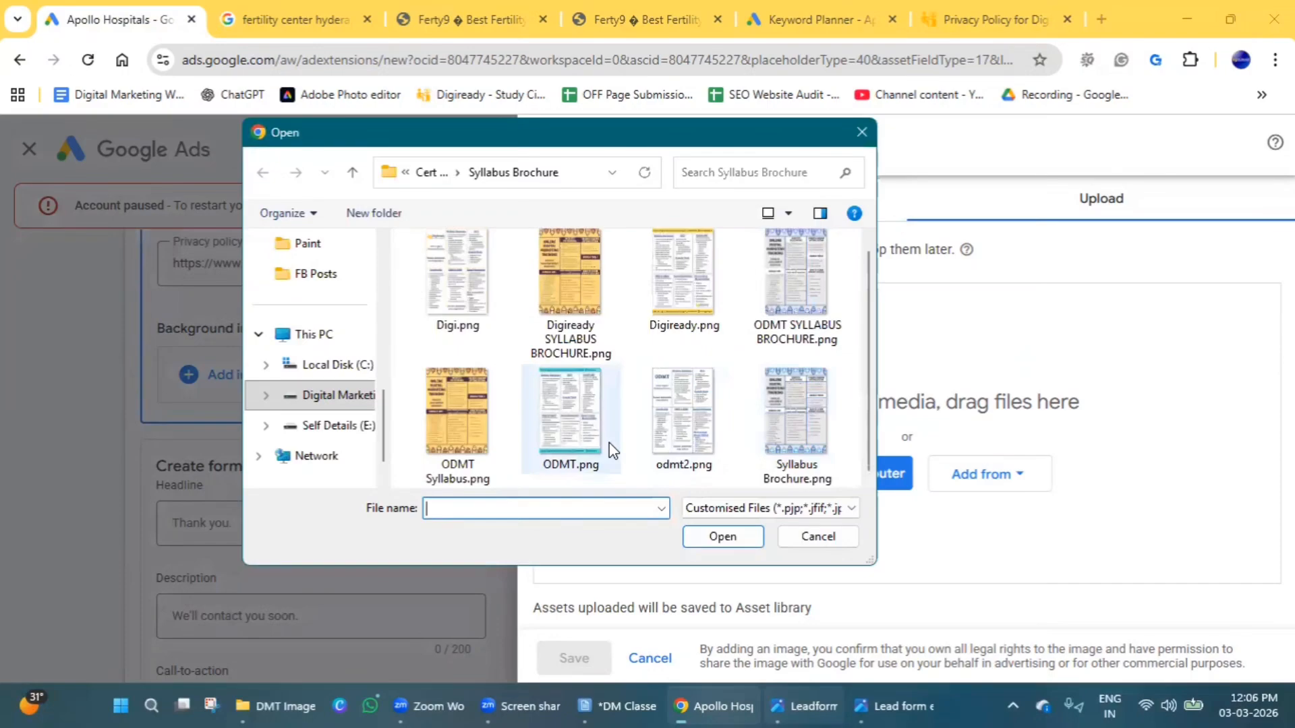
{"action": "scroll", "coordinate": [609, 442], "scroll_direction": "up", "scroll_amount": 1}
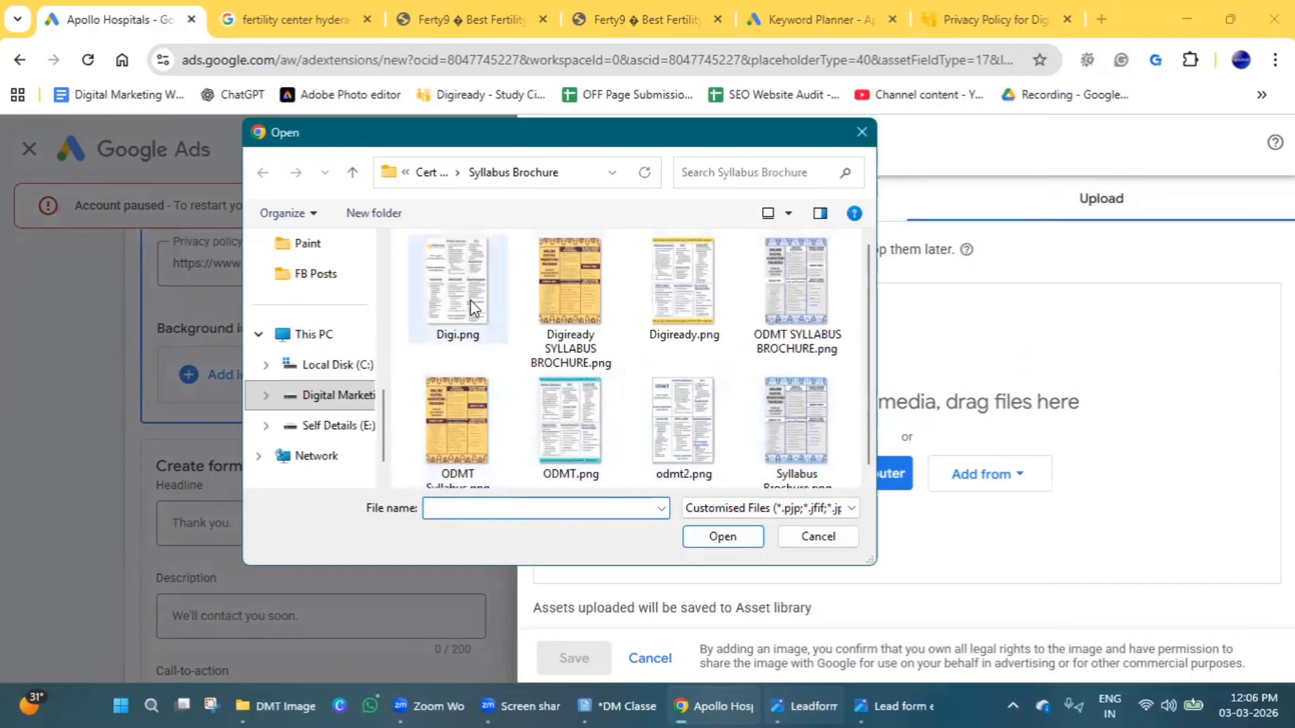
{"action": "left_click", "coordinate": [342, 403]}
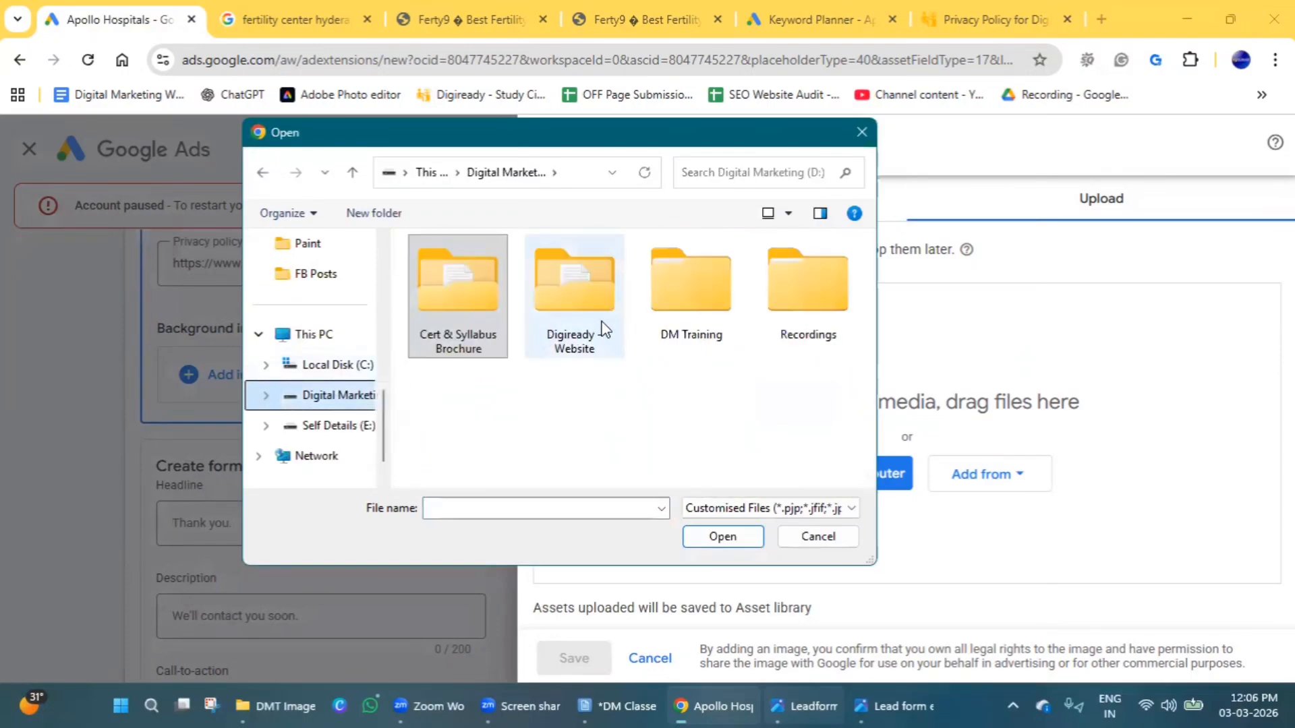
{"action": "double_click", "coordinate": [553, 317]}
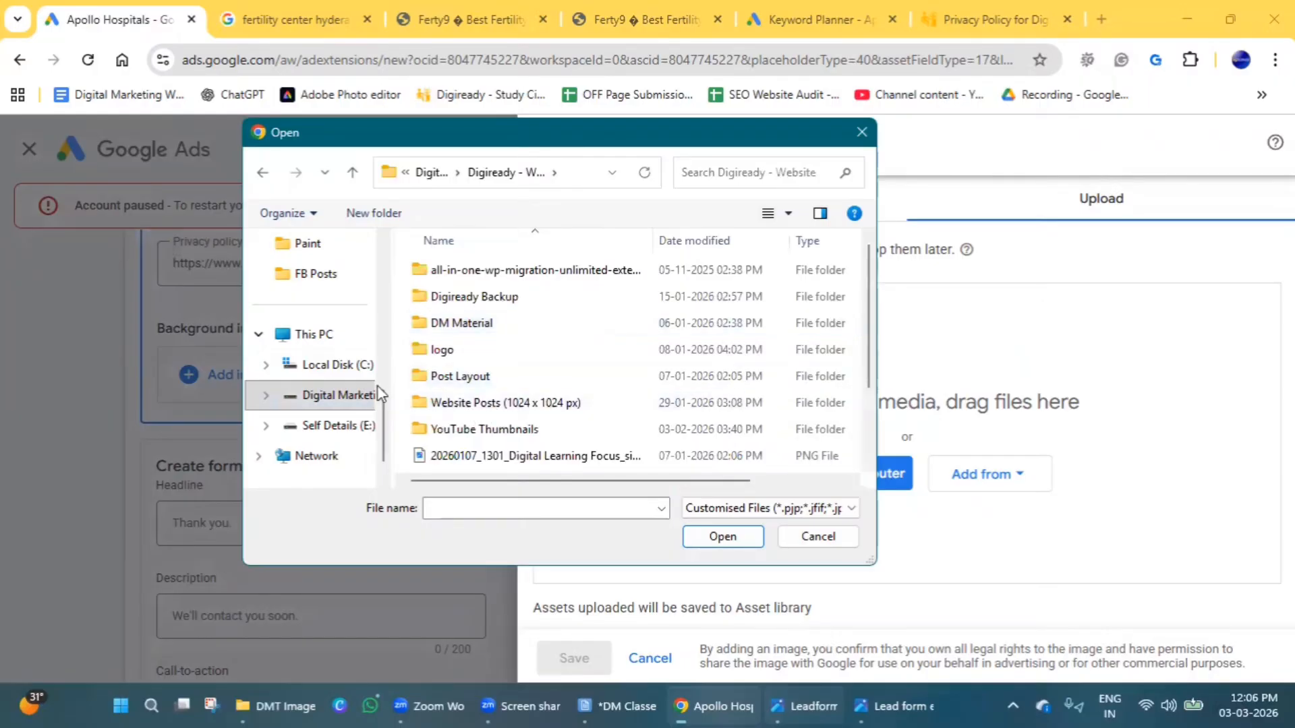
{"action": "left_click", "coordinate": [447, 352]}
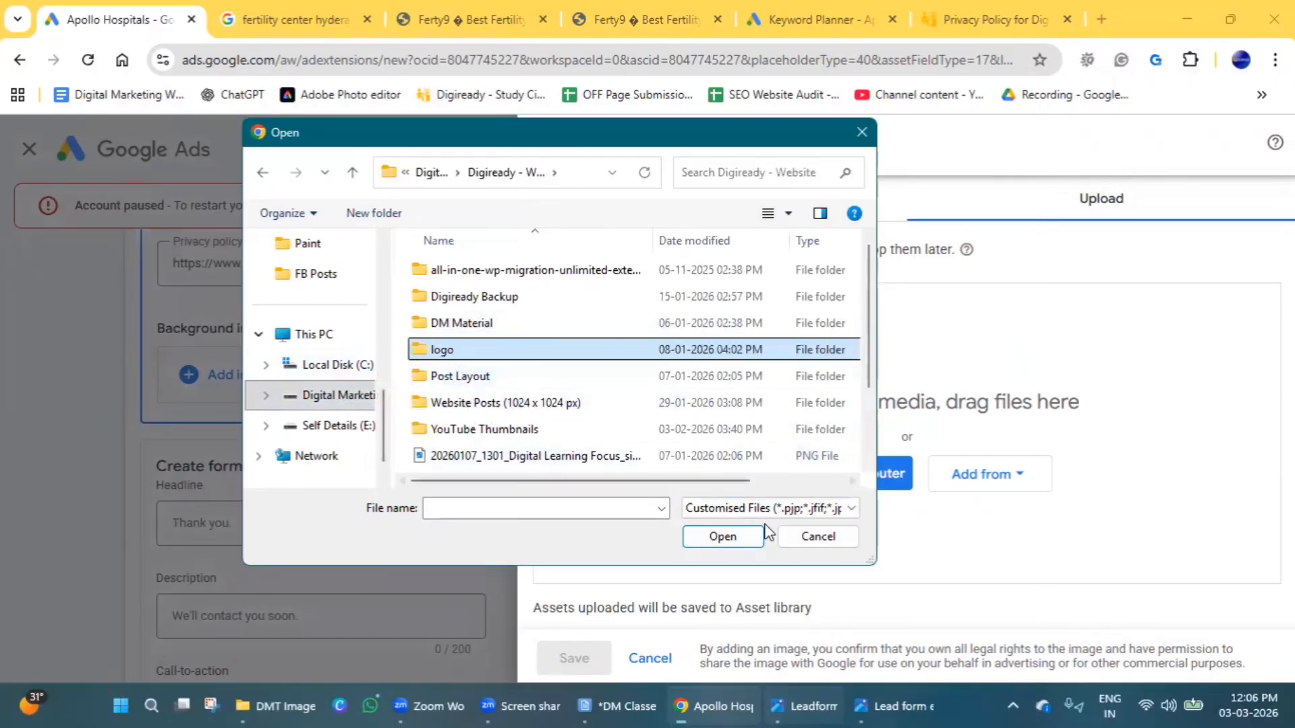
{"action": "left_click", "coordinate": [722, 536]}
Try uploading Digiready Youtube logo.png as the background image, and cancel the image selection.
{"action": "left_click", "coordinate": [707, 415]}
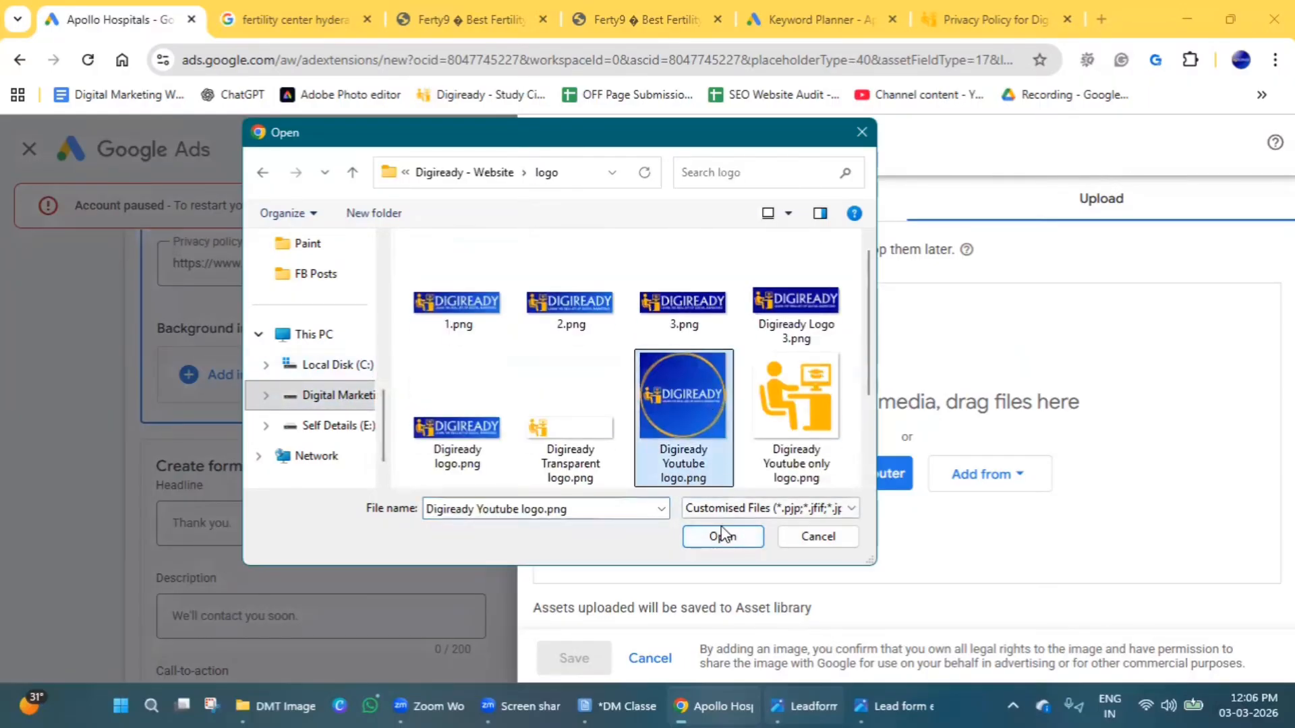
{"action": "left_click", "coordinate": [717, 540]}
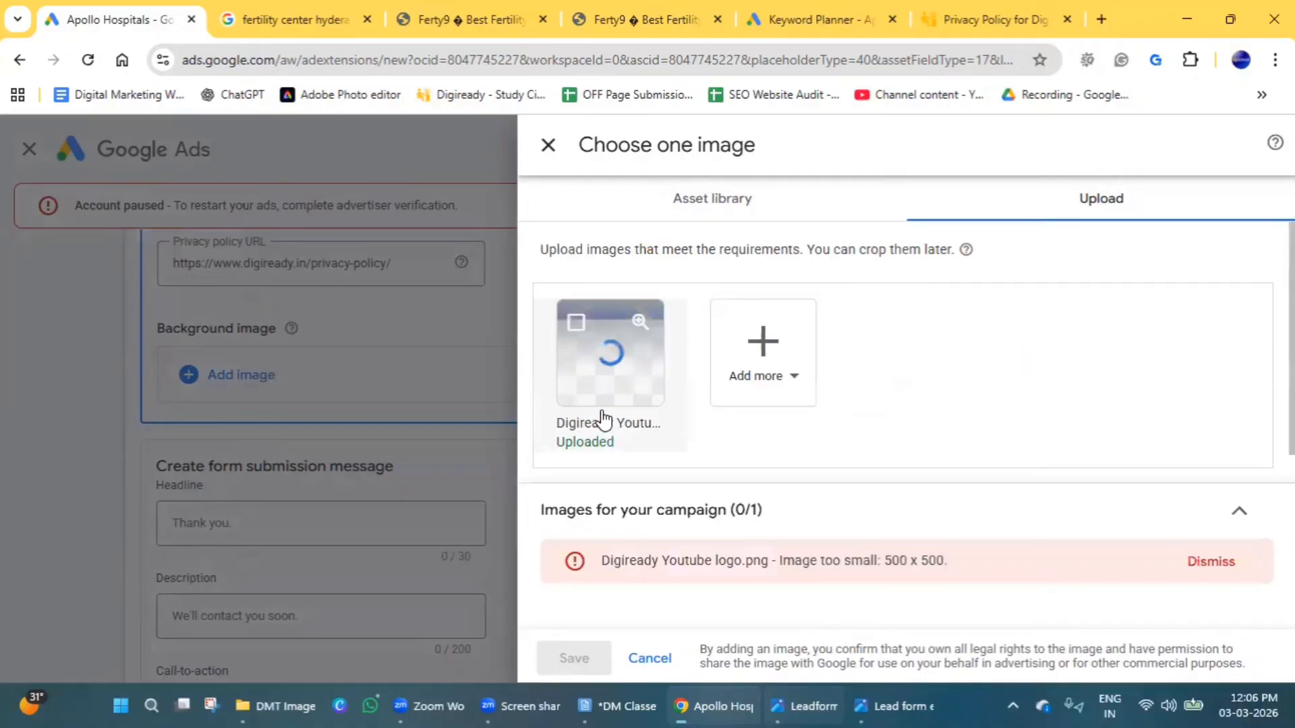
{"action": "mouse_move", "coordinate": [612, 368]}
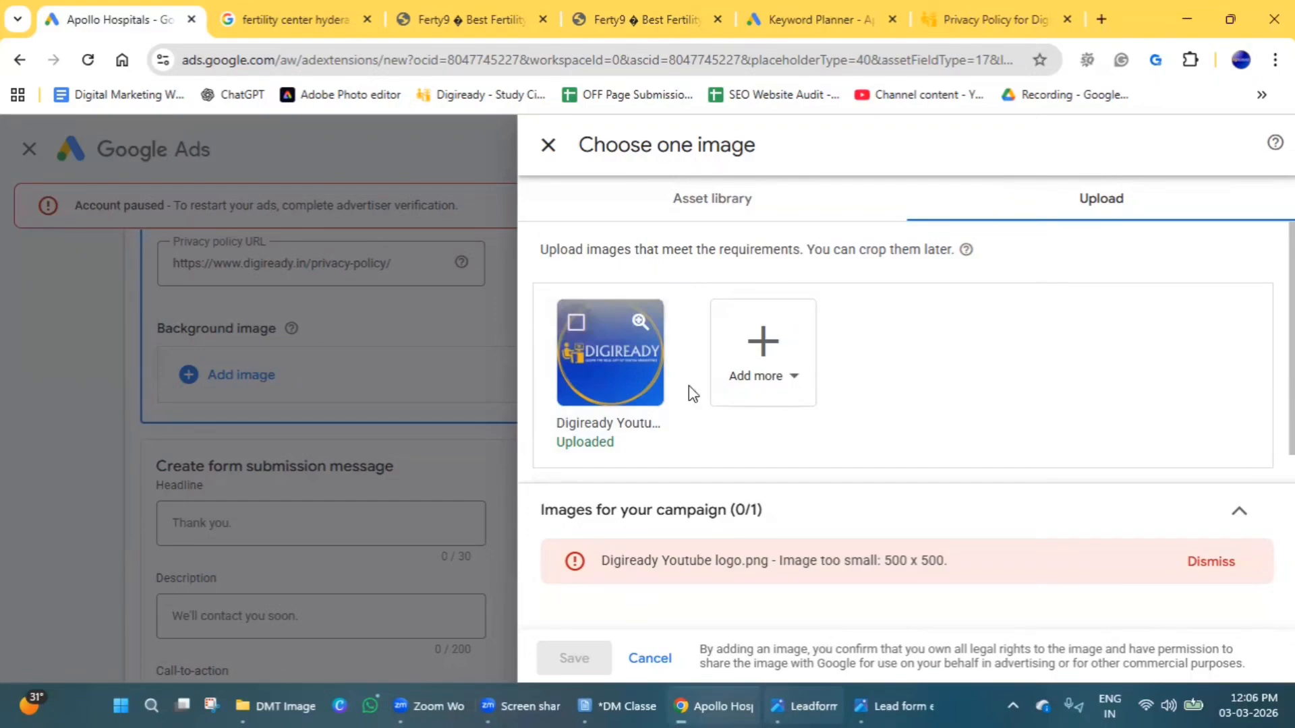
{"action": "left_click", "coordinate": [634, 658]}
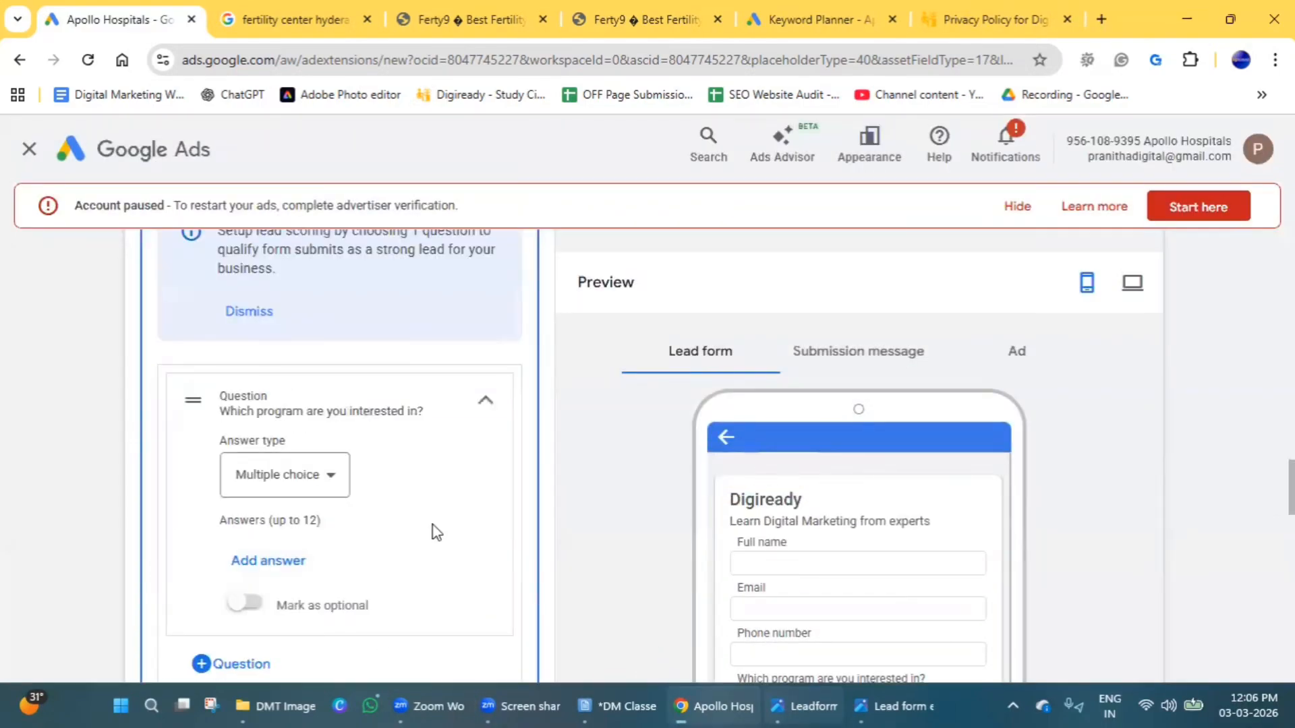
Reopen the background image selection and upload YouTube Channel banner.png from the logo folder.
{"action": "scroll", "coordinate": [431, 530], "scroll_direction": "down", "scroll_amount": 5}
{"action": "left_click", "coordinate": [209, 377]}
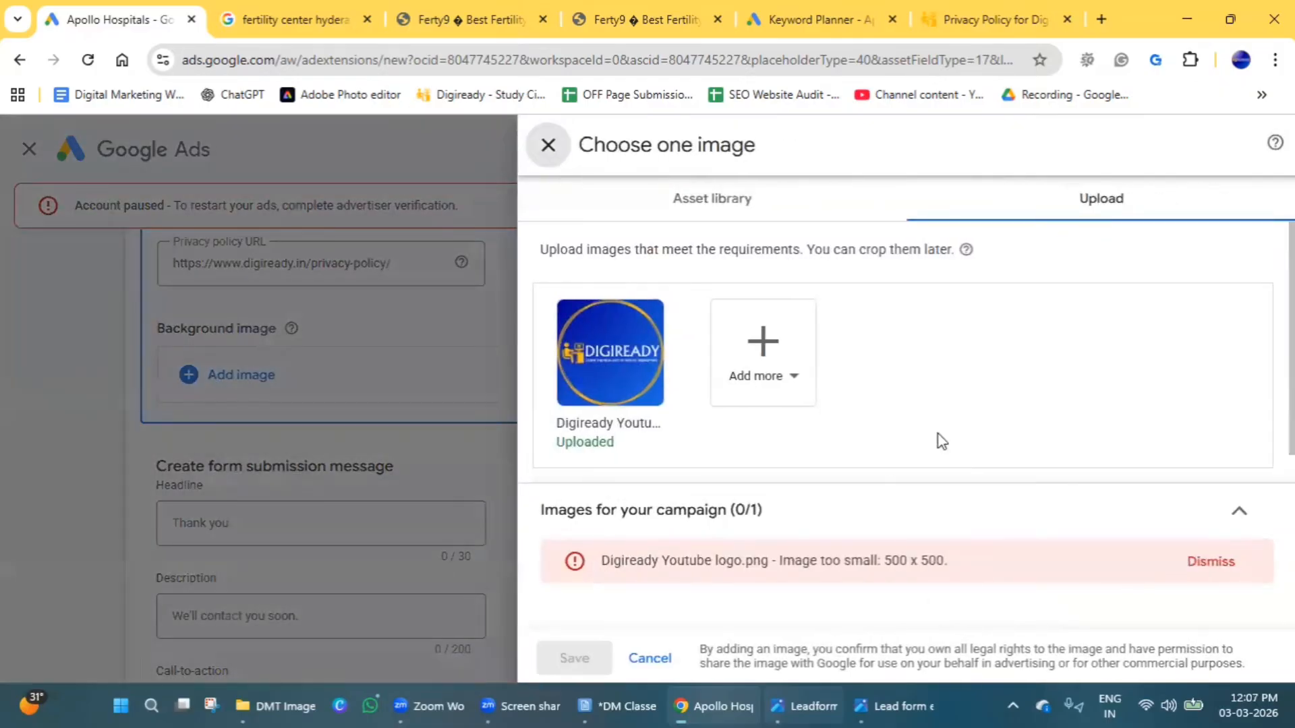
{"action": "left_click", "coordinate": [771, 375]}
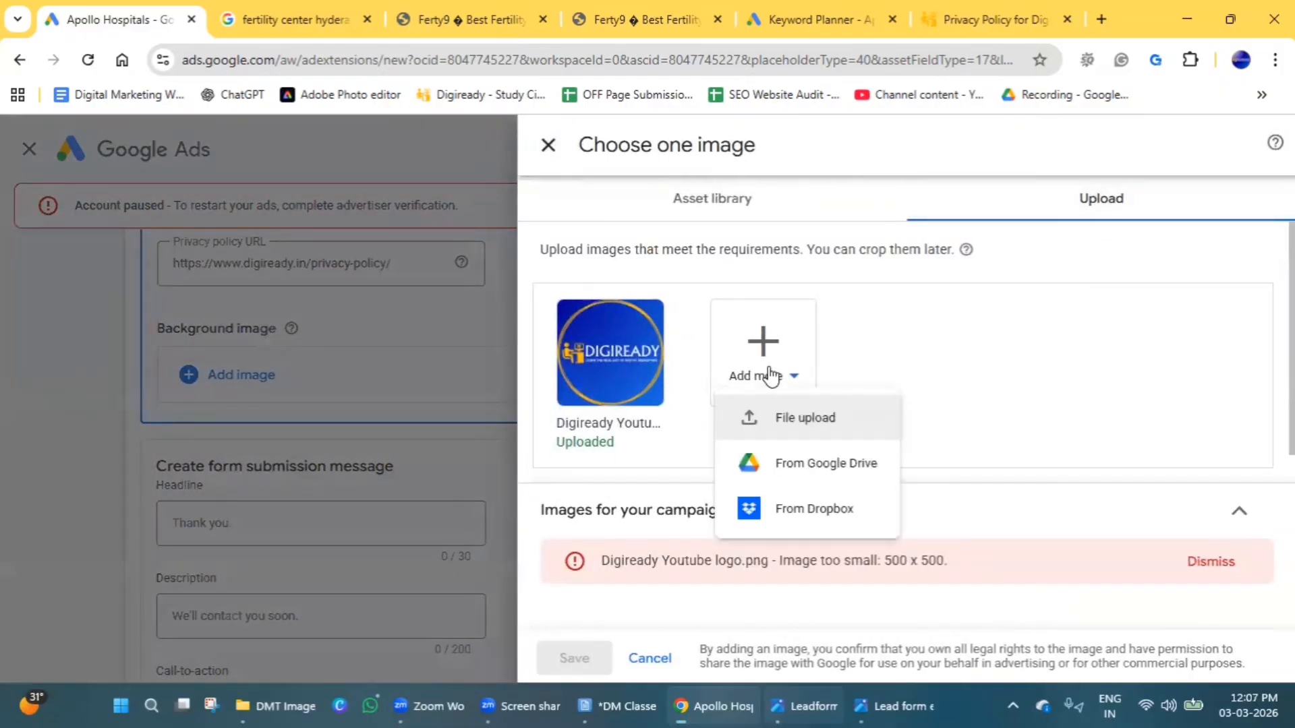
{"action": "left_click", "coordinate": [817, 429]}
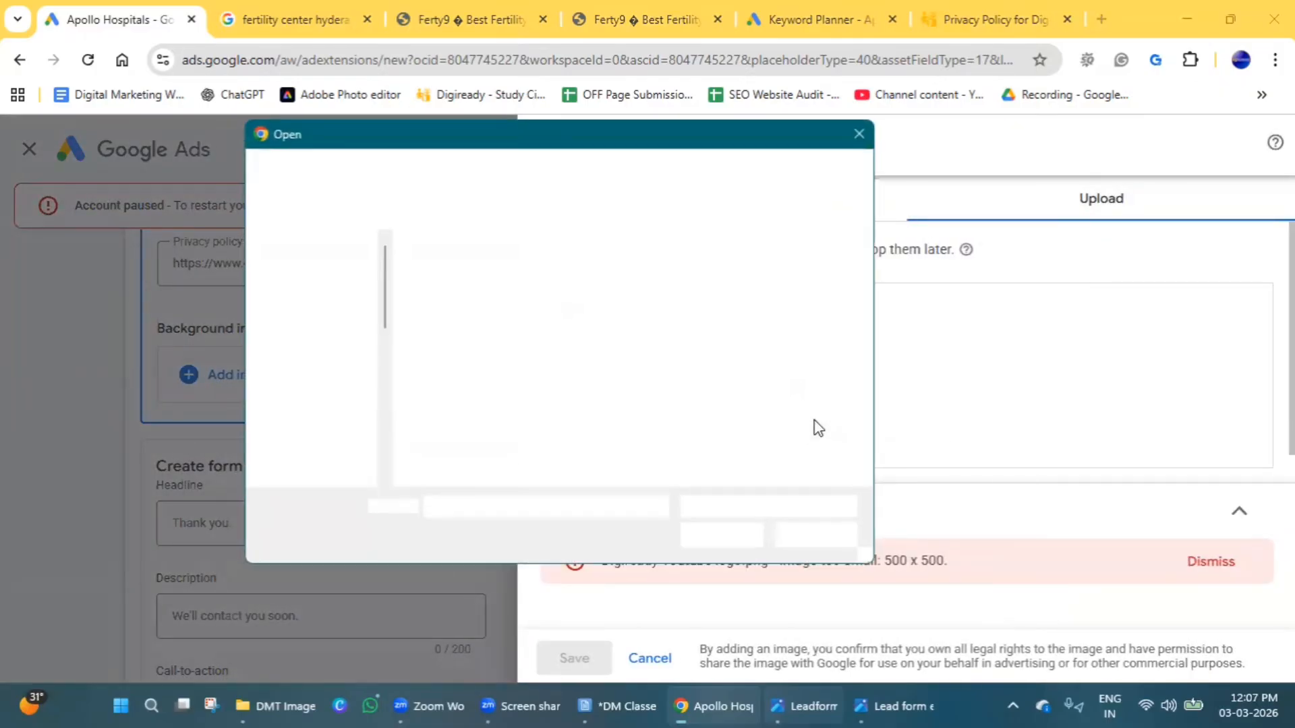
{"action": "scroll", "coordinate": [487, 438], "scroll_direction": "down", "scroll_amount": 2}
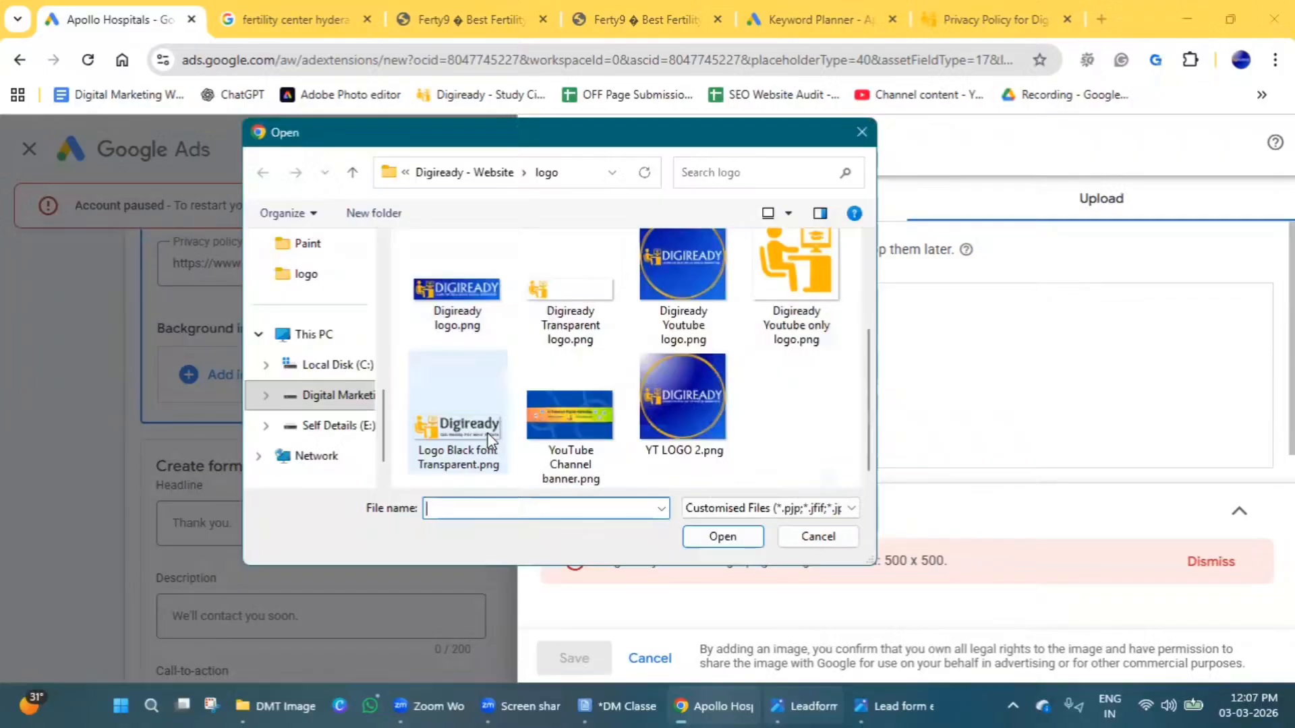
{"action": "left_click", "coordinate": [579, 419]}
{"action": "left_click", "coordinate": [722, 536]}
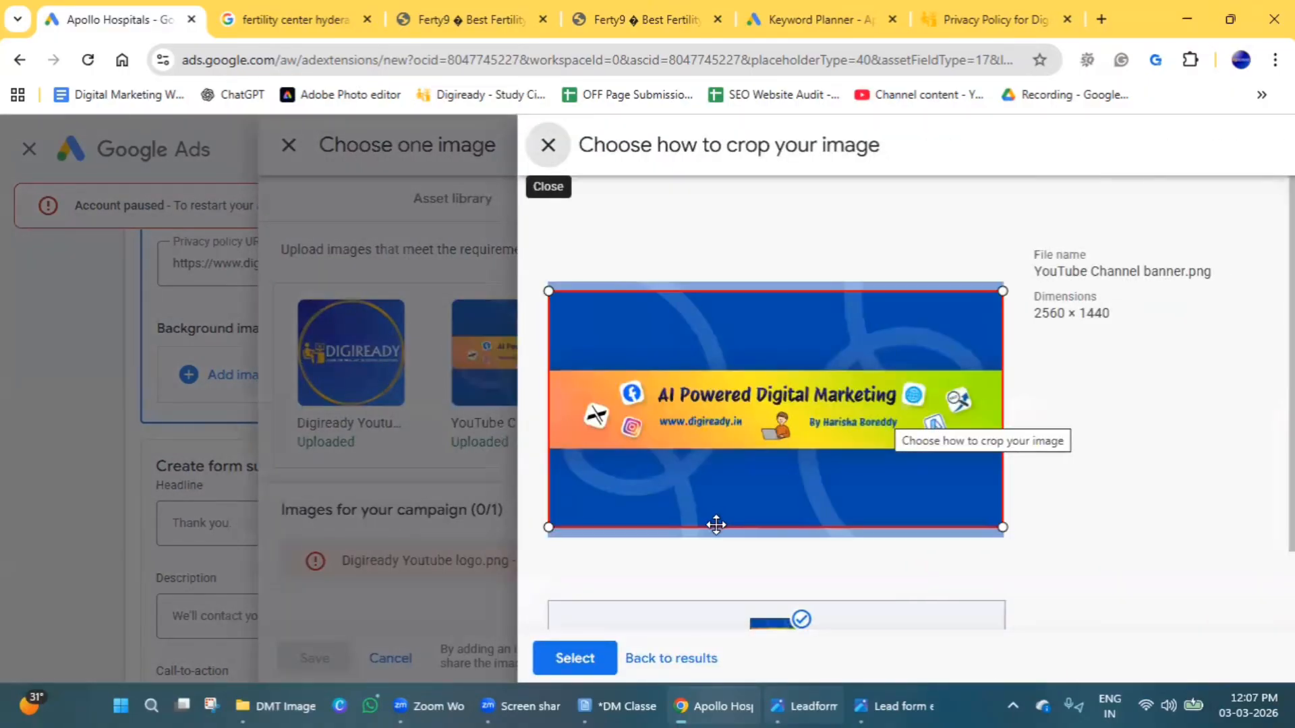
Nudge the crop area on the banner, accept the crop and save the banner as the lead form's background image.
{"action": "left_click_drag", "start_coordinate": [719, 520], "coordinate": [723, 520]}
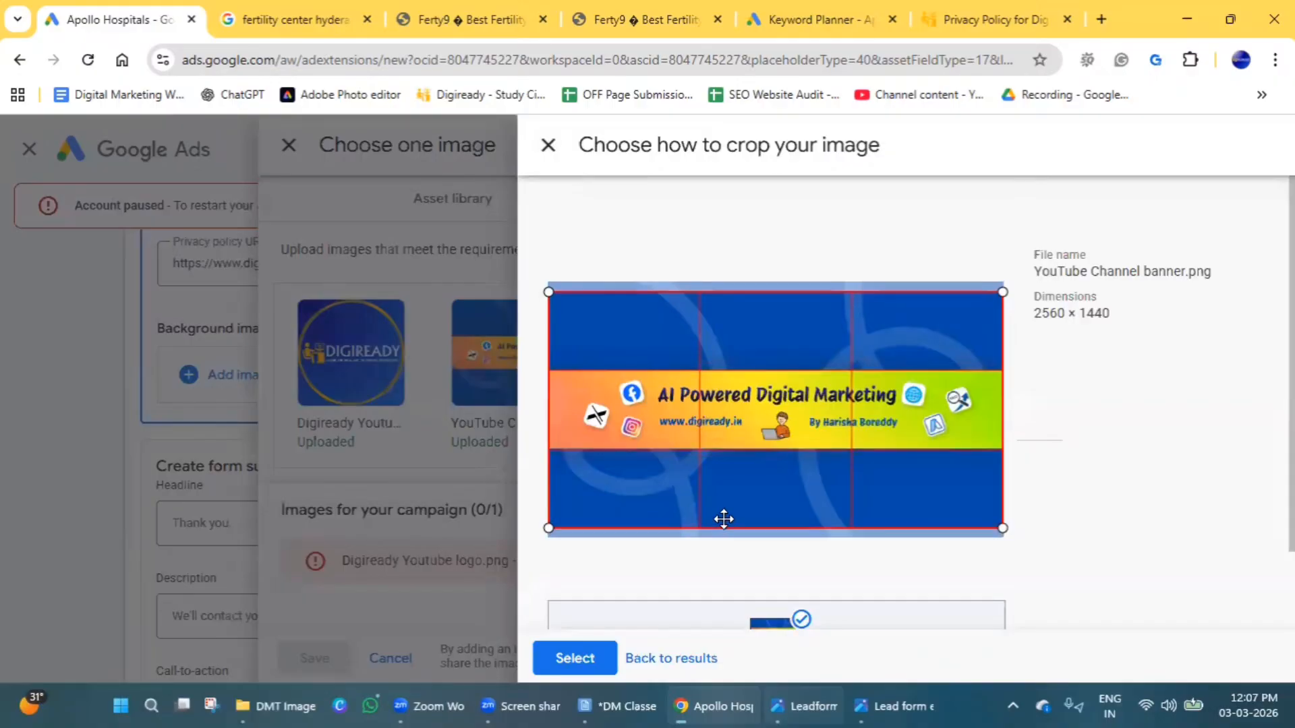
{"action": "scroll", "coordinate": [1099, 532], "scroll_direction": "down", "scroll_amount": 2}
{"action": "left_click", "coordinate": [575, 658]}
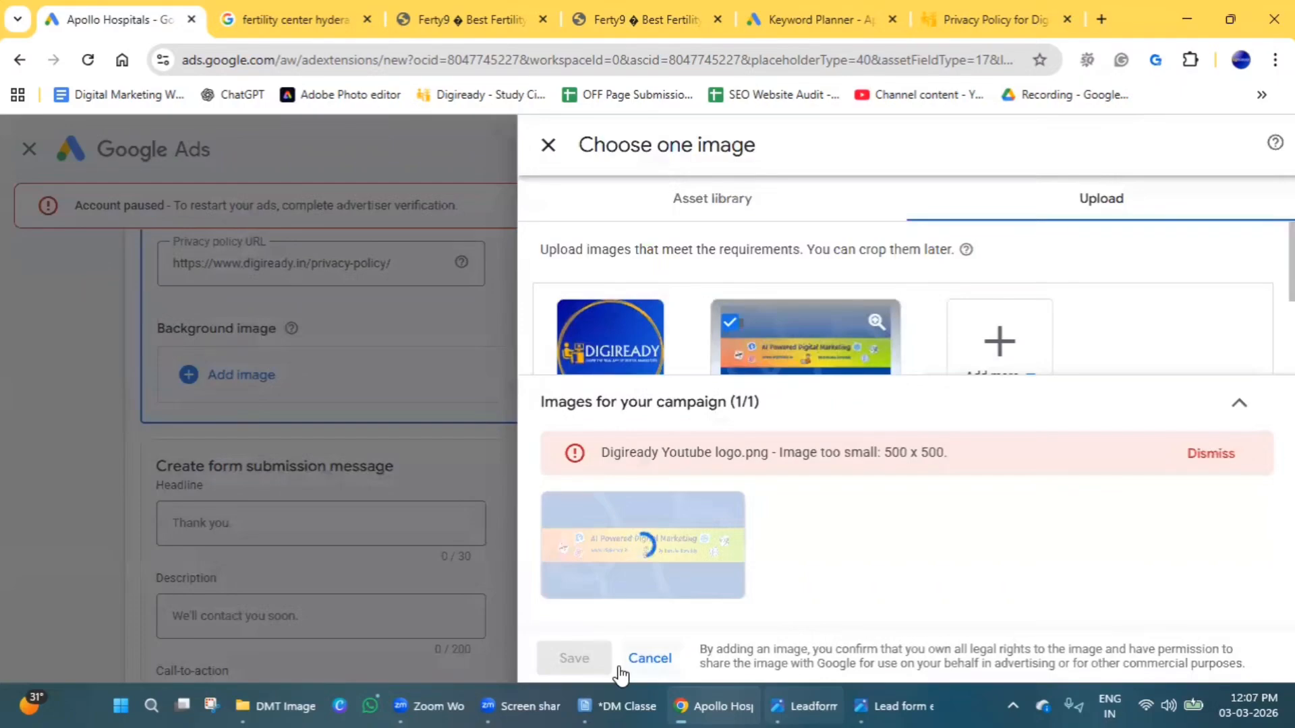
{"action": "mouse_move", "coordinate": [630, 552]}
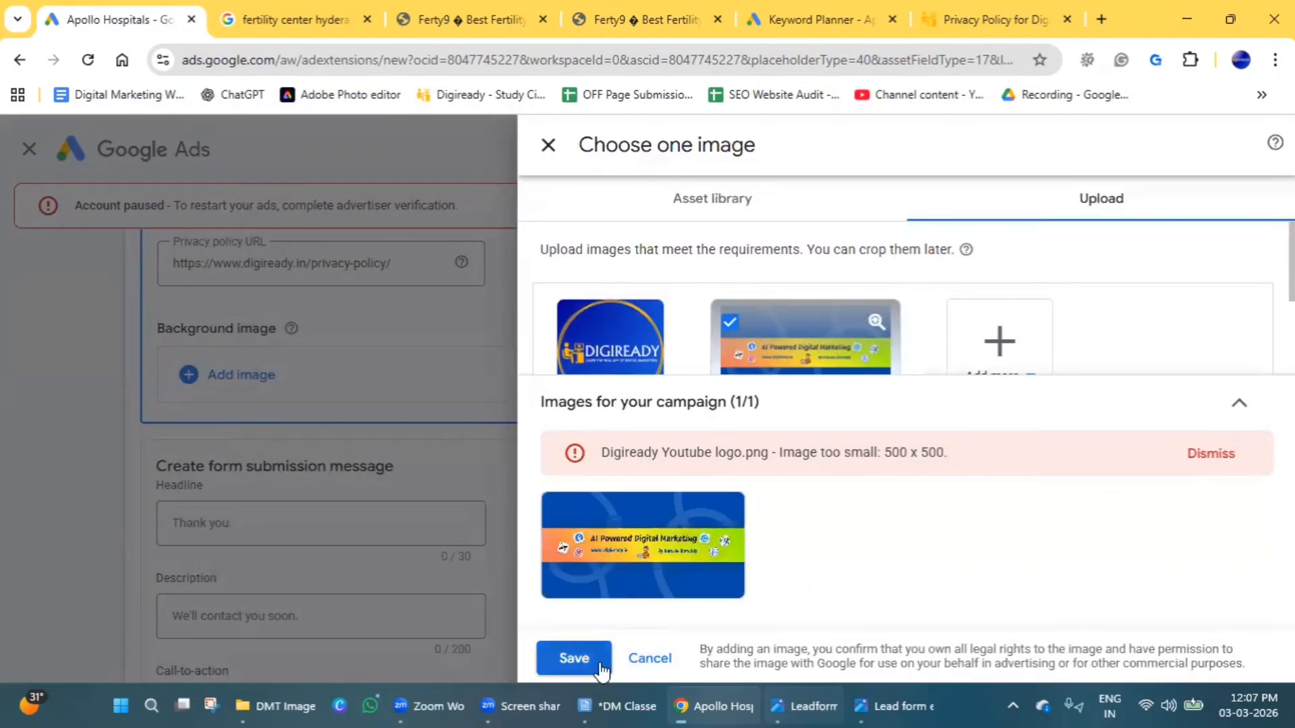
{"action": "left_click", "coordinate": [591, 659]}
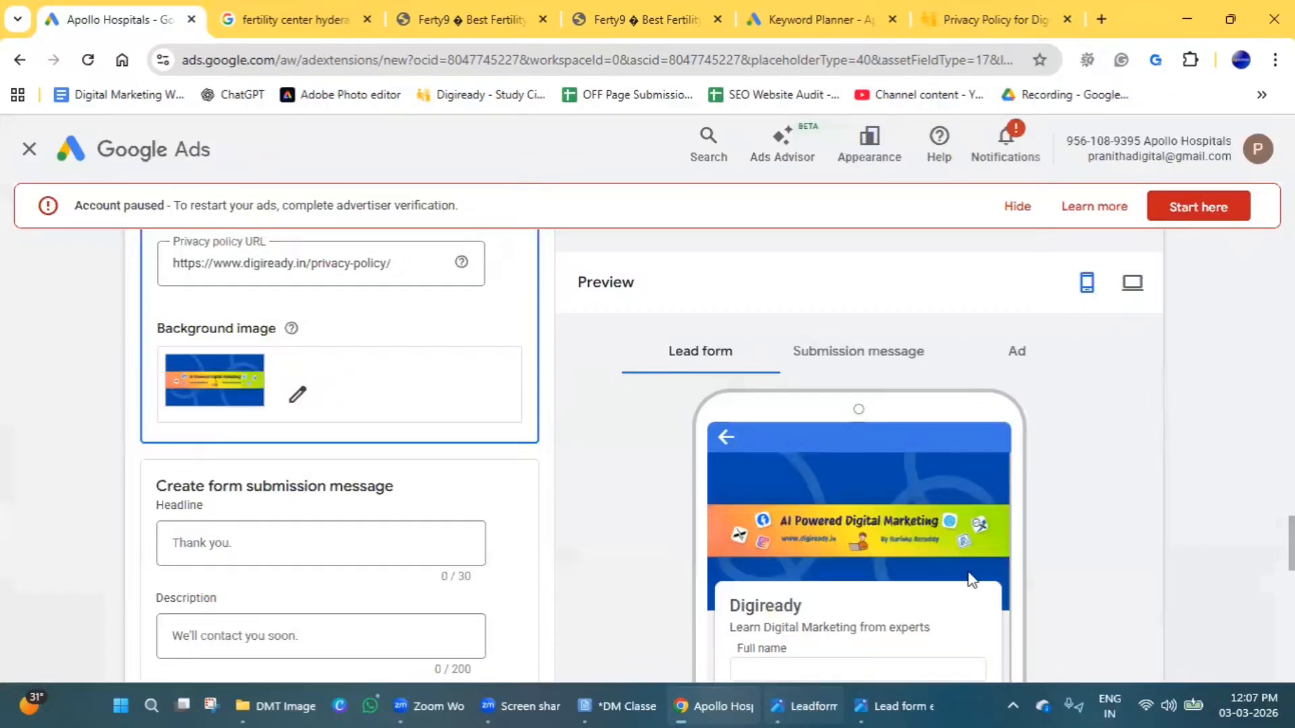
Examine the headline and description fields of the form submission message without entering custom text.
{"action": "scroll", "coordinate": [1059, 508], "scroll_direction": "down", "scroll_amount": 3}
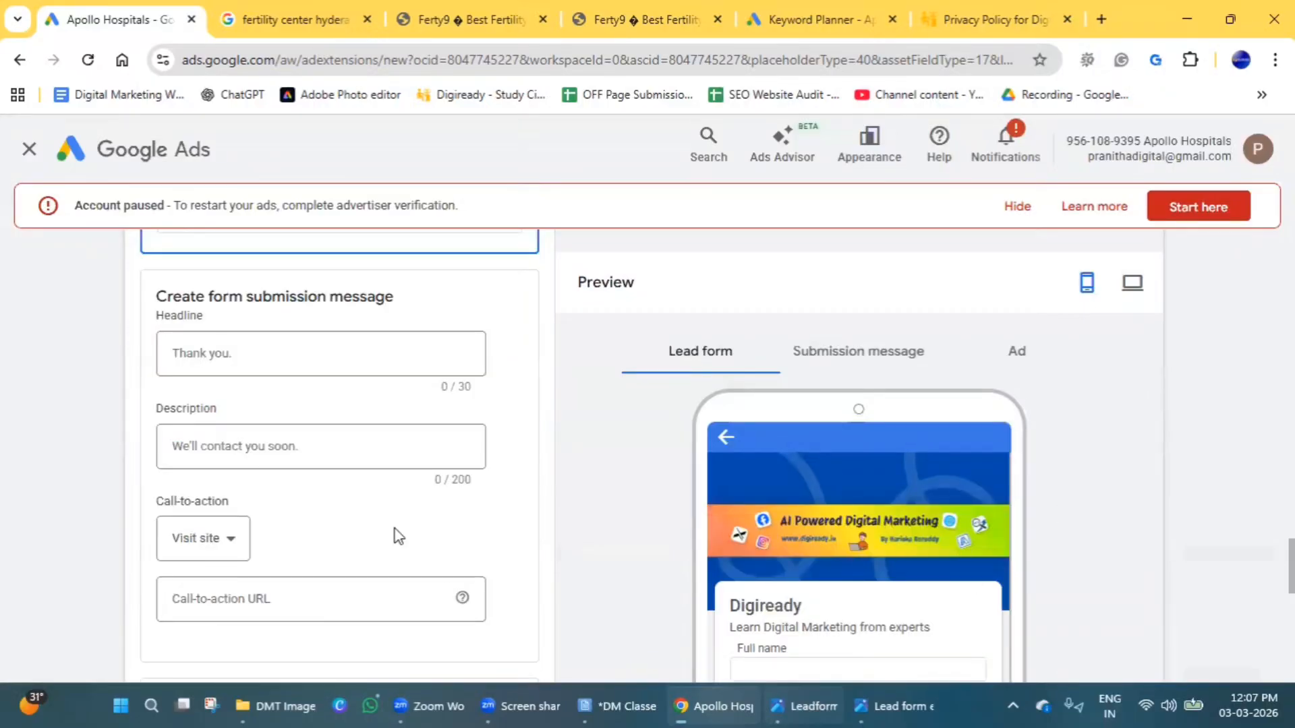
{"action": "scroll", "coordinate": [395, 528], "scroll_direction": "up", "scroll_amount": 4}
{"action": "scroll", "coordinate": [387, 535], "scroll_direction": "down", "scroll_amount": 3}
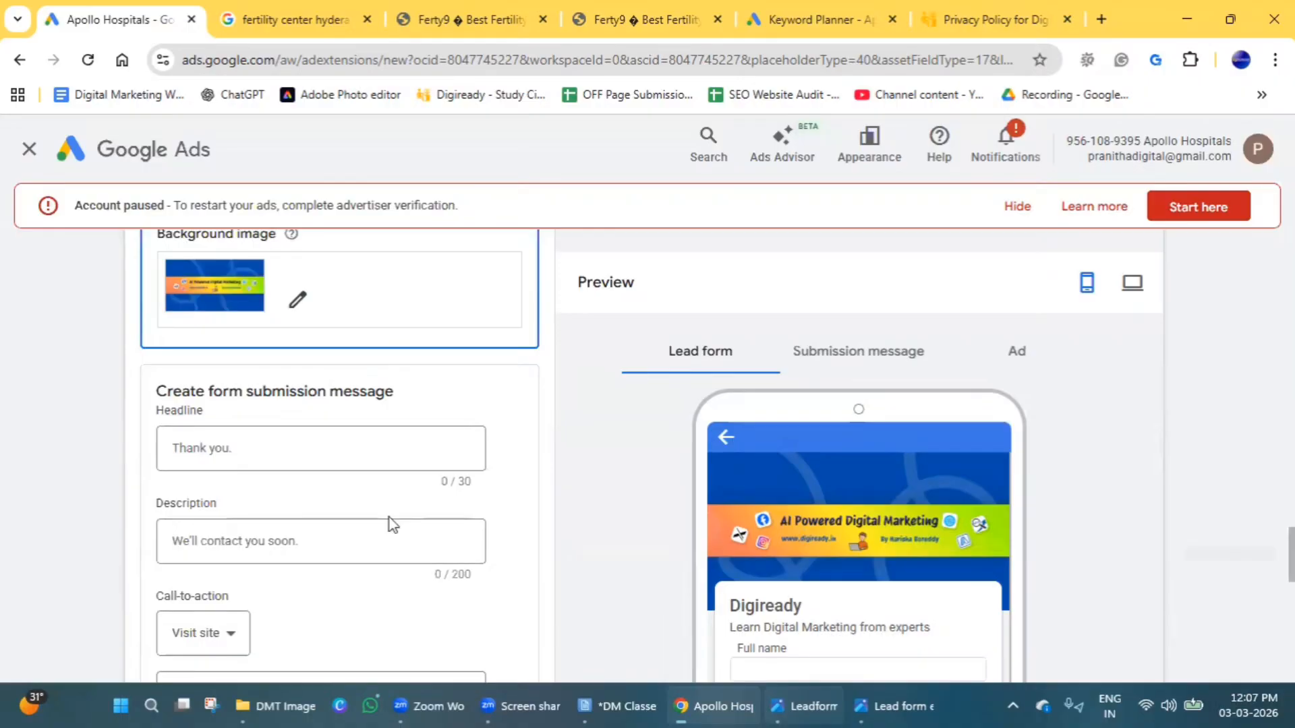
{"action": "left_click", "coordinate": [315, 452]}
{"action": "left_click", "coordinate": [299, 543]}
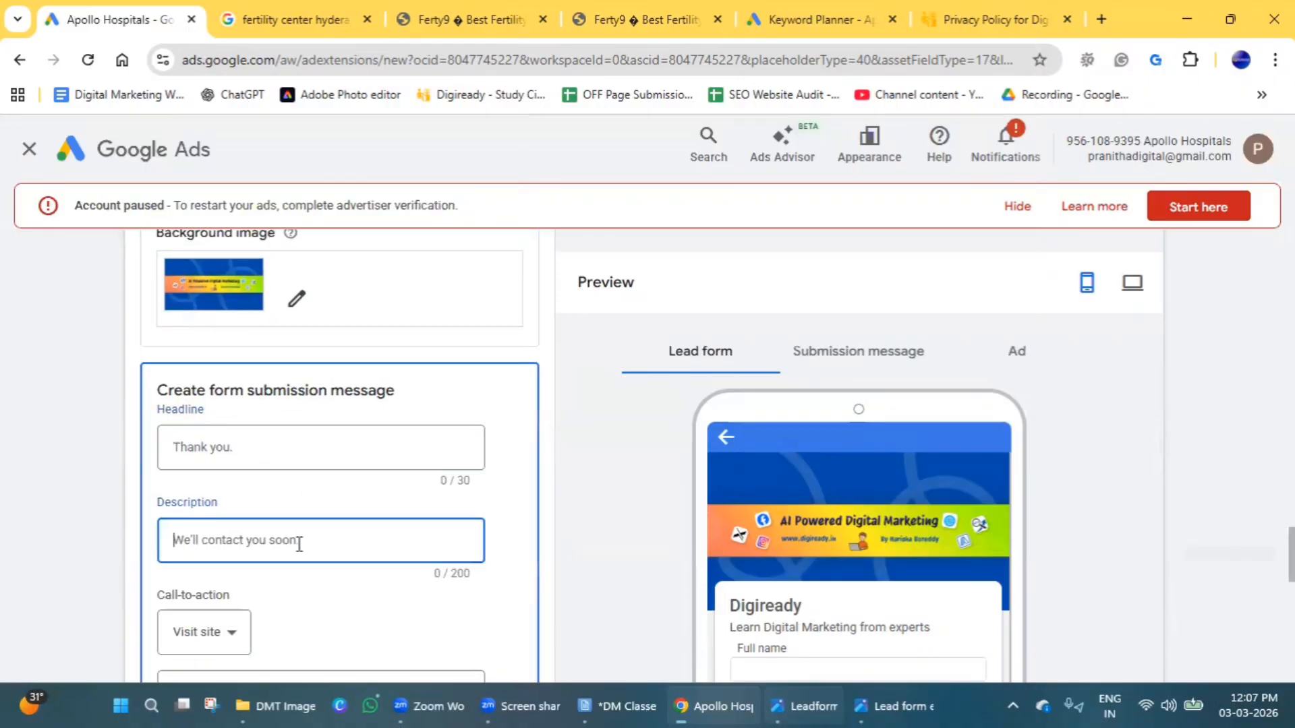
{"action": "left_click", "coordinate": [317, 447]}
{"action": "left_click", "coordinate": [321, 539]}
{"action": "scroll", "coordinate": [329, 560], "scroll_direction": "down", "scroll_amount": 3}
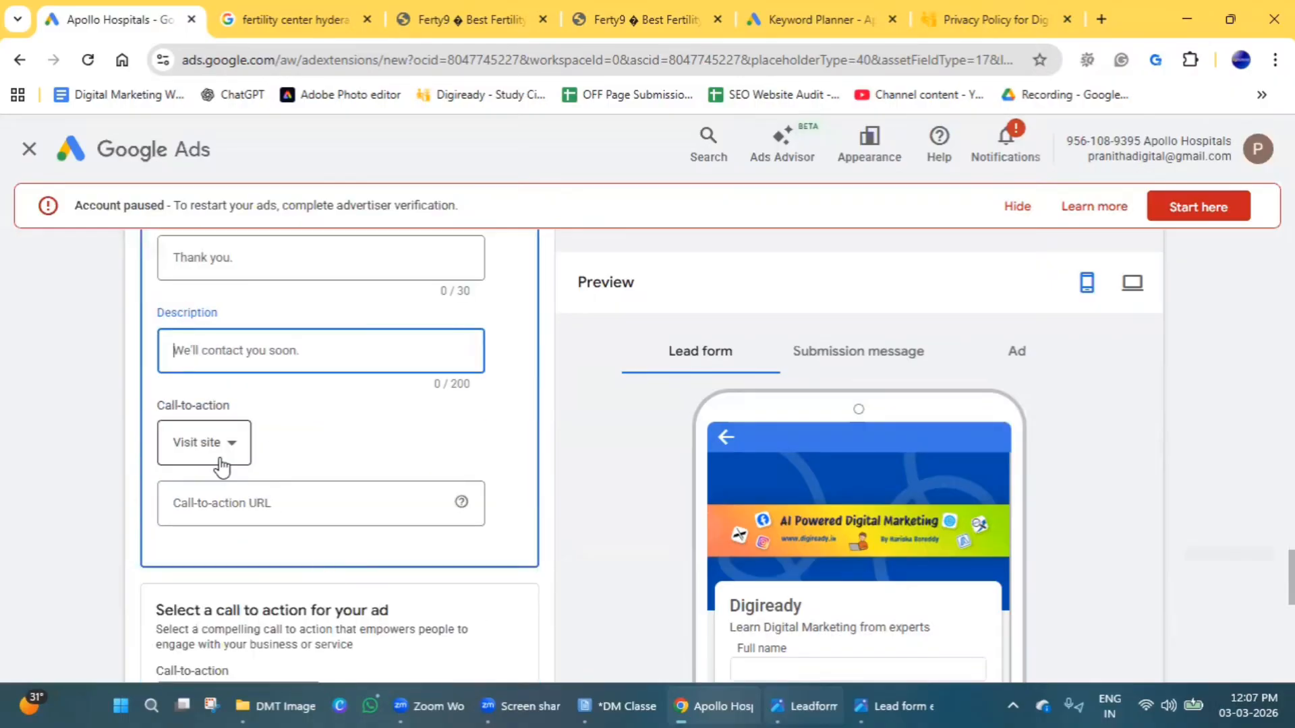
{"action": "left_click", "coordinate": [223, 464]}
{"action": "left_click", "coordinate": [285, 508]}
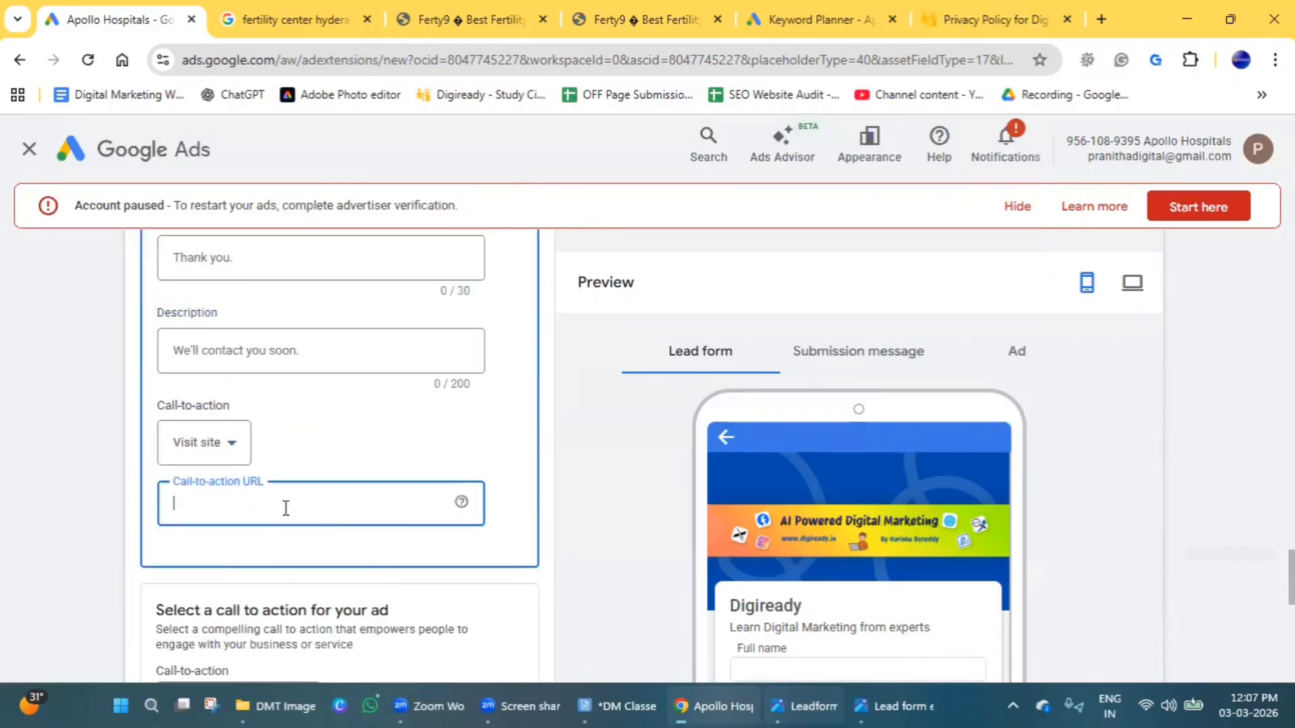
{"action": "type", "text": "www"}
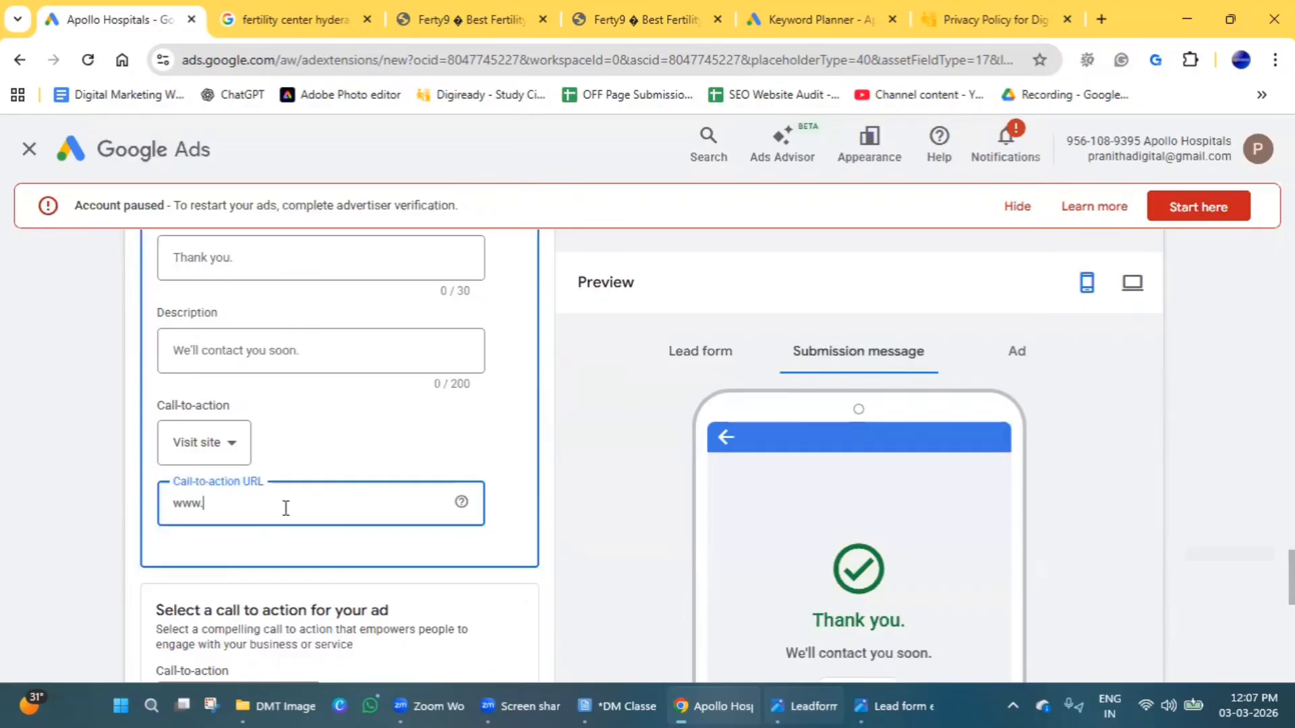
{"action": "type", "text": ".digiready.in"}
Review the submission message preview, the ad's call-to-action settings and the lead form type section.
{"action": "scroll", "coordinate": [1011, 456], "scroll_direction": "down", "scroll_amount": 3}
{"action": "scroll", "coordinate": [955, 545], "scroll_direction": "down", "scroll_amount": 5}
{"action": "scroll", "coordinate": [959, 550], "scroll_direction": "up", "scroll_amount": 1}
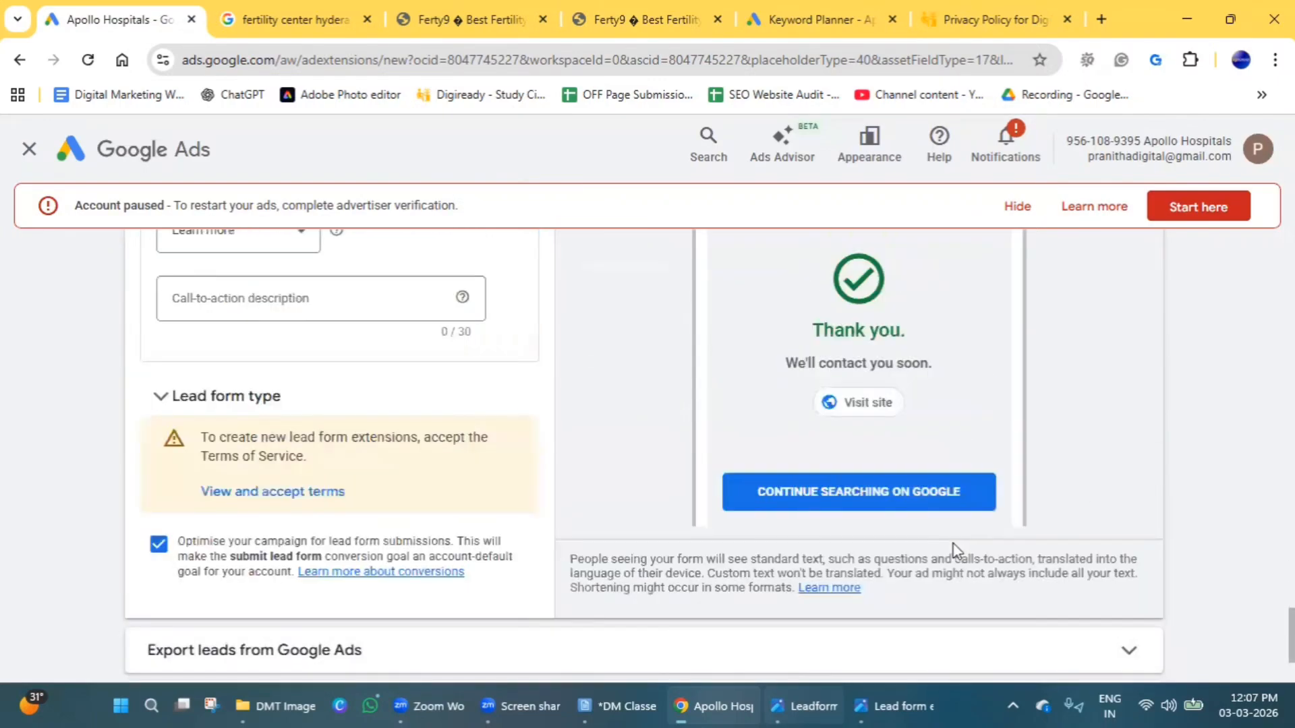
{"action": "scroll", "coordinate": [269, 576], "scroll_direction": "up", "scroll_amount": 1}
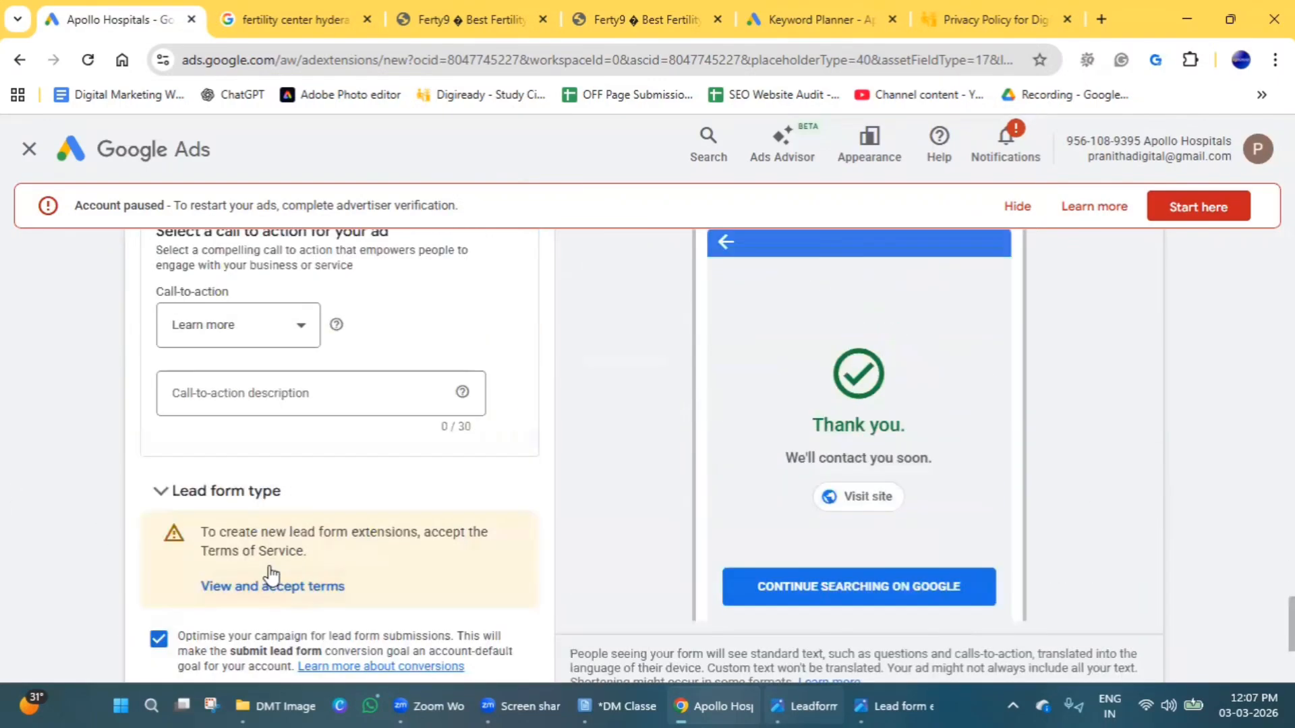
{"action": "scroll", "coordinate": [264, 519], "scroll_direction": "up", "scroll_amount": 1}
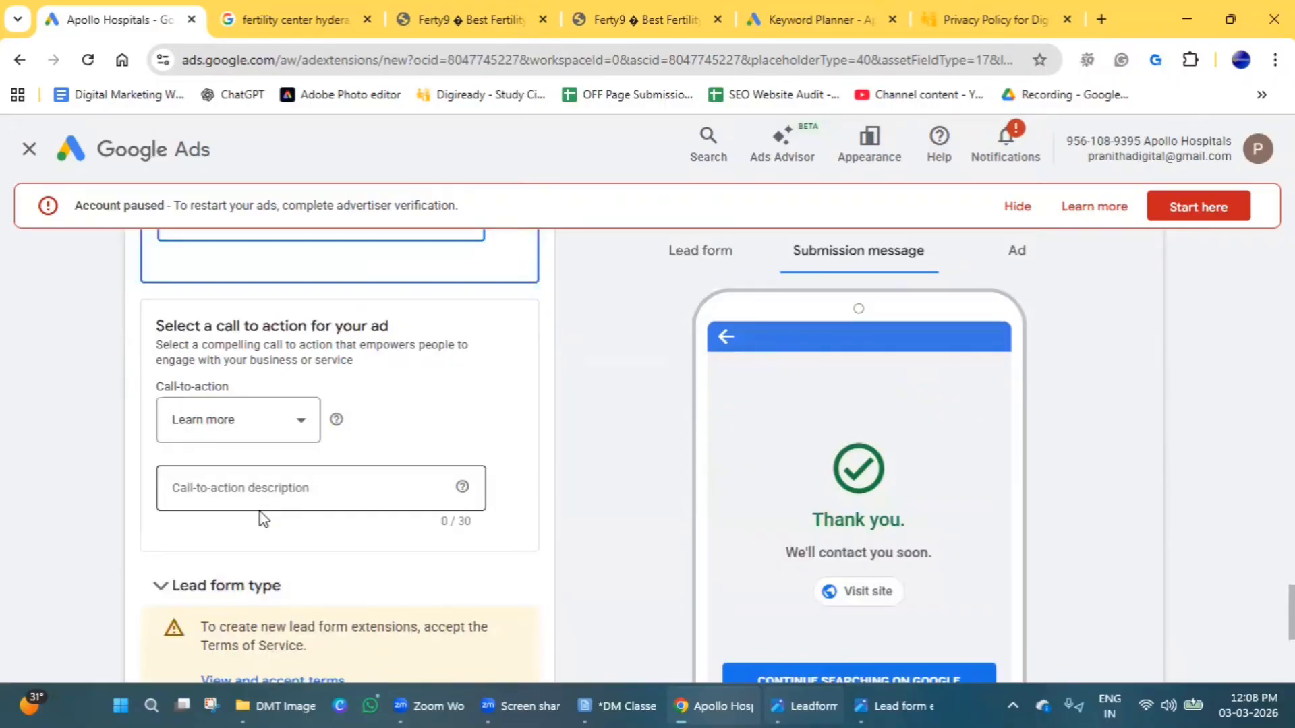
{"action": "scroll", "coordinate": [237, 462], "scroll_direction": "up", "scroll_amount": 1}
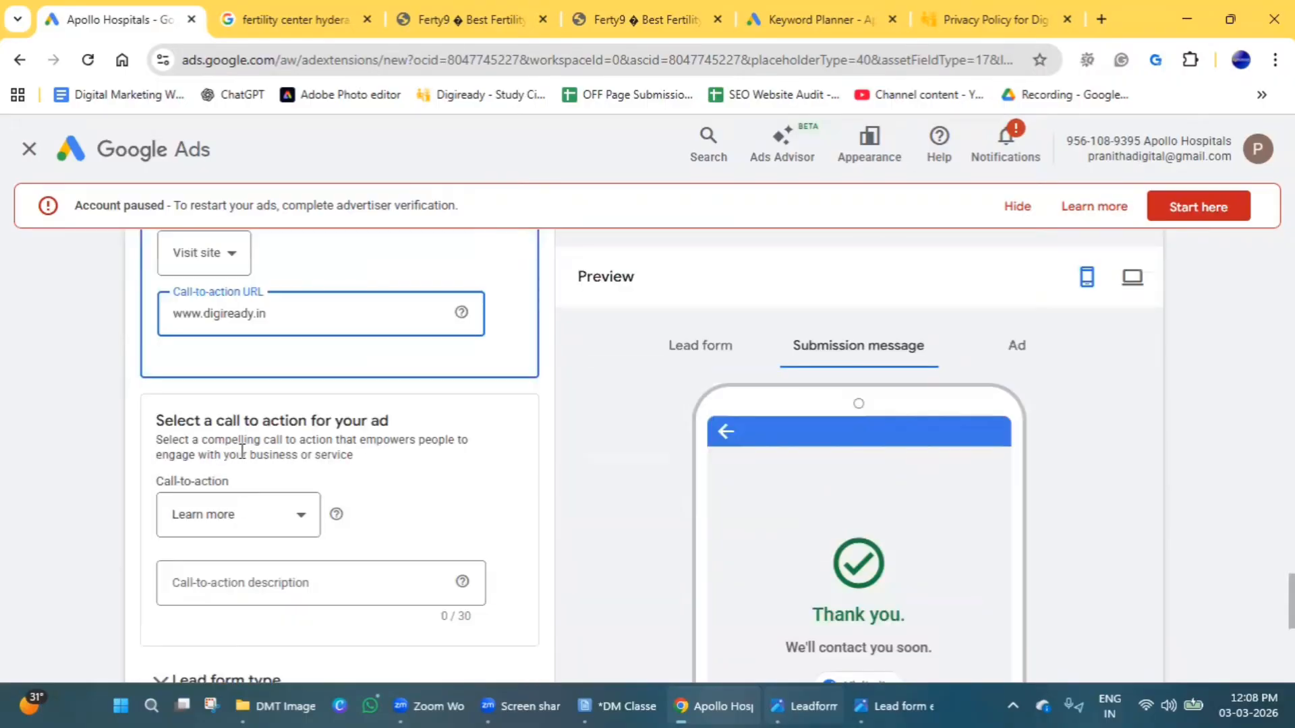
Set the ad's call-to-action to Contact us.
{"action": "left_click", "coordinate": [265, 514]}
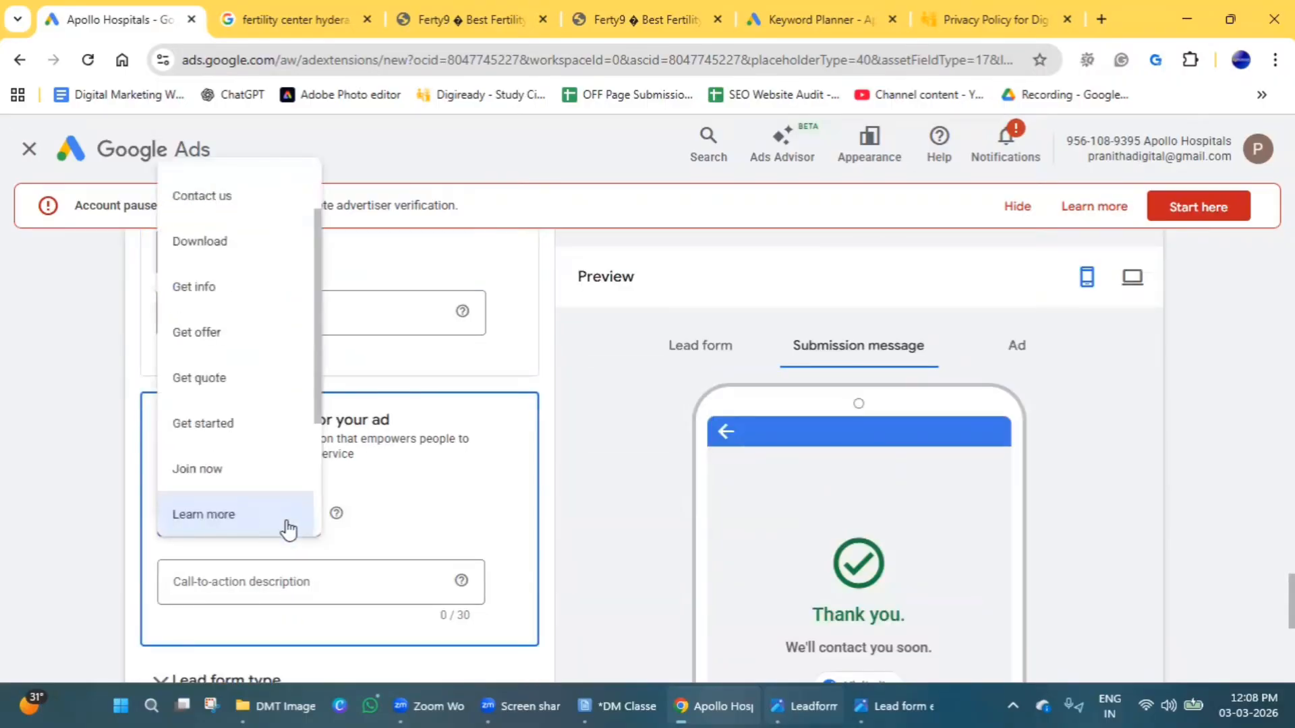
{"action": "left_click", "coordinate": [227, 216]}
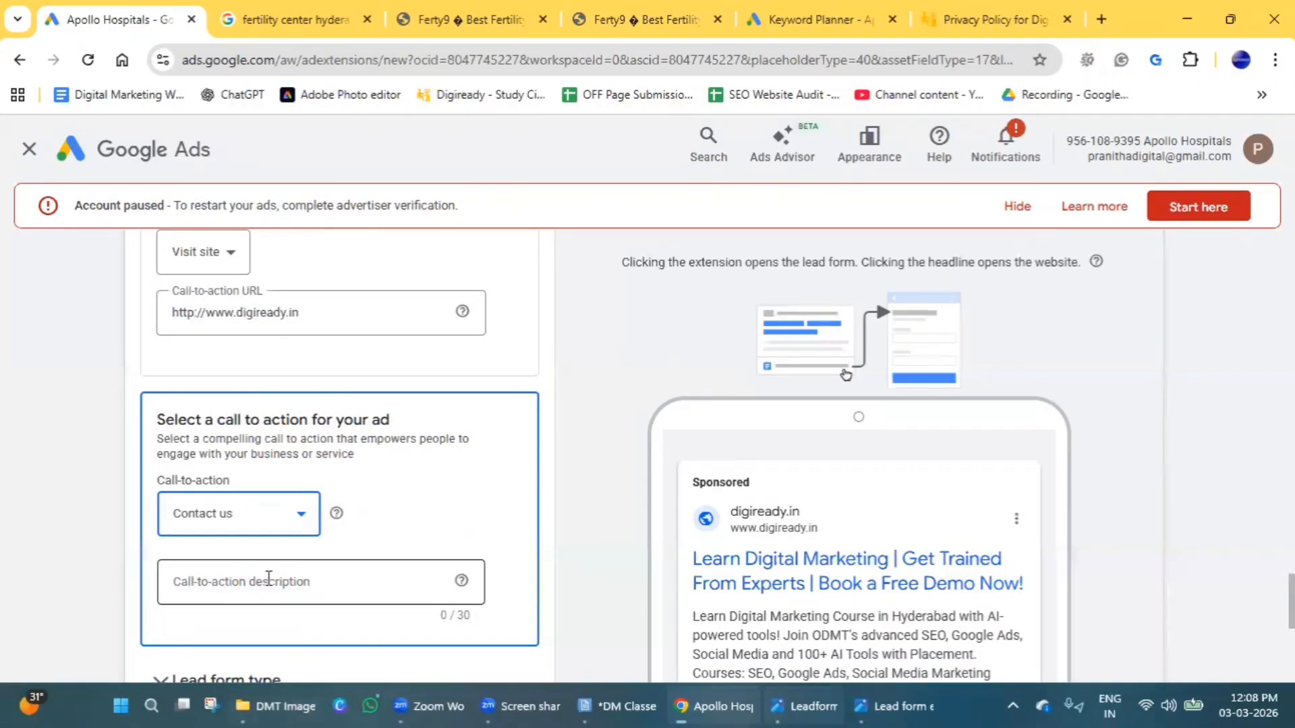
Enter "Join now" as the ad's call-to-action description.
{"action": "scroll", "coordinate": [966, 573], "scroll_direction": "down", "scroll_amount": 3}
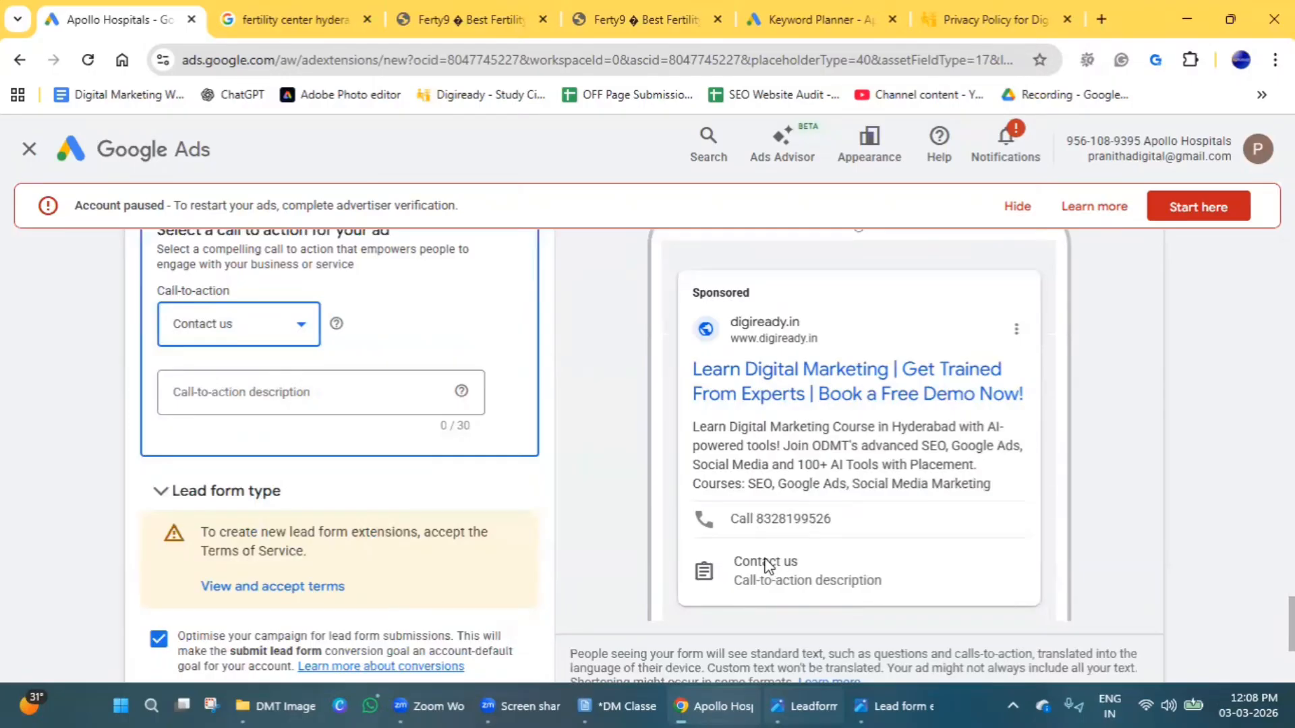
{"action": "left_click", "coordinate": [265, 405]}
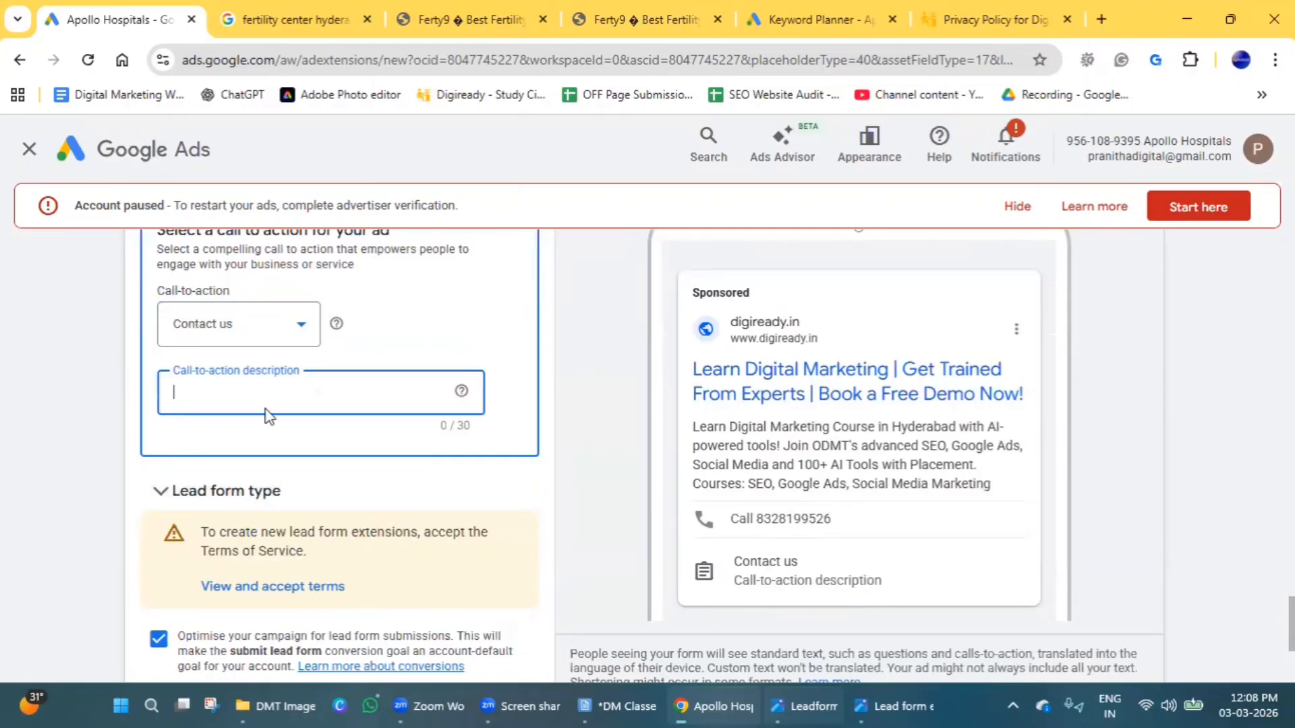
{"action": "type", "text": "Lea"}
{"action": "key", "text": "BackSpace"}
{"action": "key", "text": "BackSpace"}
{"action": "key", "text": "BackSpace"}
{"action": "type", "text": "J"}
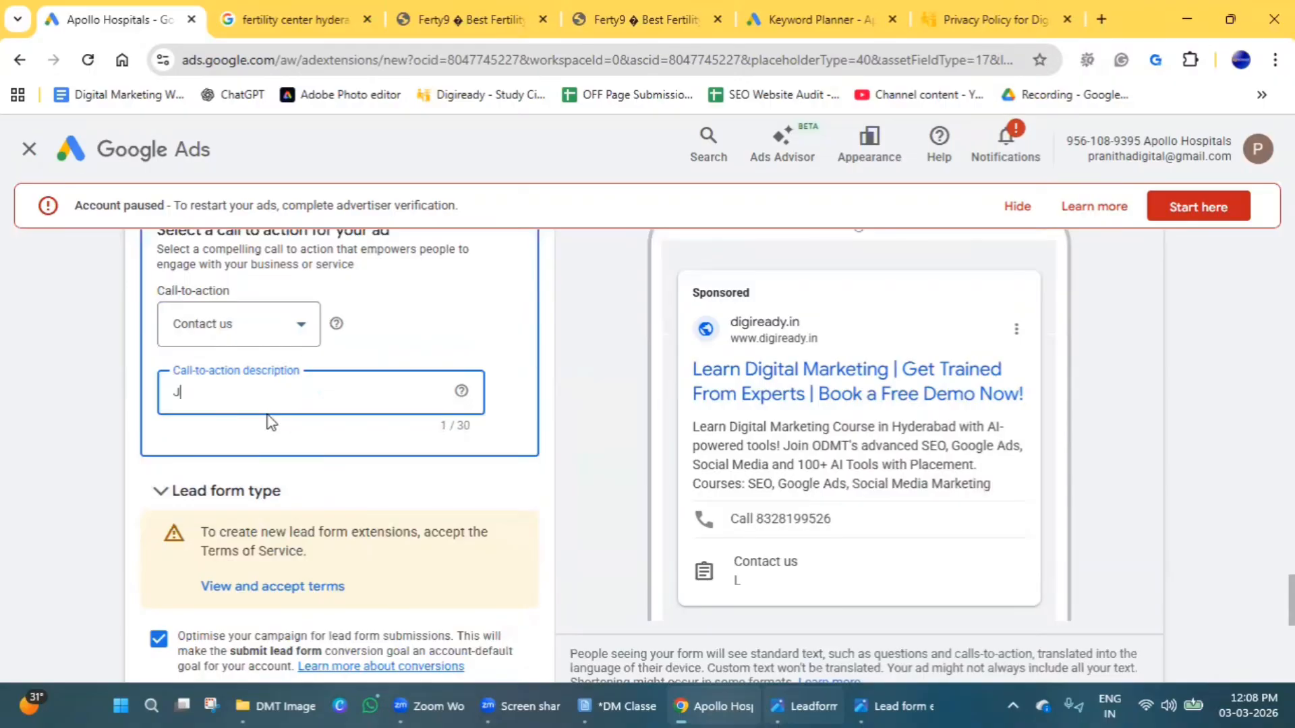
{"action": "type", "text": "oin nOw"}
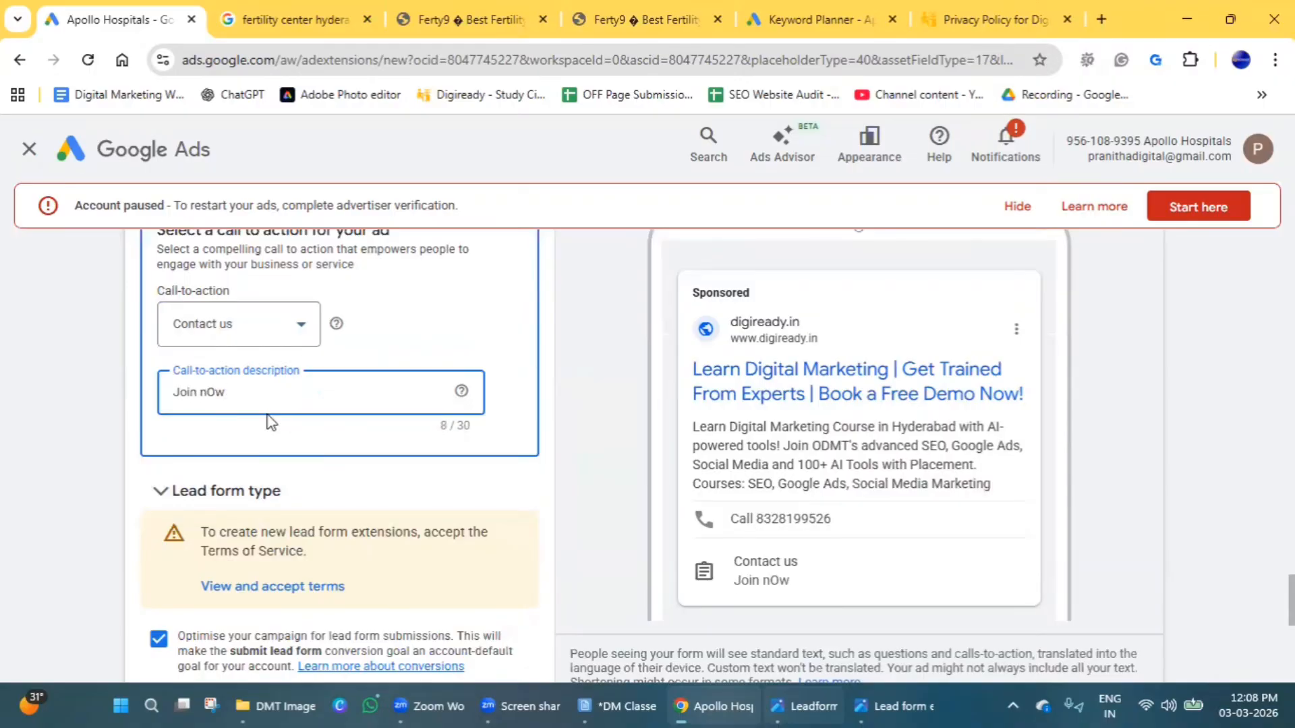
{"action": "key", "text": "BackSpace"}
{"action": "type", "text": "ow"}
Change the ad's call-to-action to Join now.
{"action": "left_click", "coordinate": [266, 337]}
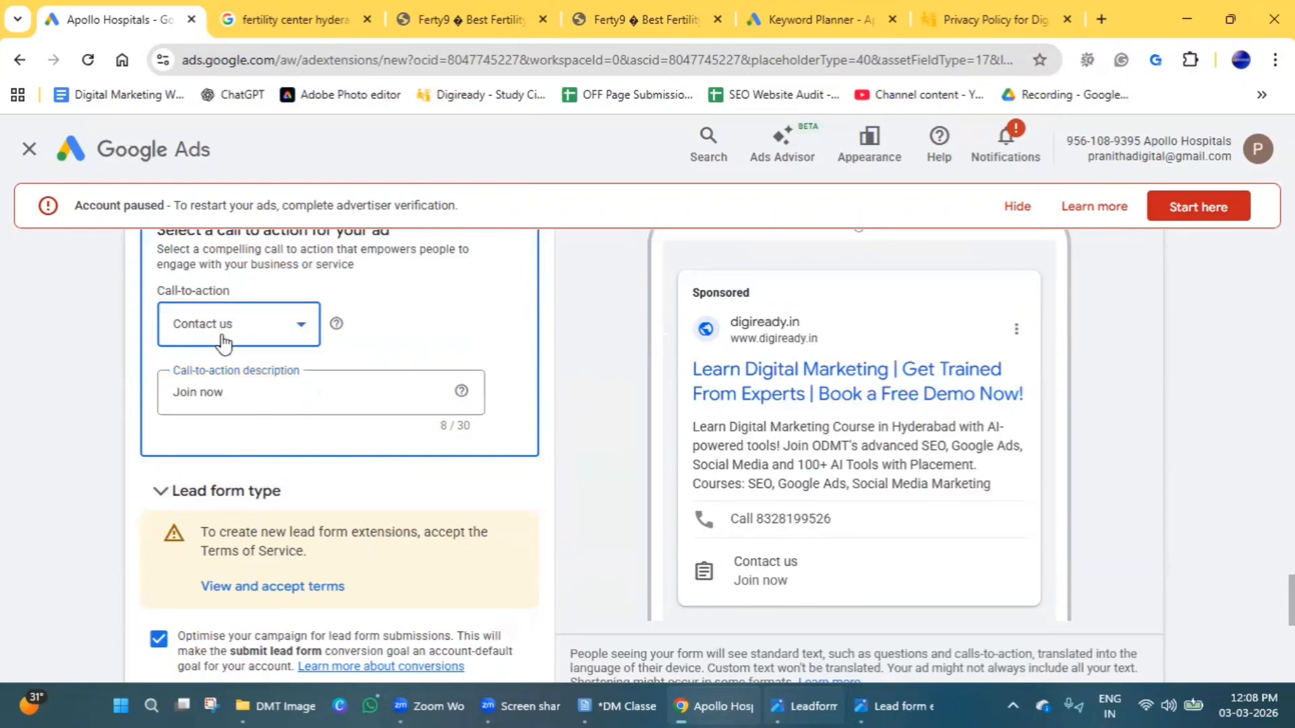
{"action": "scroll", "coordinate": [229, 524], "scroll_direction": "down", "scroll_amount": 3}
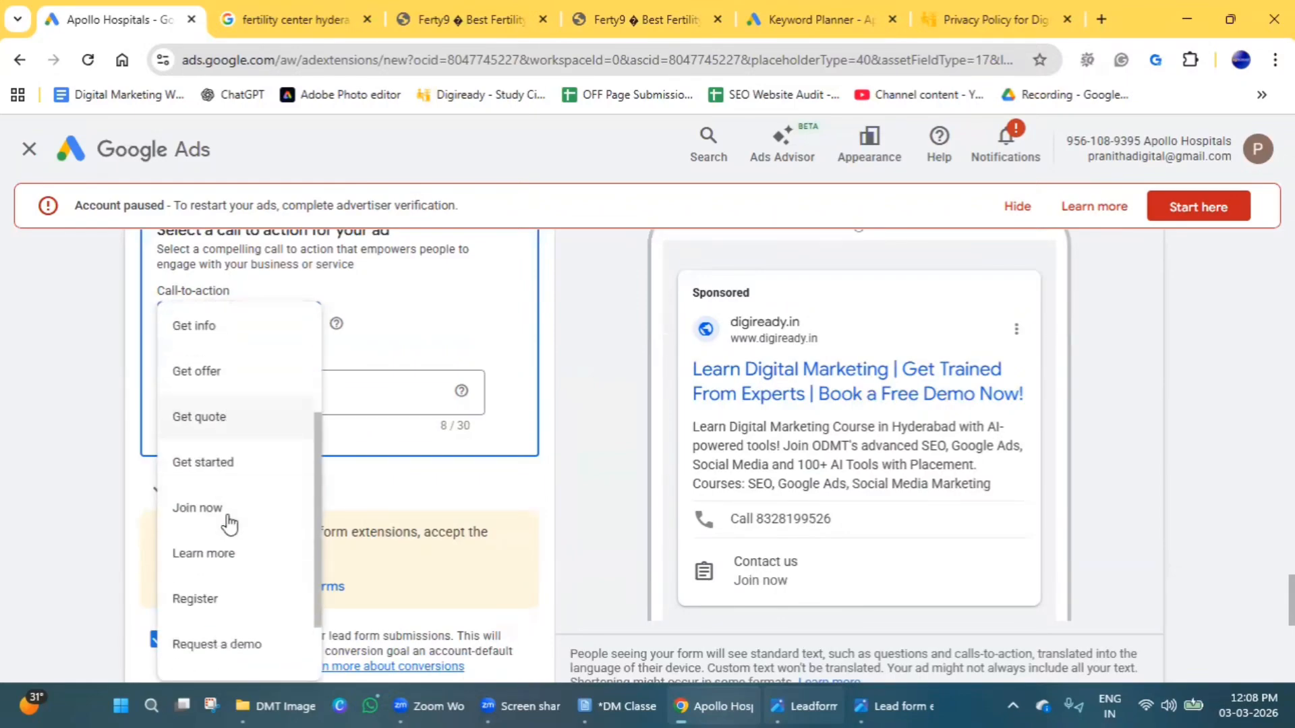
{"action": "left_click", "coordinate": [220, 422]}
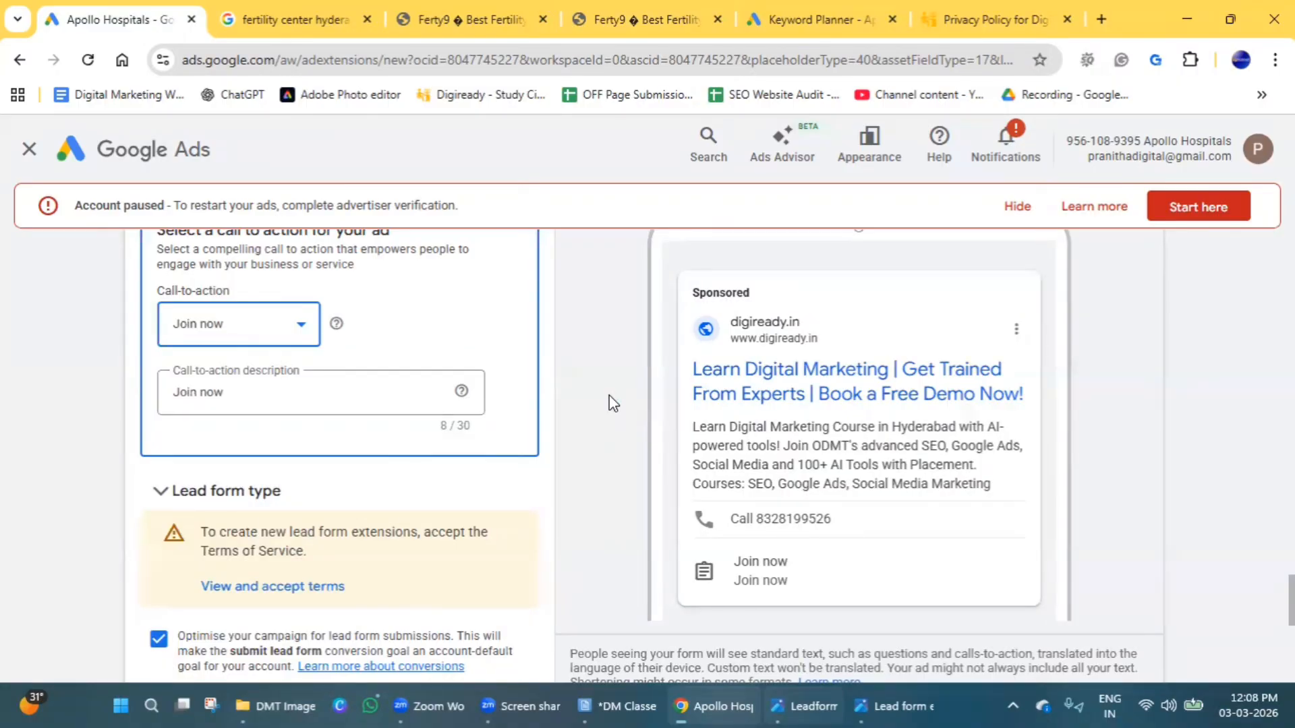
Try to save the lead form asset, accepting the lead form Terms of Service.
{"action": "scroll", "coordinate": [313, 488], "scroll_direction": "down", "scroll_amount": 3}
{"action": "scroll", "coordinate": [324, 526], "scroll_direction": "down", "scroll_amount": 4}
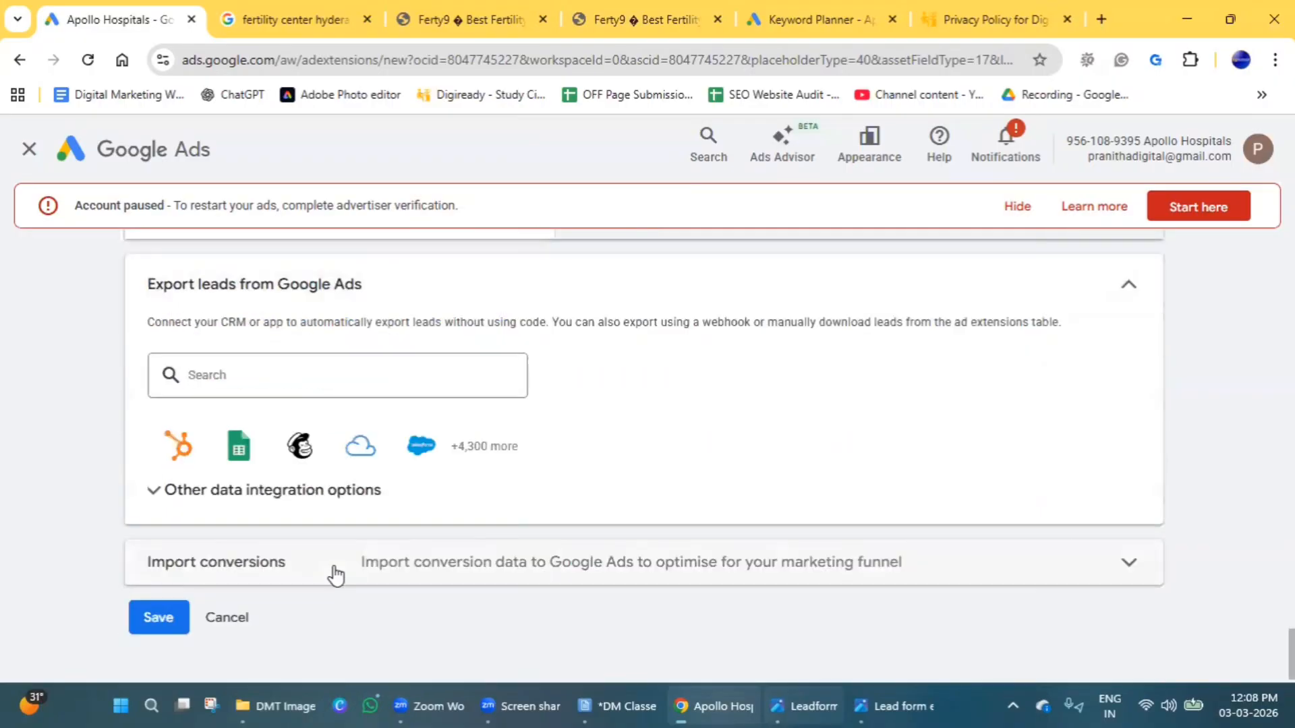
{"action": "scroll", "coordinate": [335, 573], "scroll_direction": "up", "scroll_amount": 5}
{"action": "scroll", "coordinate": [789, 486], "scroll_direction": "up", "scroll_amount": 3}
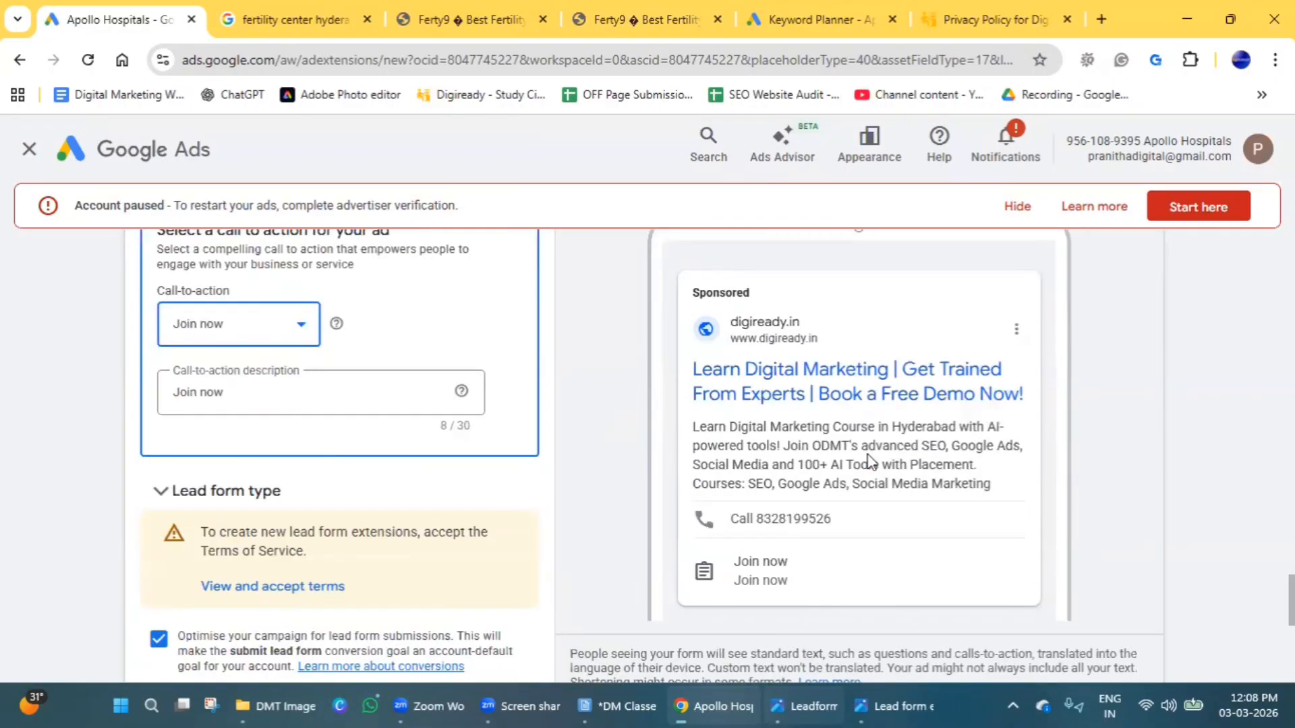
{"action": "scroll", "coordinate": [870, 465], "scroll_direction": "down", "scroll_amount": 1}
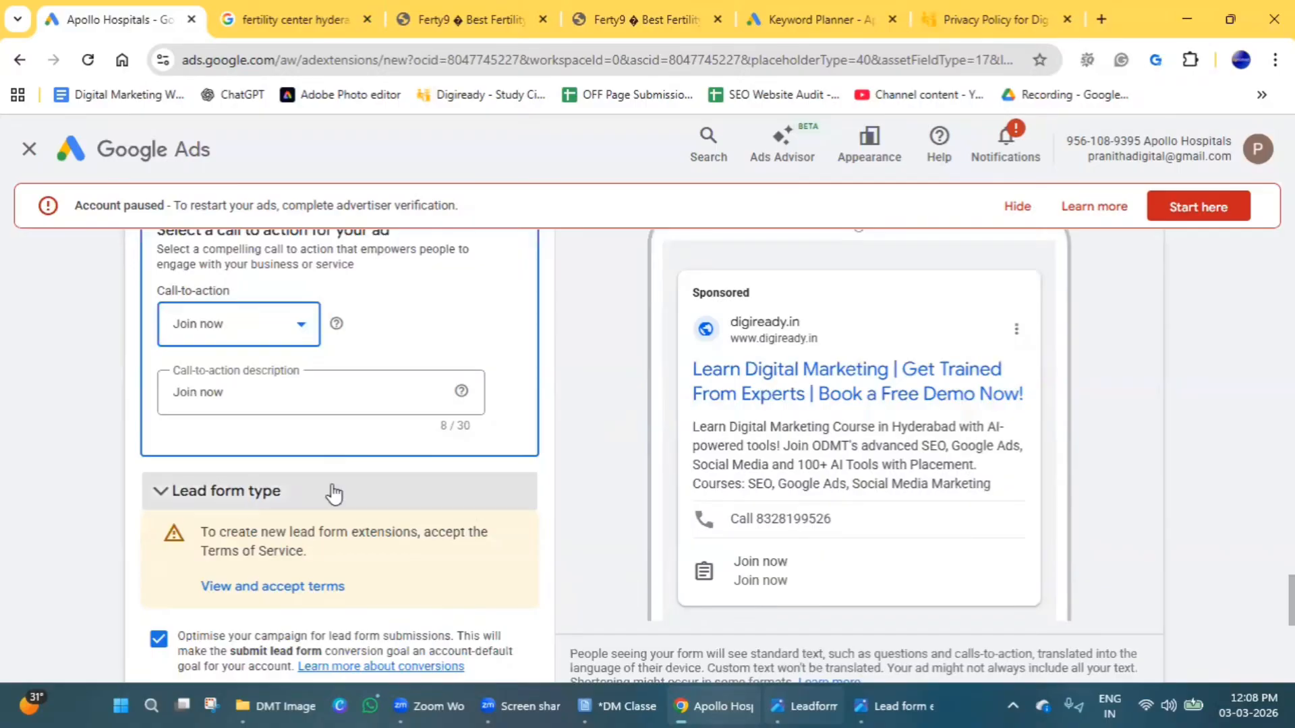
{"action": "scroll", "coordinate": [596, 479], "scroll_direction": "down", "scroll_amount": 5}
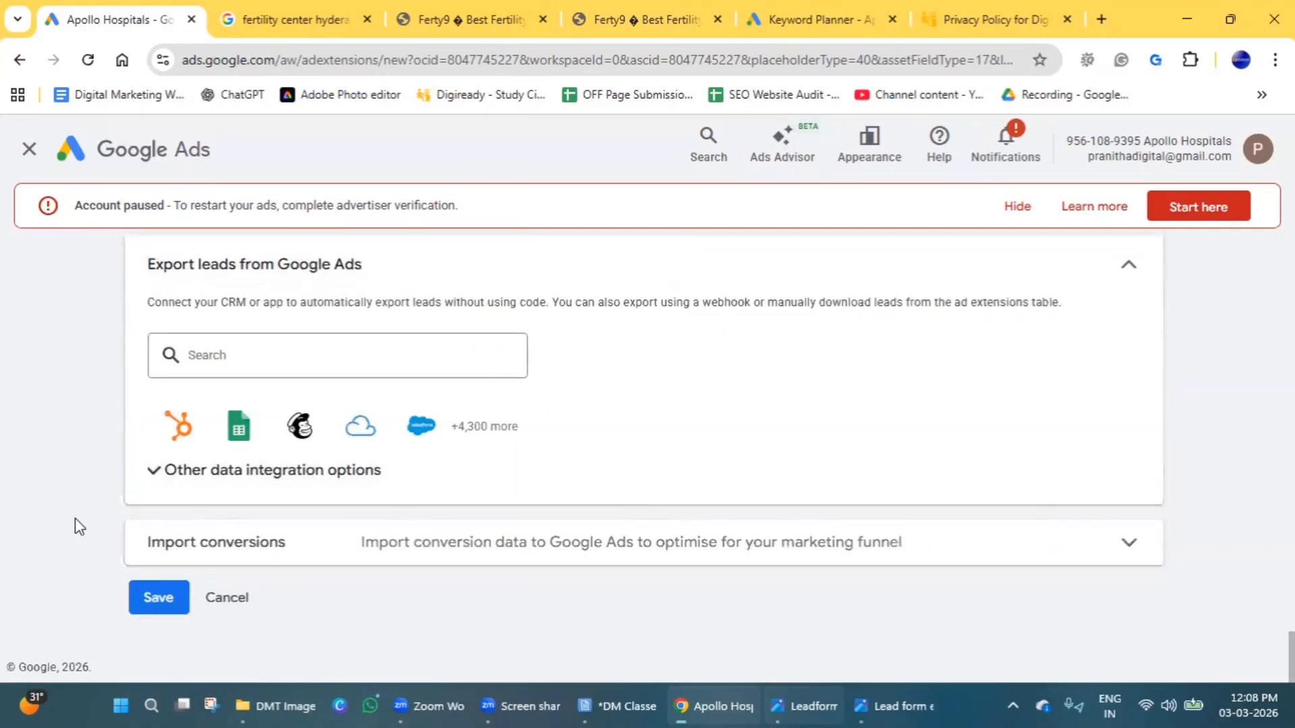
{"action": "left_click", "coordinate": [170, 598]}
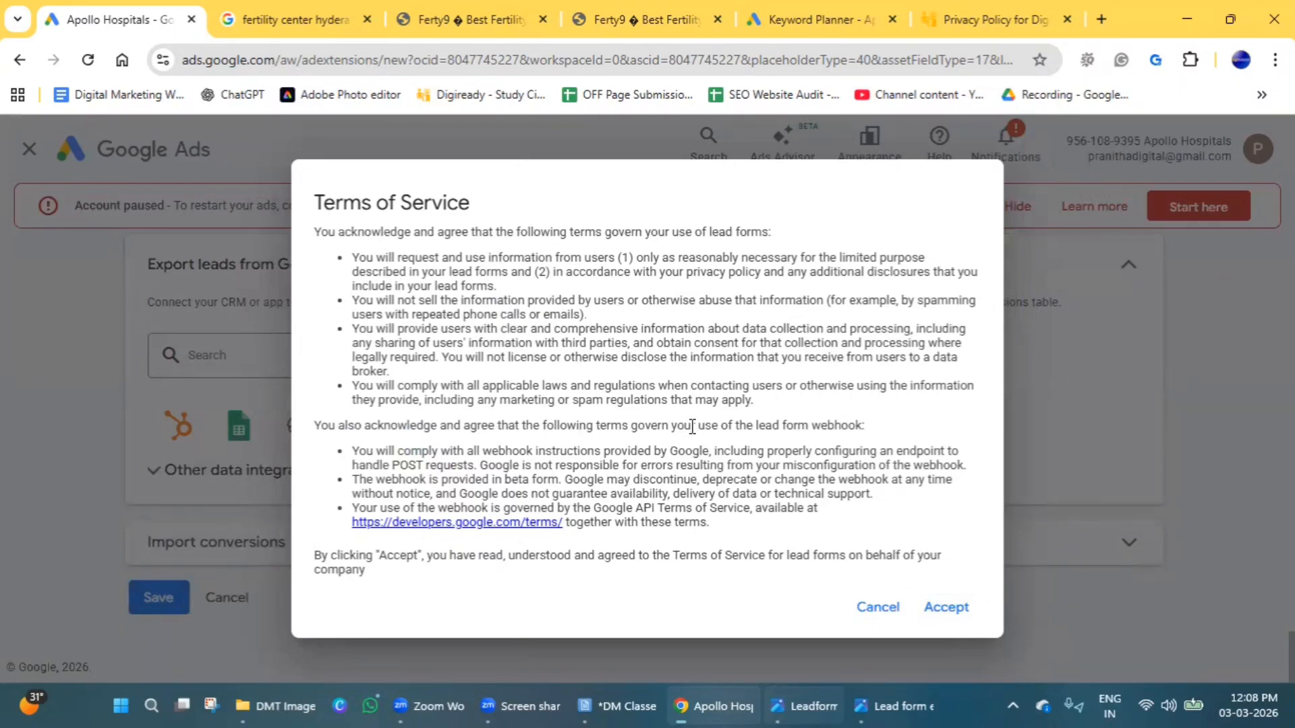
{"action": "left_click", "coordinate": [946, 609]}
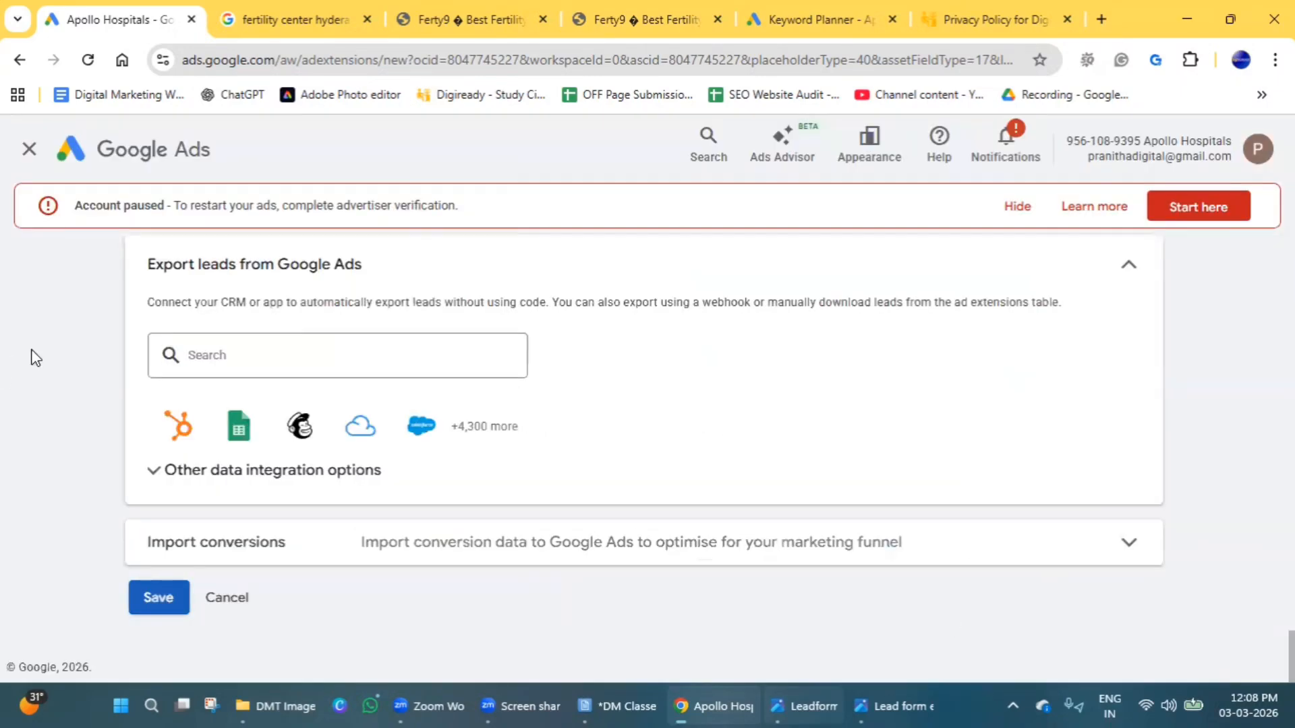
{"action": "left_click", "coordinate": [164, 610]}
Add SEO and Google Ads as the multiple-choice answers to the question "Which program are you interested in?".
{"action": "scroll", "coordinate": [222, 597], "scroll_direction": "up", "scroll_amount": 15}
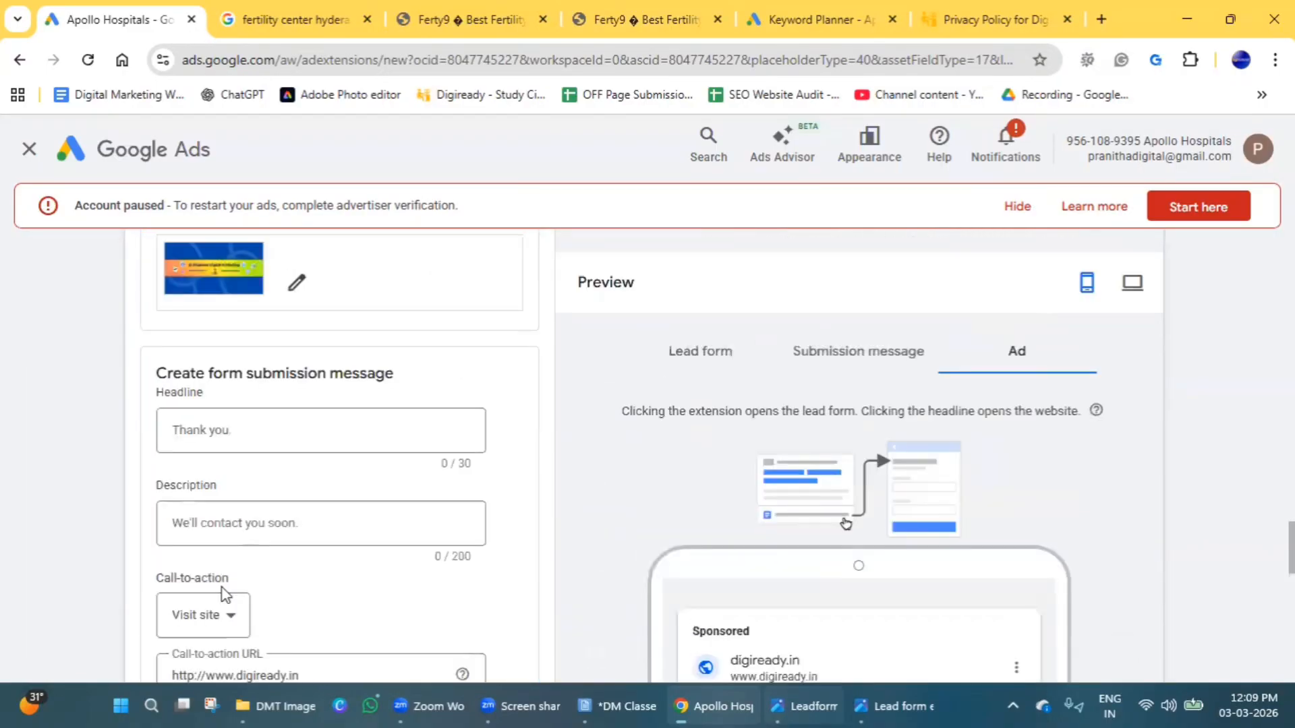
{"action": "scroll", "coordinate": [257, 549], "scroll_direction": "down", "scroll_amount": 3}
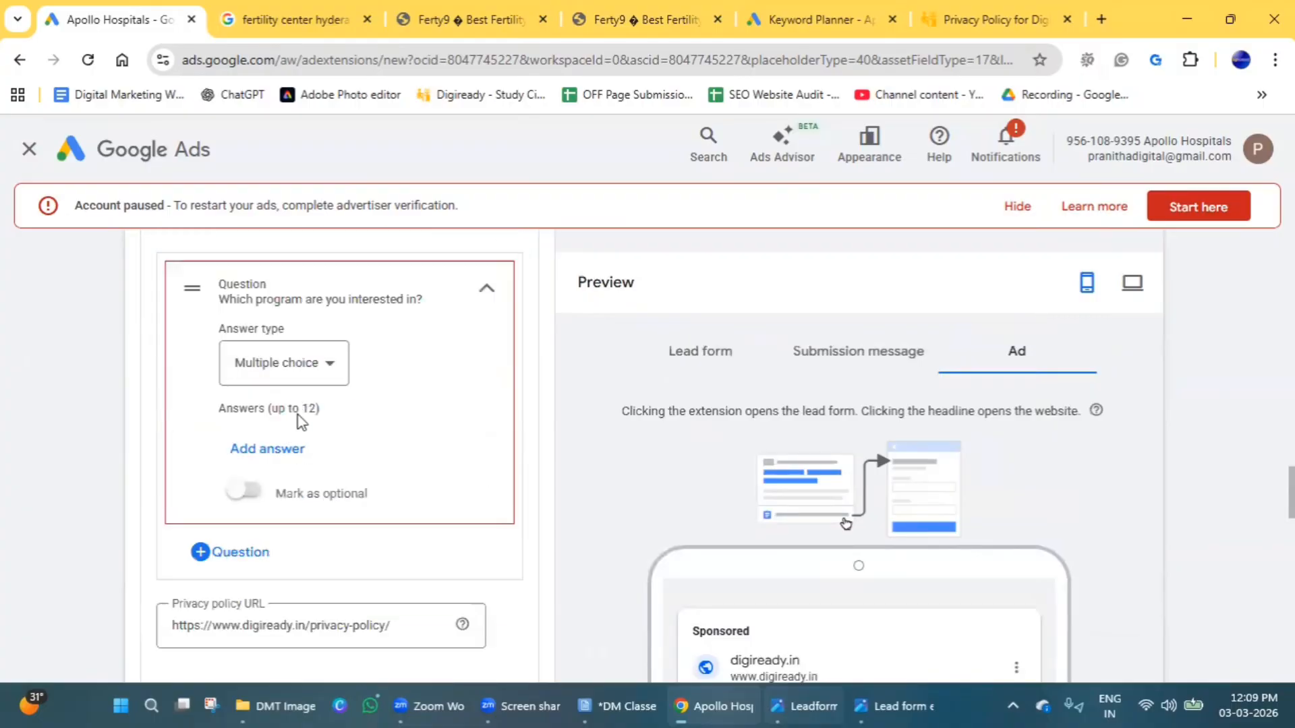
{"action": "left_click", "coordinate": [269, 449]}
{"action": "left_click", "coordinate": [765, 361]}
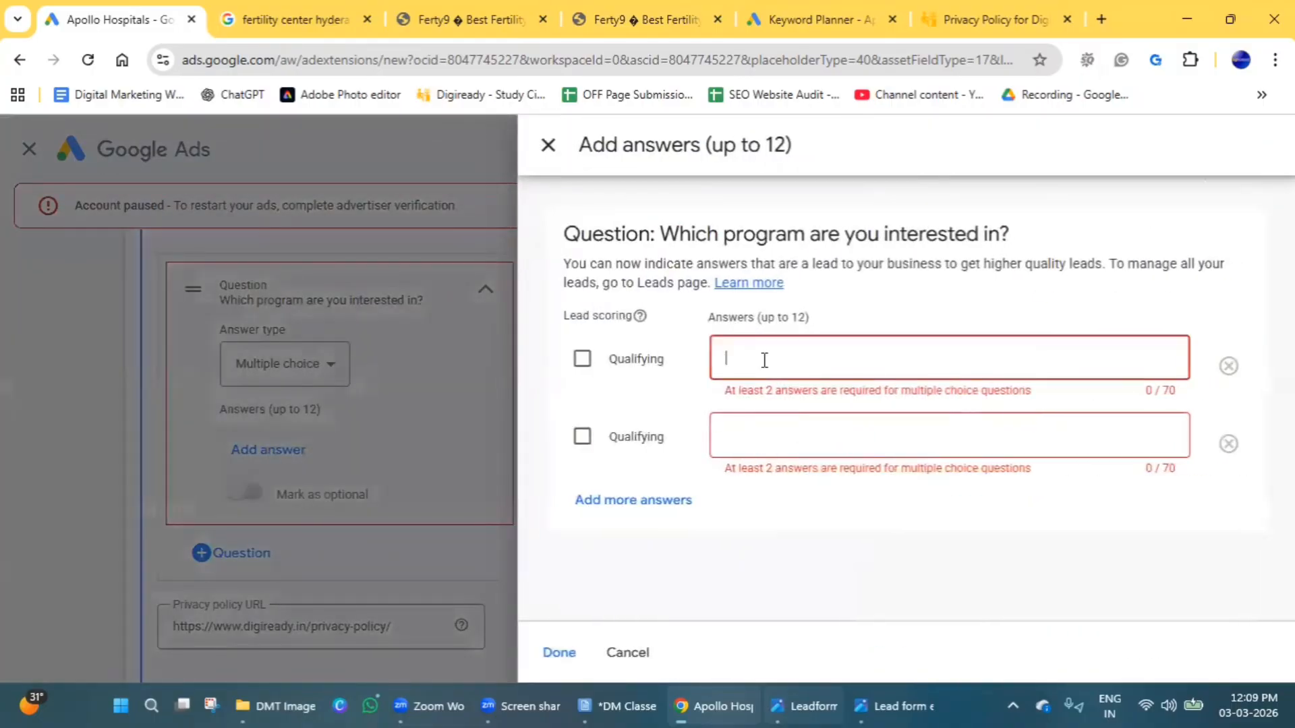
{"action": "type", "text": "SEO"}
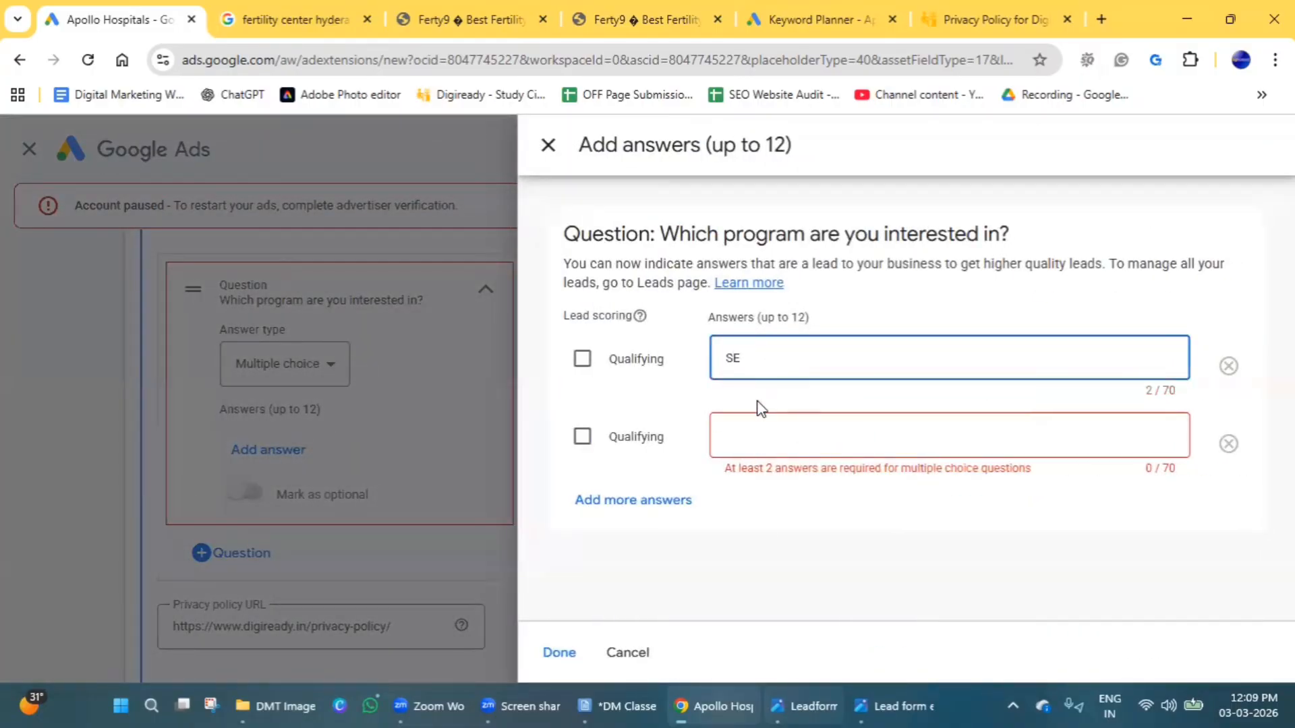
{"action": "left_click", "coordinate": [757, 440]}
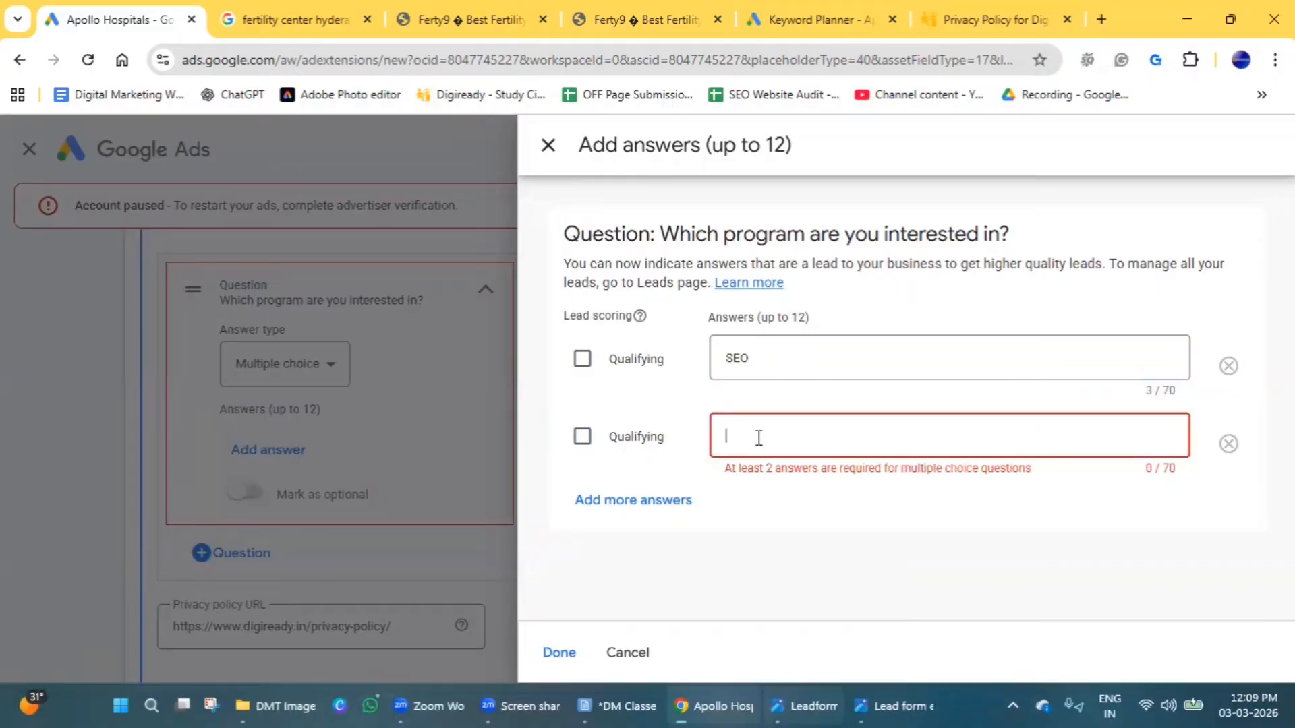
{"action": "type", "text": "Google"}
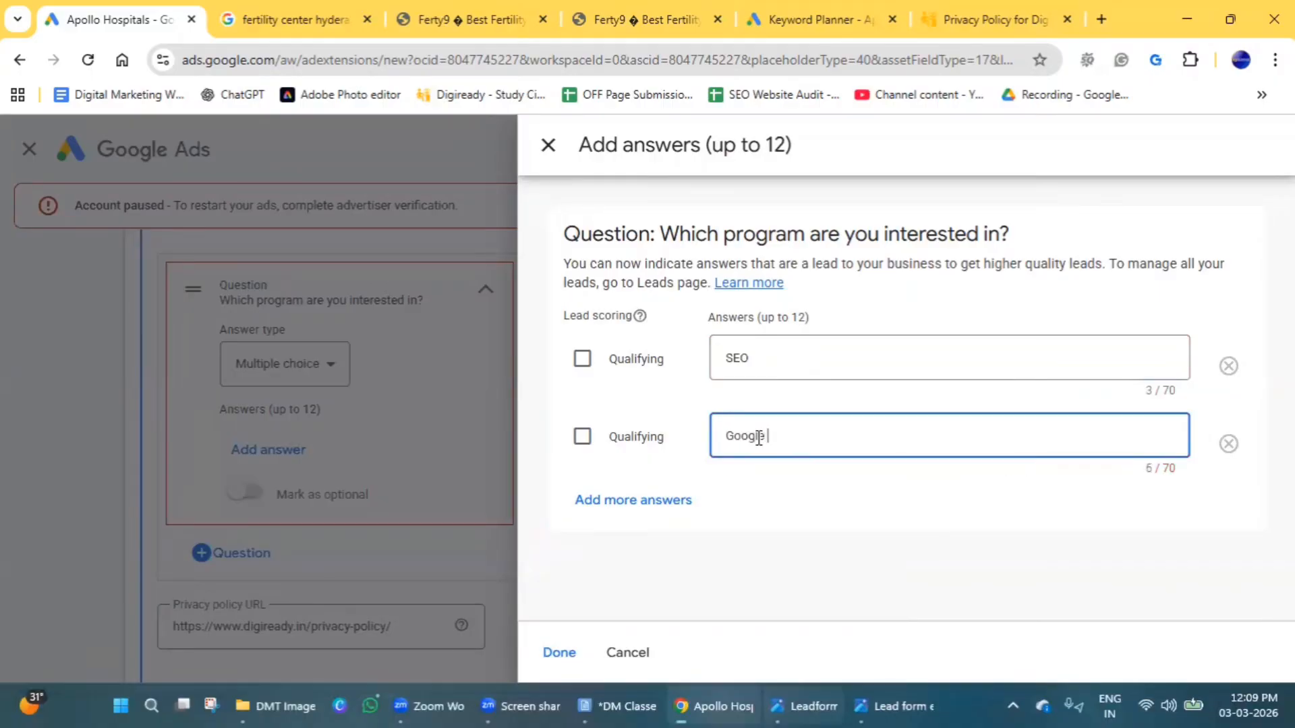
{"action": "type", "text": " Ads"}
{"action": "left_click", "coordinate": [559, 653]}
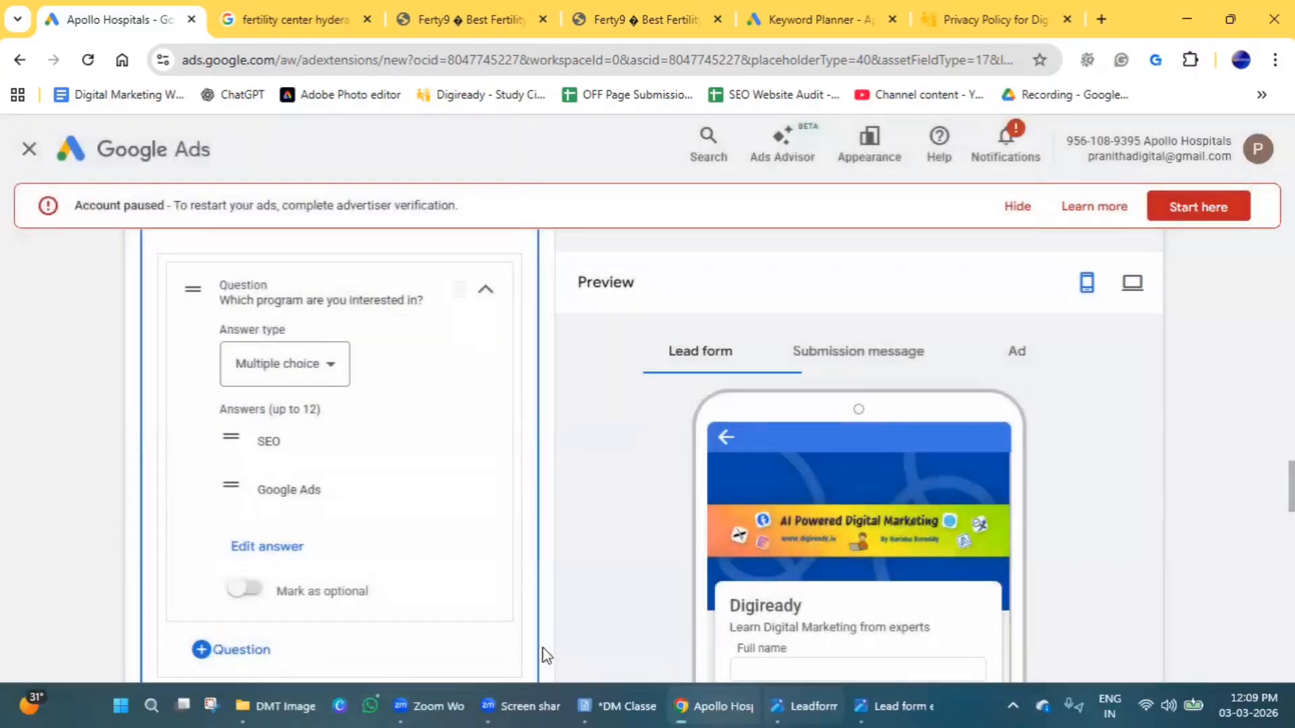
Check the program question in the lead form preview and save the lead form asset.
{"action": "scroll", "coordinate": [367, 544], "scroll_direction": "down", "scroll_amount": 15}
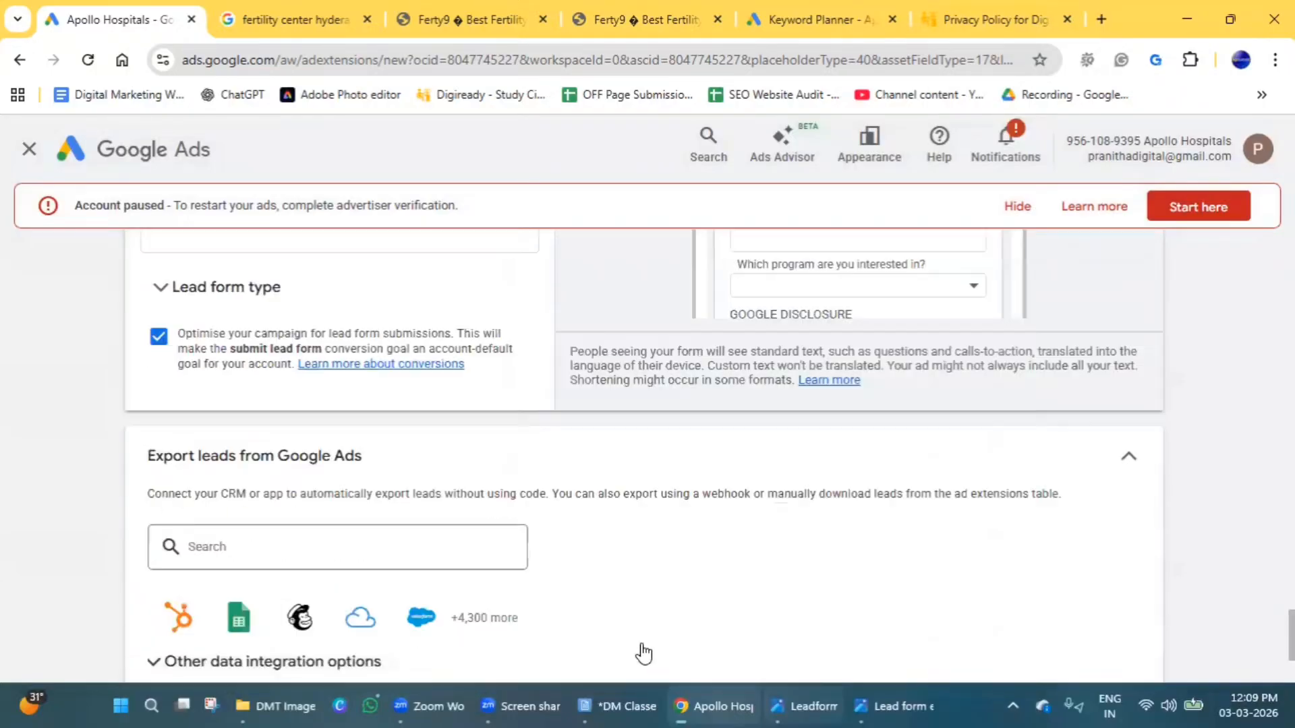
{"action": "scroll", "coordinate": [643, 653], "scroll_direction": "up", "scroll_amount": 4}
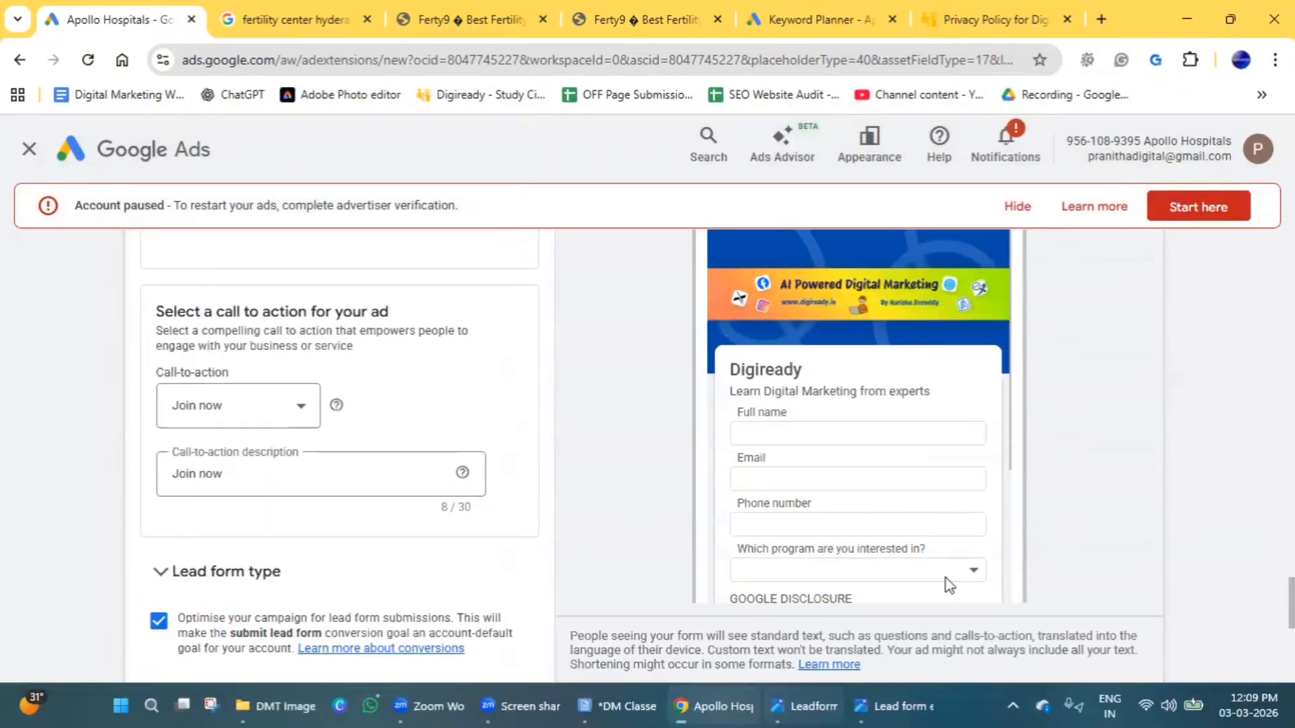
{"action": "scroll", "coordinate": [543, 528], "scroll_direction": "down", "scroll_amount": 5}
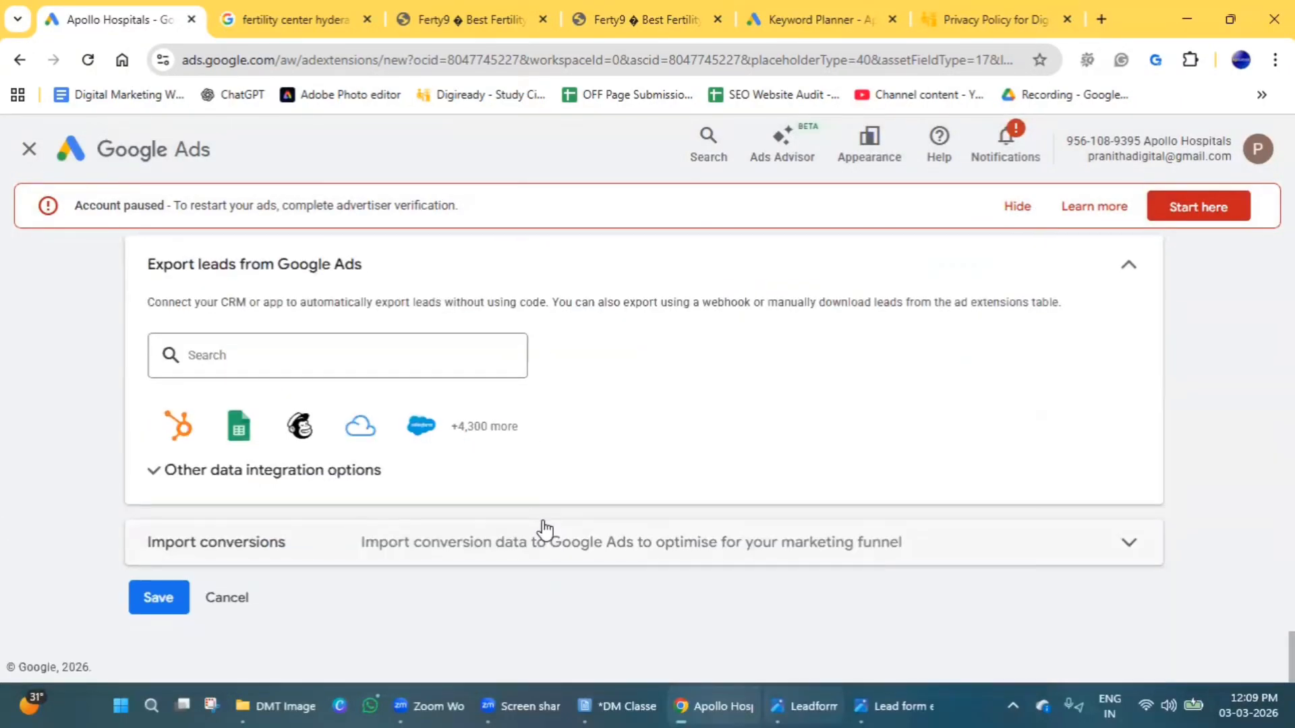
{"action": "left_click", "coordinate": [183, 597]}
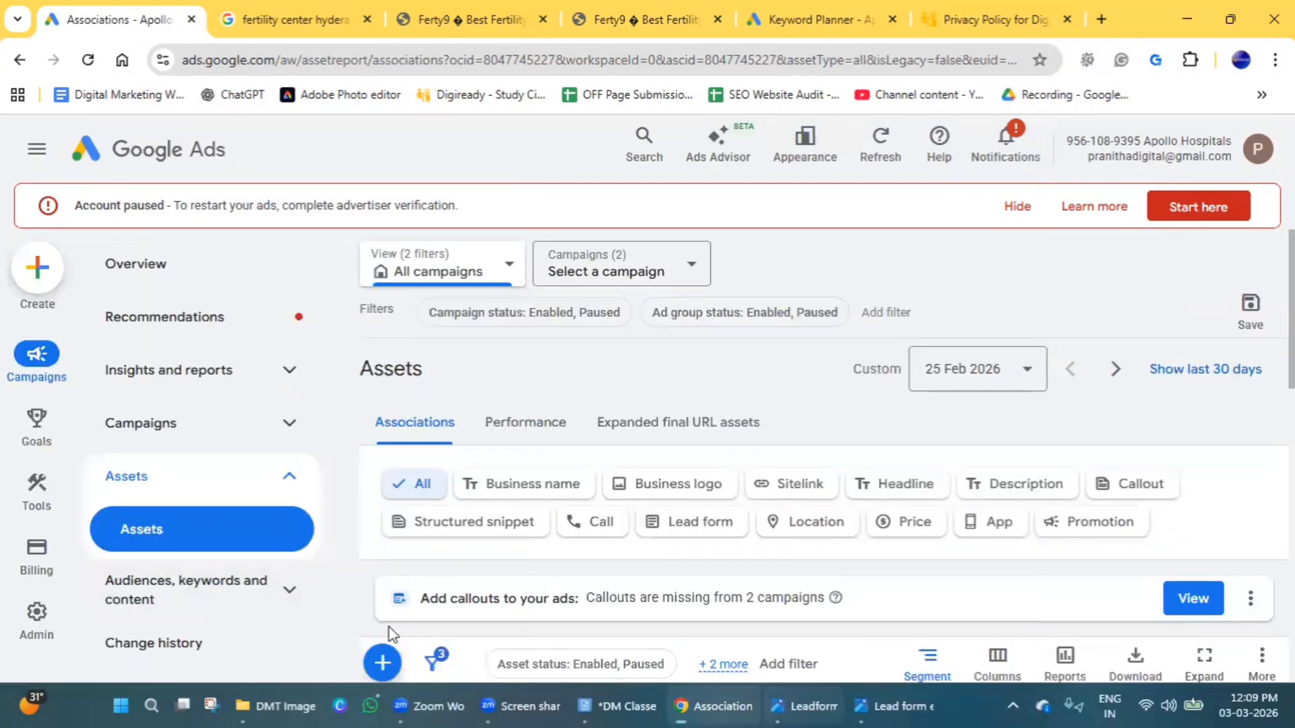
Start creating a location asset and view the example search ads in the Leadform.PNG image.
{"action": "left_click", "coordinate": [382, 666]}
{"action": "scroll", "coordinate": [503, 458], "scroll_direction": "down", "scroll_amount": 2}
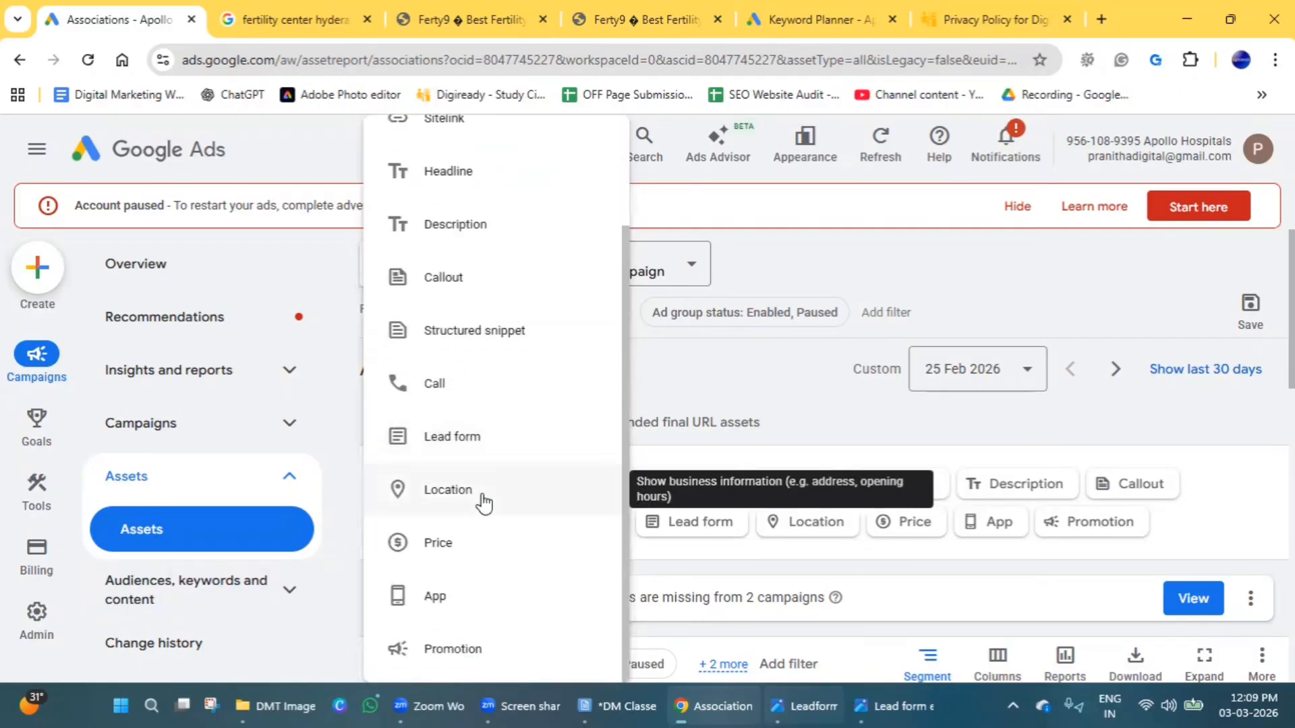
{"action": "mouse_move", "coordinate": [818, 705]}
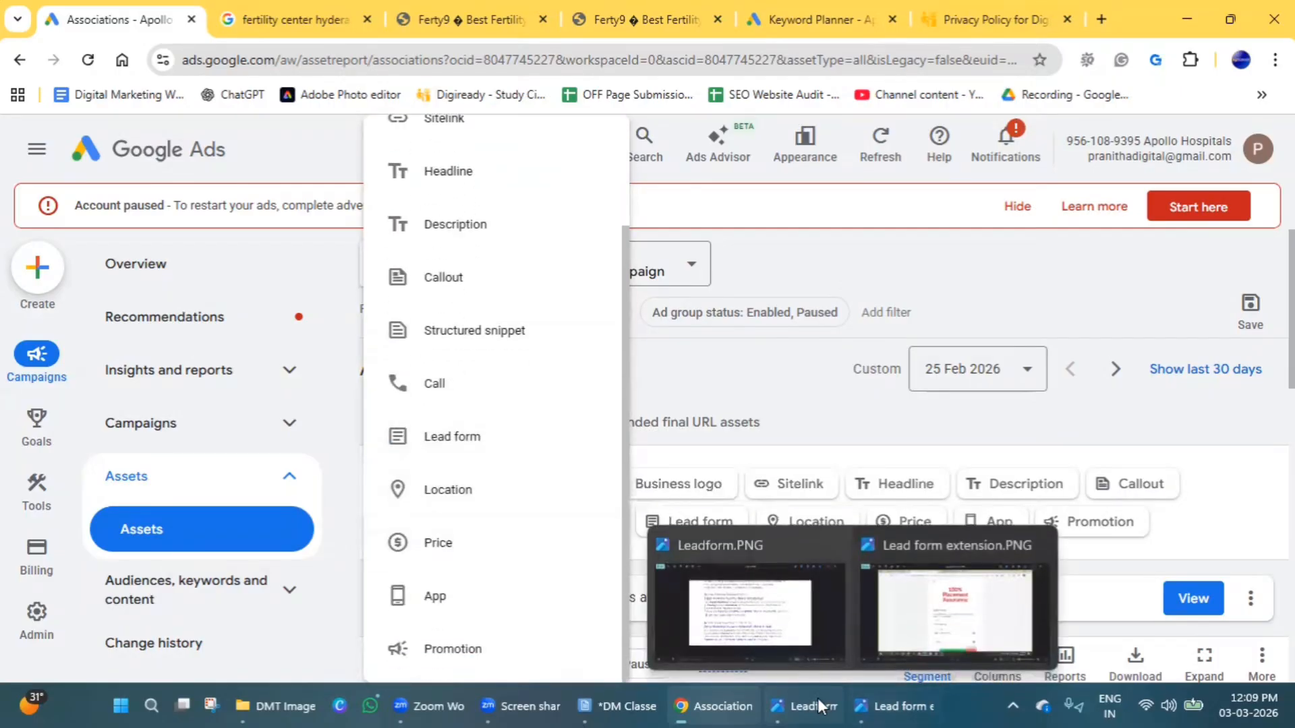
{"action": "left_click", "coordinate": [780, 657]}
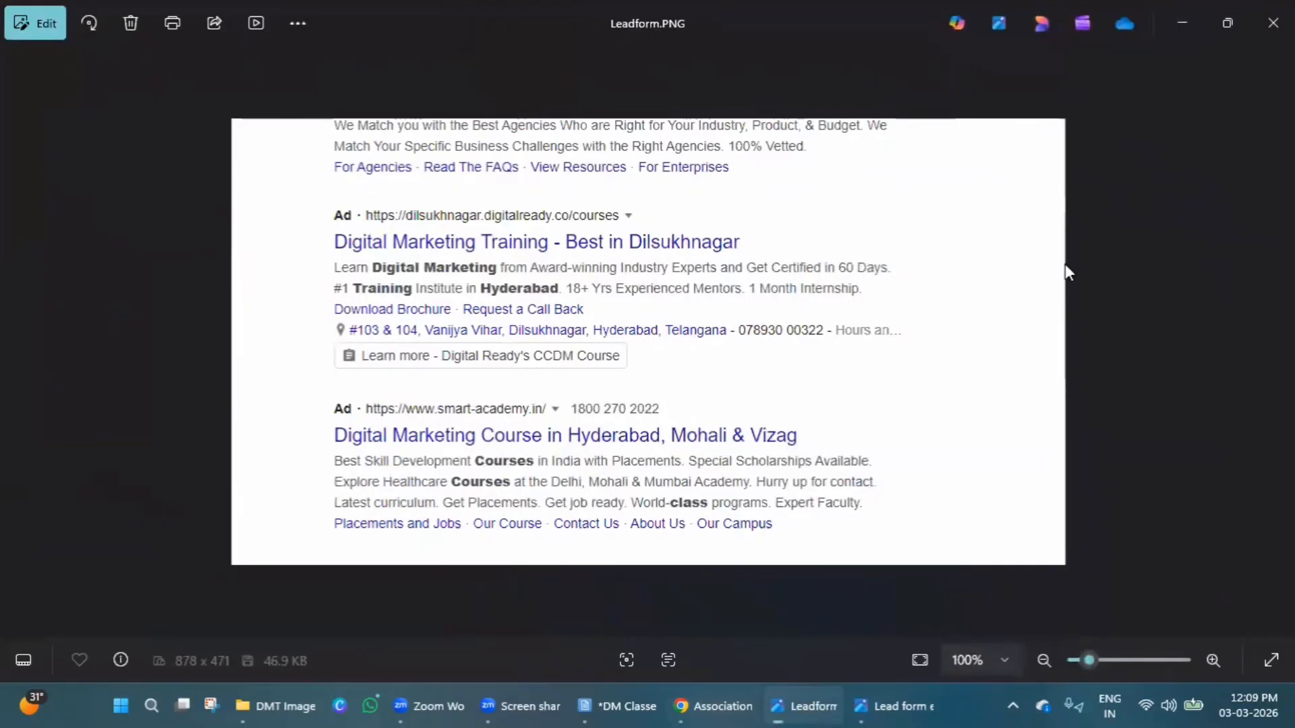
{"action": "left_click", "coordinate": [1198, 8]}
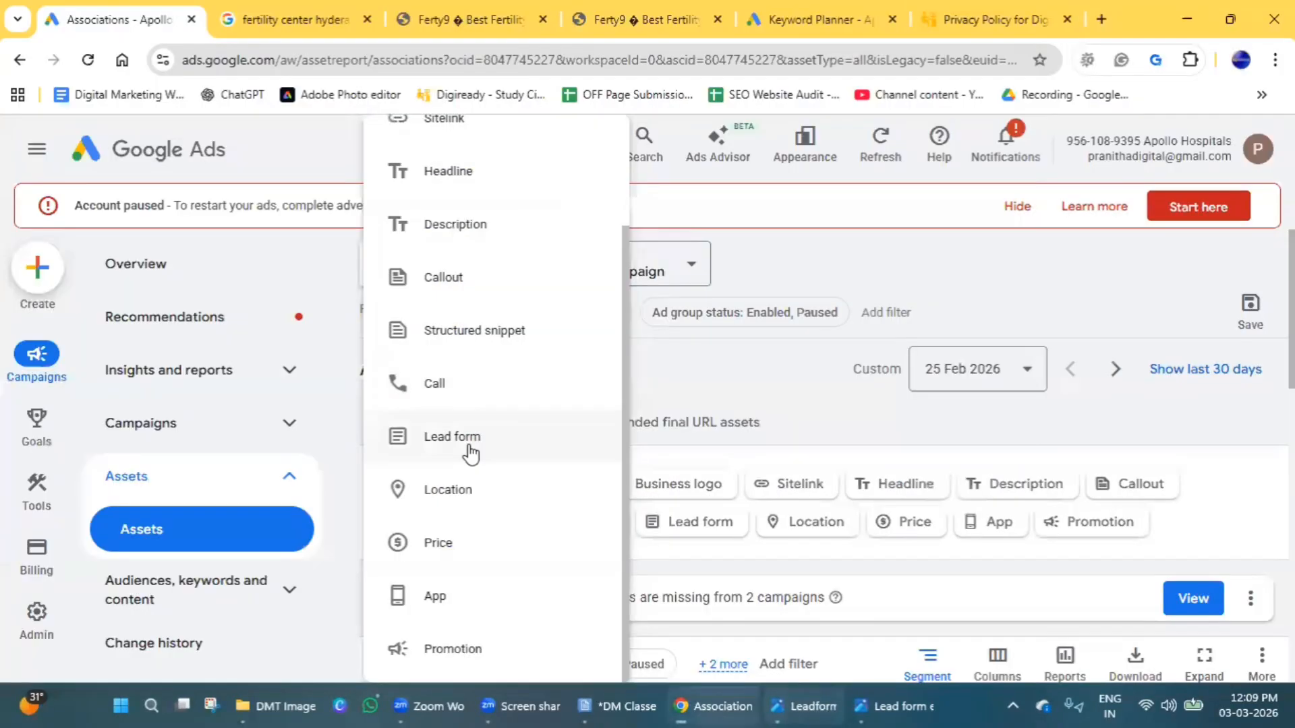
{"action": "left_click", "coordinate": [466, 496]}
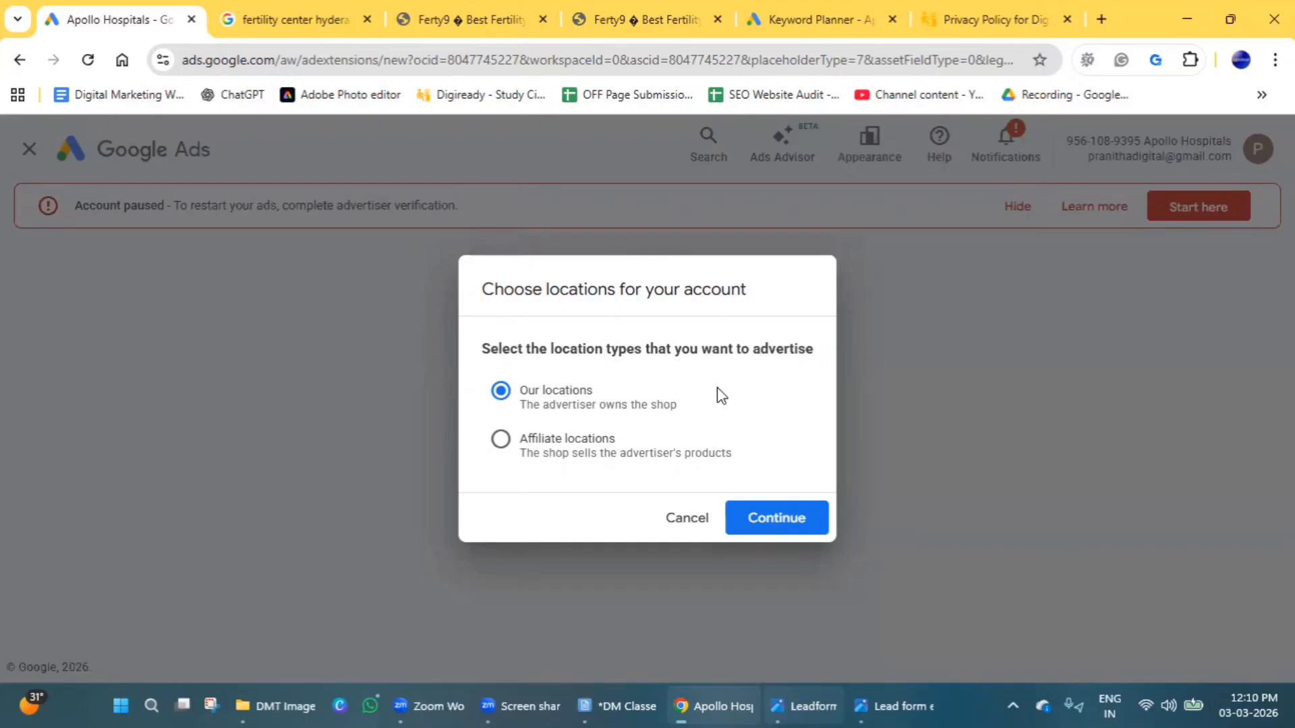
Add Kadapa, Andhra Pradesh from Google Maps as an advertiser-owned location for the account.
{"action": "left_click", "coordinate": [759, 519]}
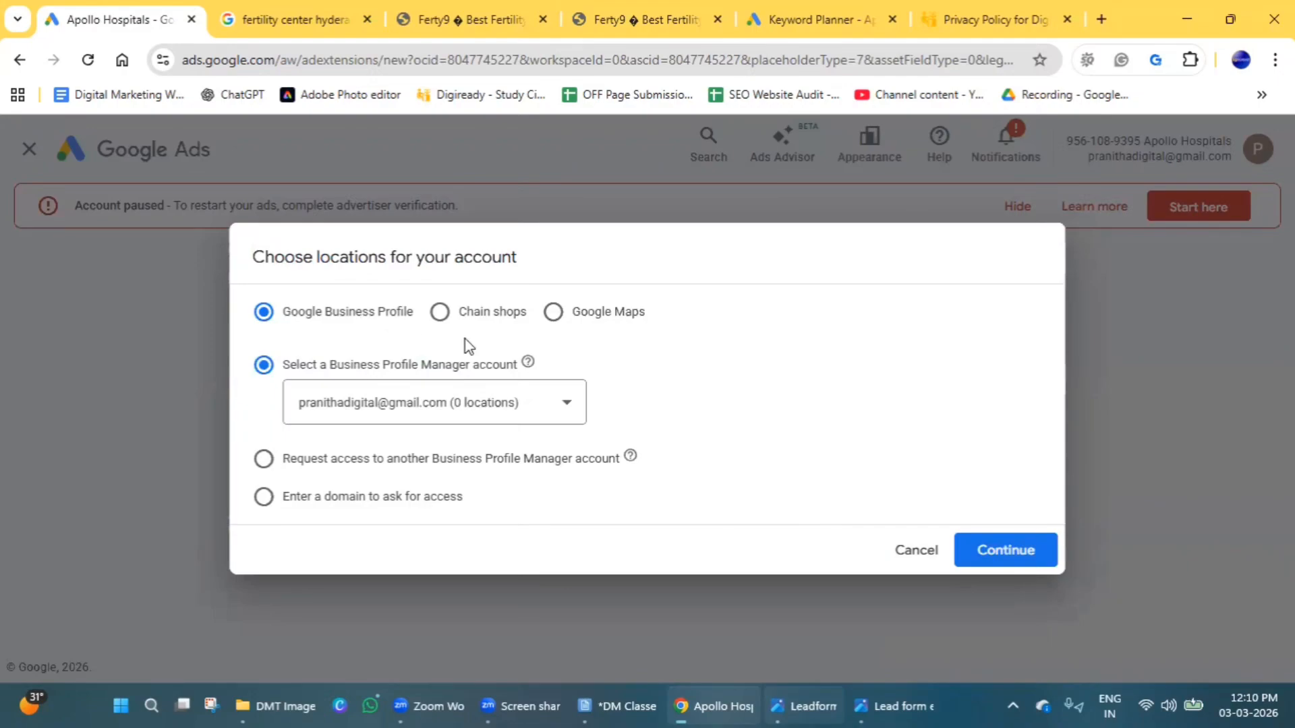
{"action": "left_click", "coordinate": [556, 314]}
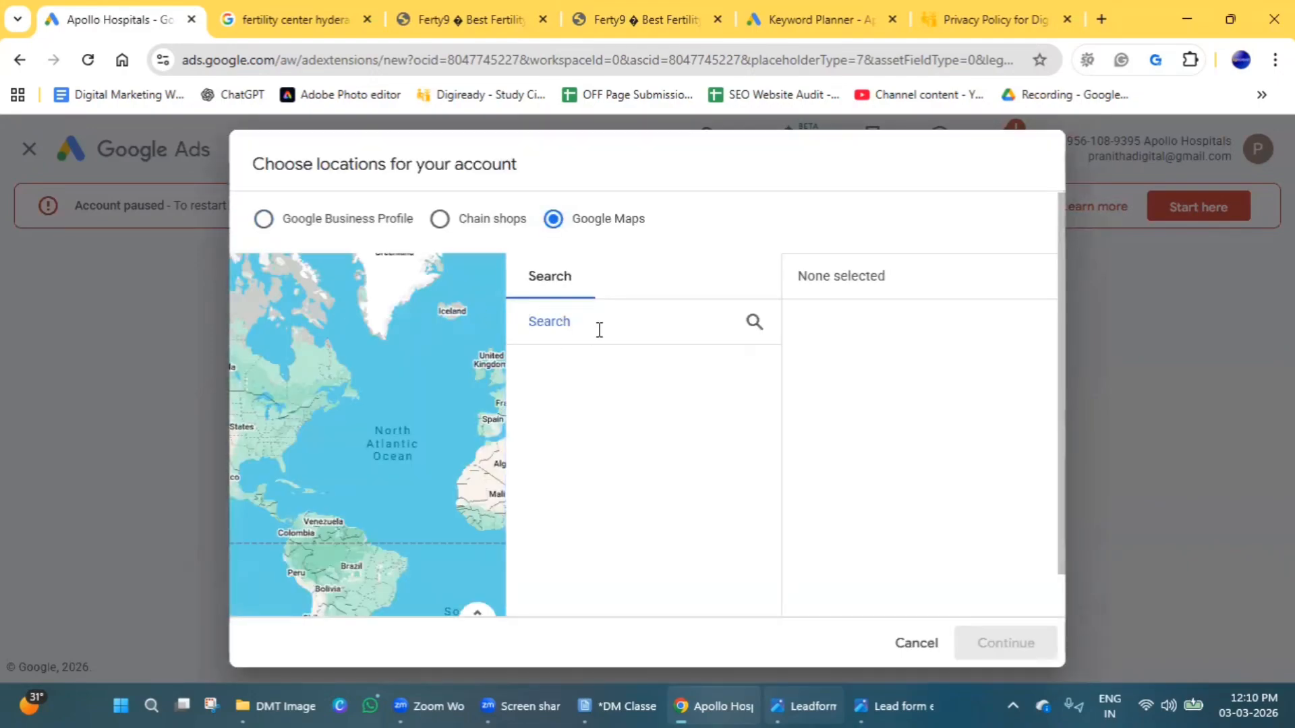
{"action": "type", "text": "kadapa"}
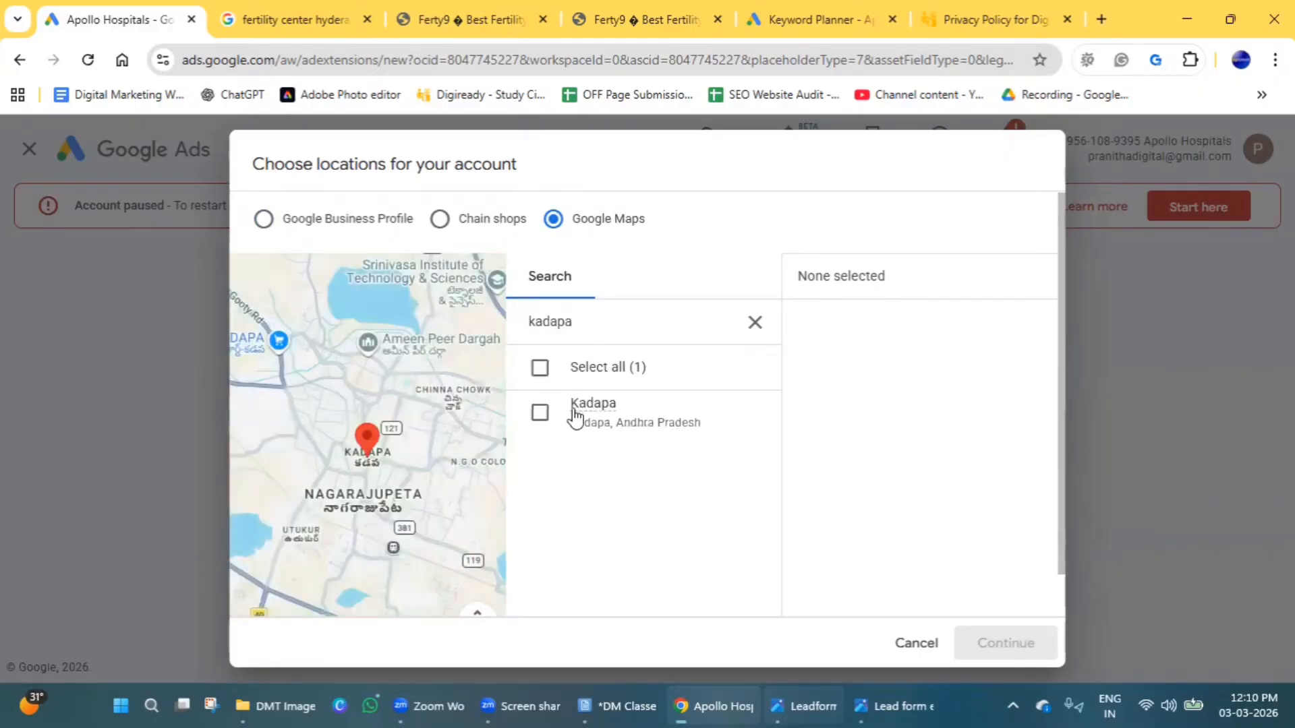
{"action": "double_click", "coordinate": [537, 413]}
{"action": "left_click", "coordinate": [541, 415]}
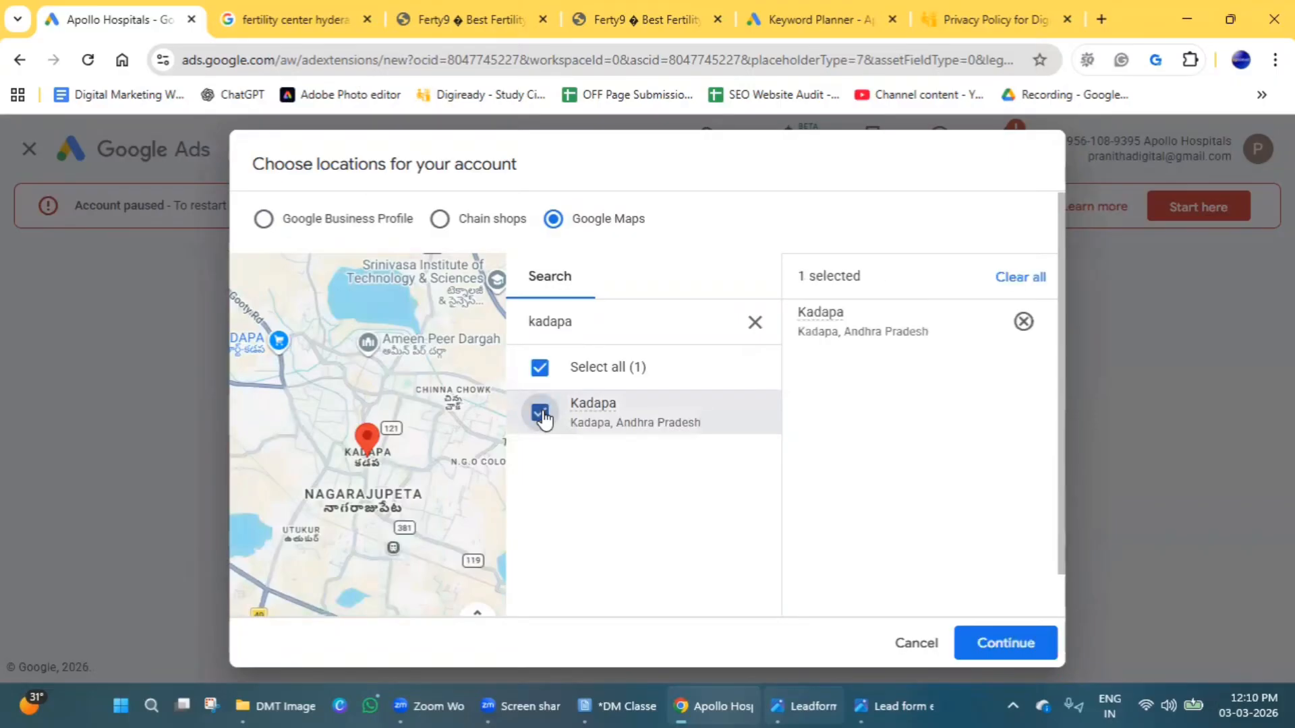
{"action": "left_click", "coordinate": [981, 640]}
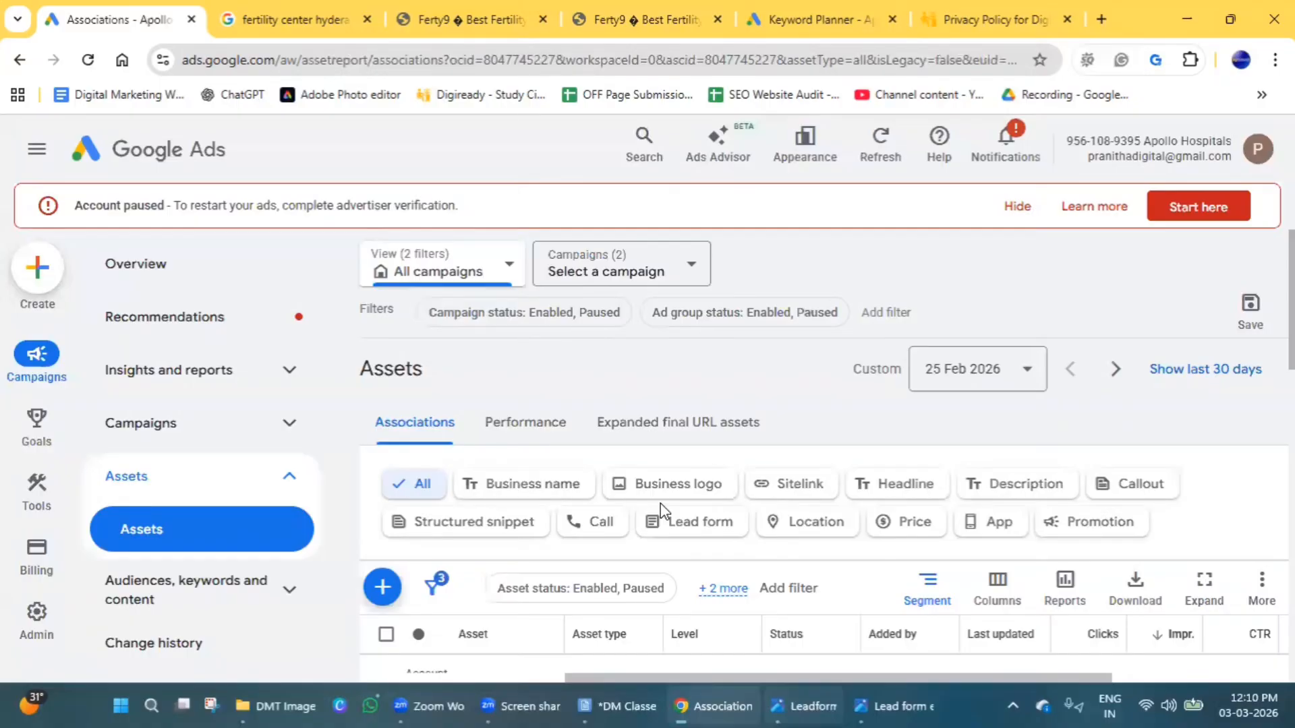
Start creating a price asset with English as its language.
{"action": "left_click", "coordinate": [382, 588]}
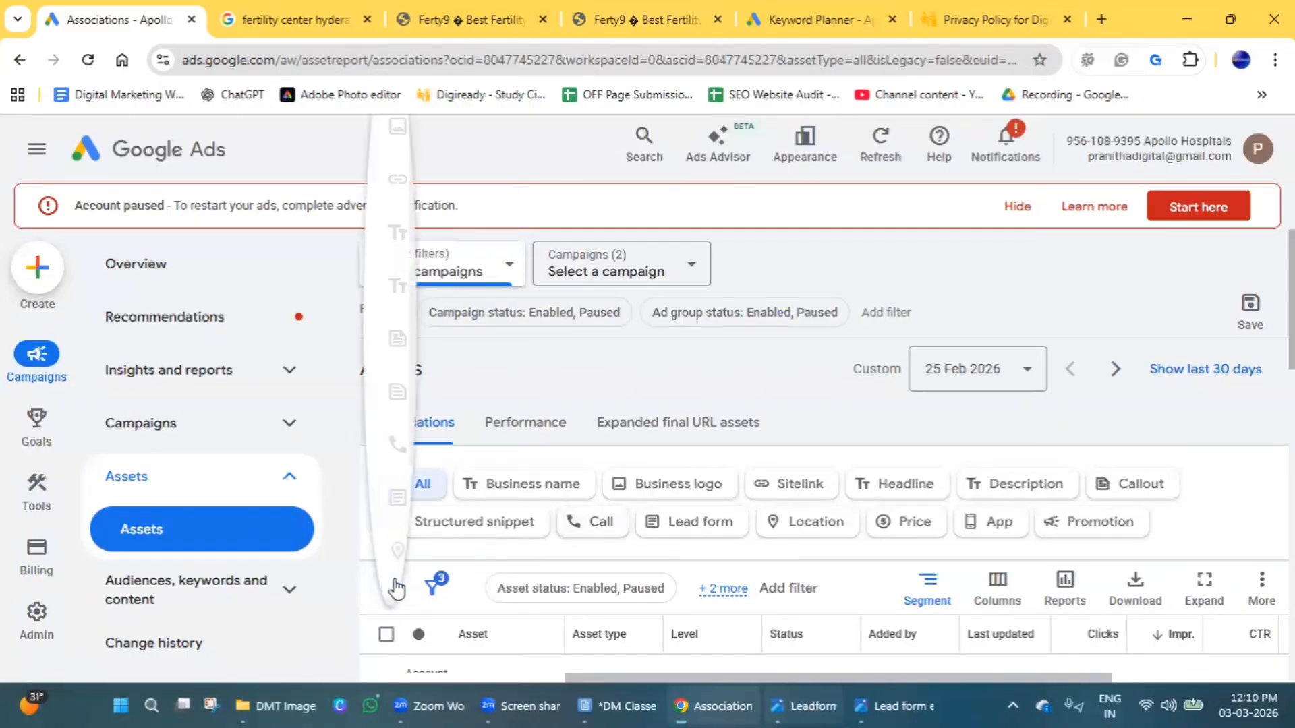
{"action": "scroll", "coordinate": [480, 491], "scroll_direction": "down", "scroll_amount": 2}
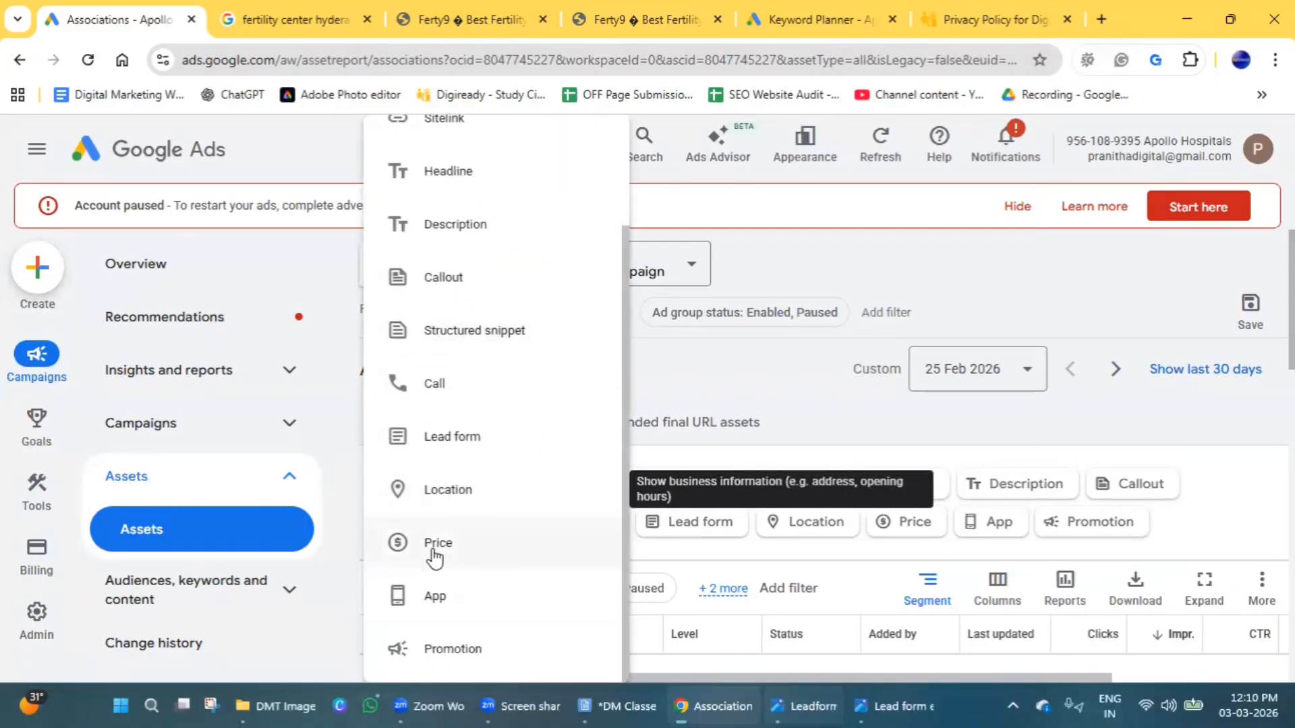
{"action": "left_click", "coordinate": [457, 548]}
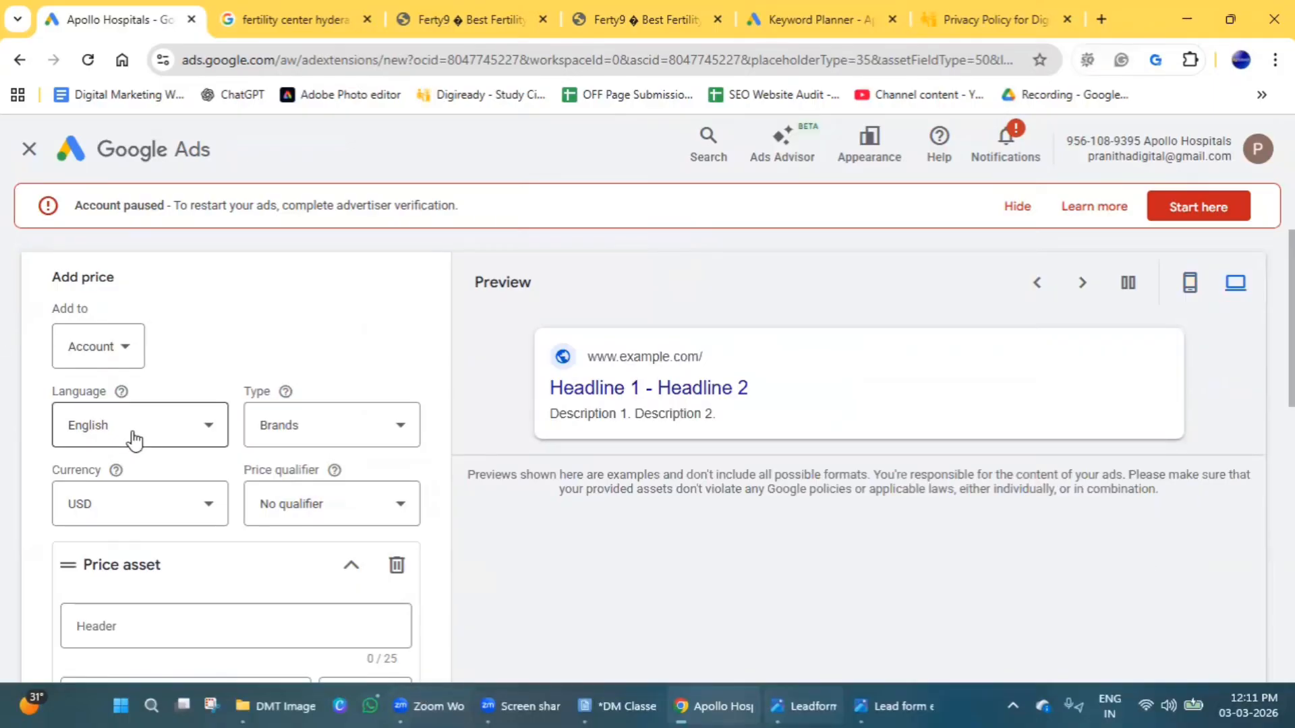
{"action": "left_click", "coordinate": [183, 437]}
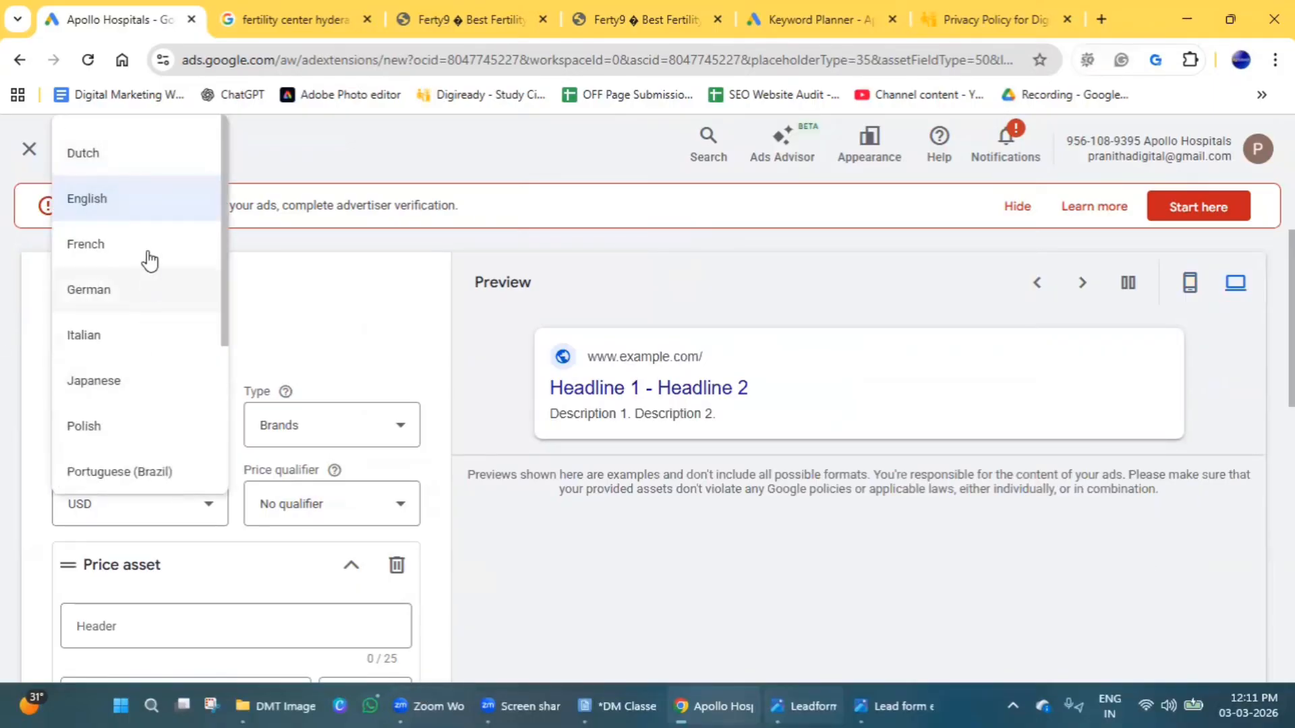
{"action": "scroll", "coordinate": [142, 317], "scroll_direction": "down", "scroll_amount": 1}
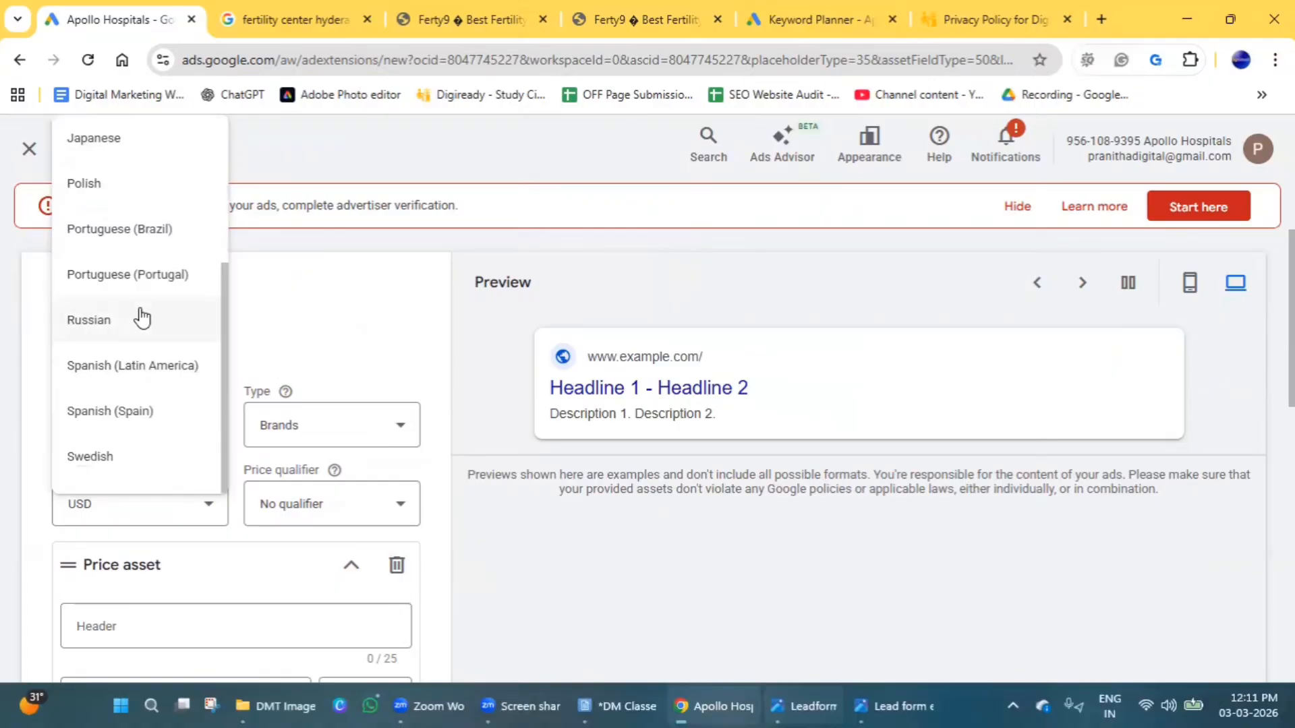
{"action": "scroll", "coordinate": [104, 405], "scroll_direction": "up", "scroll_amount": 3}
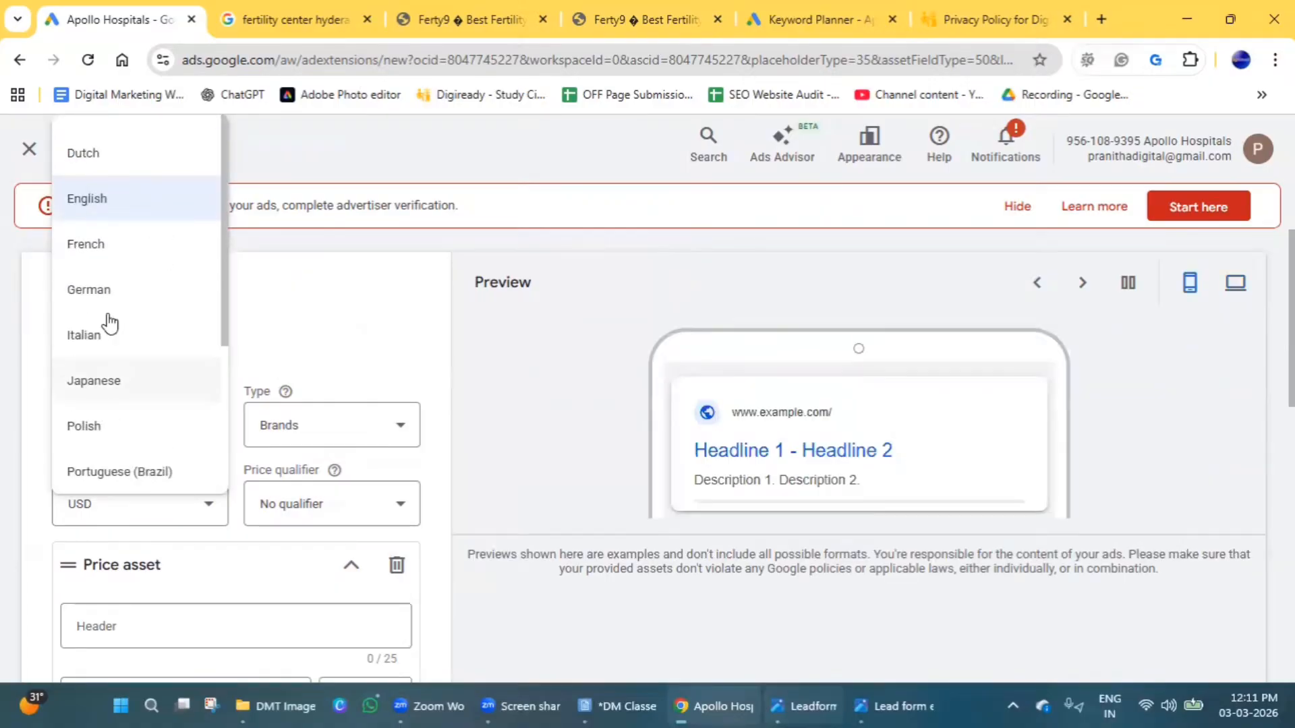
{"action": "left_click", "coordinate": [106, 203]}
Set the price asset's type to Services and its currency to INR.
{"action": "left_click", "coordinate": [285, 432]}
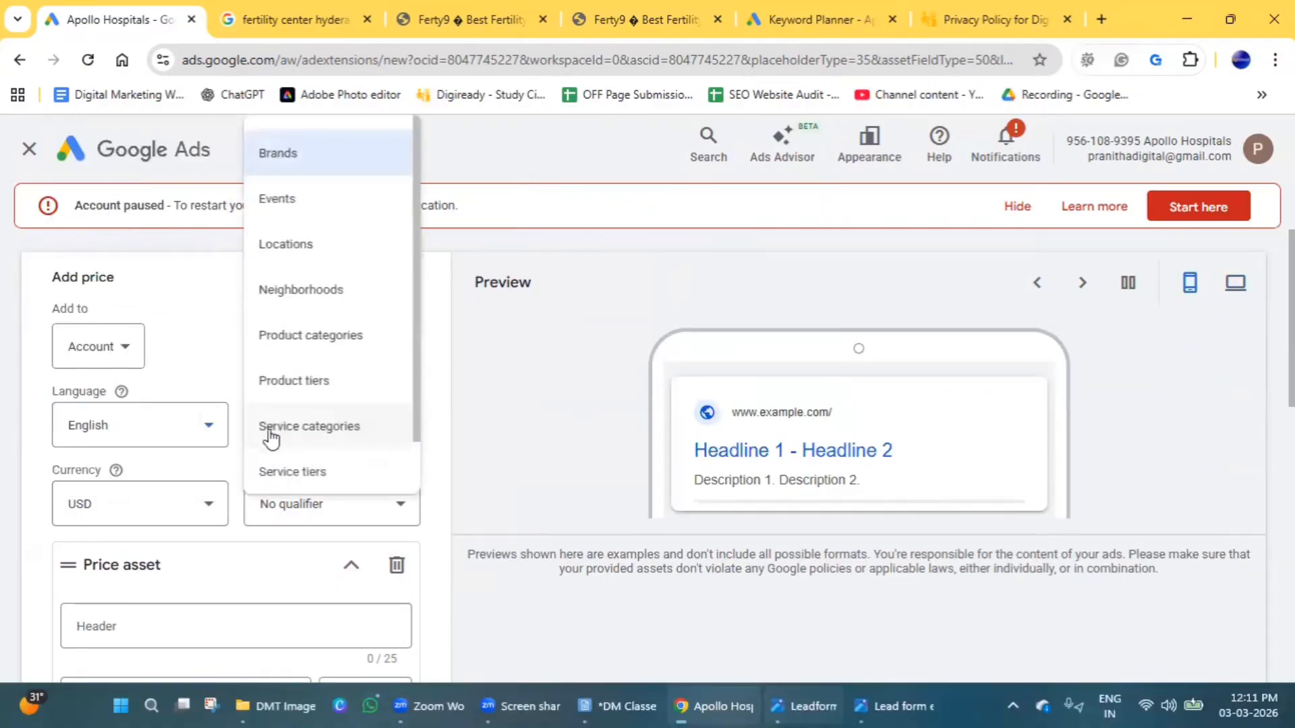
{"action": "scroll", "coordinate": [294, 381], "scroll_direction": "down", "scroll_amount": 1}
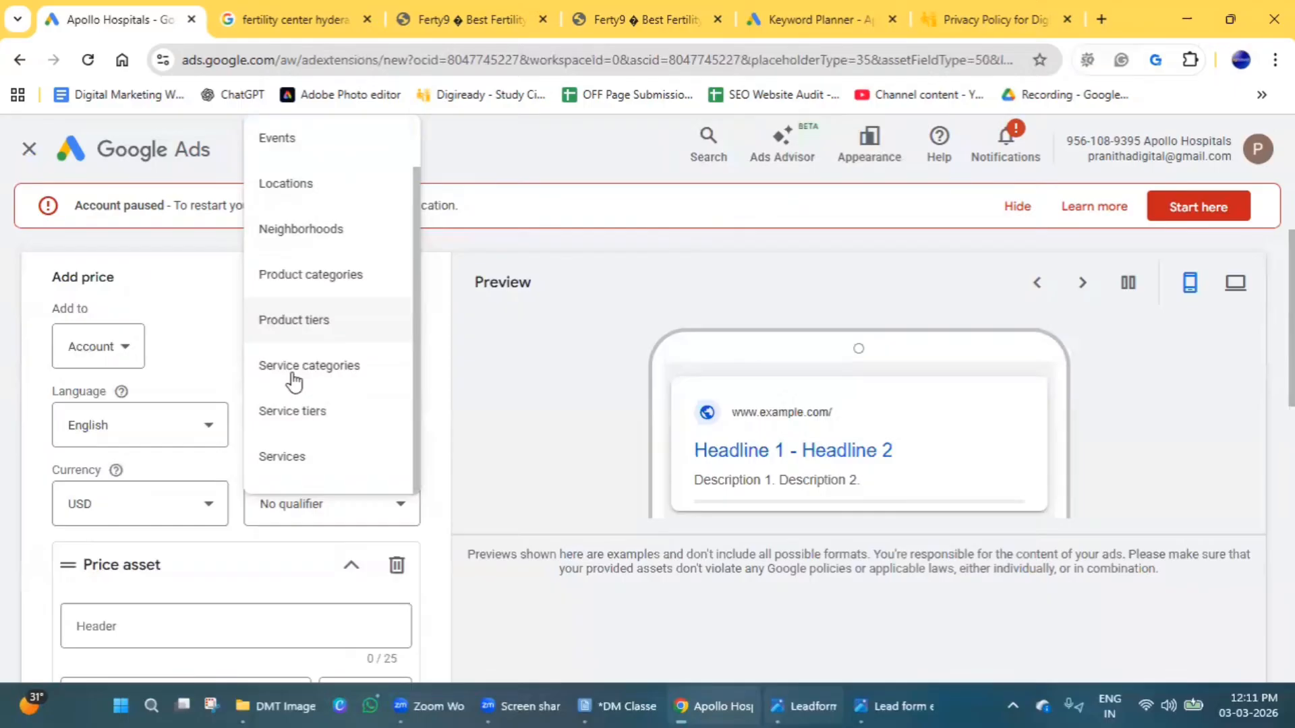
{"action": "left_click", "coordinate": [309, 460]}
{"action": "left_click", "coordinate": [130, 522]}
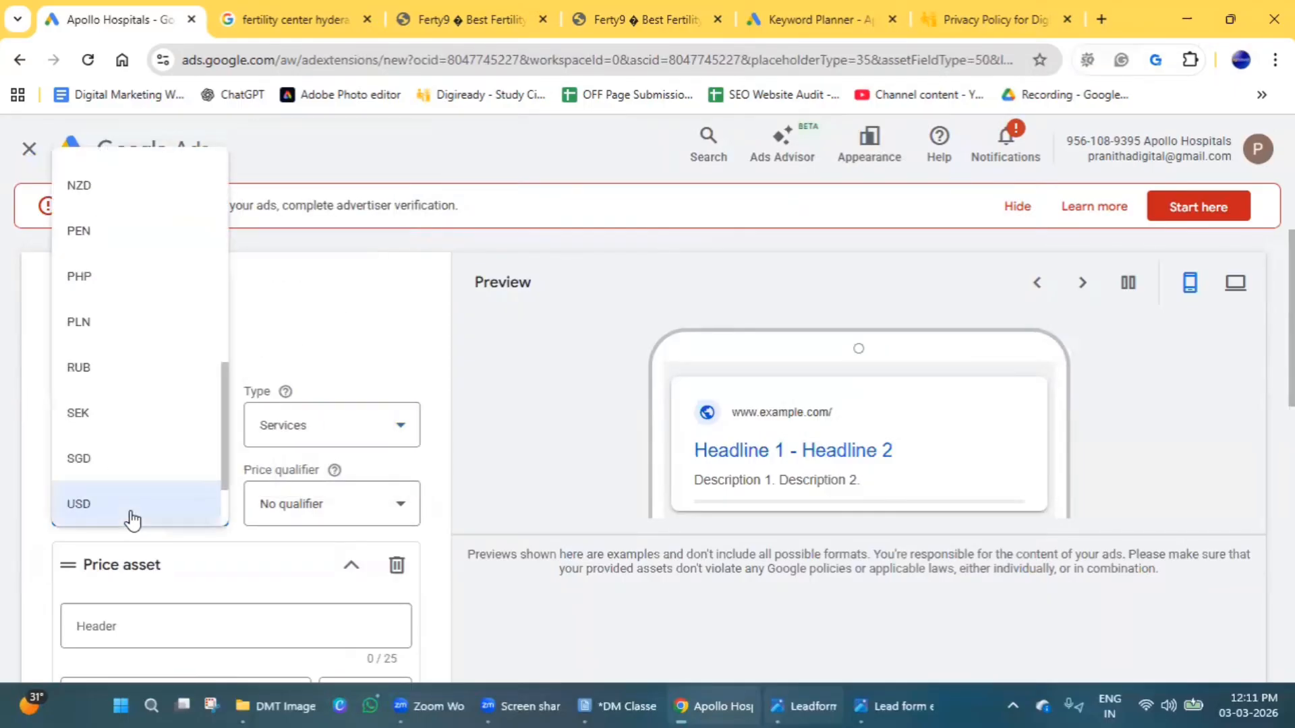
{"action": "scroll", "coordinate": [110, 474], "scroll_direction": "up", "scroll_amount": 5}
{"action": "scroll", "coordinate": [102, 446], "scroll_direction": "up", "scroll_amount": 1}
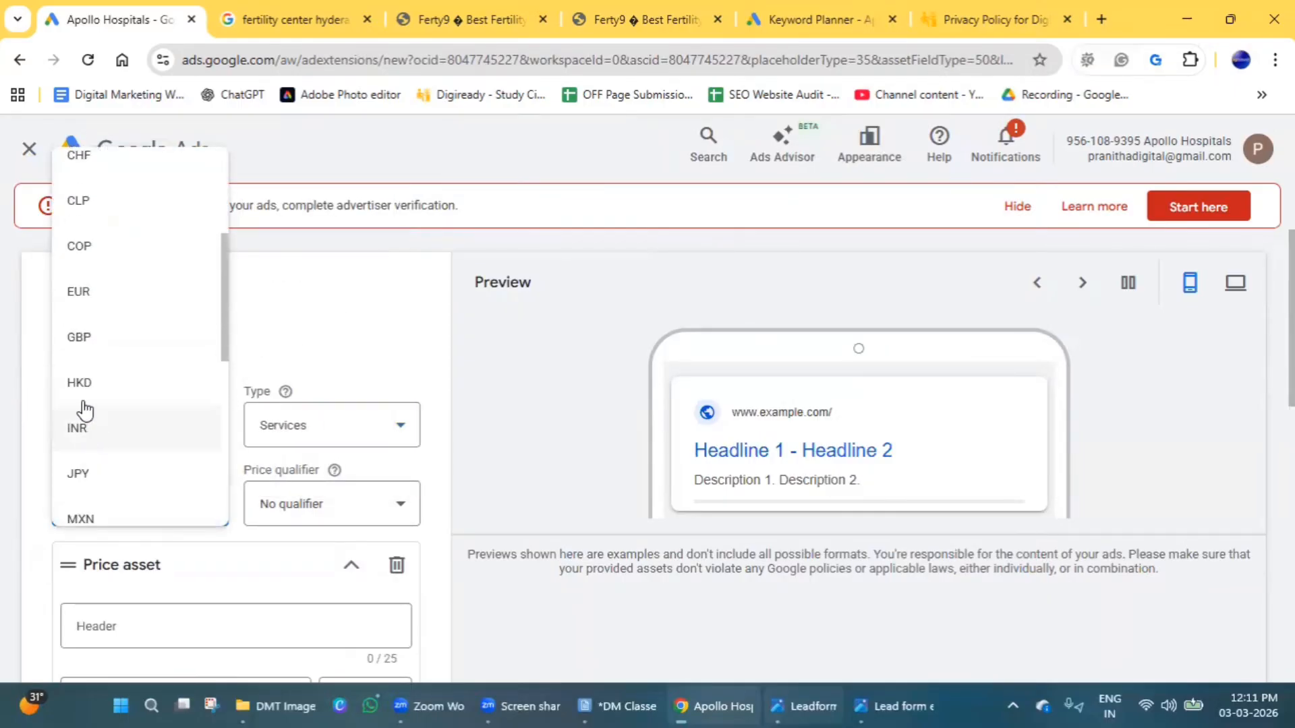
{"action": "left_click", "coordinate": [81, 425]}
Review the price qualifier options and set the qualifier to Up to.
{"action": "left_click", "coordinate": [331, 525]}
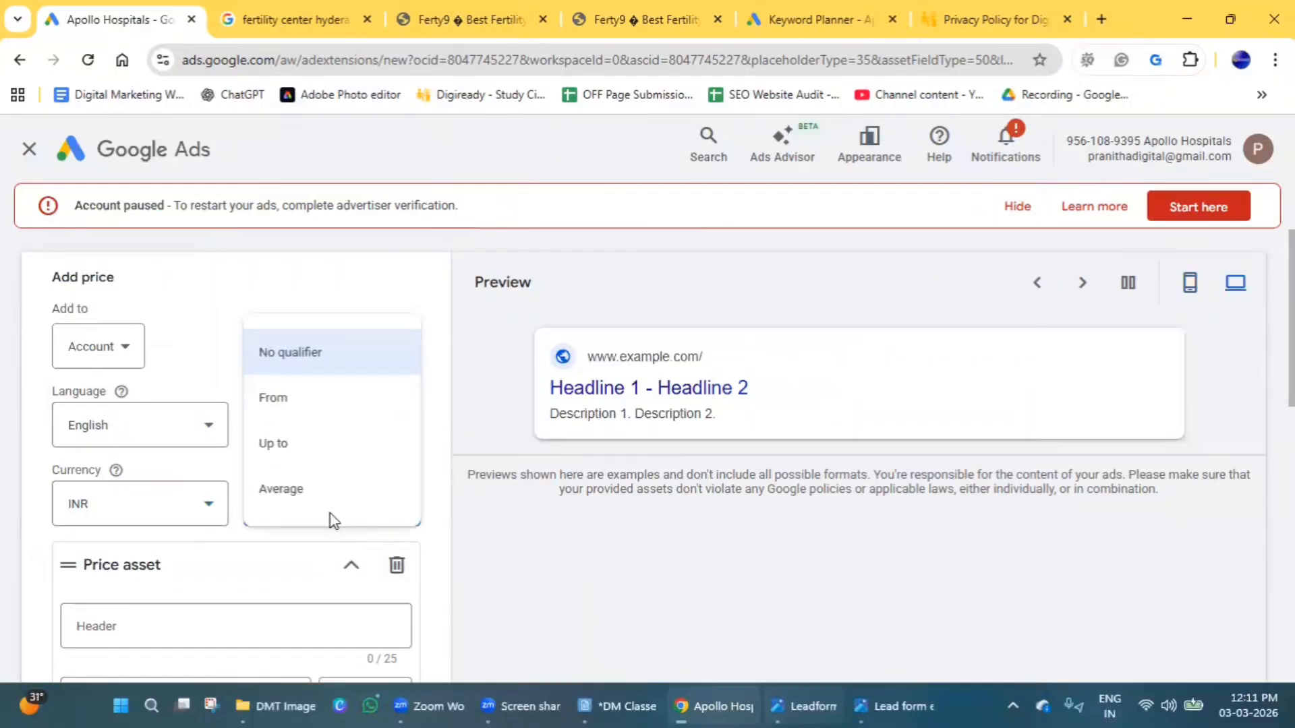
{"action": "left_click", "coordinate": [337, 533]}
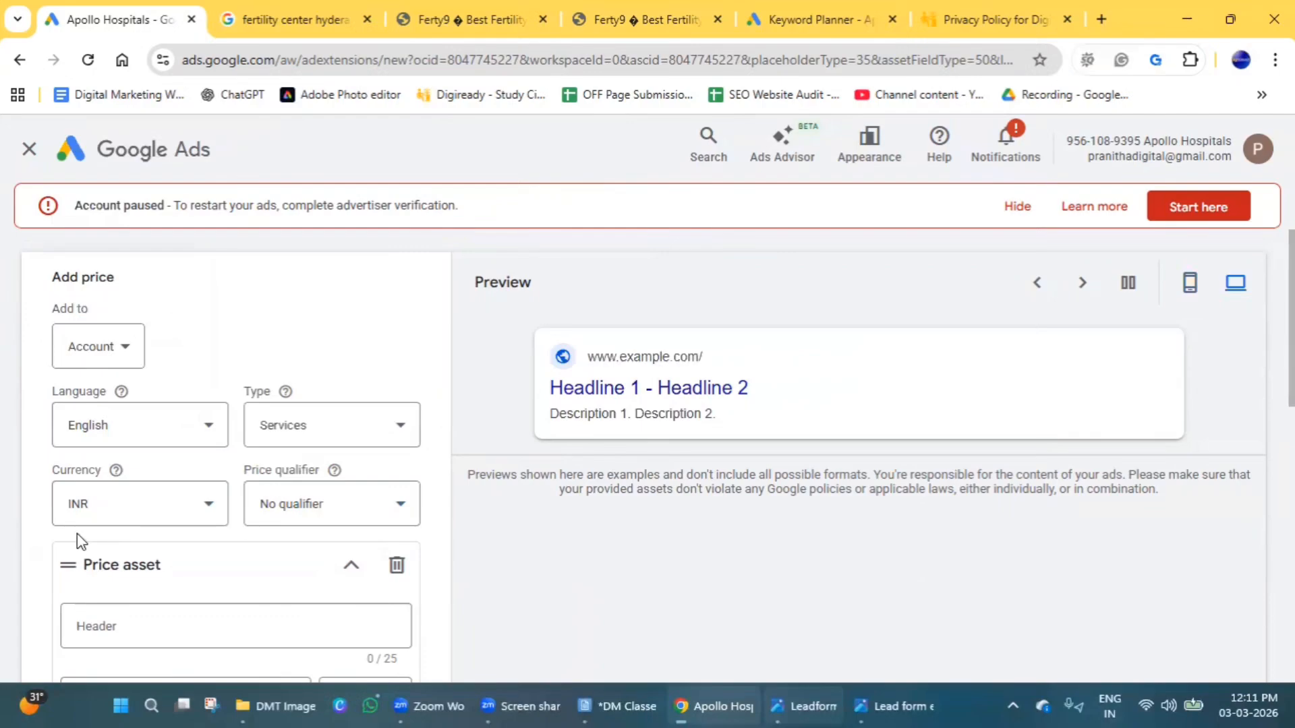
{"action": "left_click", "coordinate": [310, 525]}
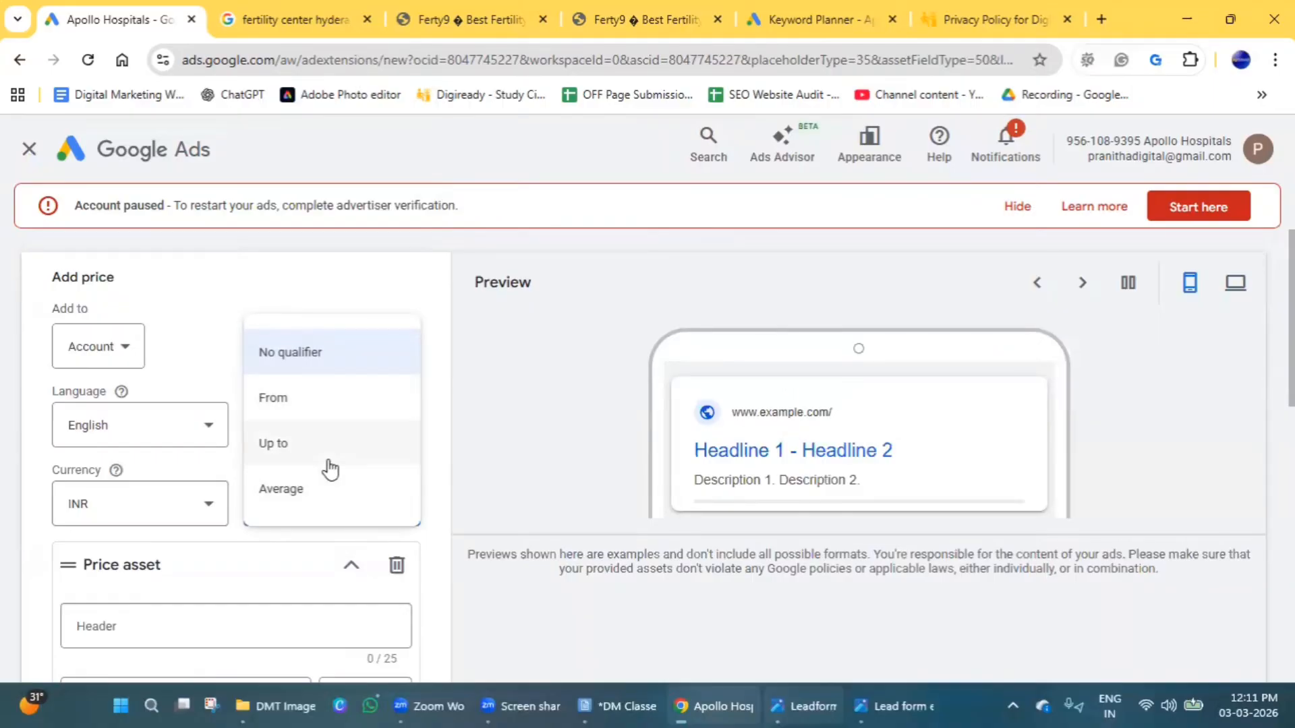
{"action": "left_click", "coordinate": [325, 497]}
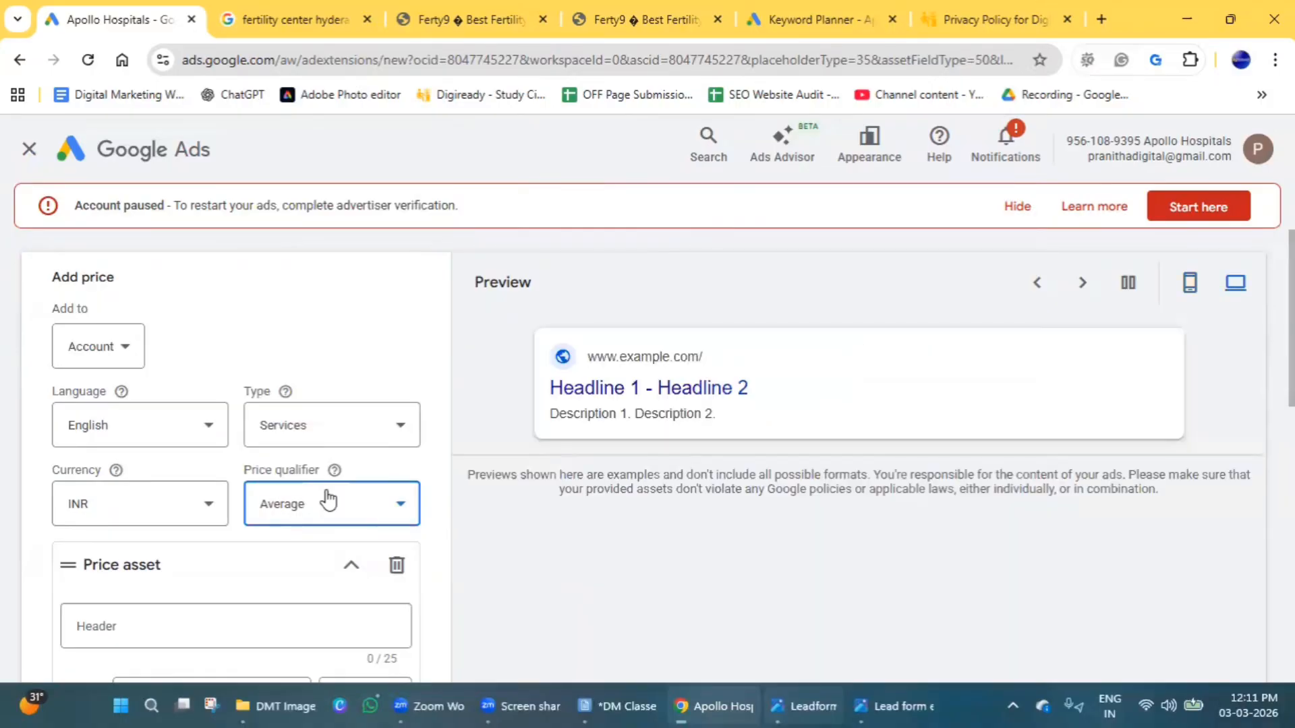
{"action": "left_click", "coordinate": [325, 502]}
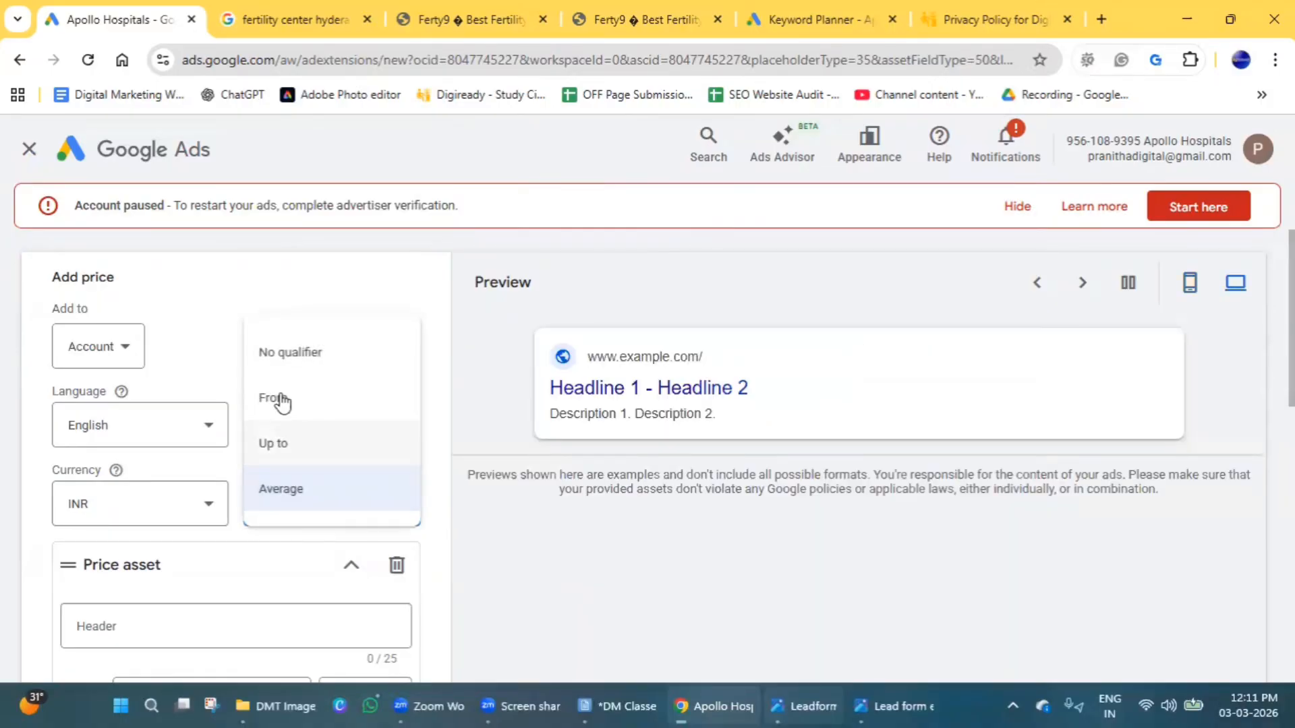
{"action": "left_click", "coordinate": [286, 450]}
Give the first price offering the header SEO and a price of ₹10,000.
{"action": "scroll", "coordinate": [264, 554], "scroll_direction": "down", "scroll_amount": 3}
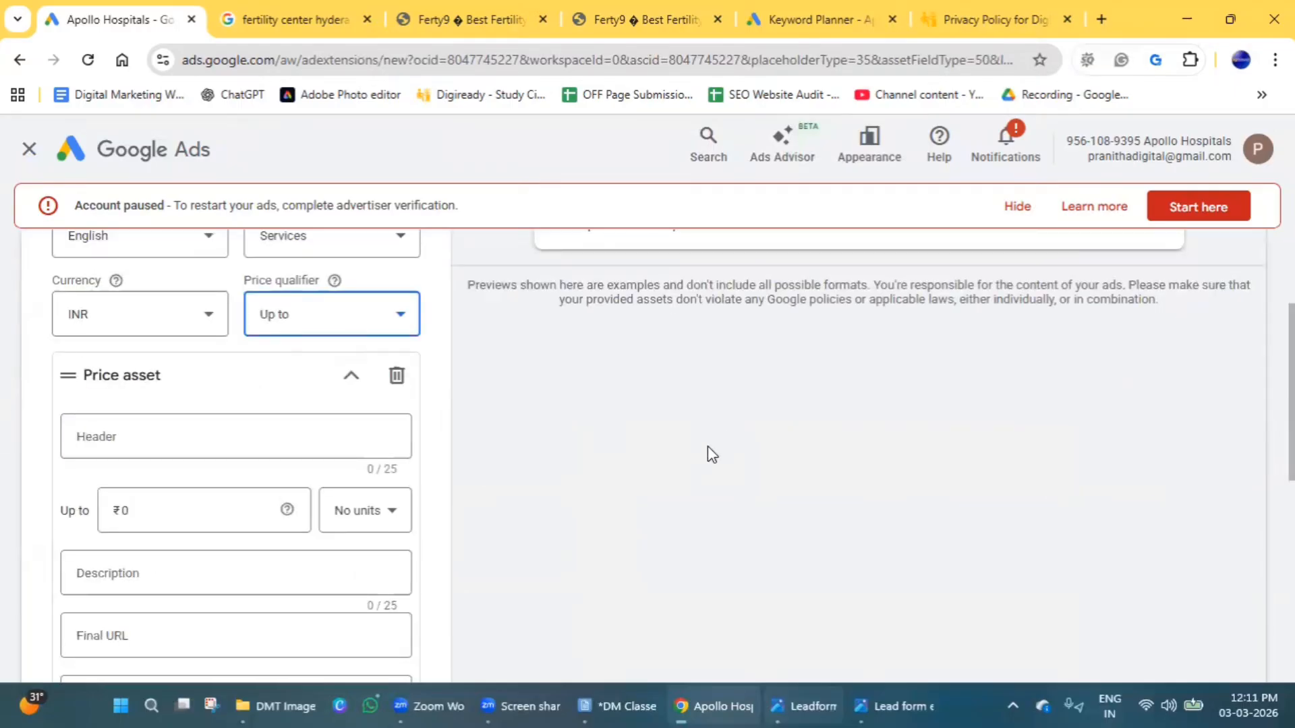
{"action": "left_click", "coordinate": [157, 431]}
{"action": "type", "text": "SE"}
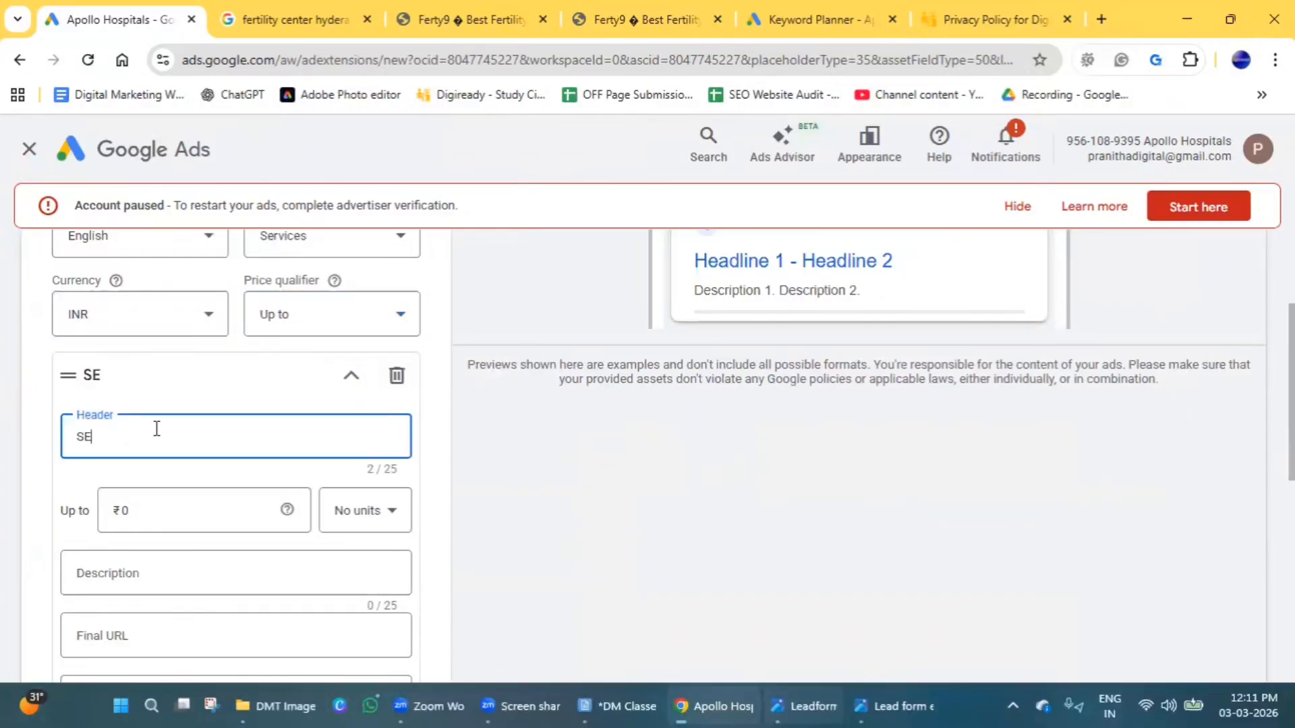
{"action": "type", "text": "O"}
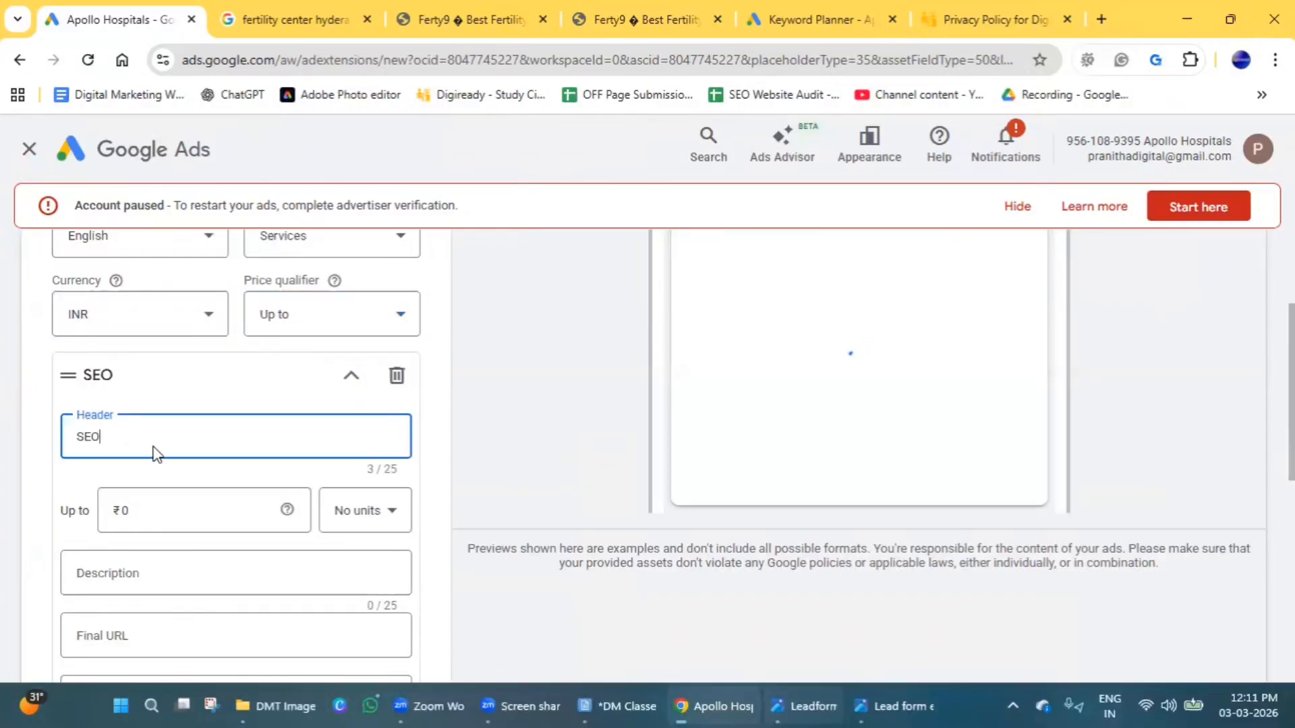
{"action": "scroll", "coordinate": [150, 445], "scroll_direction": "down", "scroll_amount": 1}
{"action": "left_click", "coordinate": [137, 421]}
{"action": "key", "text": "BackSpace"}
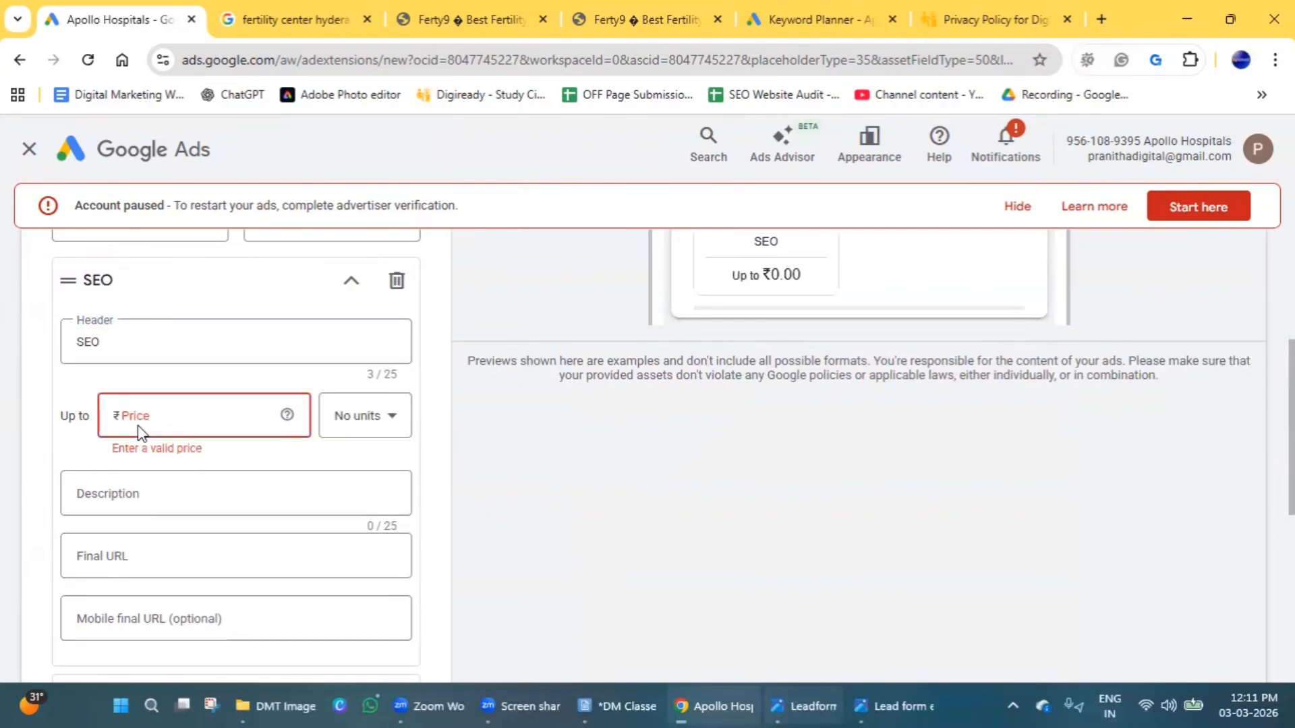
{"action": "type", "text": "10,000"}
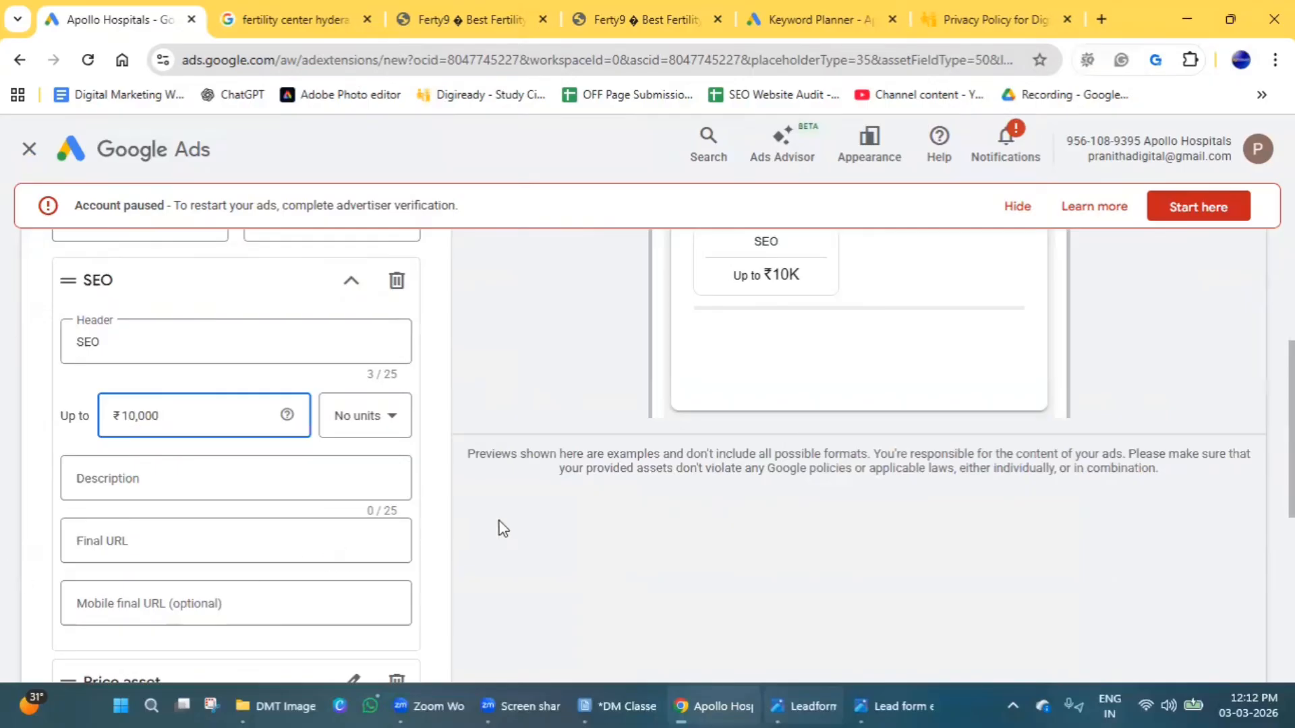
{"action": "left_click", "coordinate": [124, 472]}
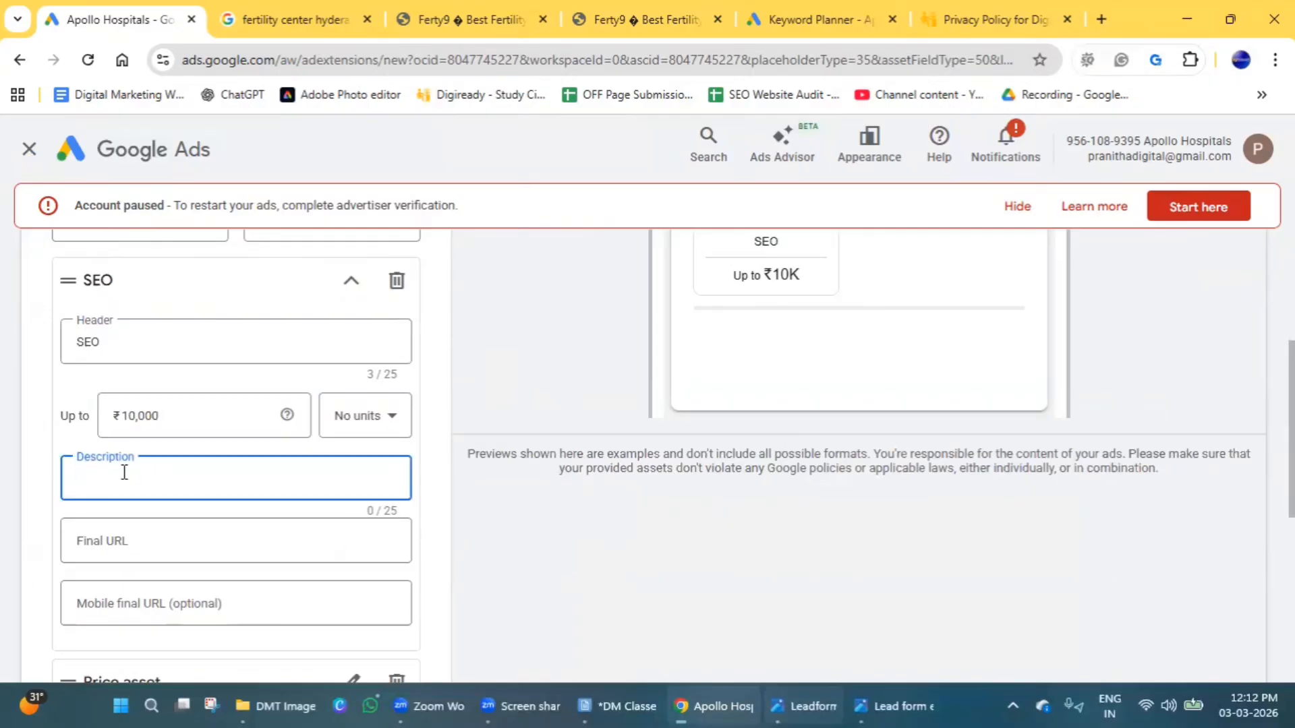
{"action": "type", "text": "L"}
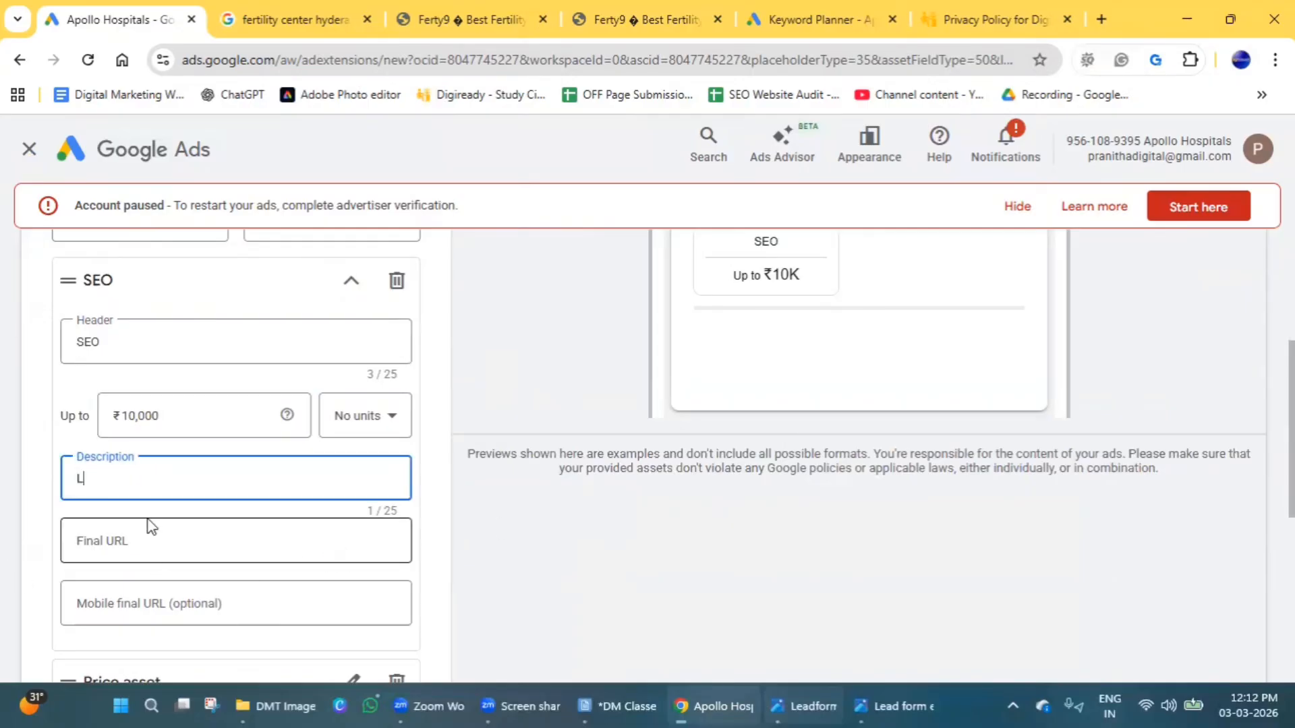
{"action": "type", "text": "earn Now"}
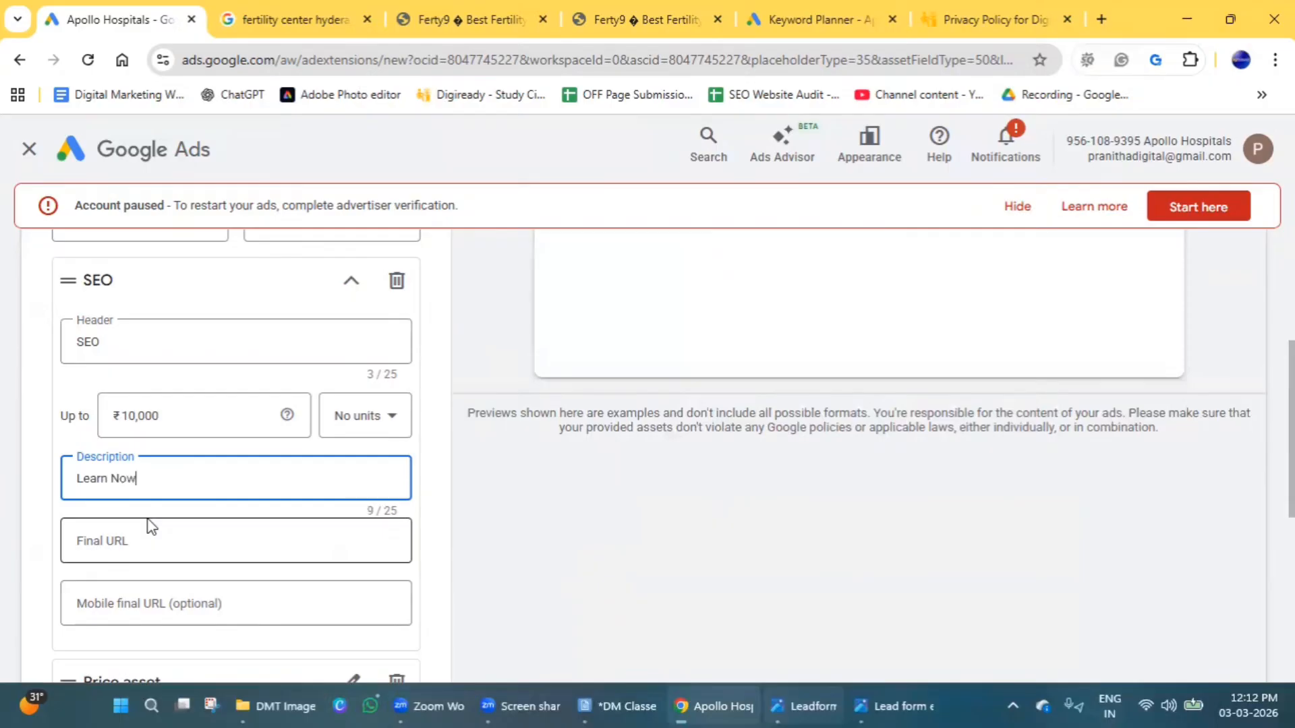
{"action": "left_click", "coordinate": [159, 543]}
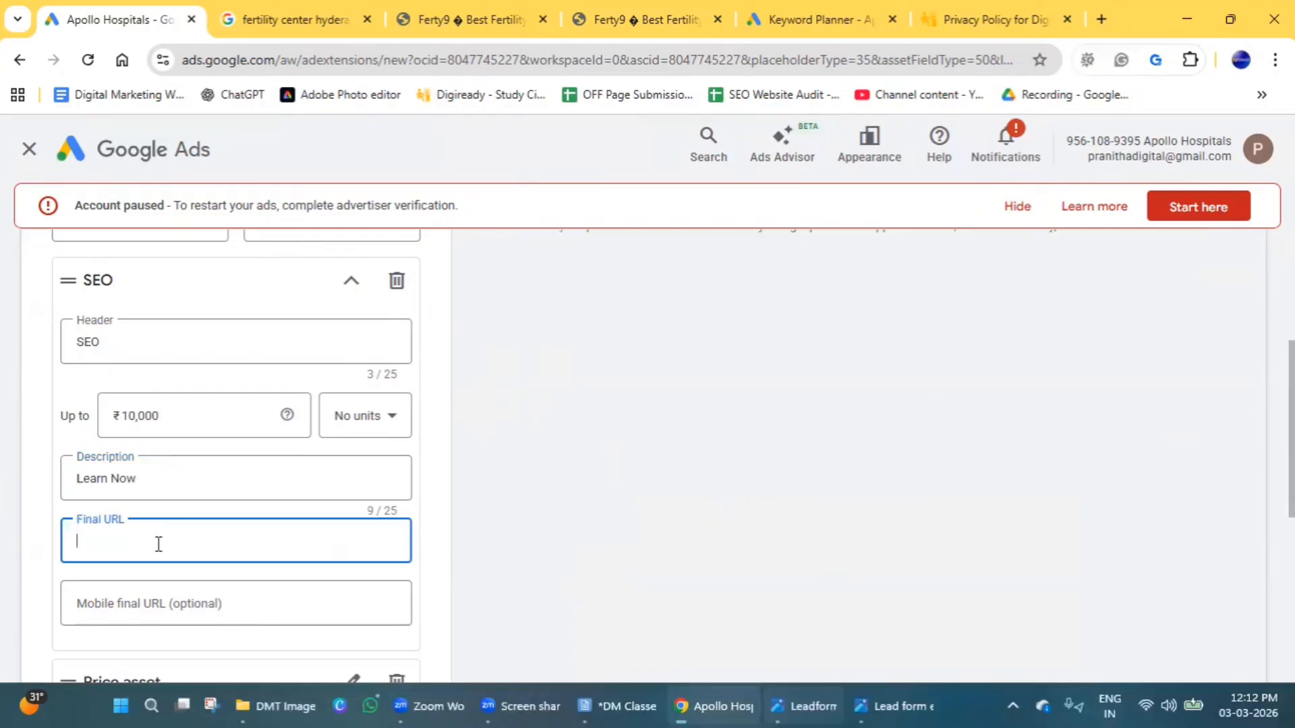
{"action": "type", "text": "https://www.digiready.in/privacy-policy/"}
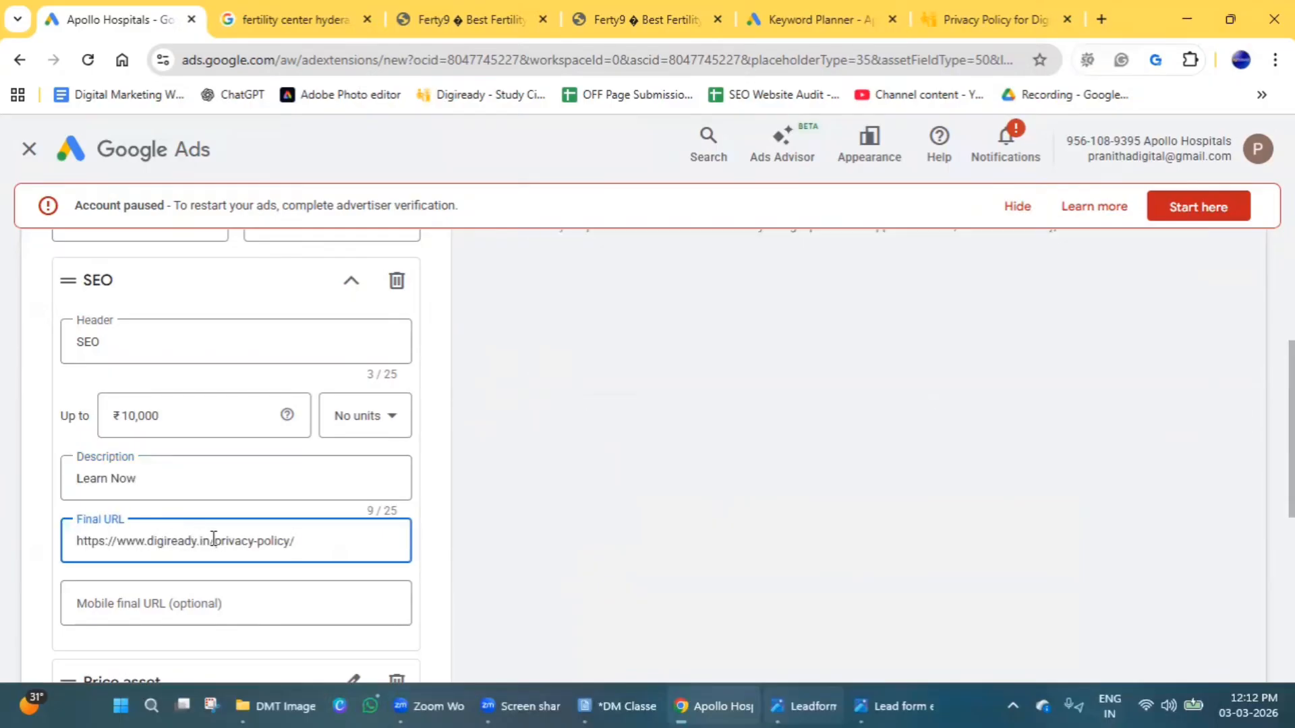
{"action": "left_click_drag", "start_coordinate": [213, 541], "coordinate": [442, 555]}
{"action": "key", "text": "ctrl+c"}
{"action": "key", "text": "BackSpace"}
{"action": "scroll", "coordinate": [165, 599], "scroll_direction": "down", "scroll_amount": 3}
{"action": "left_click", "coordinate": [183, 412]}
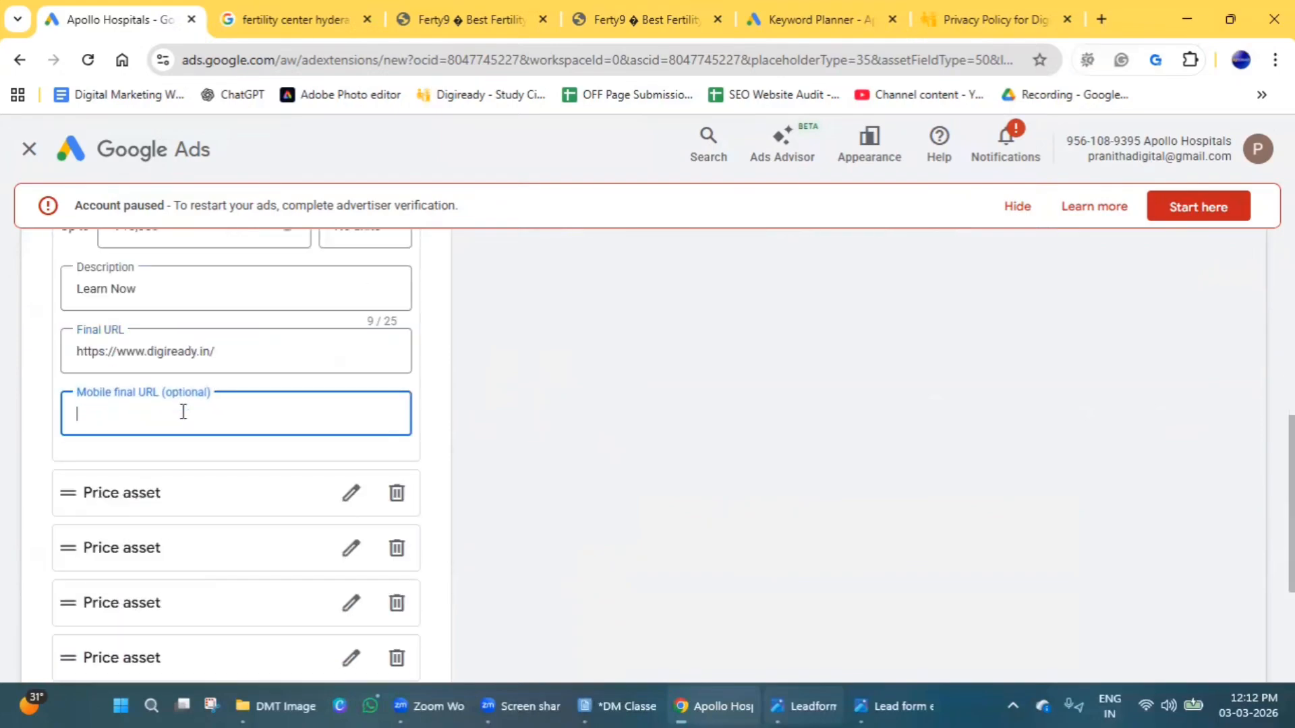
{"action": "key", "text": "ctrl+v"}
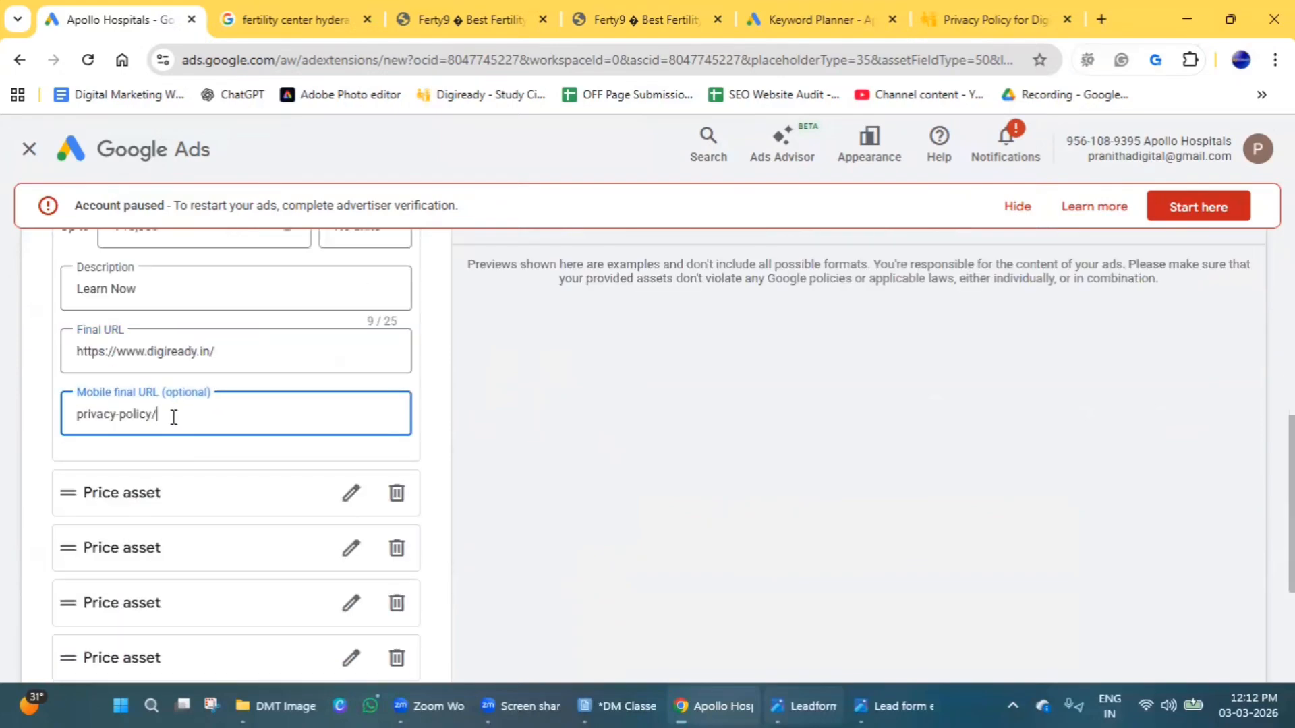
{"action": "key", "text": "ctrl+z"}
{"action": "triple_click", "coordinate": [118, 347]}
{"action": "key", "text": "ctrl+c"}
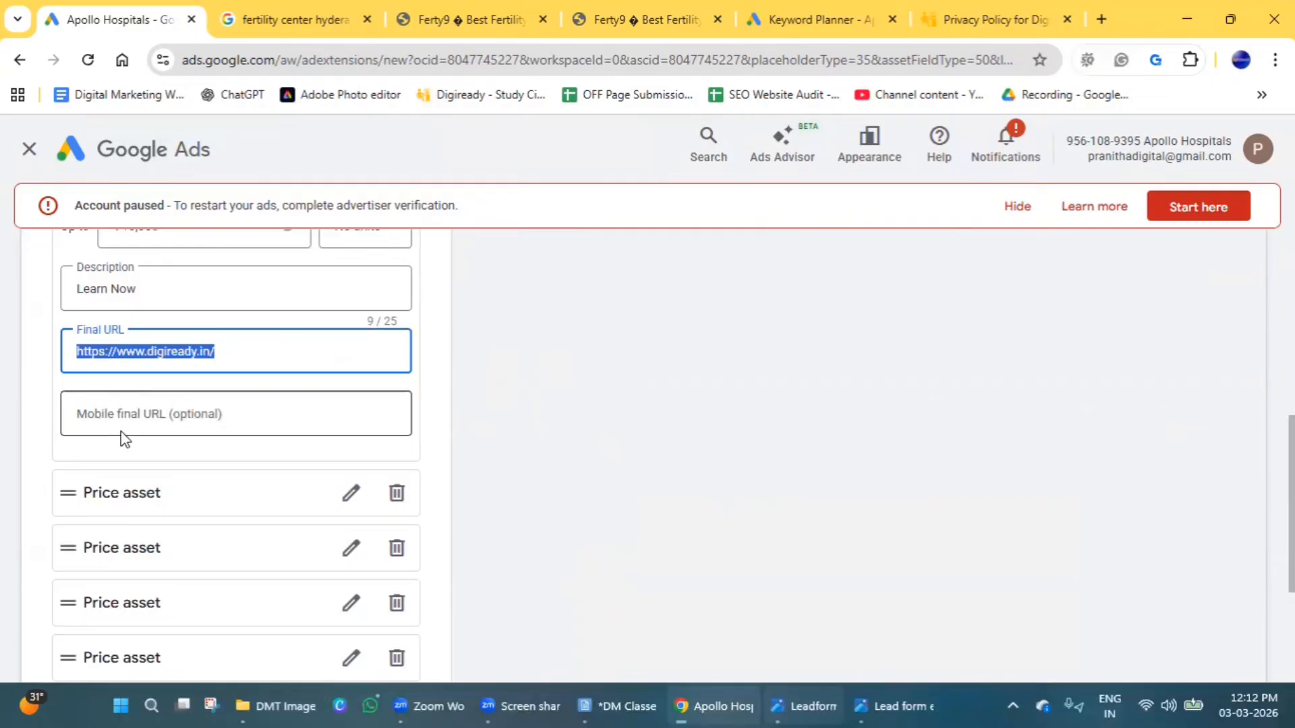
{"action": "left_click", "coordinate": [130, 429]}
{"action": "key", "text": "ctrl+v"}
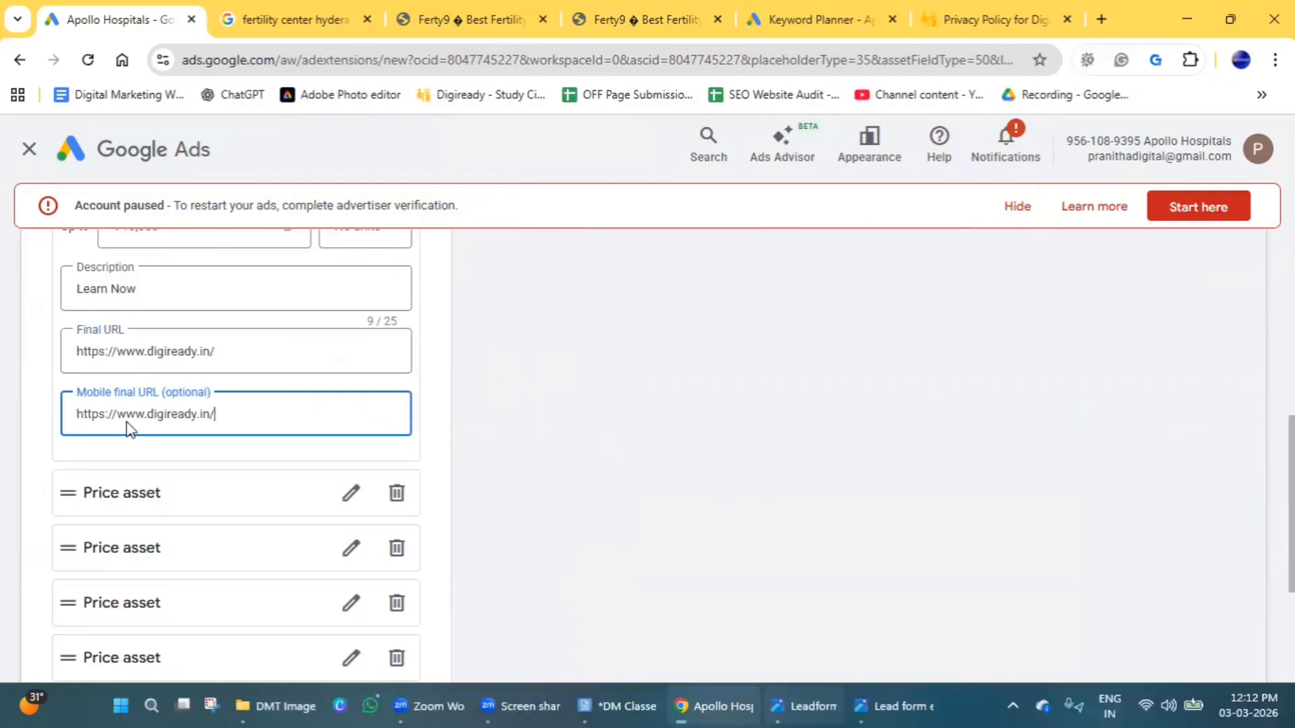
Give the second price offering the header Google Ads and a price of ₹15,000.
{"action": "left_click", "coordinate": [67, 493]}
{"action": "left_click", "coordinate": [342, 506]}
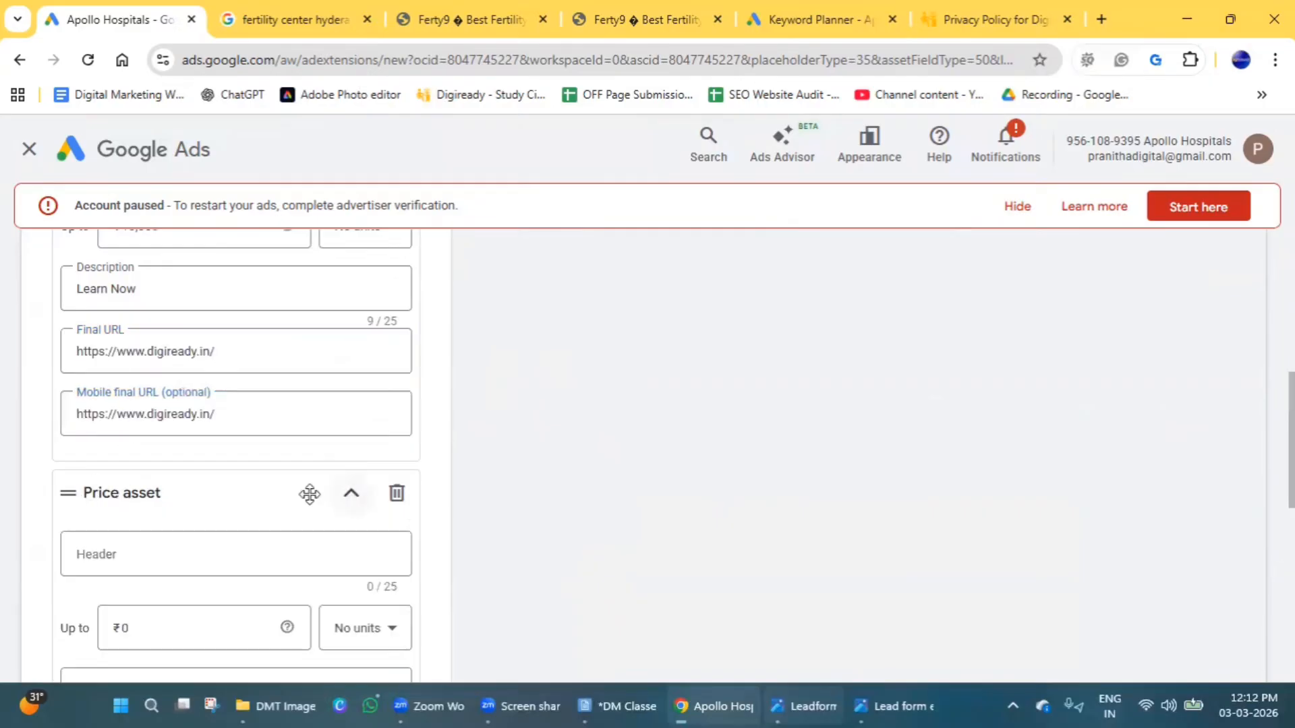
{"action": "left_click", "coordinate": [152, 546]}
{"action": "type", "text": "Goo"}
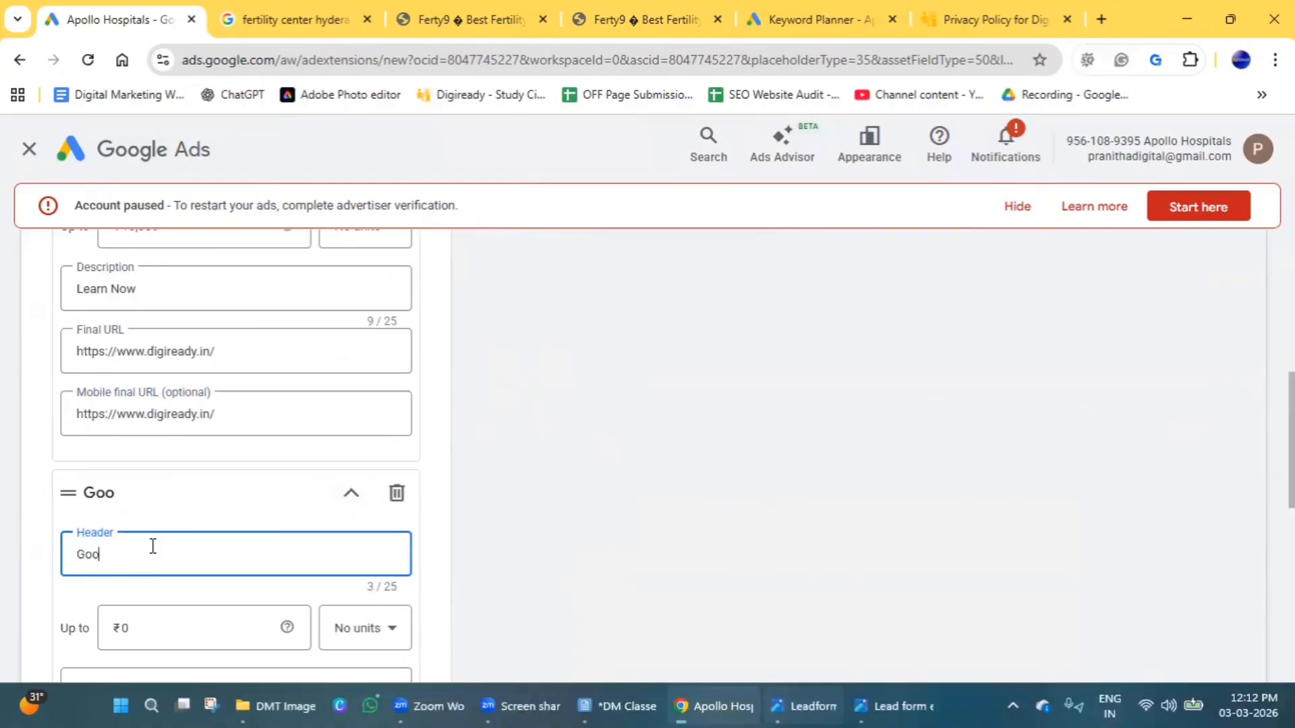
{"action": "type", "text": "gle Ads"}
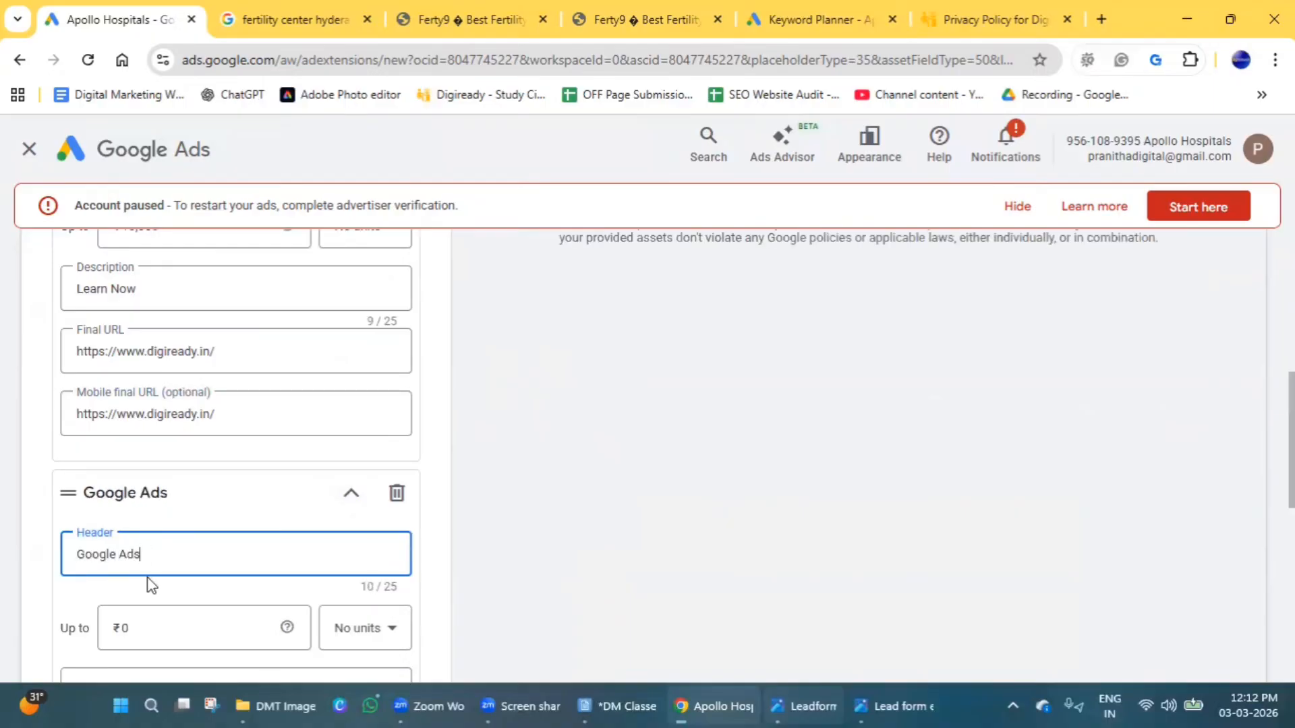
{"action": "left_click", "coordinate": [125, 629]}
{"action": "type", "text": "0"}
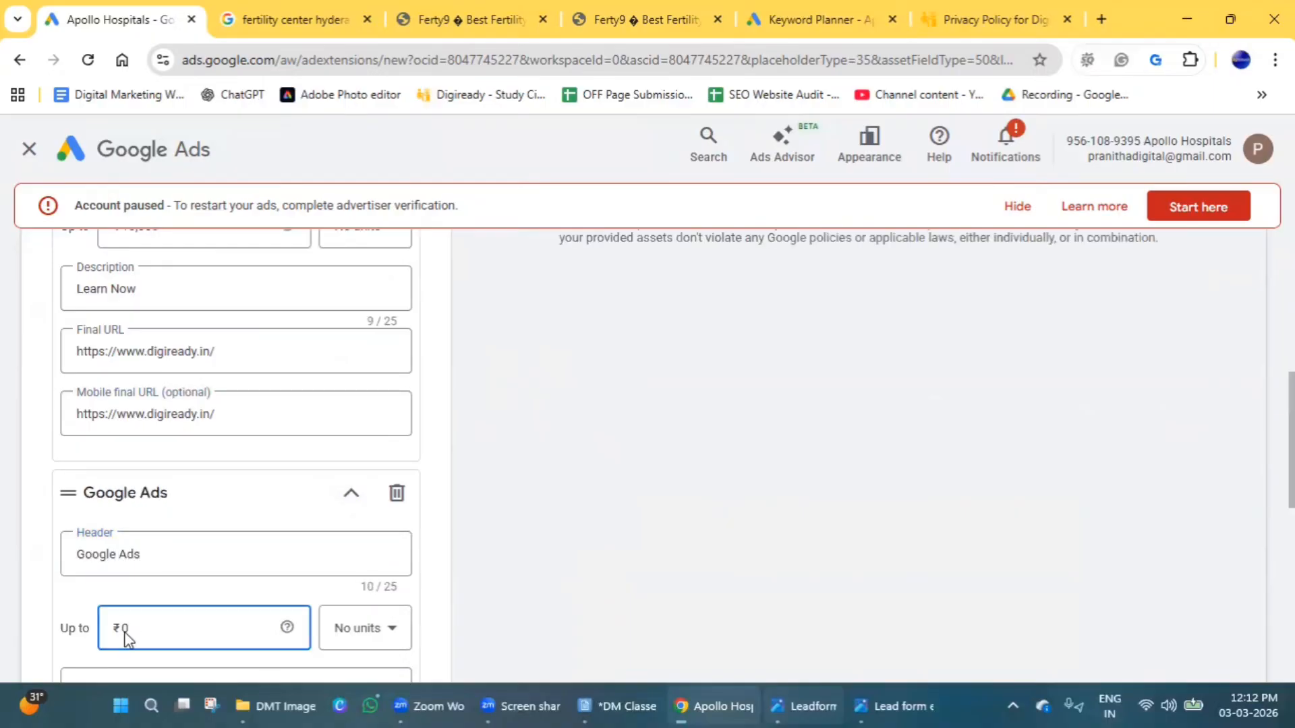
{"action": "type", "text": "5000"}
{"action": "scroll", "coordinate": [177, 616], "scroll_direction": "down", "scroll_amount": 3}
{"action": "left_click", "coordinate": [164, 567]}
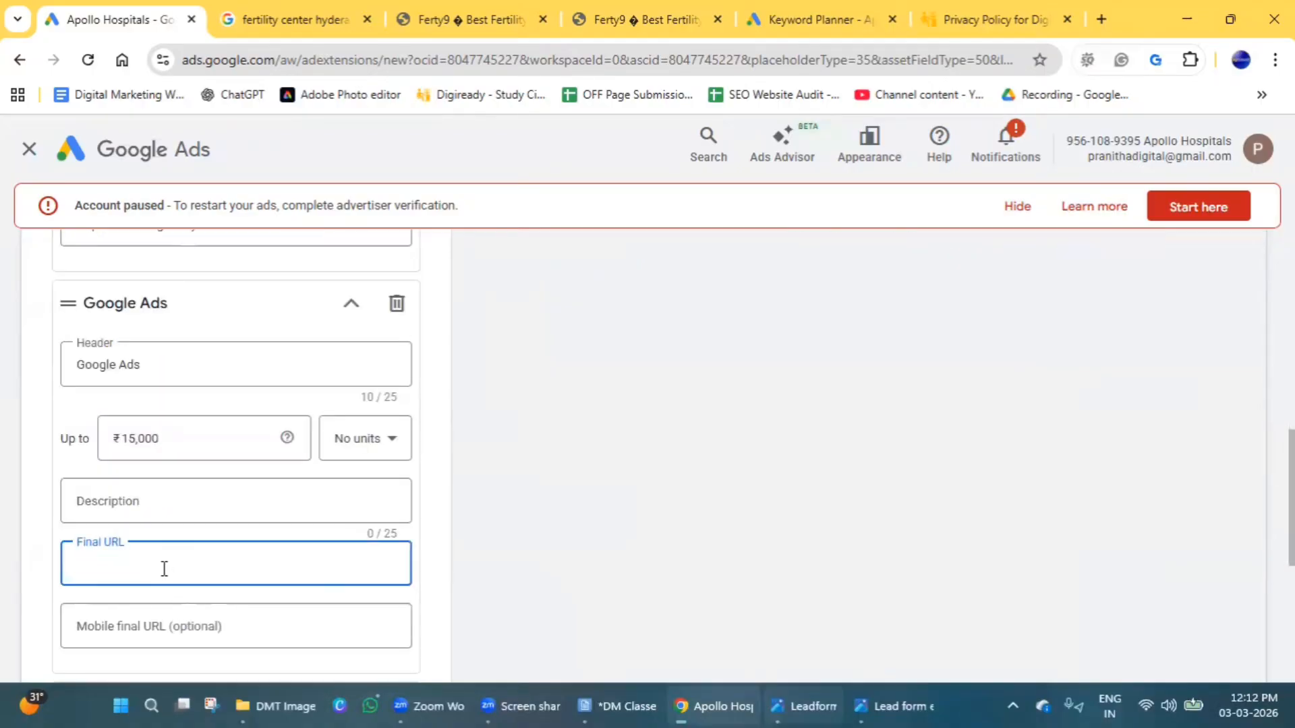
{"action": "key", "text": "ctrl+v"}
{"action": "left_click", "coordinate": [164, 638]}
{"action": "key", "text": "ctrl+v"}
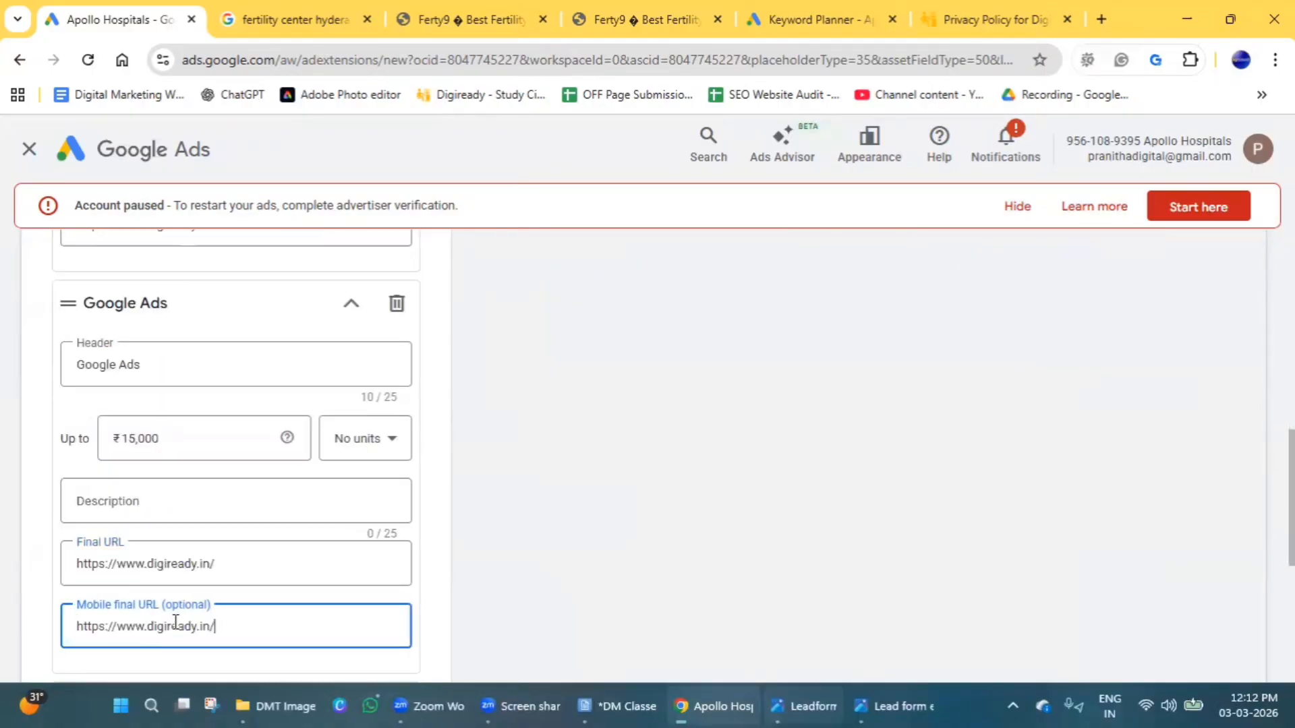
{"action": "left_click", "coordinate": [165, 501]}
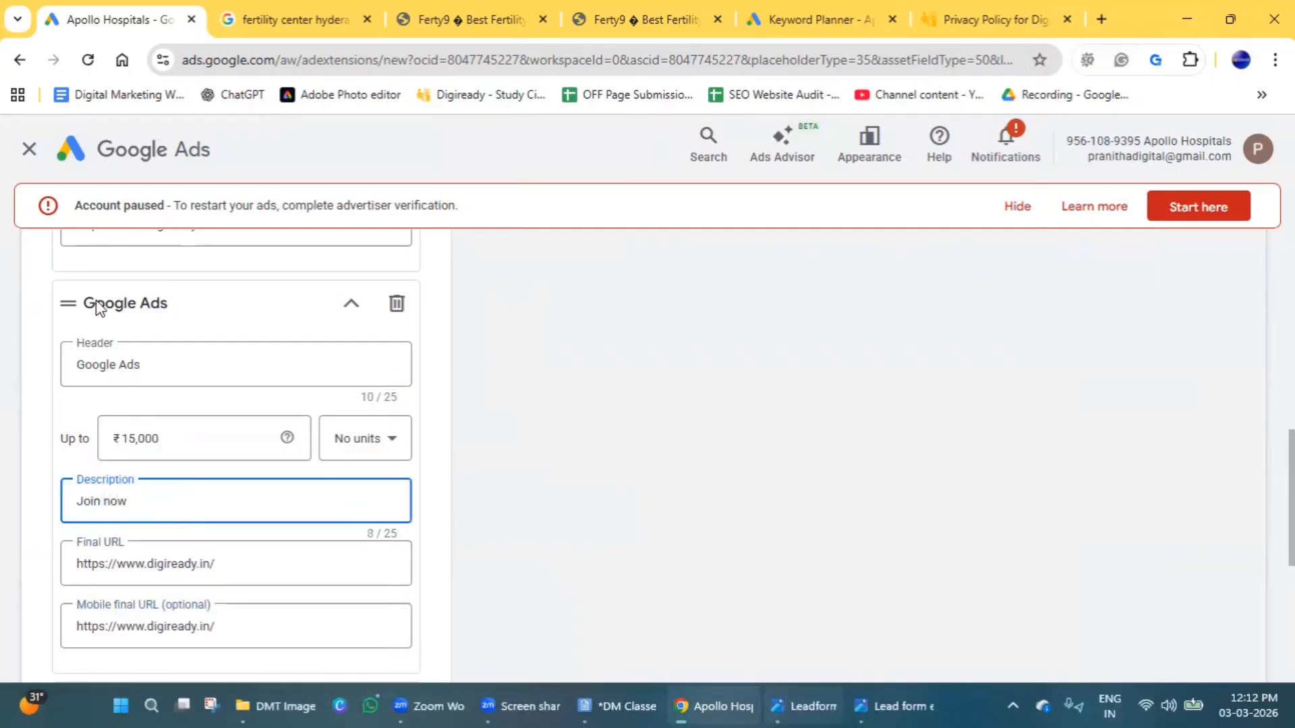
Compare the desktop and mobile previews of the price asset with its SEO and Google Ads offerings.
{"action": "scroll", "coordinate": [411, 578], "scroll_direction": "down", "scroll_amount": 5}
{"action": "scroll", "coordinate": [715, 549], "scroll_direction": "up", "scroll_amount": 10}
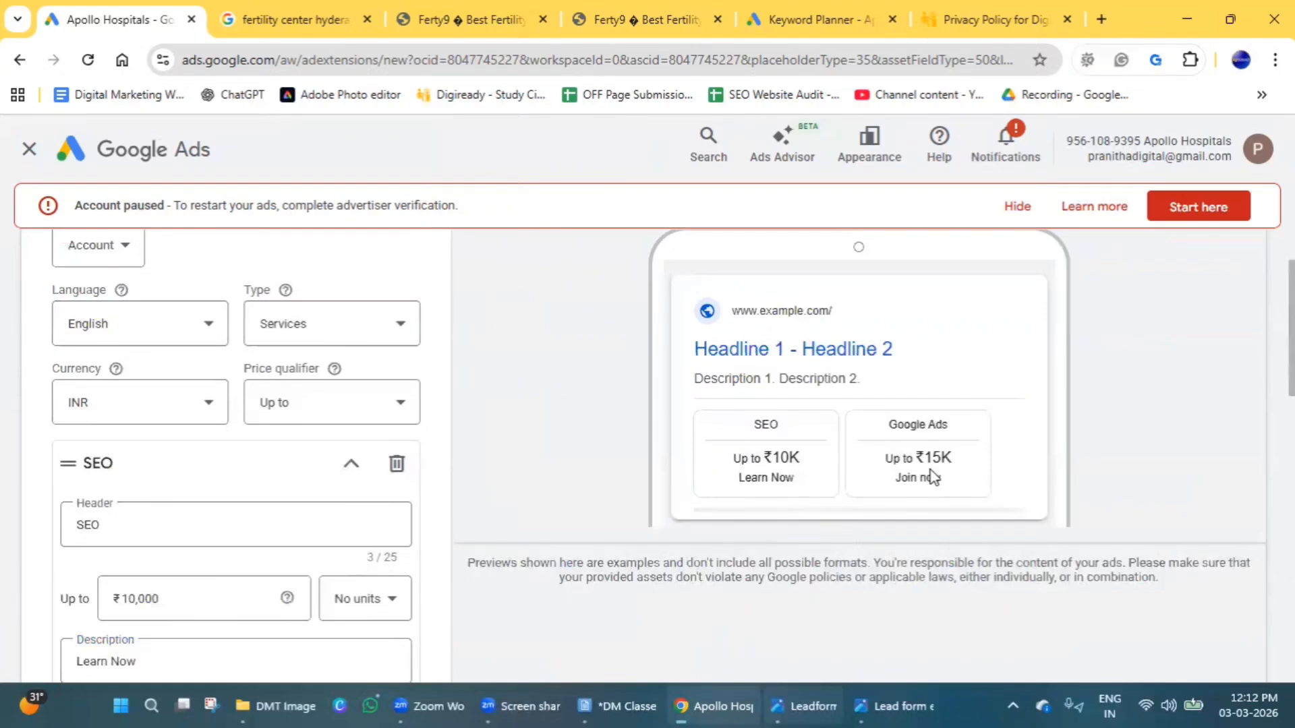
{"action": "scroll", "coordinate": [710, 582], "scroll_direction": "up", "scroll_amount": 2}
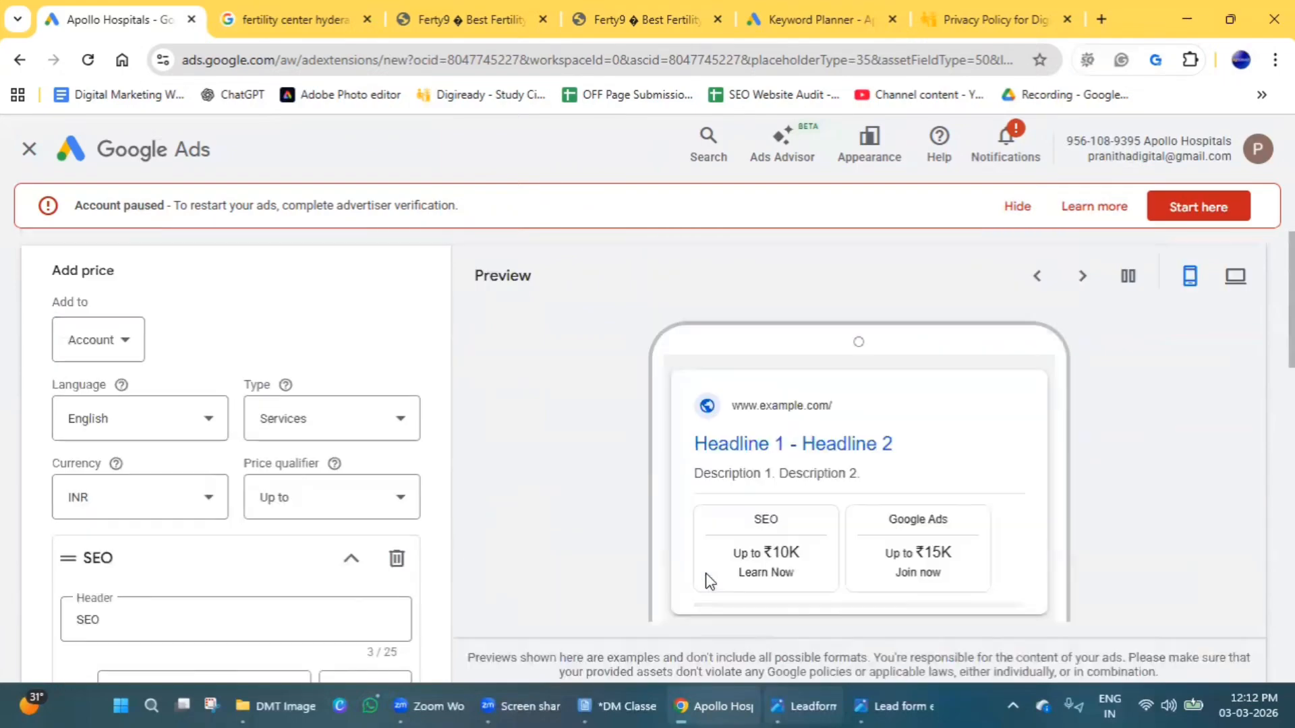
{"action": "left_click", "coordinate": [1239, 277]}
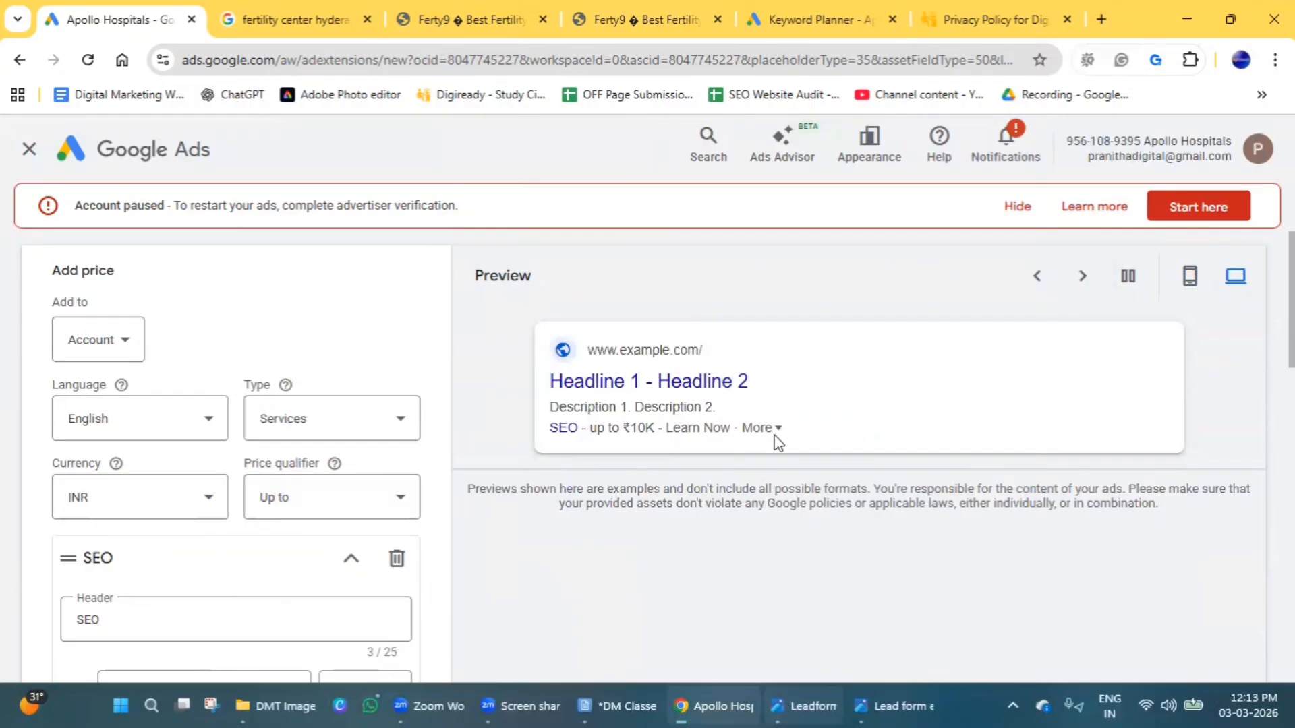
{"action": "left_click", "coordinate": [1190, 276]}
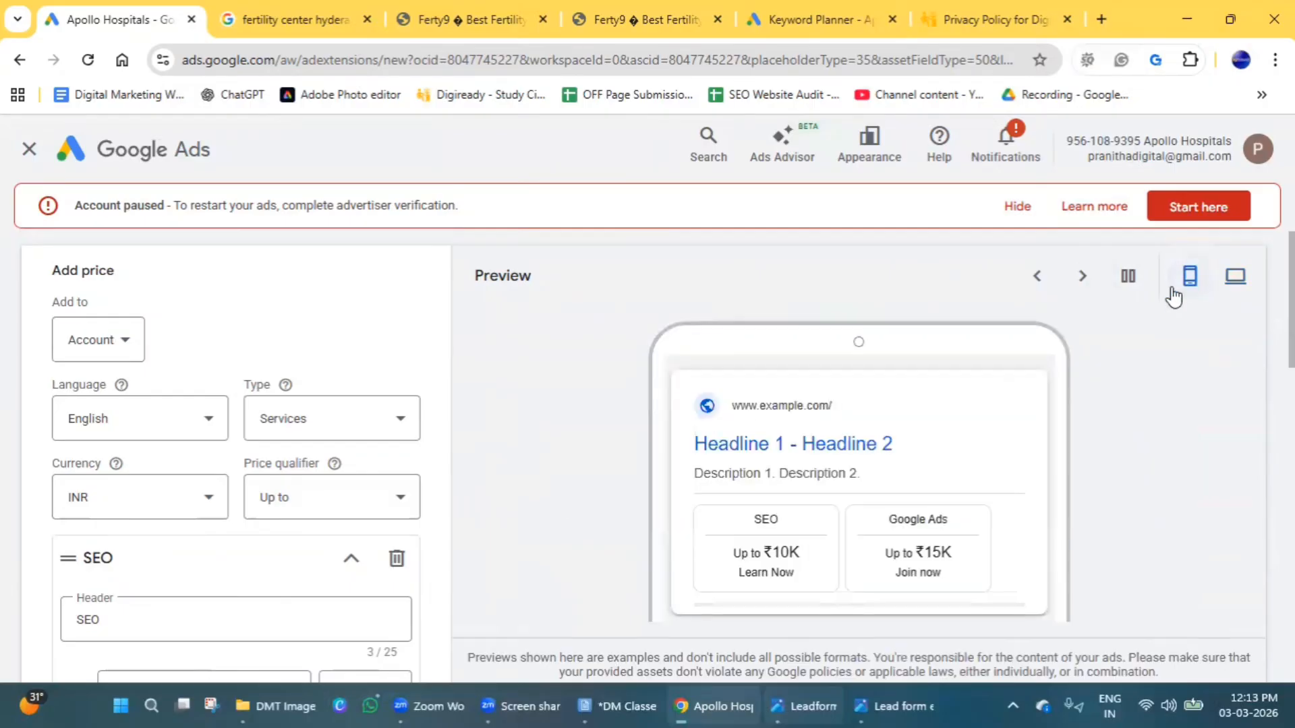
Try to save the price asset with only the SEO and Google Ads offerings filled in.
{"action": "scroll", "coordinate": [169, 564], "scroll_direction": "down", "scroll_amount": 10}
{"action": "scroll", "coordinate": [168, 563], "scroll_direction": "down", "scroll_amount": 3}
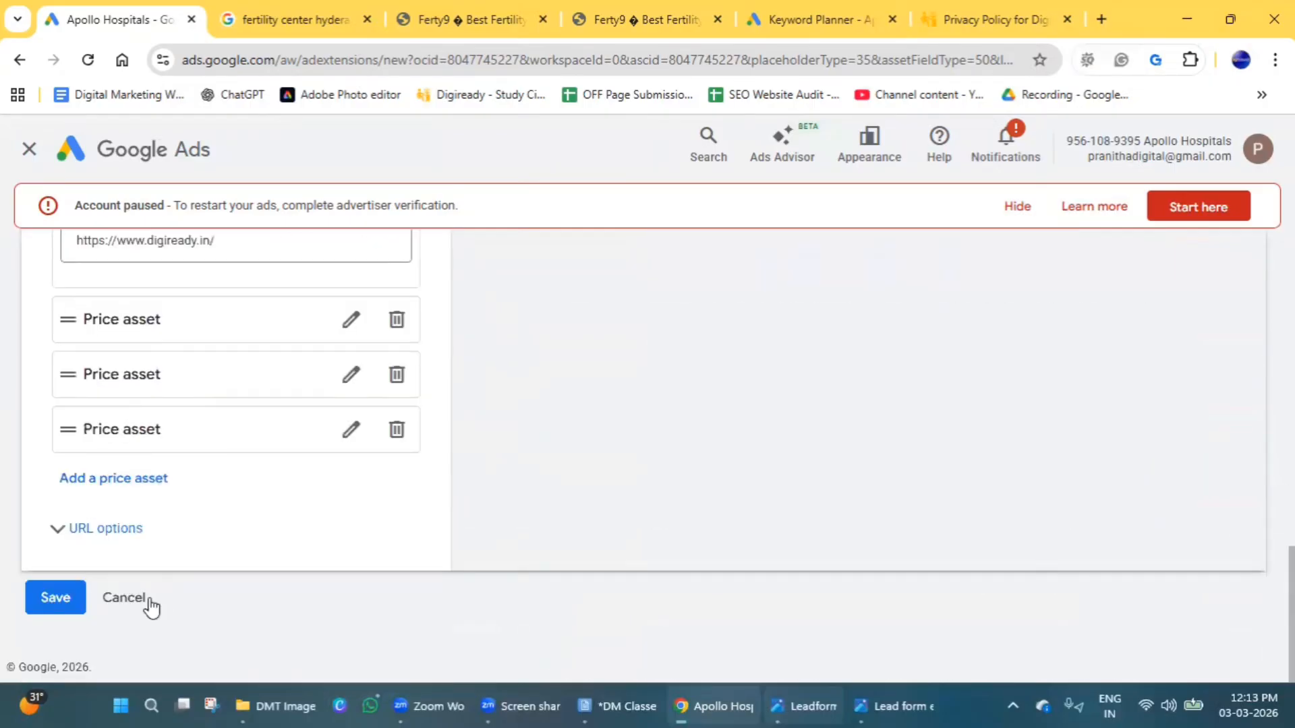
{"action": "left_click", "coordinate": [58, 602]}
{"action": "scroll", "coordinate": [95, 523], "scroll_direction": "up", "scroll_amount": 4}
{"action": "scroll", "coordinate": [121, 538], "scroll_direction": "down", "scroll_amount": 4}
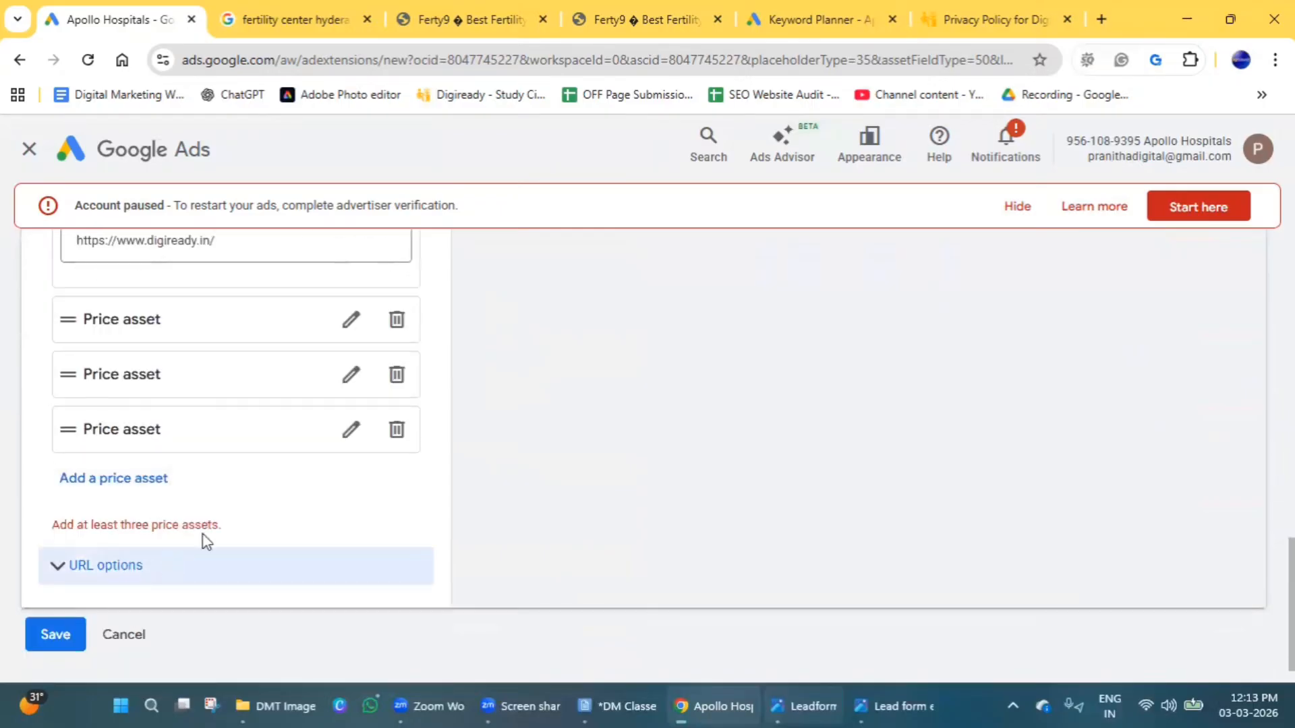
Give the third price offering the header Social Media and a price of ₹10,000.
{"action": "left_click", "coordinate": [350, 319]}
{"action": "left_click", "coordinate": [156, 386]}
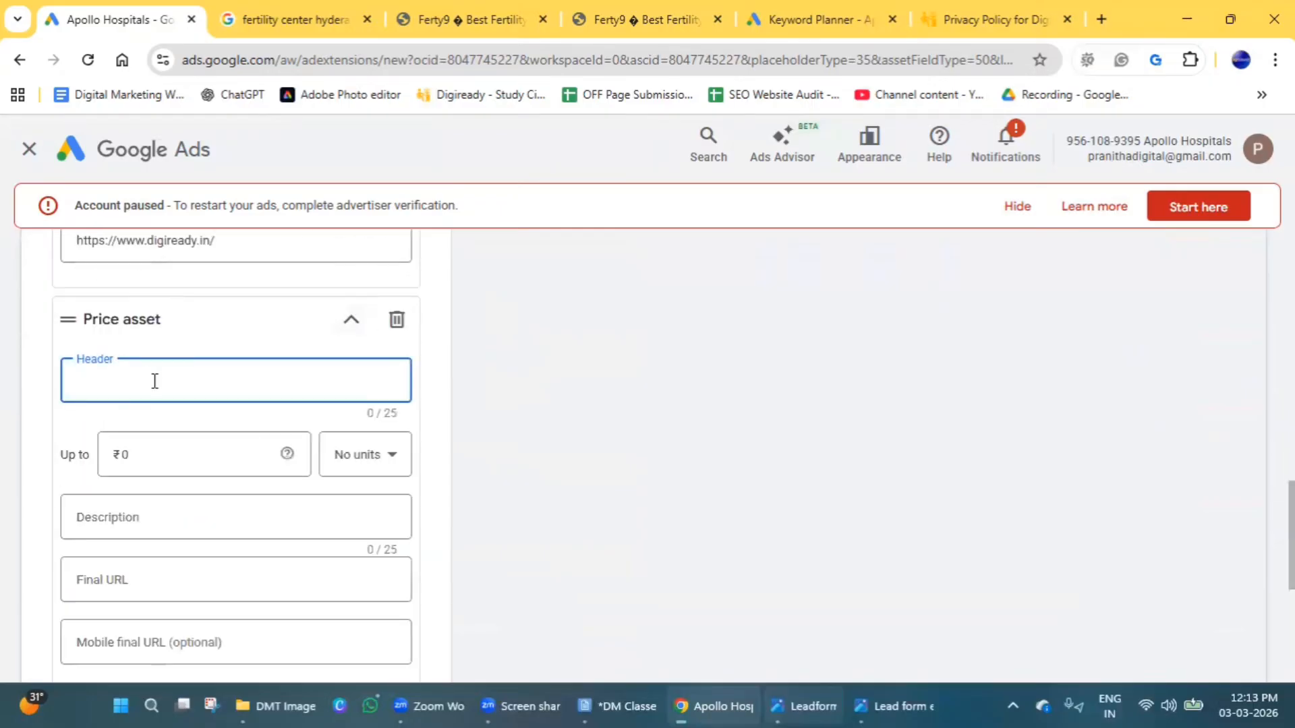
{"action": "type", "text": "Social"}
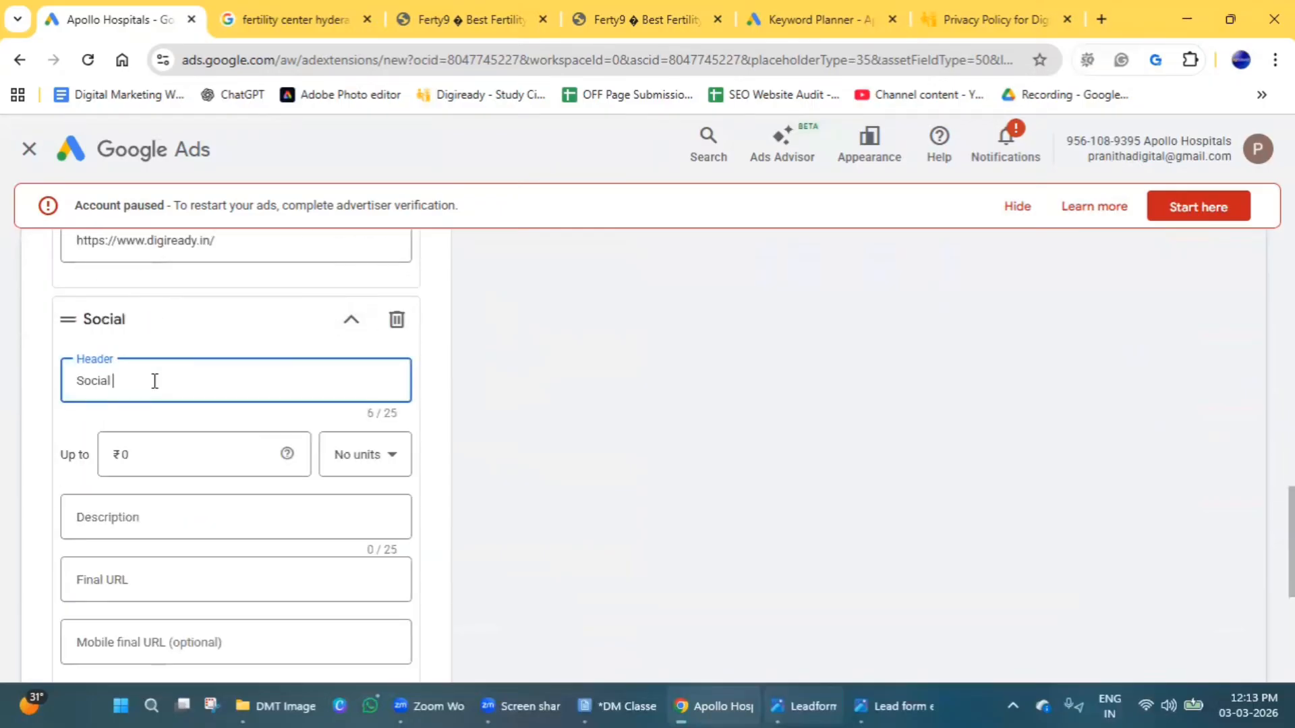
{"action": "type", "text": " Media"}
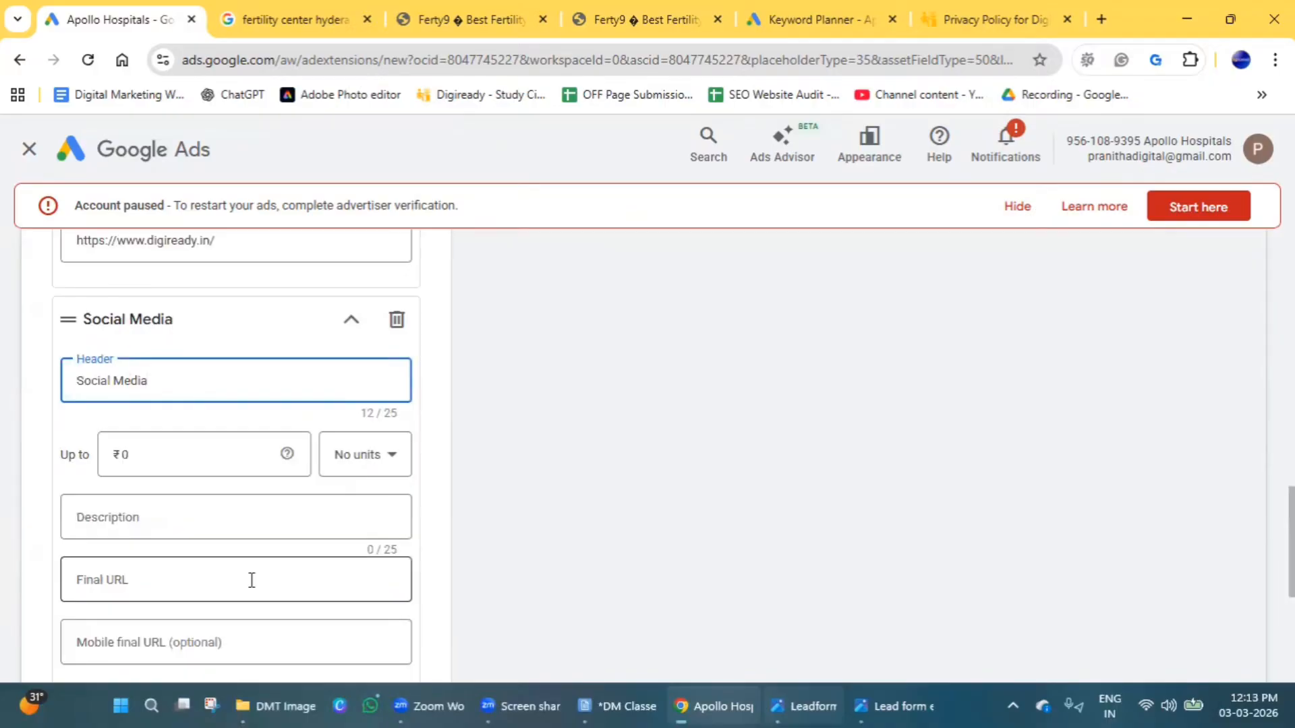
{"action": "left_click", "coordinate": [126, 456]}
{"action": "key", "text": "BackSpace"}
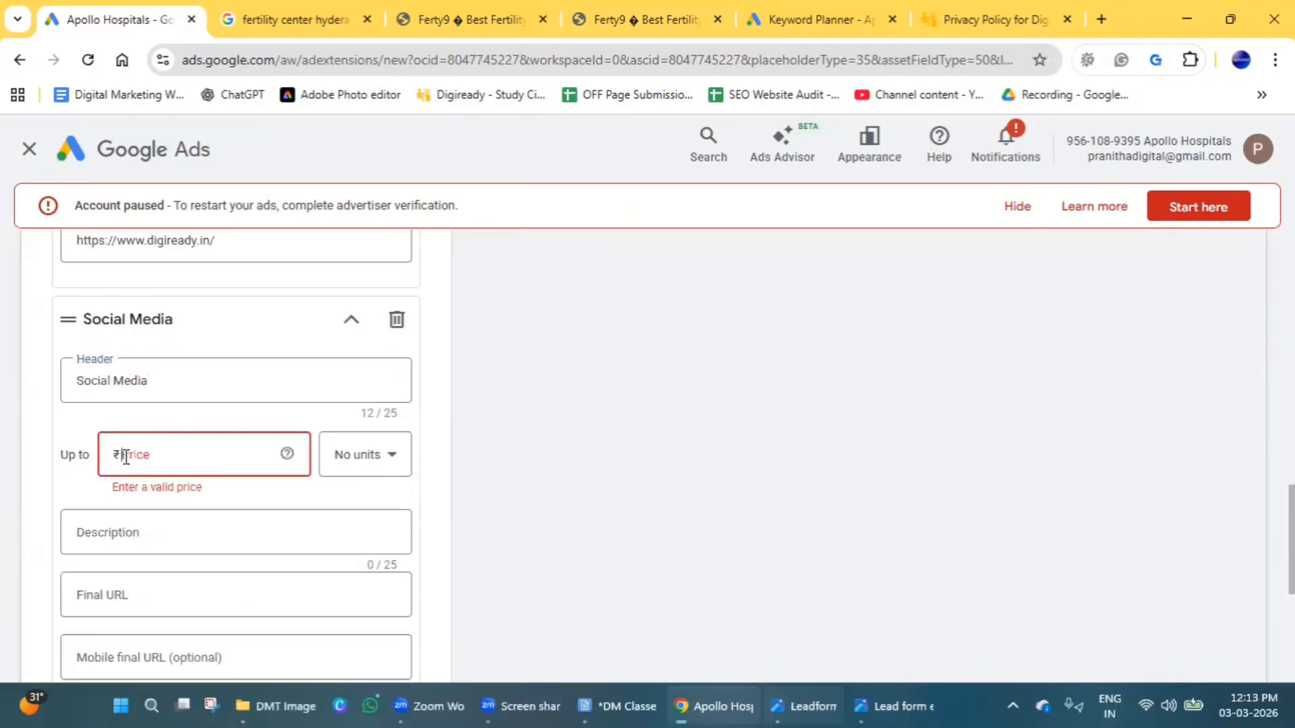
{"action": "type", "text": "10,000"}
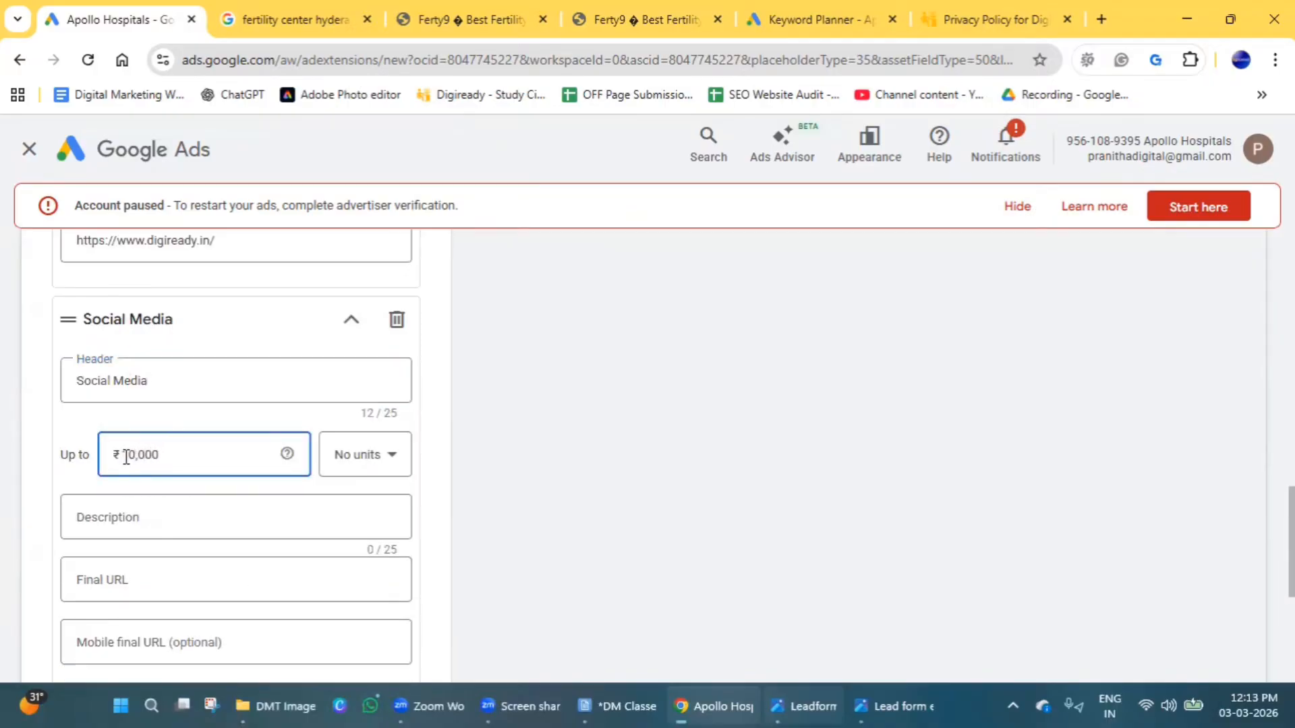
{"action": "left_click", "coordinate": [131, 514]}
{"action": "left_click", "coordinate": [140, 575]}
{"action": "type", "text": "https://www.digiready.in/"}
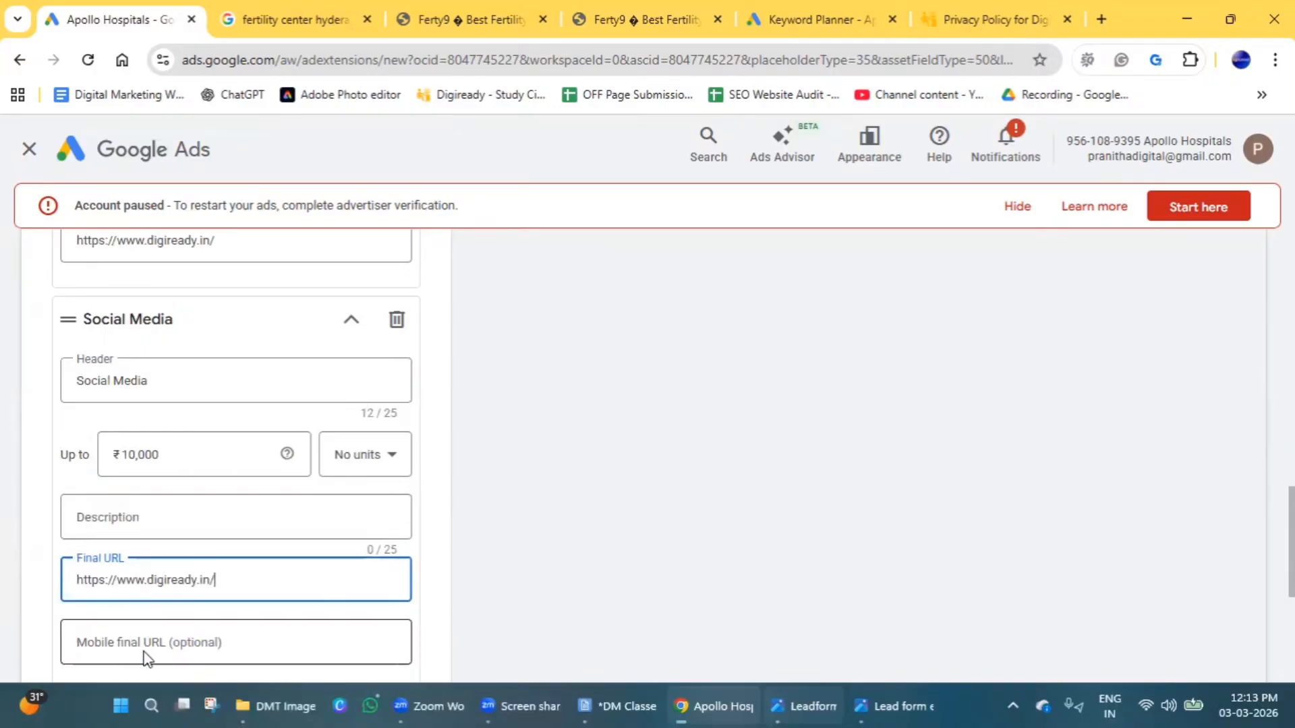
{"action": "left_click", "coordinate": [144, 651]}
{"action": "type", "text": "https://www.digiready.in/"}
{"action": "left_click", "coordinate": [140, 529]}
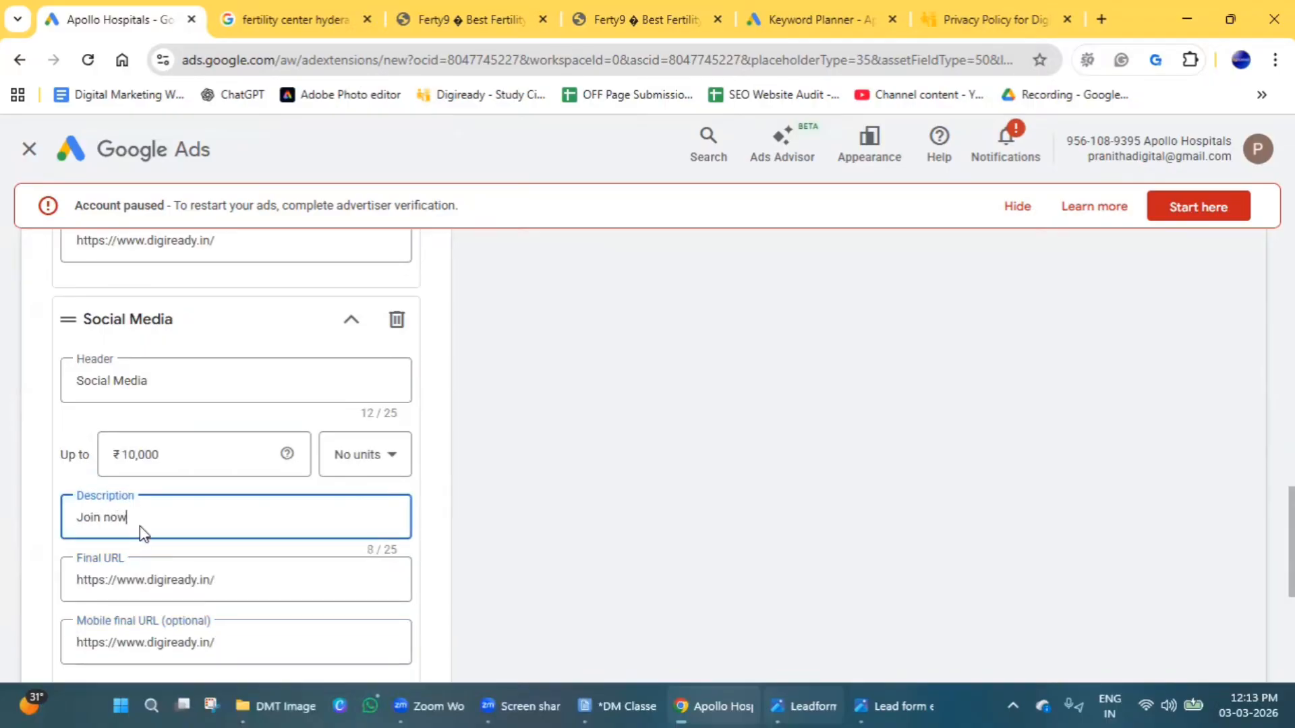
{"action": "scroll", "coordinate": [431, 576], "scroll_direction": "down", "scroll_amount": 5}
{"action": "left_click", "coordinate": [76, 613]}
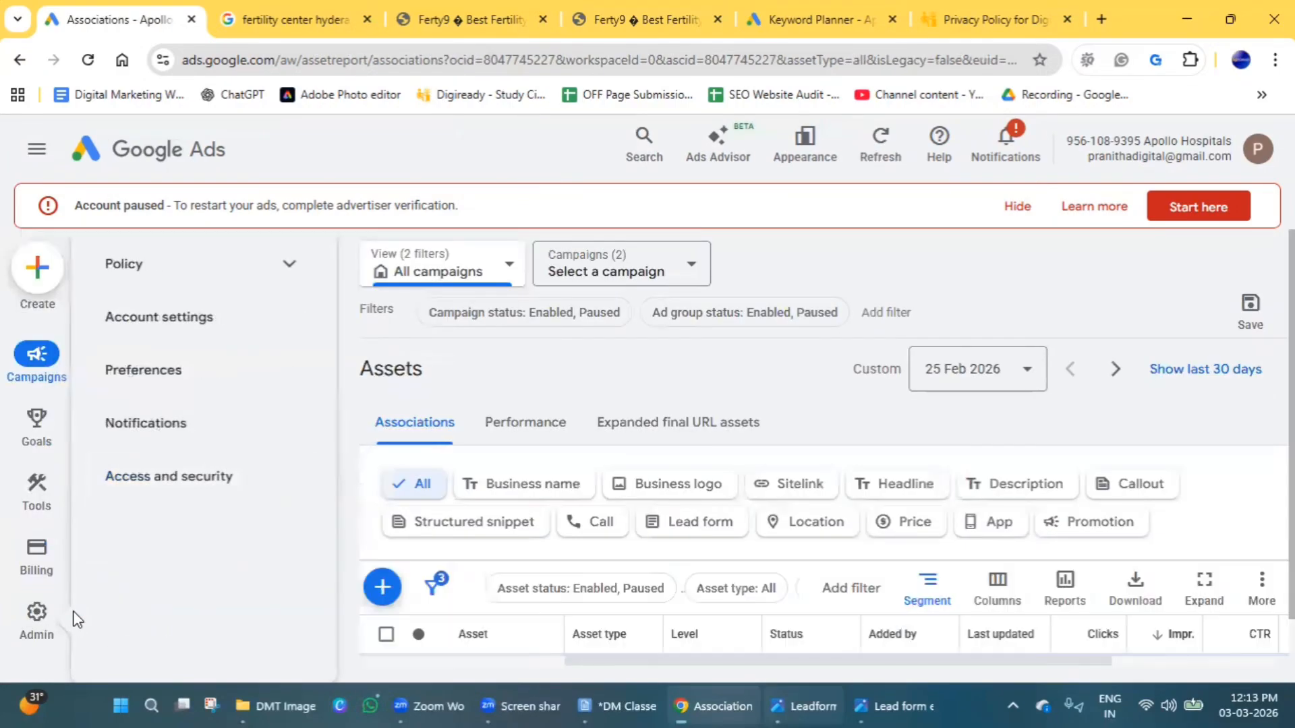
Start a new app asset at account level and choose Android as the mobile app platform.
{"action": "left_click", "coordinate": [383, 591]}
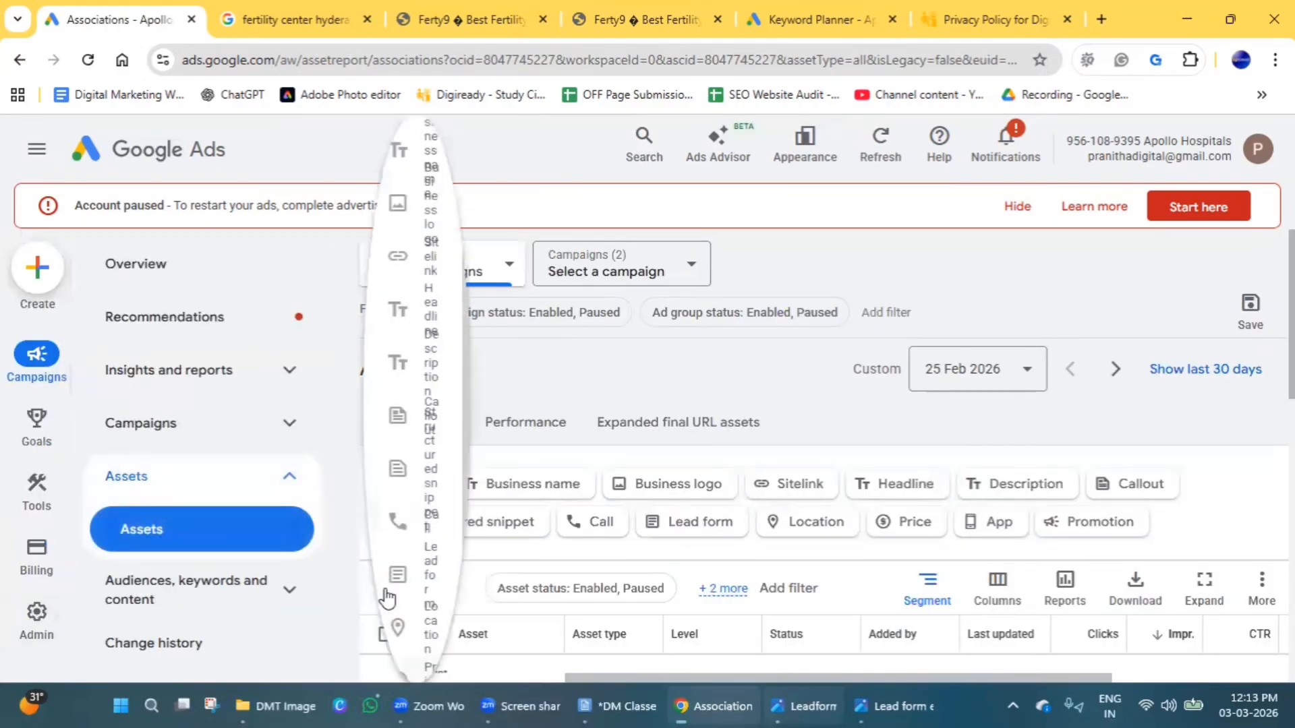
{"action": "scroll", "coordinate": [538, 483], "scroll_direction": "down", "scroll_amount": 2}
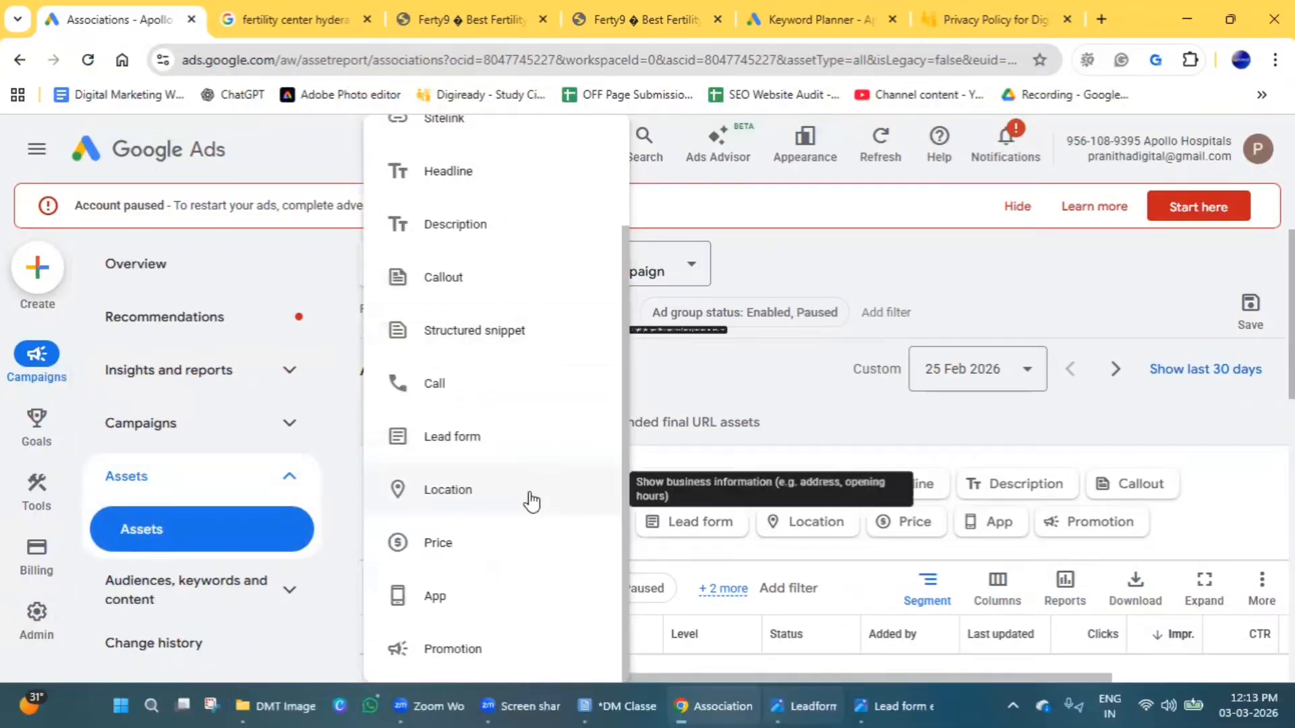
{"action": "left_click", "coordinate": [493, 606]}
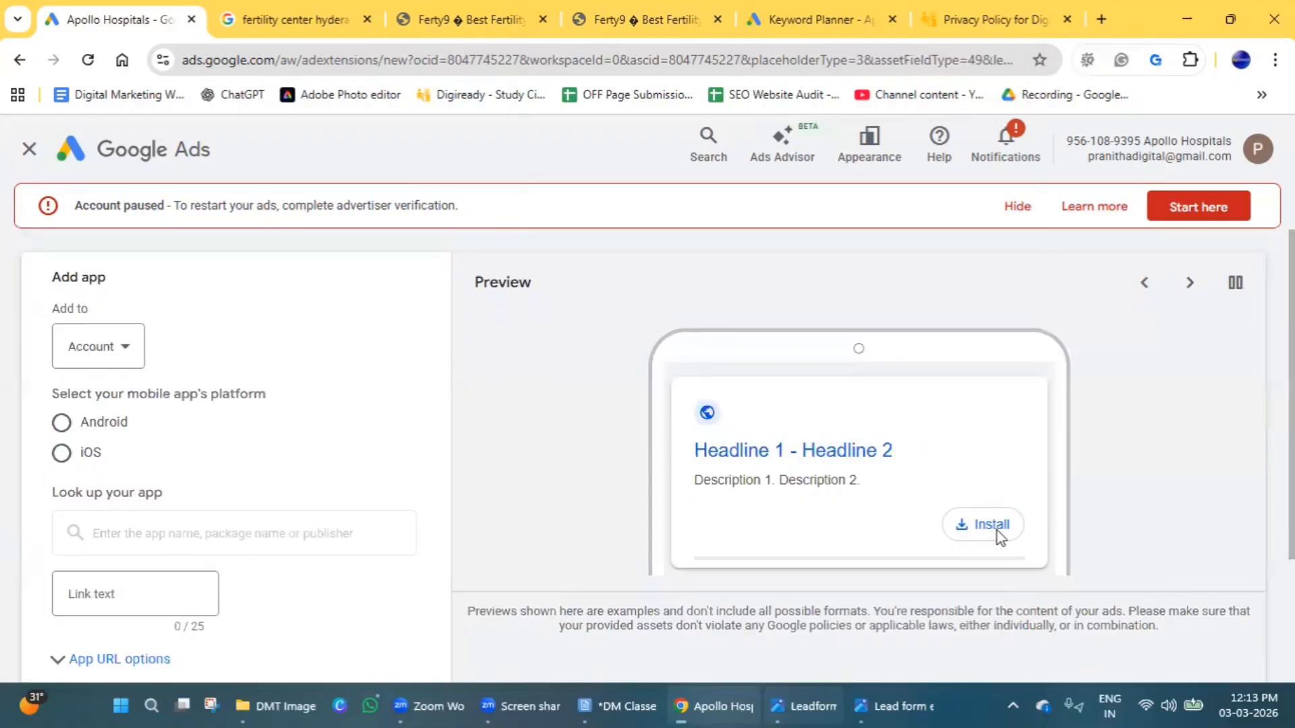
{"action": "left_click", "coordinate": [61, 424]}
Look up the Android app crunchstories for the app asset.
{"action": "left_click", "coordinate": [156, 548]}
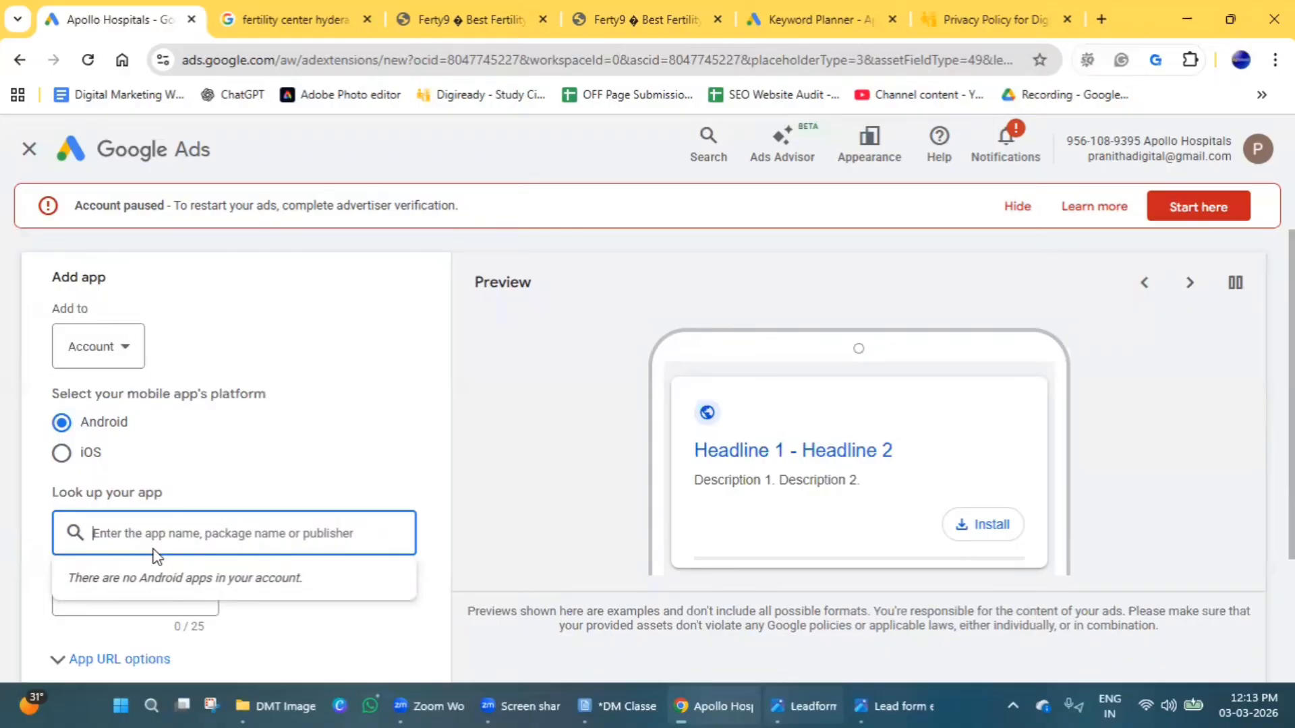
{"action": "type", "text": "crunch"}
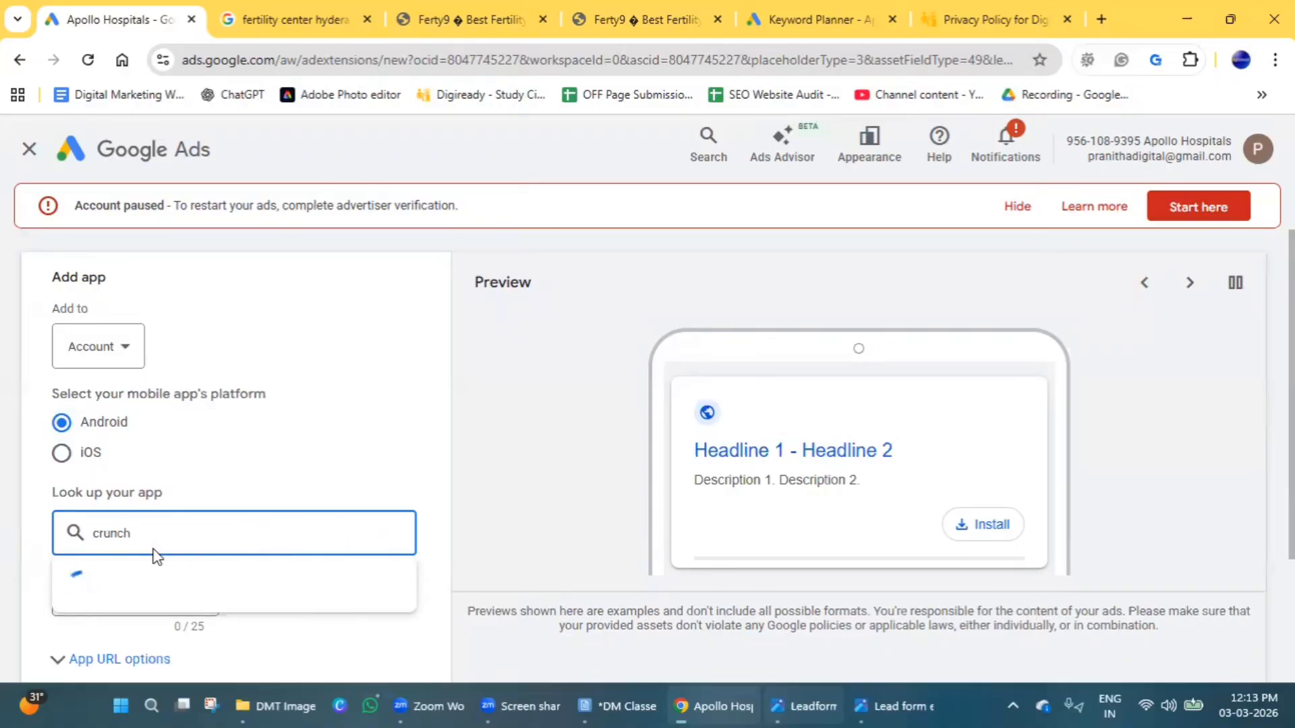
{"action": "type", "text": "stori"}
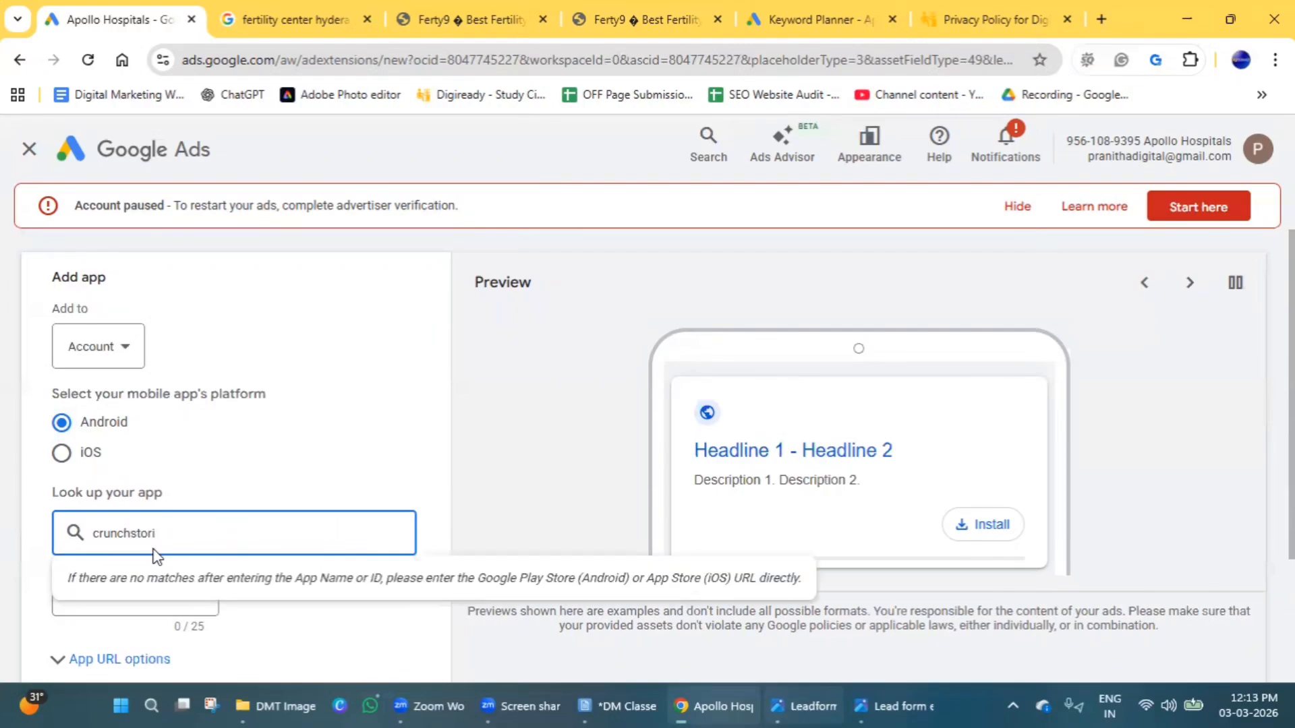
{"action": "type", "text": "es"}
Look up swiggy and choose Swiggy: Food Instamart Dineout as the app for the asset.
{"action": "double_click", "coordinate": [122, 527]}
{"action": "type", "text": "s"}
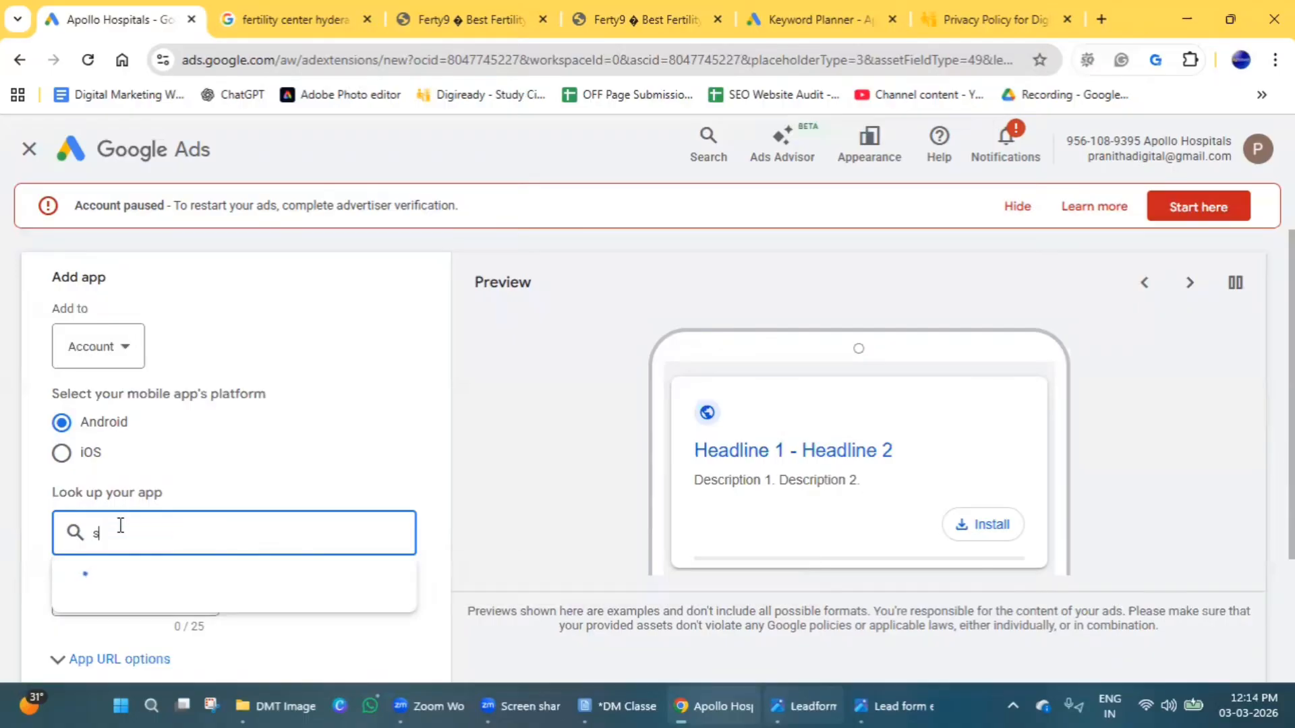
{"action": "type", "text": "wiggy"}
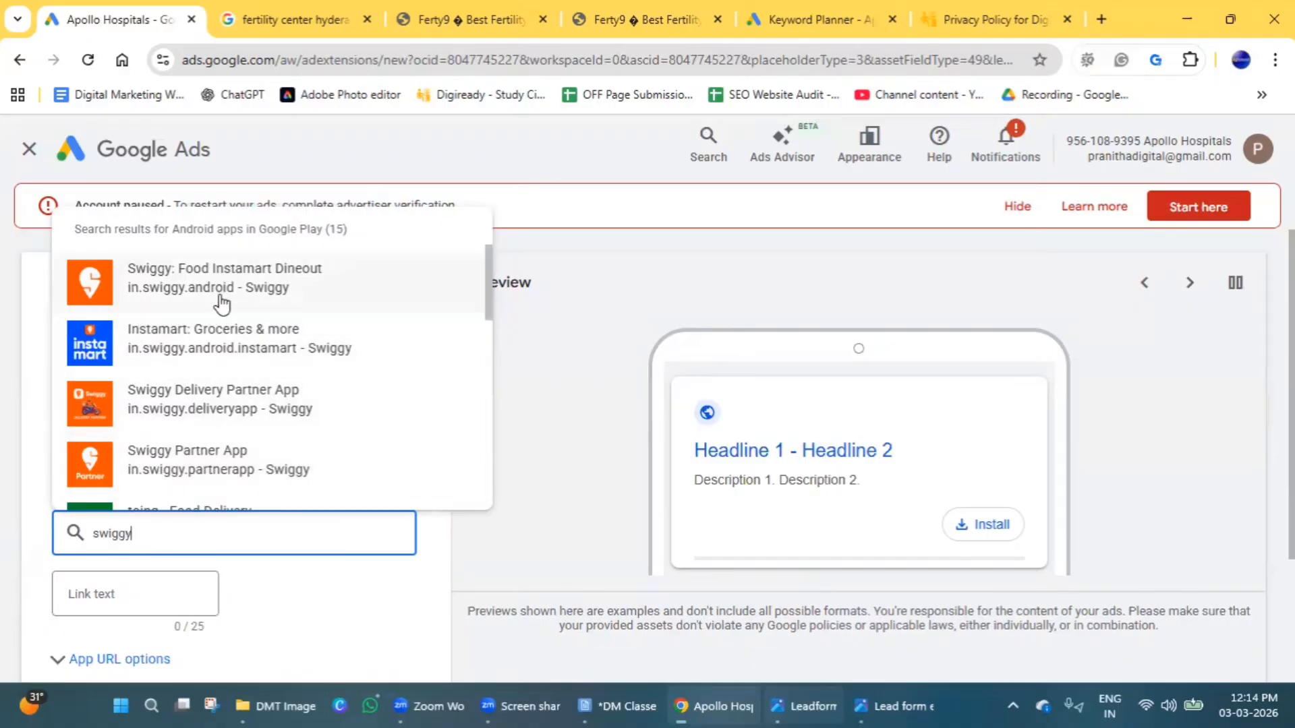
{"action": "left_click", "coordinate": [222, 304]}
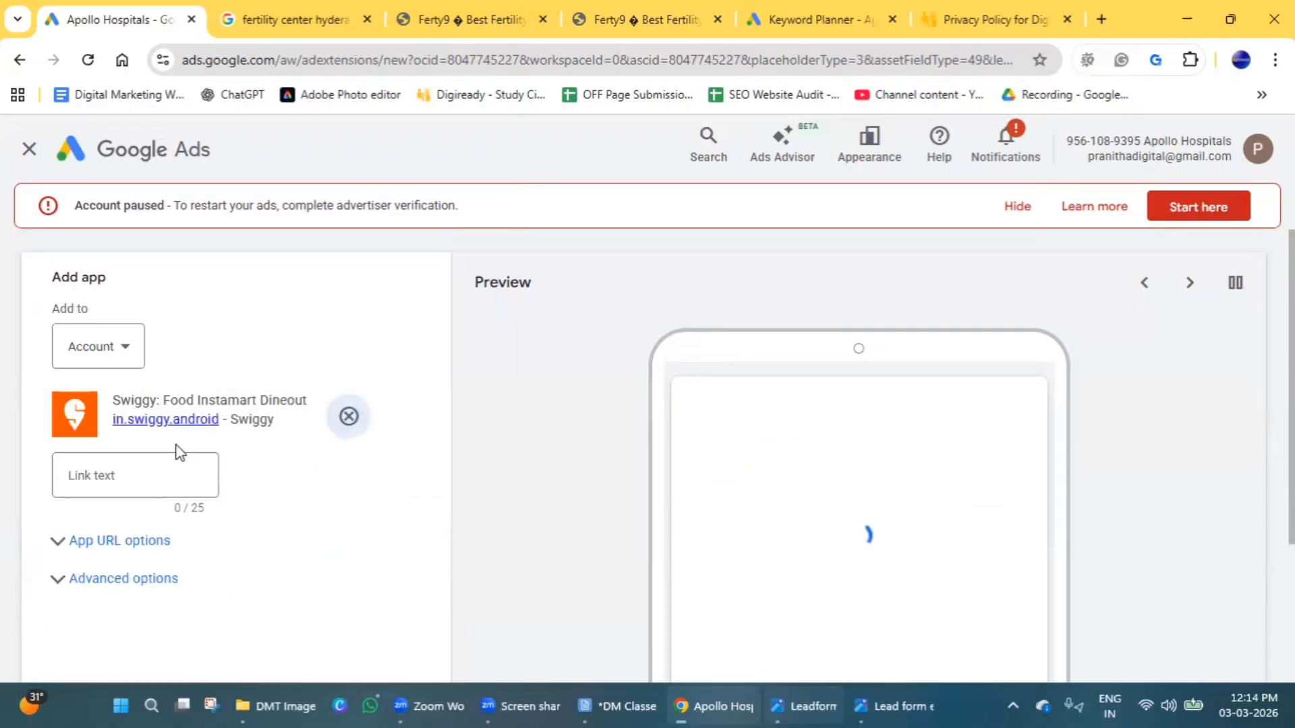
Set the Swiggy app asset's link text to Install Now, and save it after checking the asset scheduling options.
{"action": "left_click", "coordinate": [115, 479]}
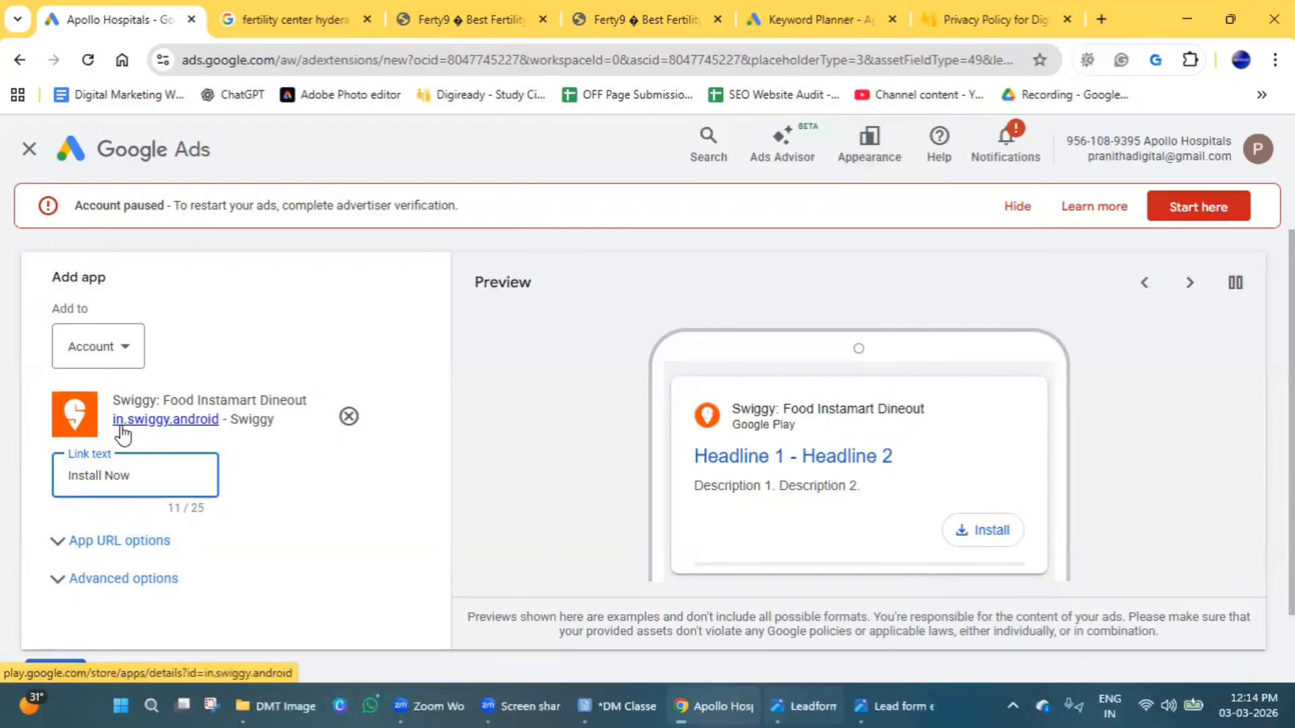
{"action": "scroll", "coordinate": [135, 523], "scroll_direction": "down", "scroll_amount": 1}
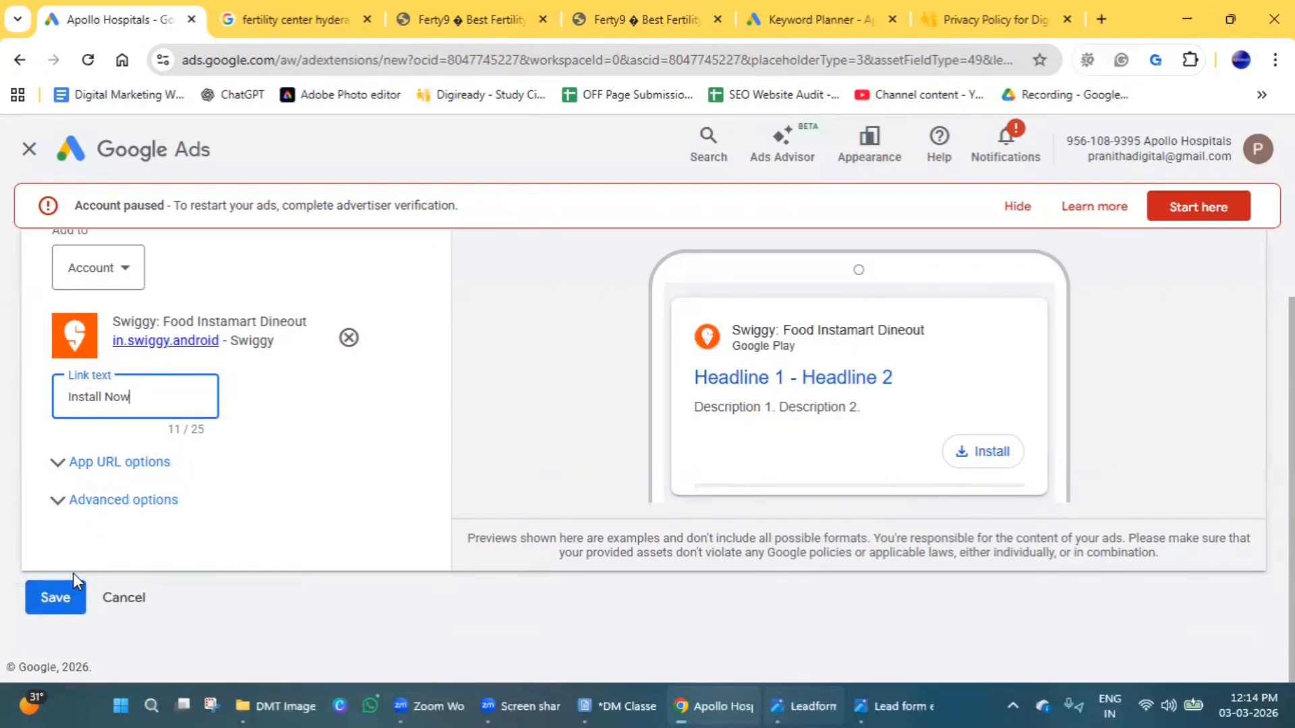
{"action": "left_click", "coordinate": [62, 501]}
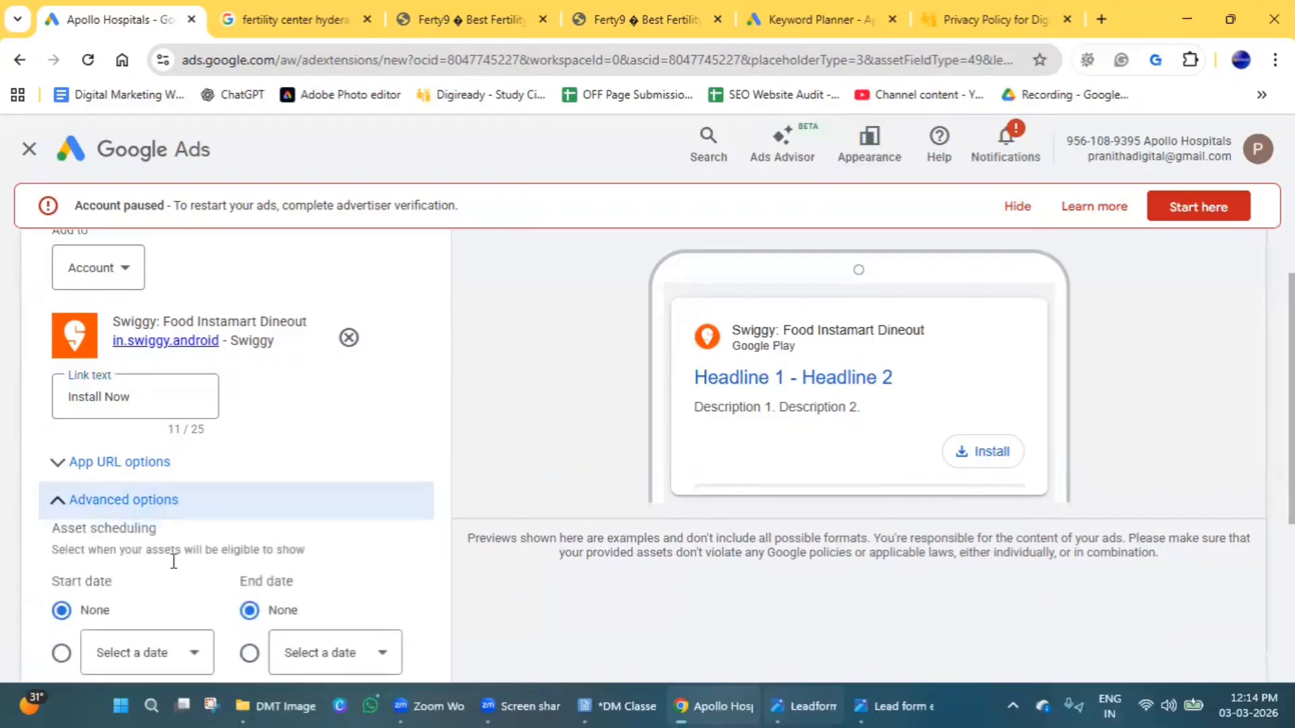
{"action": "scroll", "coordinate": [340, 617], "scroll_direction": "down", "scroll_amount": 4}
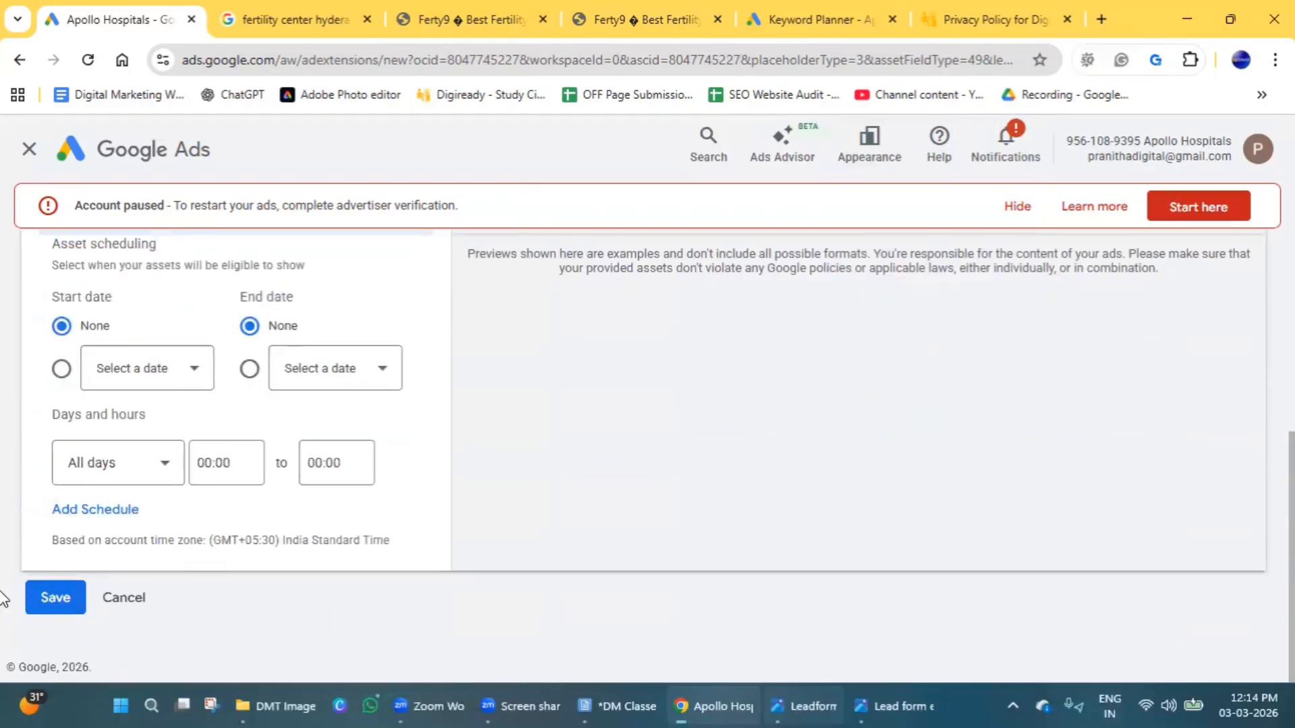
{"action": "left_click", "coordinate": [51, 598]}
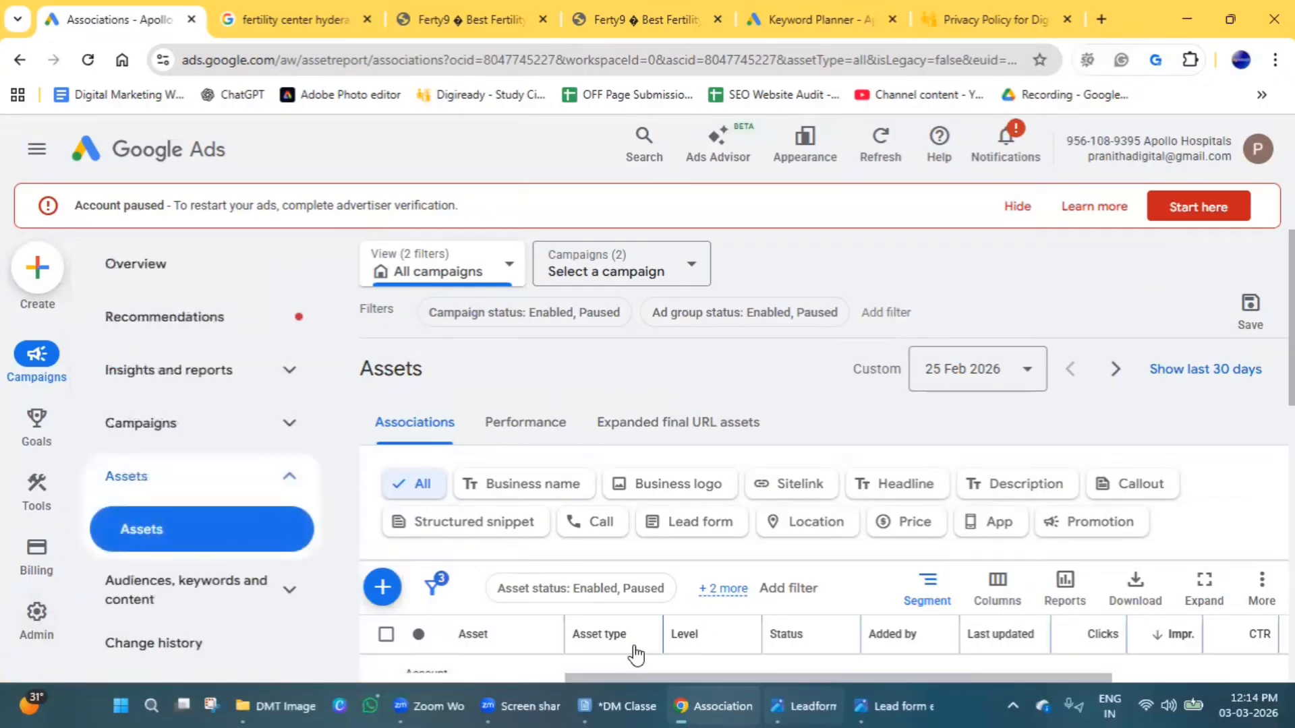
Start a new promotion asset at account level and compare it with the deal line in the fertility center hyderabad sponsored result.
{"action": "left_click", "coordinate": [383, 591]}
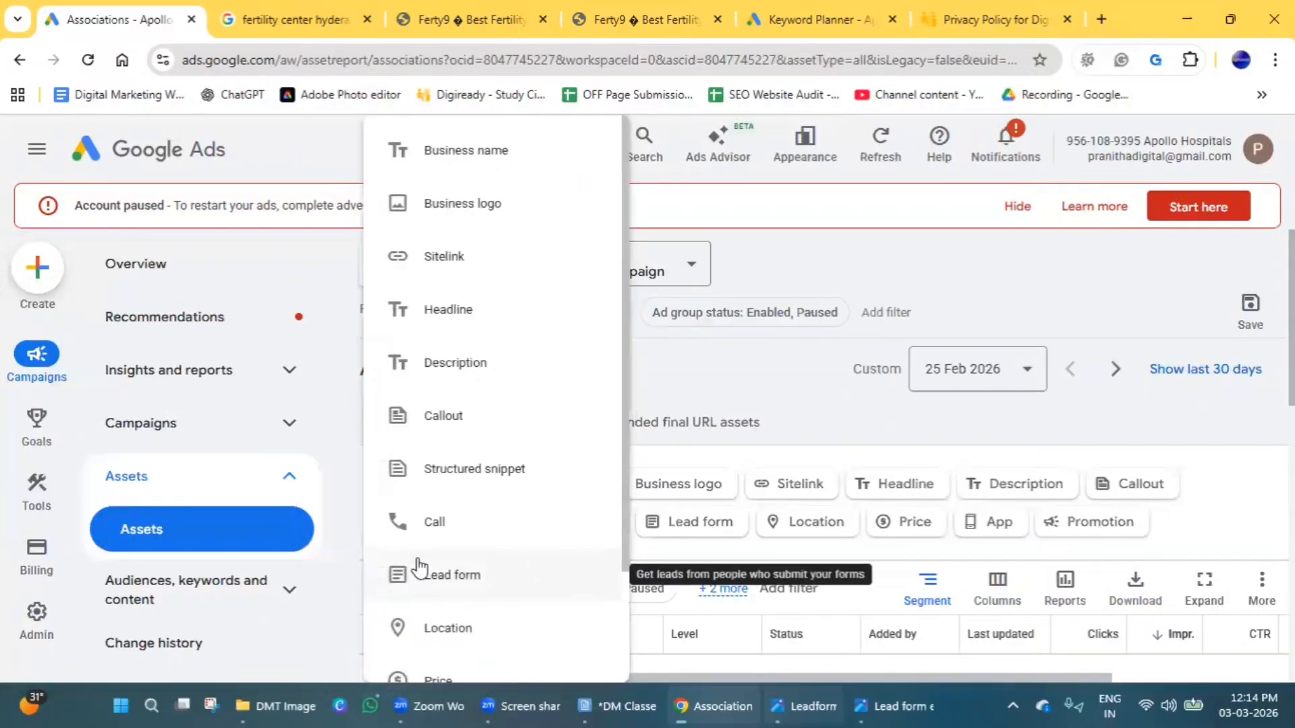
{"action": "scroll", "coordinate": [419, 566], "scroll_direction": "down", "scroll_amount": 2}
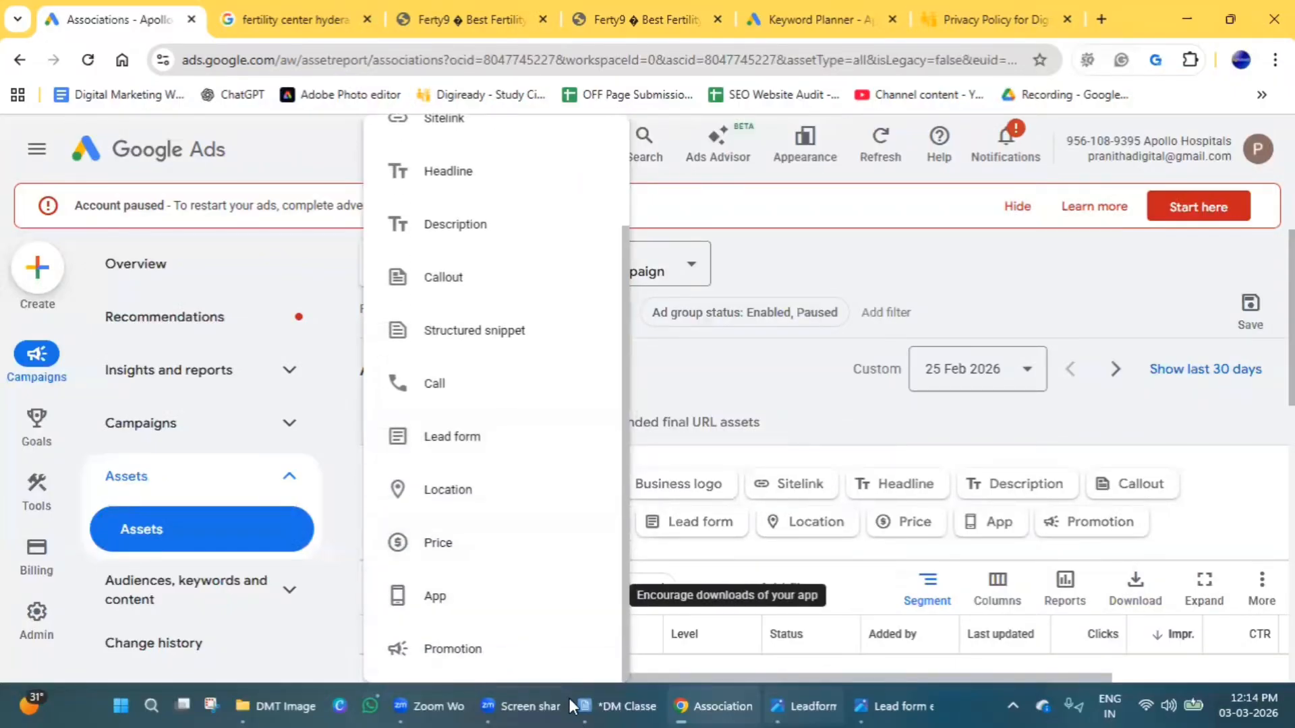
{"action": "left_click", "coordinate": [480, 653]}
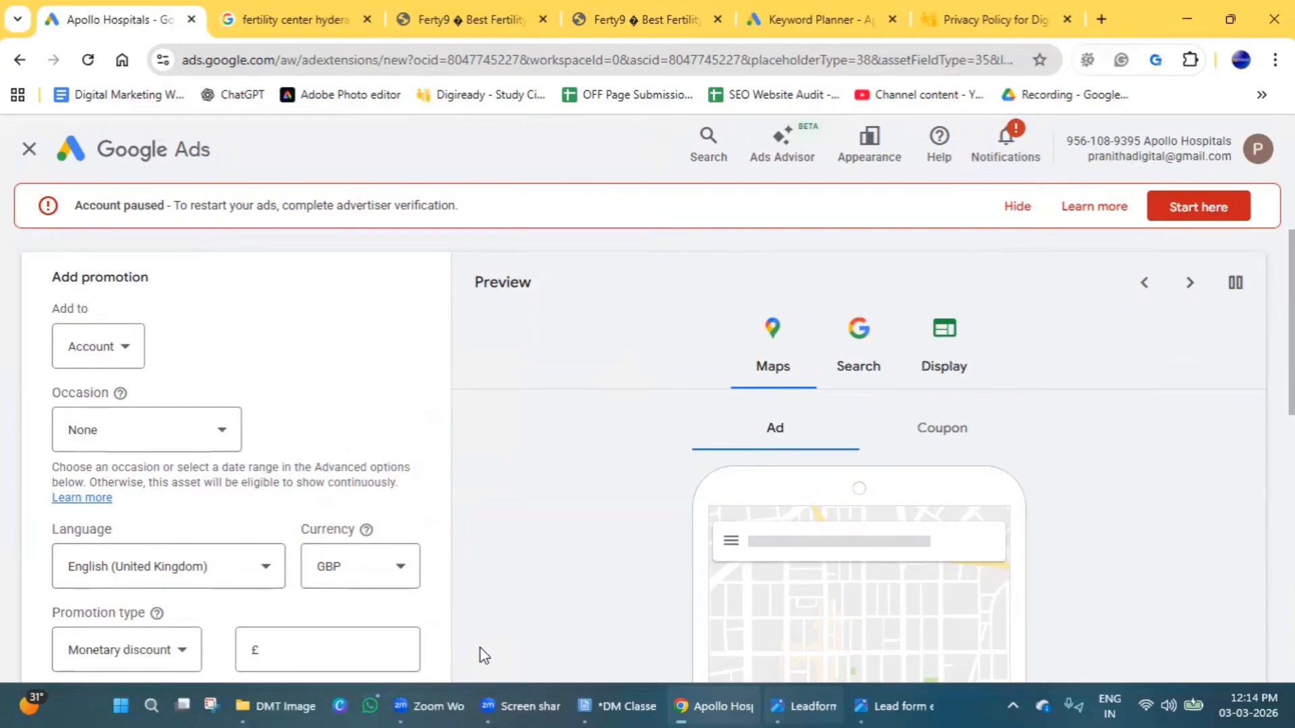
{"action": "left_click", "coordinate": [299, 19]}
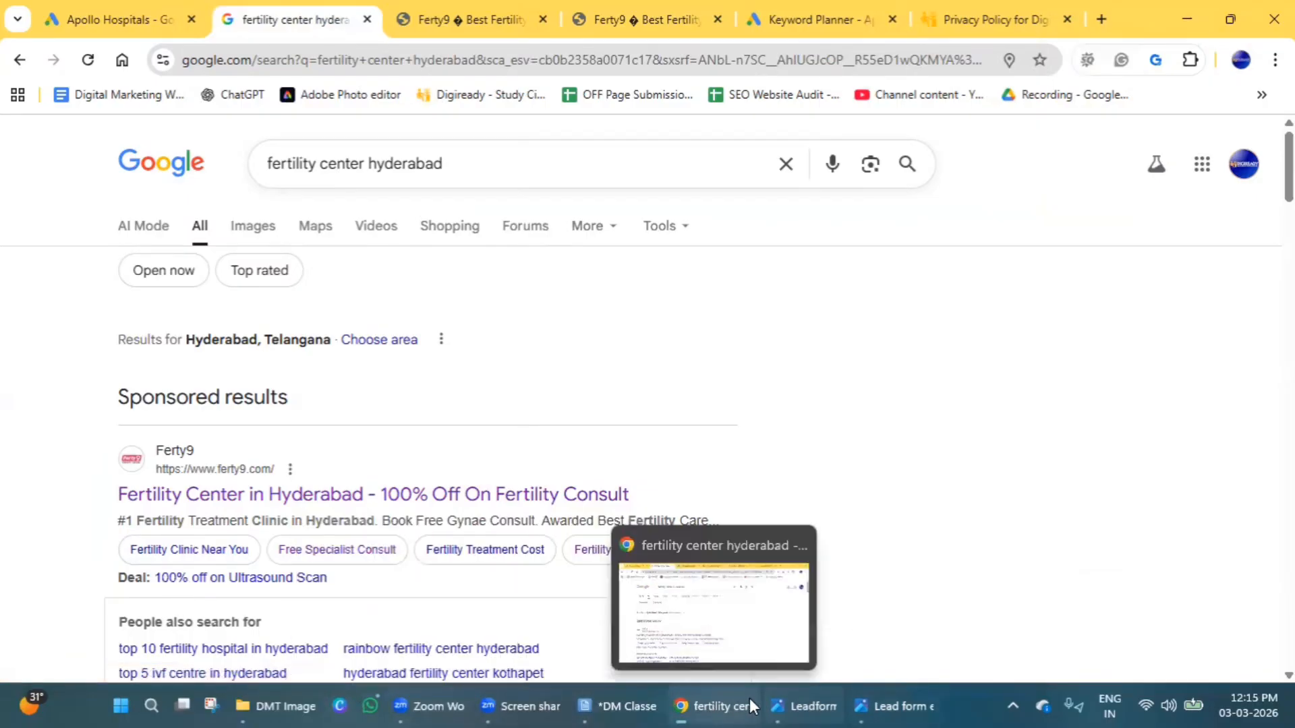
{"action": "left_click", "coordinate": [151, 9]}
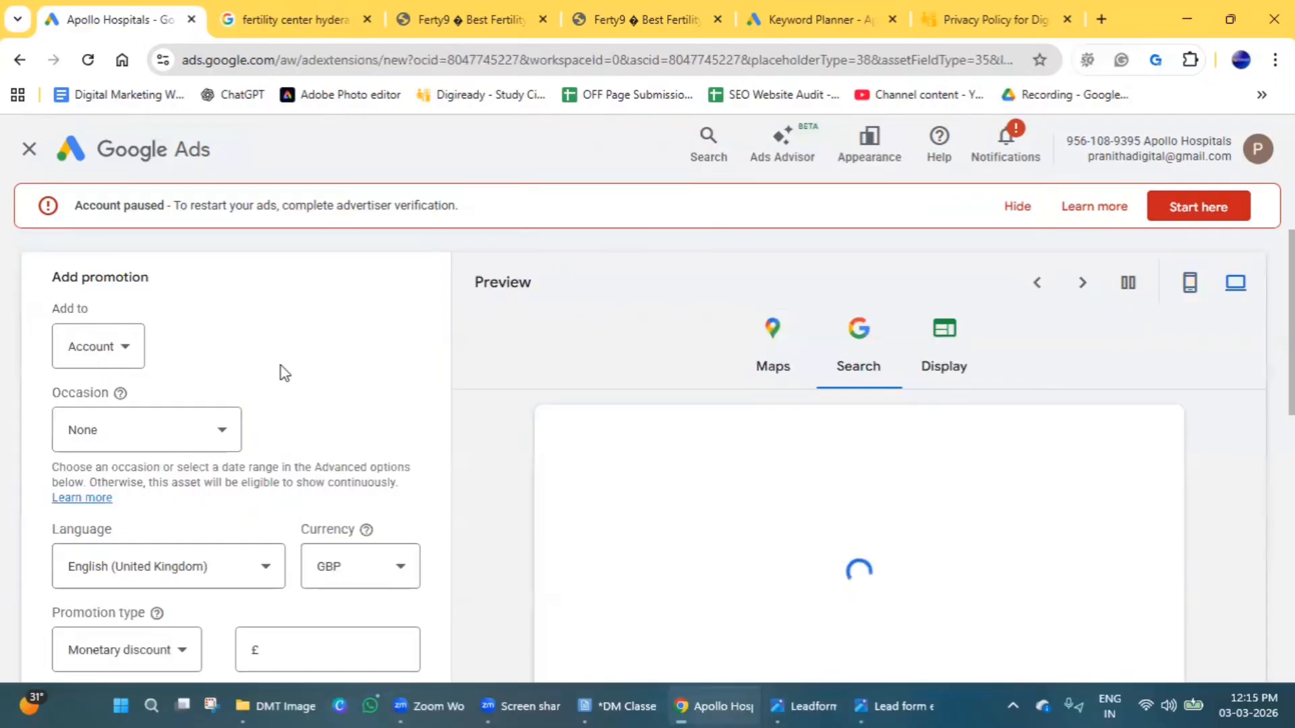
Set the promotion's occasion to Diwali.
{"action": "scroll", "coordinate": [280, 371], "scroll_direction": "down", "scroll_amount": 3}
{"action": "scroll", "coordinate": [266, 384], "scroll_direction": "up", "scroll_amount": 3}
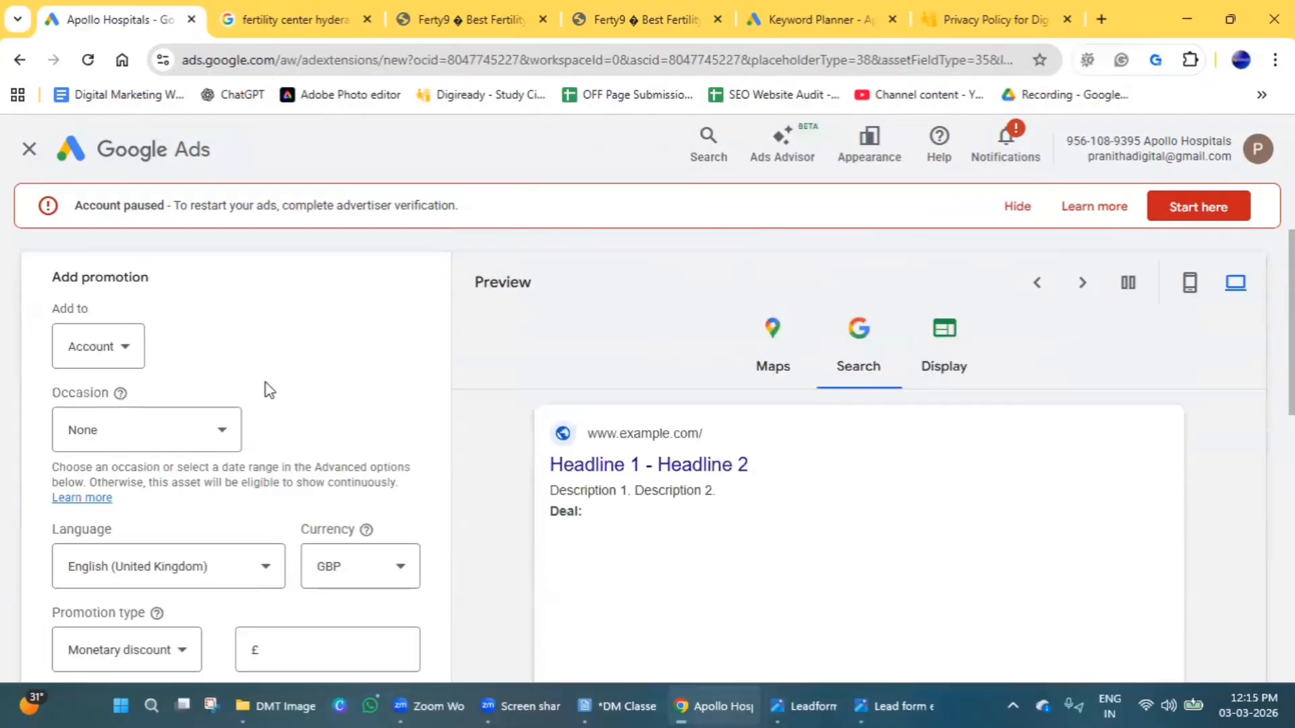
{"action": "left_click", "coordinate": [135, 428]}
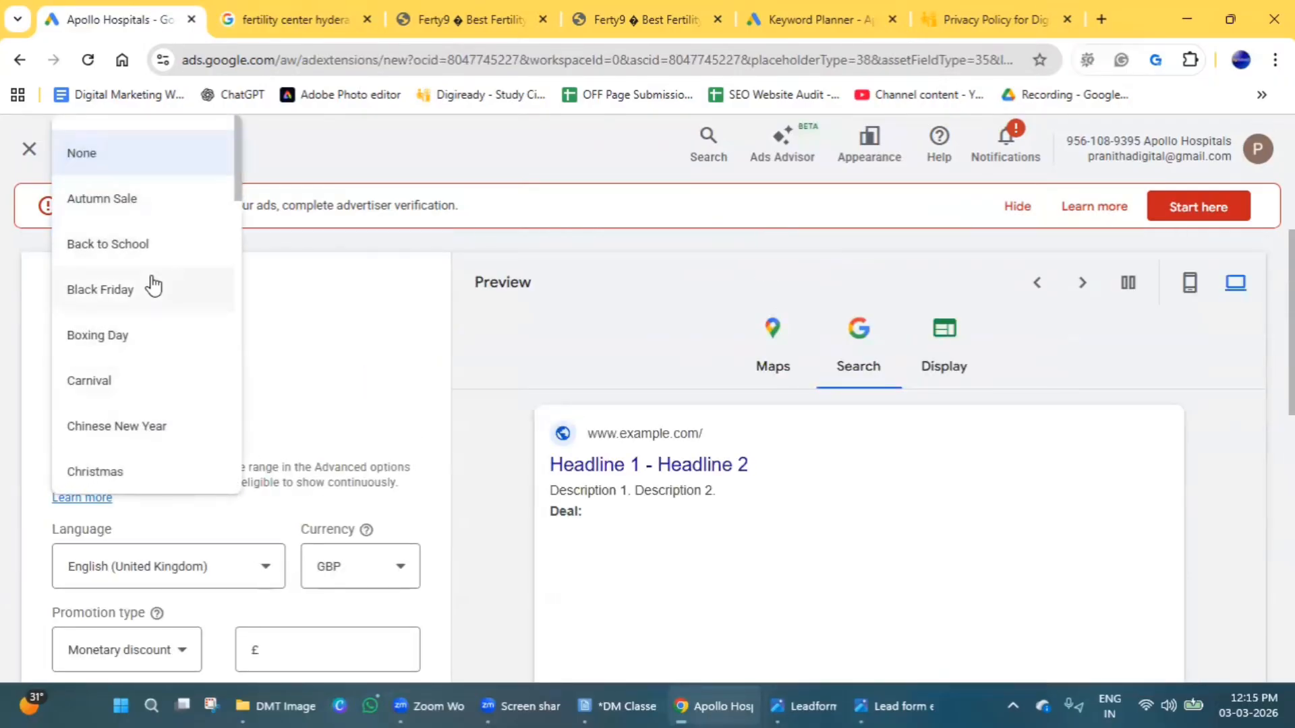
{"action": "scroll", "coordinate": [151, 286], "scroll_direction": "down", "scroll_amount": 5}
{"action": "scroll", "coordinate": [154, 287], "scroll_direction": "down", "scroll_amount": 1}
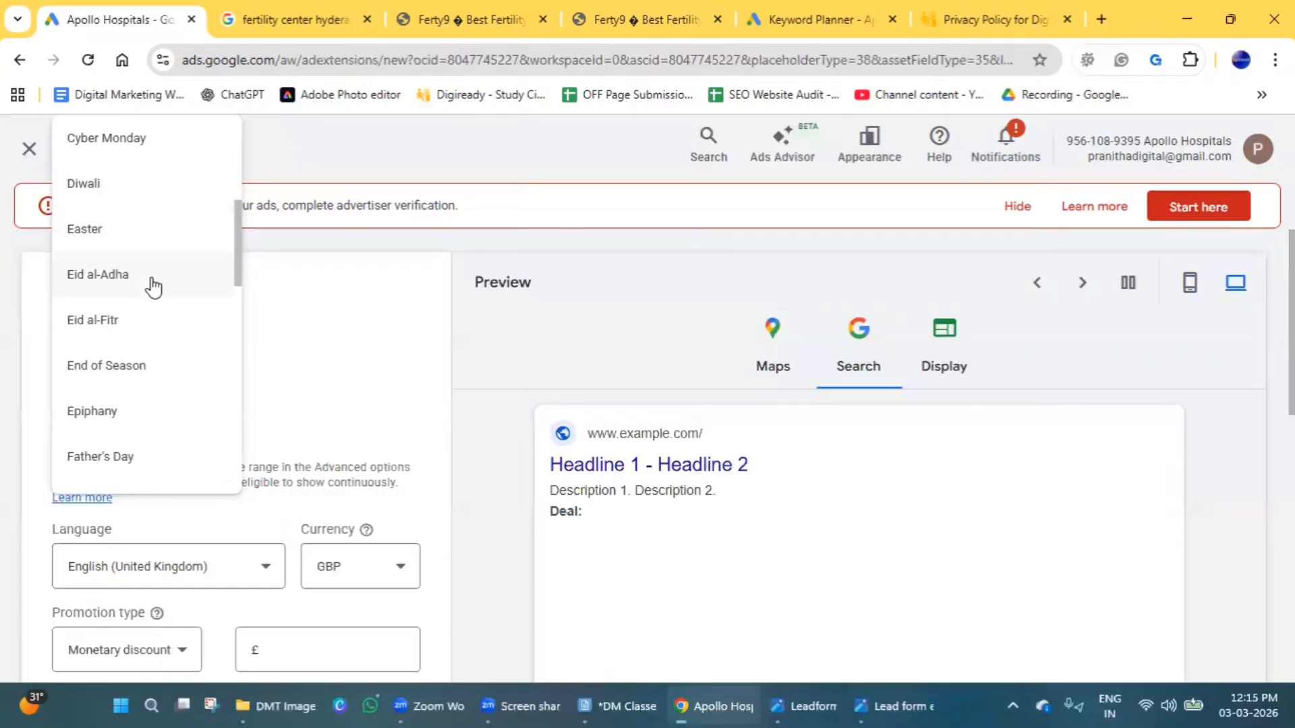
{"action": "left_click", "coordinate": [114, 195]}
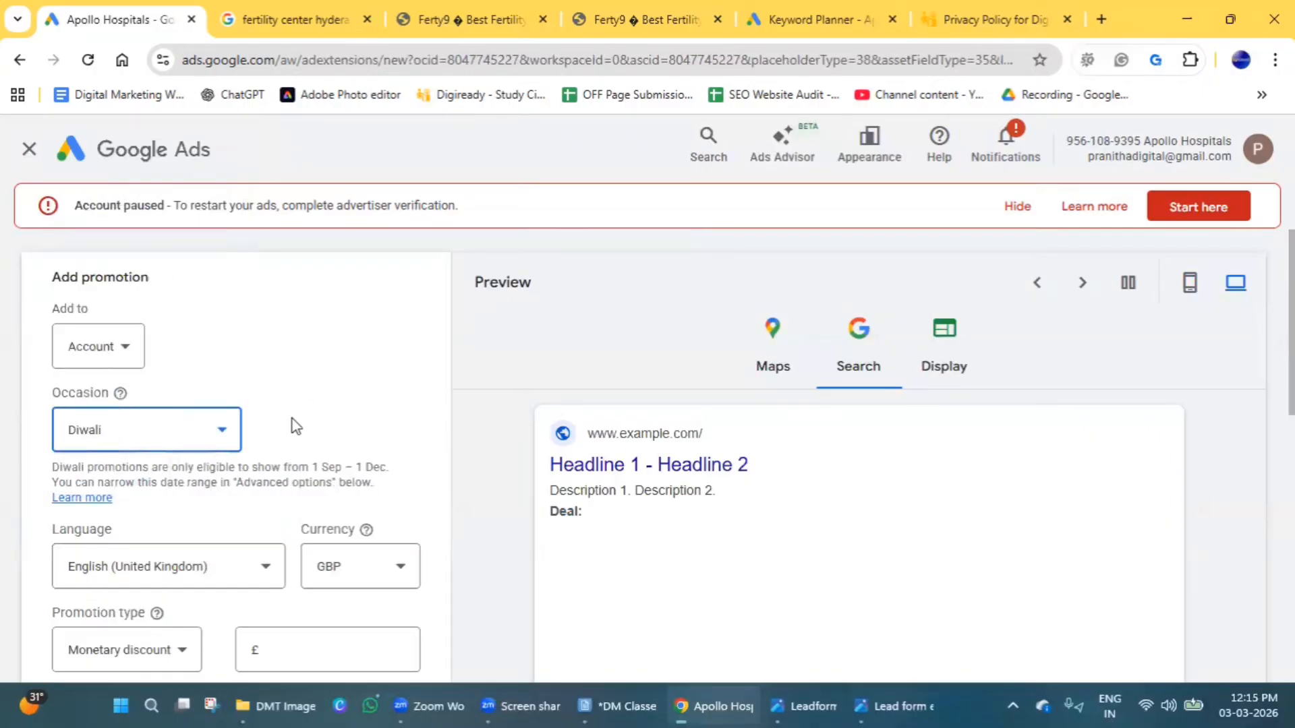
Keep English (United Kingdom) as the promotion's language and set its currency to INR.
{"action": "scroll", "coordinate": [288, 425], "scroll_direction": "down", "scroll_amount": 3}
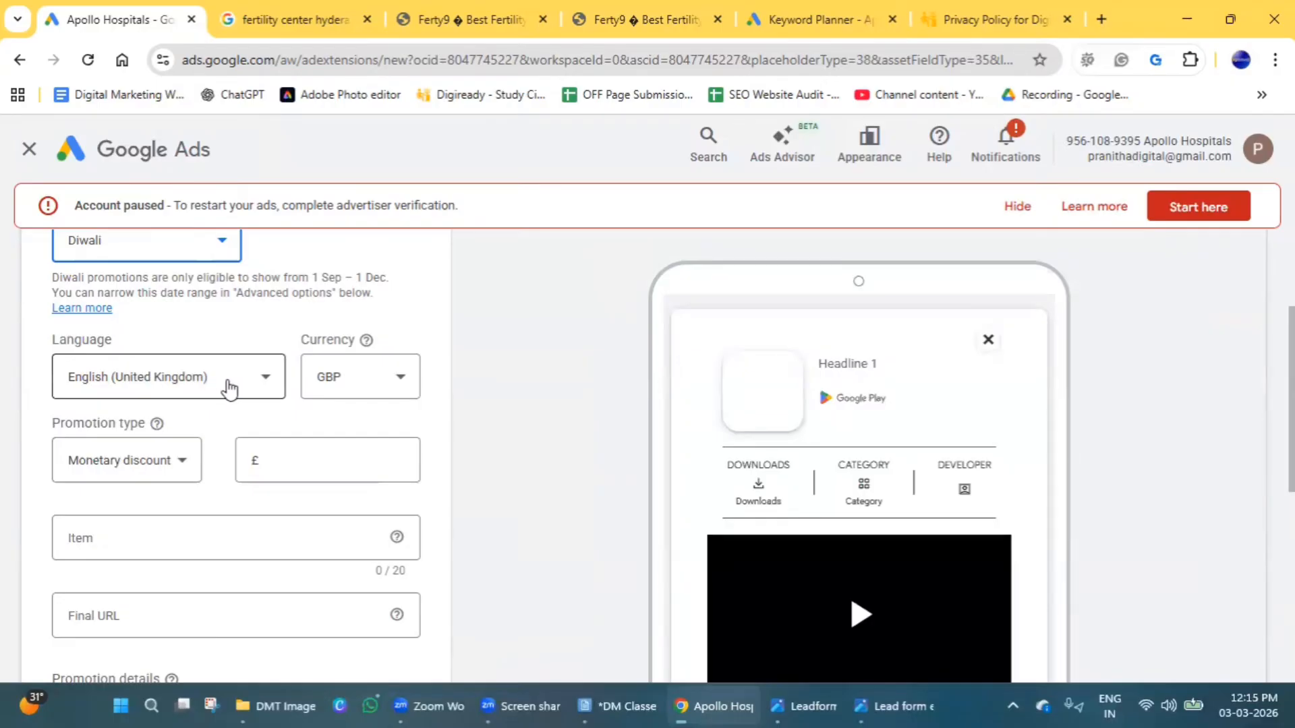
{"action": "left_click", "coordinate": [226, 388]}
{"action": "left_click", "coordinate": [387, 376]}
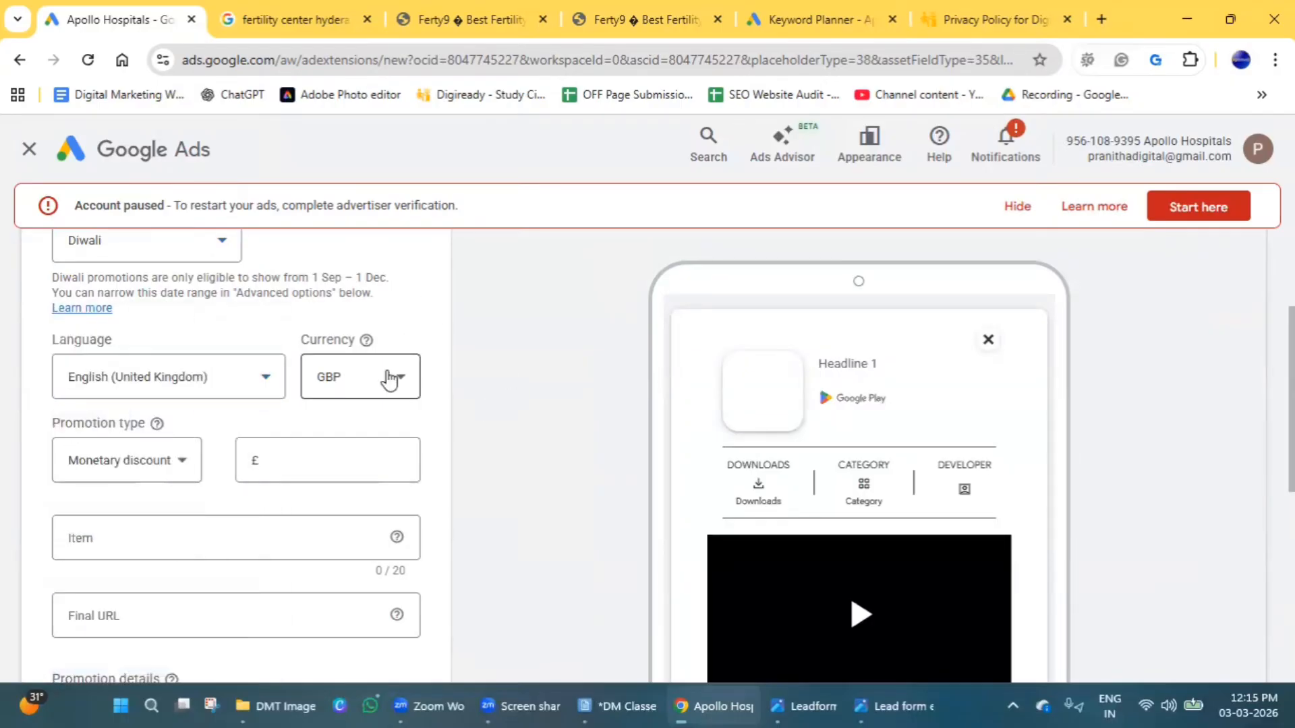
{"action": "left_click", "coordinate": [387, 376]}
{"action": "scroll", "coordinate": [387, 384], "scroll_direction": "down", "scroll_amount": 3}
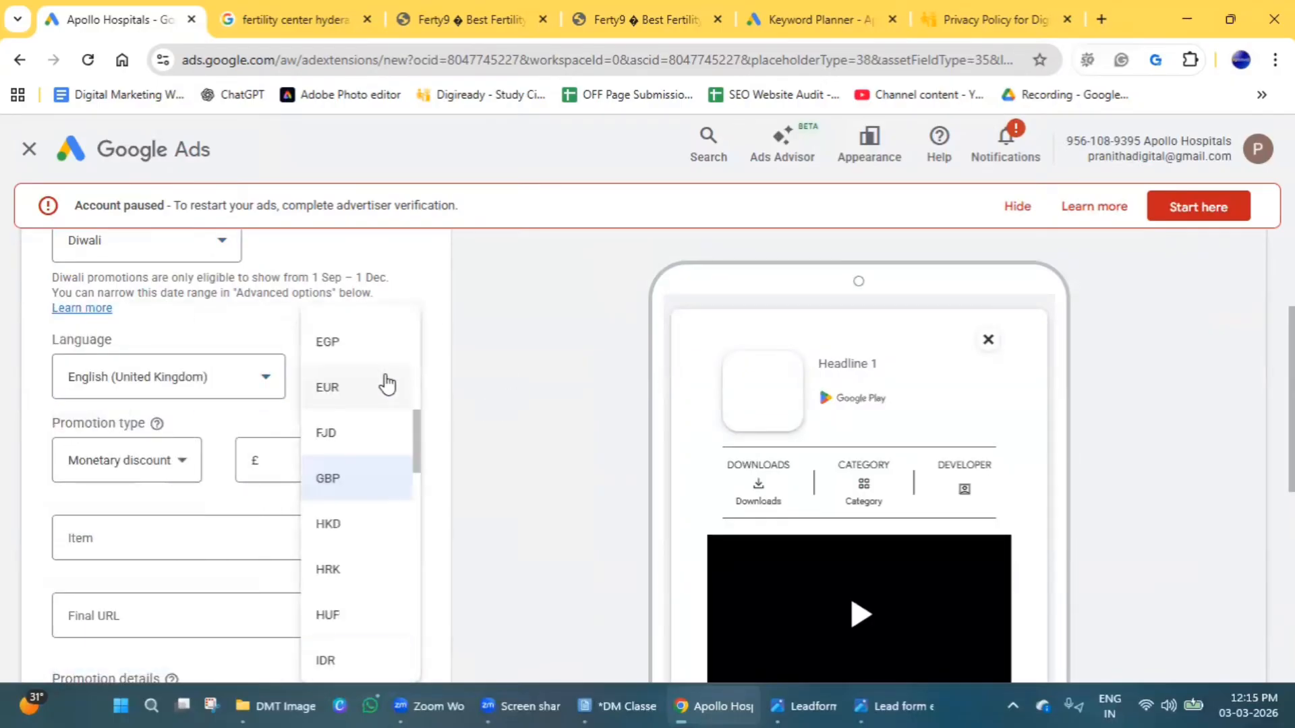
{"action": "scroll", "coordinate": [388, 439], "scroll_direction": "down", "scroll_amount": 2}
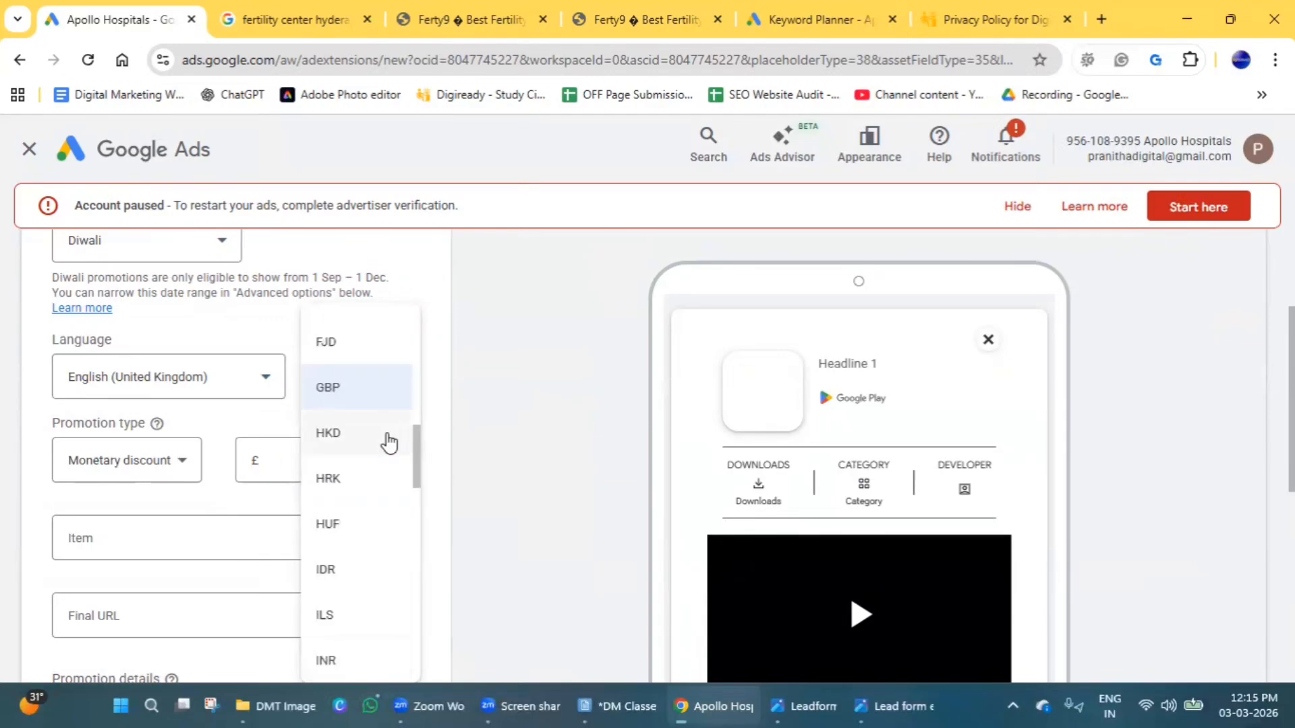
{"action": "left_click", "coordinate": [356, 657]}
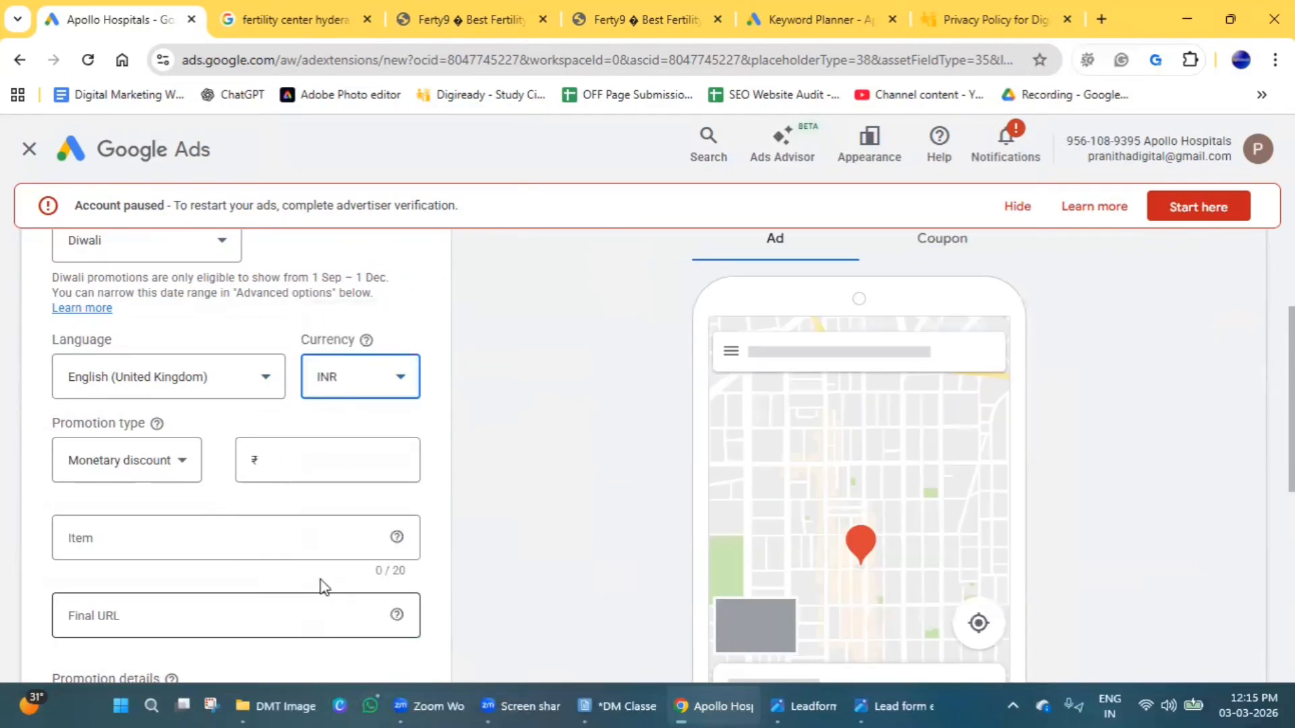
Review the promotion types, keep Monetary discount, and enter a discount of ₹1000.
{"action": "left_click", "coordinate": [134, 478]}
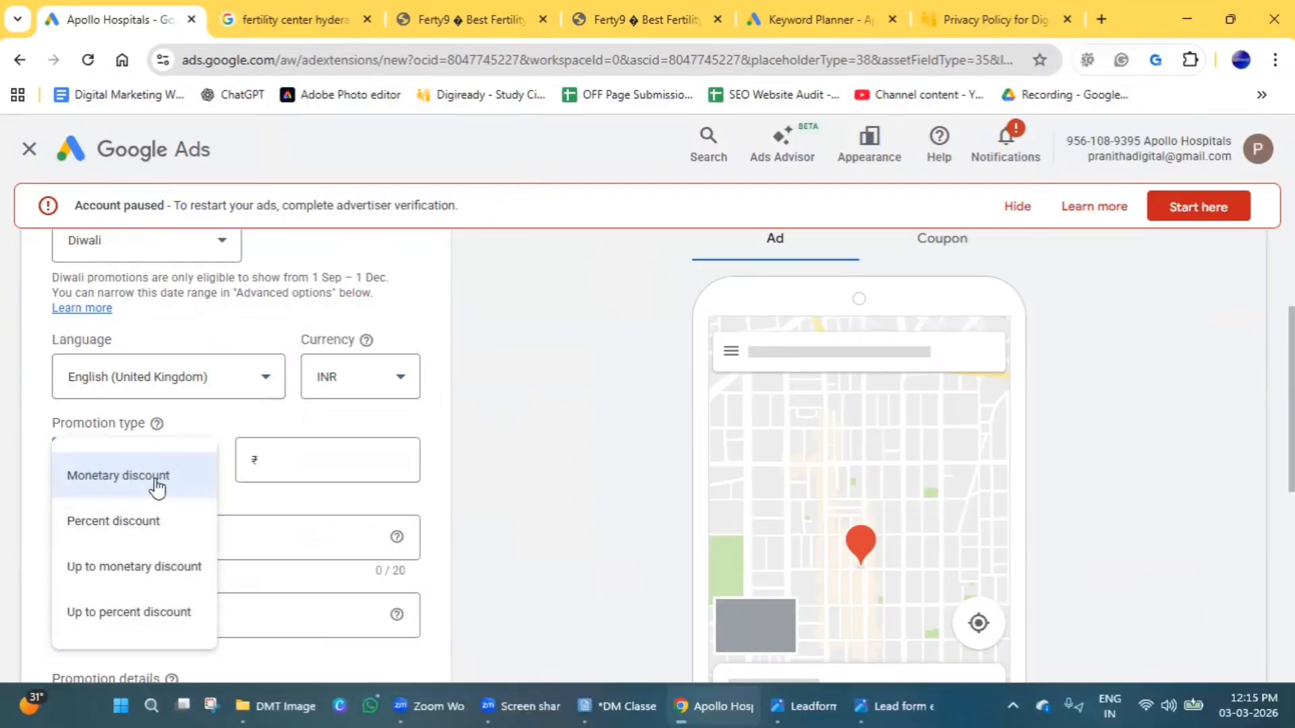
{"action": "left_click", "coordinate": [287, 503]}
{"action": "left_click", "coordinate": [289, 445]}
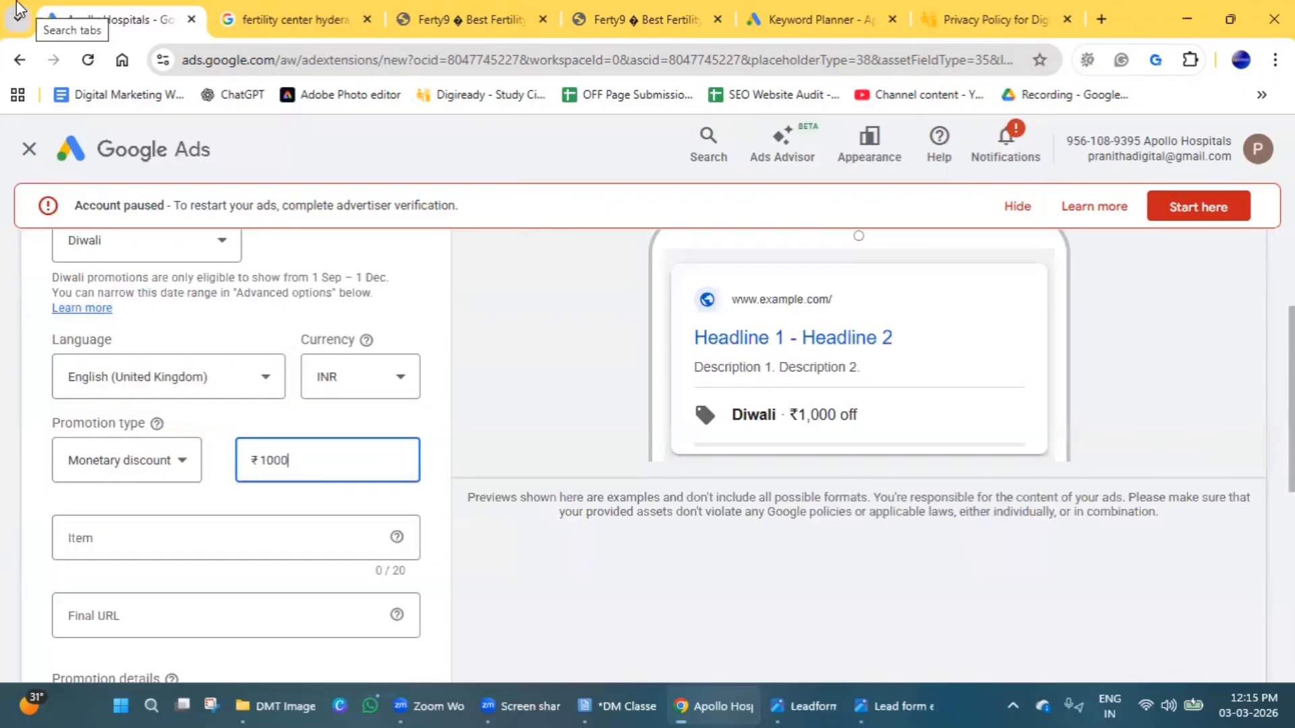
Set the promotion item to Digital Marketing, after trying Digital Marketing Training and Digital Marketing Course.
{"action": "scroll", "coordinate": [154, 513], "scroll_direction": "down", "scroll_amount": 1}
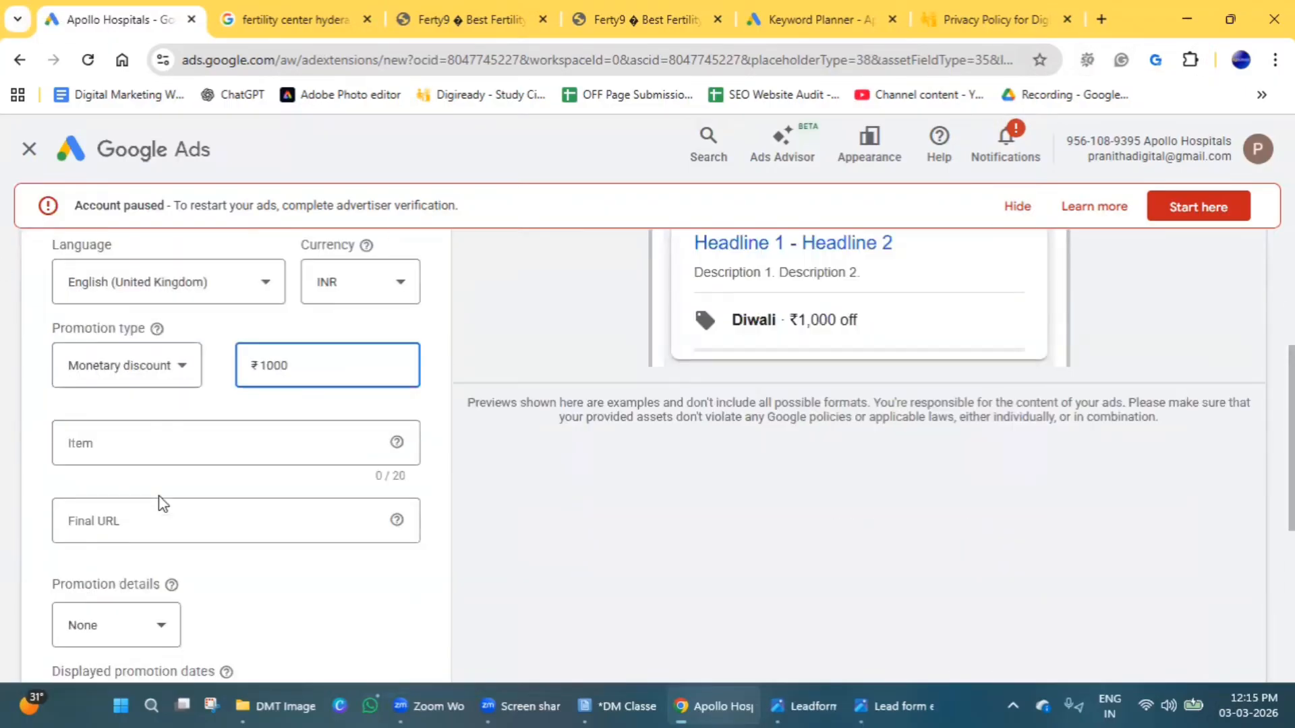
{"action": "left_click", "coordinate": [145, 445]}
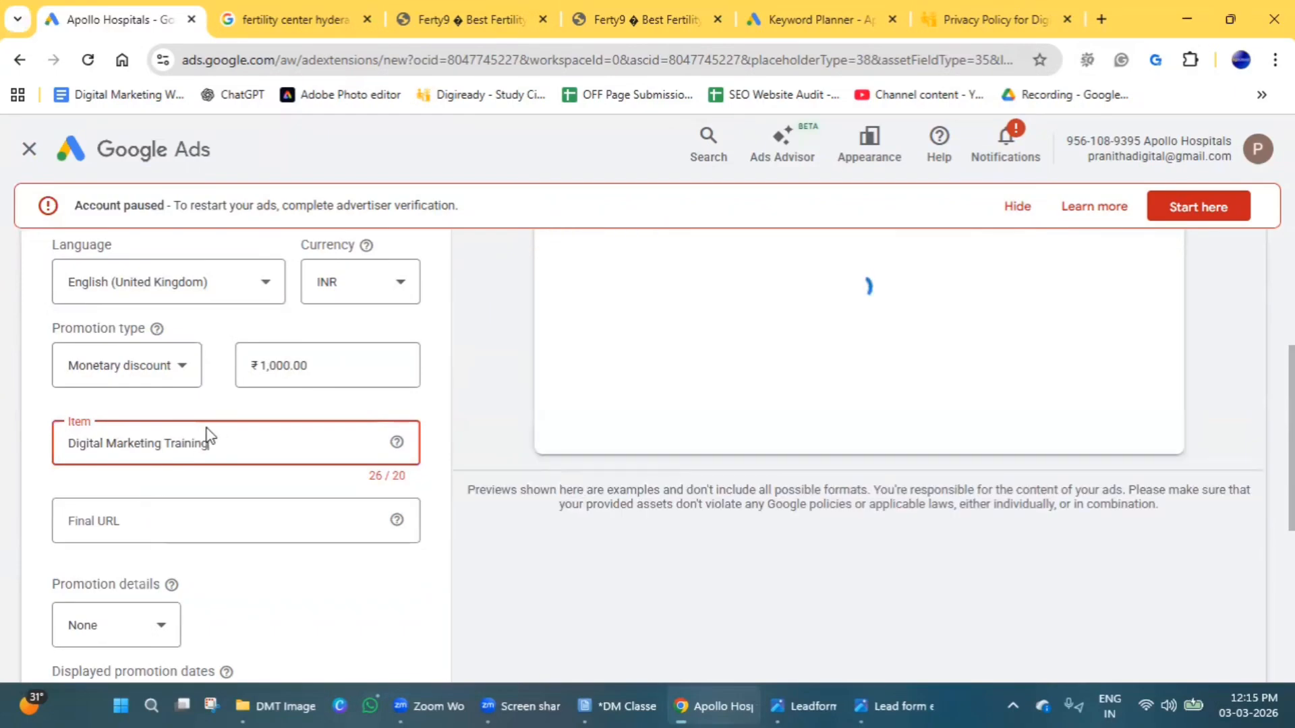
{"action": "double_click", "coordinate": [189, 445]}
{"action": "type", "text": "Course"}
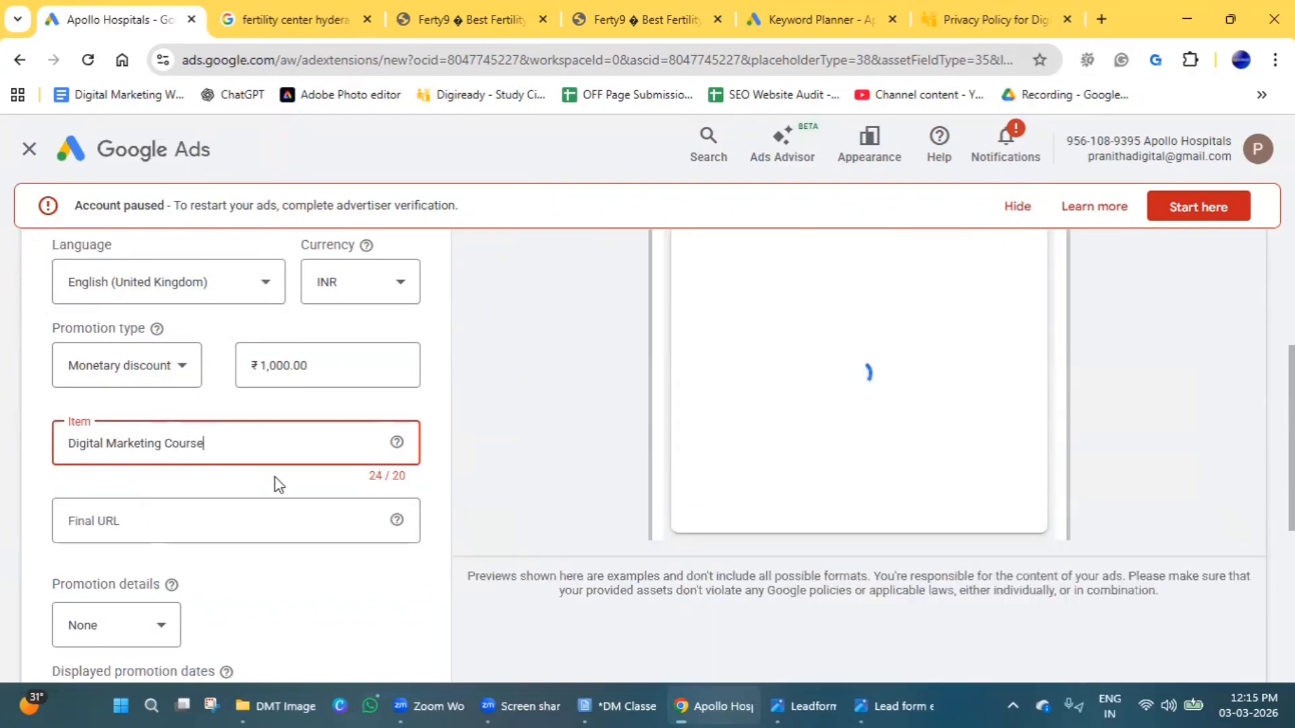
{"action": "scroll", "coordinate": [243, 585], "scroll_direction": "up", "scroll_amount": 3}
{"action": "scroll", "coordinate": [241, 583], "scroll_direction": "down", "scroll_amount": 3}
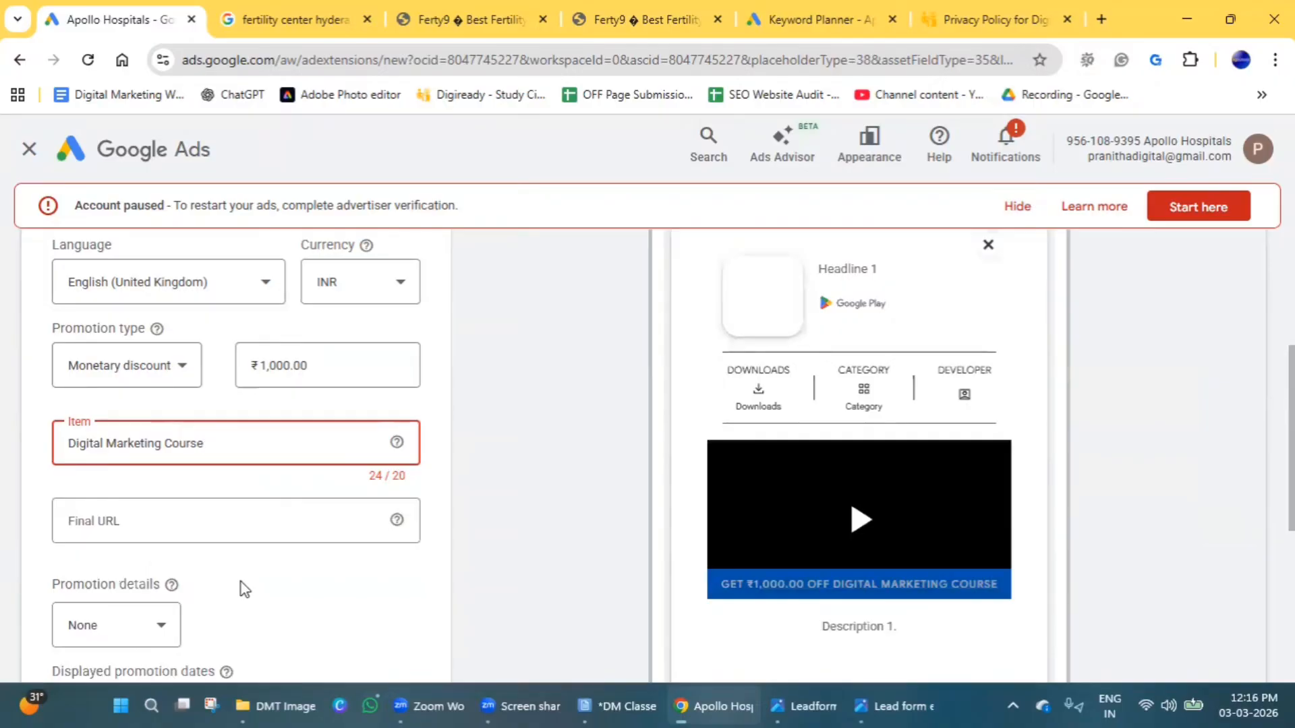
{"action": "double_click", "coordinate": [182, 445]}
{"action": "key", "text": "BackSpace"}
Examine the promotion's Maps preview in both its coupon and ad versions.
{"action": "scroll", "coordinate": [180, 471], "scroll_direction": "up", "scroll_amount": 2}
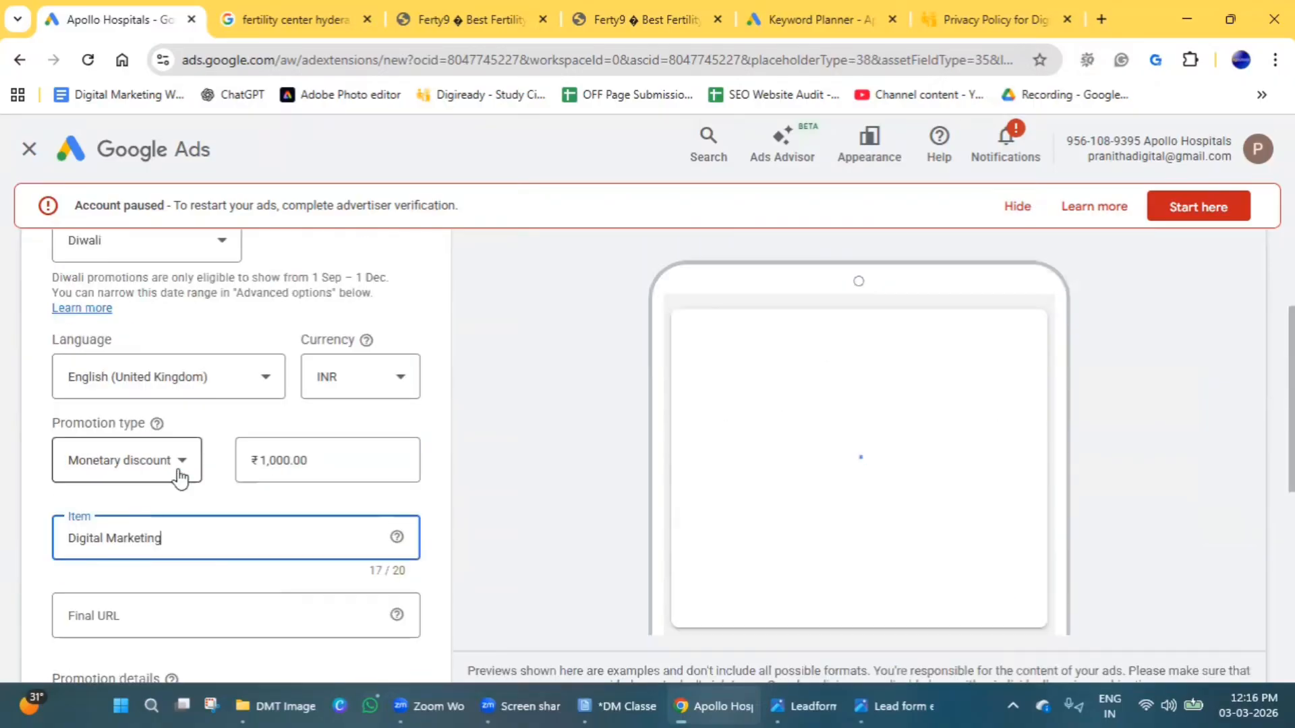
{"action": "scroll", "coordinate": [179, 469], "scroll_direction": "up", "scroll_amount": 3}
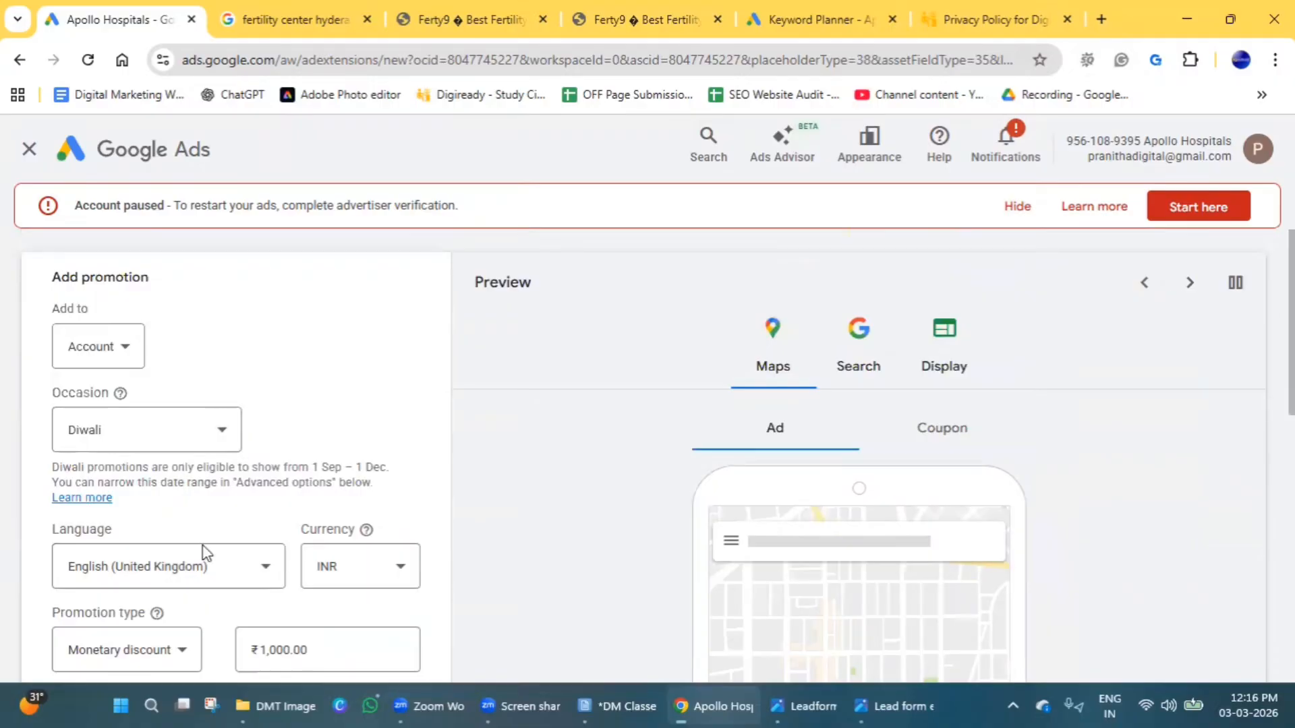
{"action": "left_click", "coordinate": [914, 436]}
{"action": "scroll", "coordinate": [850, 506], "scroll_direction": "down", "scroll_amount": 3}
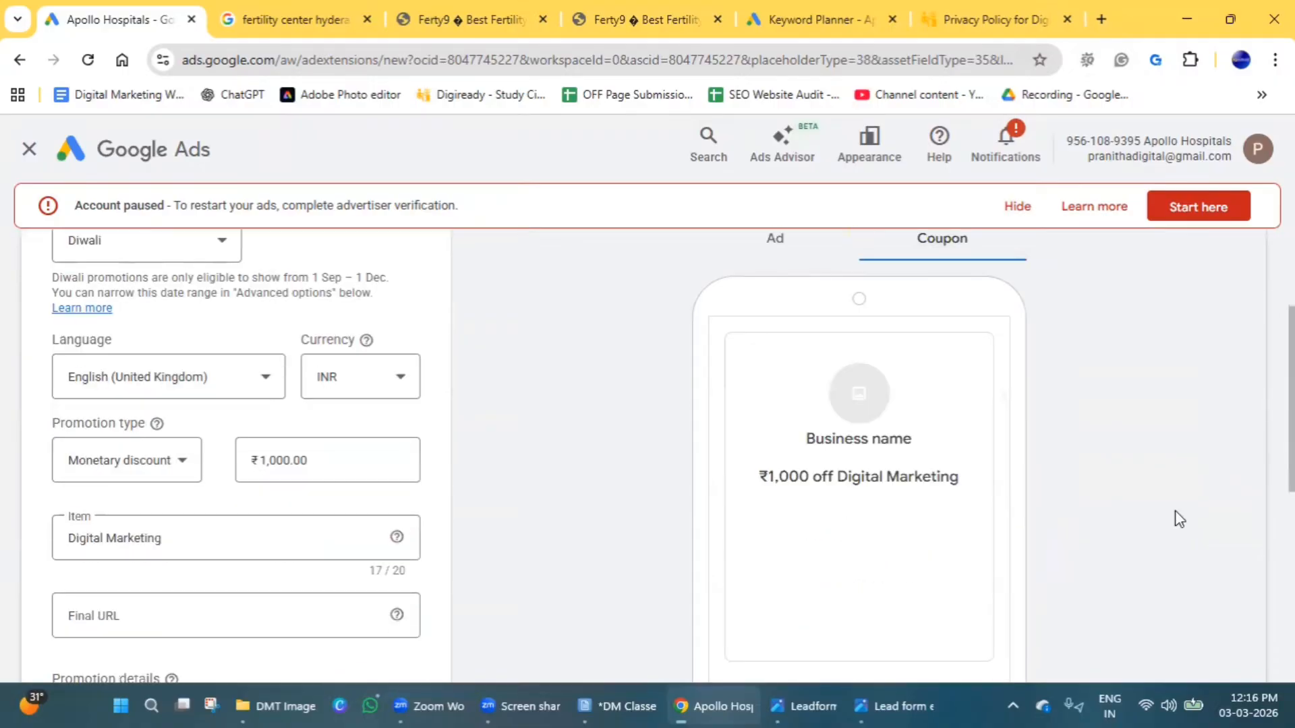
{"action": "scroll", "coordinate": [754, 416], "scroll_direction": "up", "scroll_amount": 2}
{"action": "left_click", "coordinate": [768, 335]}
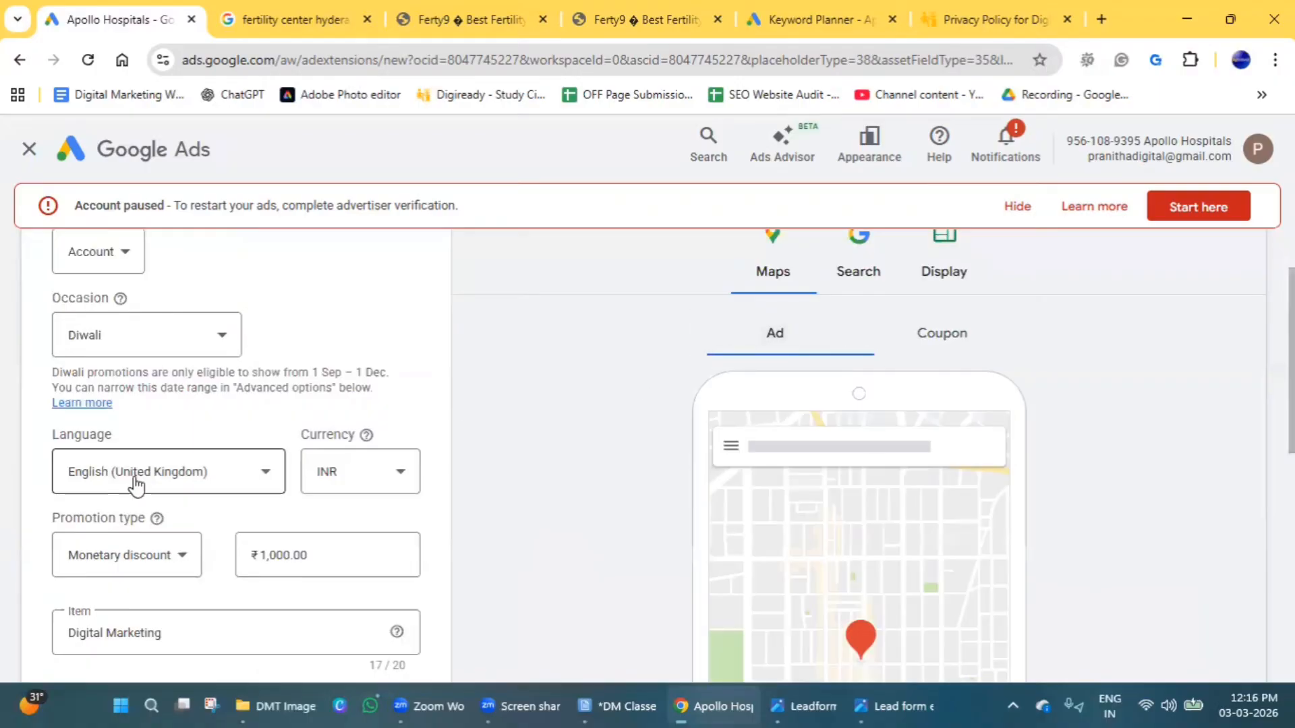
Change the promotion type to Percent discount with a value of 10%, and review the remaining discount types.
{"action": "left_click", "coordinate": [163, 556]}
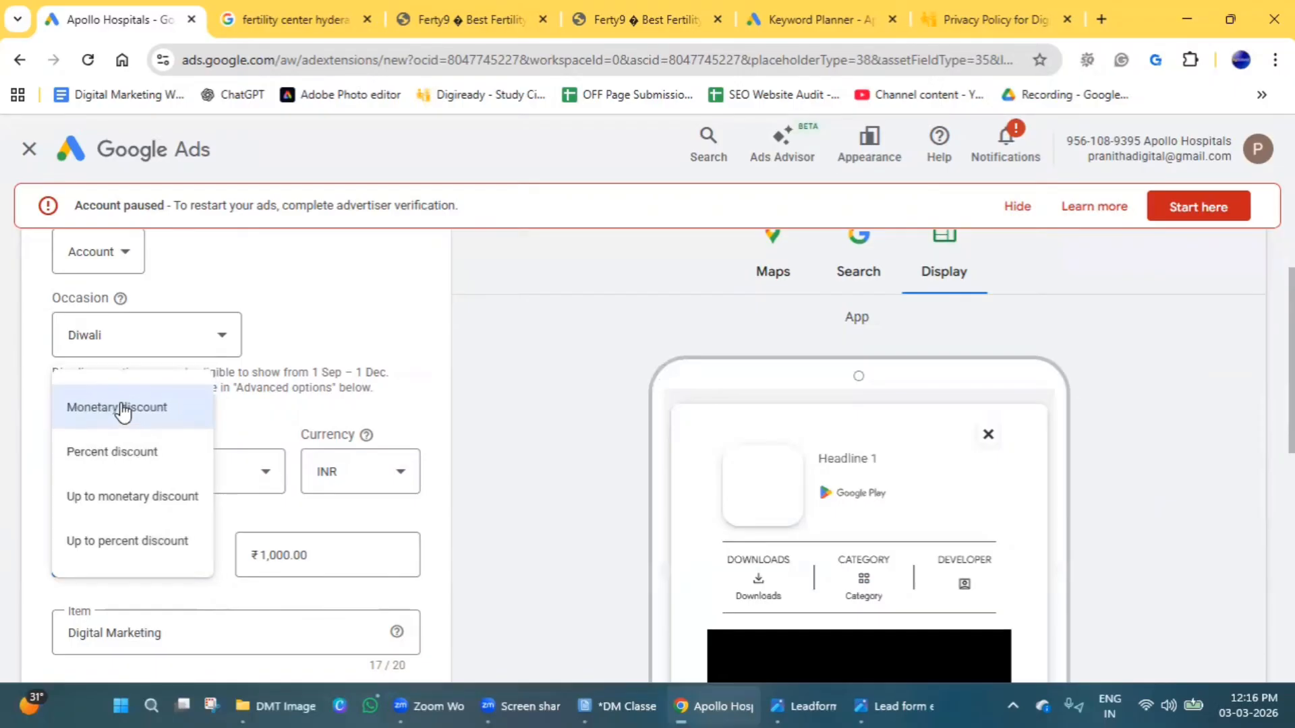
{"action": "left_click", "coordinate": [120, 407]}
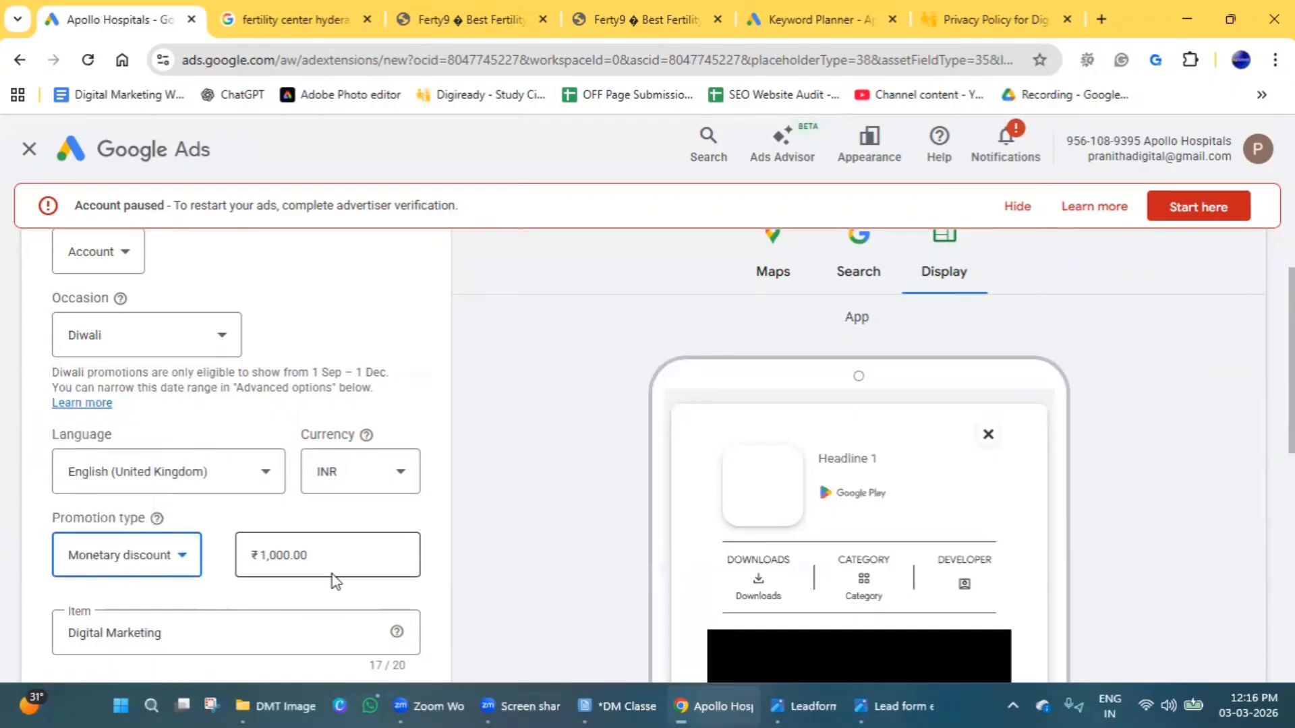
{"action": "left_click", "coordinate": [150, 563]}
{"action": "left_click", "coordinate": [149, 447]}
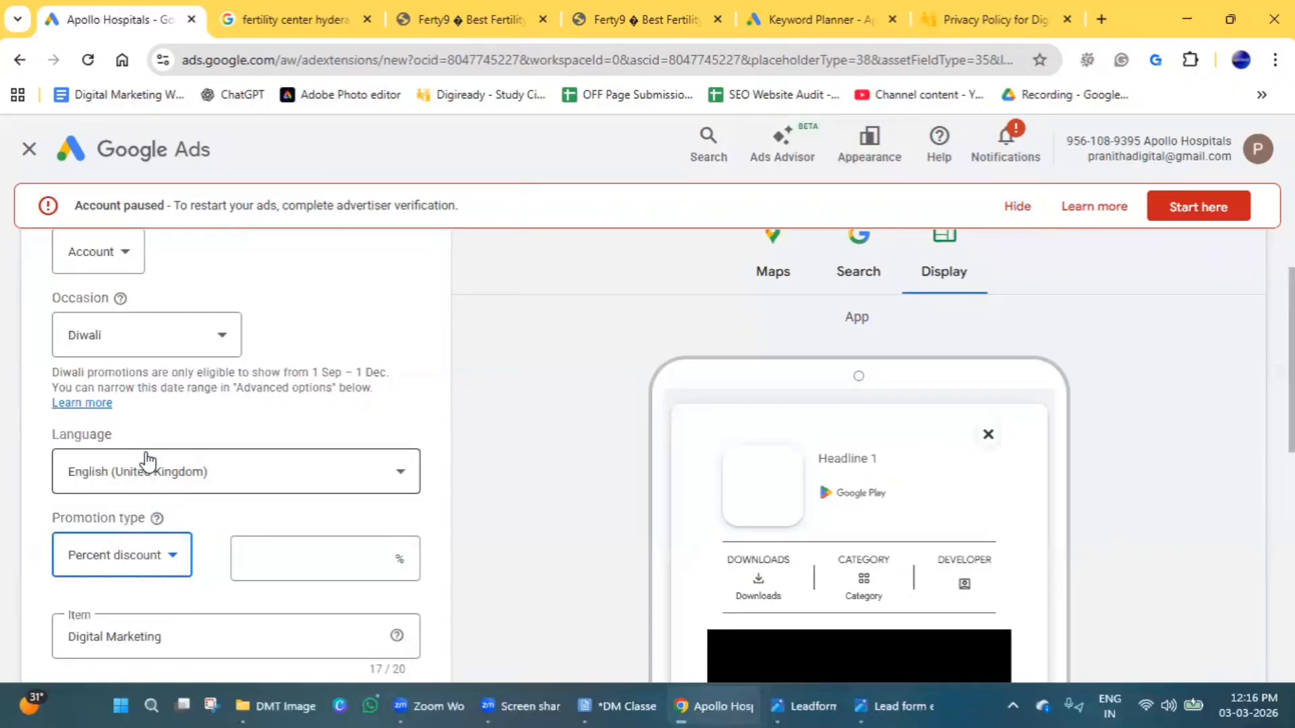
{"action": "left_click", "coordinate": [344, 559]}
{"action": "type", "text": "10"}
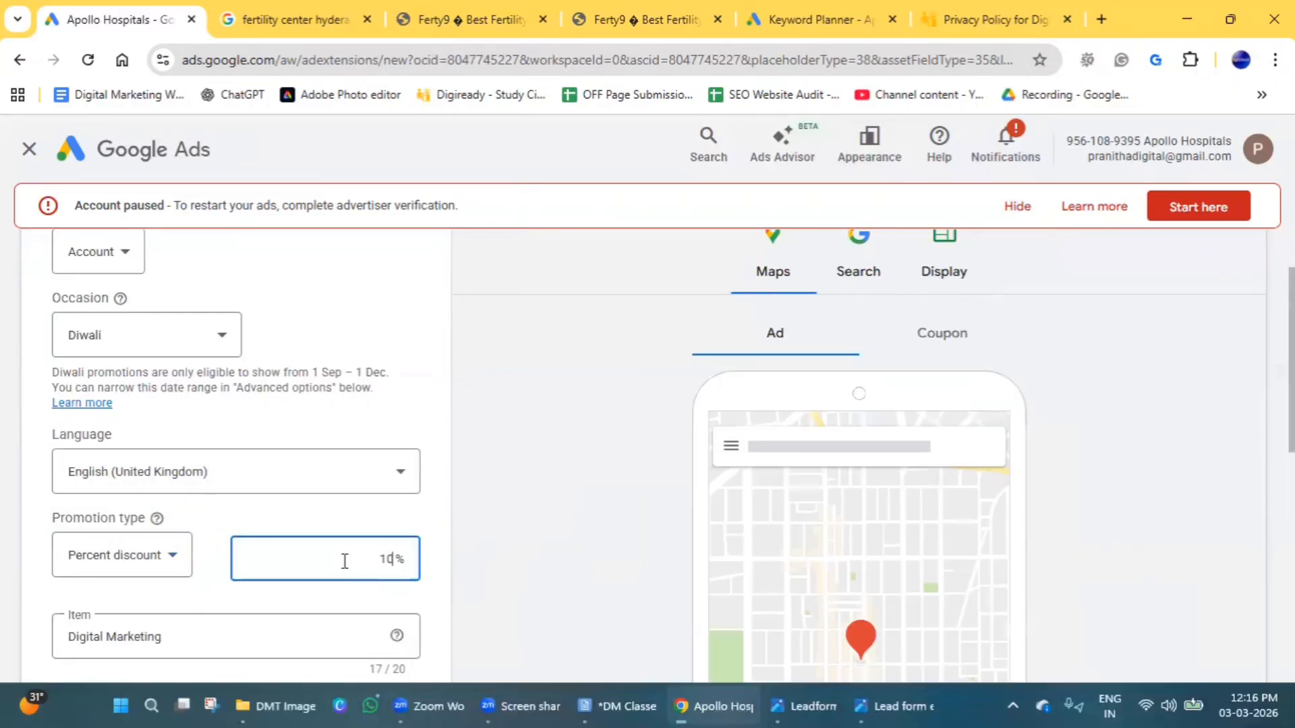
{"action": "left_click", "coordinate": [161, 559]}
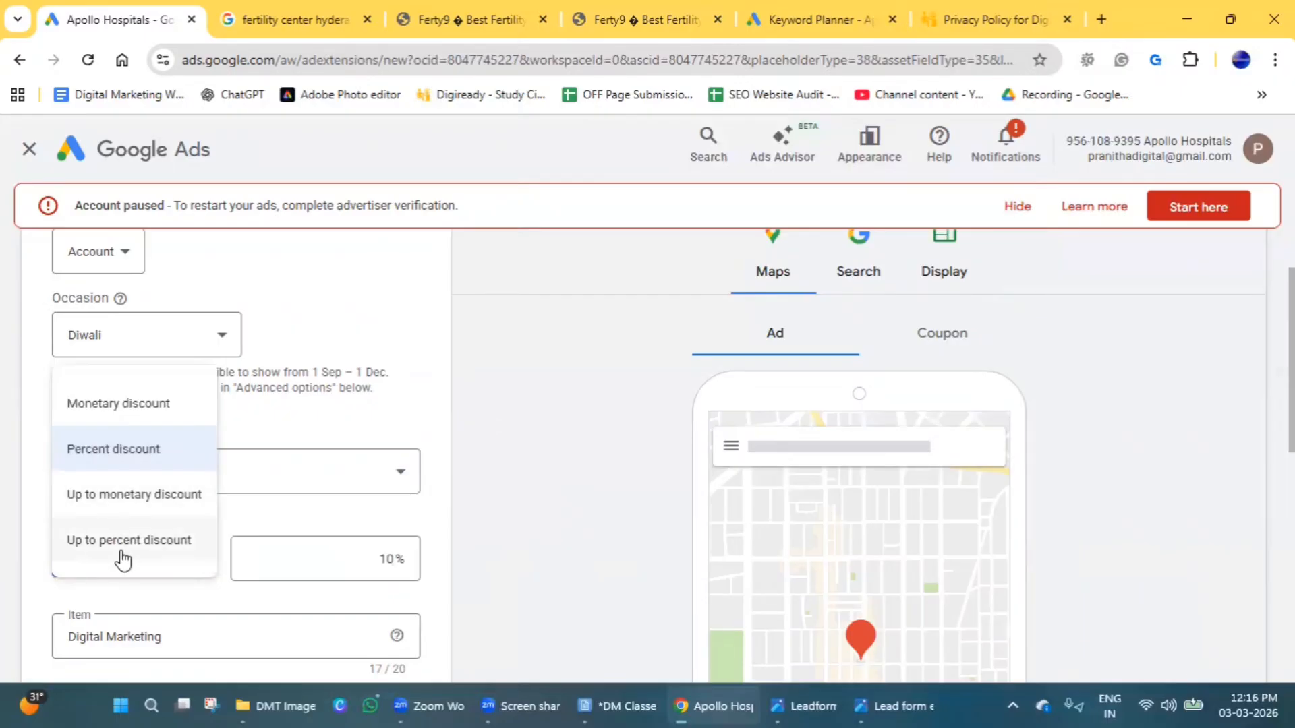
{"action": "left_click", "coordinate": [536, 531]}
{"action": "scroll", "coordinate": [304, 555], "scroll_direction": "down", "scroll_amount": 3}
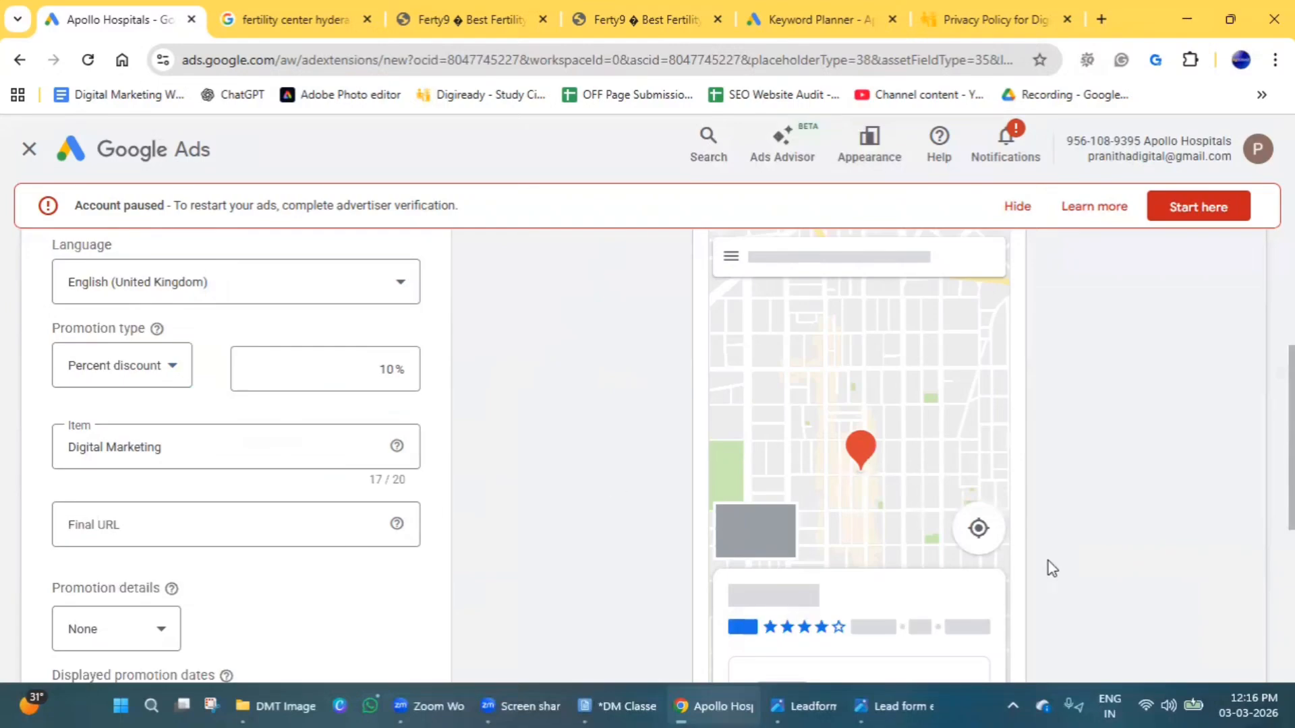
{"action": "scroll", "coordinate": [767, 537], "scroll_direction": "up", "scroll_amount": 3}
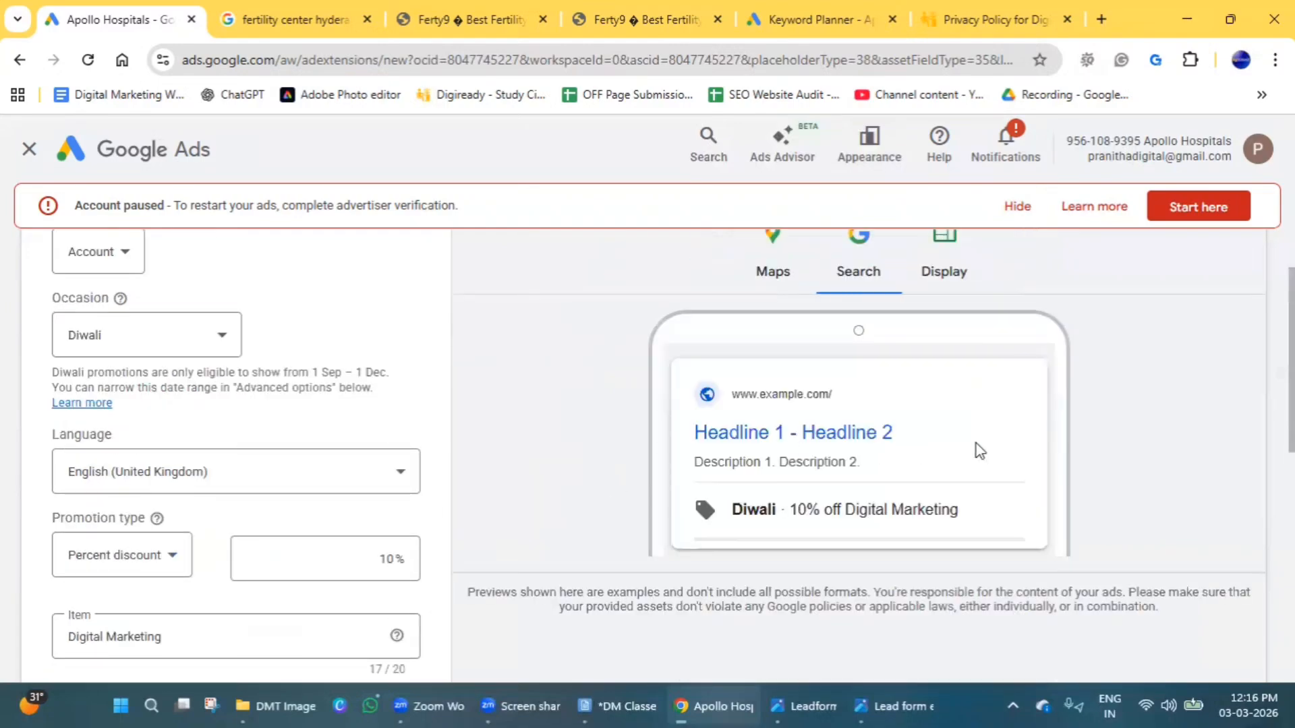
{"action": "scroll", "coordinate": [944, 447], "scroll_direction": "down", "scroll_amount": 1}
{"action": "scroll", "coordinate": [349, 451], "scroll_direction": "down", "scroll_amount": 2}
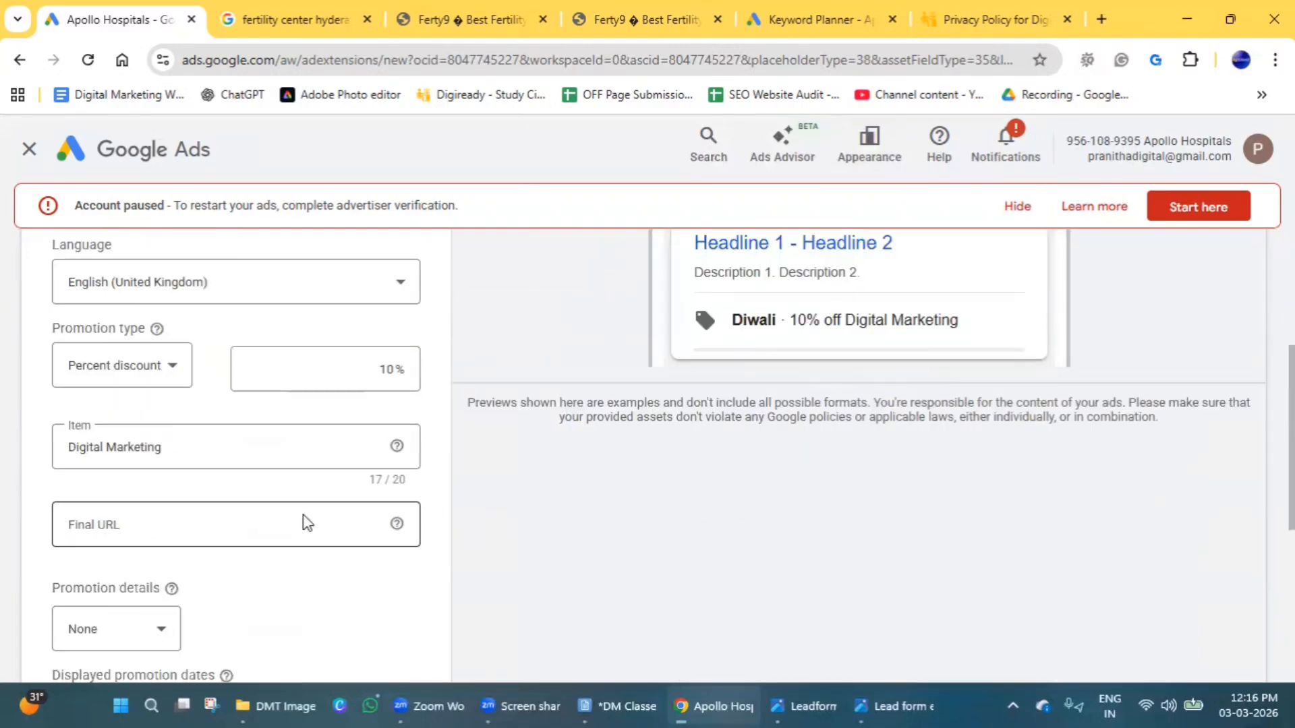
{"action": "left_click", "coordinate": [130, 425]}
{"action": "type", "text": "https://www.digiready.in/"}
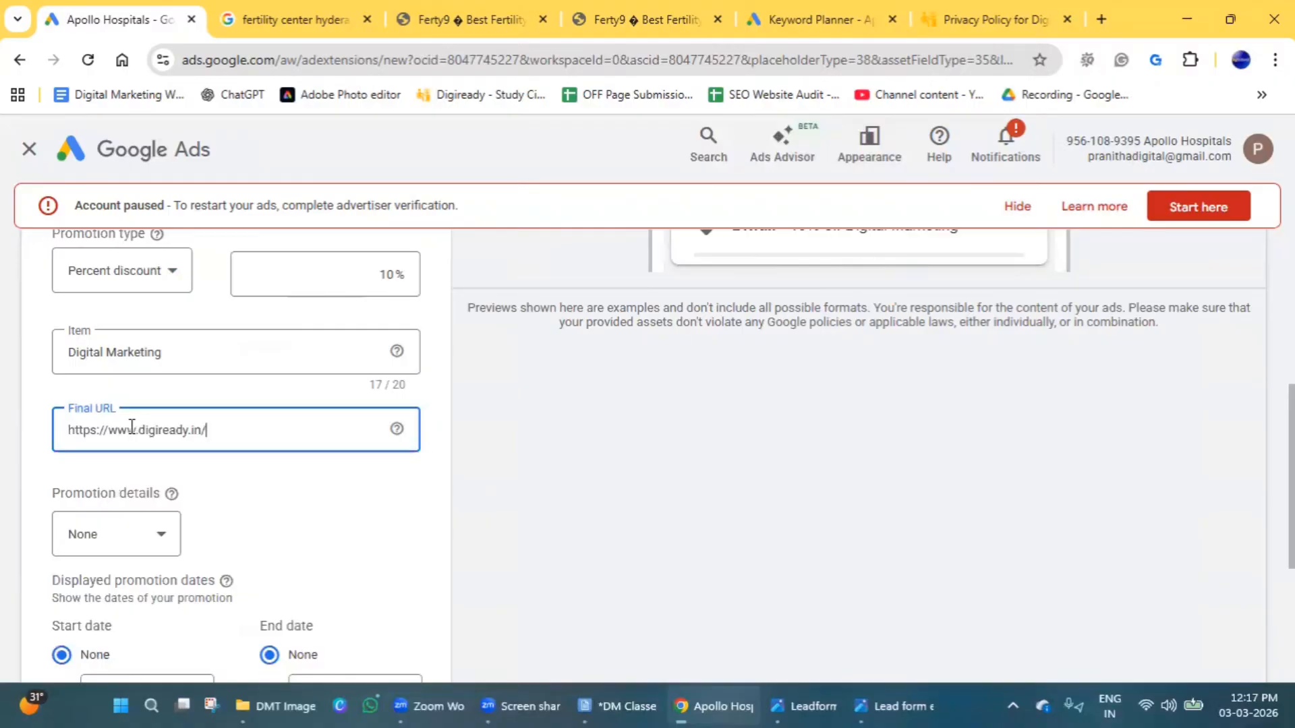
Set the promotion details to Promo code (barcode).
{"action": "scroll", "coordinate": [296, 535], "scroll_direction": "down", "scroll_amount": 1}
{"action": "left_click", "coordinate": [152, 457]}
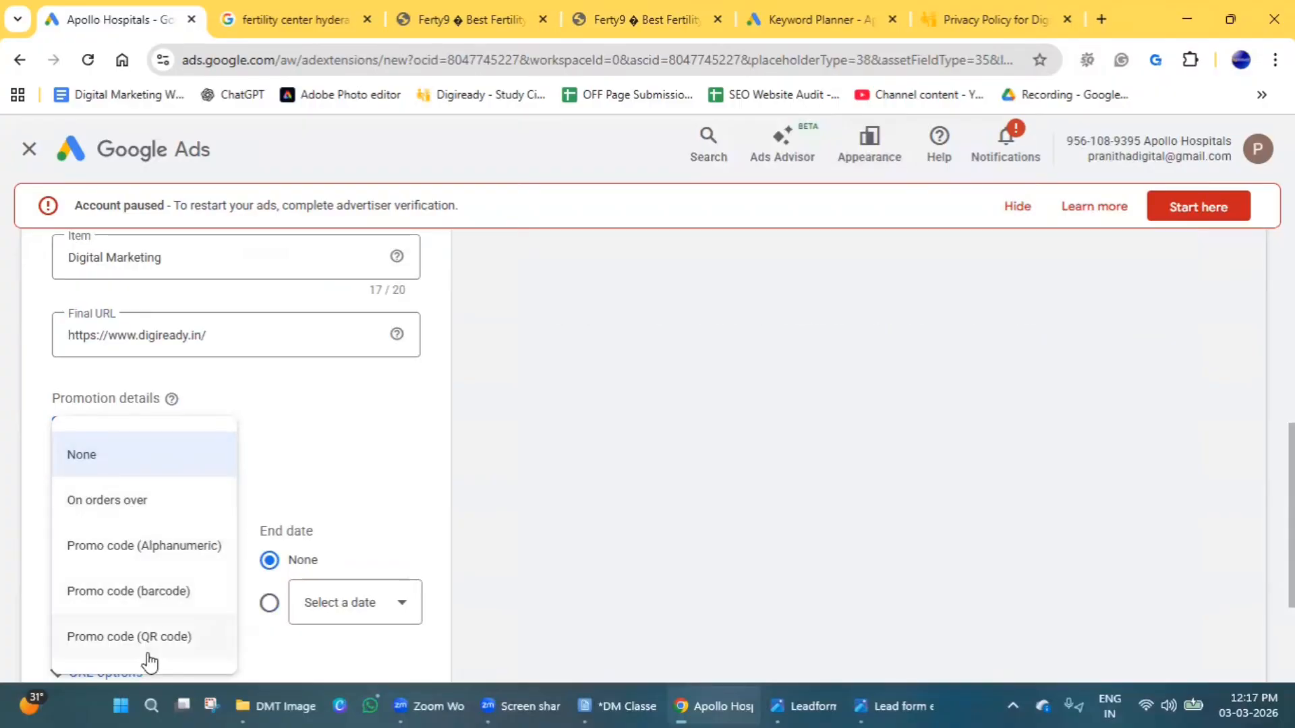
{"action": "left_click", "coordinate": [136, 592]}
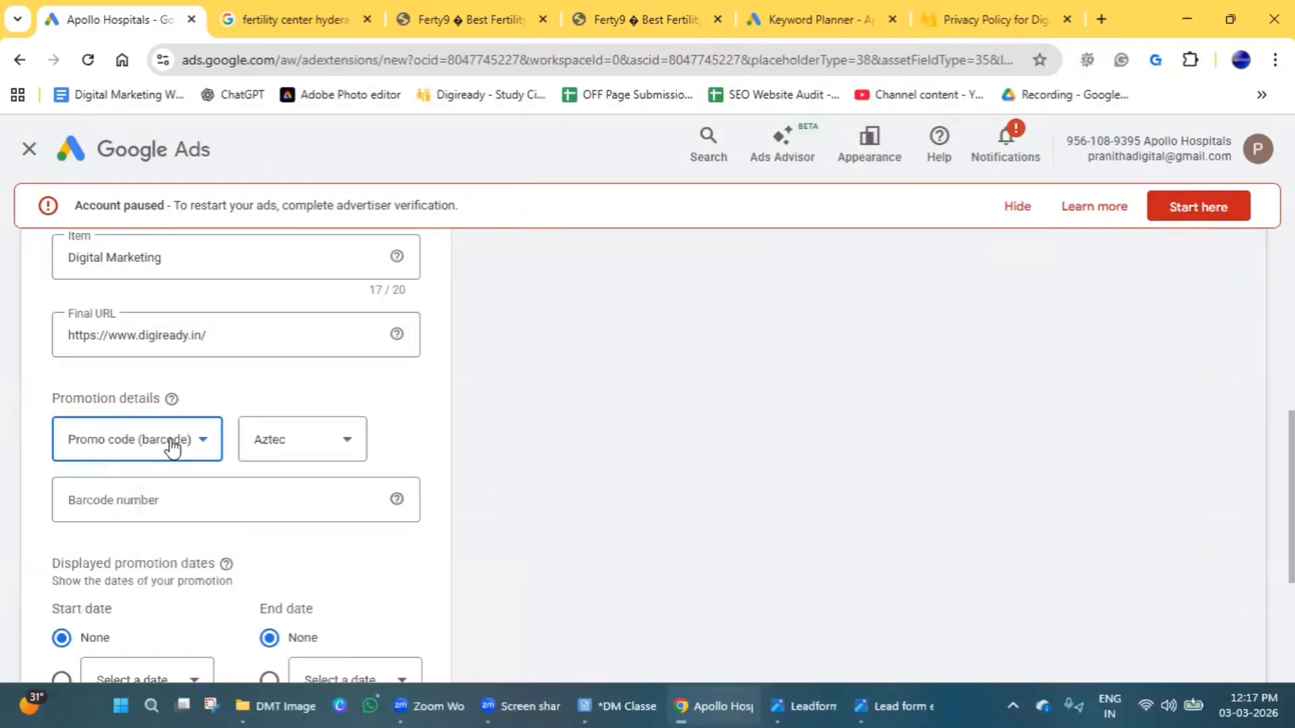
{"action": "left_click", "coordinate": [204, 447]}
{"action": "left_click", "coordinate": [176, 460]}
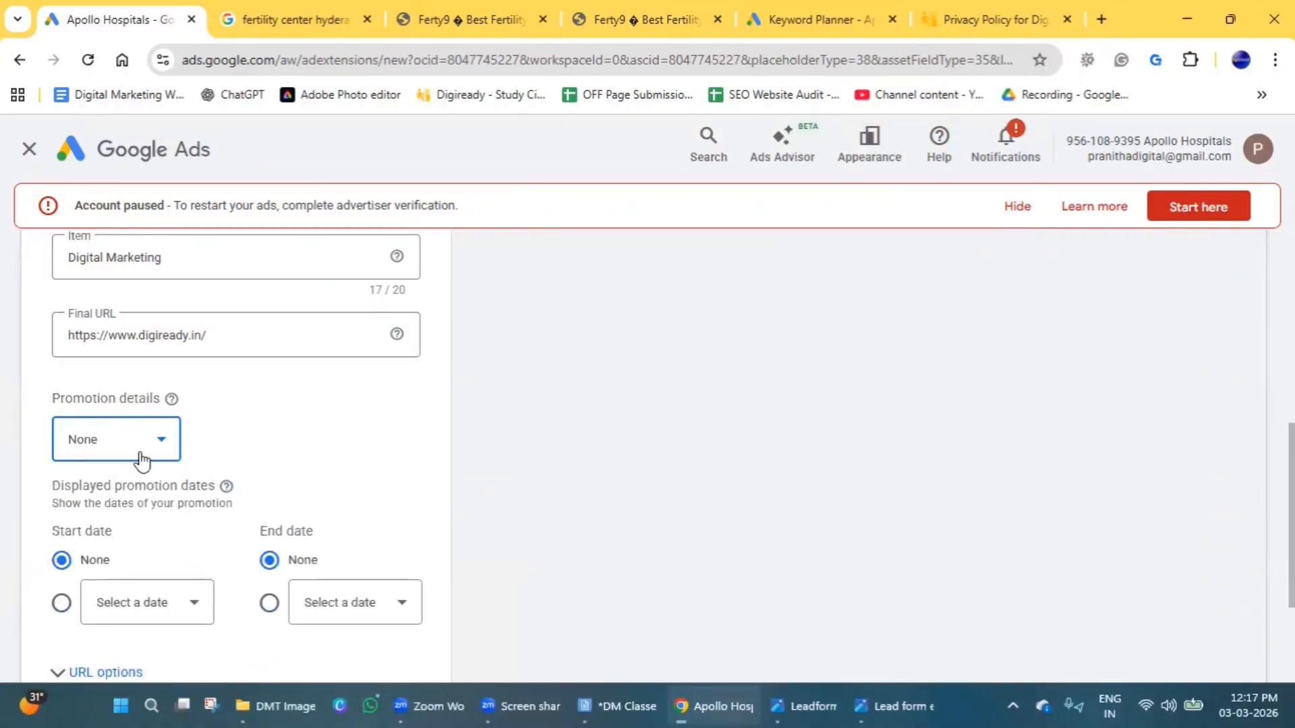
{"action": "left_click", "coordinate": [141, 459]}
{"action": "left_click", "coordinate": [105, 589]}
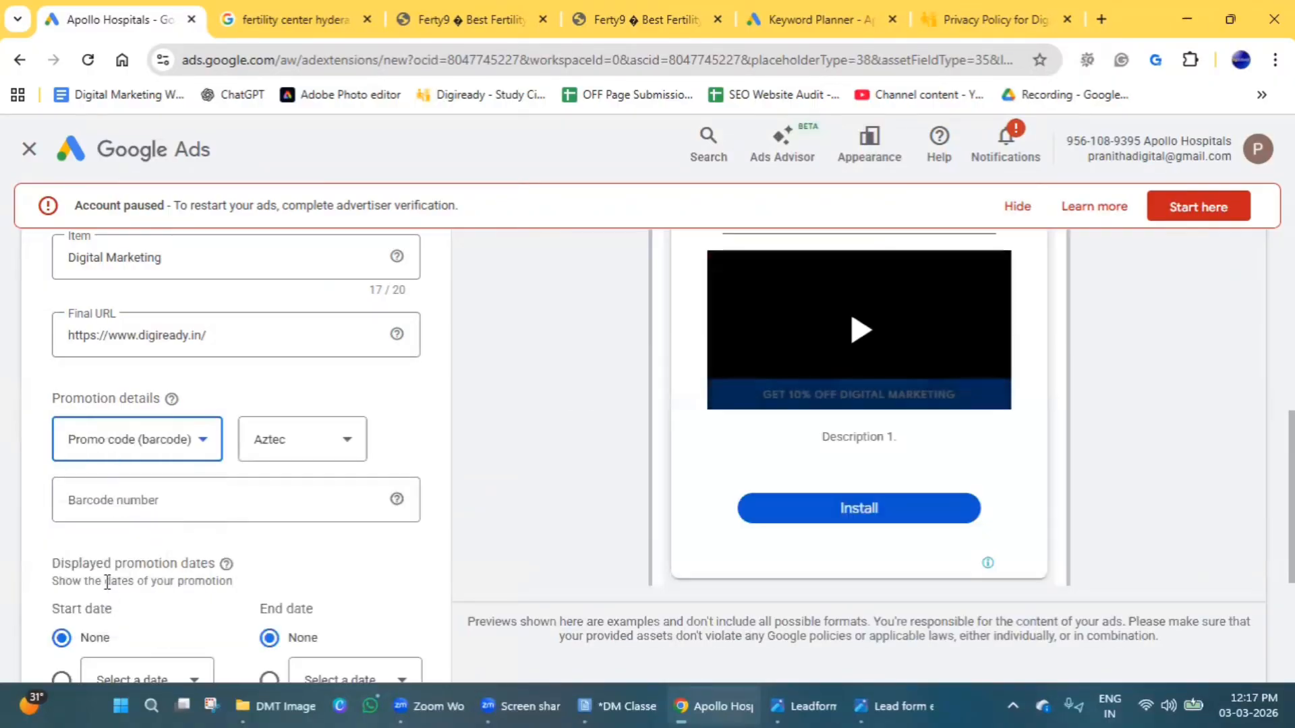
Set the promotion details to Promo code (Alphanumeric) with the code JoinNow.
{"action": "left_click", "coordinate": [116, 449]}
{"action": "left_click", "coordinate": [117, 545]}
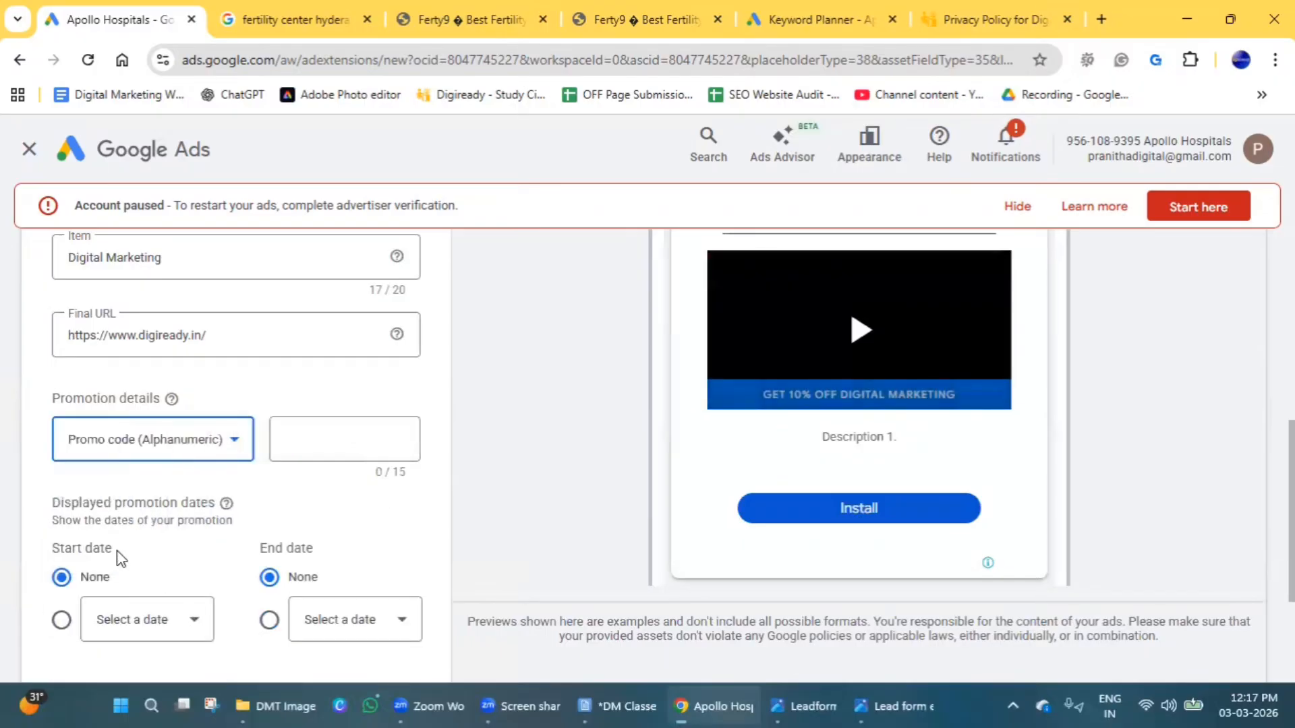
{"action": "left_click", "coordinate": [350, 440]}
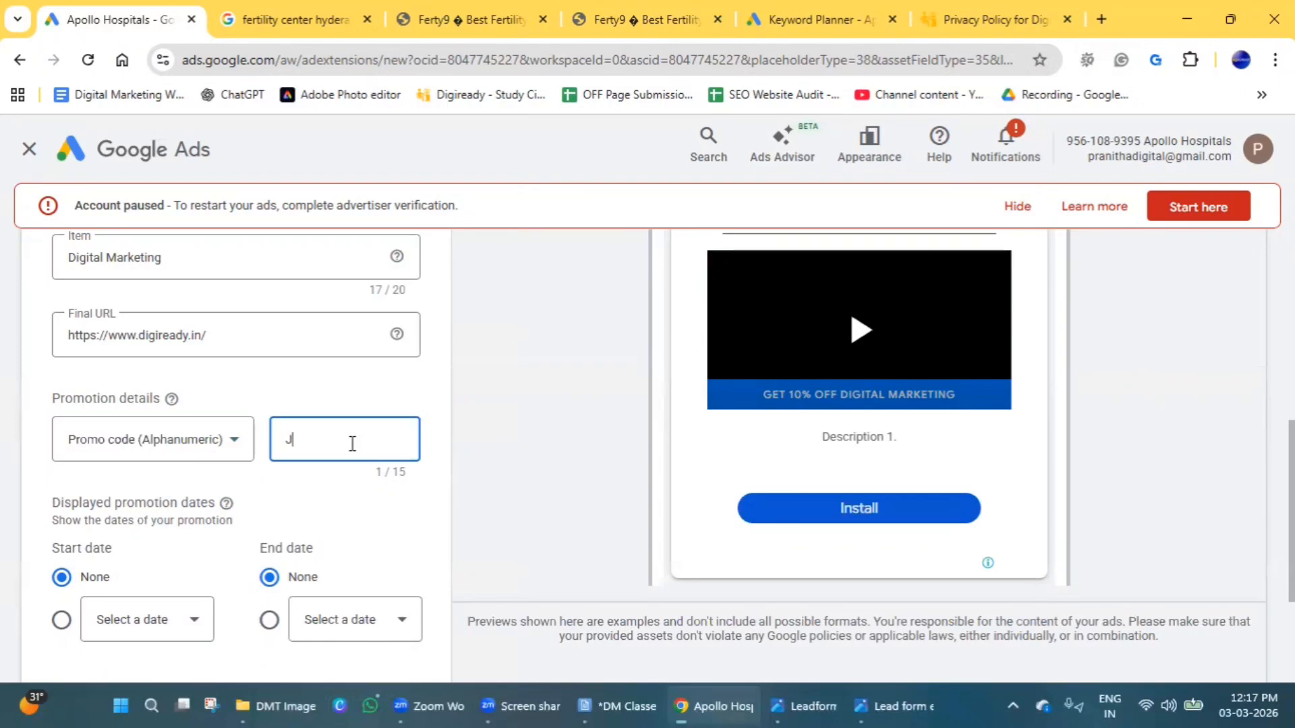
{"action": "type", "text": "JoinNow"}
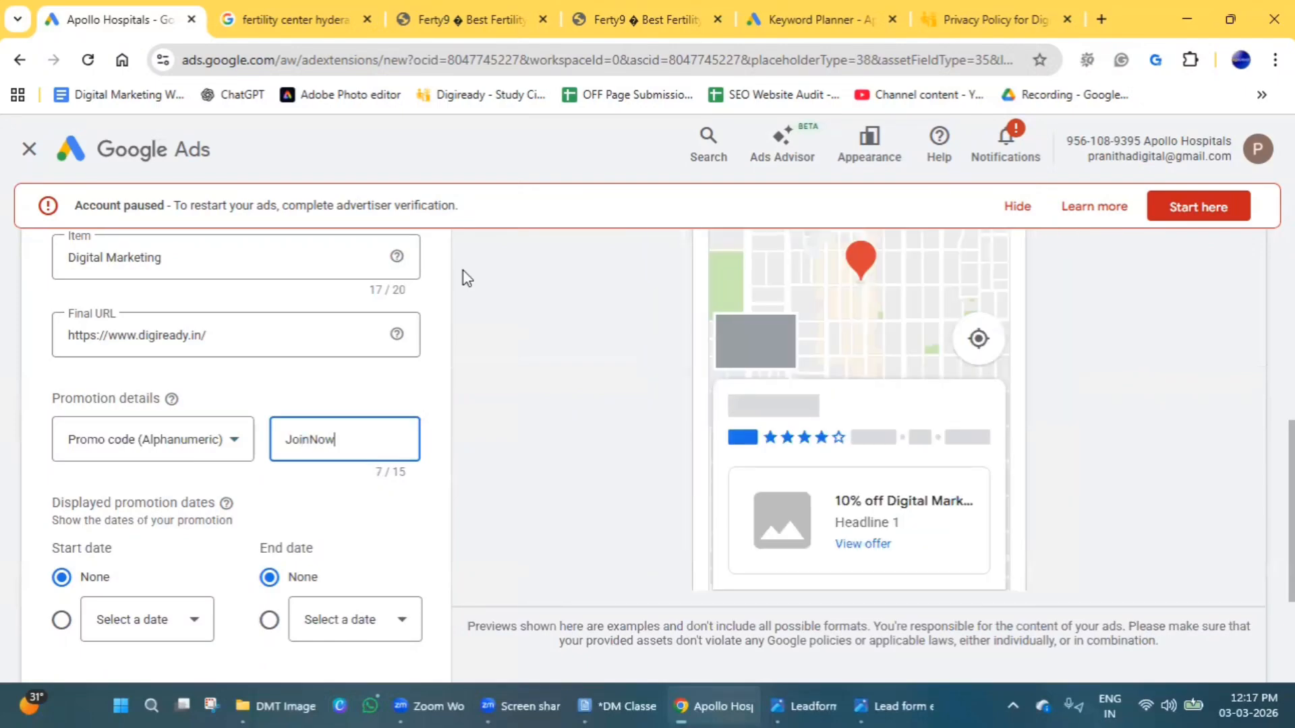
Set the displayed promotion dates to start on 3 Mar 2026 and end on 15 Mar 2026.
{"action": "scroll", "coordinate": [258, 523], "scroll_direction": "down", "scroll_amount": 3}
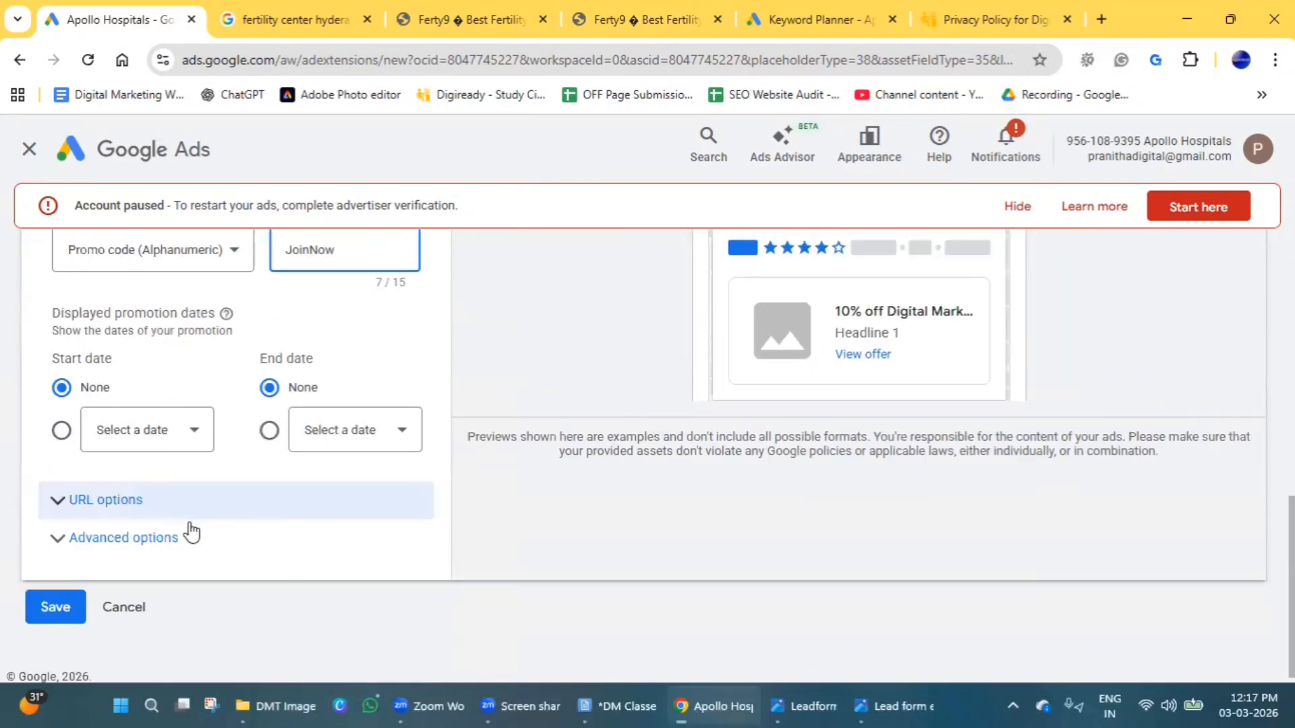
{"action": "left_click", "coordinate": [183, 446]}
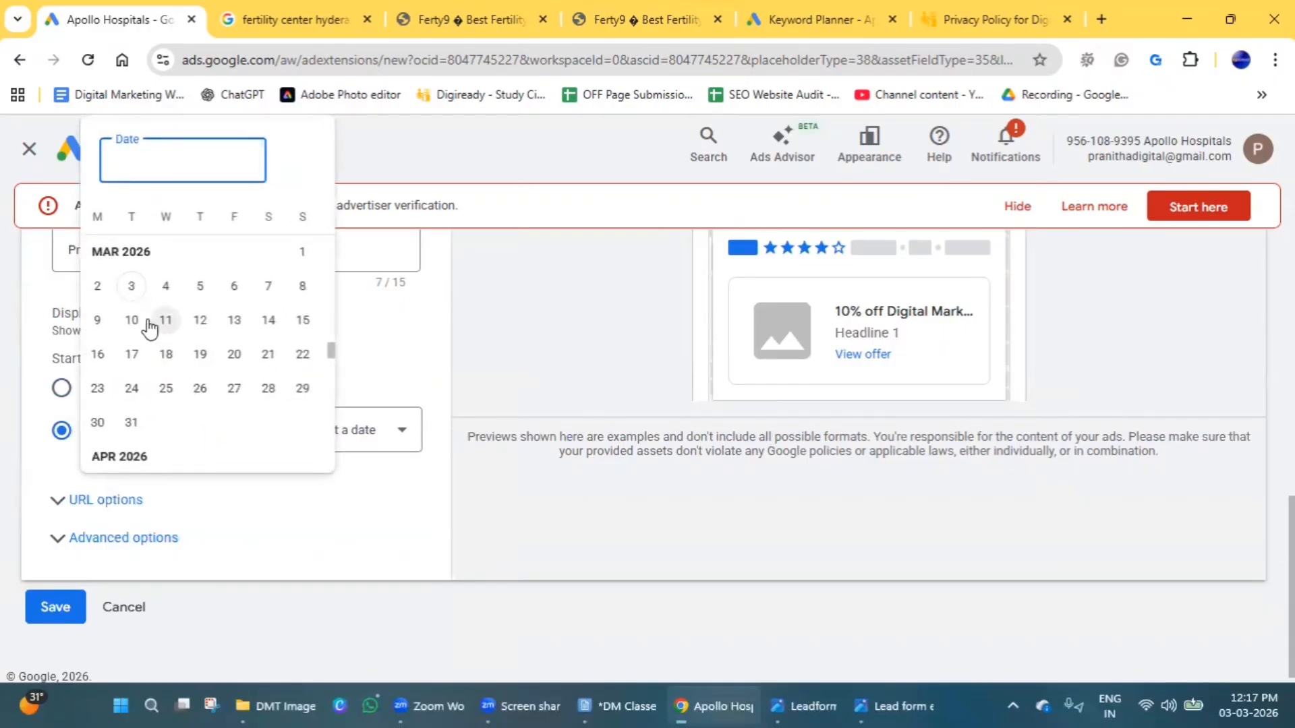
{"action": "left_click", "coordinate": [132, 286]}
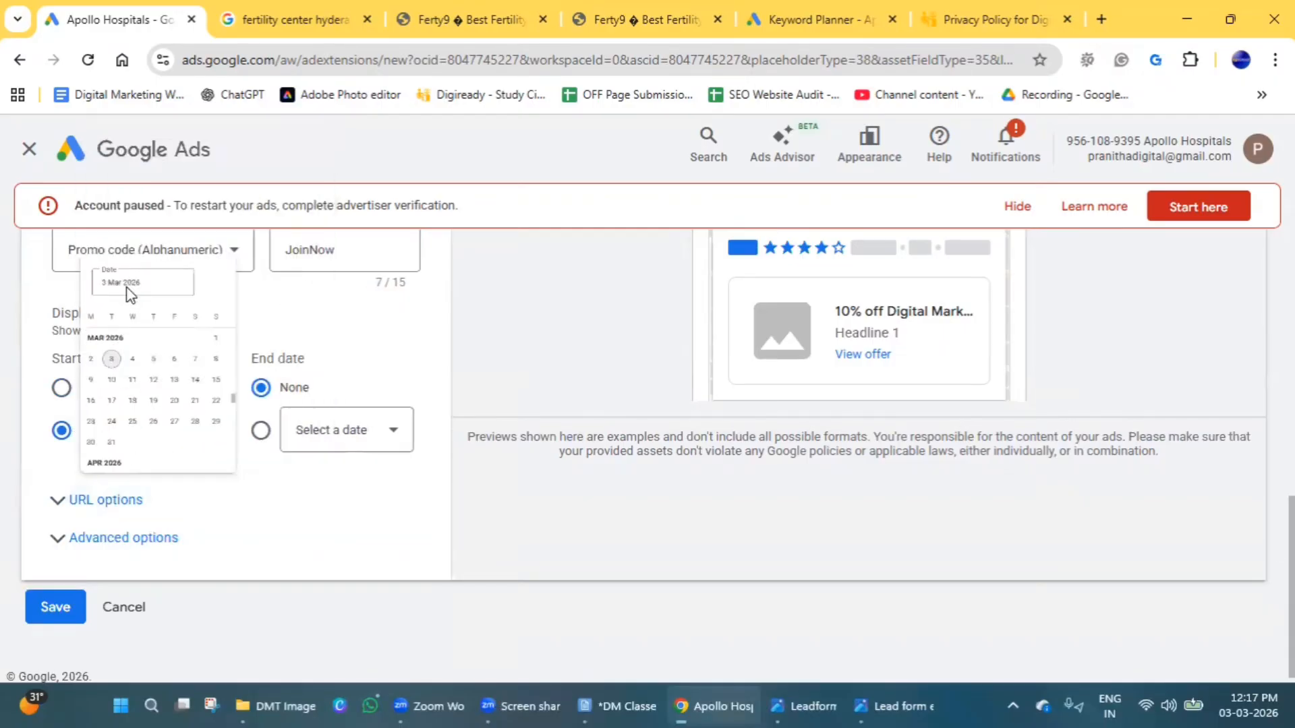
{"action": "left_click", "coordinate": [300, 432]}
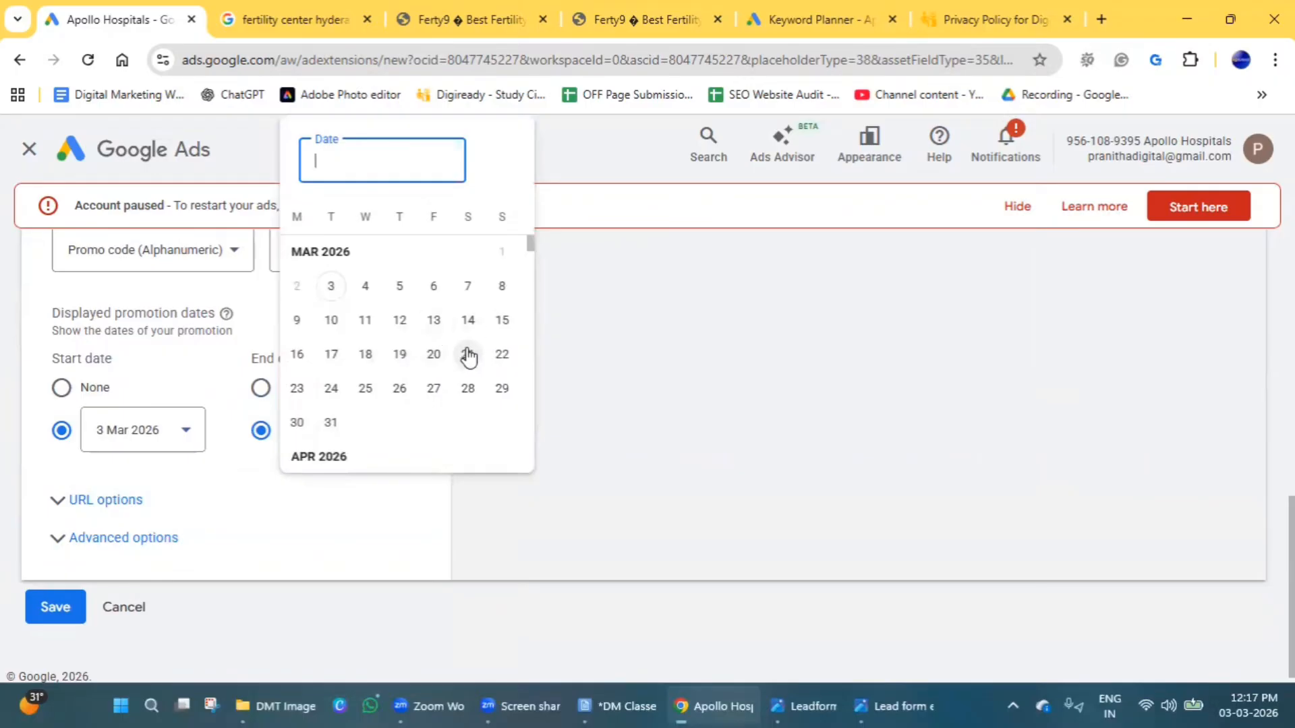
{"action": "left_click", "coordinate": [511, 327]}
Check the promotion's Search preview in the desktop version, including the offer, code and validity dates.
{"action": "scroll", "coordinate": [676, 506], "scroll_direction": "up", "scroll_amount": 5}
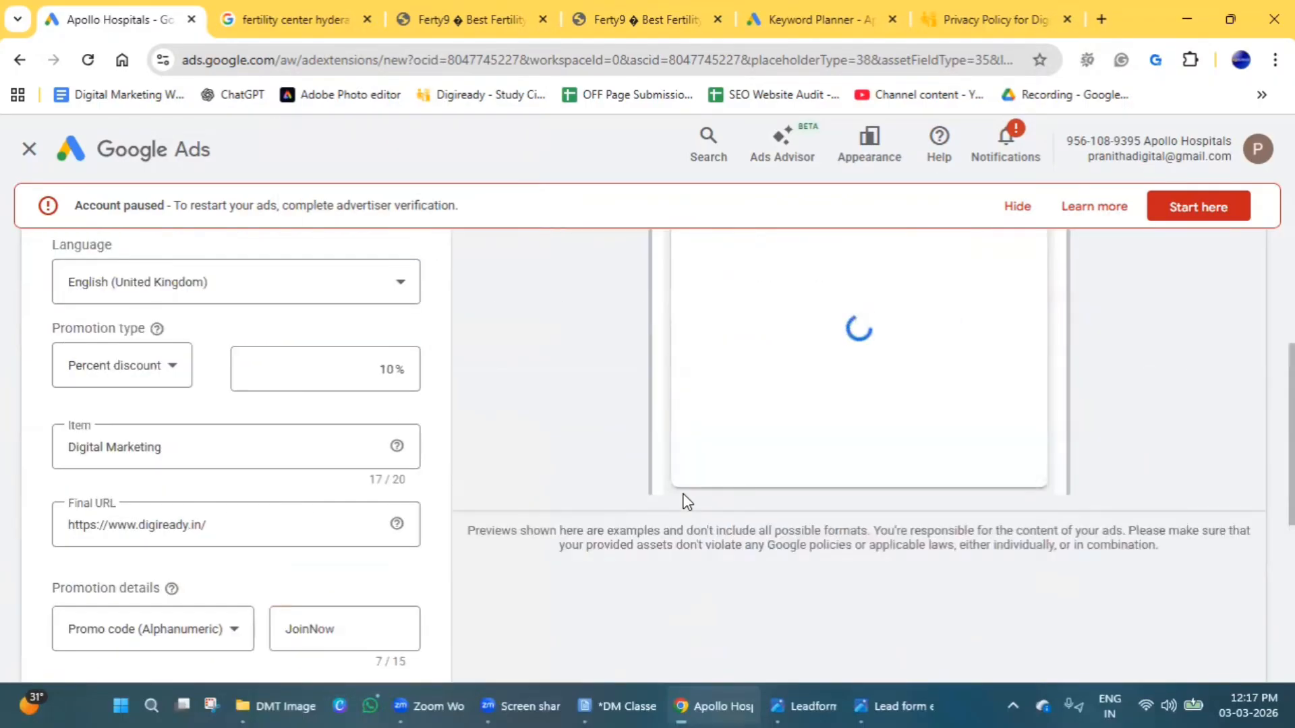
{"action": "scroll", "coordinate": [686, 502], "scroll_direction": "up", "scroll_amount": 1}
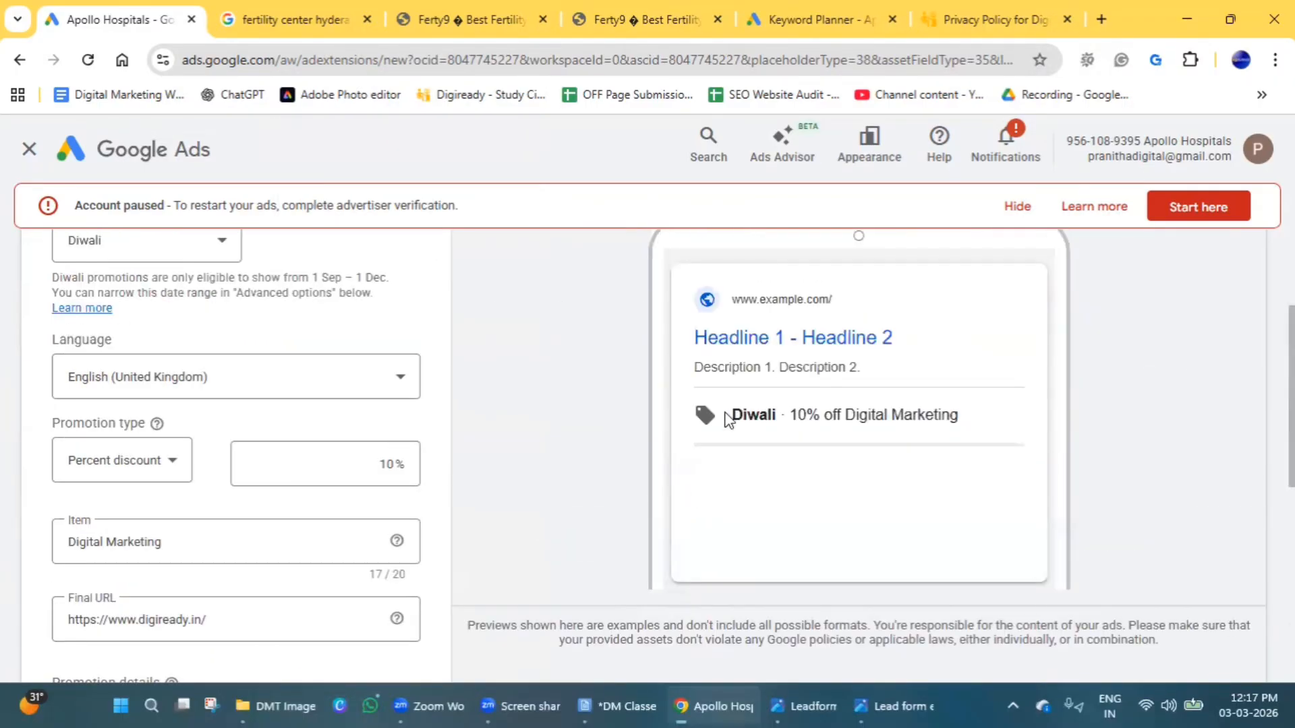
{"action": "scroll", "coordinate": [783, 560], "scroll_direction": "up", "scroll_amount": 2}
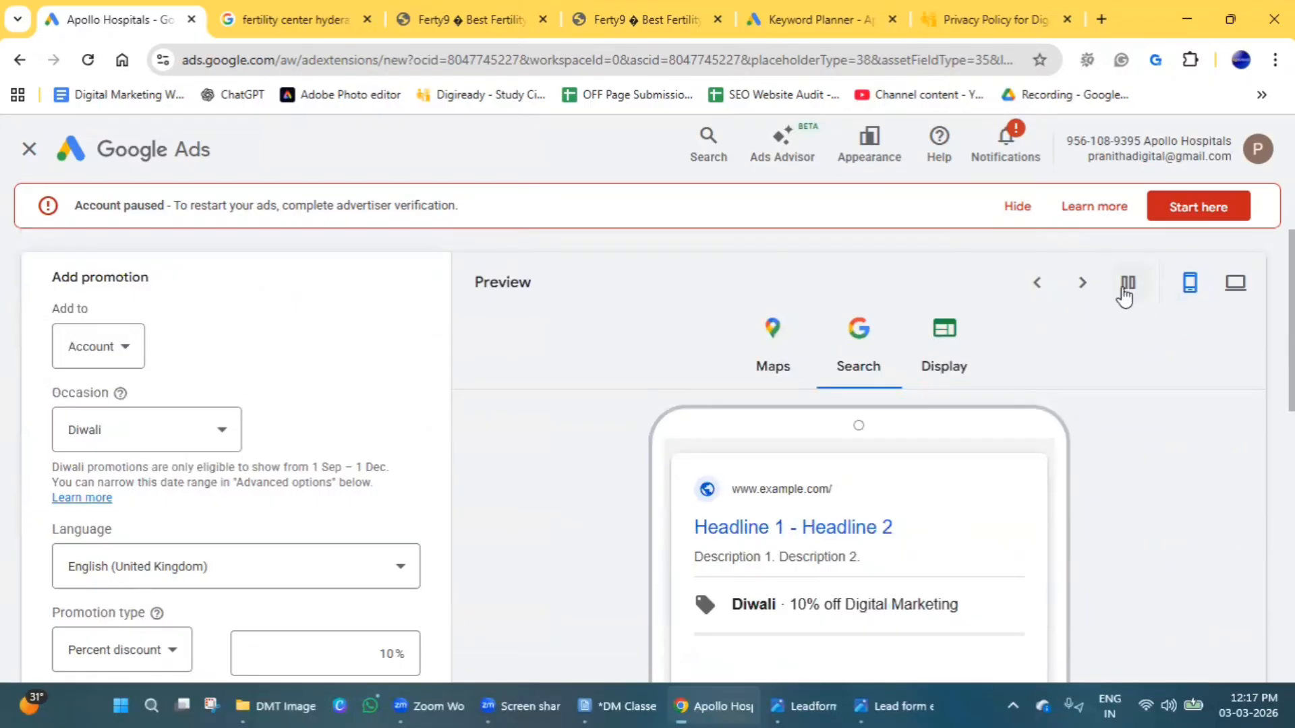
{"action": "left_click", "coordinate": [1235, 283]}
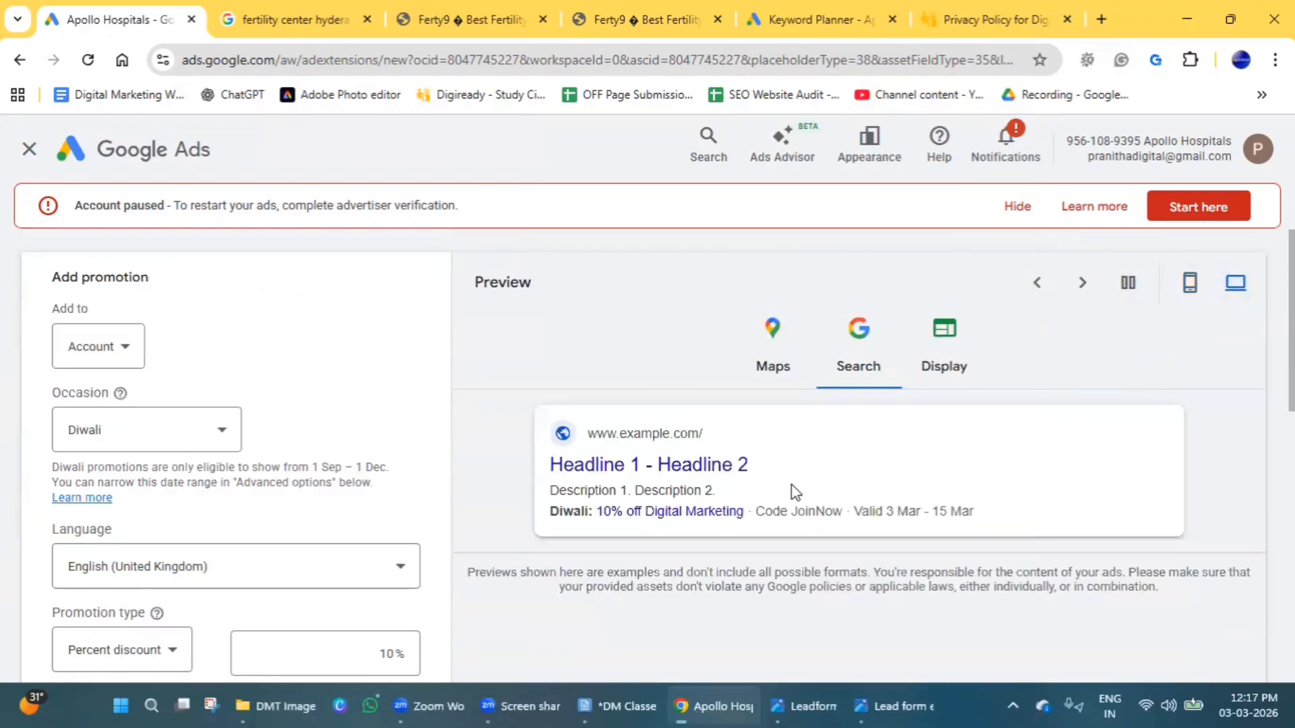
{"action": "left_click_drag", "start_coordinate": [856, 512], "coordinate": [943, 512]}
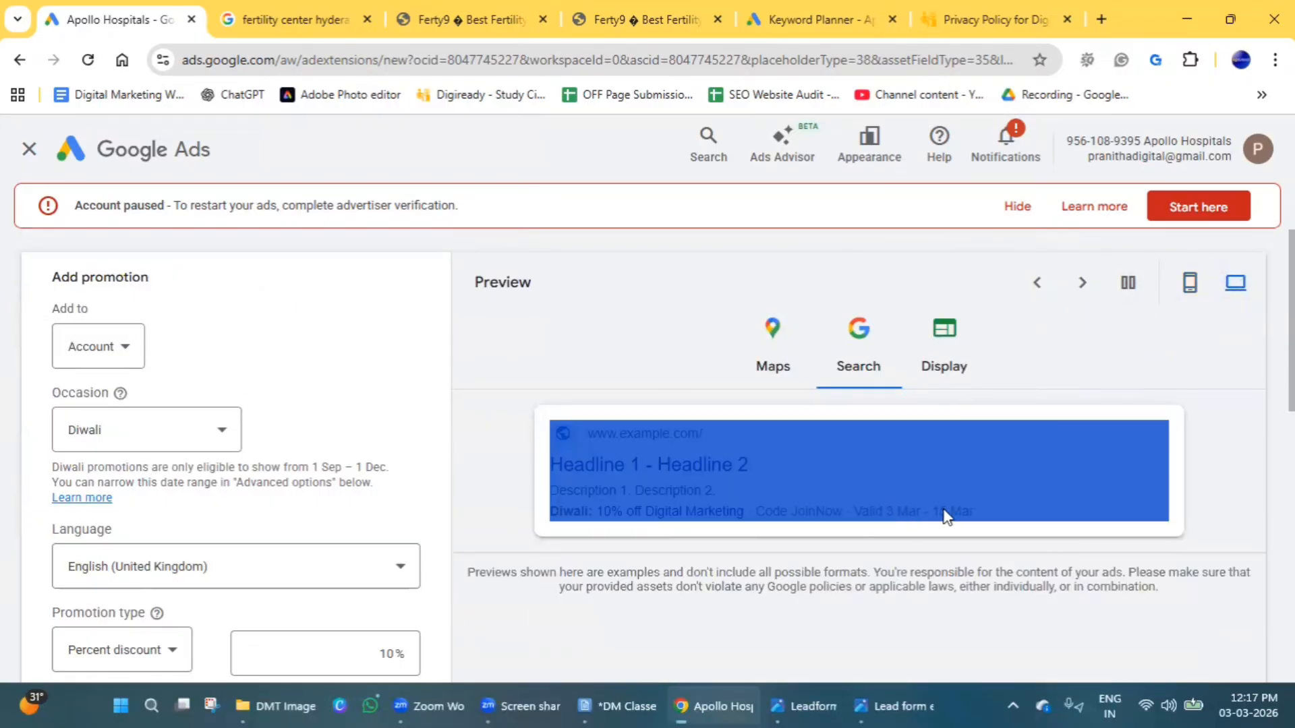
{"action": "left_click", "coordinate": [875, 573]}
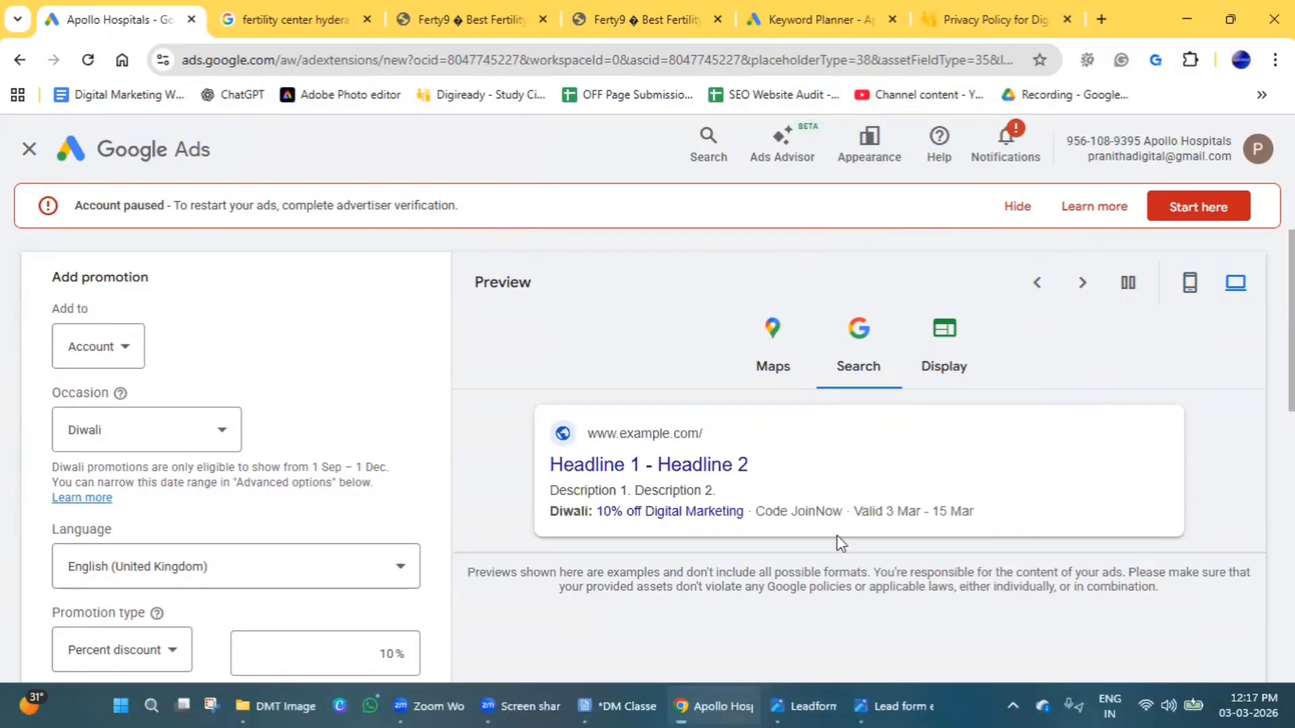
Save the Diwali promotion asset.
{"action": "scroll", "coordinate": [349, 537], "scroll_direction": "down", "scroll_amount": 5}
{"action": "scroll", "coordinate": [351, 534], "scroll_direction": "down", "scroll_amount": 4}
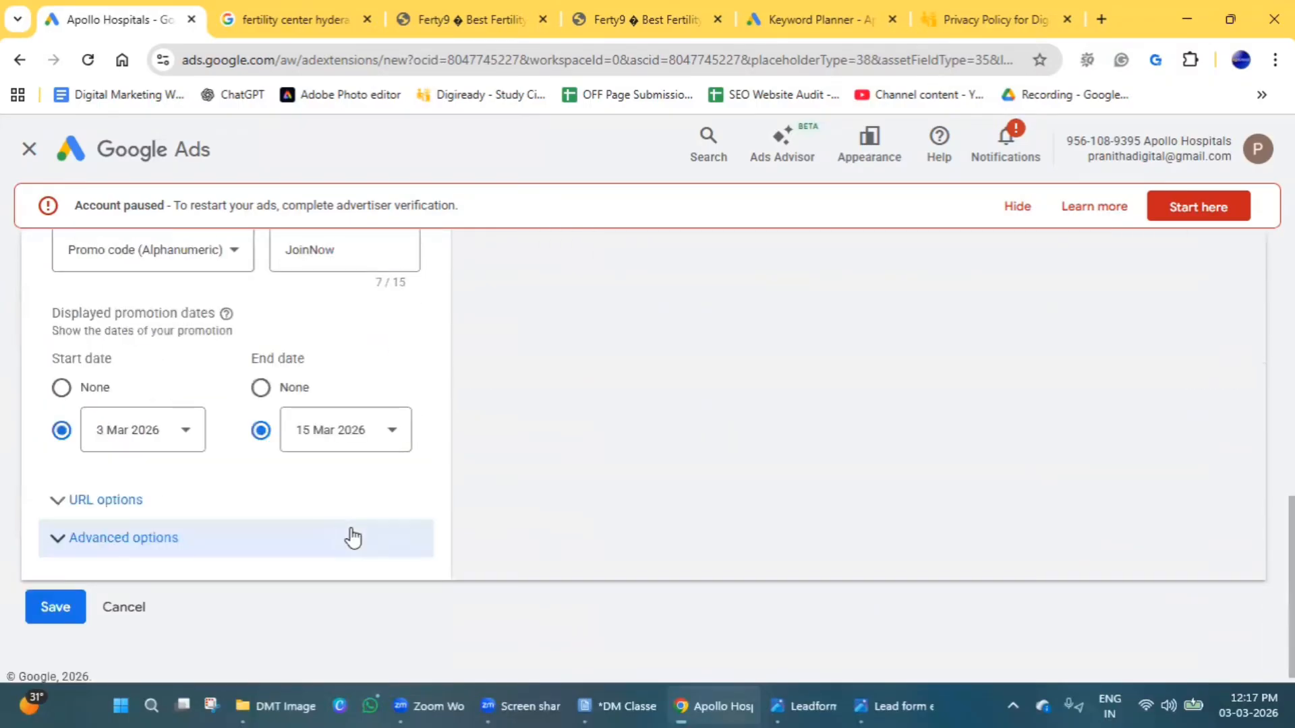
{"action": "left_click", "coordinate": [70, 602]}
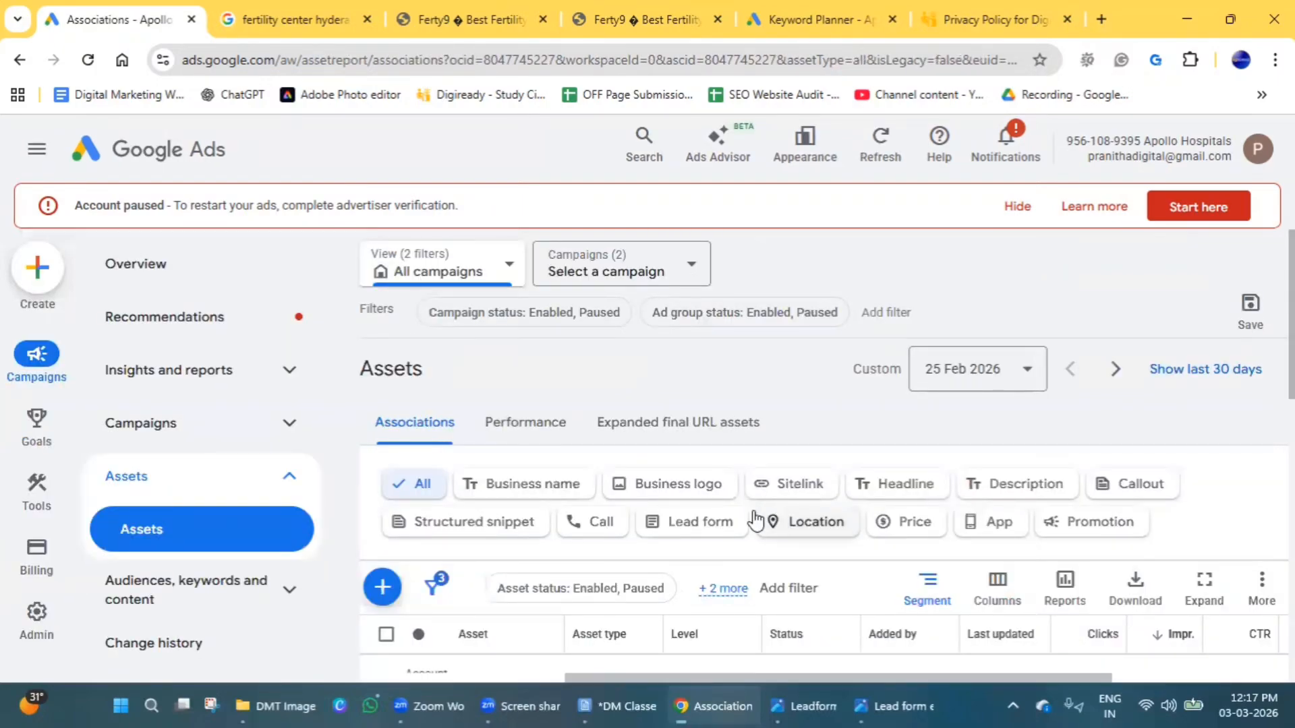
Review the levels the existing call asset can be added to, leaving the asset unselected.
{"action": "scroll", "coordinate": [761, 560], "scroll_direction": "down", "scroll_amount": 5}
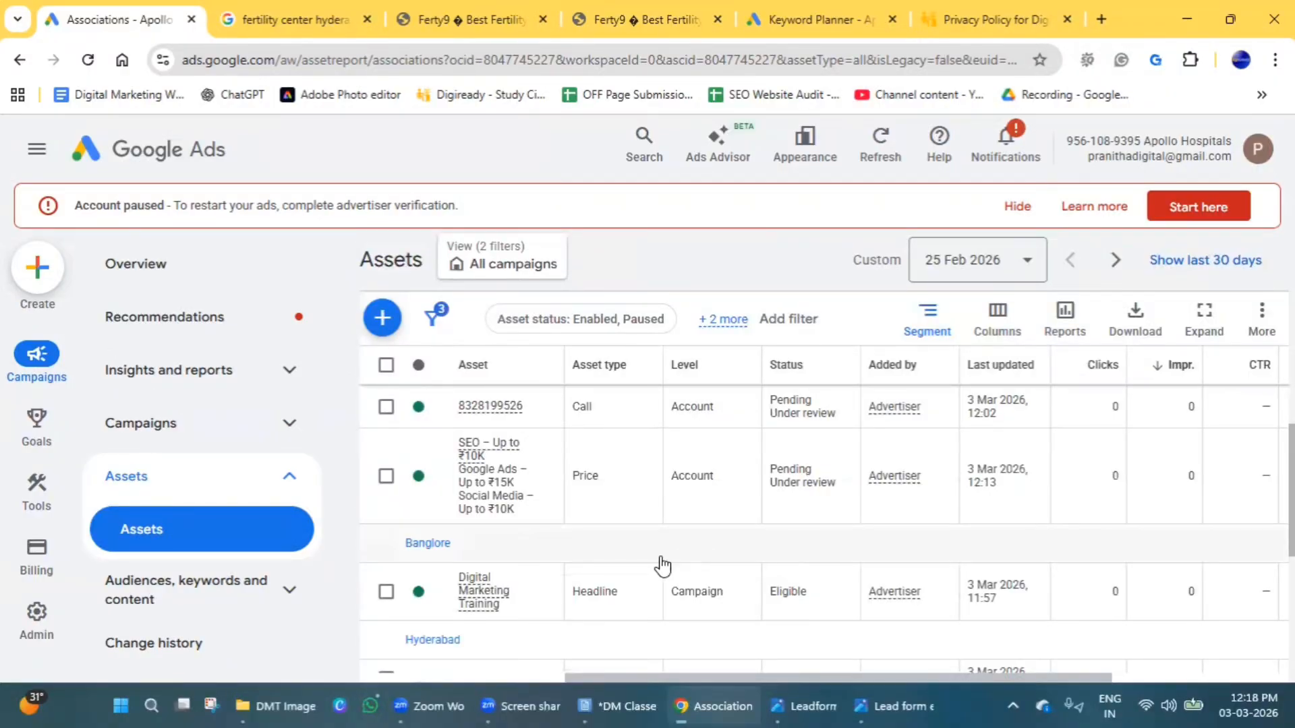
{"action": "left_click", "coordinate": [387, 408]}
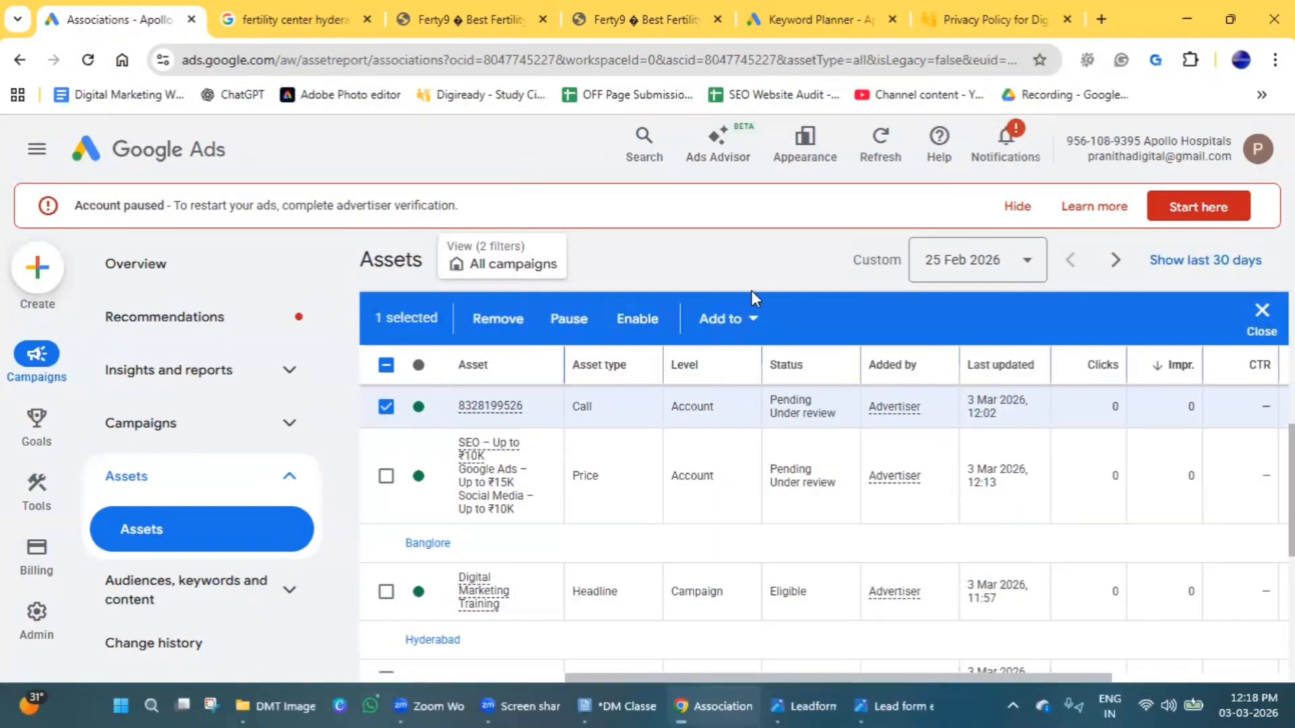
{"action": "left_click", "coordinate": [755, 318]}
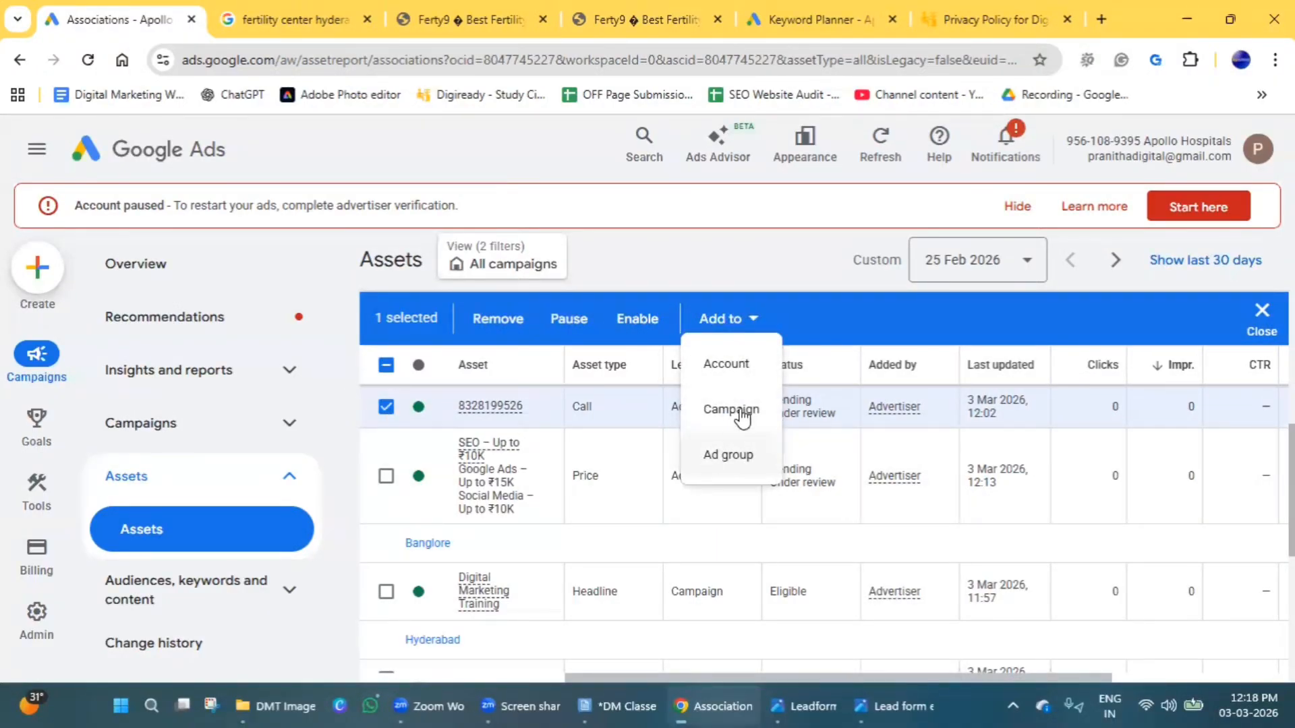
{"action": "left_click", "coordinate": [812, 265]}
{"action": "left_click", "coordinate": [386, 407]}
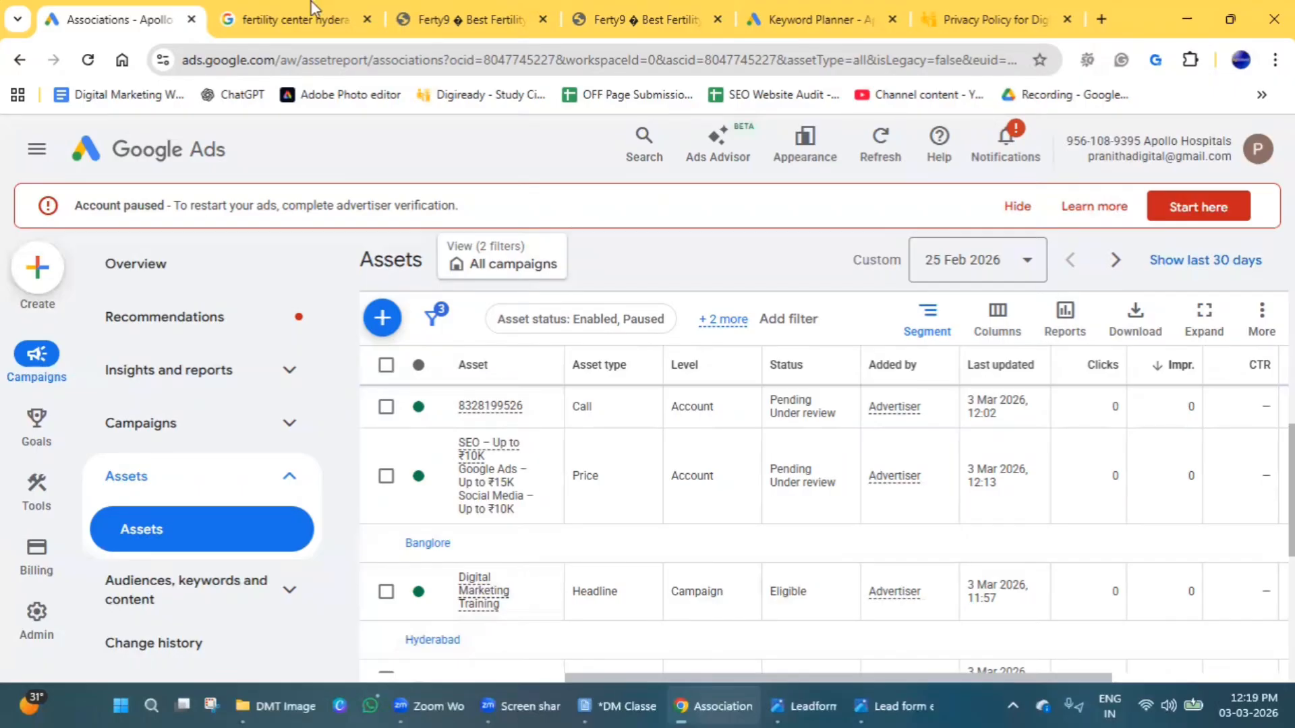
Examine the sponsored results of the "fertility center hyderabad" Google search for sitelink, location, promotion and image assets.
{"action": "key", "text": "ctrl+Tab"}
{"action": "scroll", "coordinate": [304, 527], "scroll_direction": "down", "scroll_amount": 6}
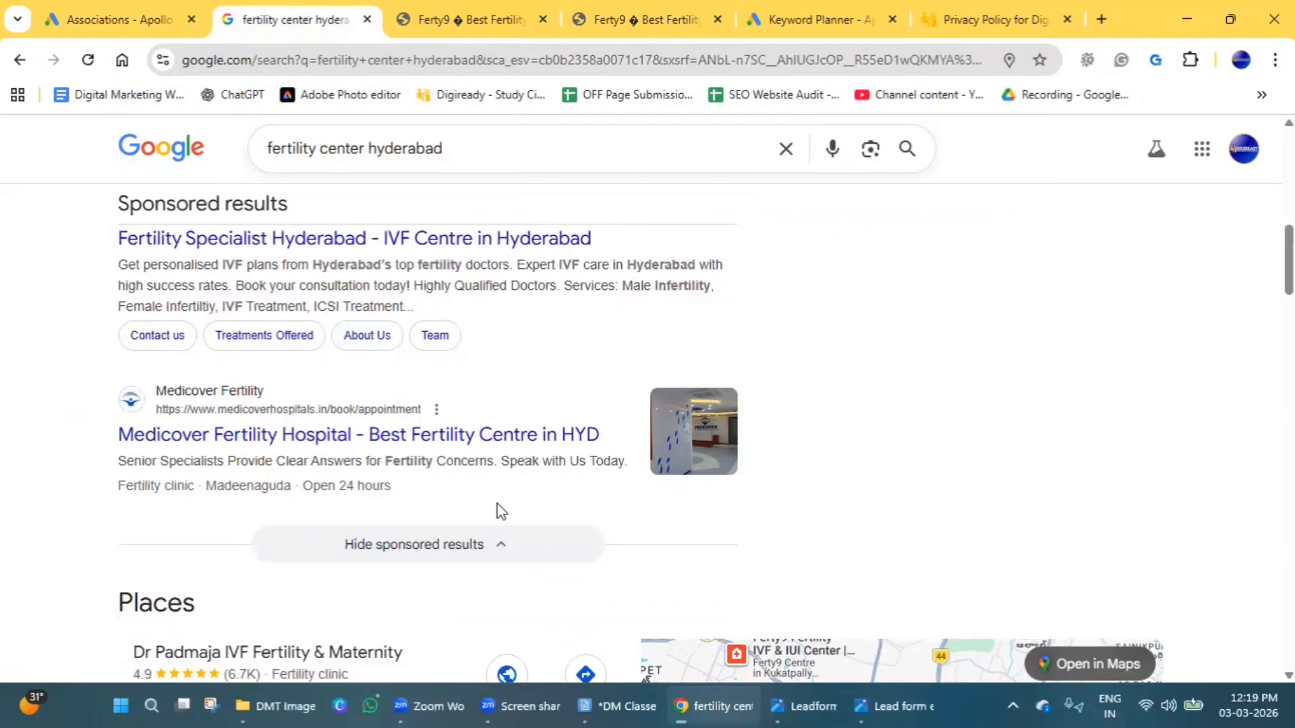
{"action": "scroll", "coordinate": [497, 511], "scroll_direction": "up", "scroll_amount": 10}
{"action": "scroll", "coordinate": [485, 432], "scroll_direction": "down", "scroll_amount": 5}
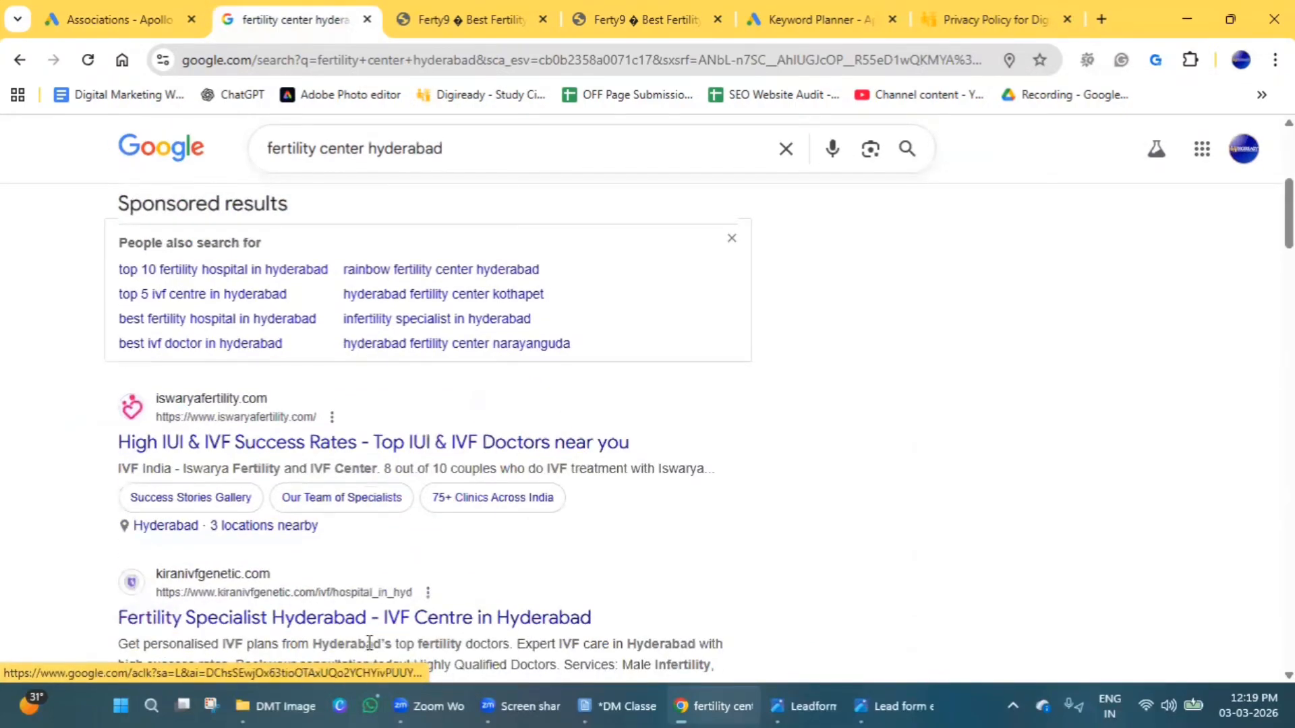
{"action": "scroll", "coordinate": [472, 513], "scroll_direction": "up", "scroll_amount": 4}
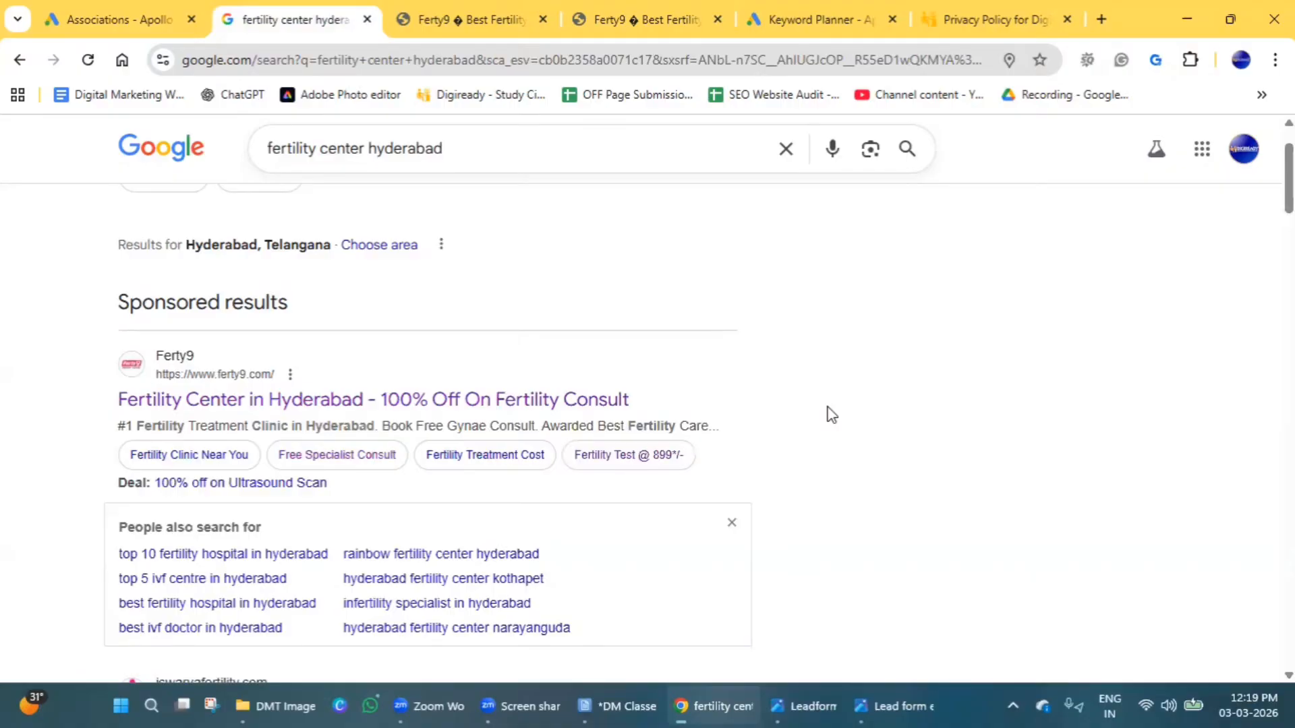
{"action": "scroll", "coordinate": [818, 520], "scroll_direction": "down", "scroll_amount": 10}
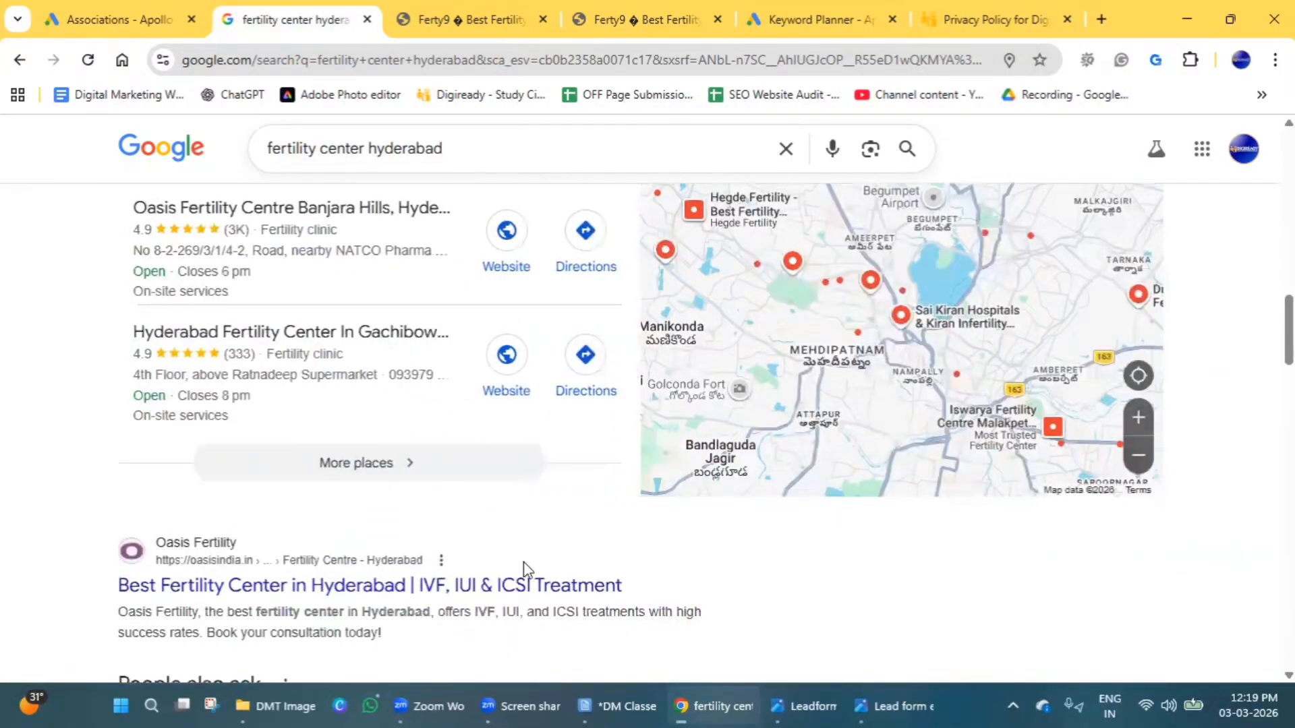
{"action": "scroll", "coordinate": [525, 570], "scroll_direction": "down", "scroll_amount": 20}
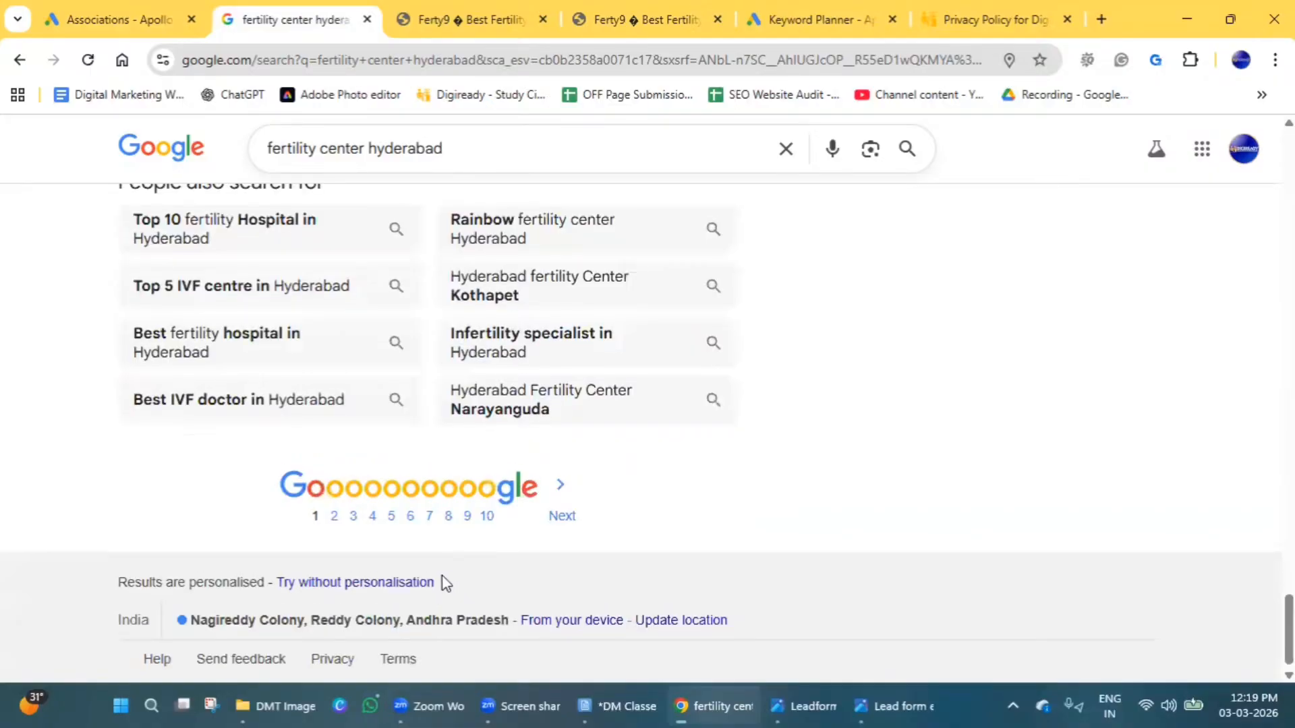
{"action": "scroll", "coordinate": [445, 582], "scroll_direction": "up", "scroll_amount": 20}
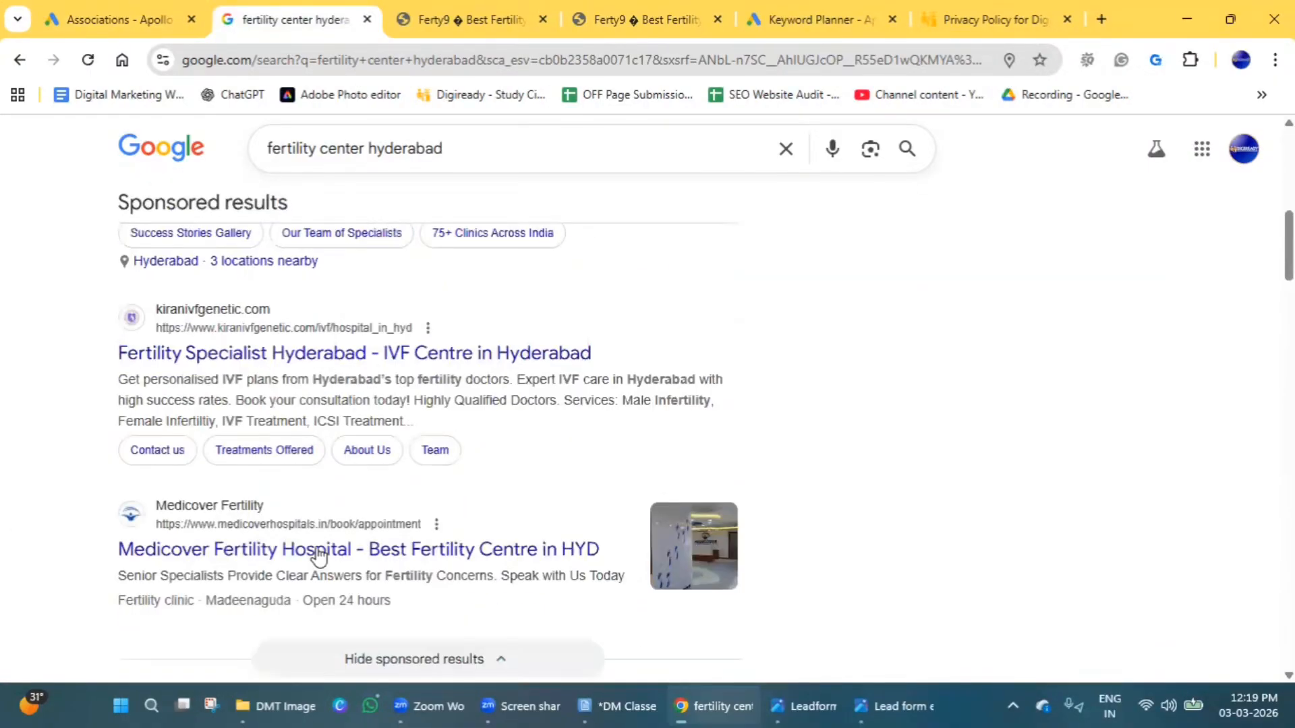
{"action": "scroll", "coordinate": [320, 558], "scroll_direction": "up", "scroll_amount": 5}
{"action": "scroll", "coordinate": [320, 557], "scroll_direction": "down", "scroll_amount": 4}
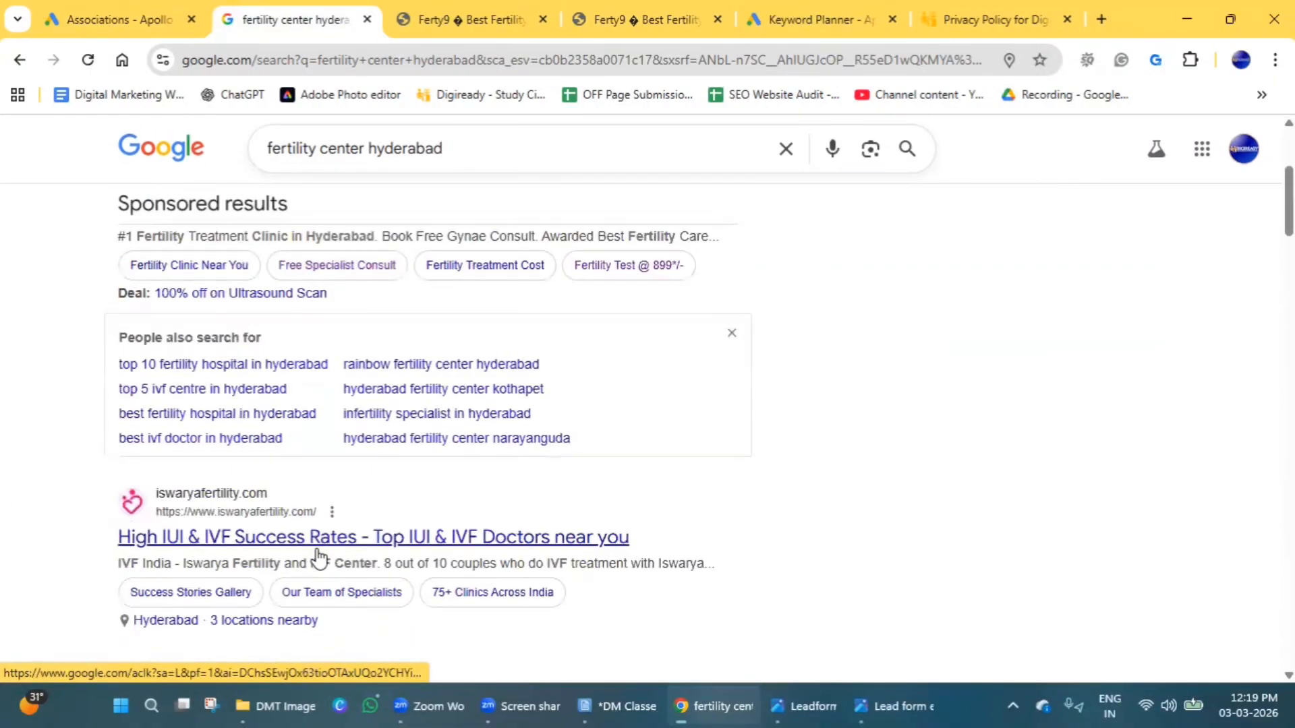
{"action": "scroll", "coordinate": [472, 600], "scroll_direction": "down", "scroll_amount": 7}
{"action": "scroll", "coordinate": [255, 514], "scroll_direction": "up", "scroll_amount": 1}
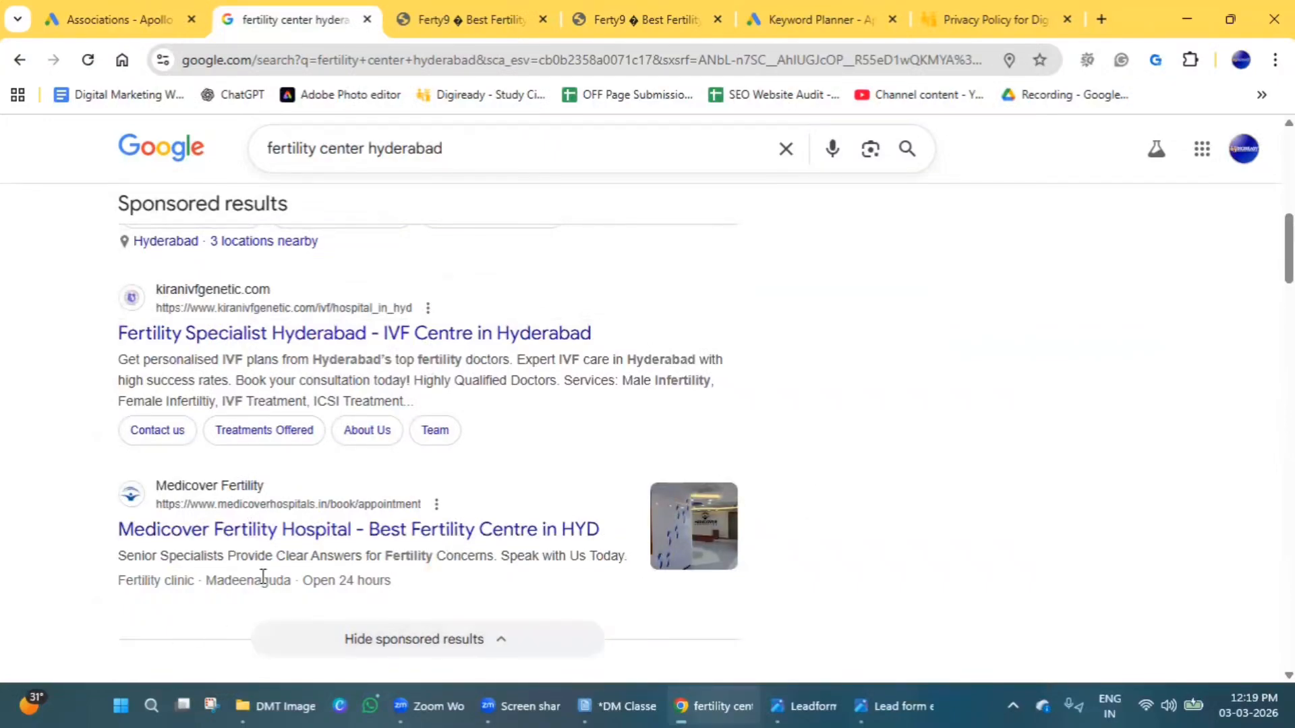
{"action": "scroll", "coordinate": [469, 567], "scroll_direction": "up", "scroll_amount": 5}
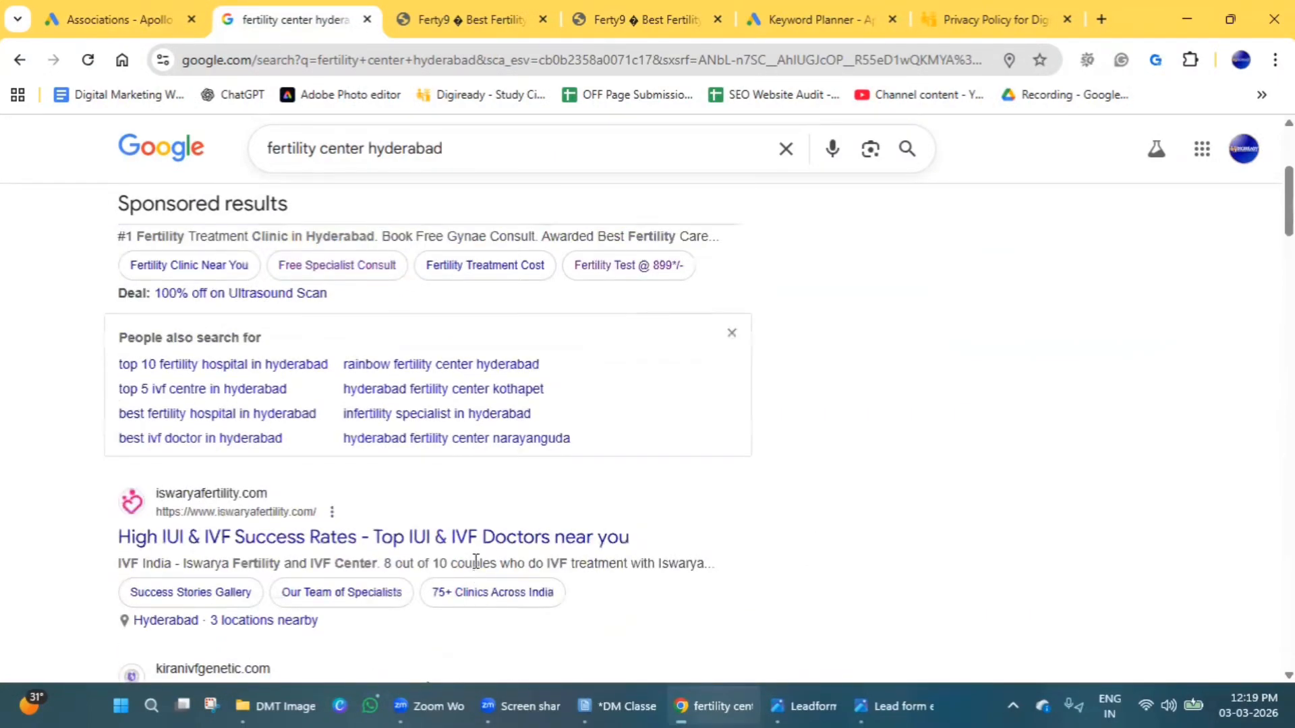
{"action": "scroll", "coordinate": [475, 568], "scroll_direction": "up", "scroll_amount": 1}
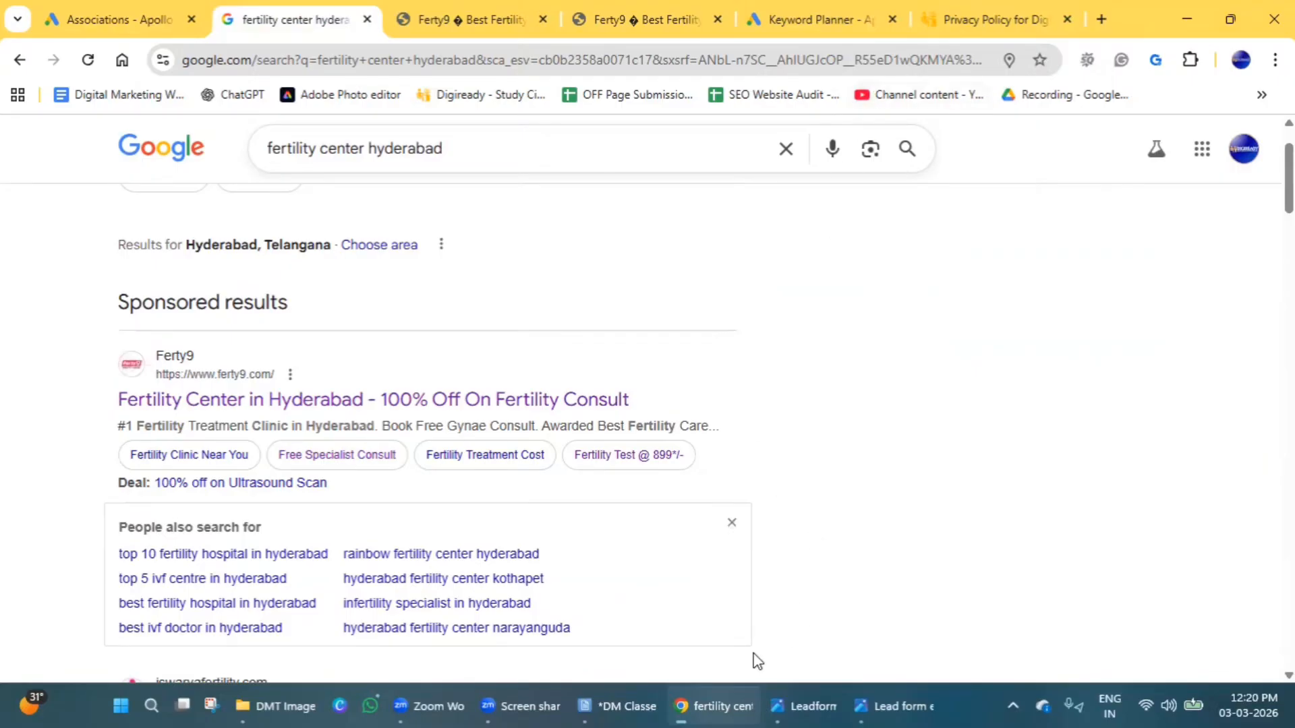
Switch to the DM Classes.txt notes and review the Keyword Match Types, Keyword Planner Tool and Google Ad Assets / extensions headings.
{"action": "left_click", "coordinate": [619, 706]}
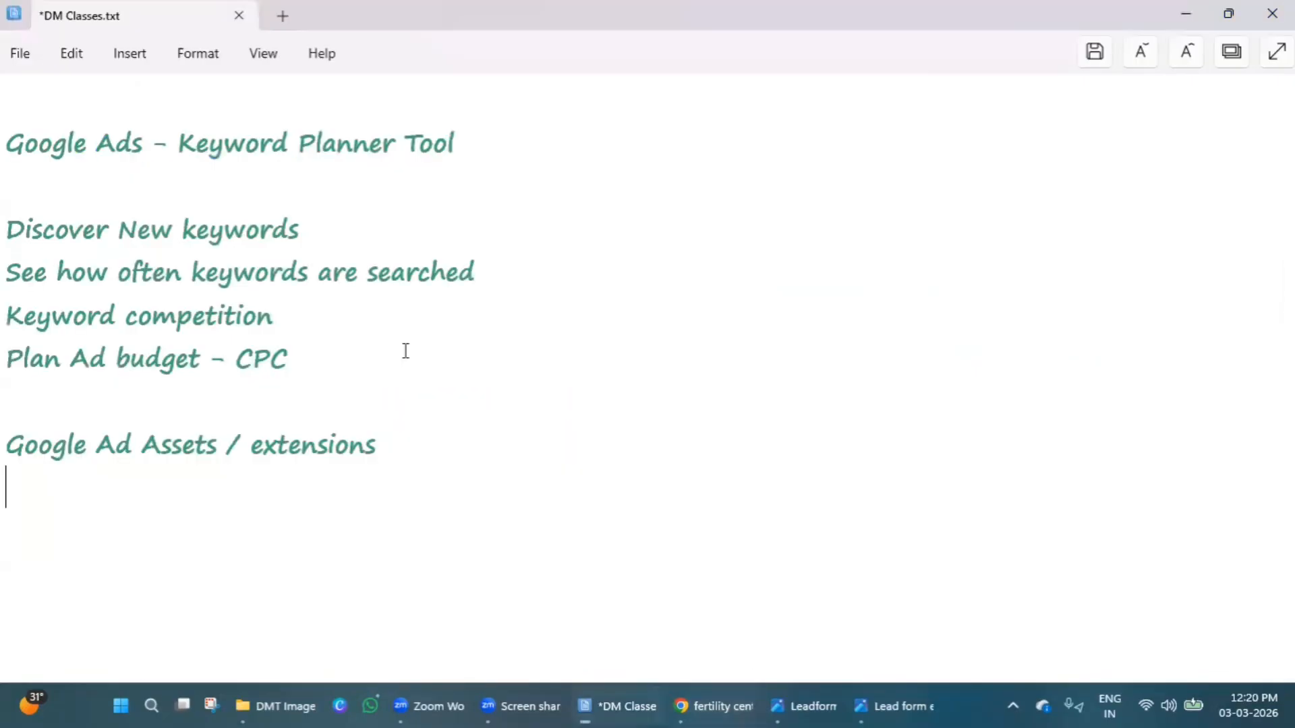
{"action": "scroll", "coordinate": [405, 350], "scroll_direction": "up", "scroll_amount": 2}
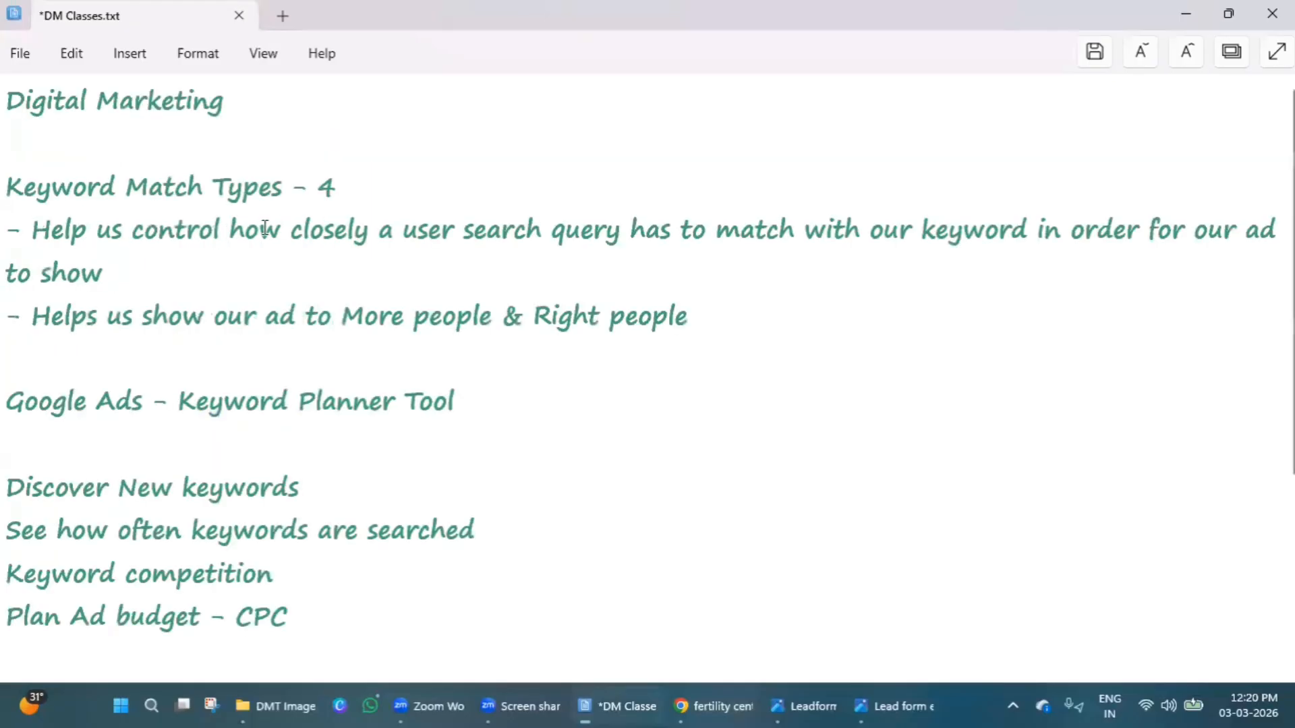
{"action": "triple_click", "coordinate": [257, 202]}
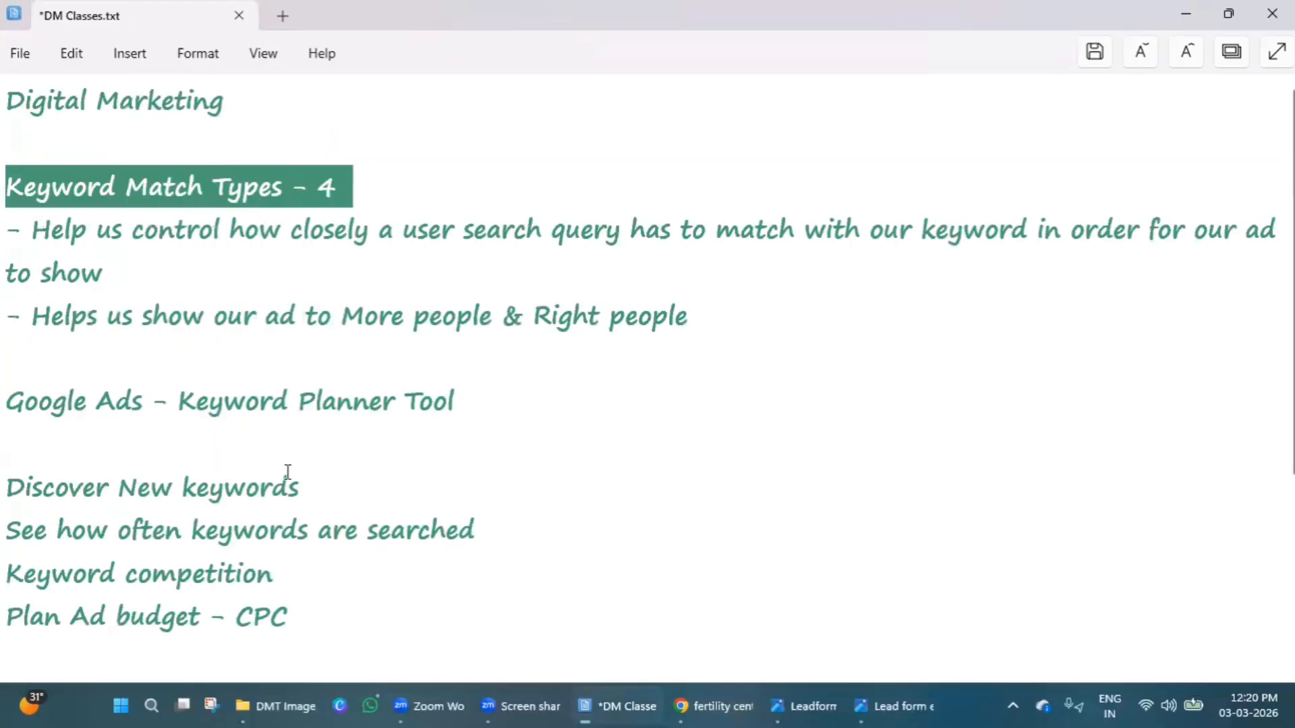
{"action": "triple_click", "coordinate": [319, 415]}
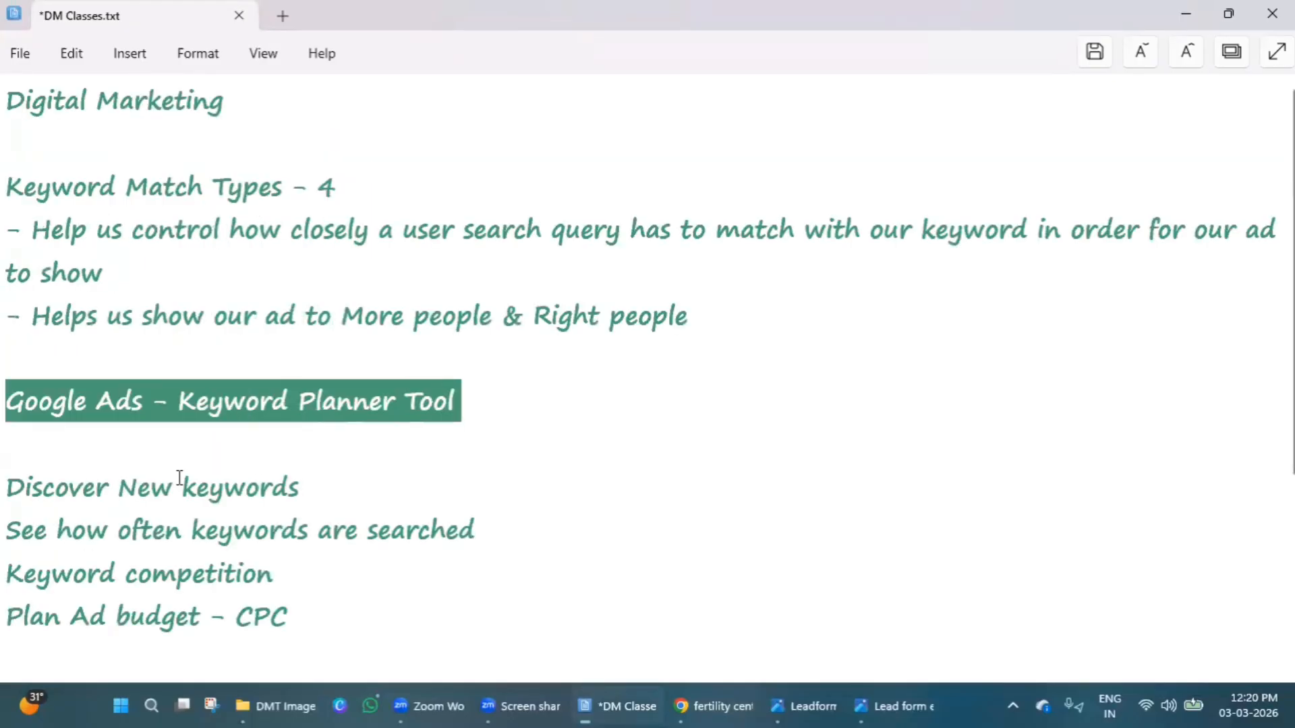
{"action": "scroll", "coordinate": [390, 541], "scroll_direction": "down", "scroll_amount": 2}
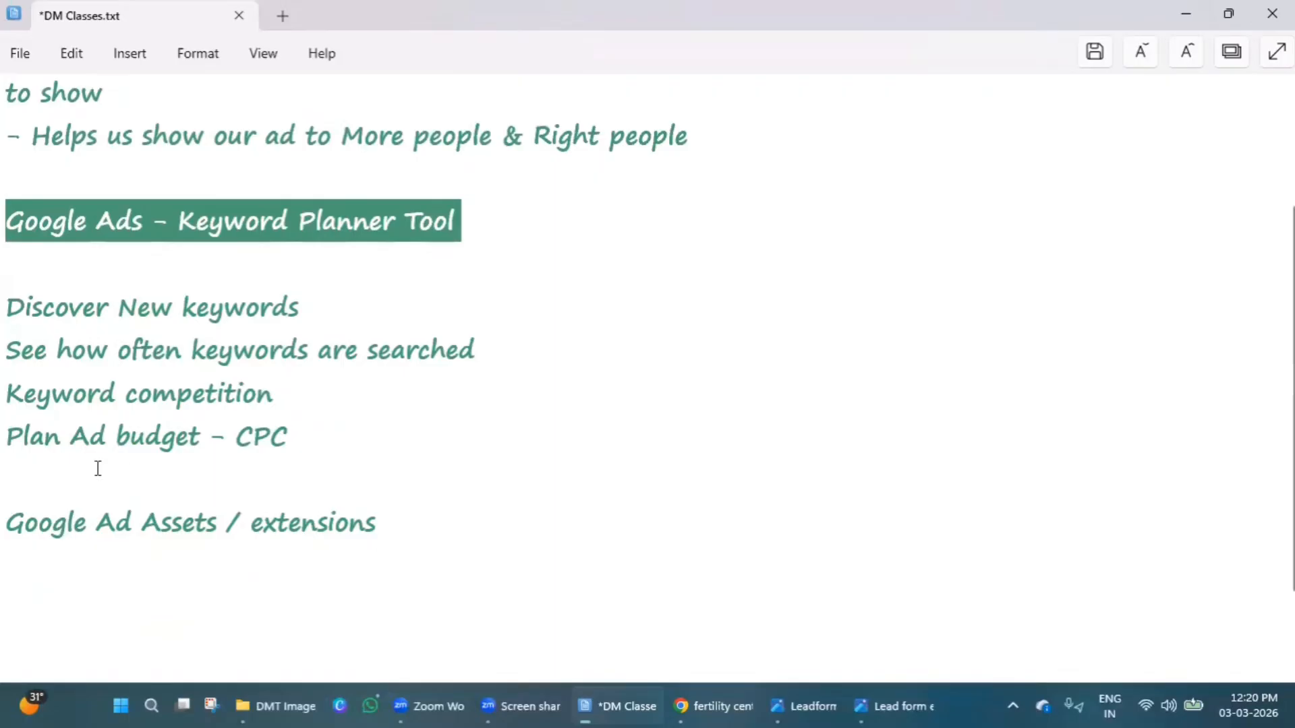
{"action": "left_click", "coordinate": [78, 530]}
{"action": "triple_click", "coordinate": [79, 530]}
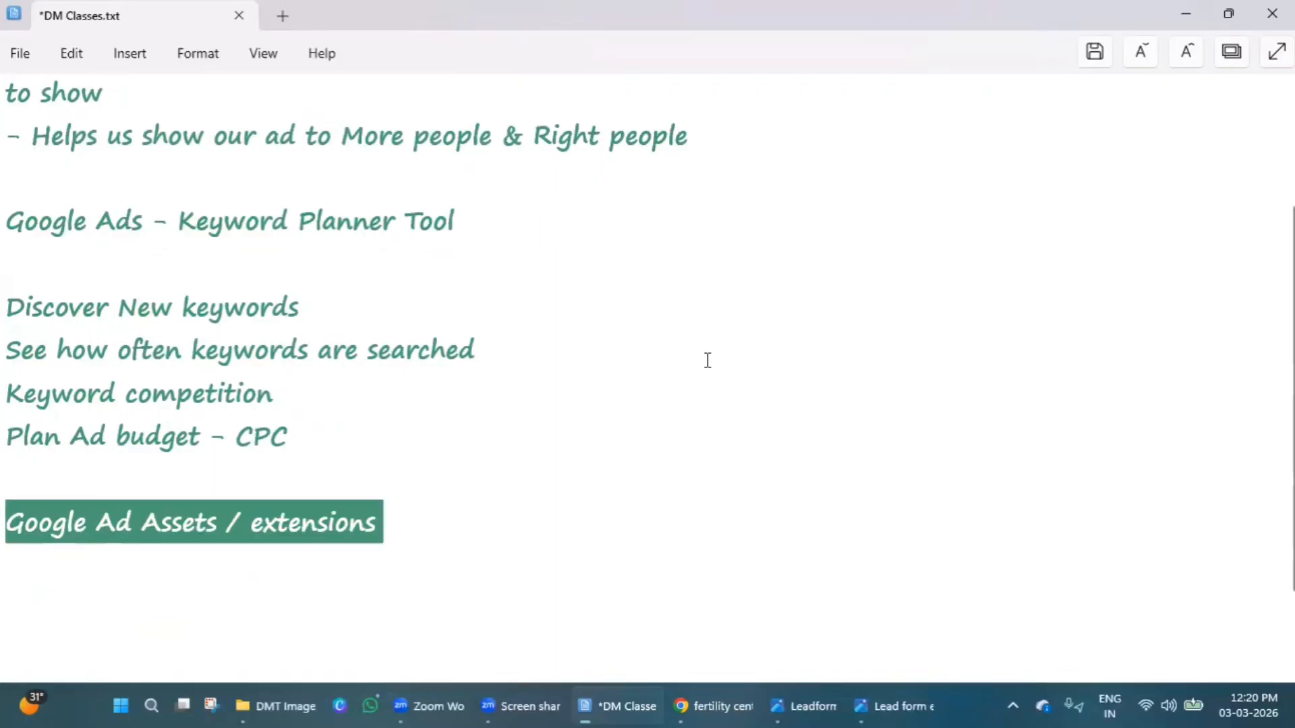